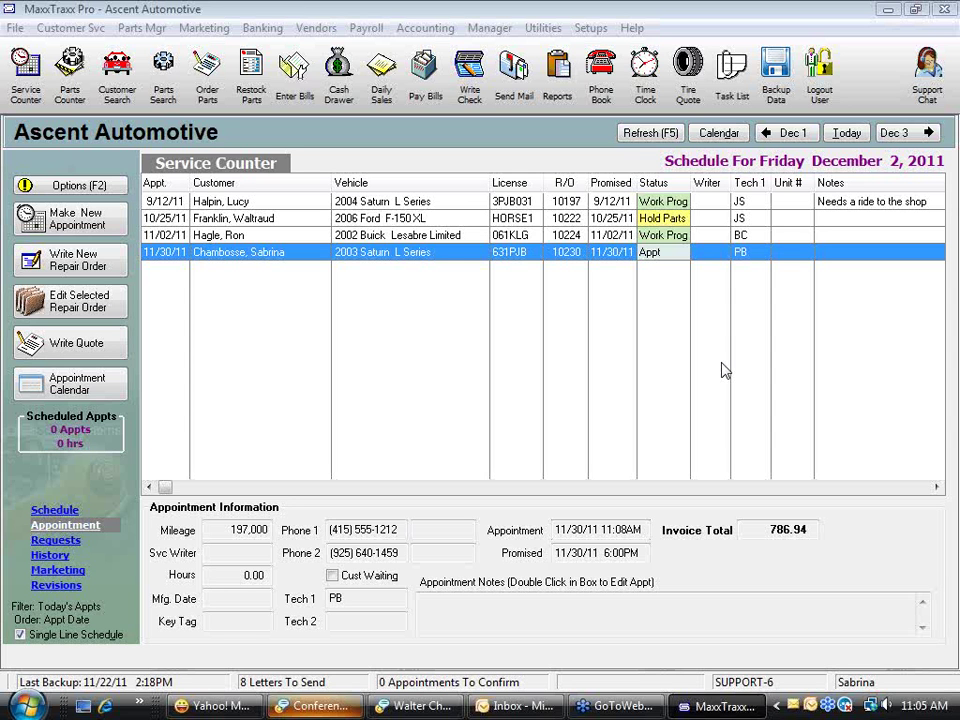
Step: Open the 2003 Saturn L Series repair order from the schedule and delete its front alignment request with its labor
double_click(449, 258)
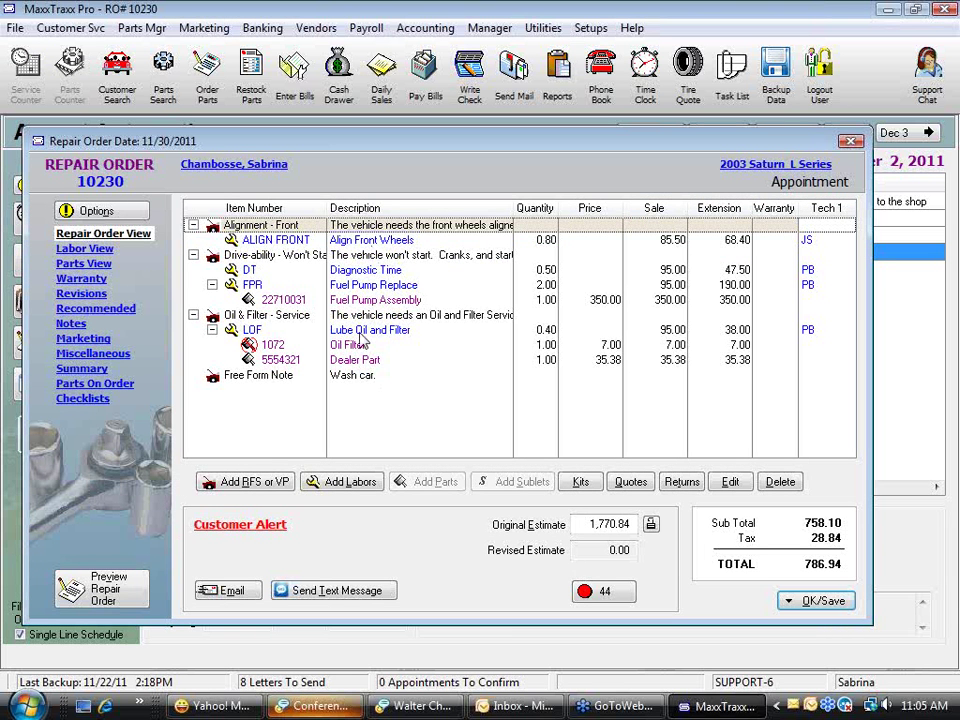
left_click(358, 258)
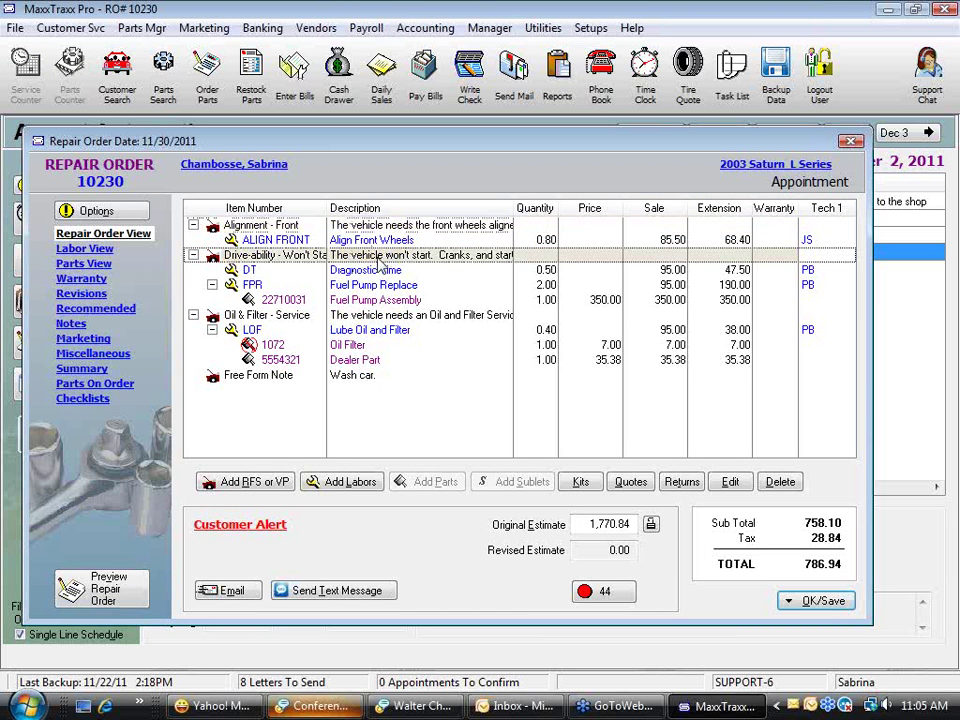
left_click(406, 317)
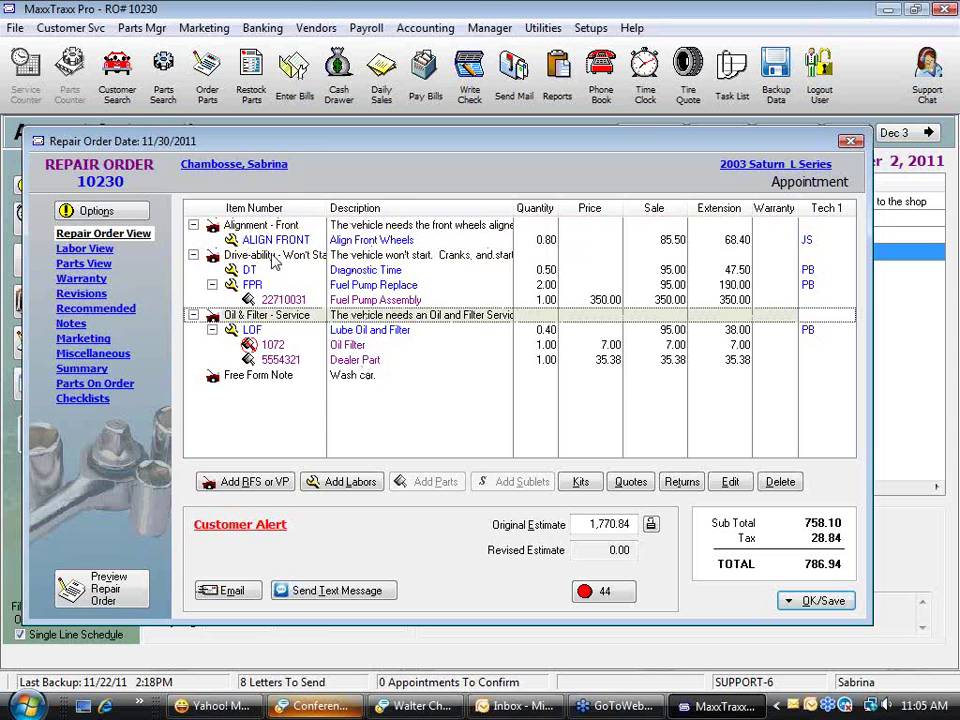
left_click(460, 225)
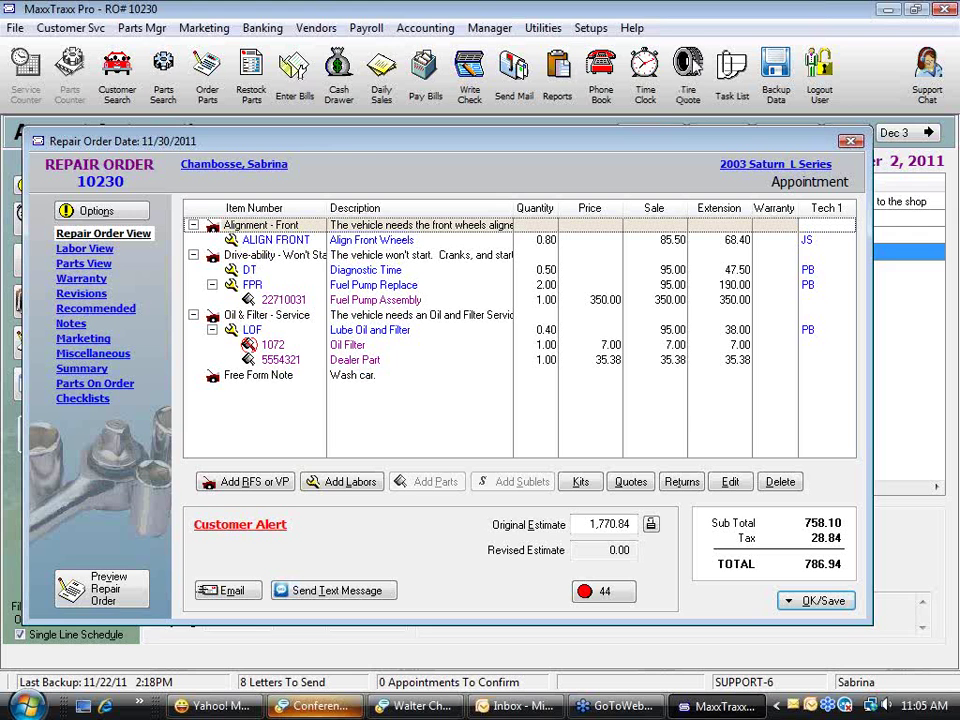
left_click(783, 488)
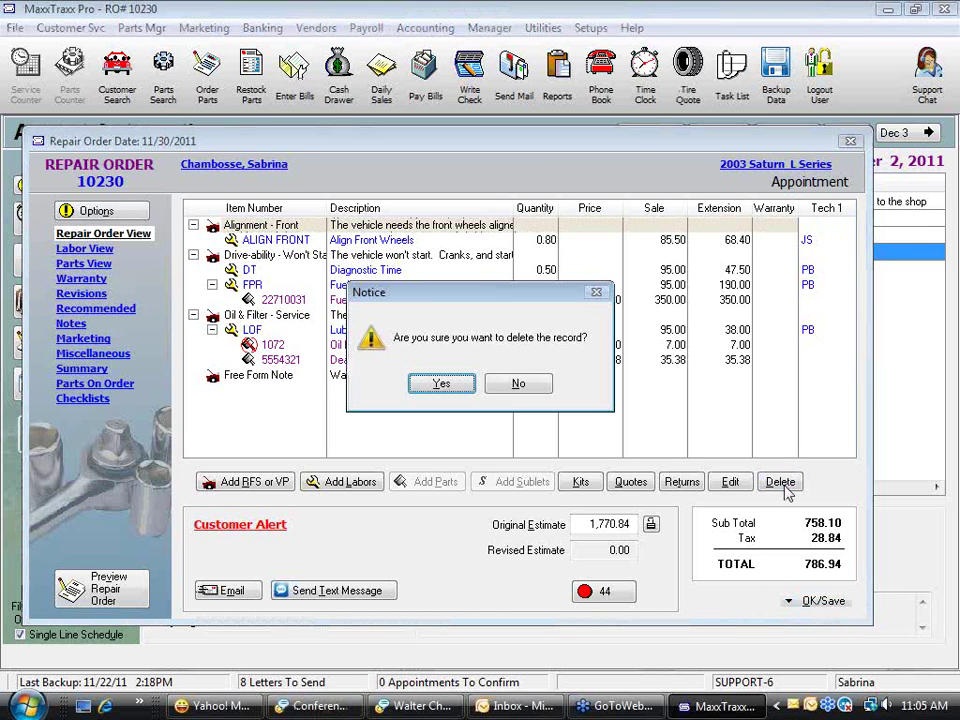
left_click(460, 393)
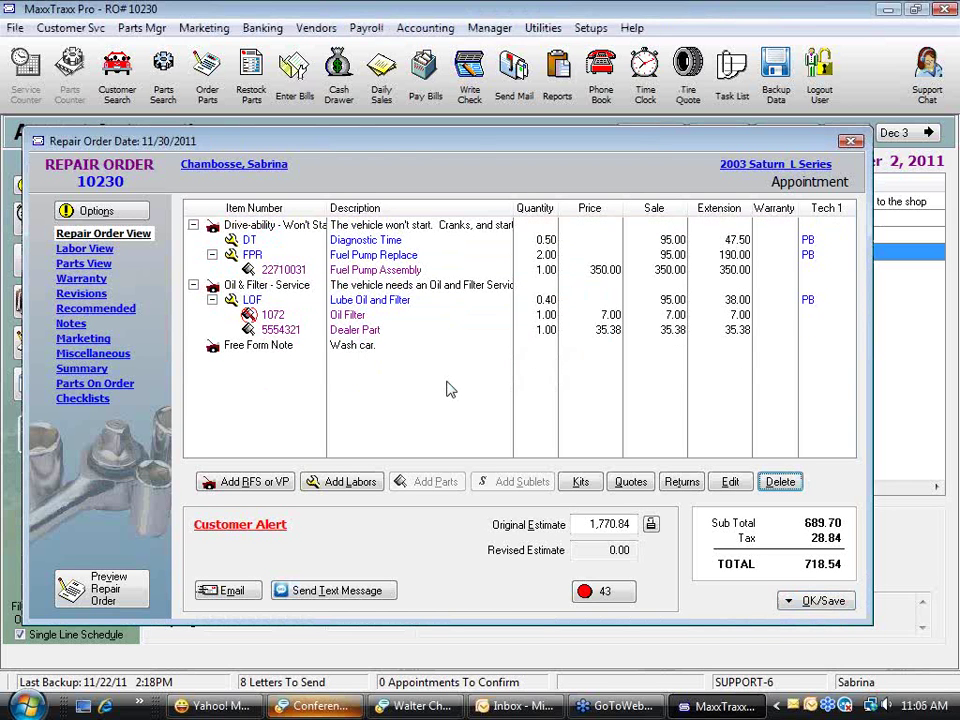
Step: Review the saved labor and part details of the accessory drive belt recommendation in the repair order's recommended list
left_click(116, 310)
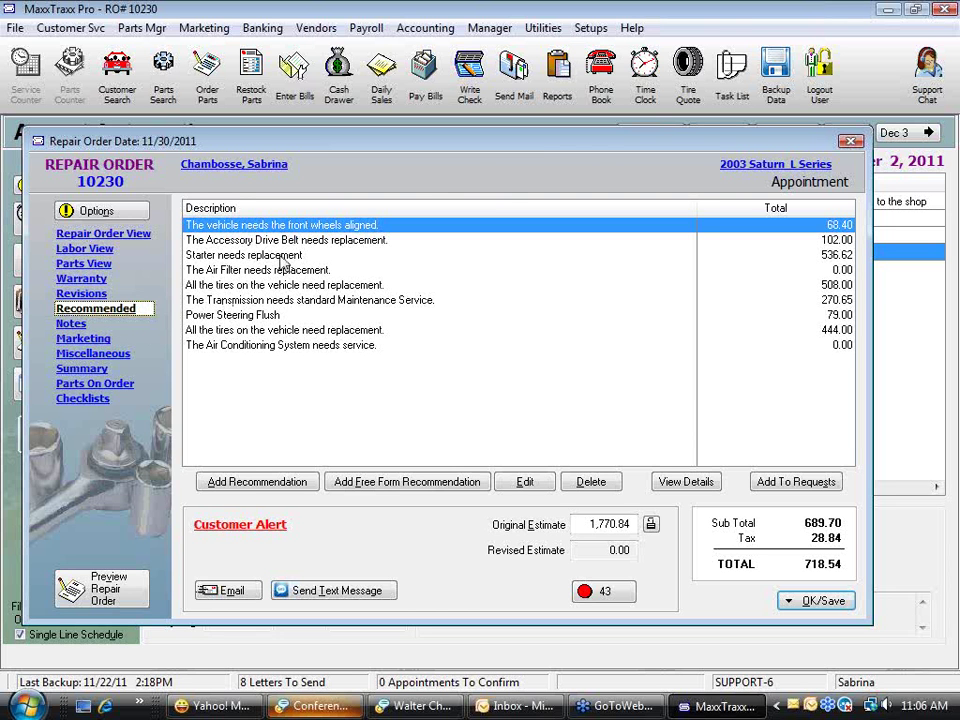
left_click(322, 243)
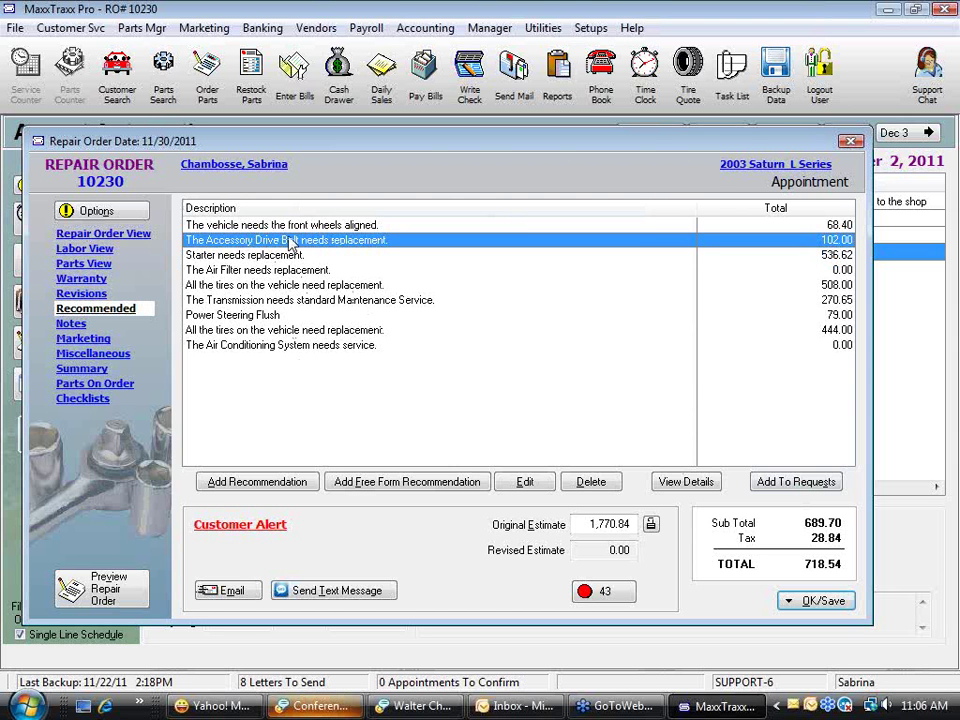
left_click(686, 483)
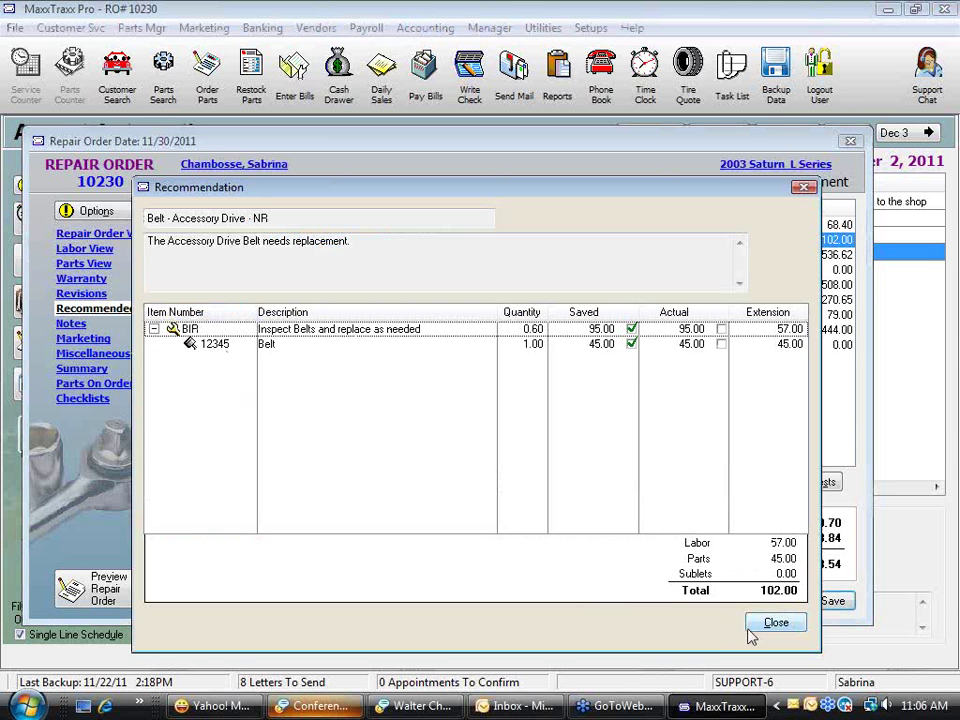
left_click(776, 623)
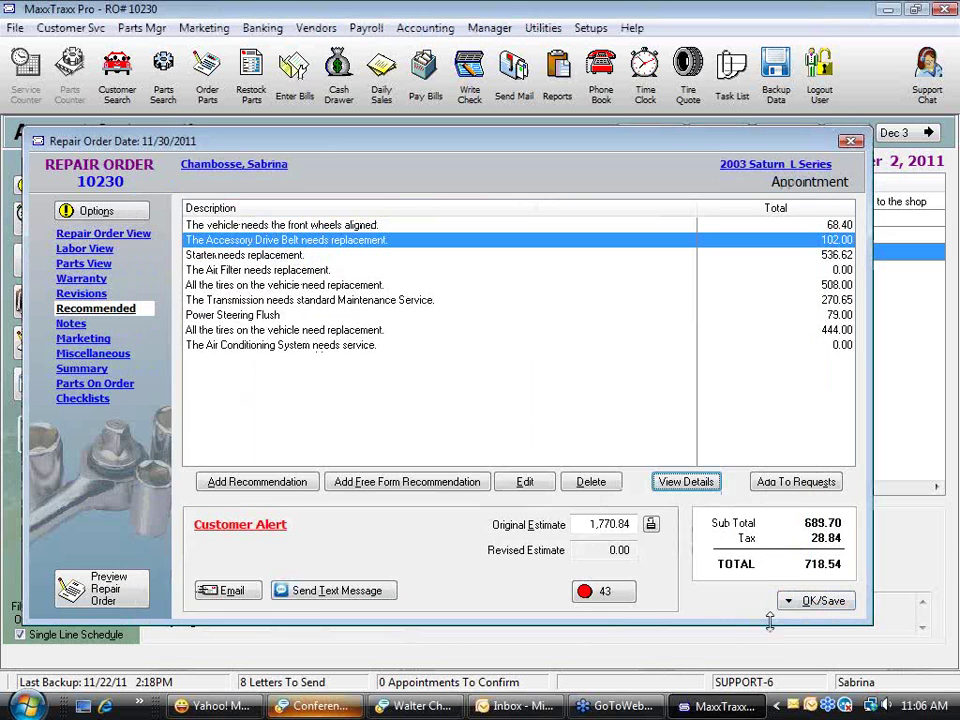
Step: Add the accessory drive belt recommendation to the requests and expand it in the repair order view
left_click(796, 482)
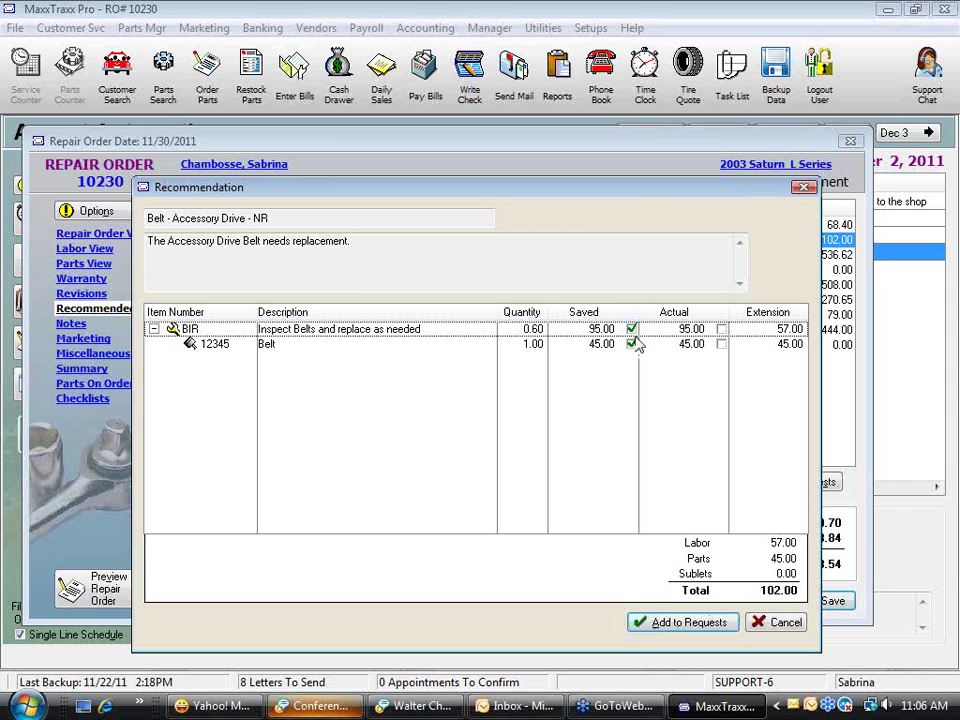
left_click(709, 626)
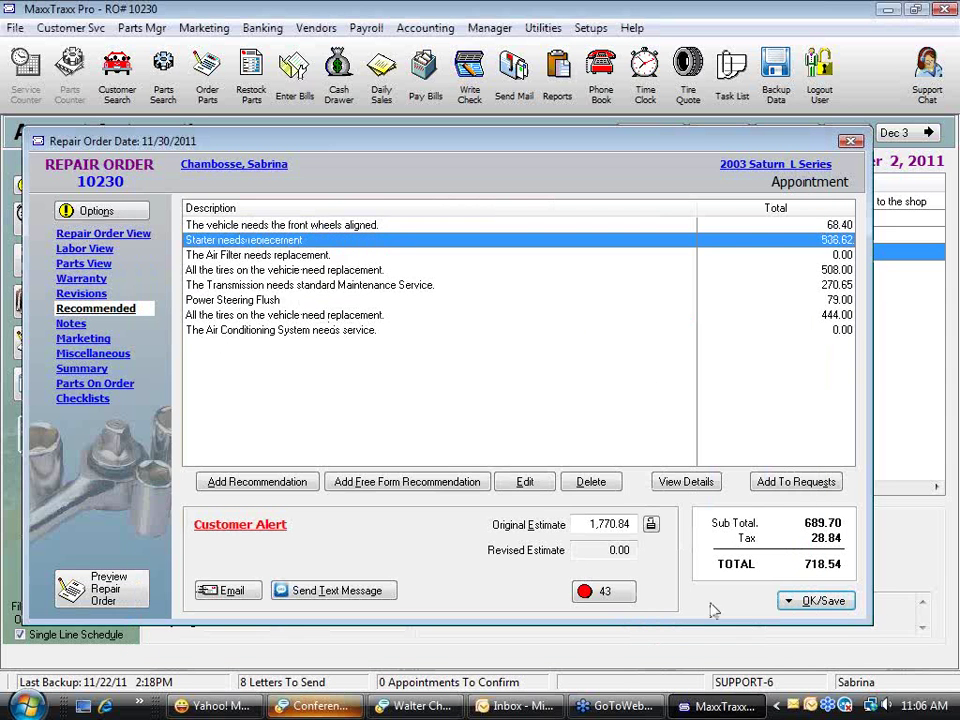
left_click(131, 234)
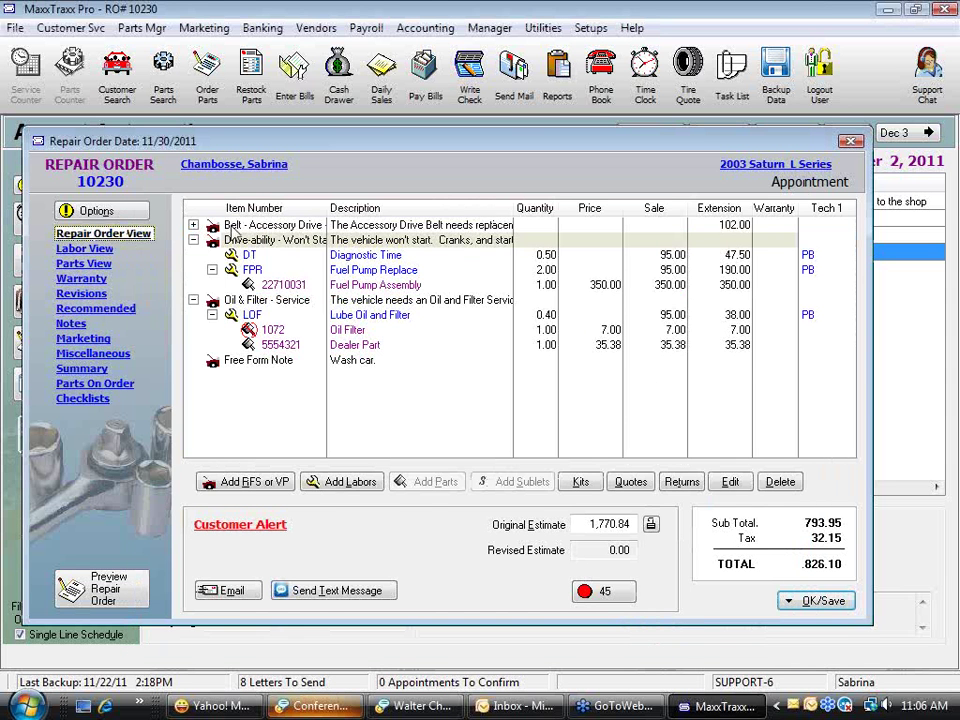
double_click(212, 227)
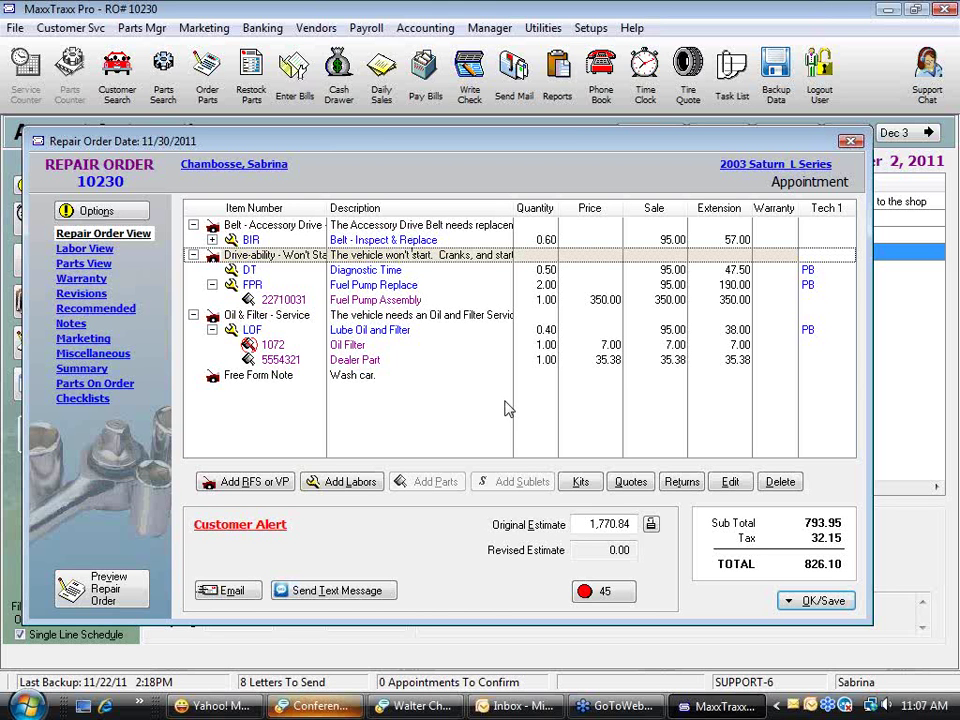
Step: Examine the remaining recommendations on the repair order, including air conditioning service, power steering flush, transmission service and tire replacement
left_click(128, 309)
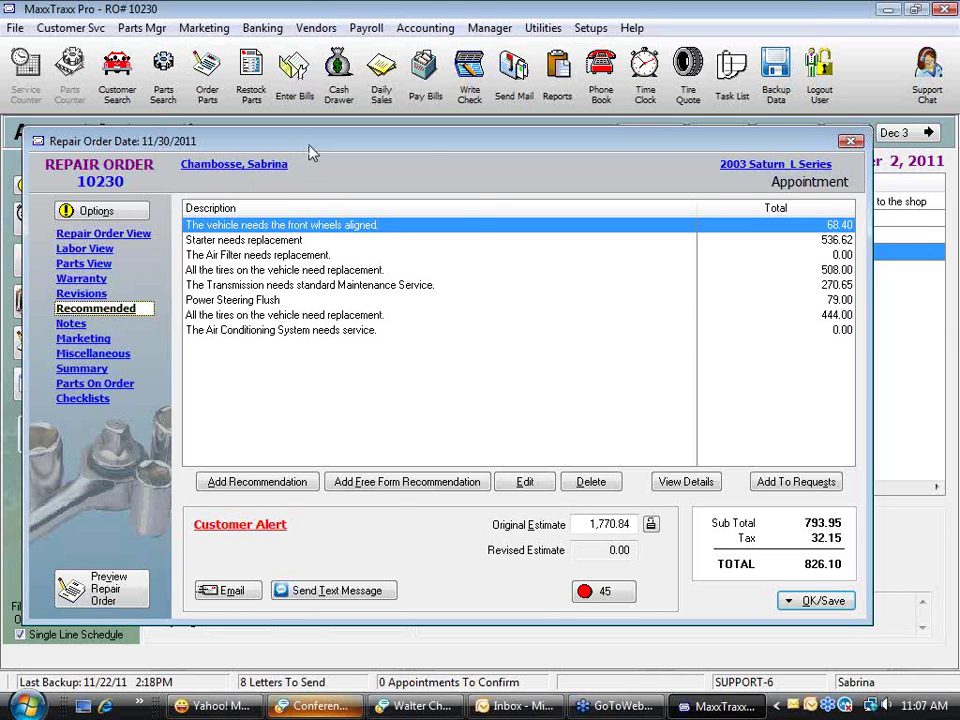
left_click_drag(311, 150, 423, 155)
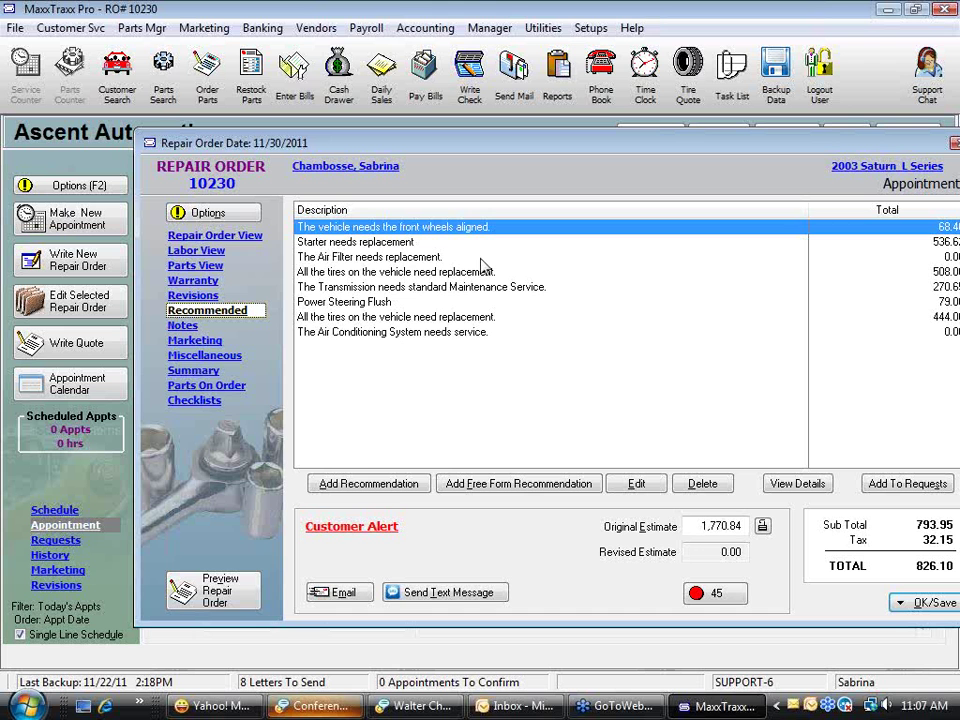
left_click(389, 334)
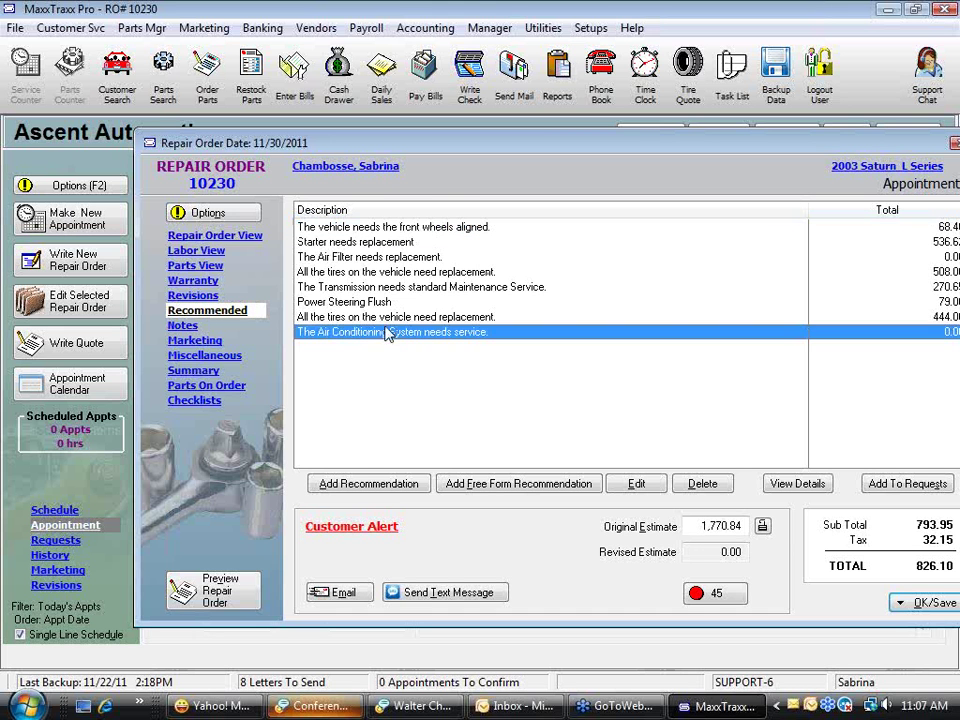
left_click(396, 322)
left_click(393, 288)
left_click(381, 304)
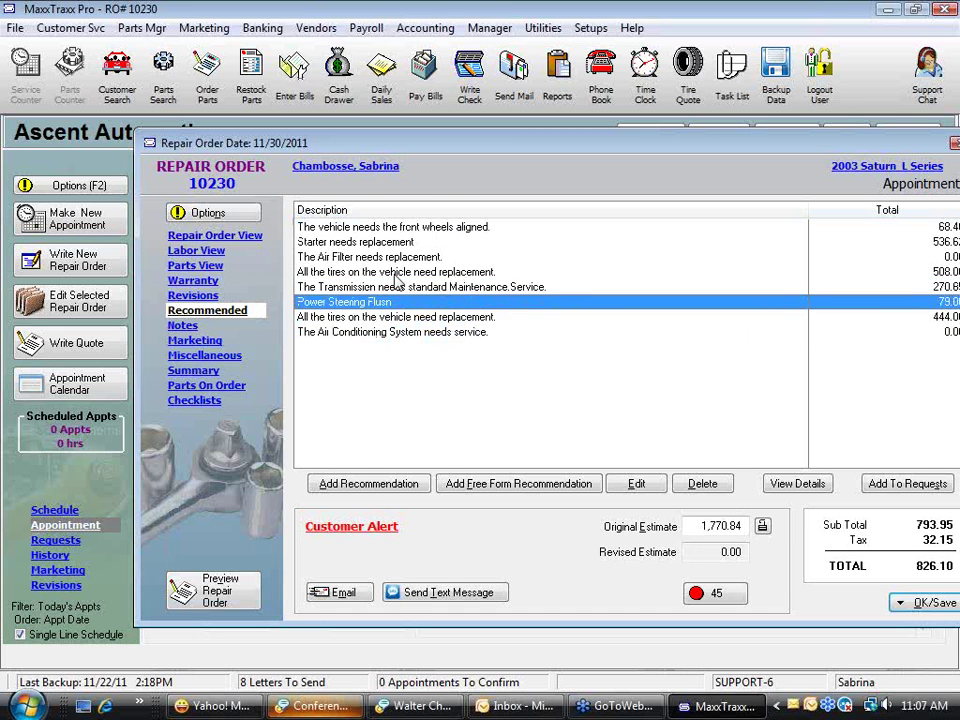
left_click(394, 274)
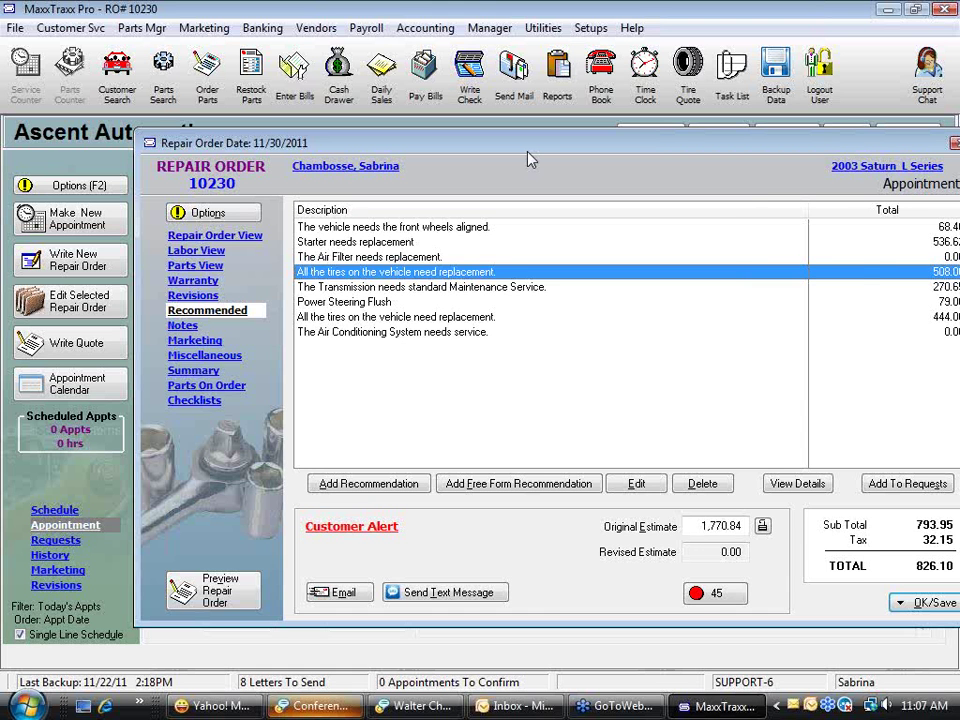
left_click_drag(527, 152, 430, 140)
Step: Look through the repair order's labor, parts and warranty views, and return to the main repair order view
left_click(145, 228)
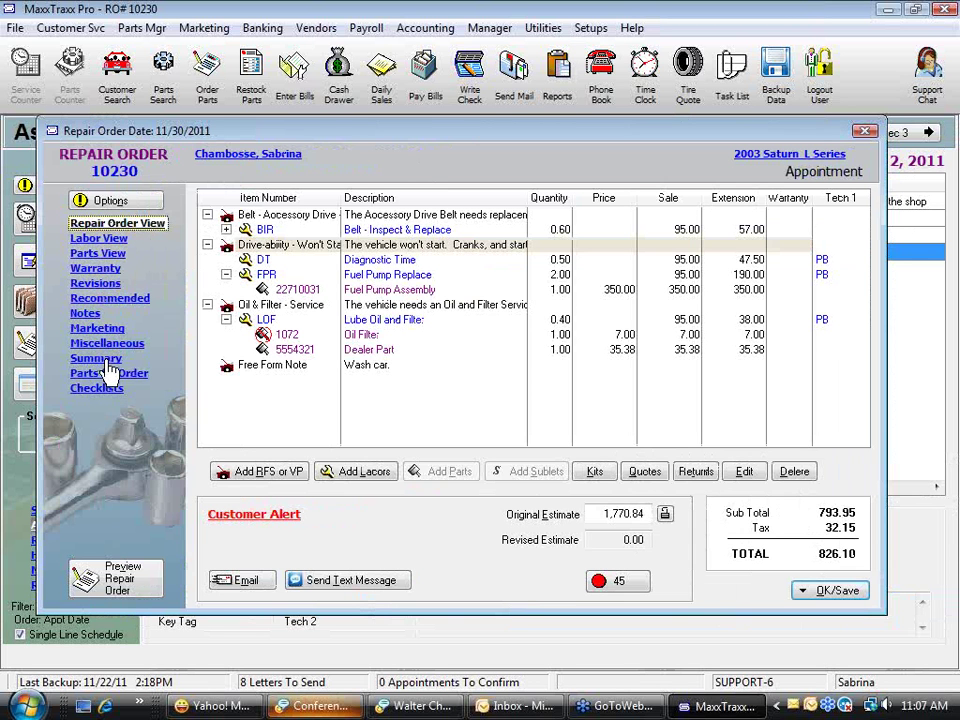
left_click(120, 241)
left_click(118, 255)
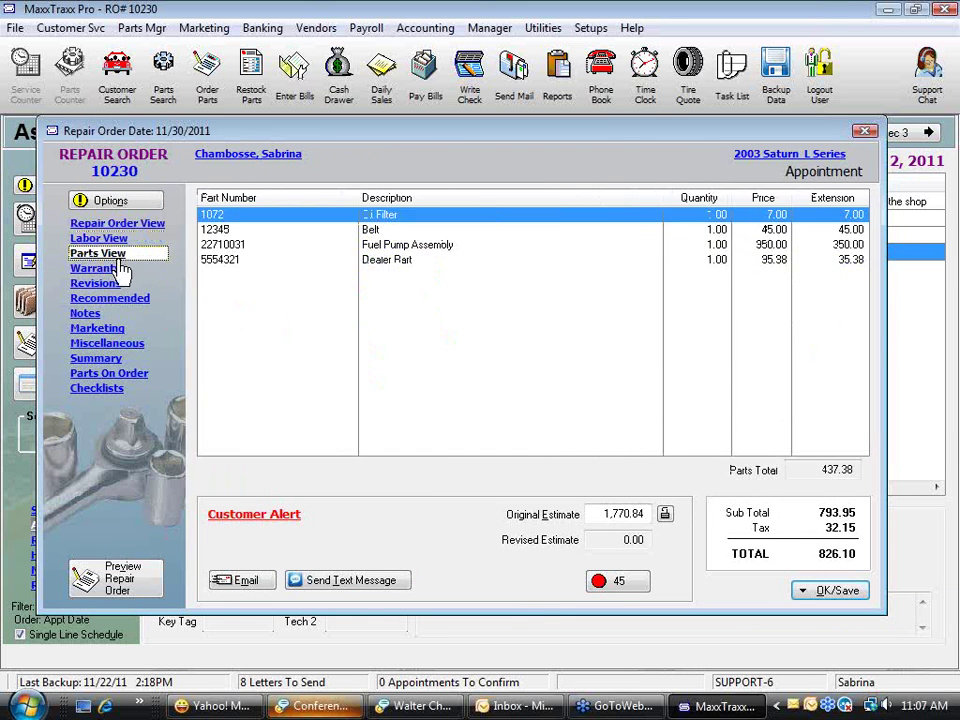
left_click(118, 268)
left_click(135, 226)
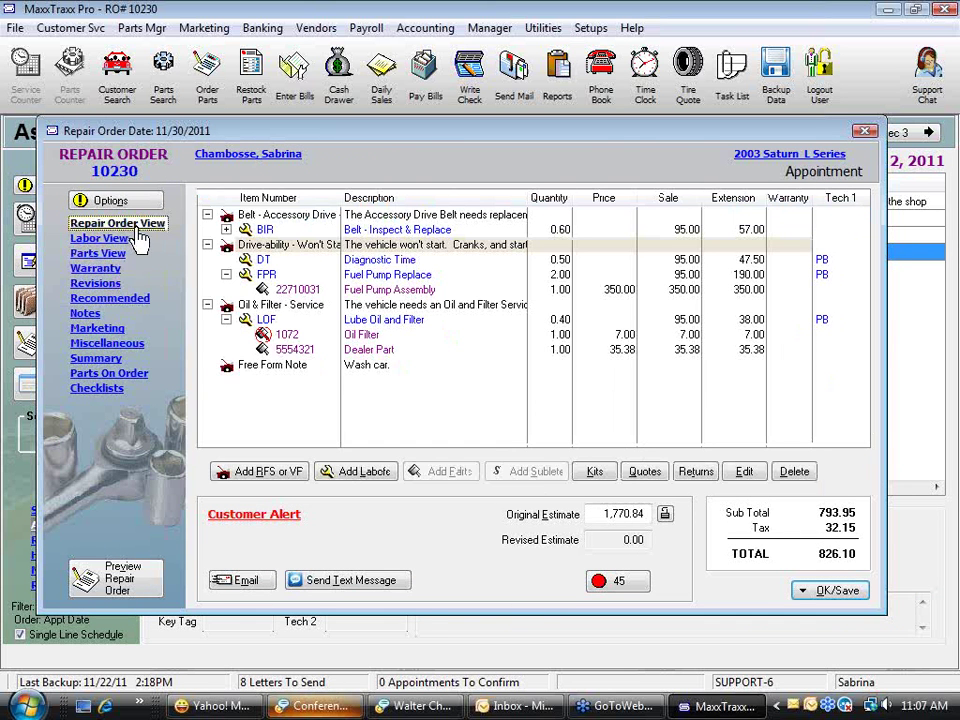
left_click(102, 200)
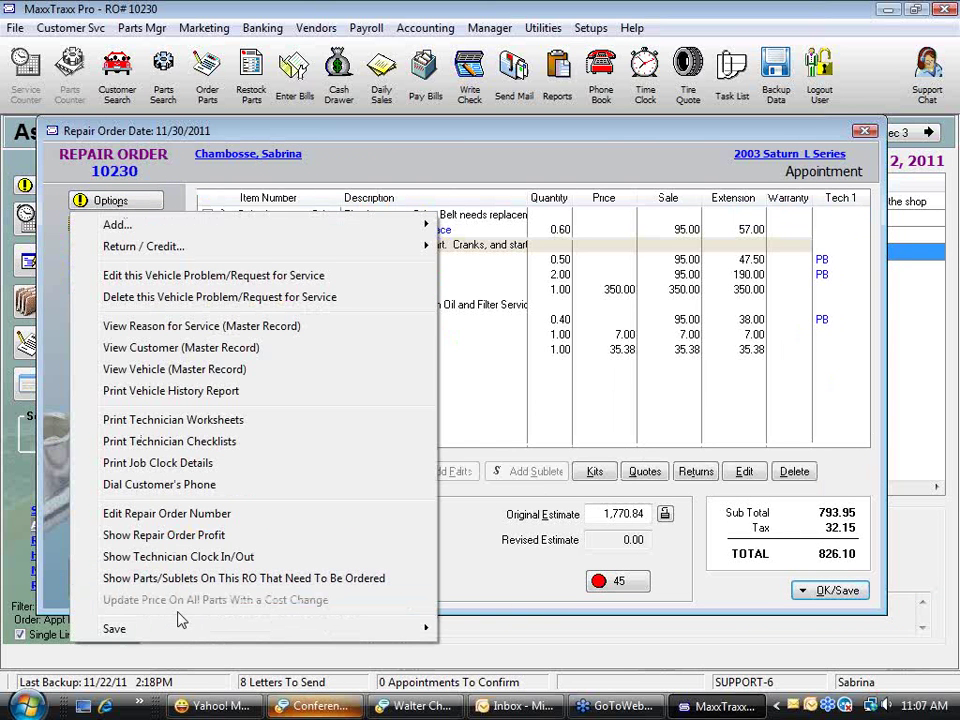
mouse_move(218, 228)
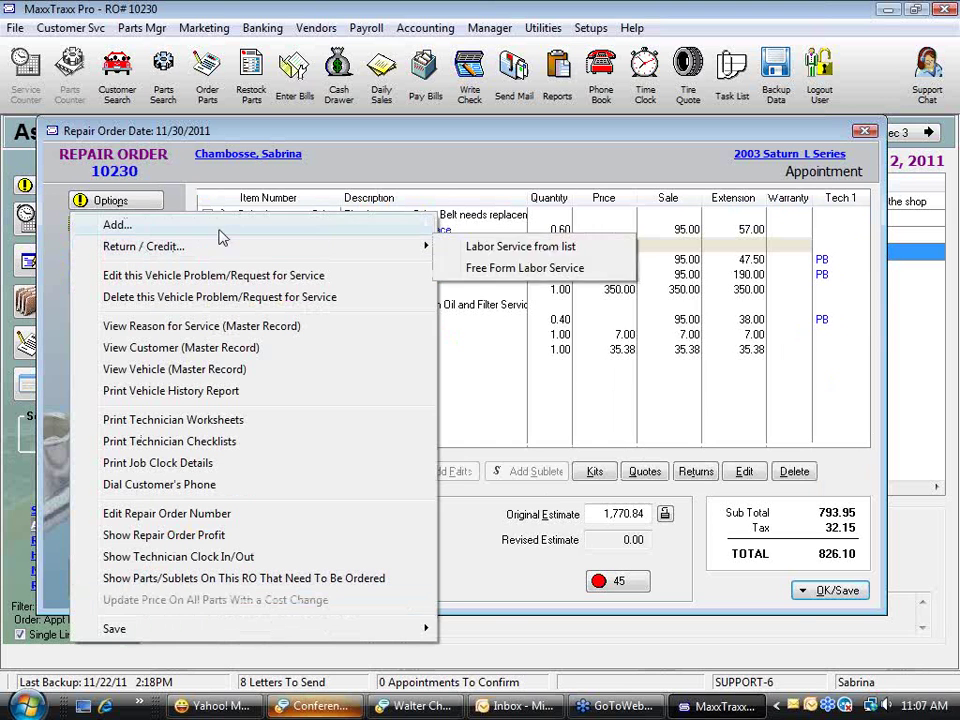
left_click(140, 203)
left_click(120, 201)
left_click(270, 520)
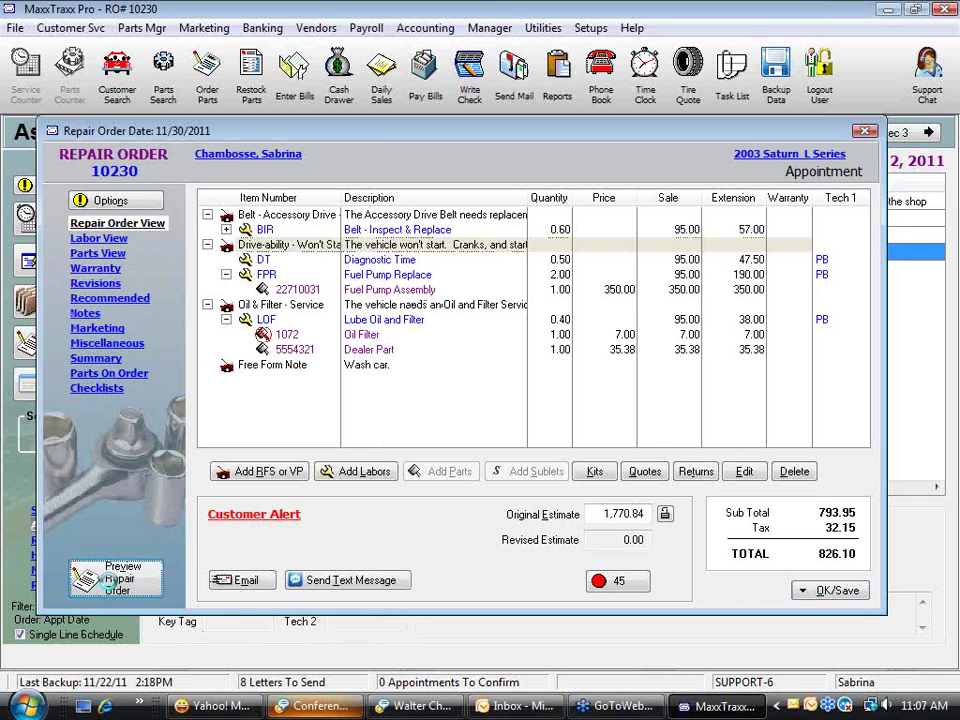
Step: Preview the printed repair order at page width, examine its authorization text, services and recommended repairs, and close the preview
left_click(115, 578)
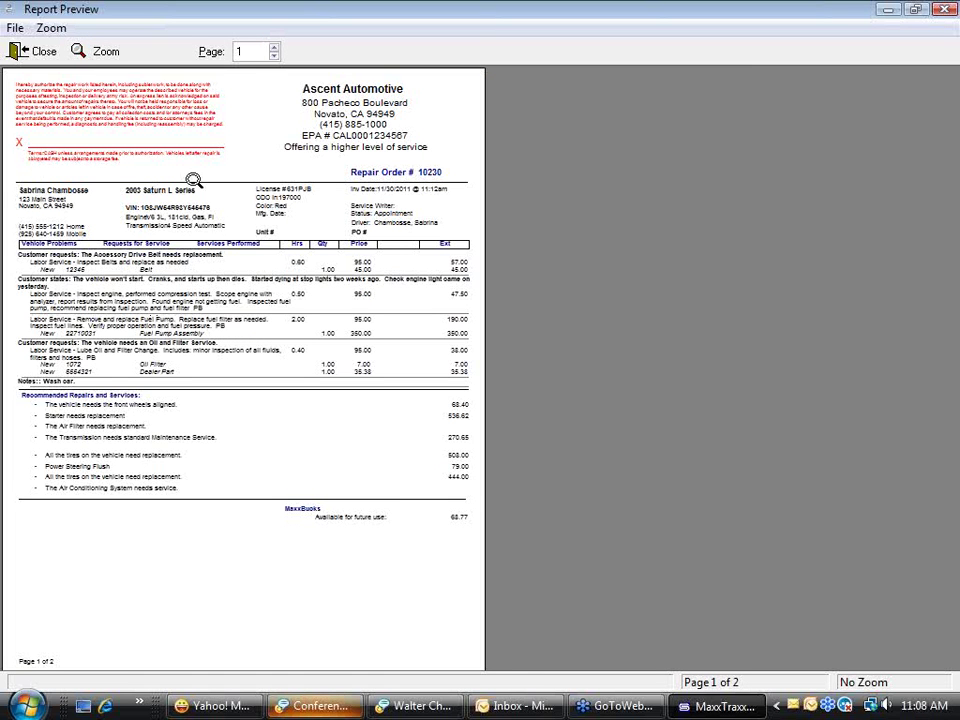
left_click(96, 128)
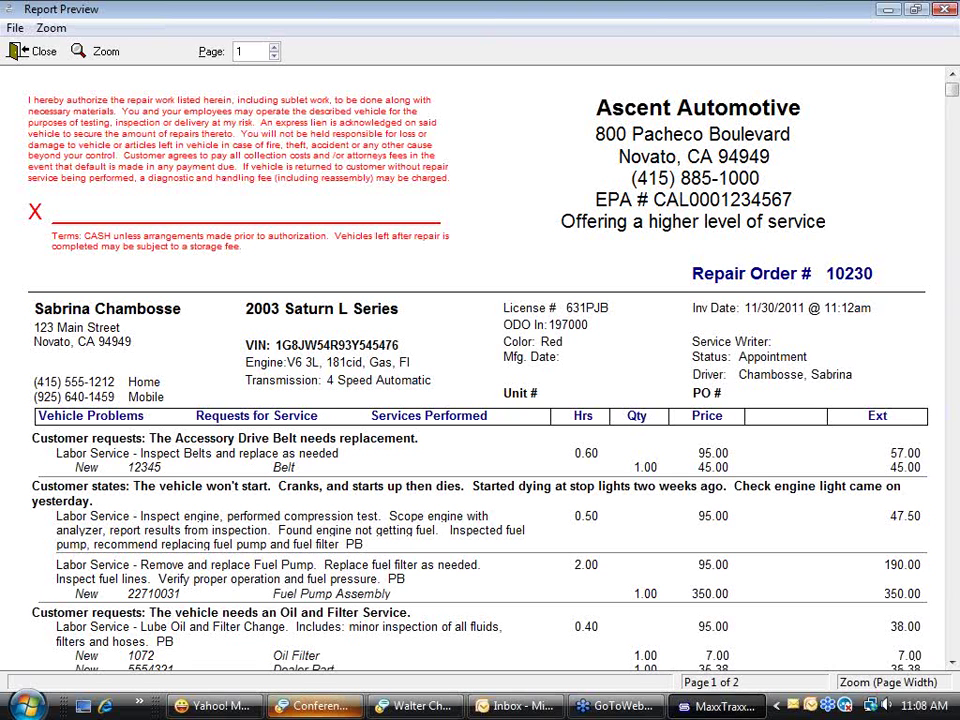
left_click(952, 664)
left_click(952, 664)
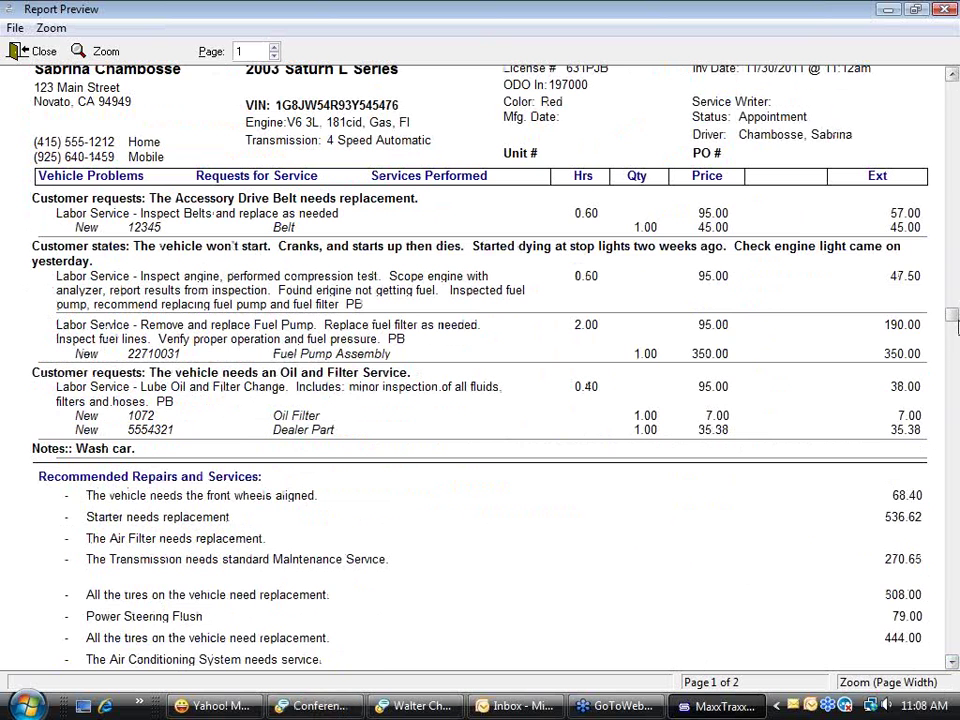
left_click_drag(955, 318, 955, 115)
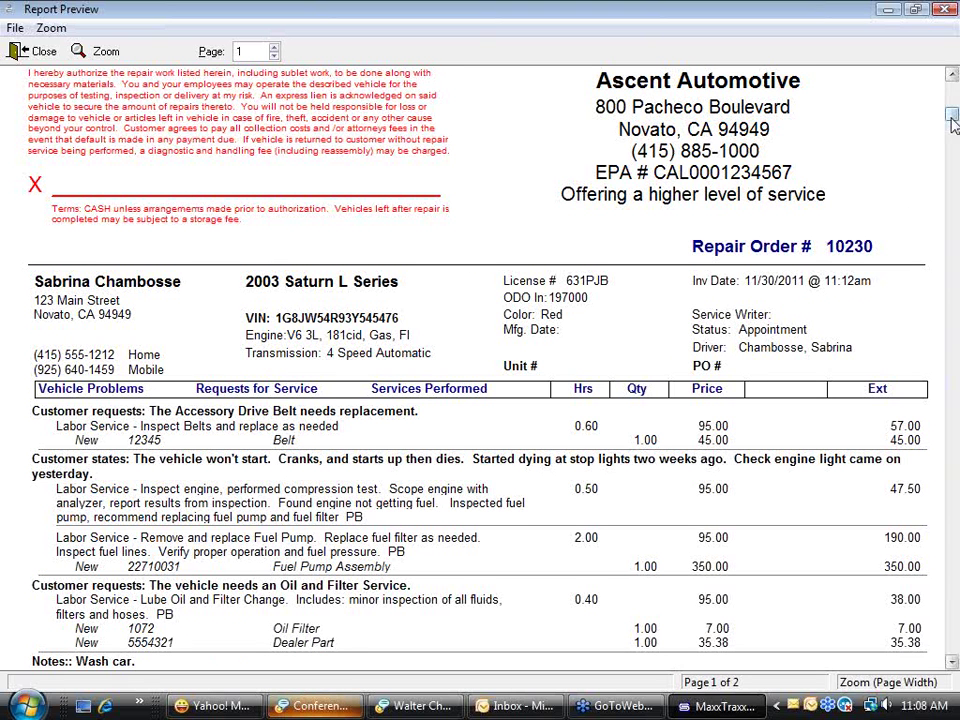
left_click_drag(952, 122, 932, 86)
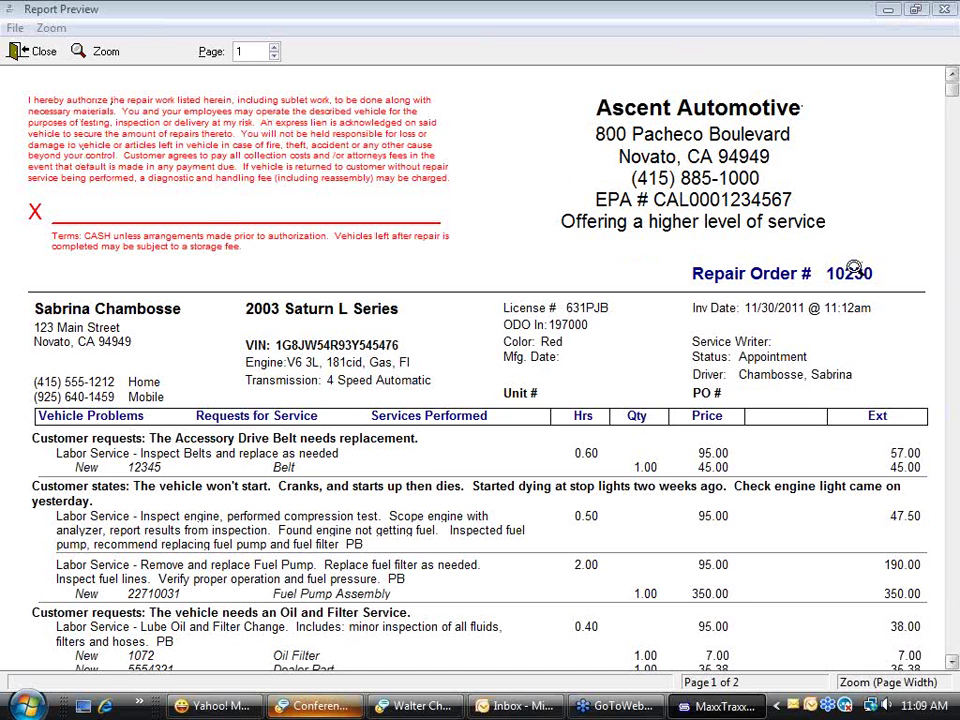
left_click(945, 12)
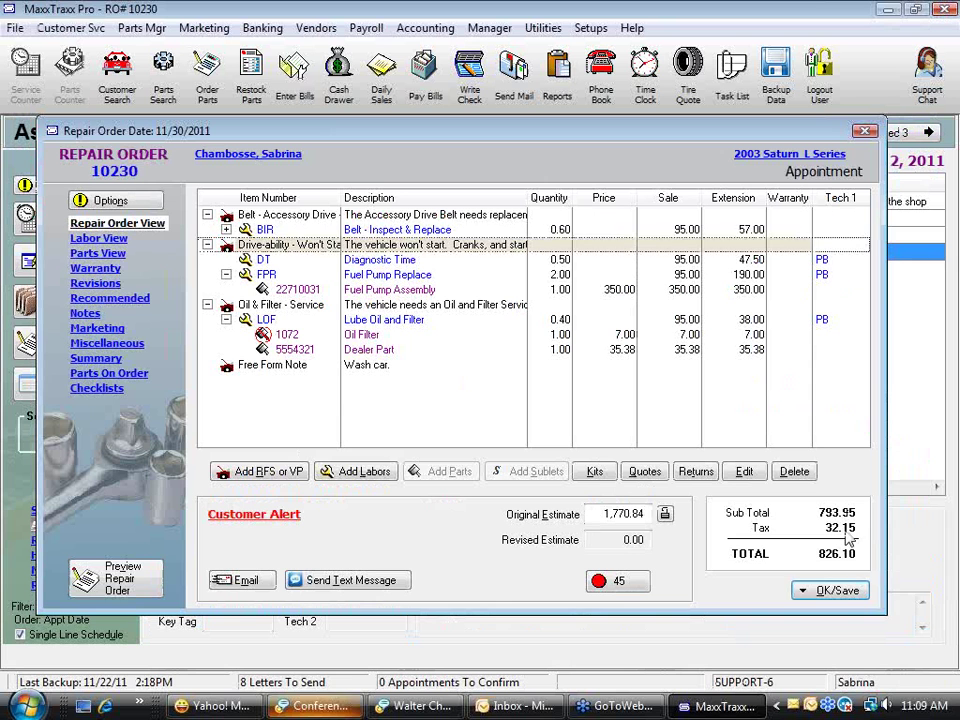
Step: Switch to the file explorer and browse the logo images in the C: drive's Scott Systems\MaxxTraxx Pro\Data\Company folder
left_click(28, 706)
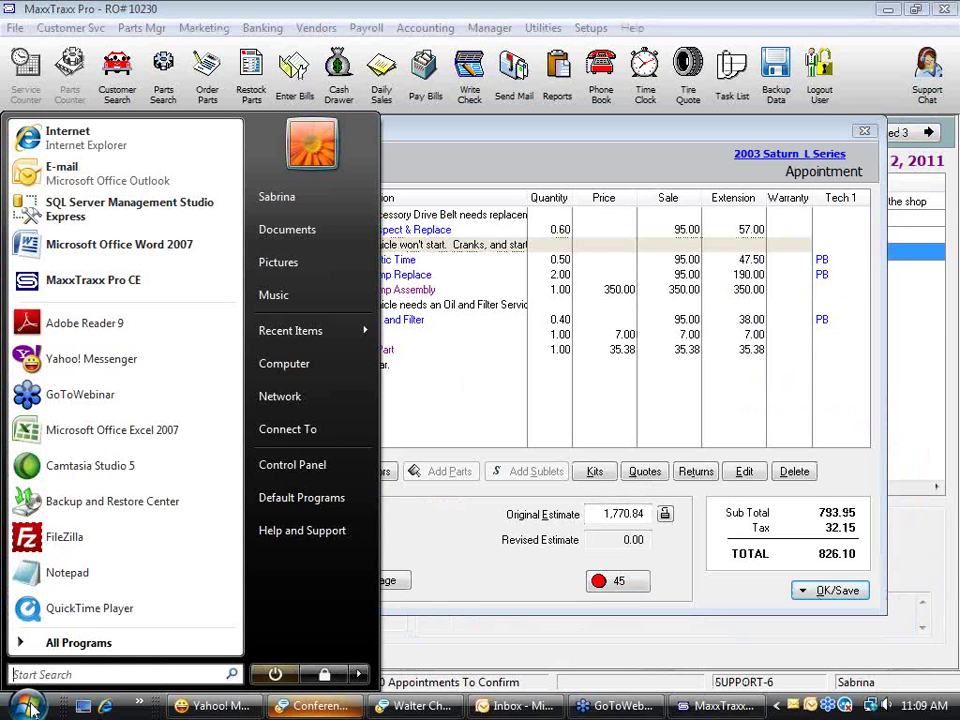
left_click(303, 365)
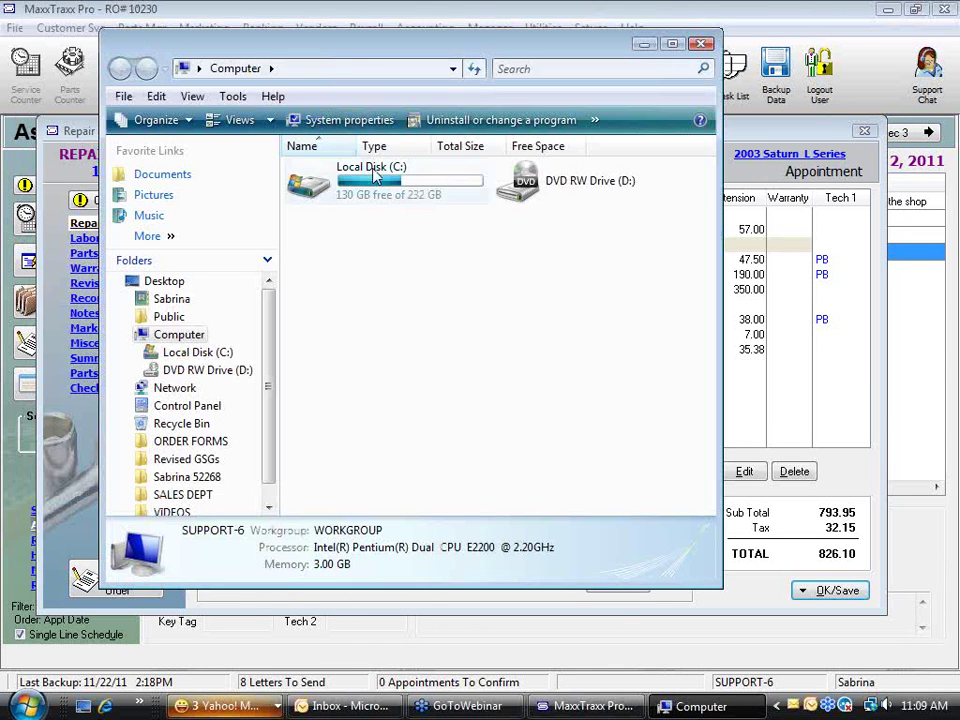
double_click(376, 178)
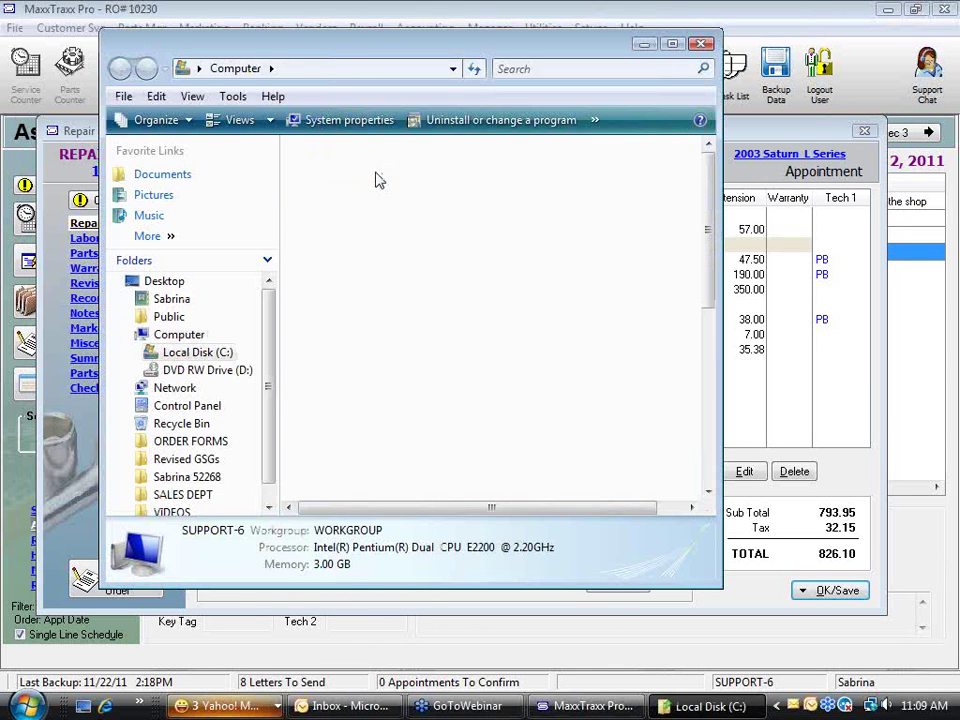
left_click(714, 454)
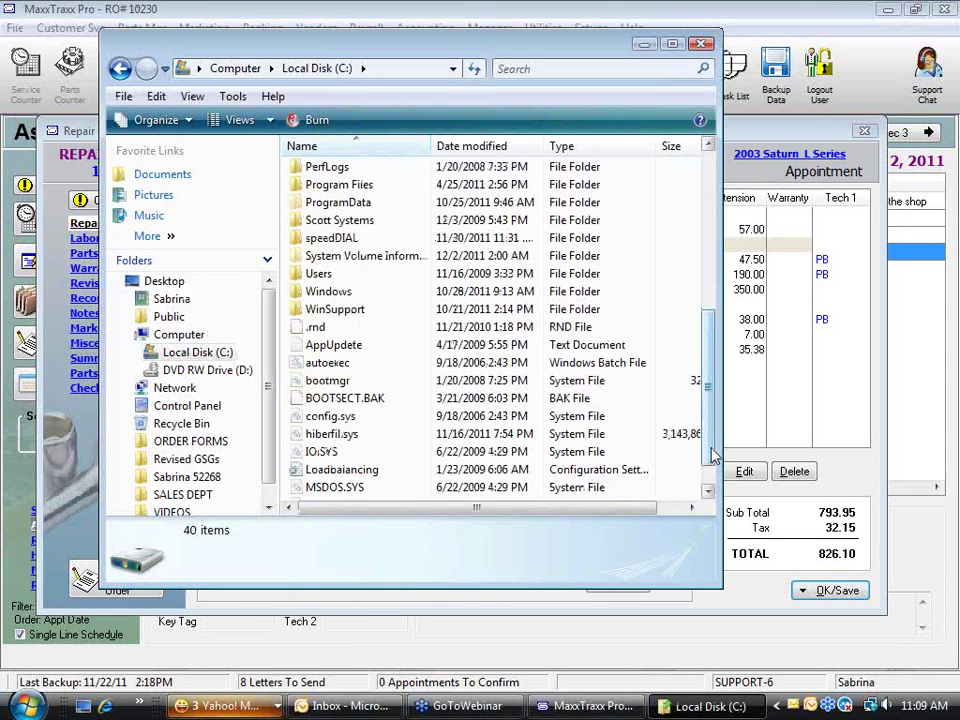
double_click(370, 220)
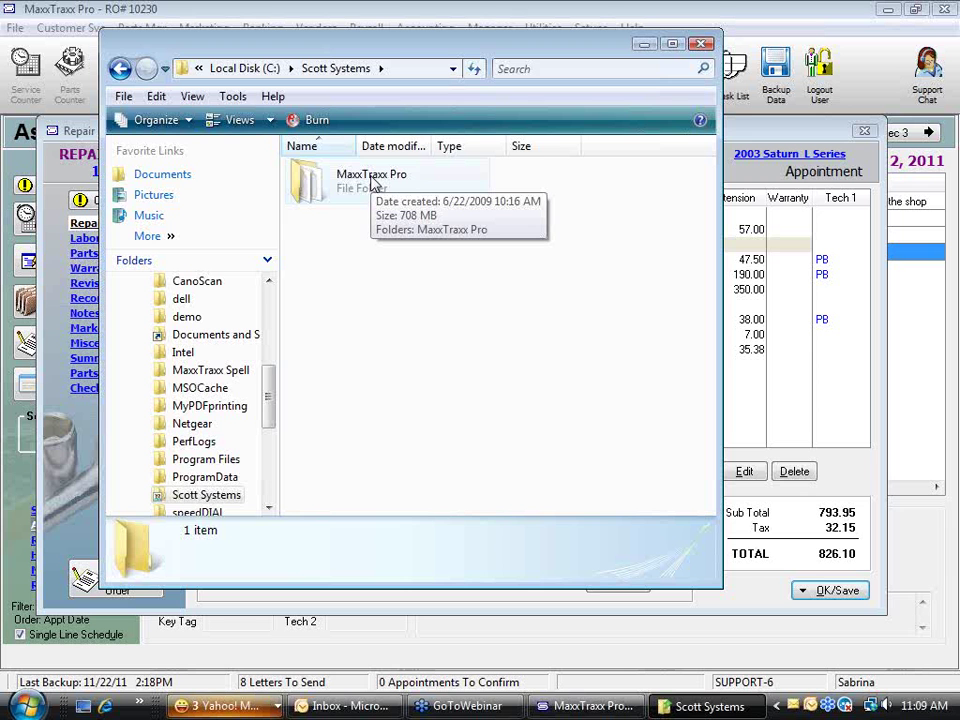
double_click(371, 182)
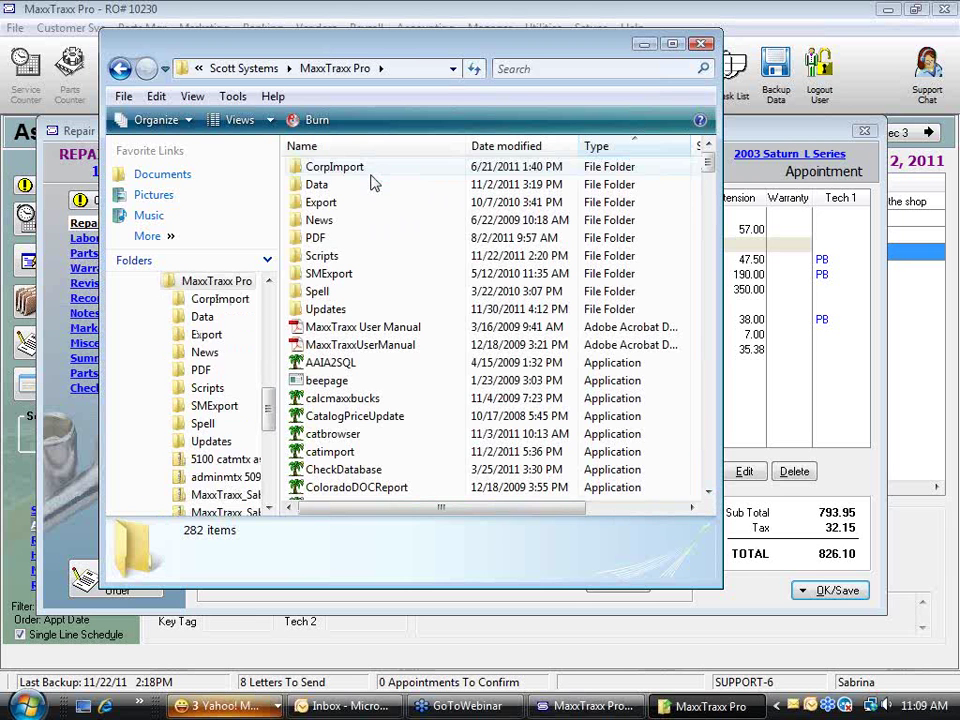
double_click(320, 188)
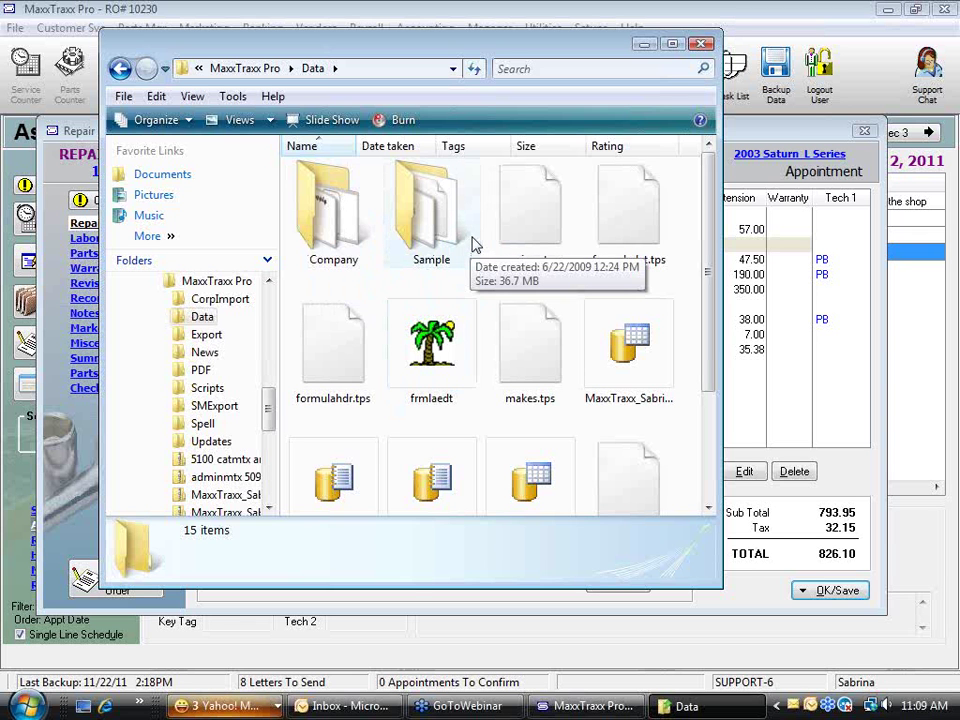
double_click(325, 224)
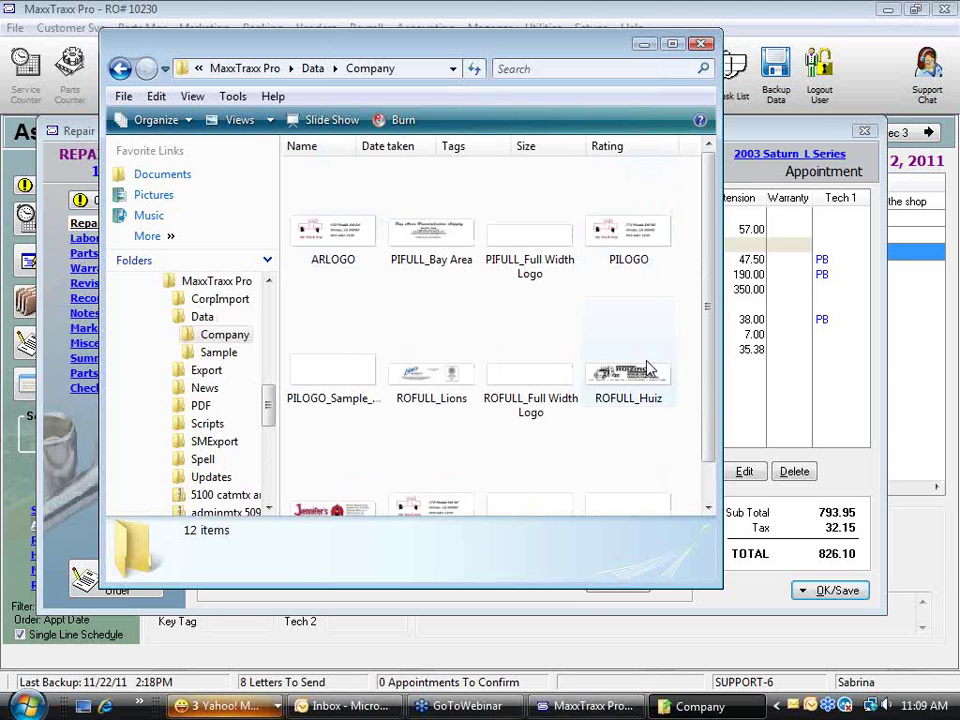
left_click(708, 509)
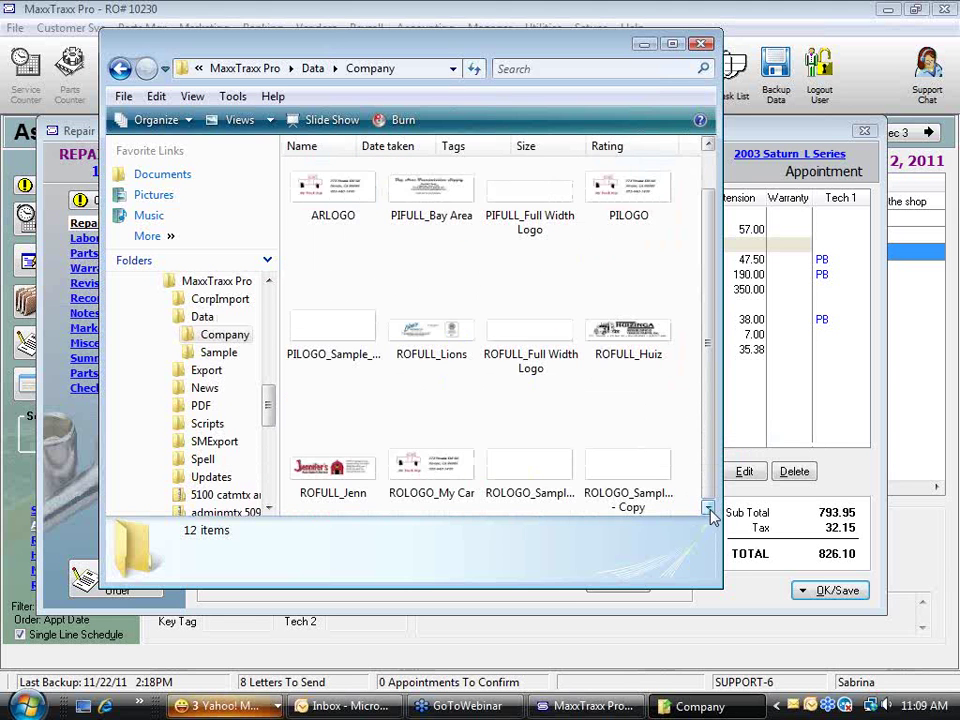
Step: Rename the ROFULL_Jenn logo image as ROFULL
left_click(336, 504)
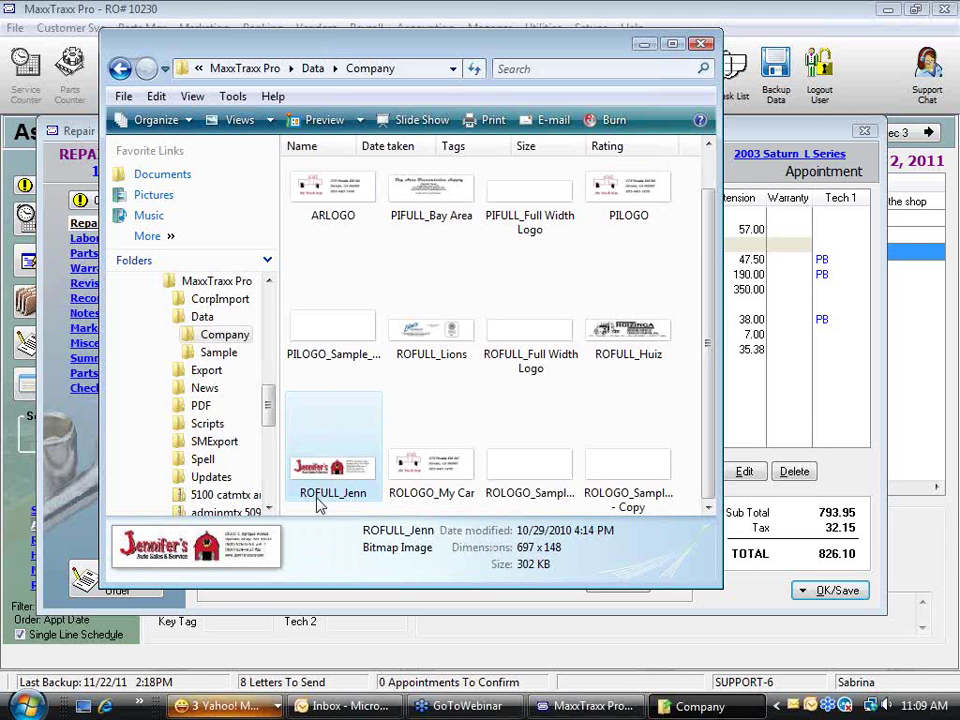
right_click(340, 502)
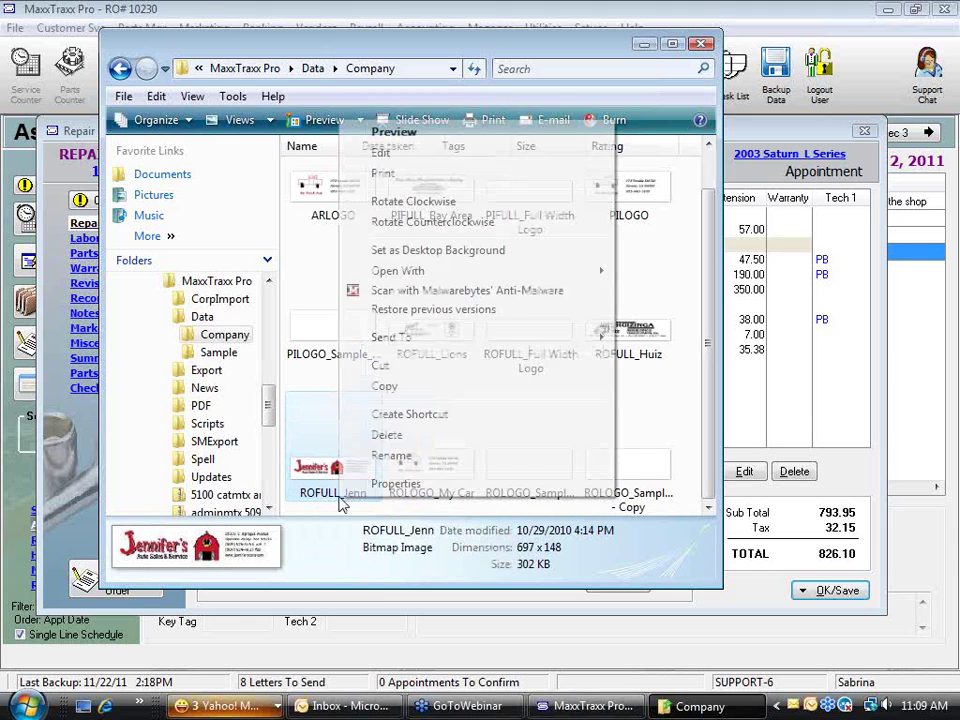
left_click(416, 456)
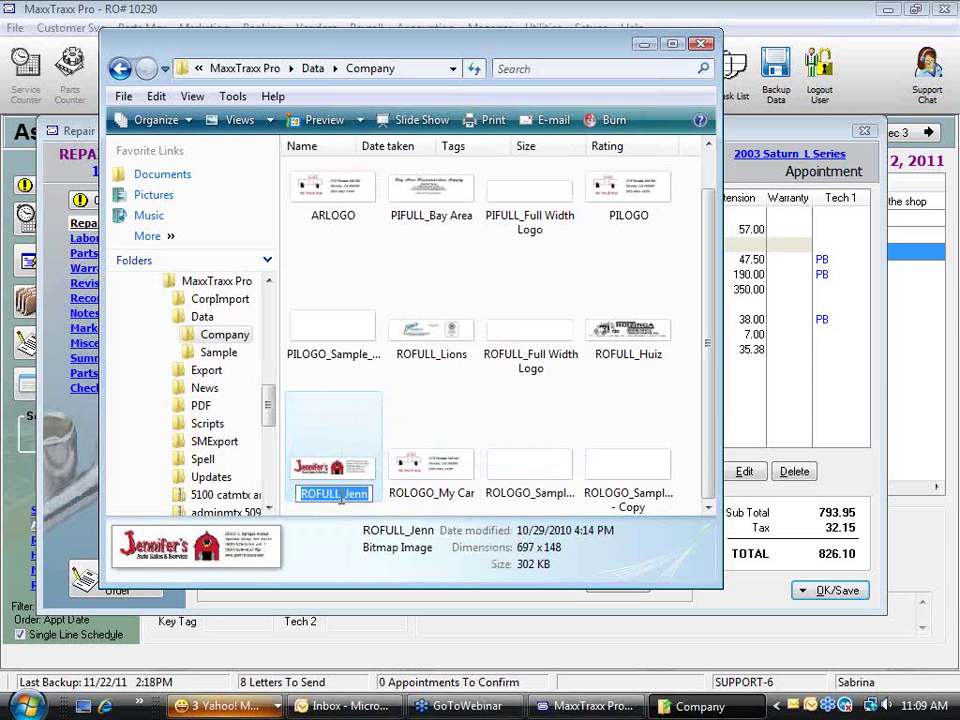
key("End")
key("shift+Left")
key("shift+Left")
key("shift+Left")
key("shift+Left")
key("BackSpace")
key("BackSpace")
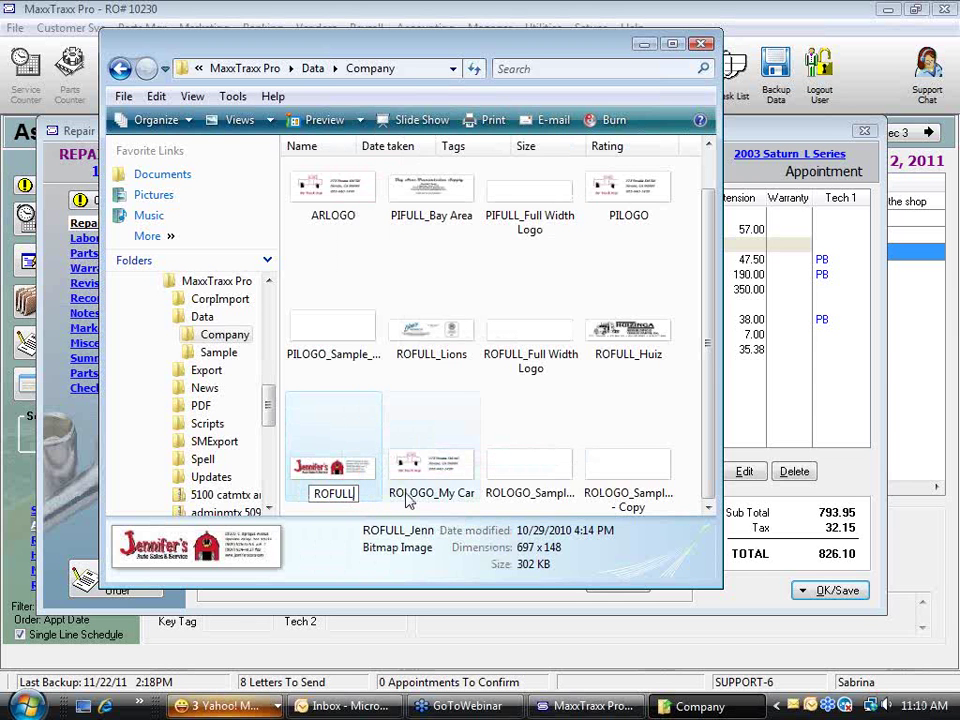
left_click(421, 402)
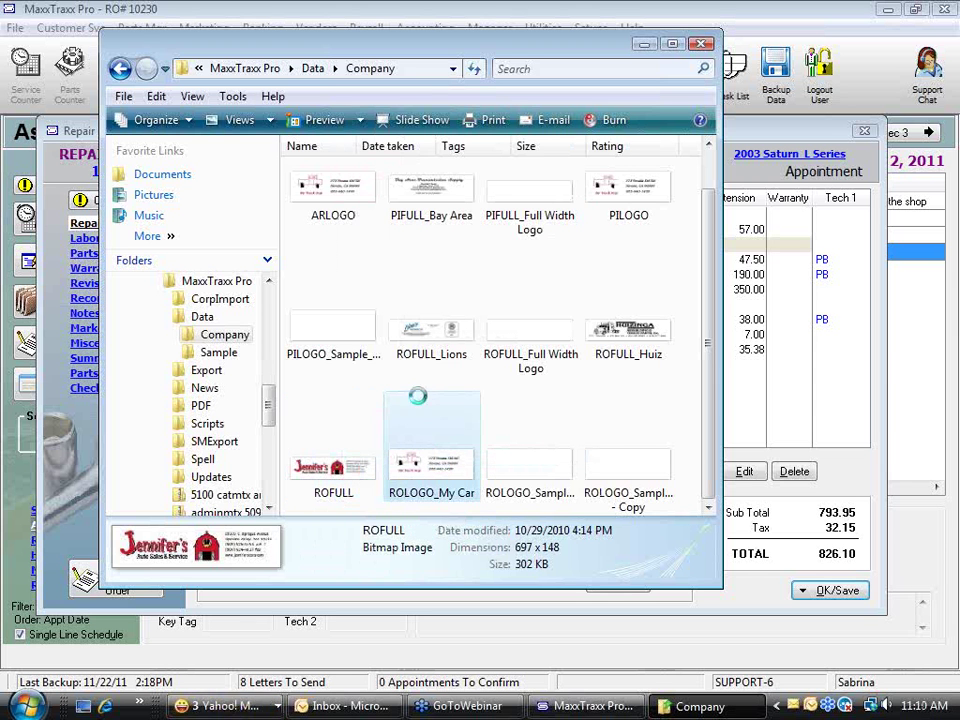
Step: Switch back to MaxxTraxx Pro, preview the repair order at page width, examine its full-width logo header, and close the preview
left_click(644, 44)
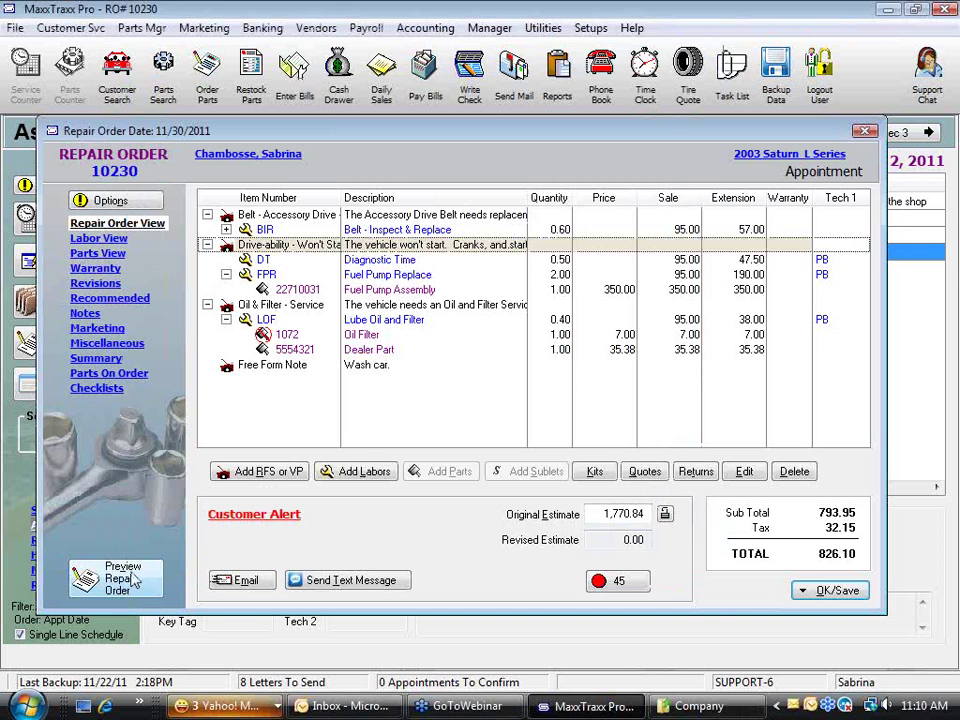
left_click(133, 580)
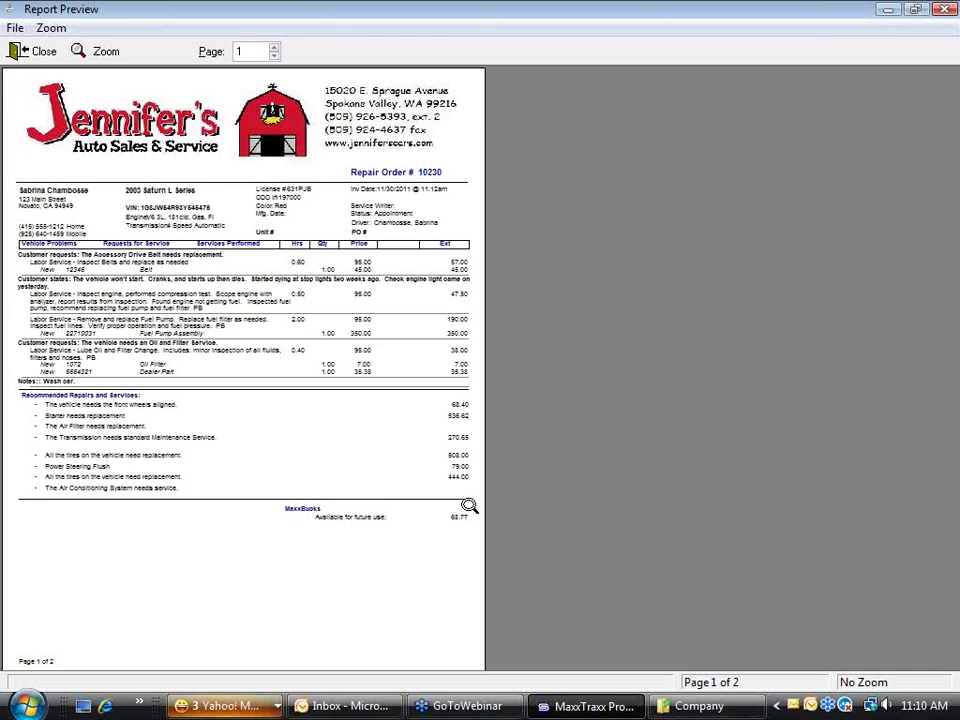
left_click(469, 506)
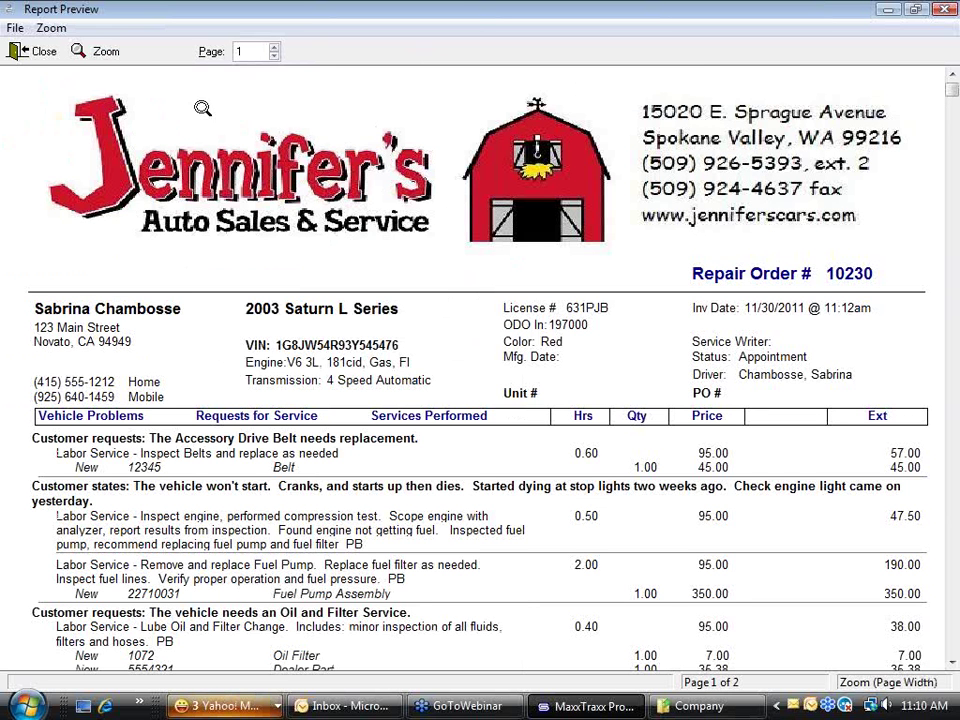
left_click(40, 52)
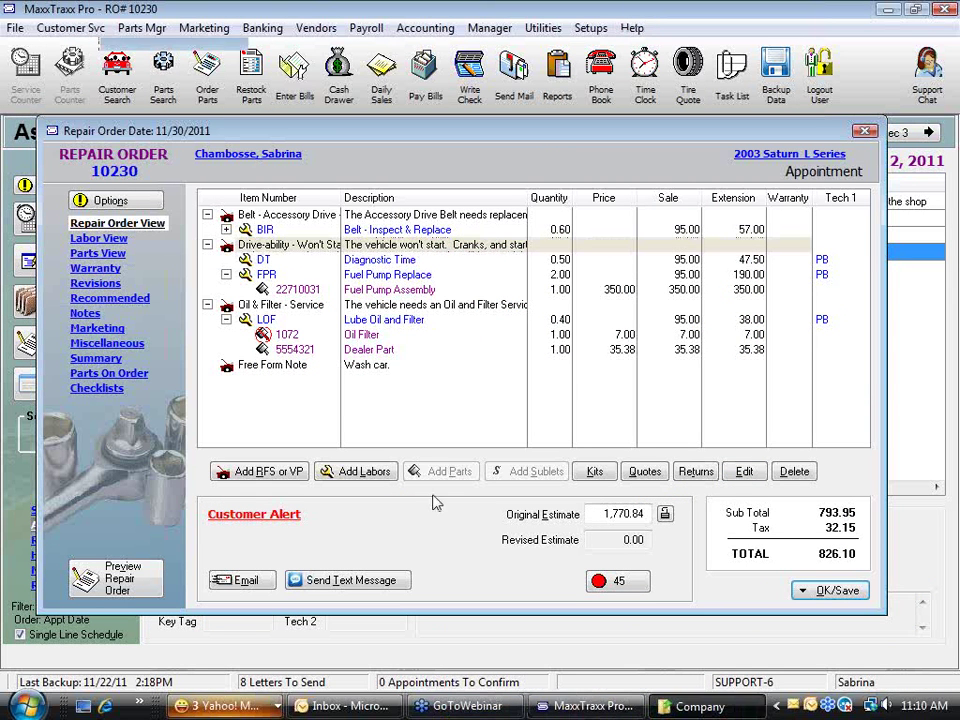
Step: Return to the Company folder and rename the ROFULL logo image back to ROFULL_Jenn
left_click(690, 705)
right_click(322, 463)
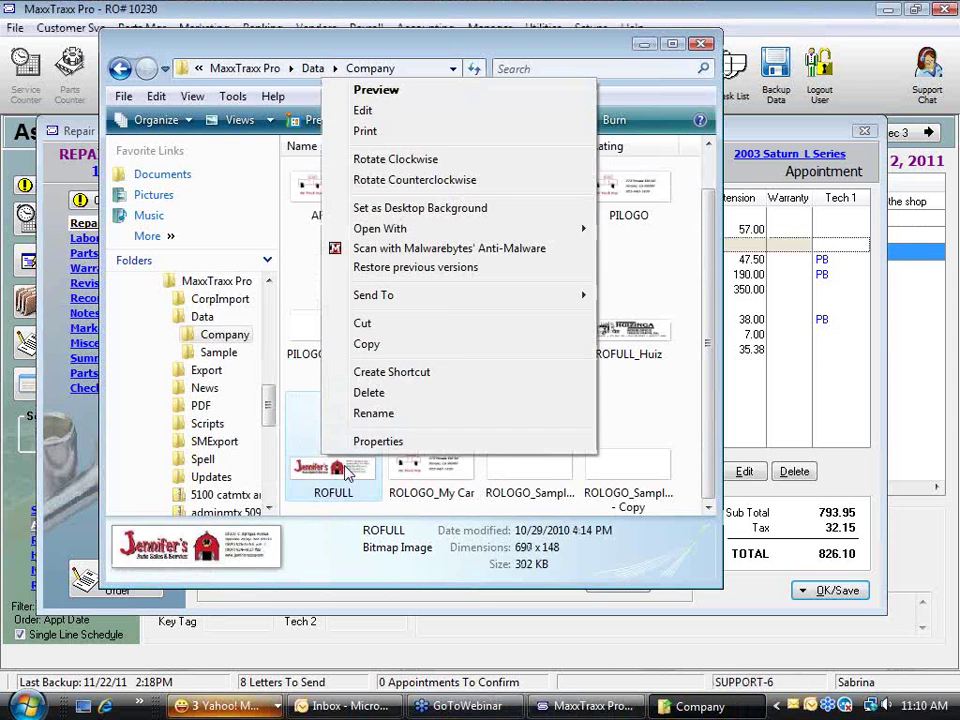
left_click(370, 413)
left_click(359, 494)
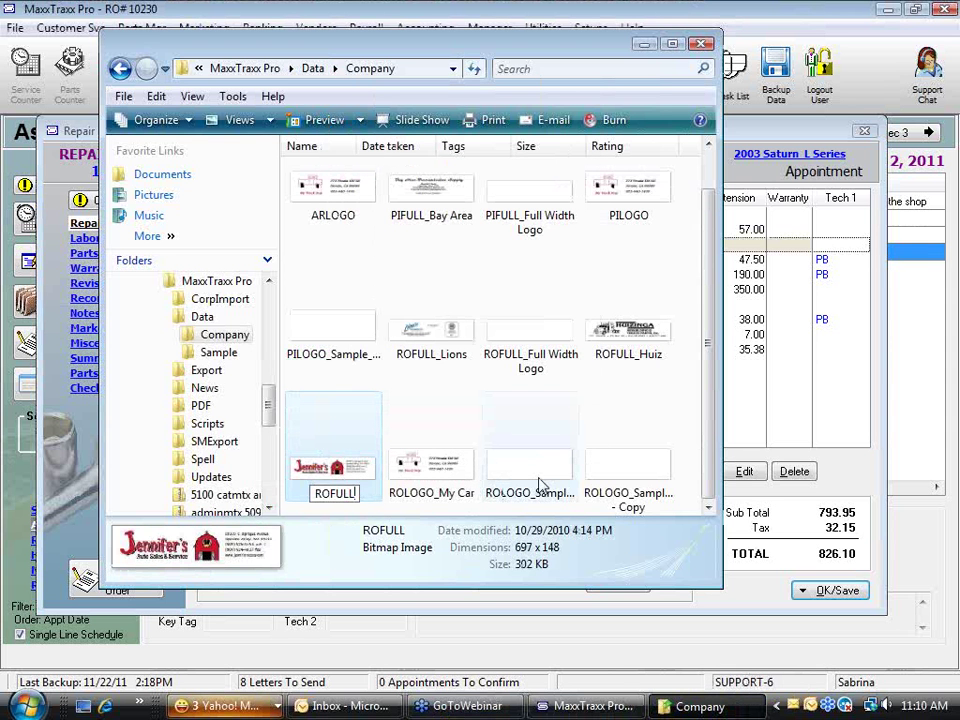
type("_Jenn")
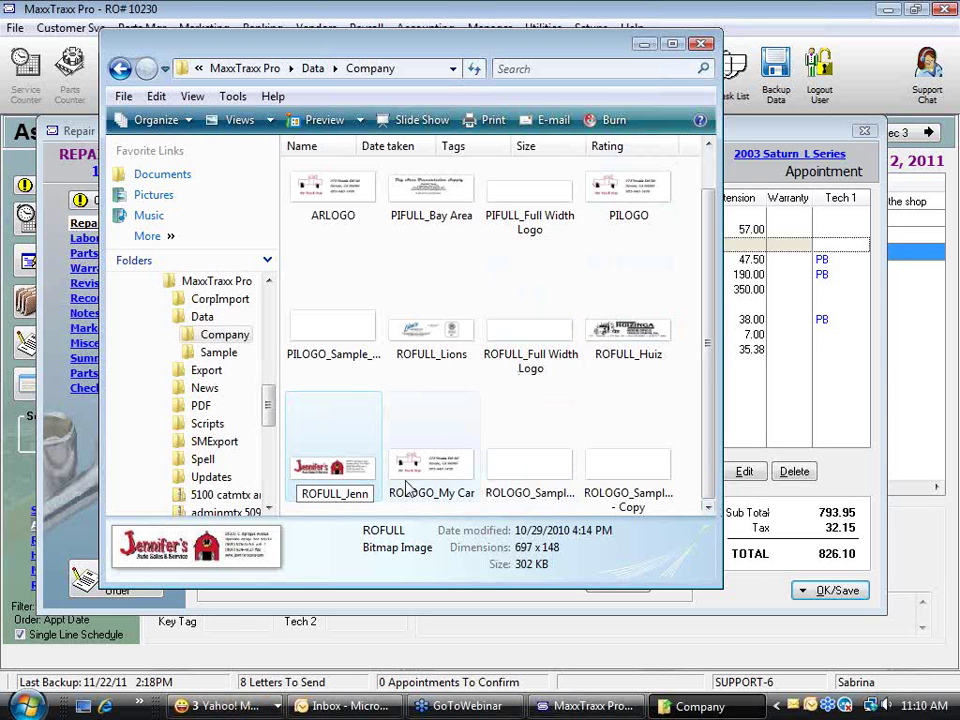
left_click(440, 488)
Step: Rename the ROLOGO_My Car logo image as ROLOGO
right_click(452, 497)
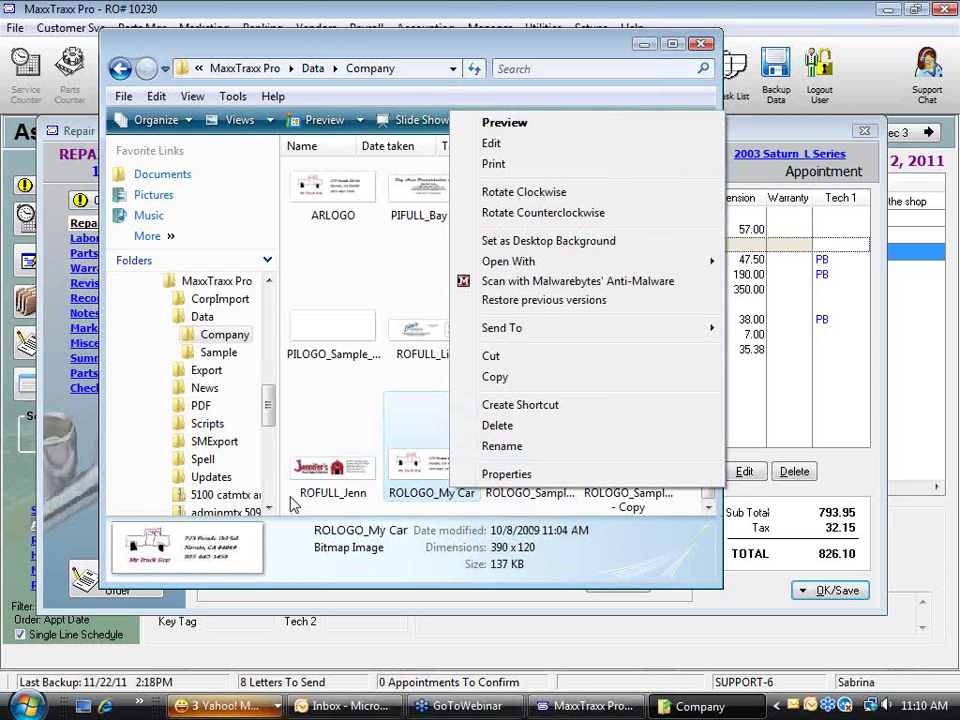
left_click(519, 449)
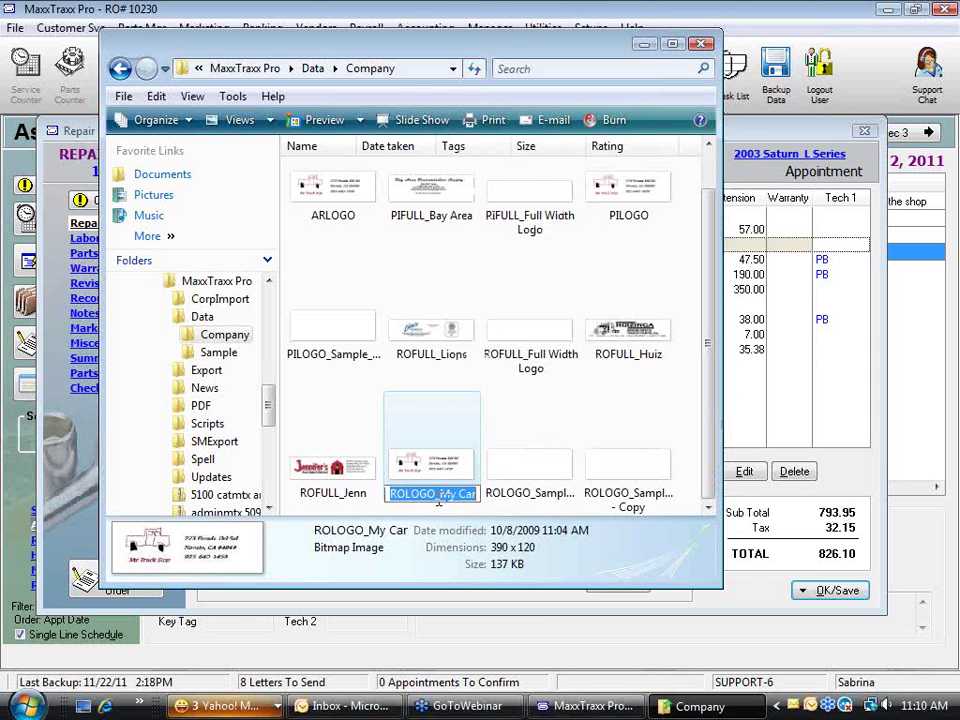
left_click_drag(436, 501, 478, 497)
key("BackSpace")
key("BackSpace")
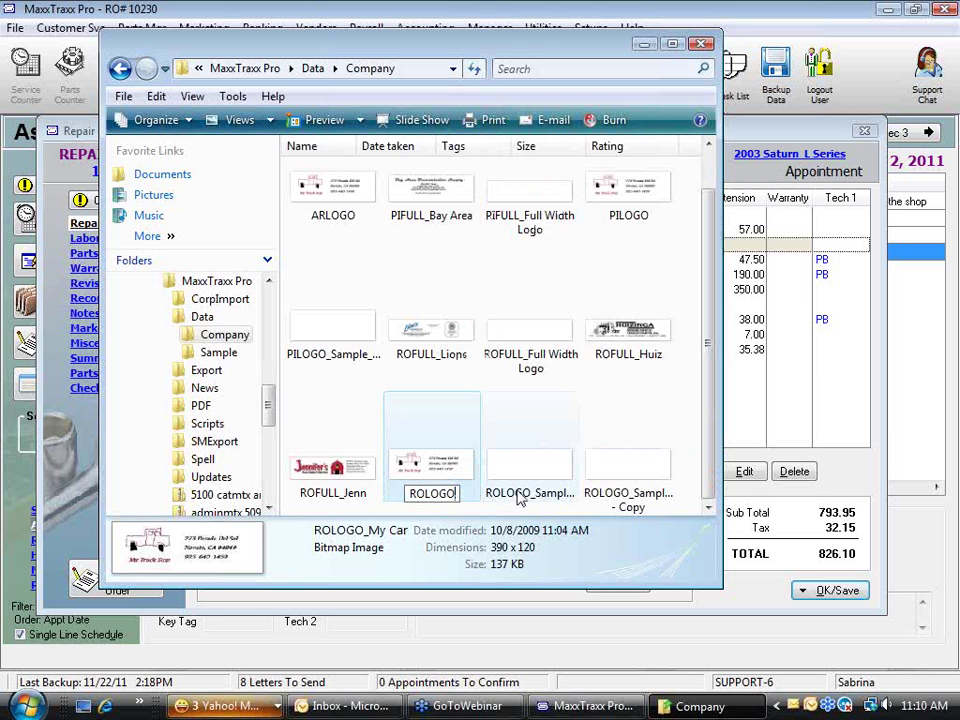
key("Return")
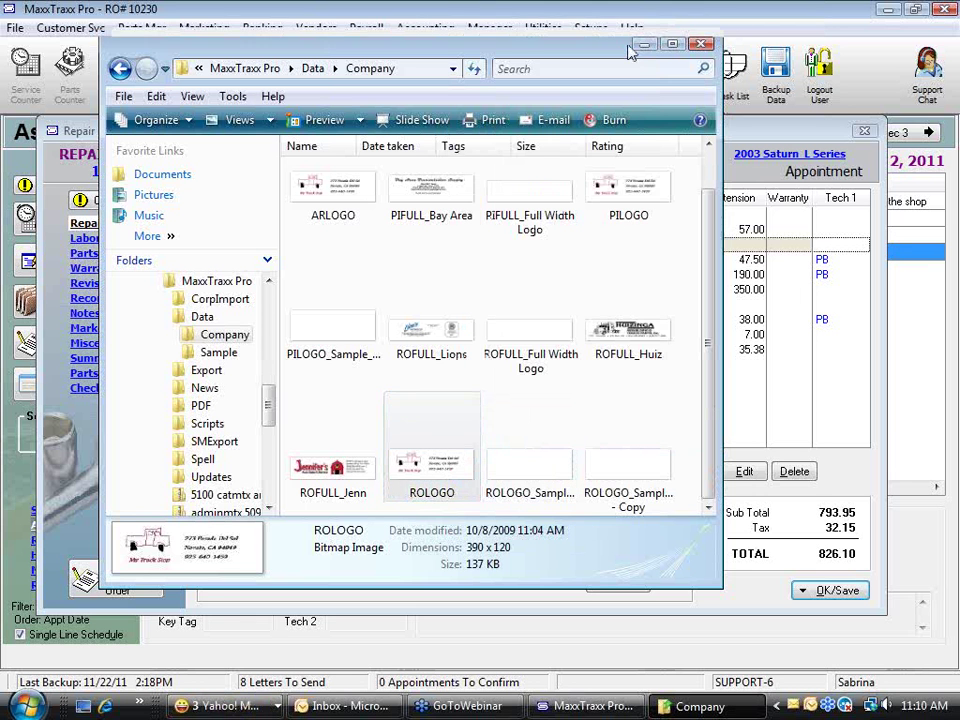
Step: Return to MaxxTraxx Pro, preview the repair order, examine the logo and authorization text in its header, and close the preview
left_click(644, 44)
left_click(130, 578)
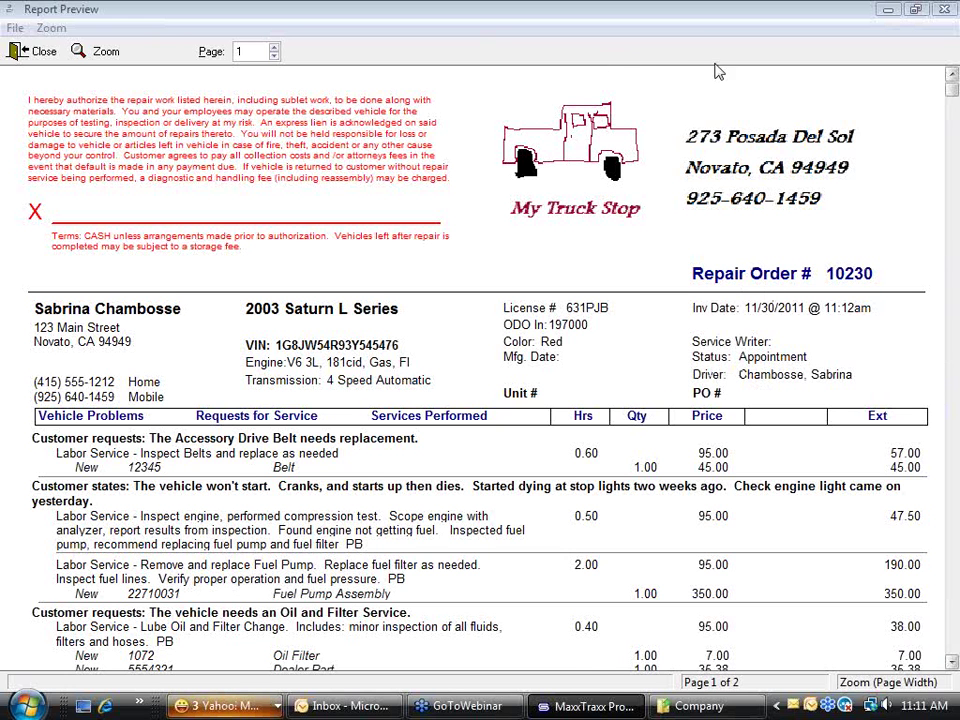
left_click(38, 51)
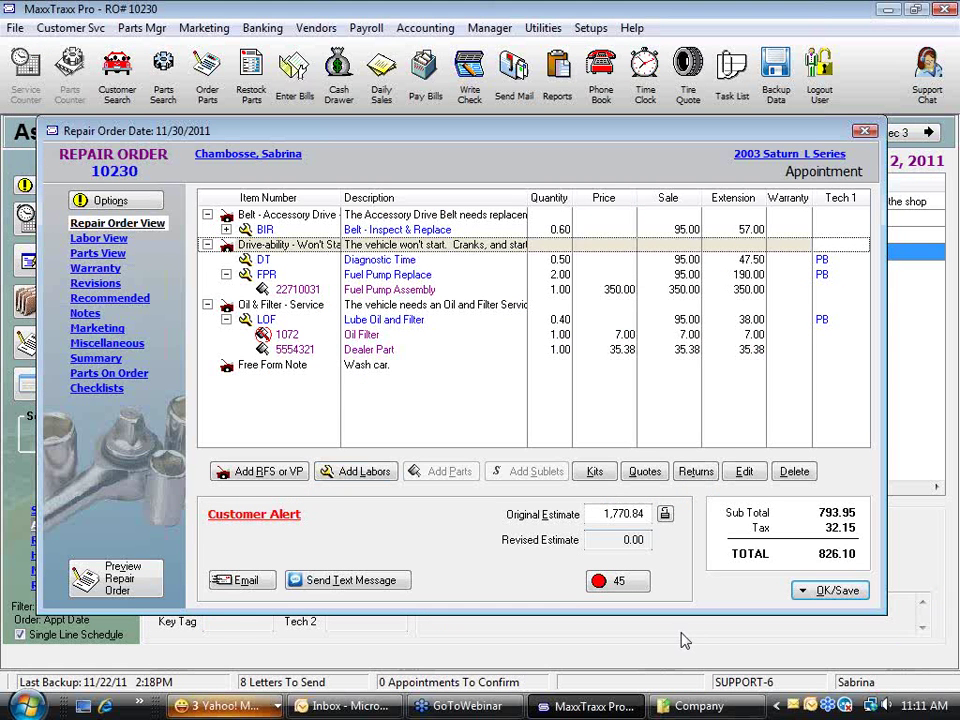
Step: Look through the belt, fuel pump and oil service lines on the repair order
left_click(392, 229)
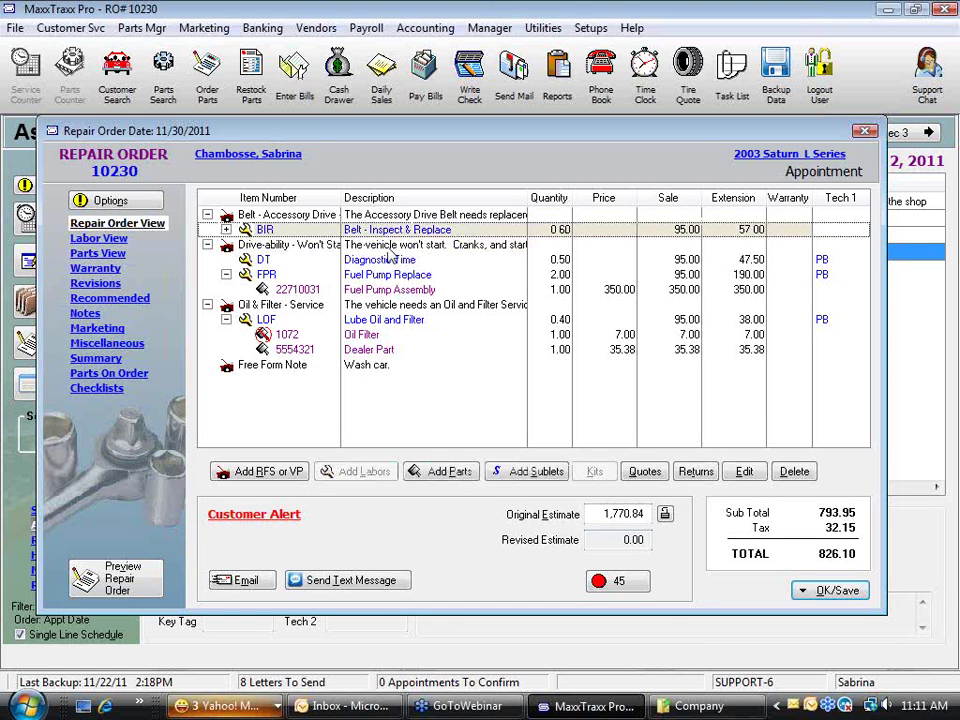
left_click(392, 259)
left_click(394, 276)
left_click(400, 306)
left_click(398, 289)
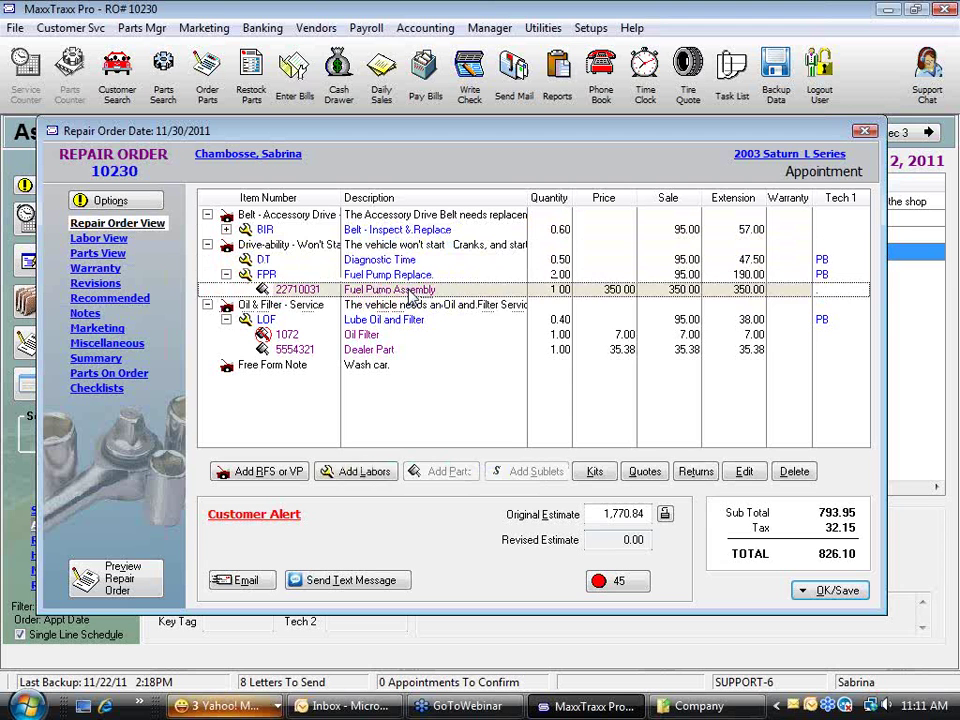
left_click(400, 306)
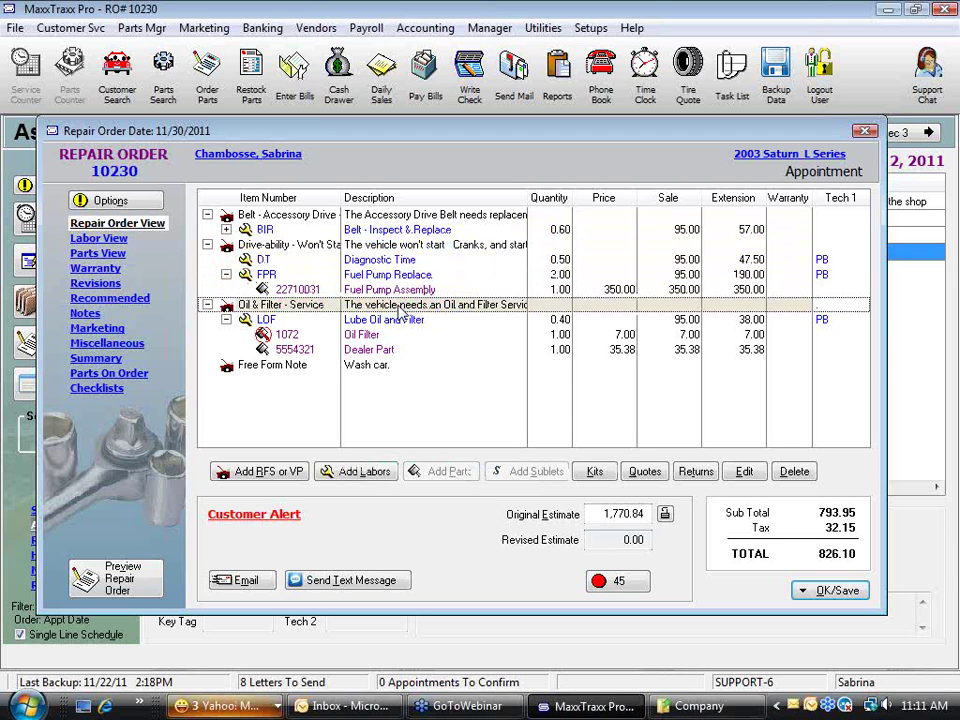
left_click(416, 216)
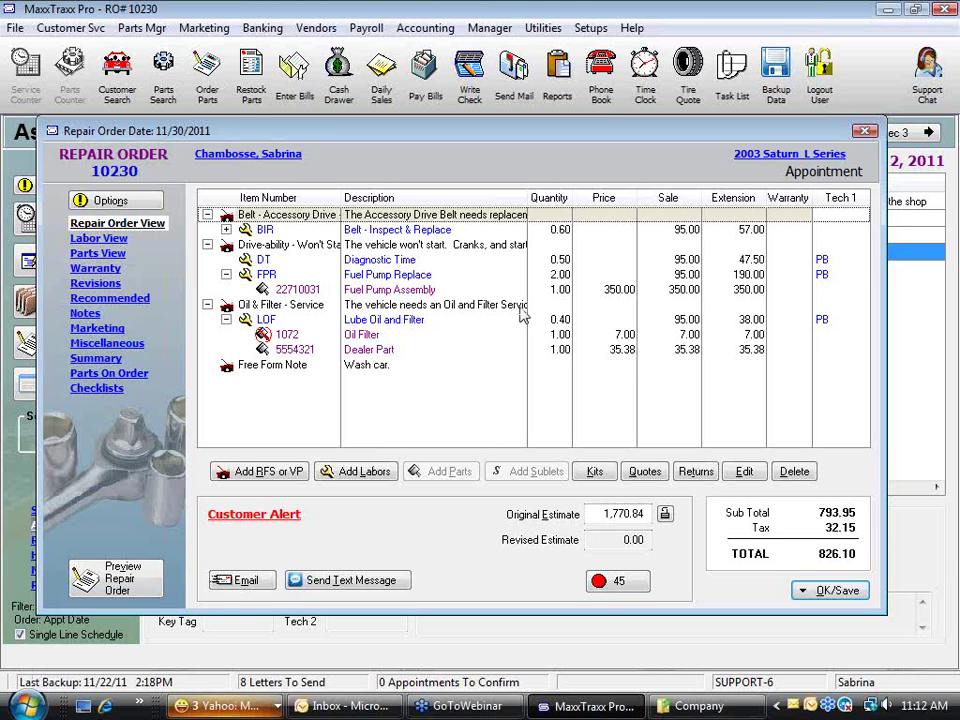
Step: Save the repair order with the Save & Change Status option and dismiss the Repair Order Buyouts and Low-Stock Parts window
left_click(826, 594)
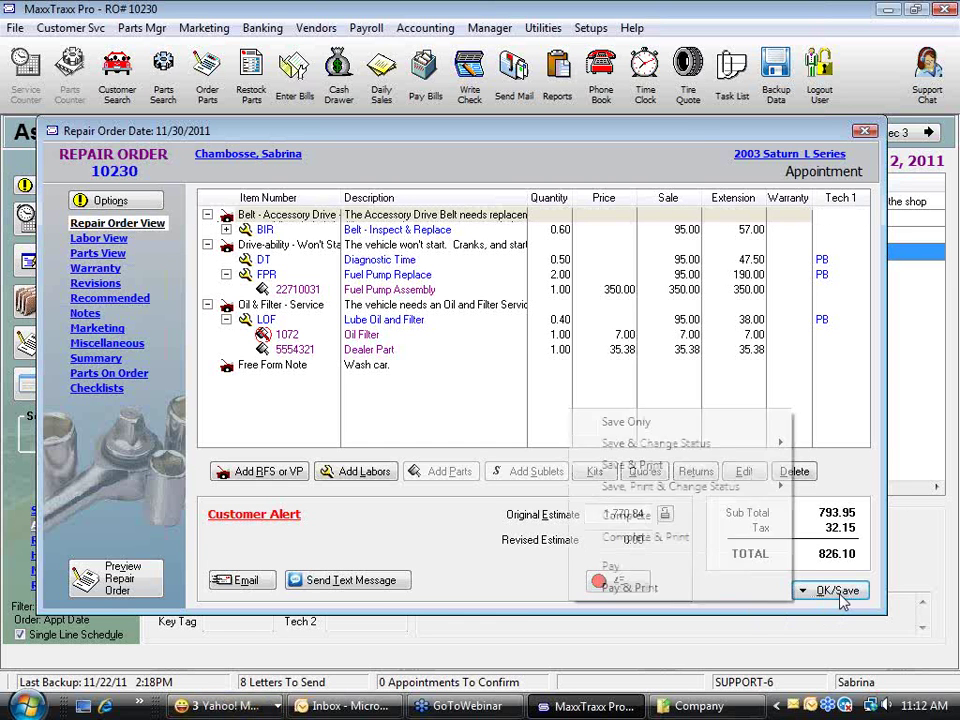
mouse_move(693, 444)
left_click(450, 506)
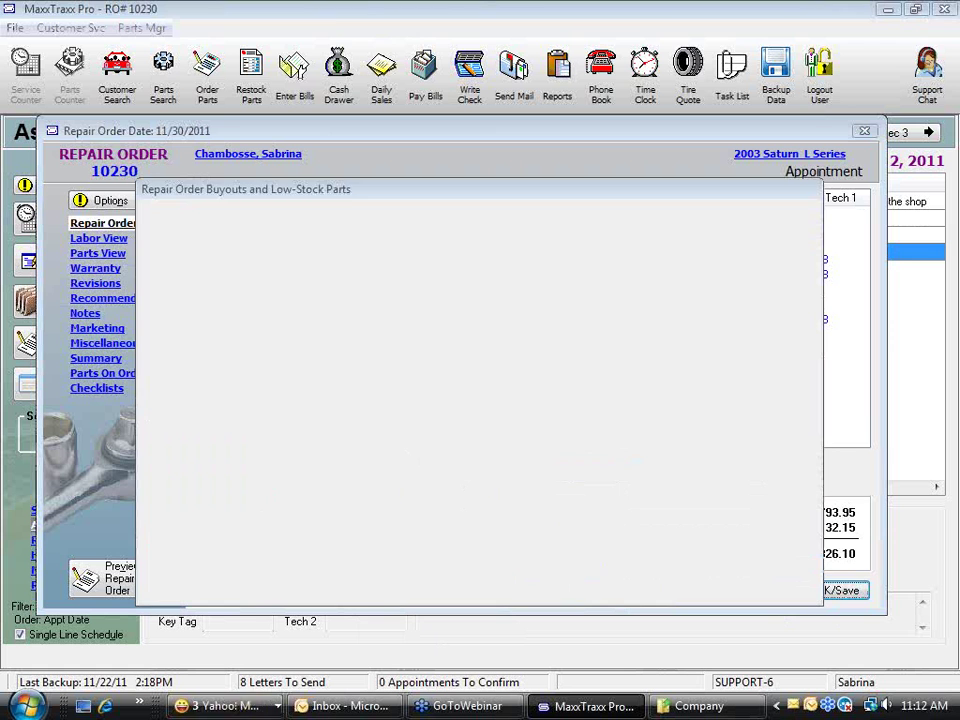
left_click(653, 557)
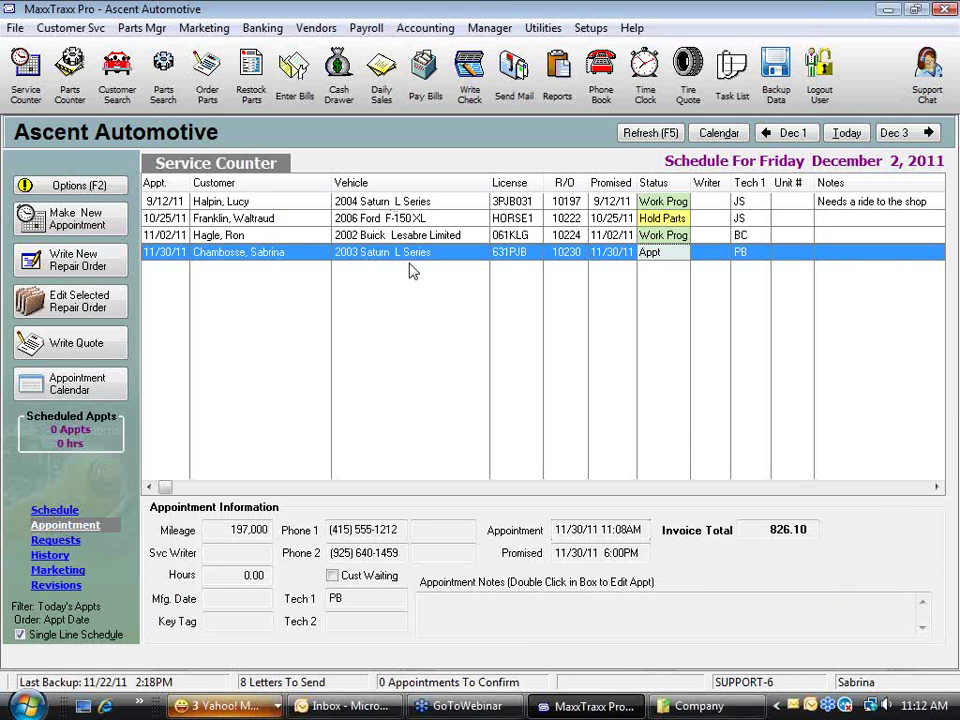
Step: Open the 2004 Saturn L Series repair order, look over its service lines and total, and close it with Save Only
left_click(420, 202)
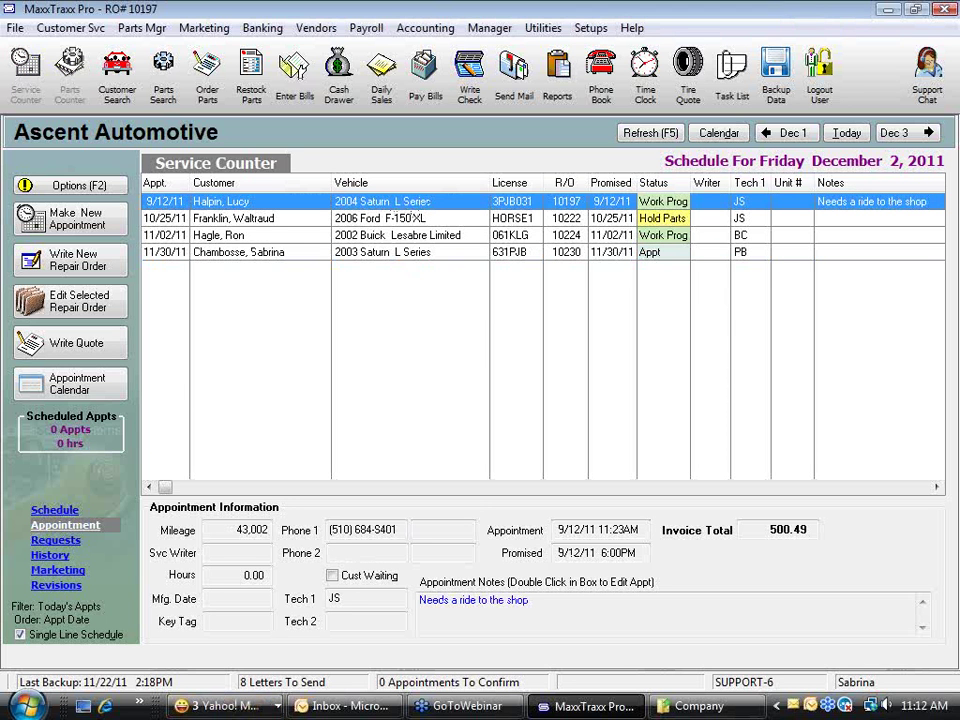
double_click(411, 205)
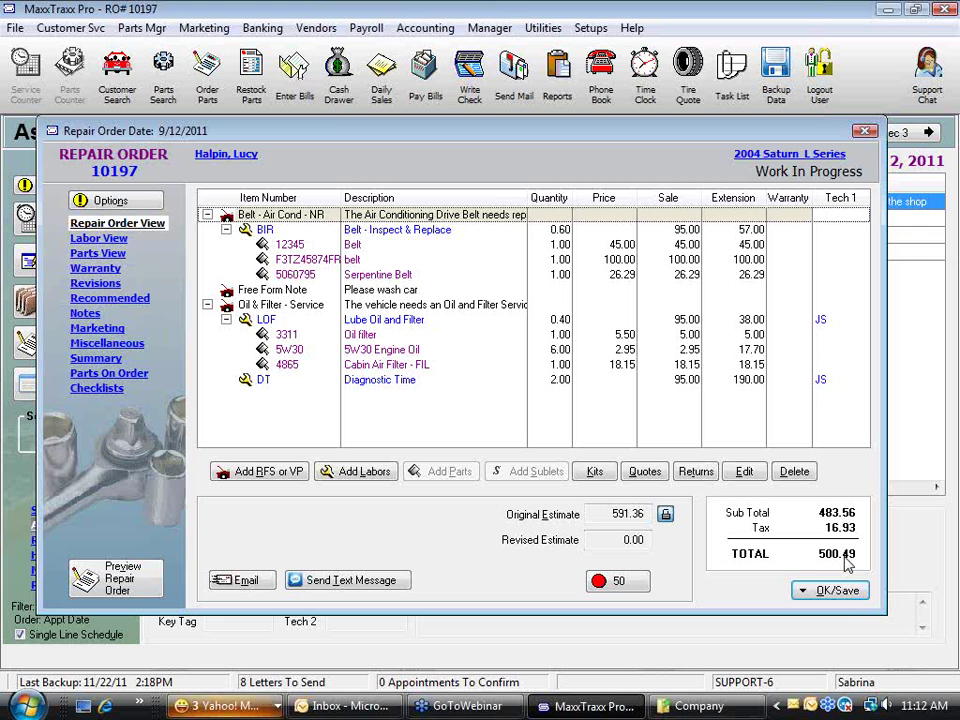
left_click(800, 591)
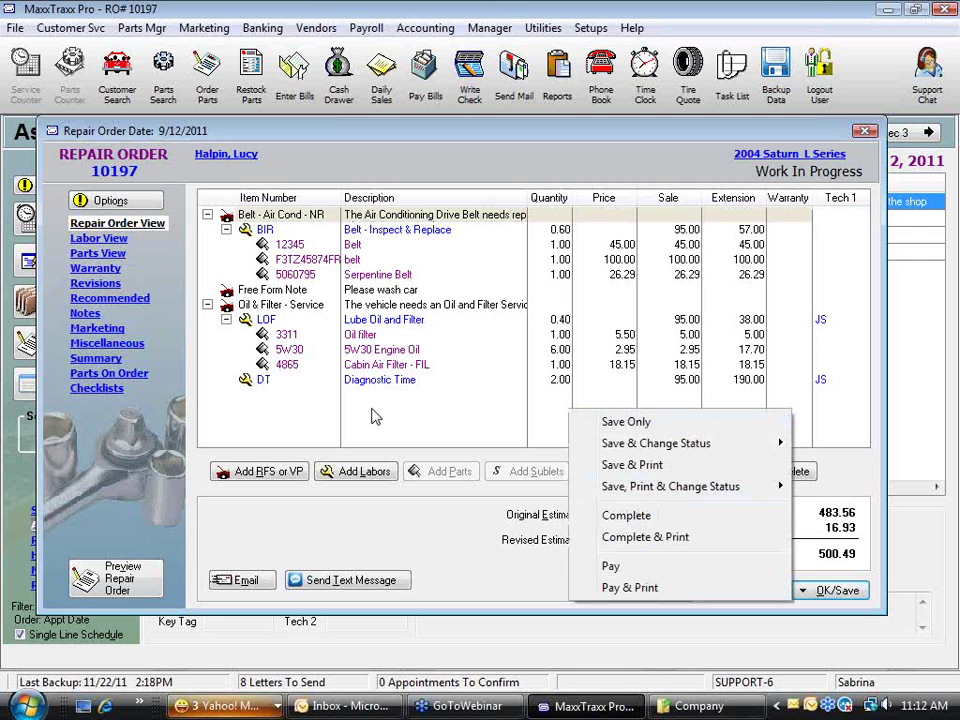
left_click(634, 422)
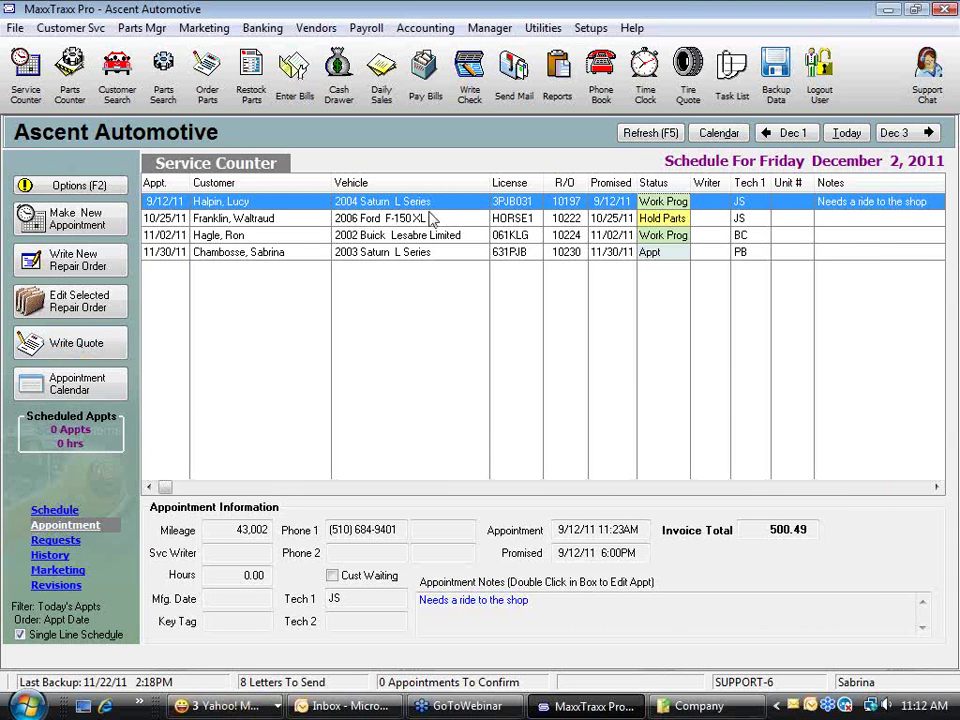
Step: Start a quote for a customer and vehicle, finding the customer by last name and choosing the 2004 Saturn L Series
left_click(90, 352)
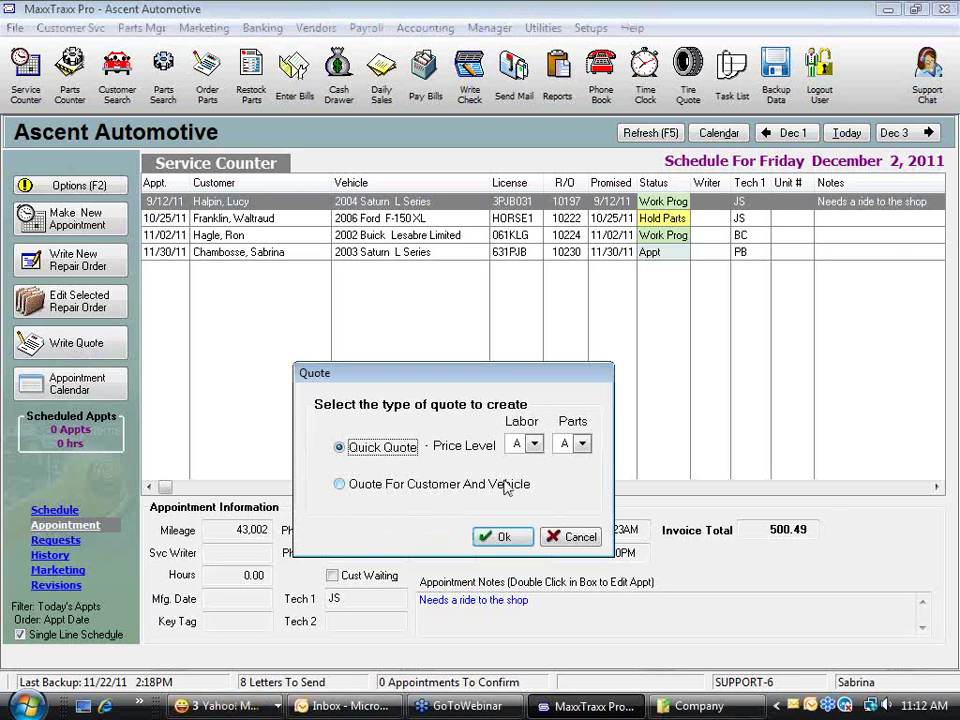
left_click(341, 484)
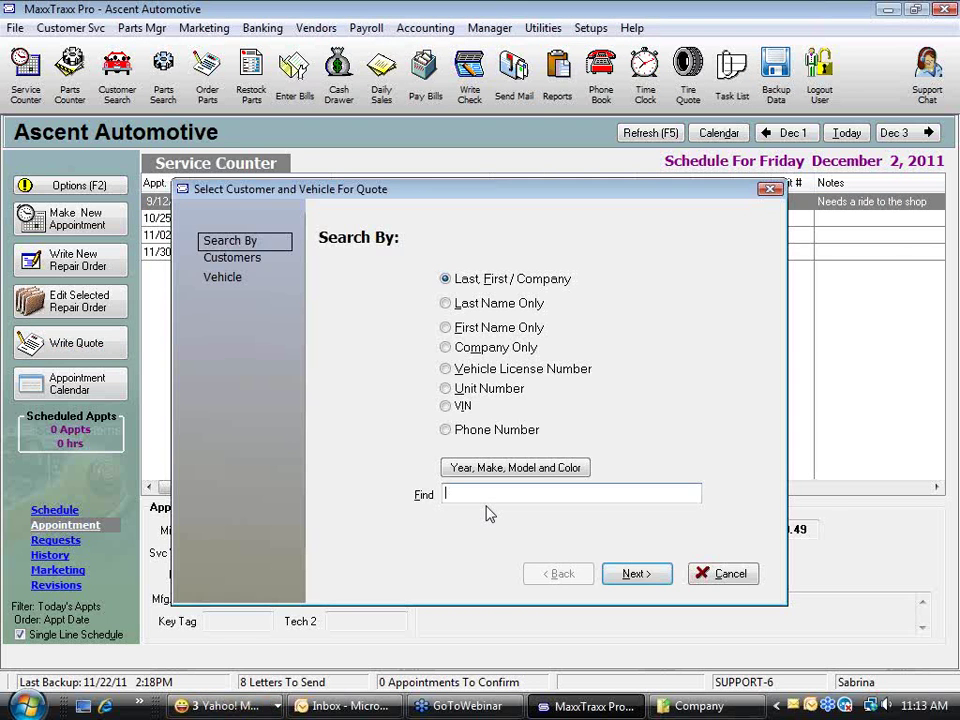
type("halp")
key("Return")
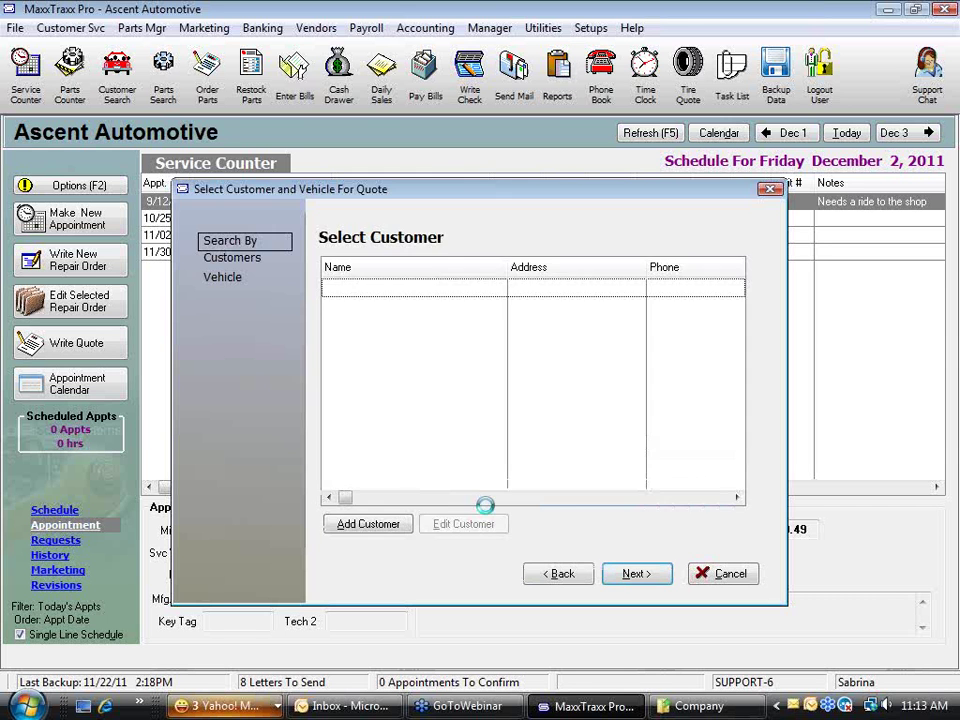
key("Return")
key("Return")
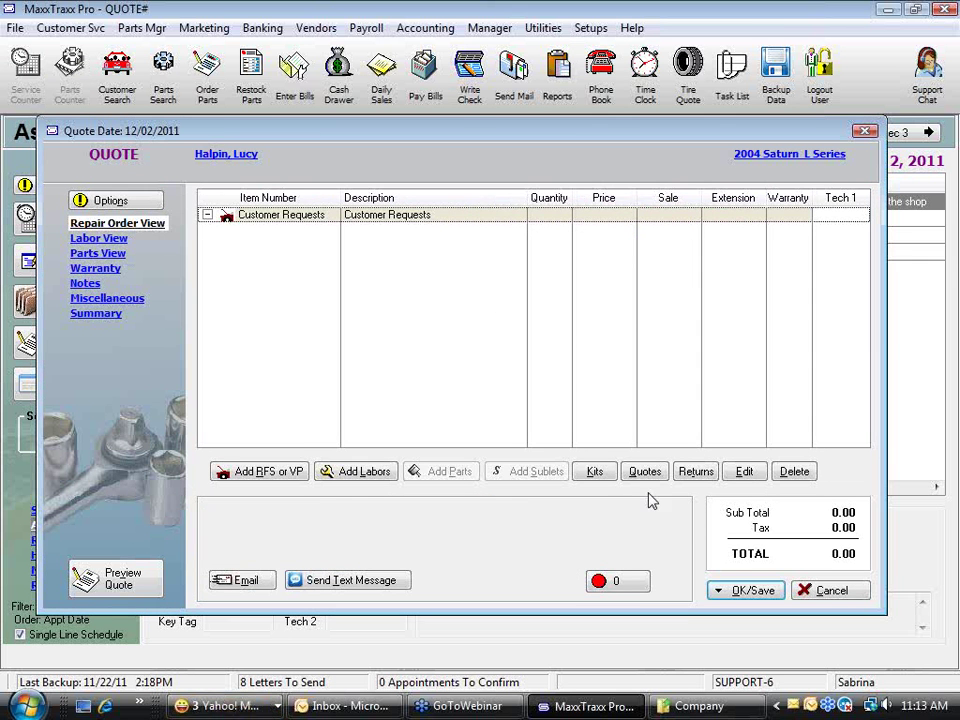
Step: Add the TRFF transmission flush and filter replacement kit with all its parts to the quote, and save the quote
left_click(596, 472)
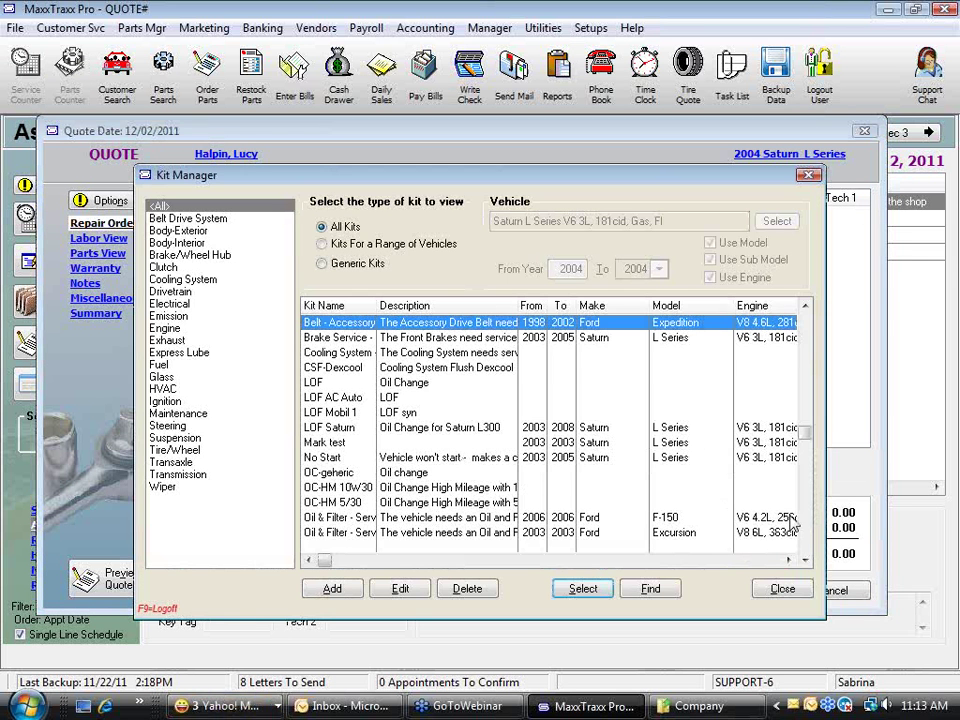
left_click(808, 541)
left_click(430, 532)
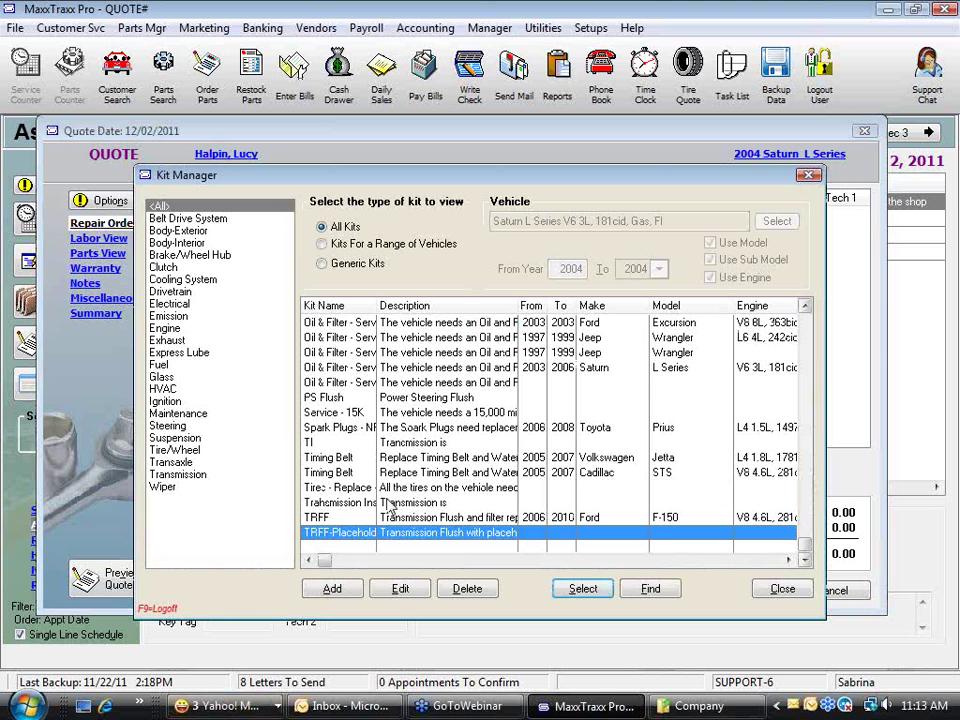
double_click(428, 517)
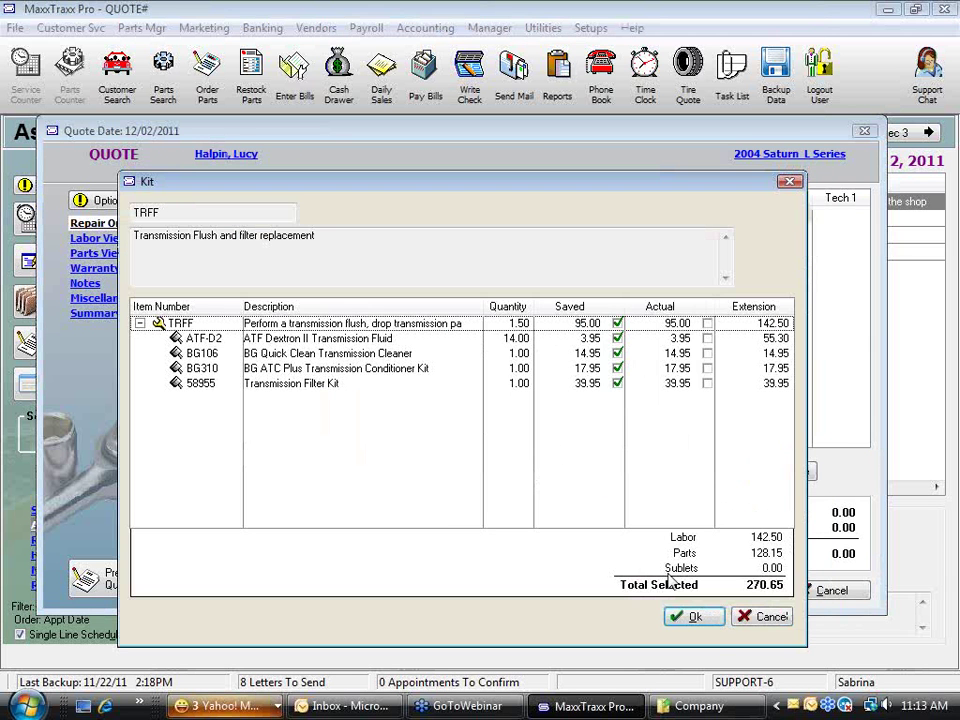
left_click(714, 622)
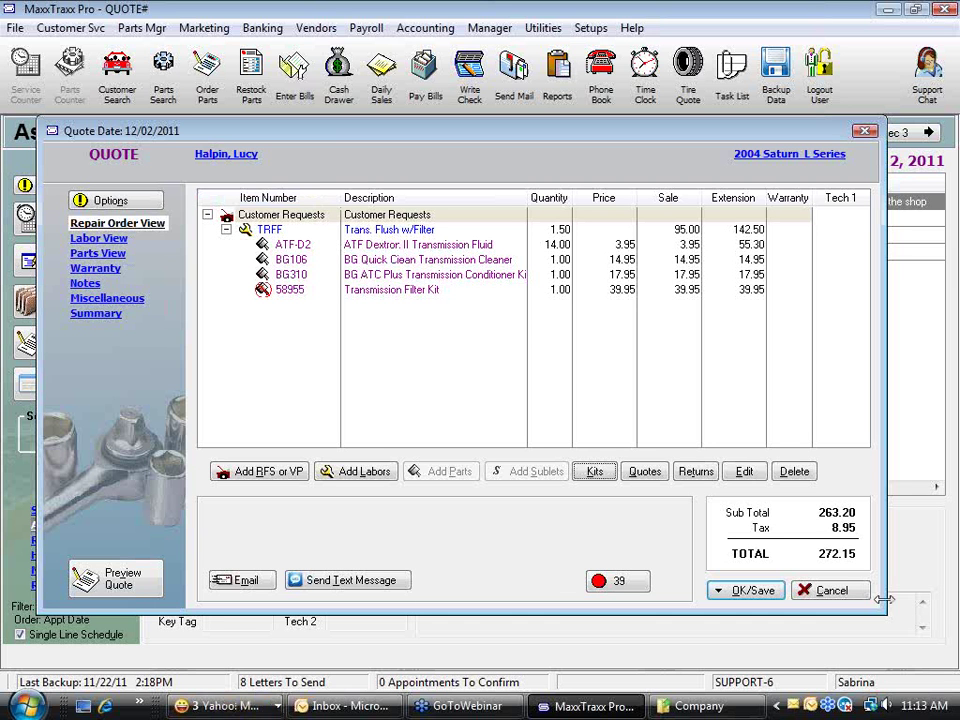
left_click(752, 591)
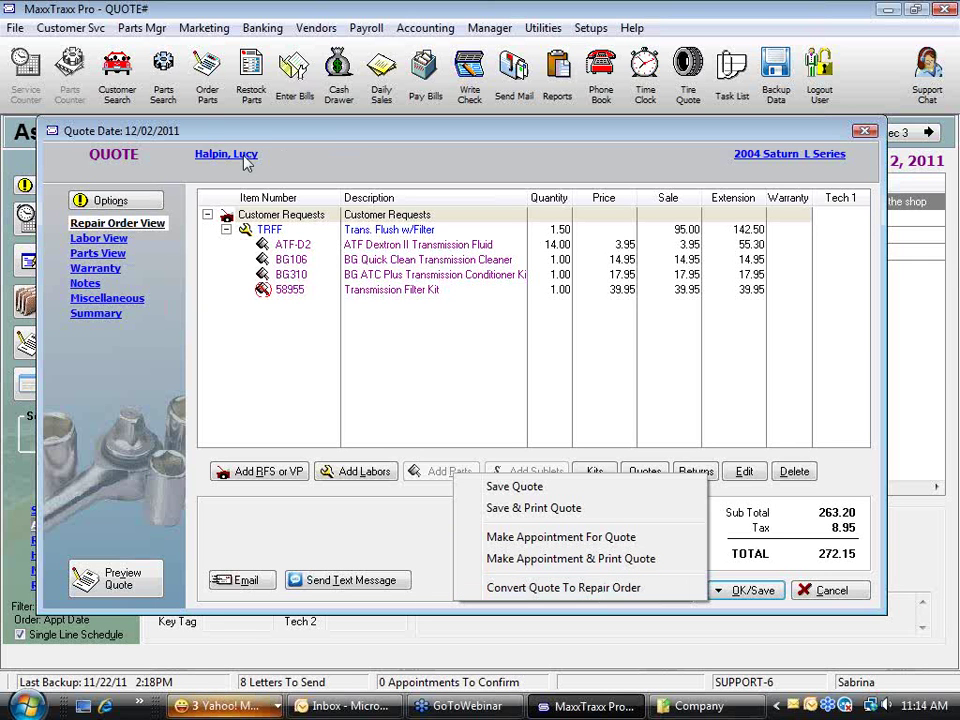
left_click(505, 488)
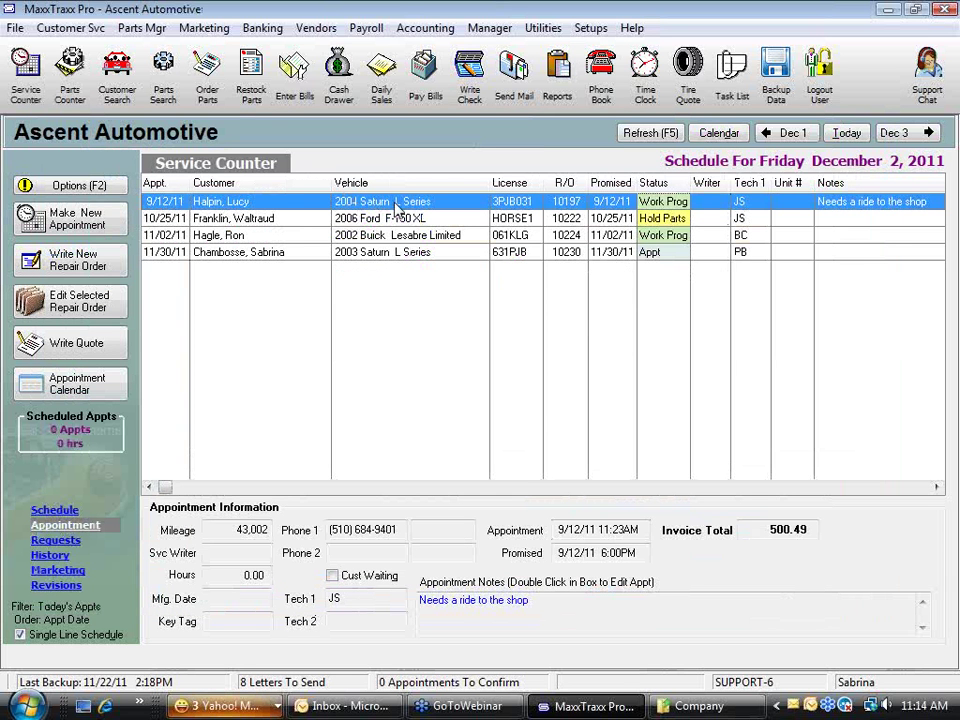
Step: Open the 2004 Saturn L Series repair order and expand the quoted Customer Requests for this vehicle down to the TRFF parts
double_click(404, 204)
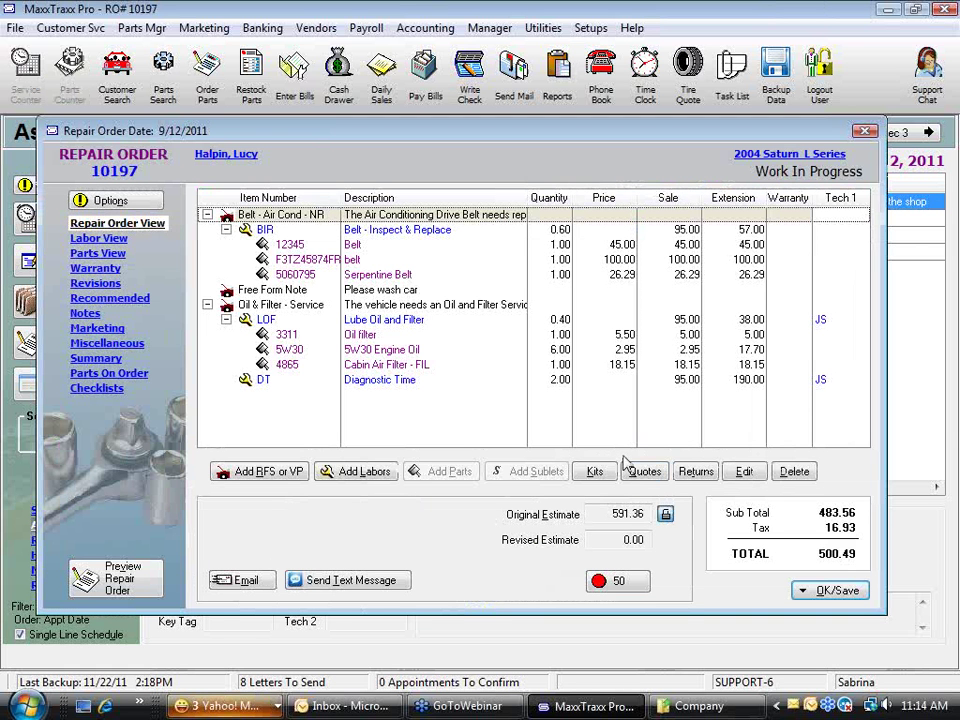
left_click(652, 478)
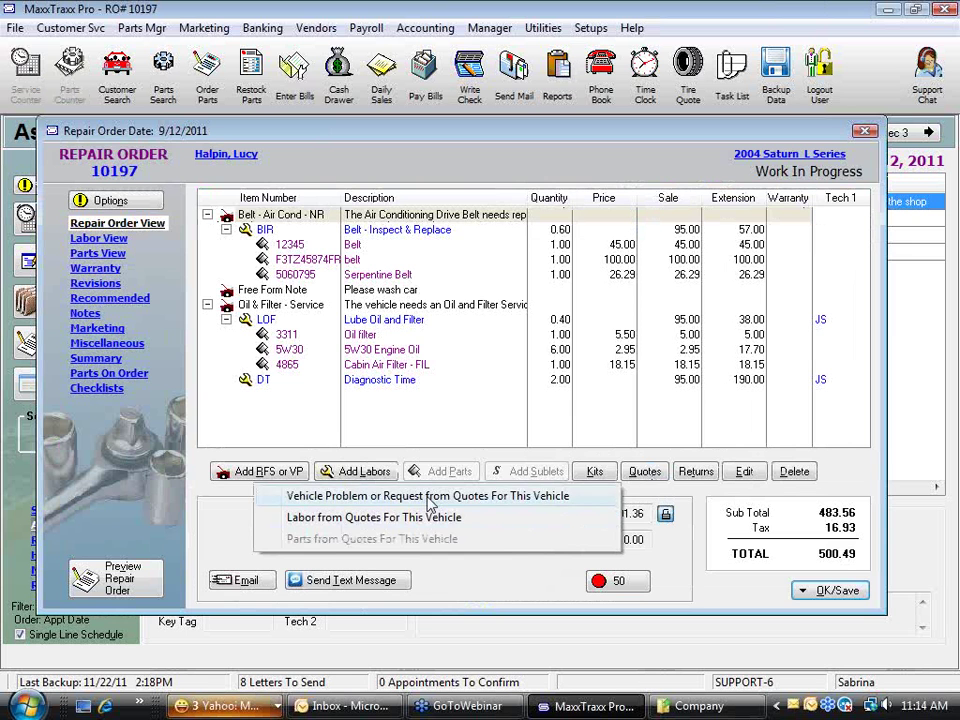
left_click(428, 498)
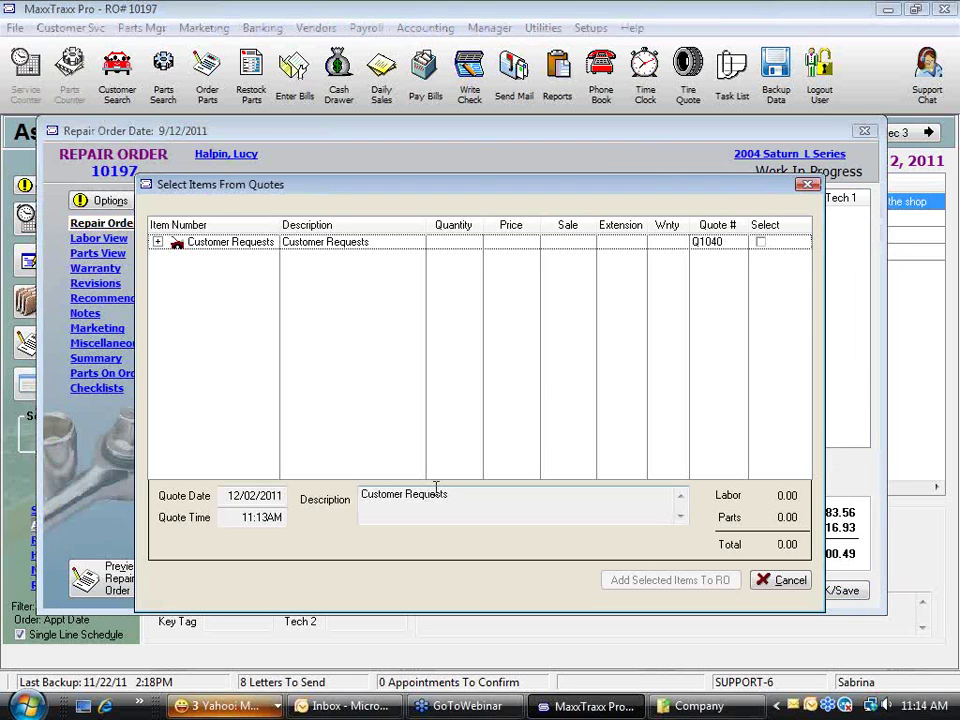
left_click(157, 242)
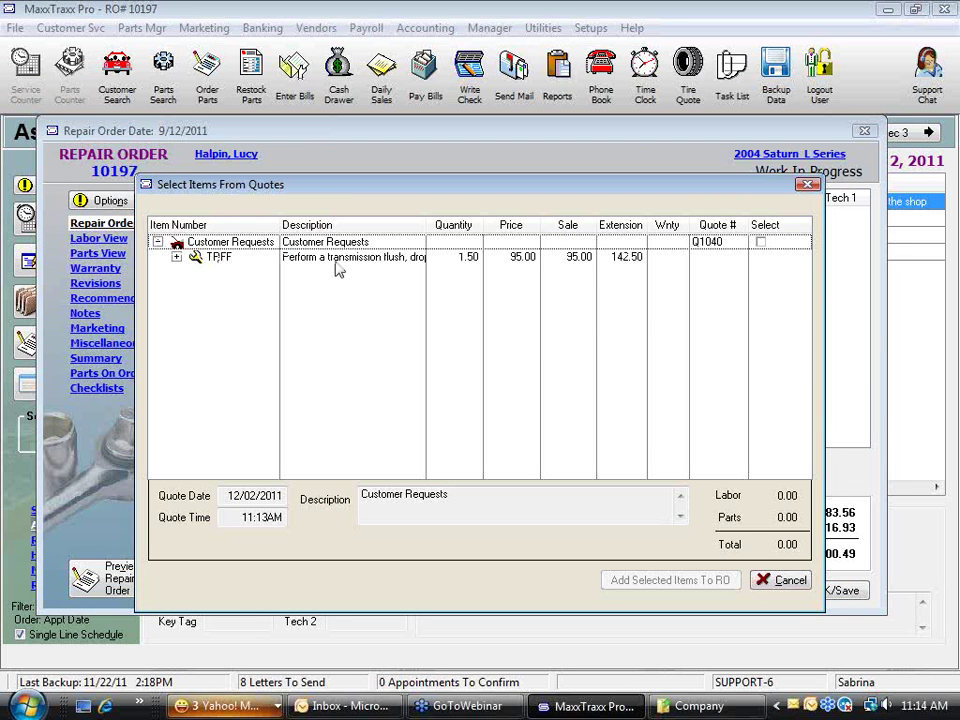
left_click(176, 257)
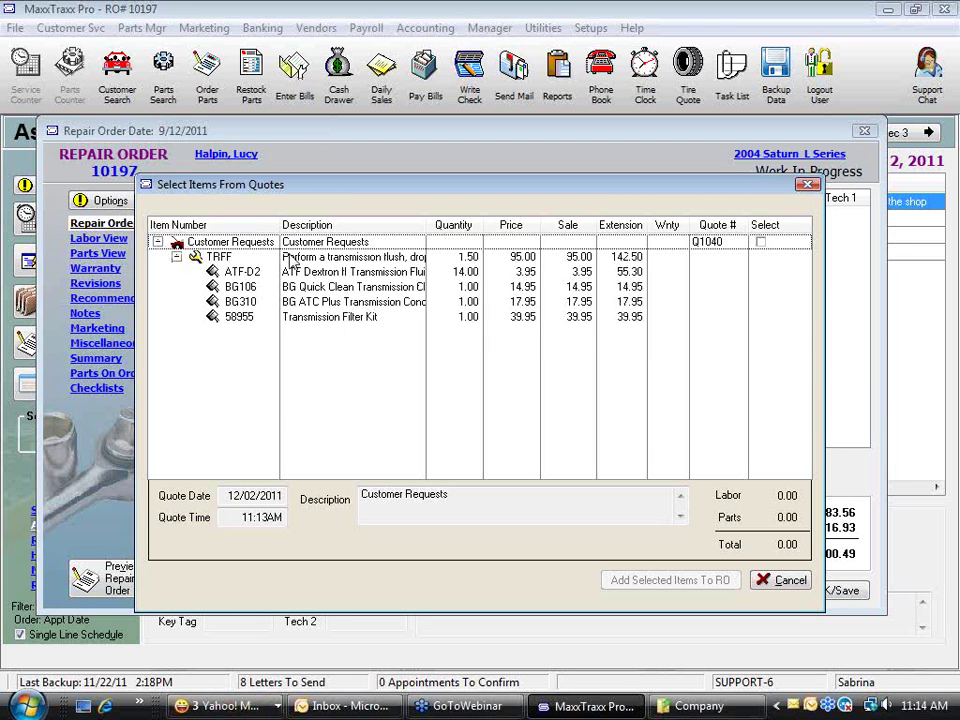
Step: Select the quoted Customer Requests, cancel without adding them, and close the repair order with Save Only
left_click(761, 244)
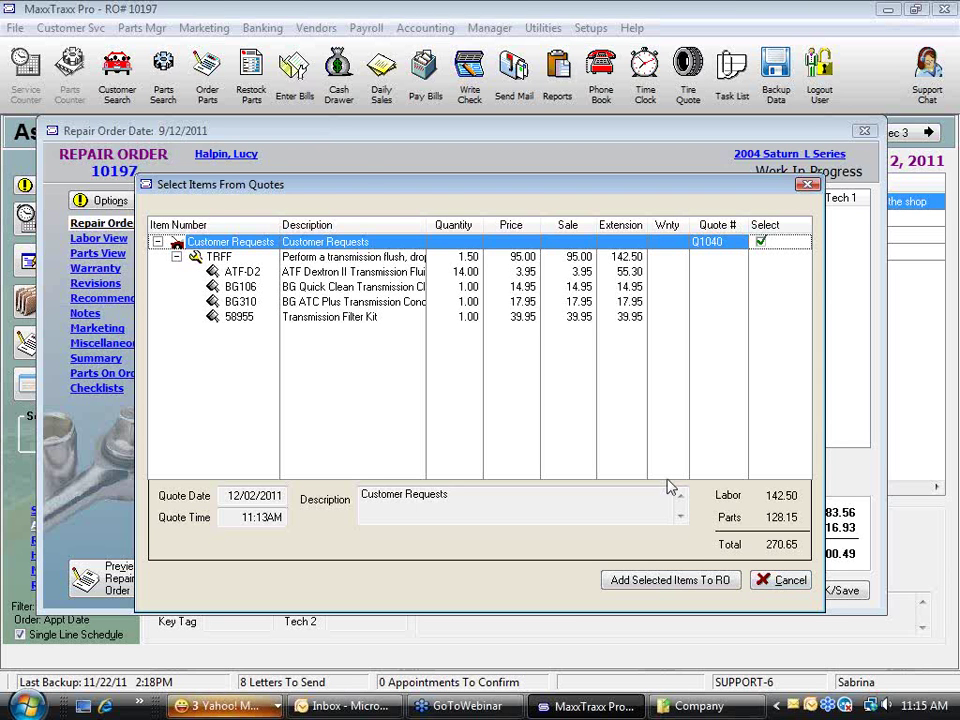
left_click(790, 580)
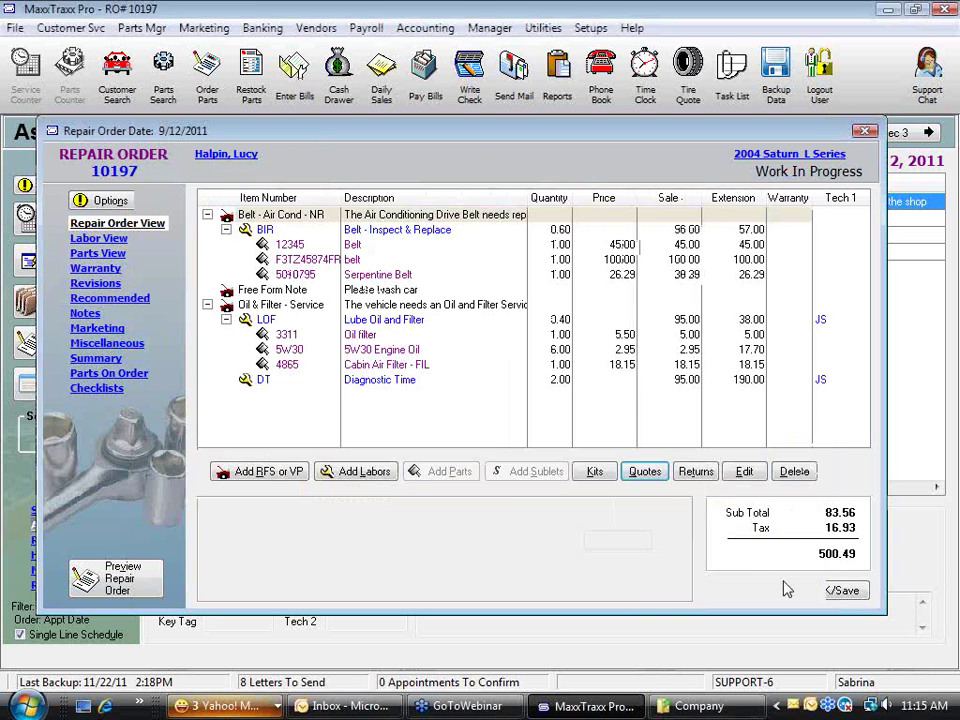
left_click(858, 594)
left_click(696, 422)
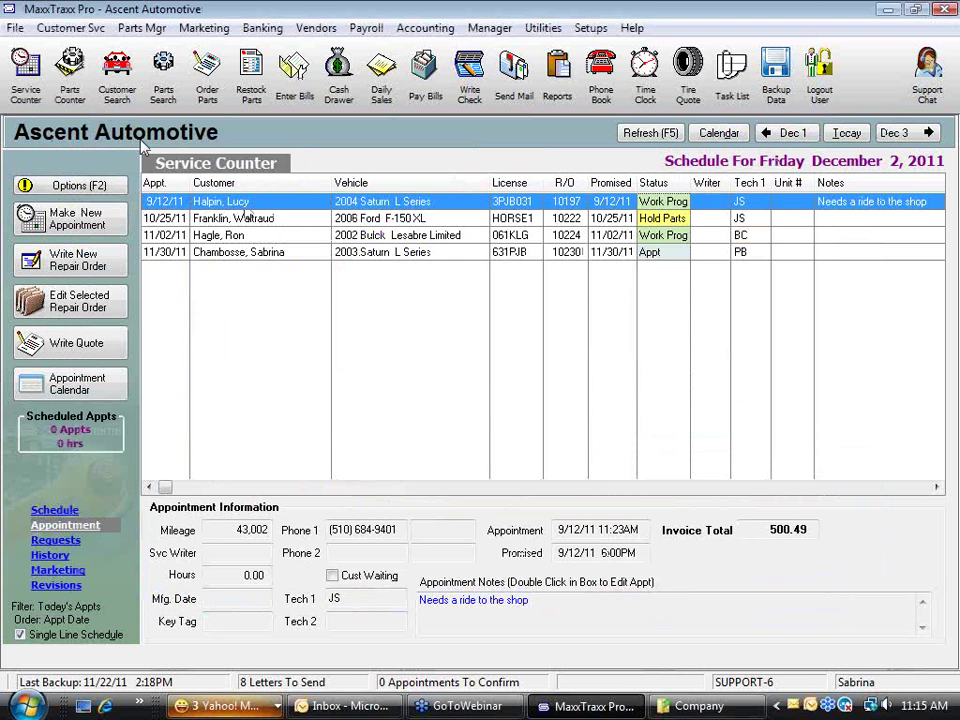
Step: Start a new appointment for the quoted customer's 2004 Saturn L Series, searching by last name, and acknowledge the Quotes Available notice
left_click(78, 222)
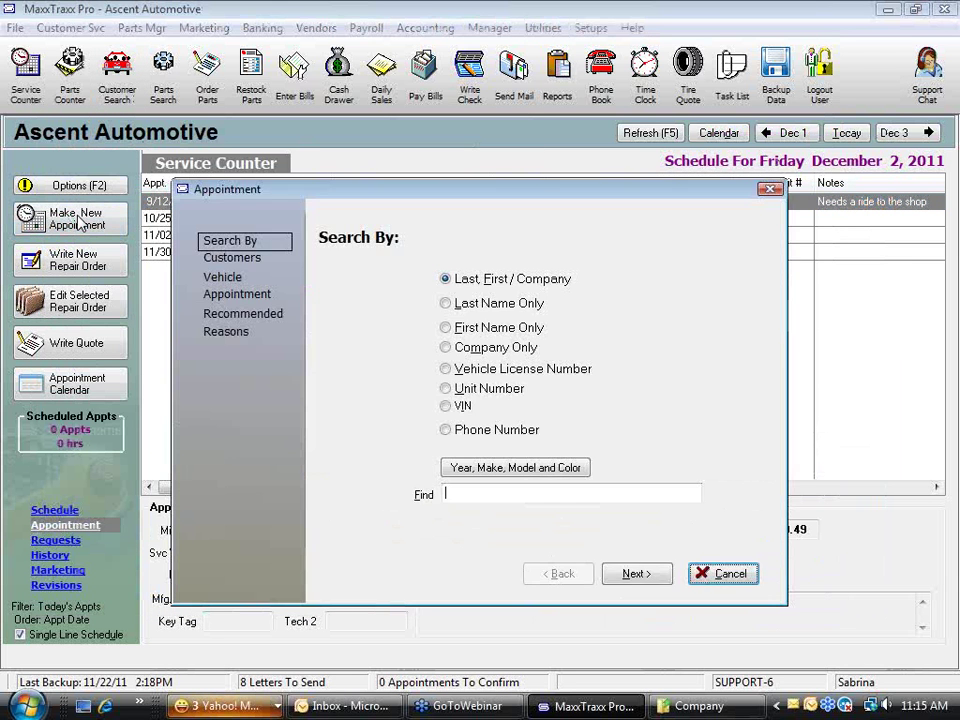
type("halp")
key("Return")
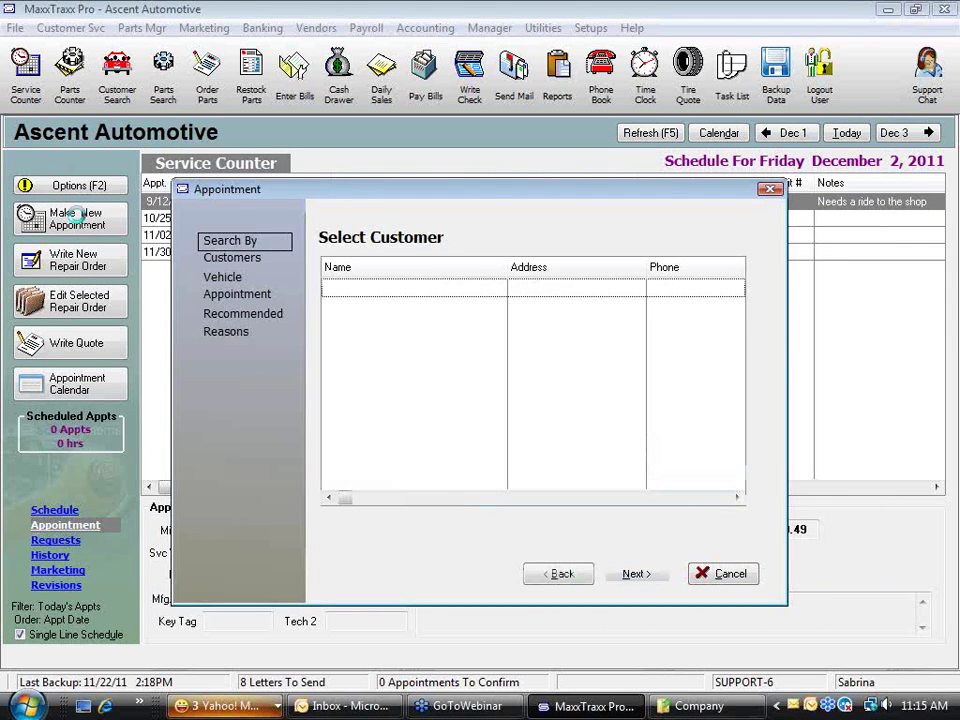
key("Return")
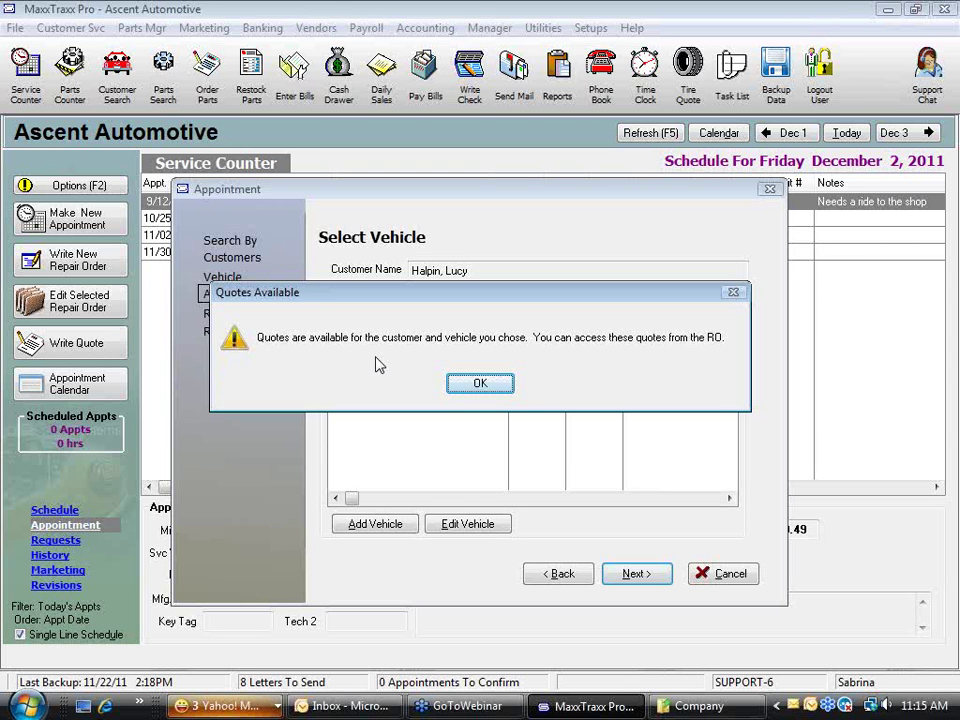
left_click(482, 383)
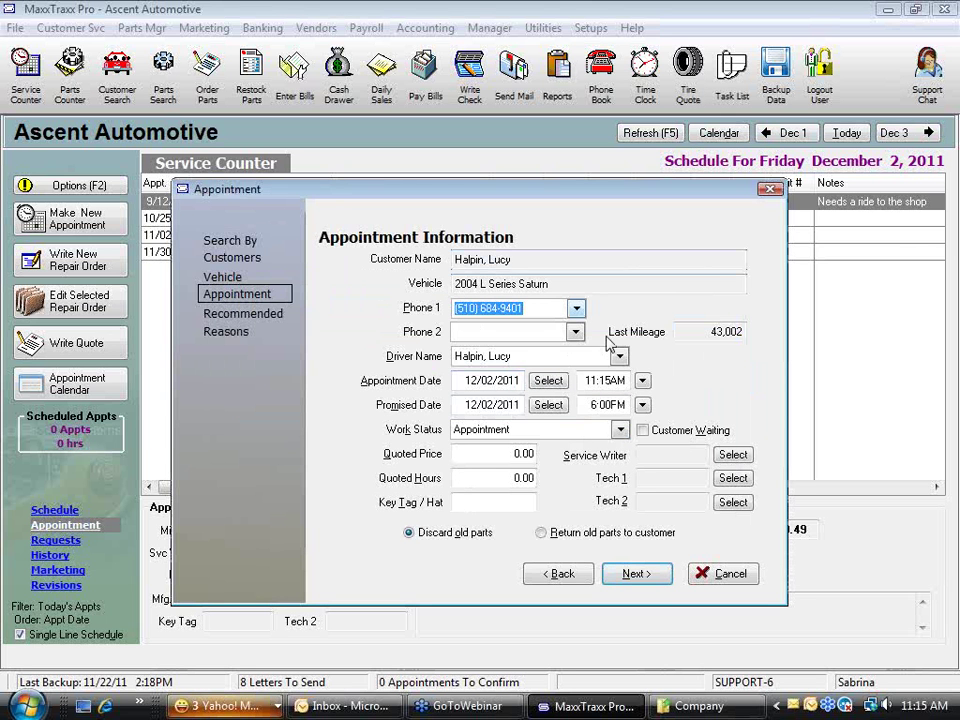
Step: Set the appointment date to March 9, 2012
left_click(545, 382)
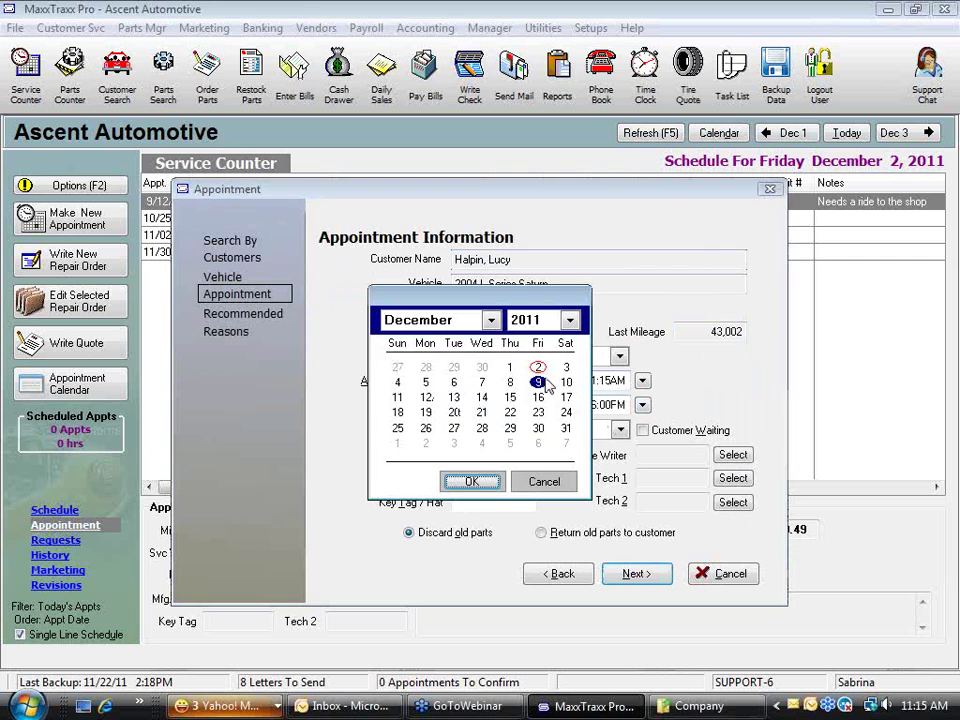
left_click(489, 321)
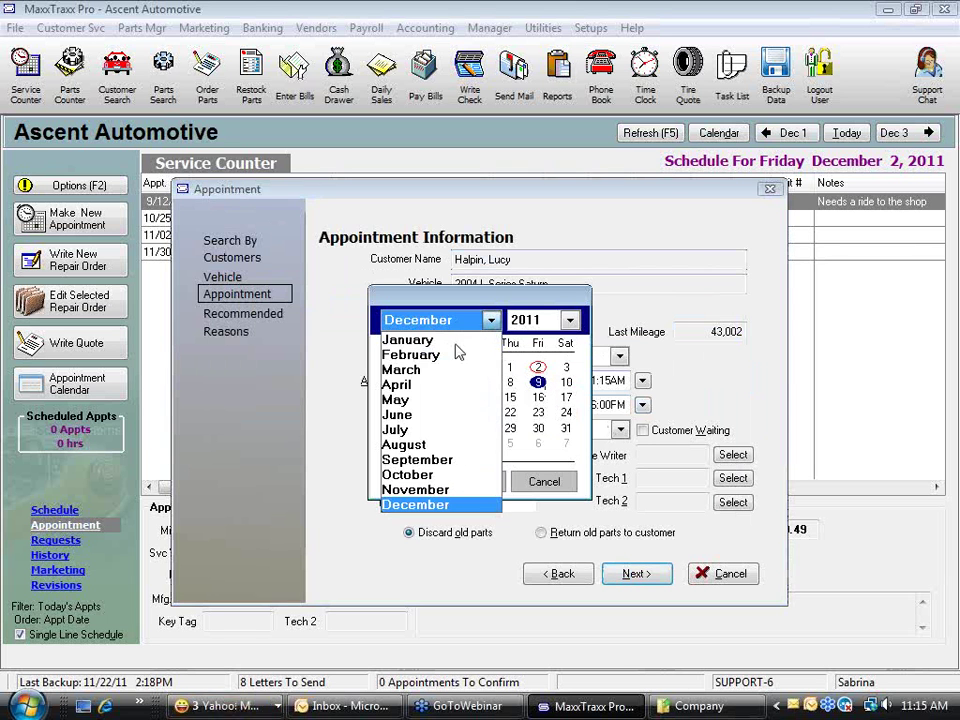
left_click(408, 370)
left_click(569, 320)
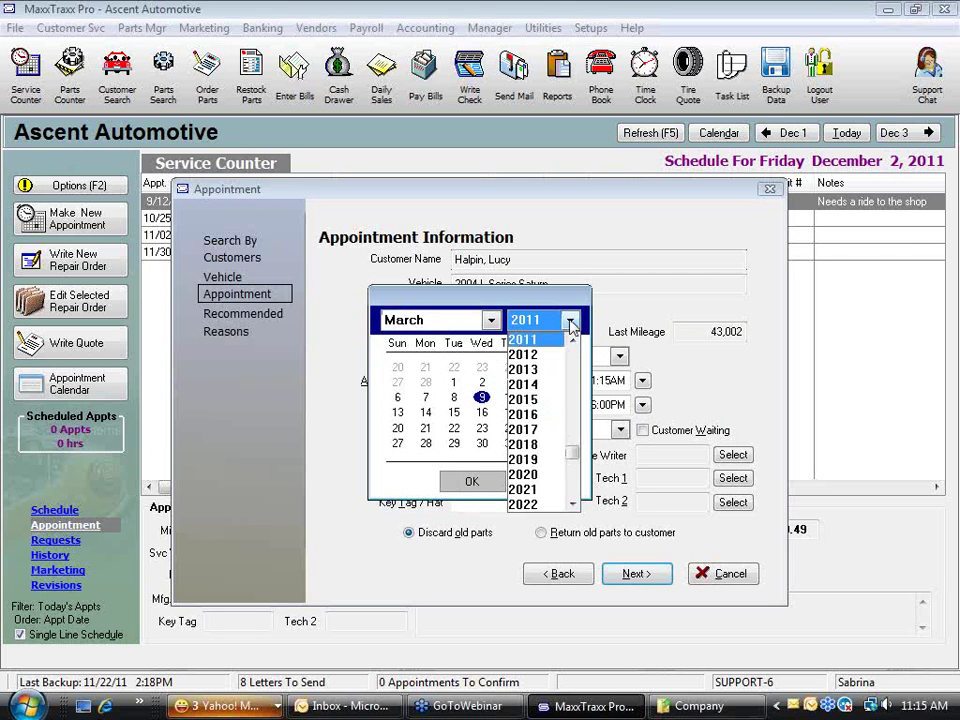
left_click(523, 355)
left_click(471, 481)
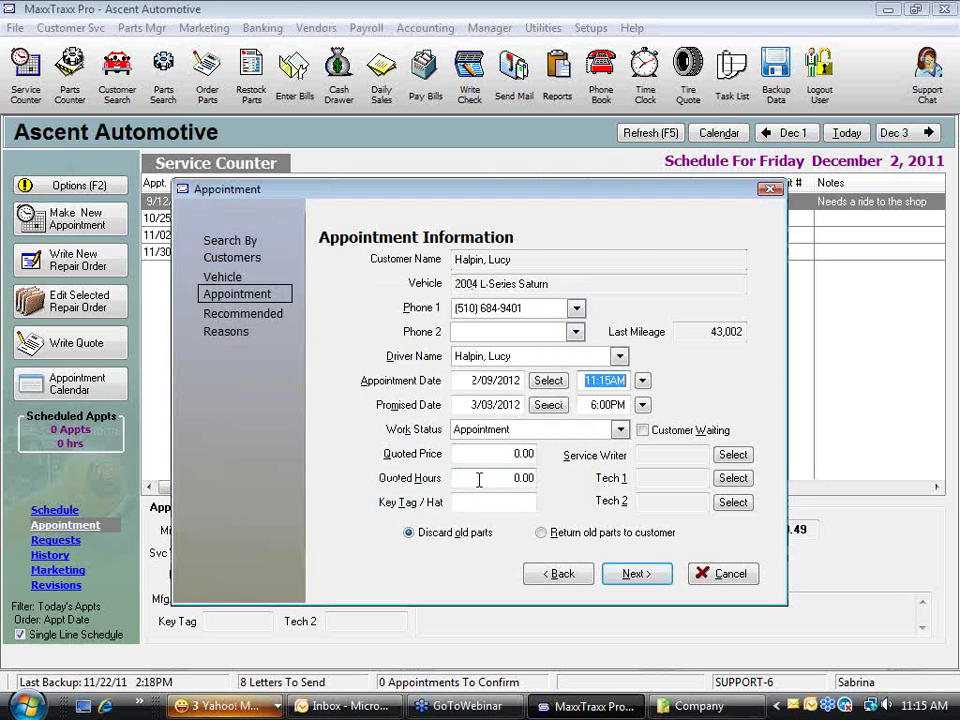
Step: Include the recommended Oil & Filter - Service in the appointment, finish booking it, and return to today's schedule
left_click(637, 573)
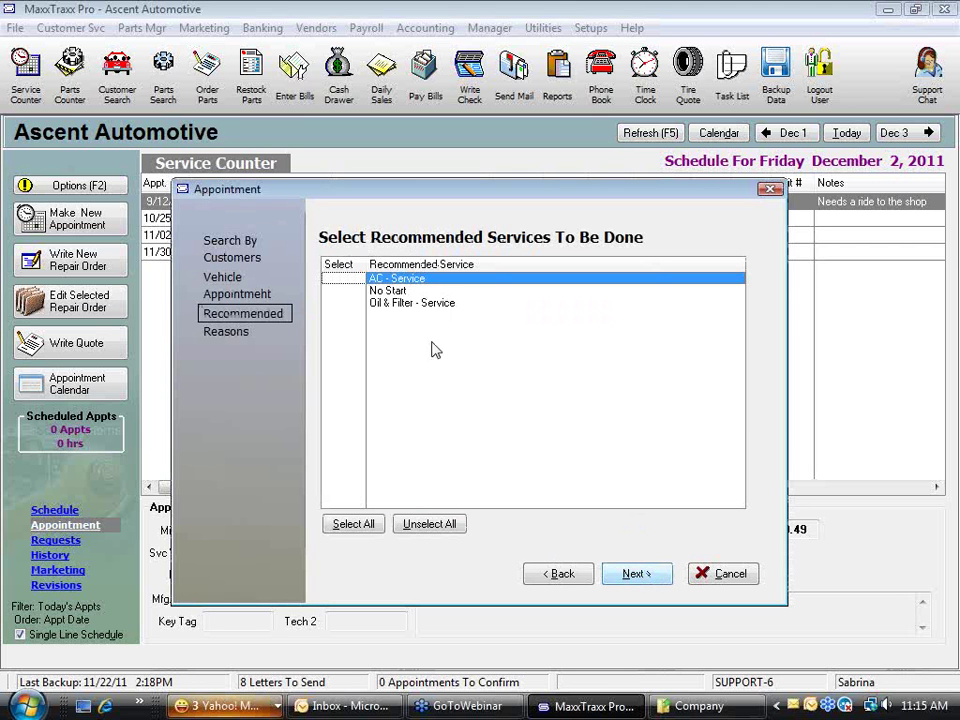
left_click(350, 305)
left_click(615, 559)
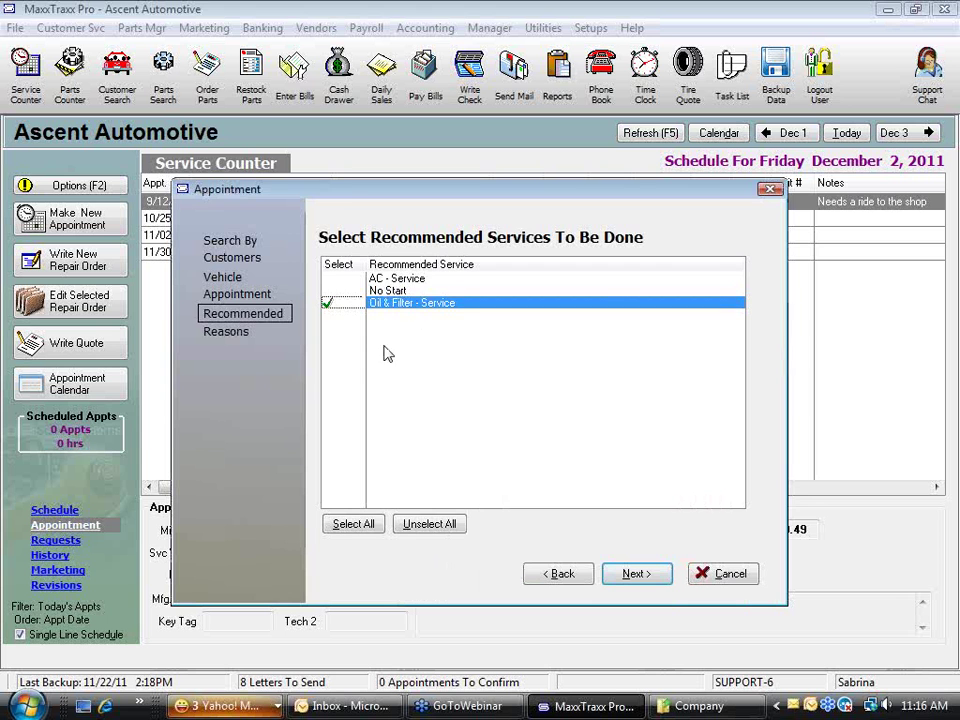
left_click(645, 574)
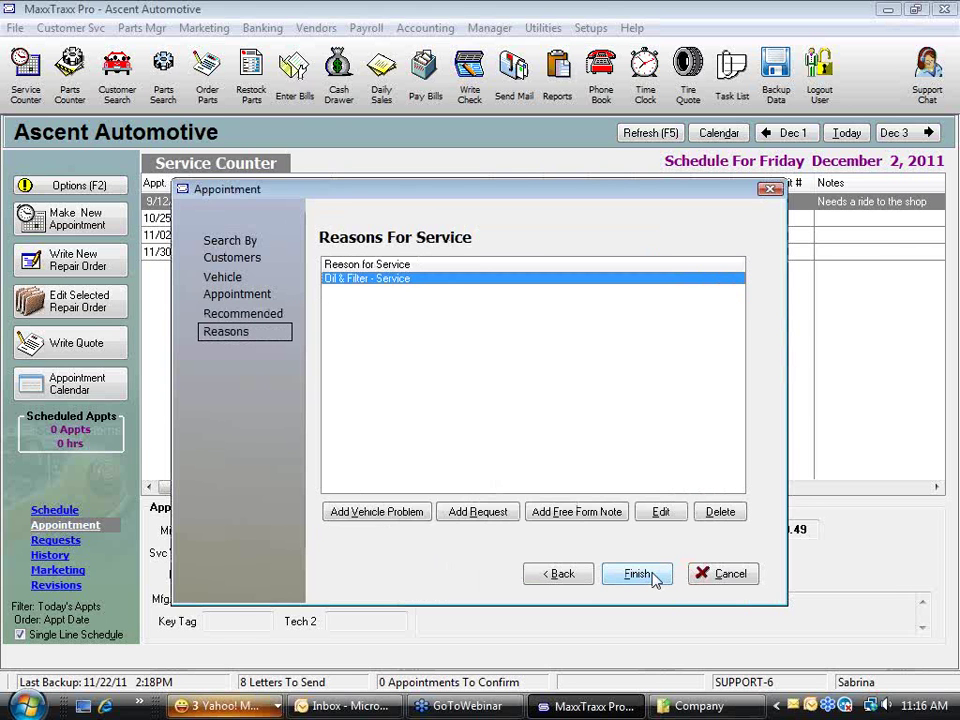
left_click(652, 577)
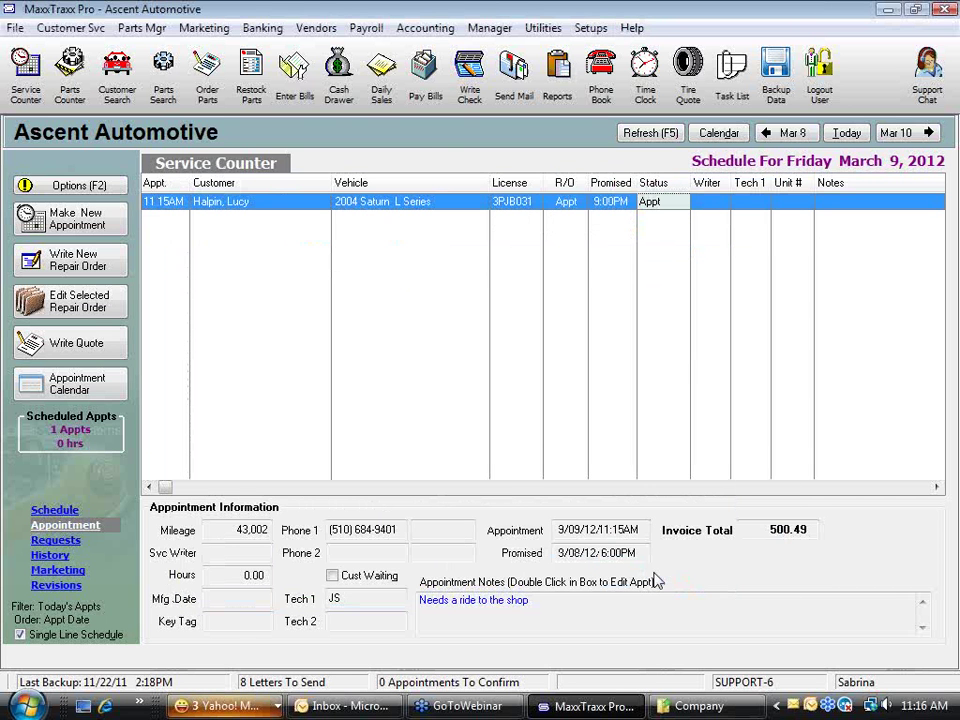
left_click(846, 133)
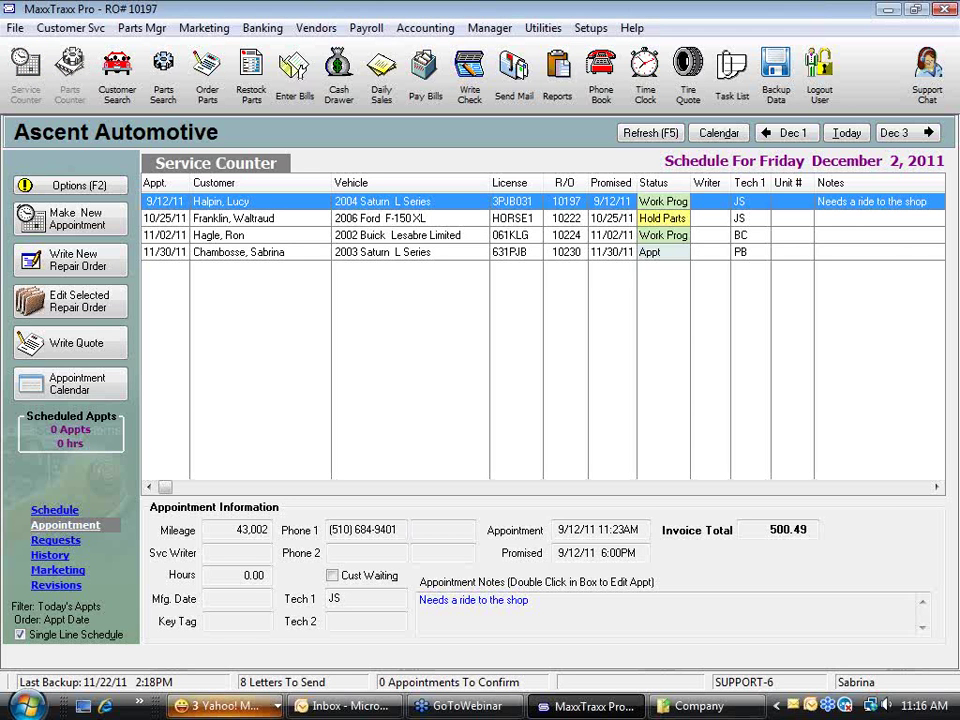
Step: Open the work-in-progress repair order for the 2004 Saturn L Series and review its Repair Order, Labor and Parts views
double_click(414, 203)
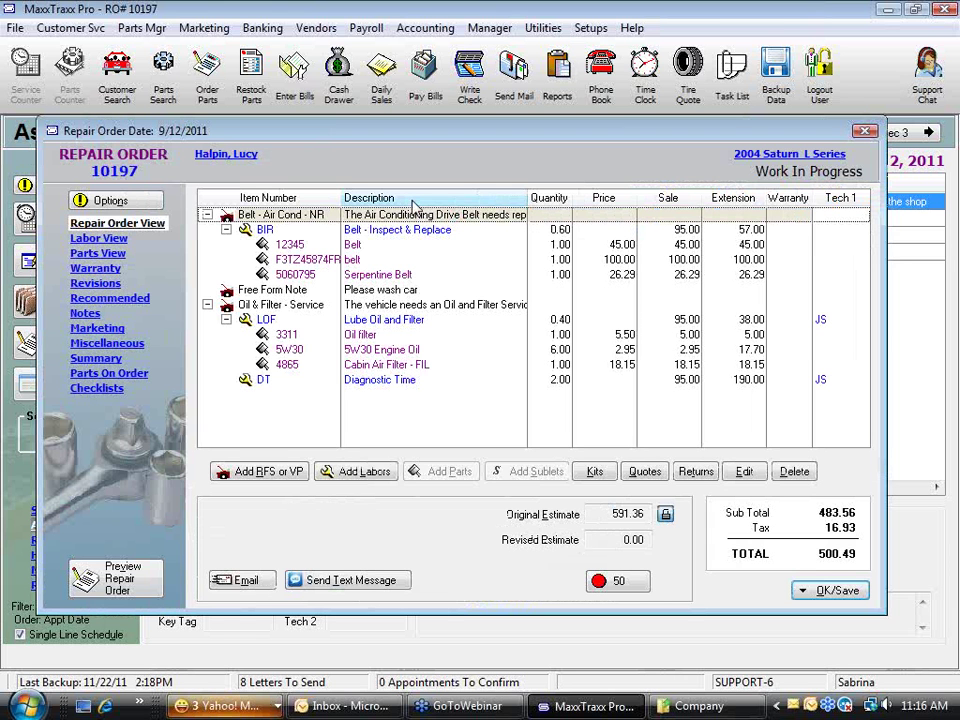
left_click(150, 226)
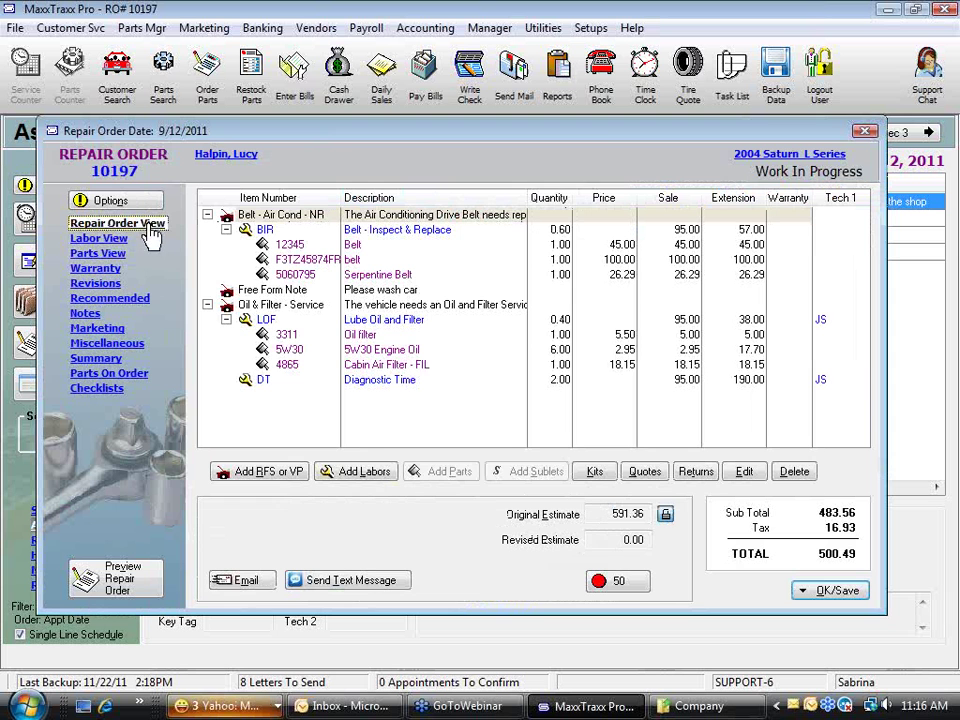
left_click(688, 65)
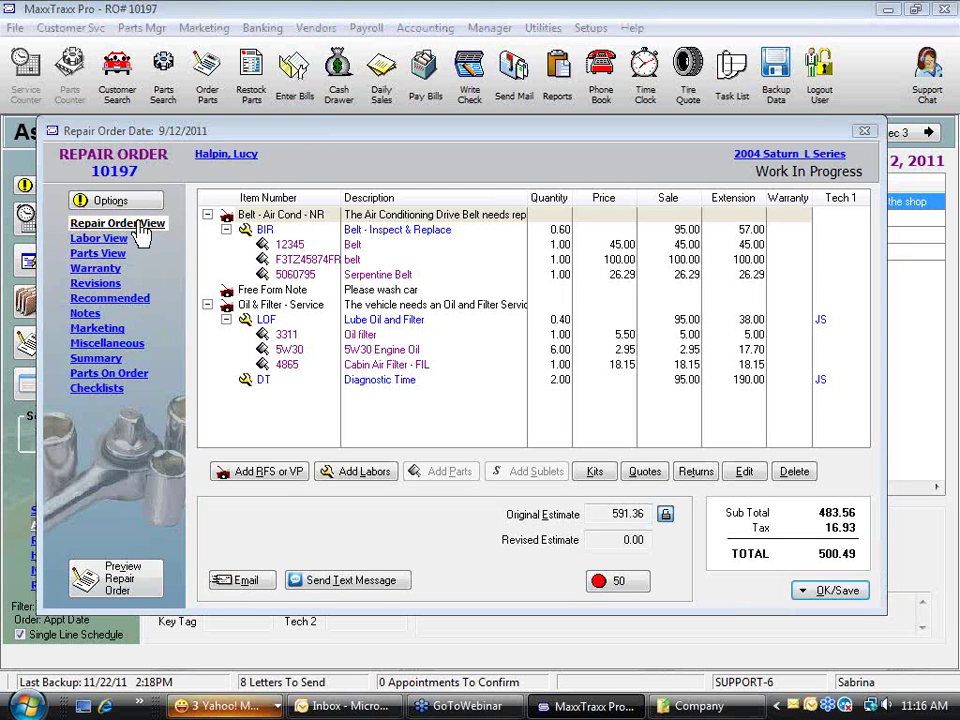
left_click(100, 240)
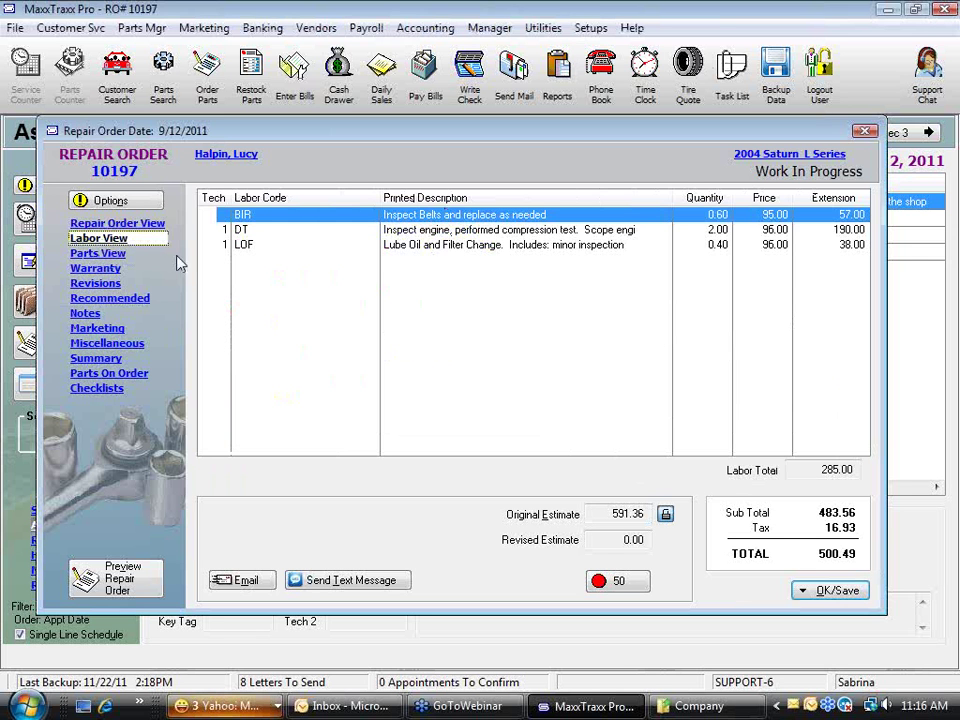
left_click(116, 253)
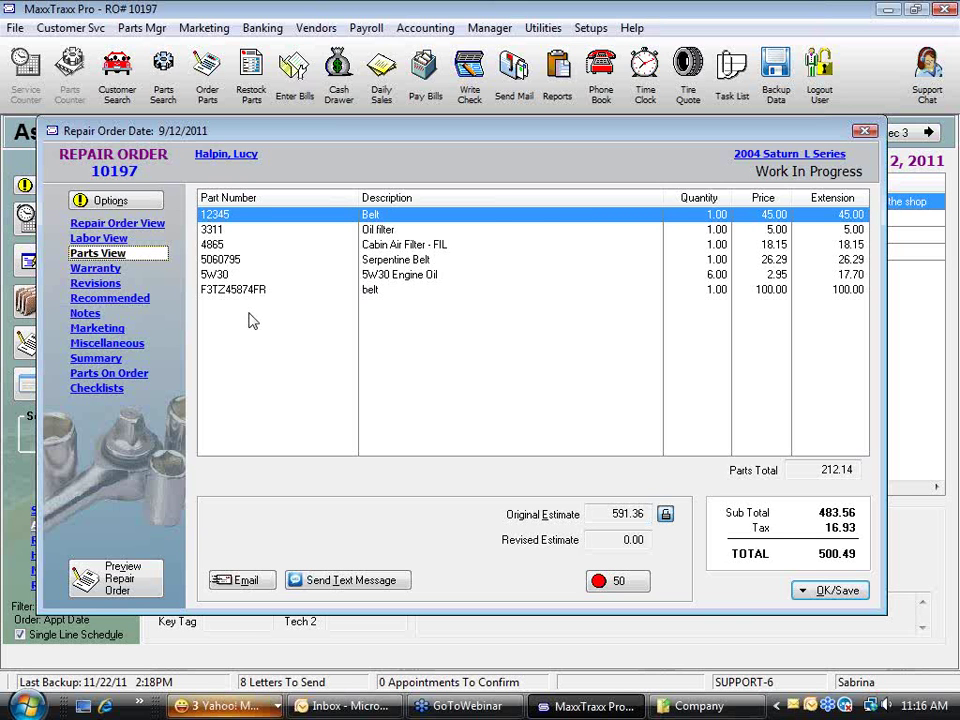
left_click(120, 254)
Step: Bring up the available repair order warranties and examine the Cus Supplied Parts and Tire Pressure entries
left_click(100, 269)
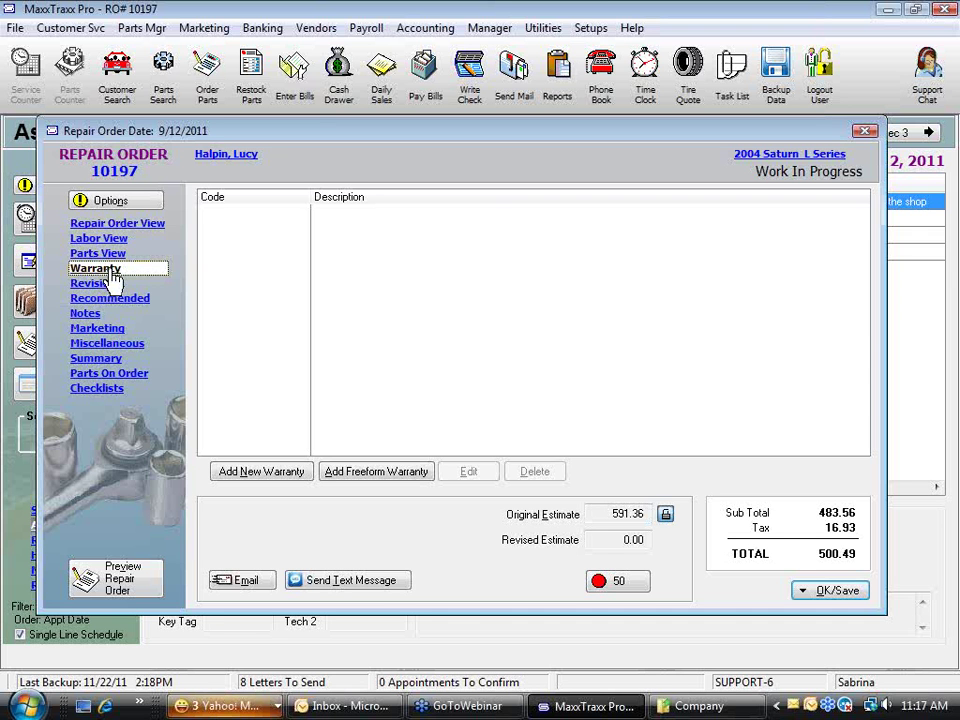
left_click(265, 472)
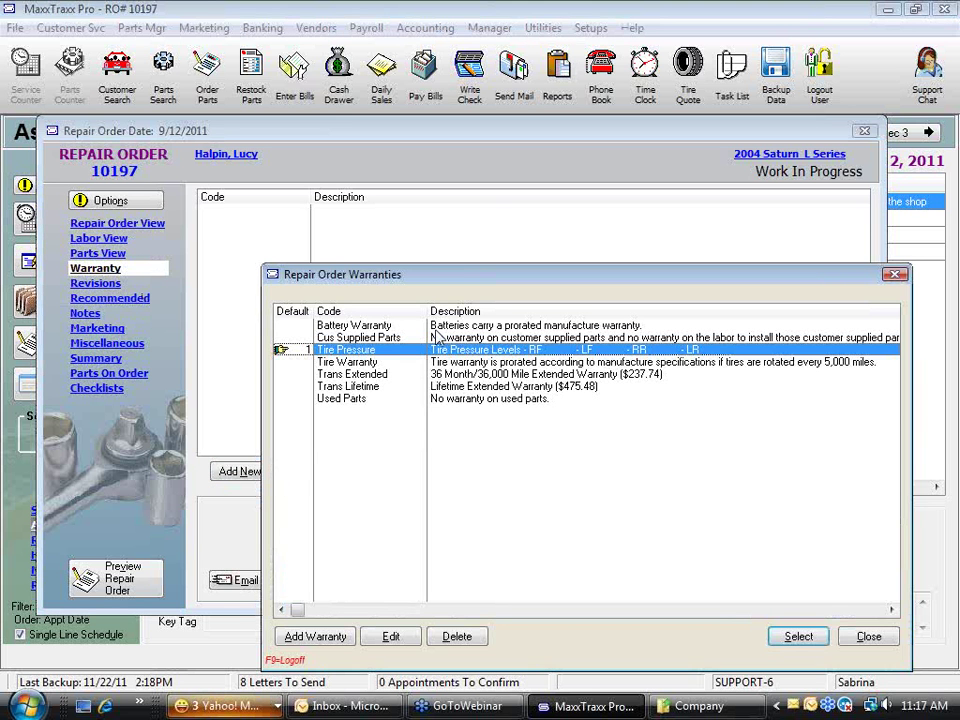
left_click(362, 339)
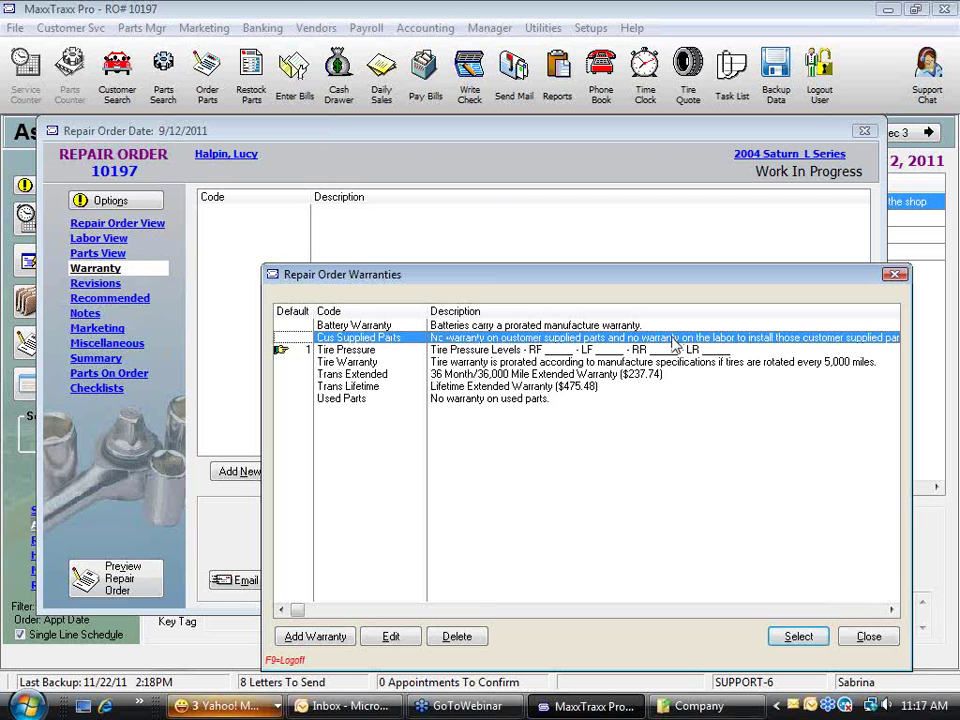
left_click(360, 351)
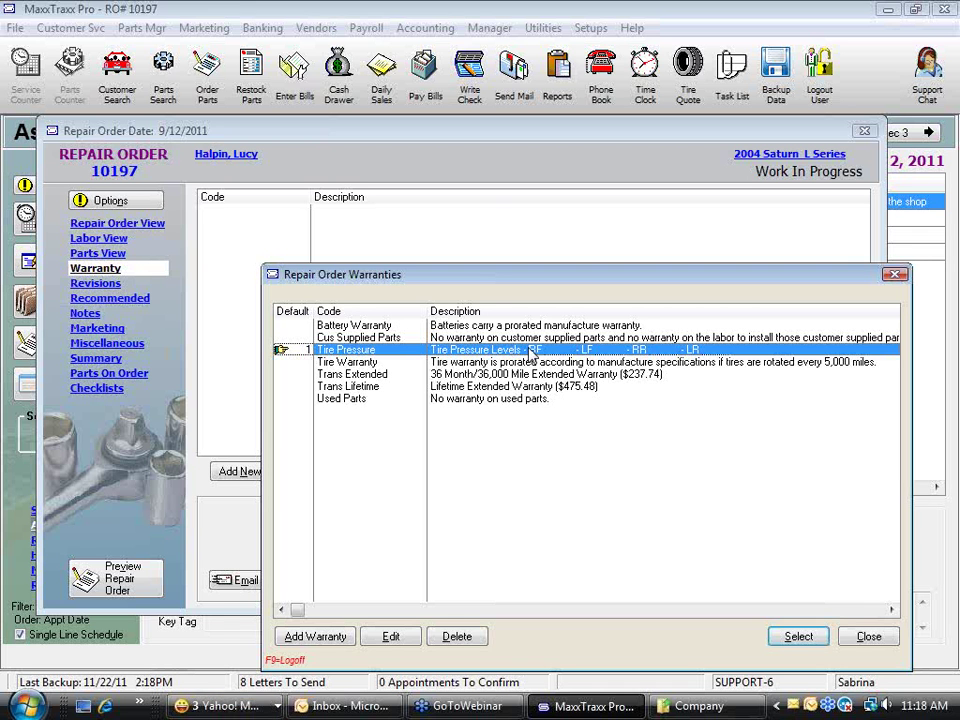
Step: Create a repair order warranty with code "alignments" and description "Alignments warranteed for 90 days"
left_click(314, 637)
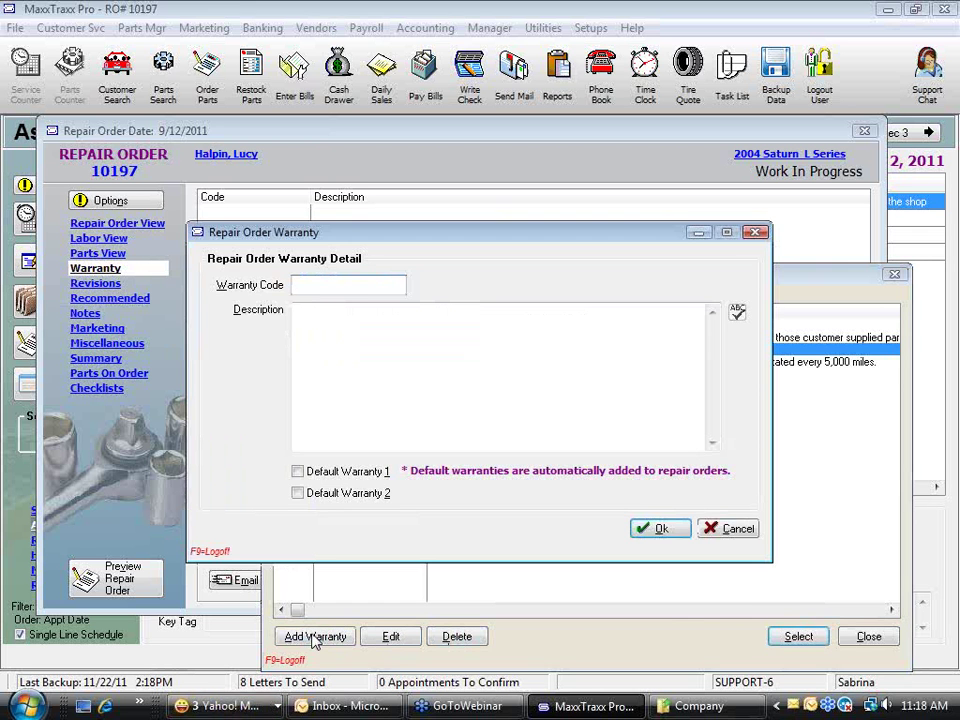
type("alignments")
left_click(390, 318)
type("Al")
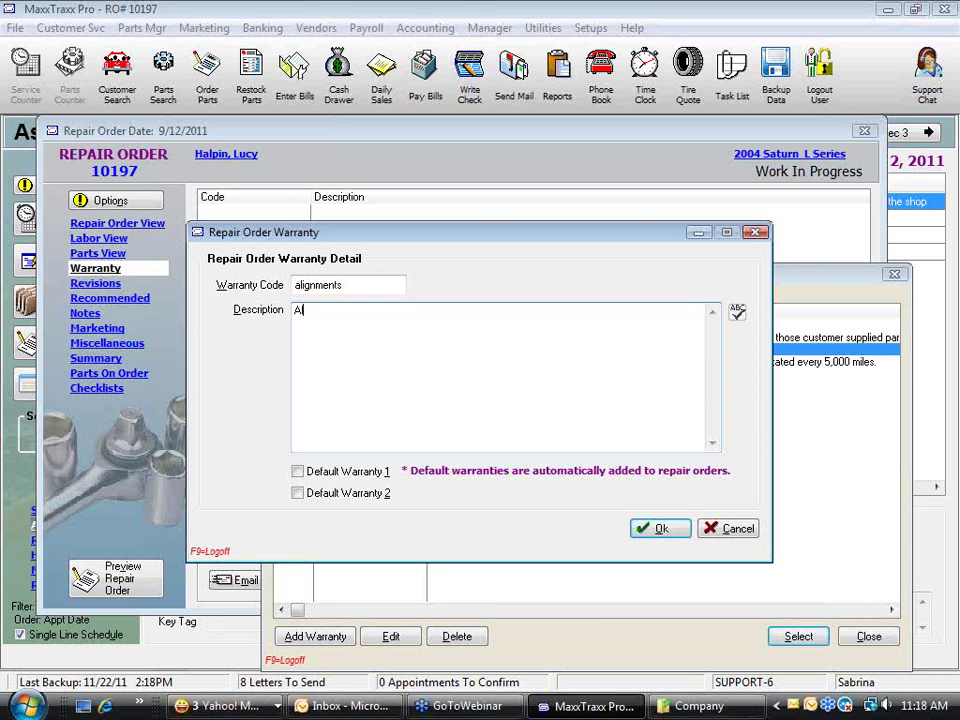
type("ignments warranteed for 90 days")
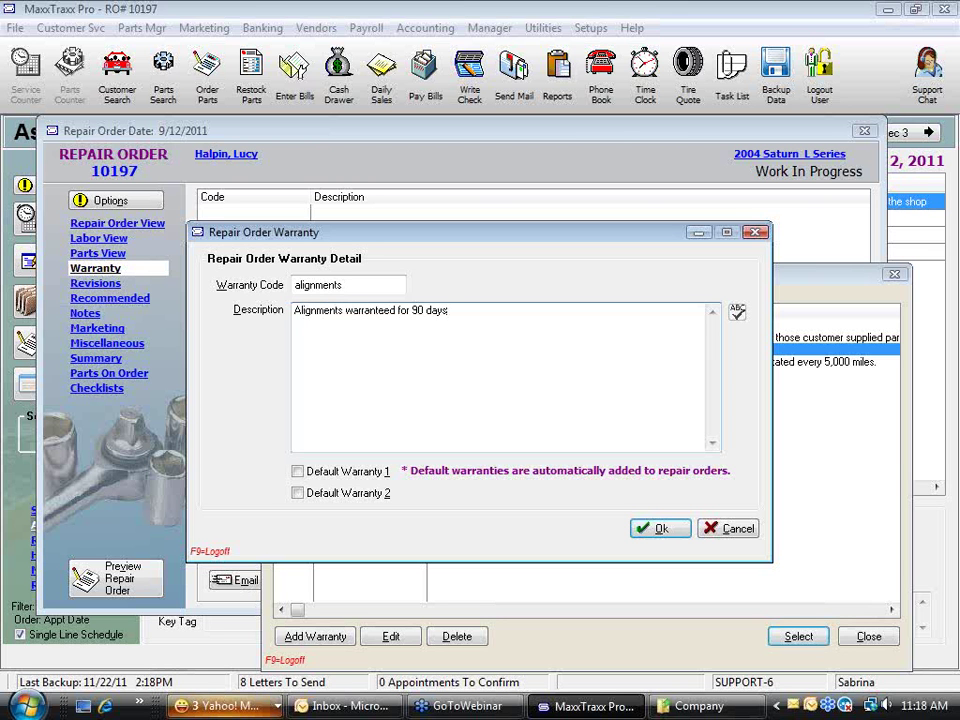
left_click(676, 541)
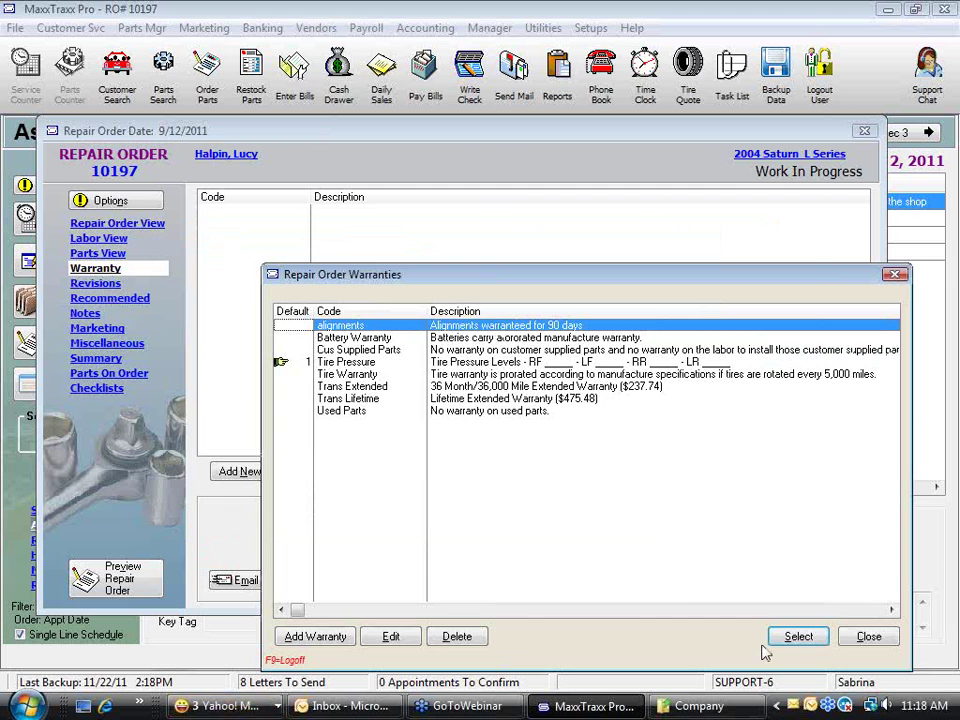
Step: Add the alignments warranty to the 2004 Saturn L Series repair order, keeping its description as written
left_click(804, 638)
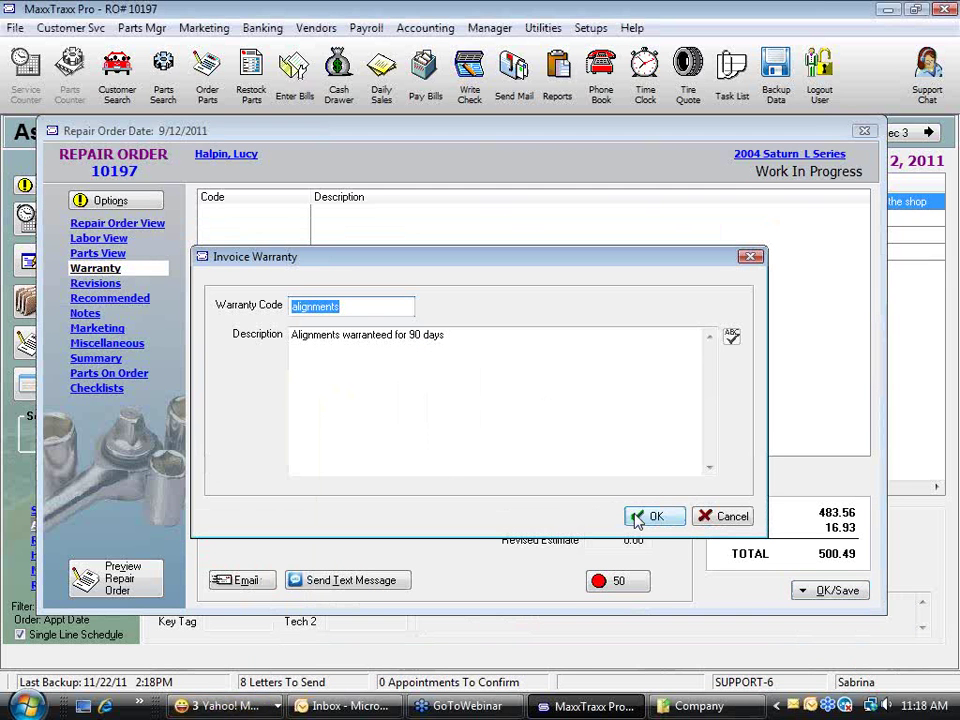
left_click(468, 332)
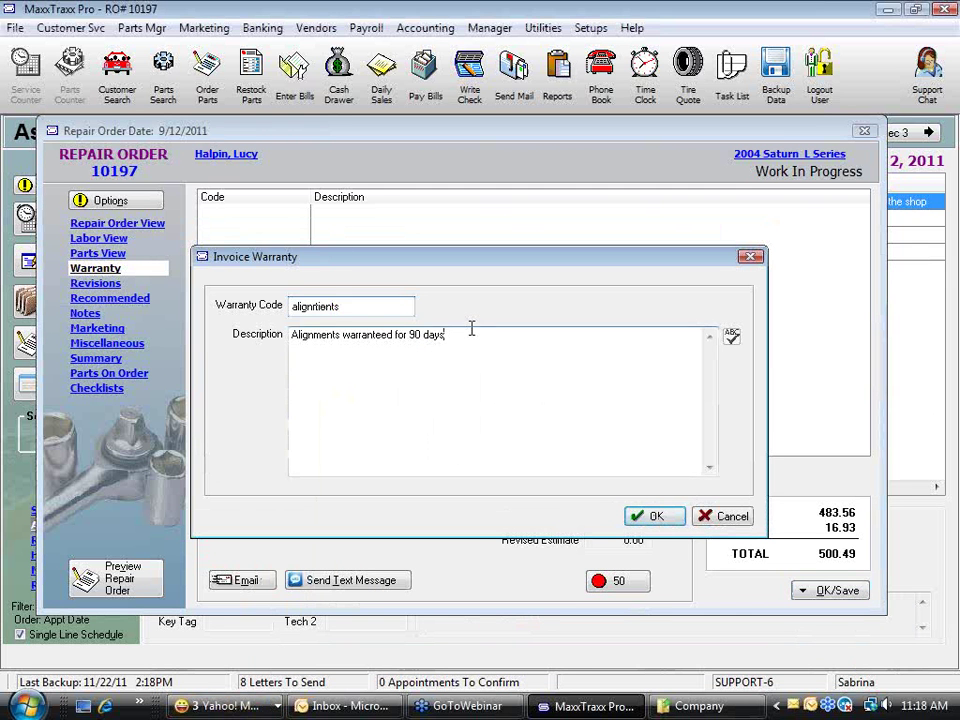
left_click(664, 518)
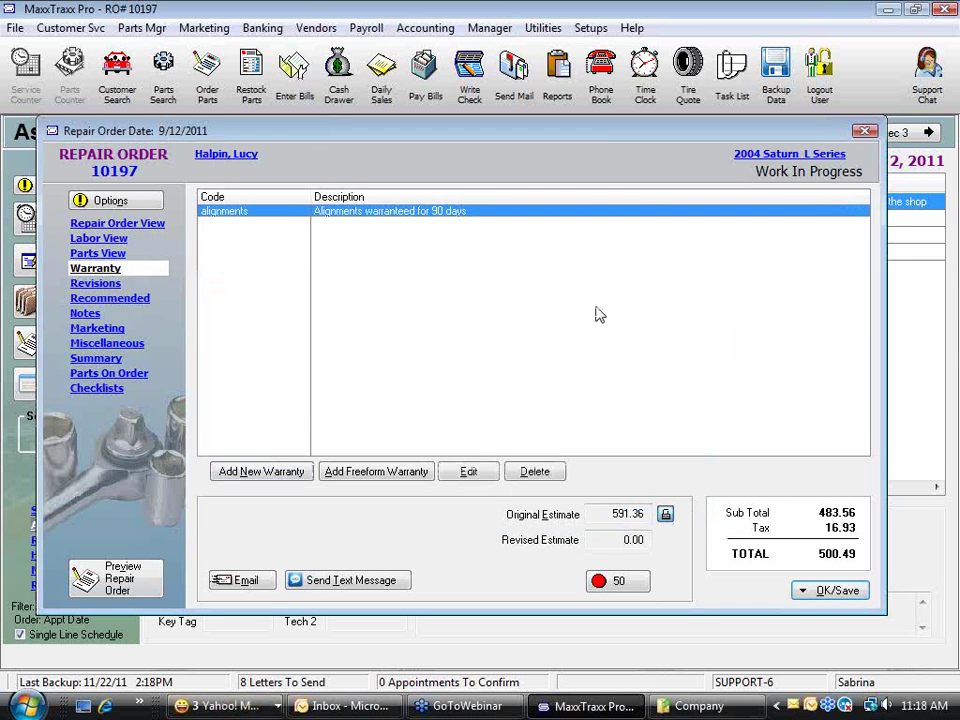
Step: Preview the printed repair order, examine its Warranties and Notices section at page width, and close the preview
left_click(138, 226)
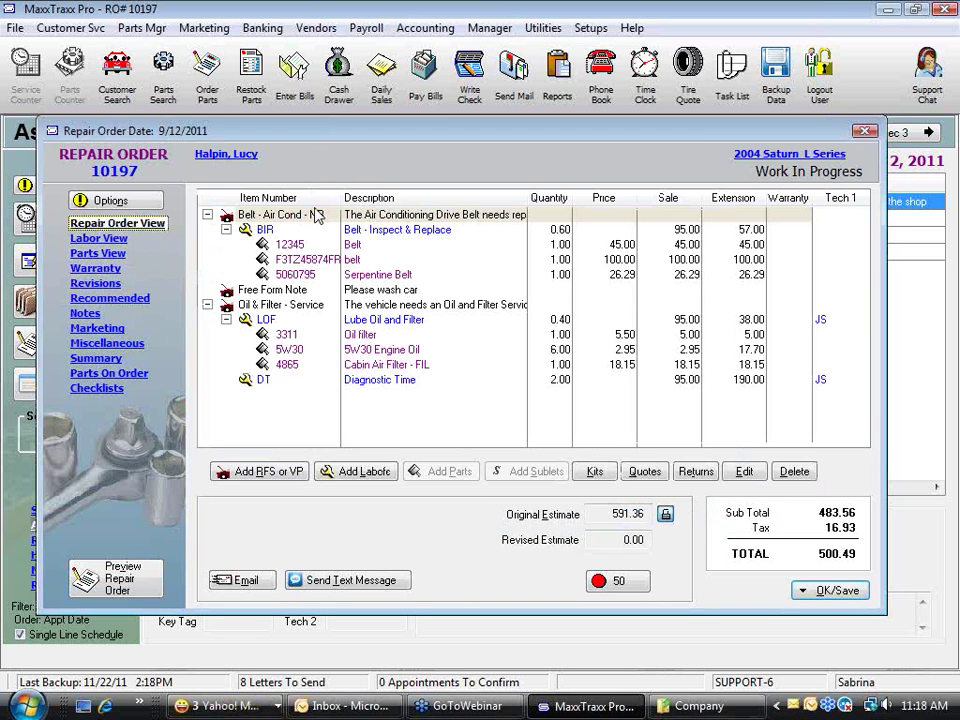
left_click(115, 269)
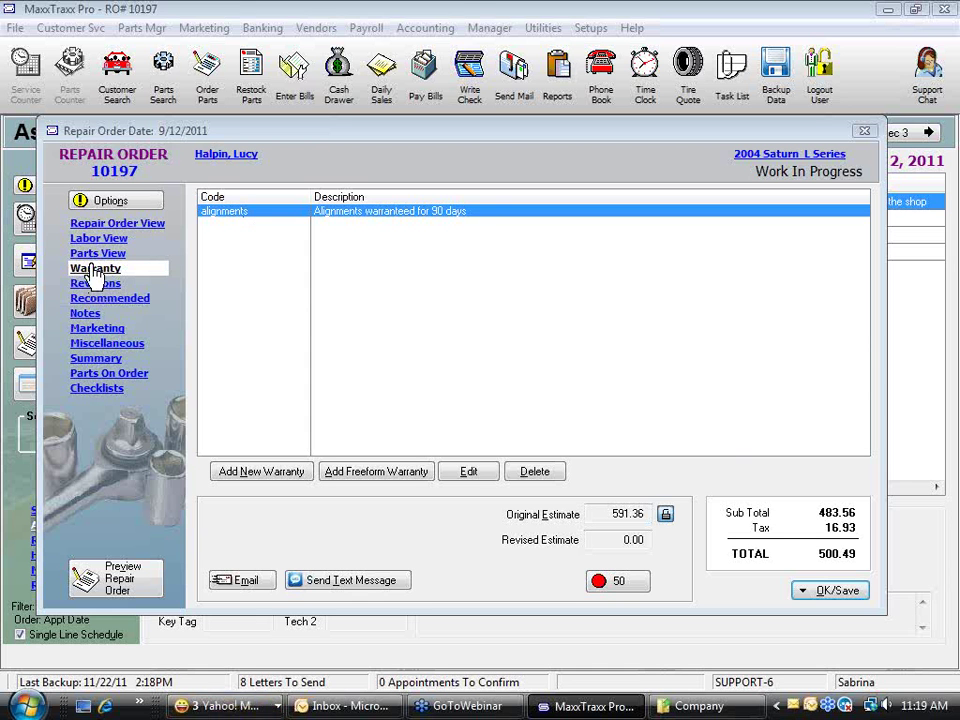
left_click(137, 580)
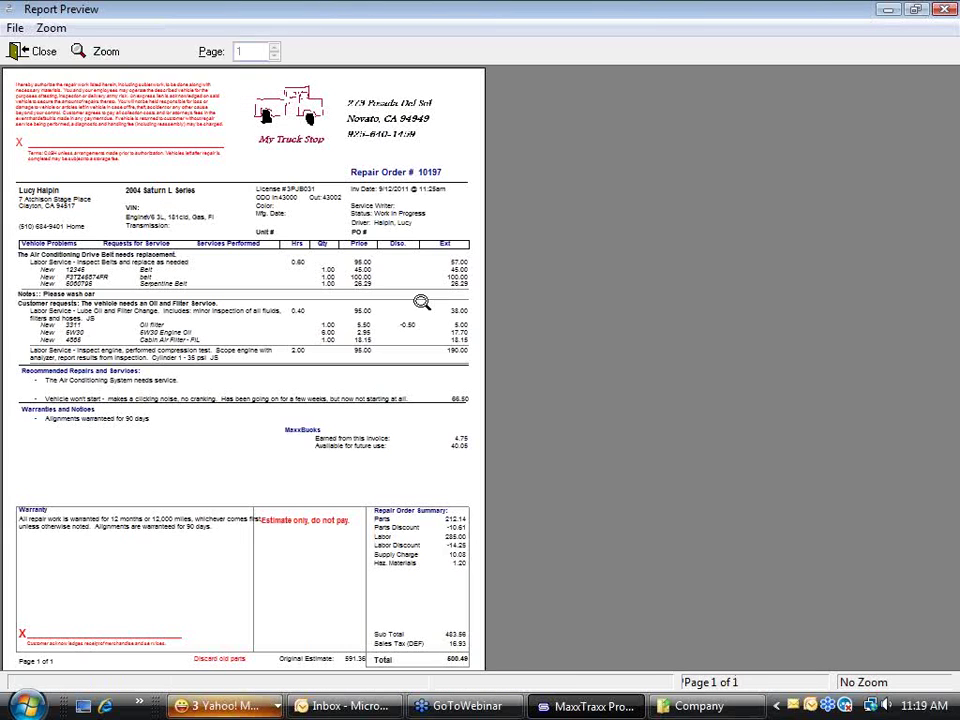
left_click(48, 412)
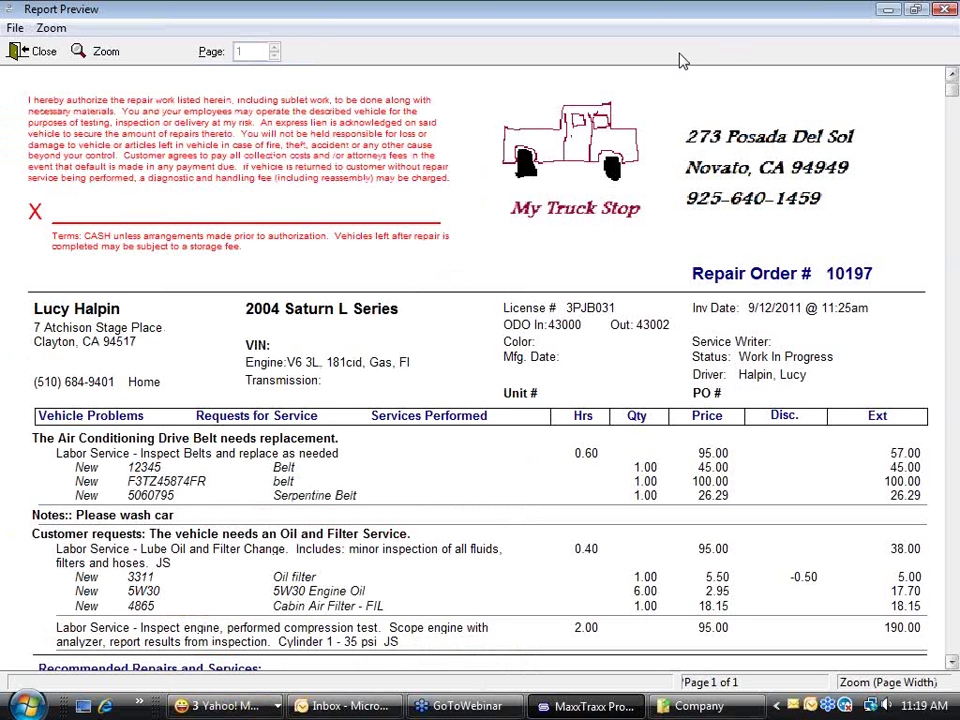
scroll(131, 552, "down", 5)
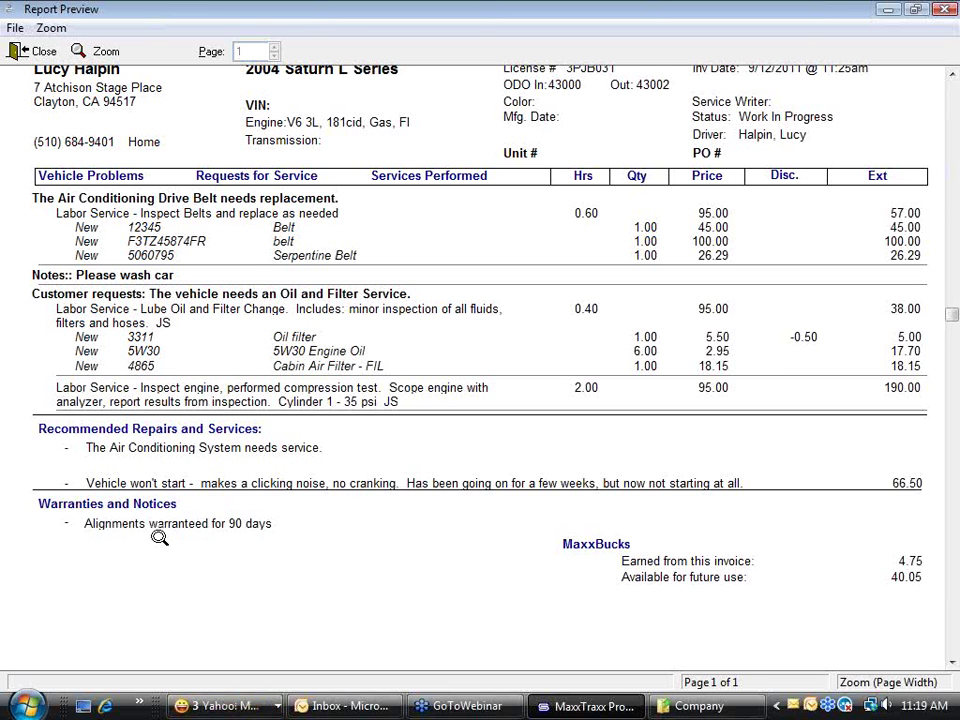
left_click(40, 51)
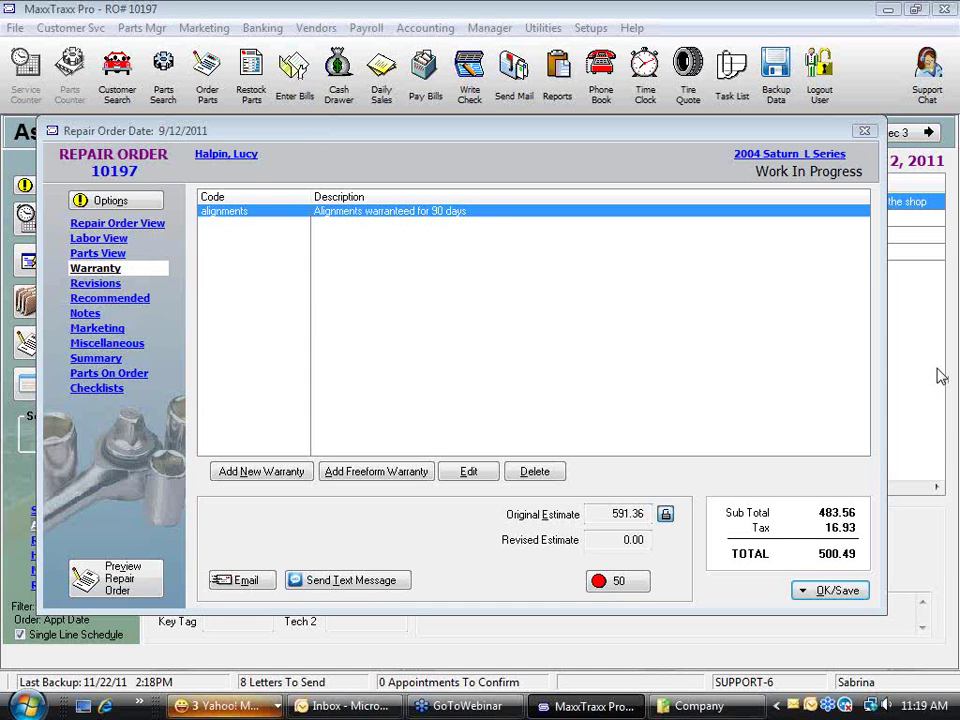
Step: Append a sentence saying alignments are warranteed for 90 days to the ALIGN FRONT labor's printed description, leaving the labor list without adding a labor
left_click(146, 225)
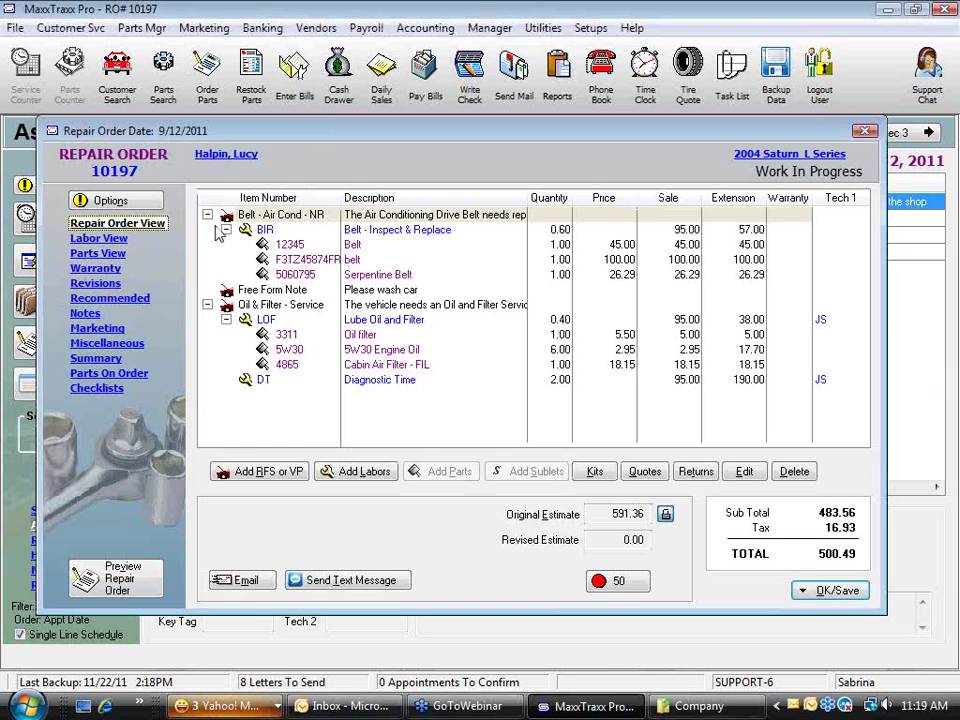
left_click(368, 471)
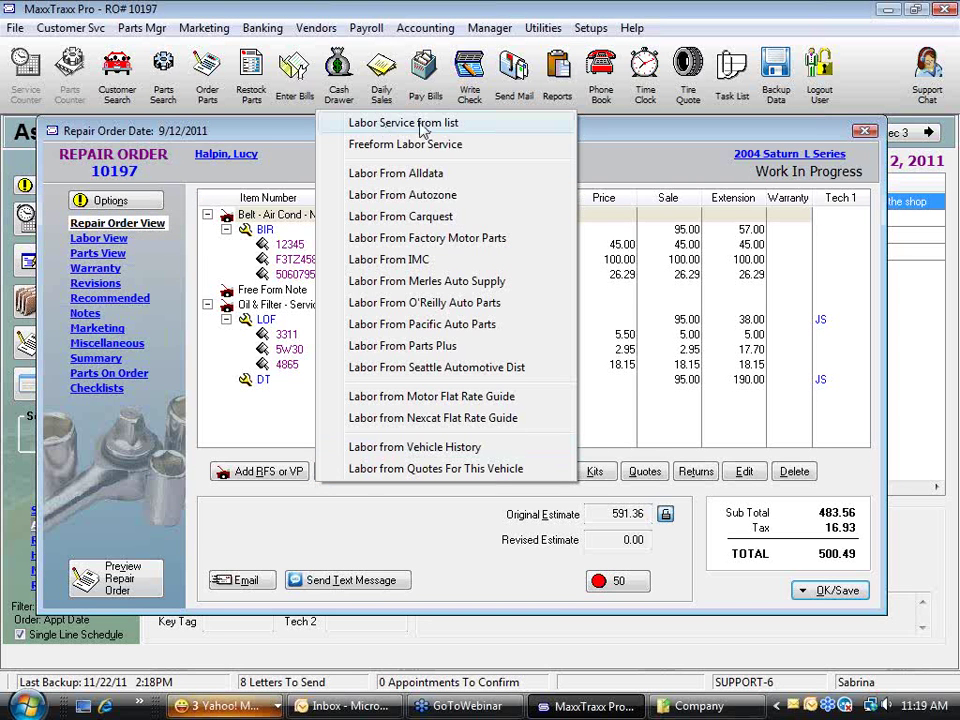
left_click(456, 122)
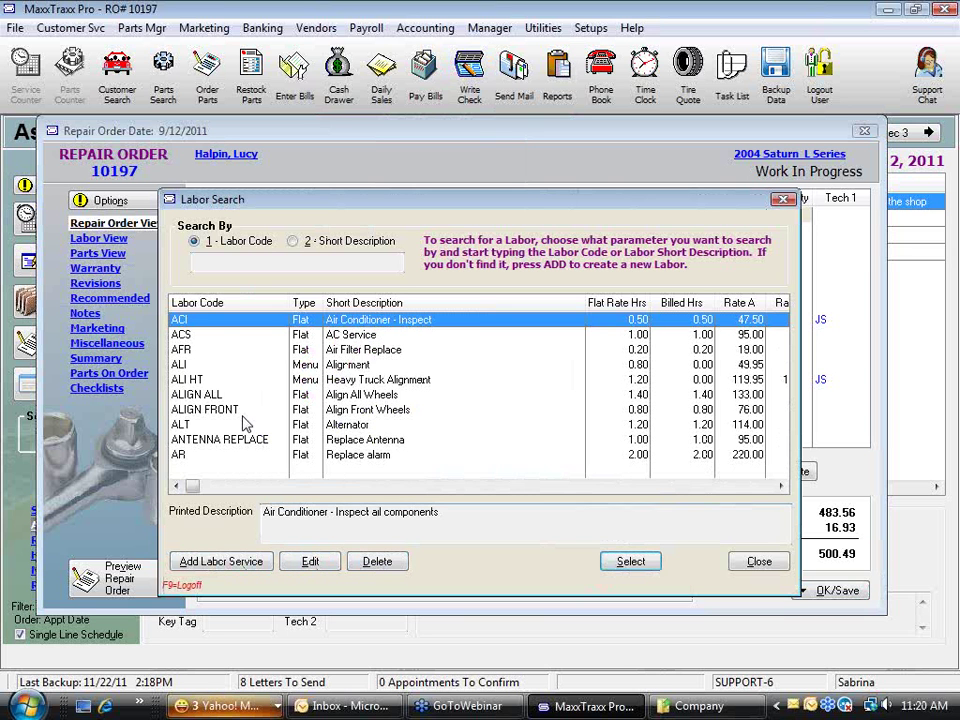
left_click(368, 411)
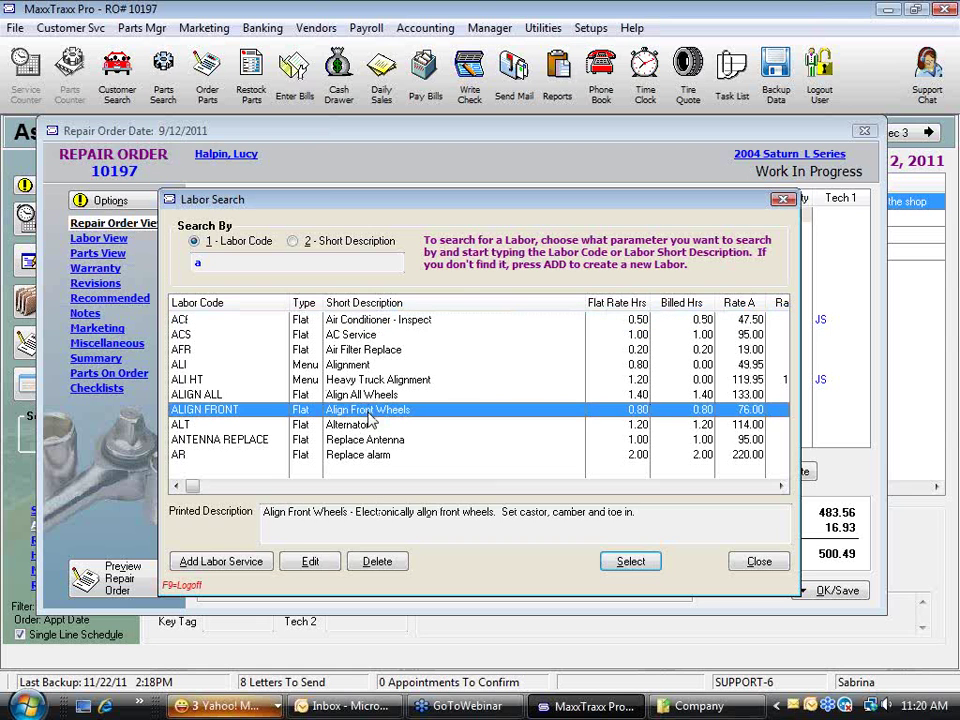
left_click(328, 566)
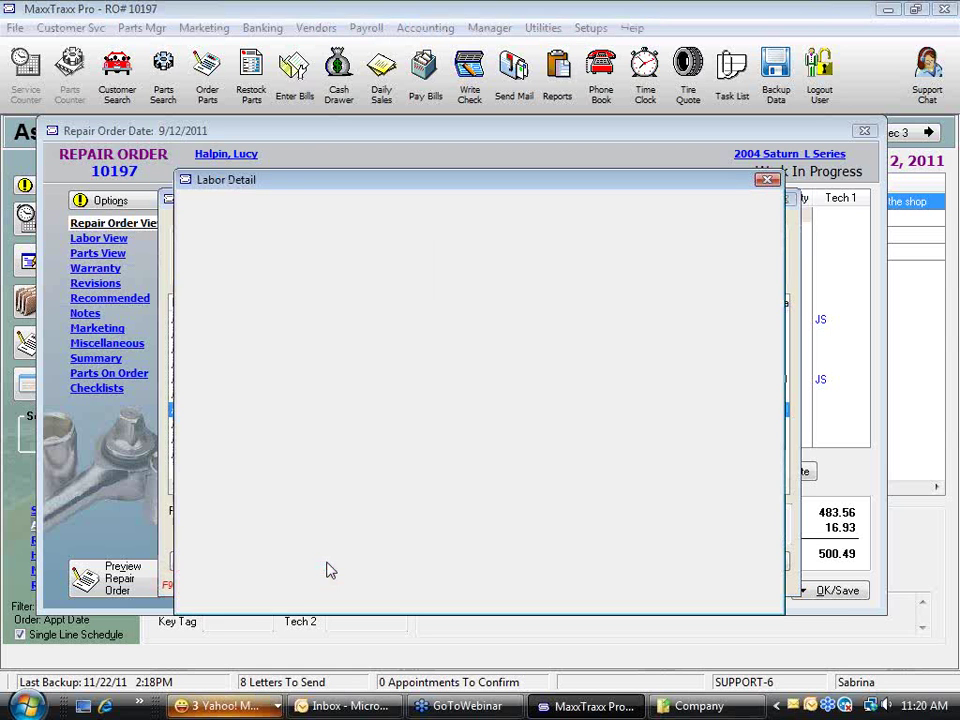
left_click(518, 326)
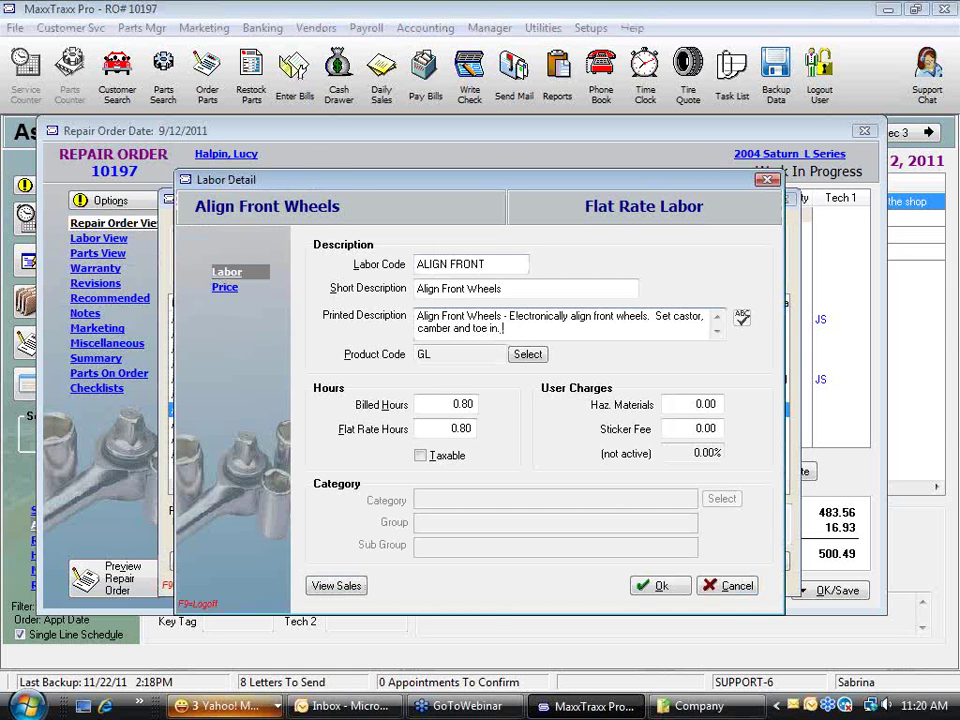
type("A")
type("lignments w")
type("arrant")
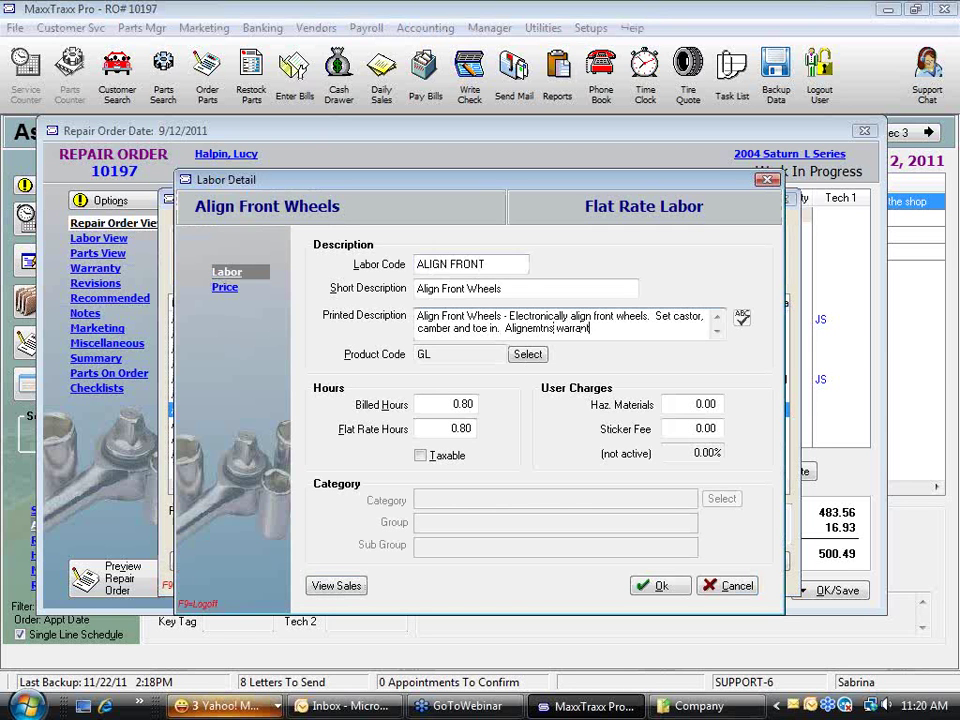
type("eed for 90 days.")
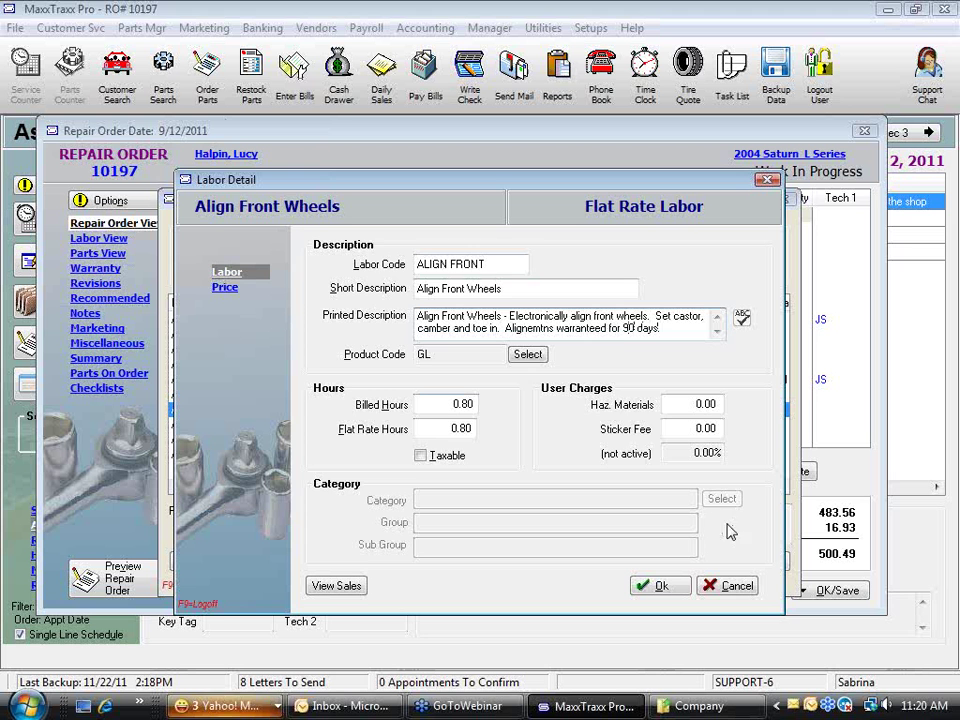
left_click(667, 592)
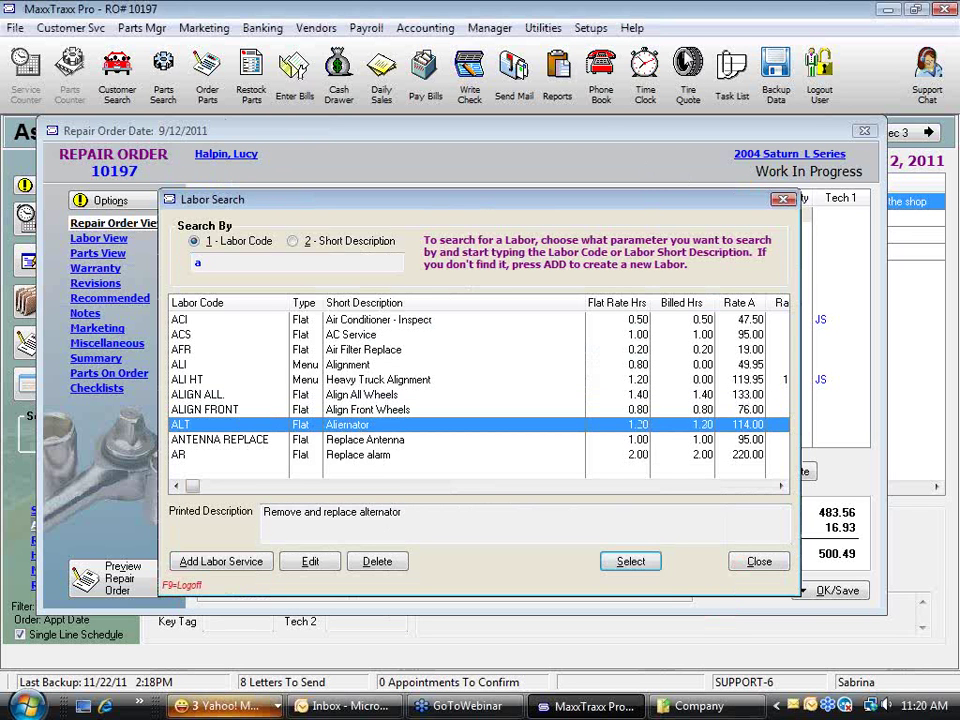
left_click(783, 201)
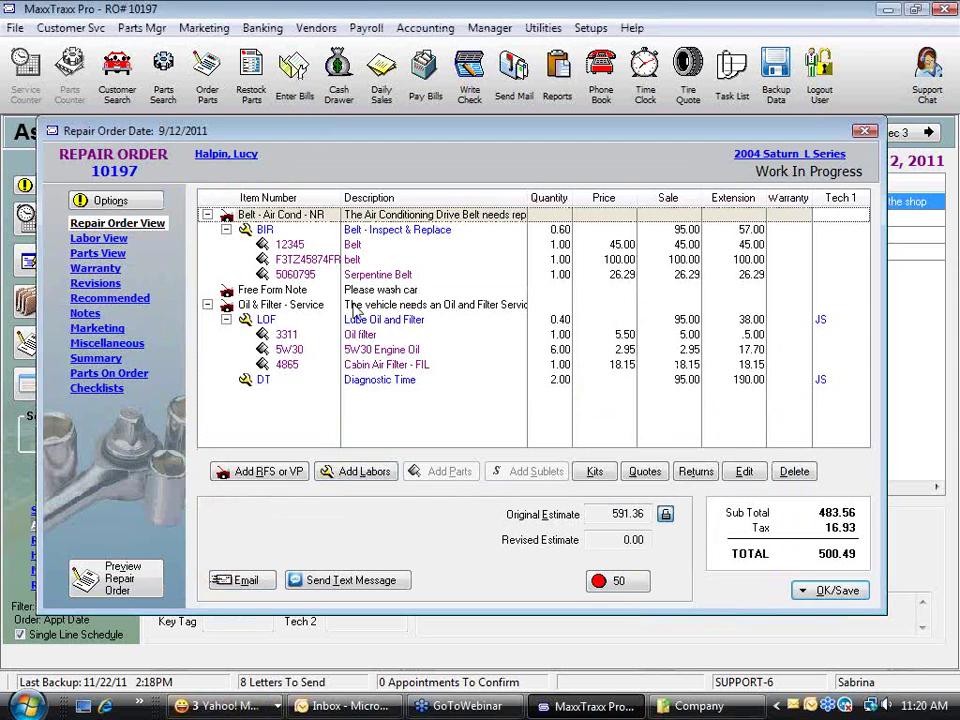
Step: Check the repair order's estimate revisions, then set the original estimate to 500.49 and lock it
left_click(96, 284)
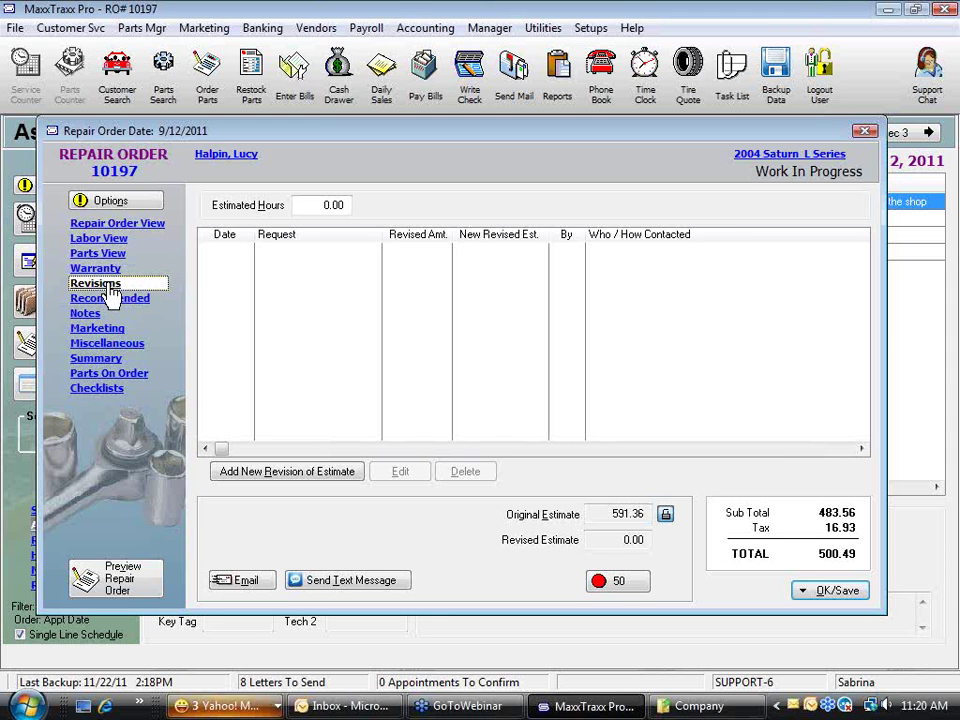
left_click(147, 224)
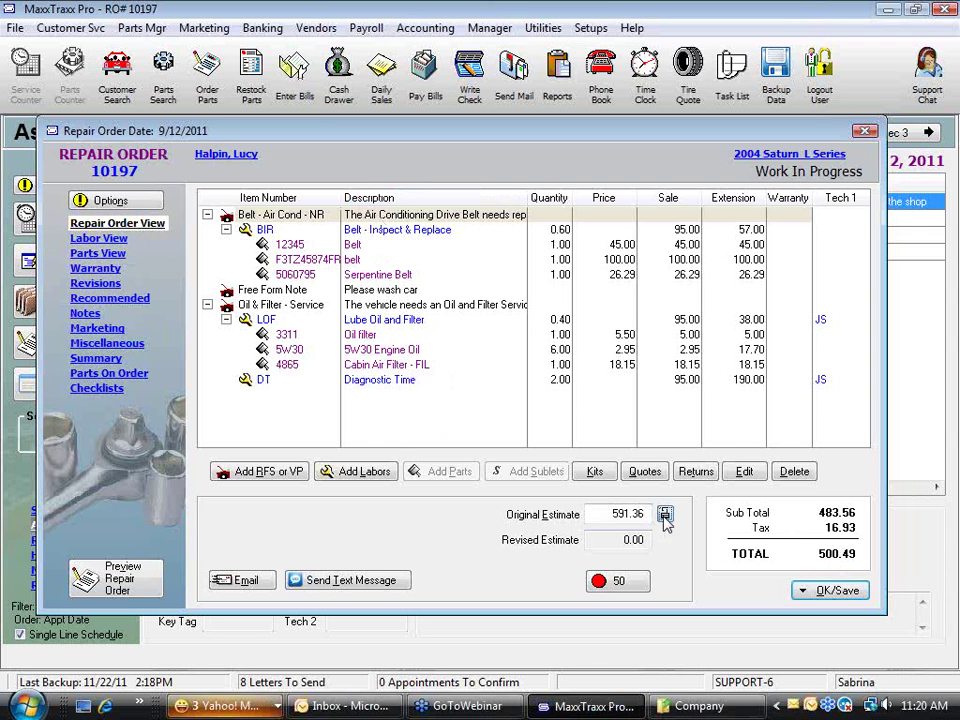
left_click(622, 513)
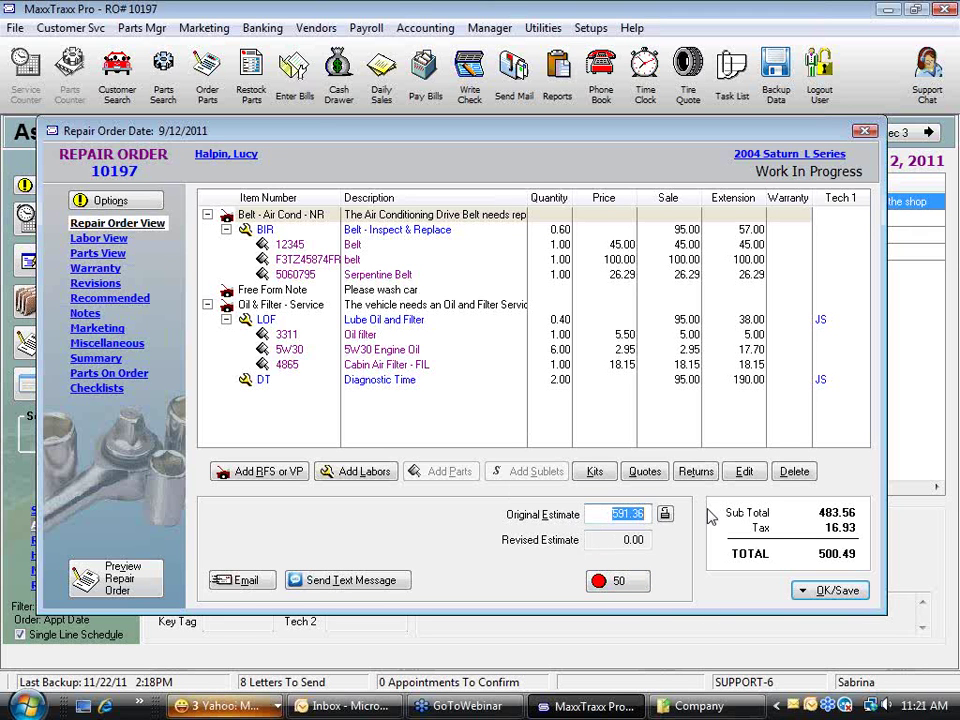
type("500.48")
key("BackSpace")
type("9")
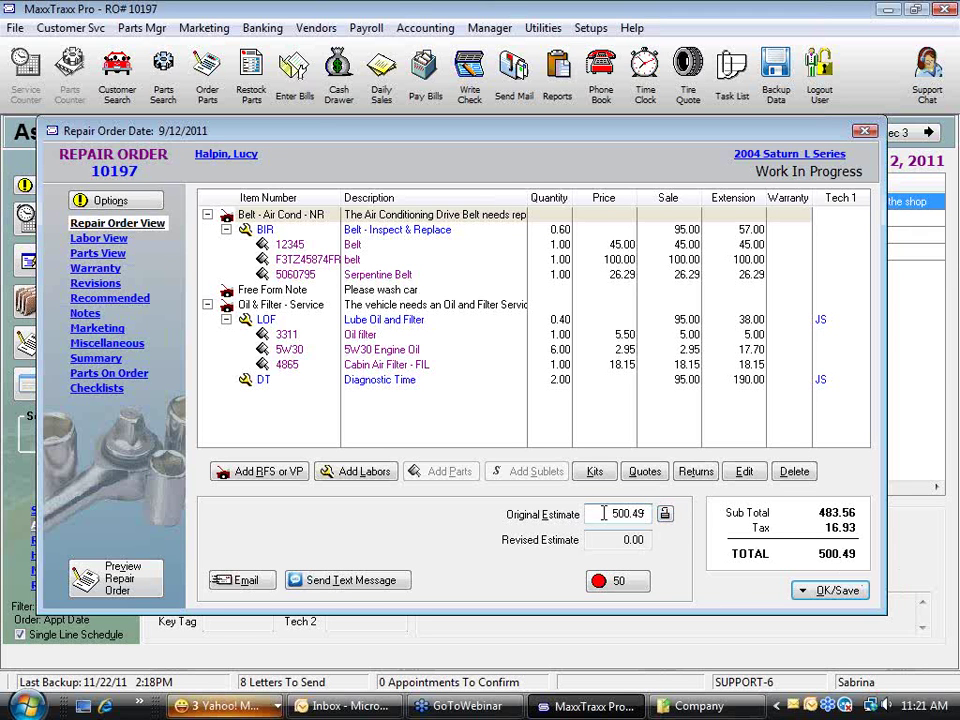
key("shift+Home")
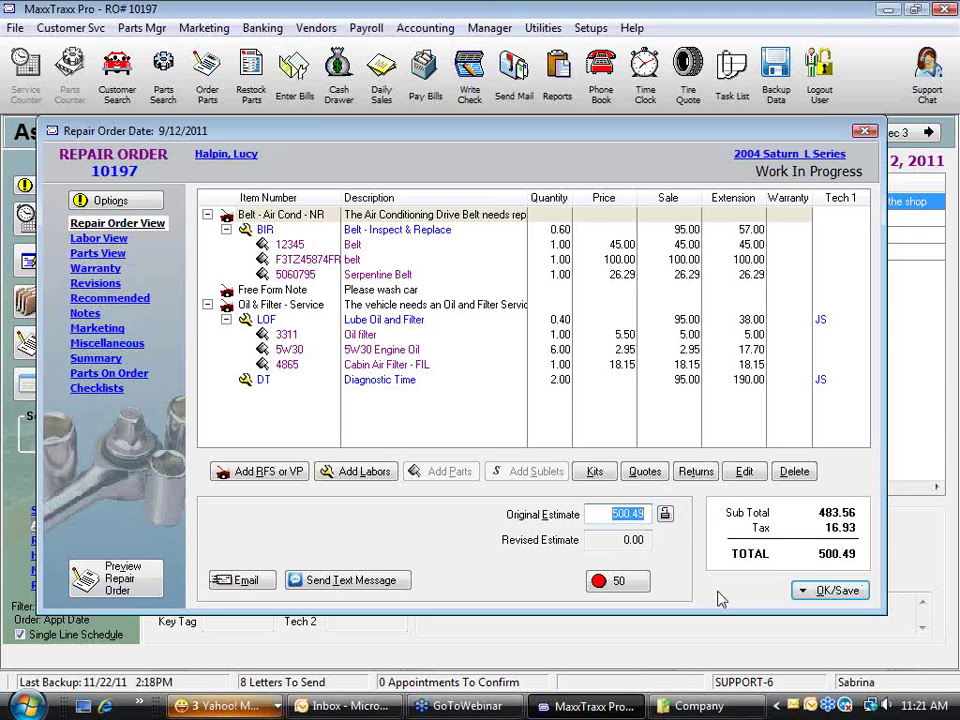
left_click(666, 514)
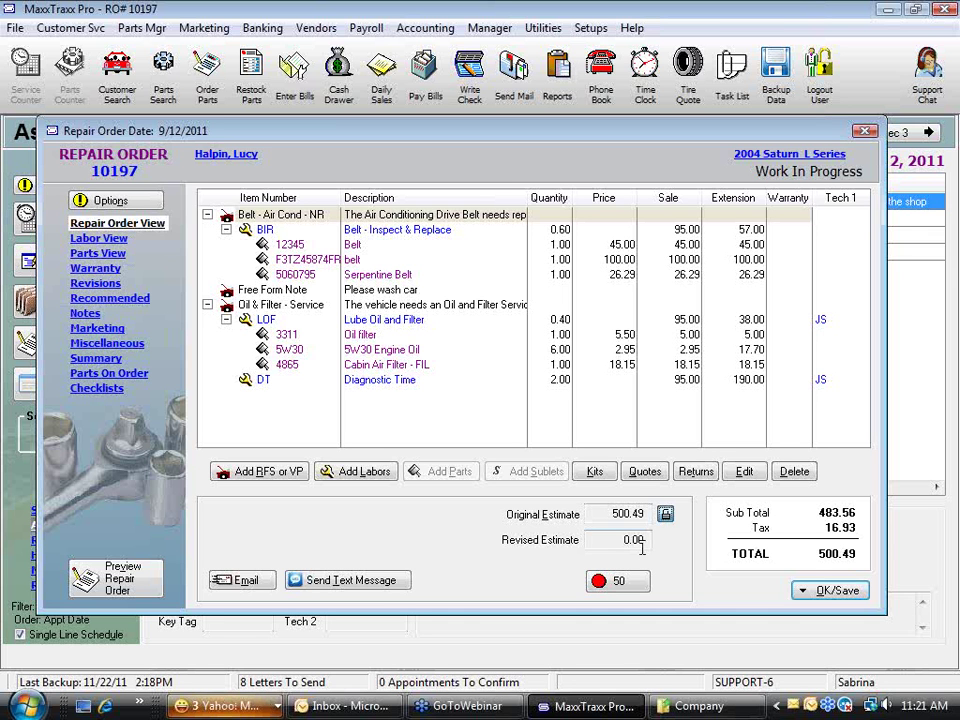
left_click(853, 589)
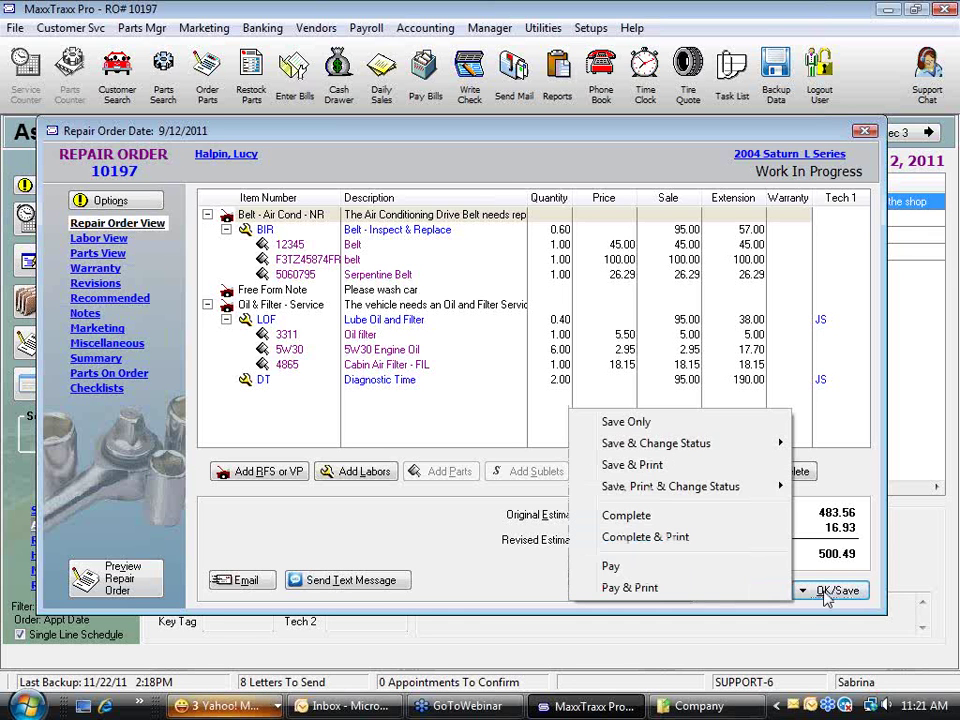
left_click(680, 466)
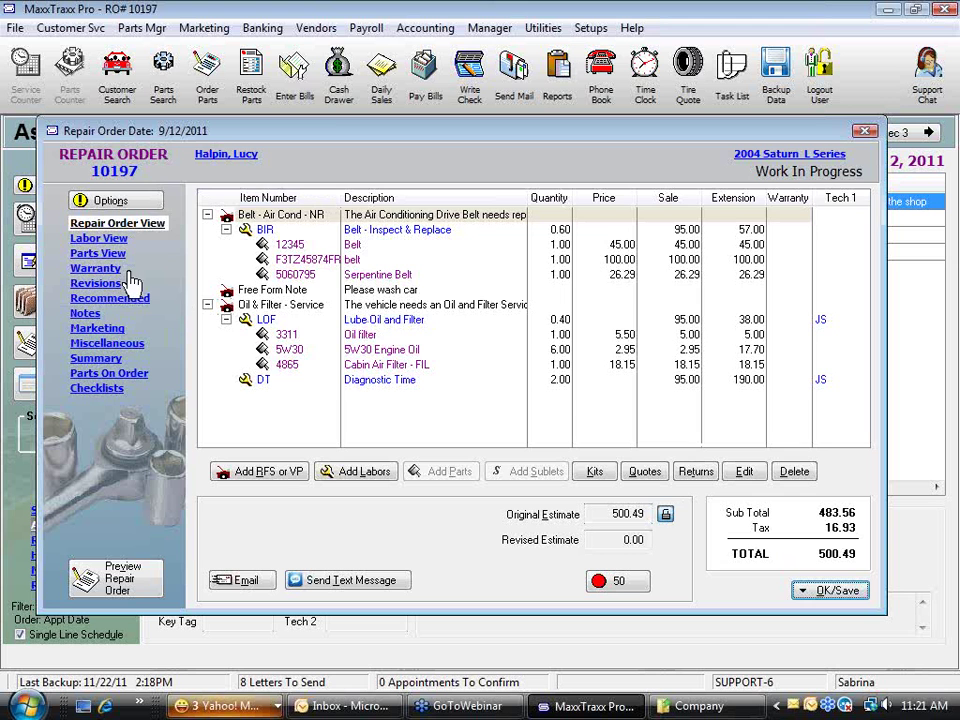
Step: Add the recommended service for the vehicle that won't start to the repair order's requests and return to the full repair order view
left_click(106, 301)
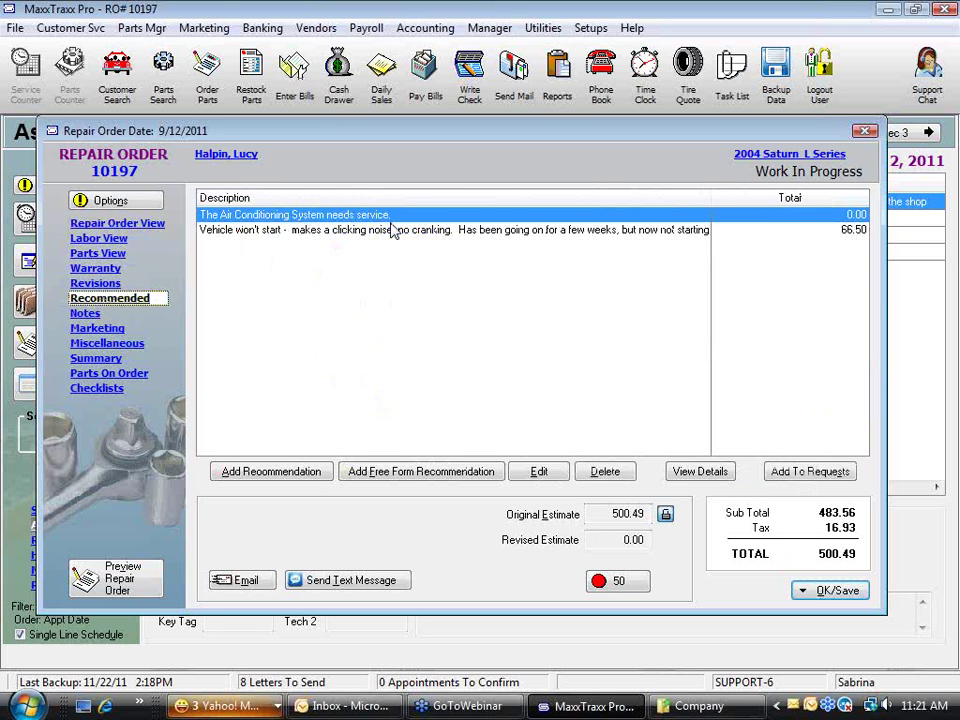
left_click(253, 231)
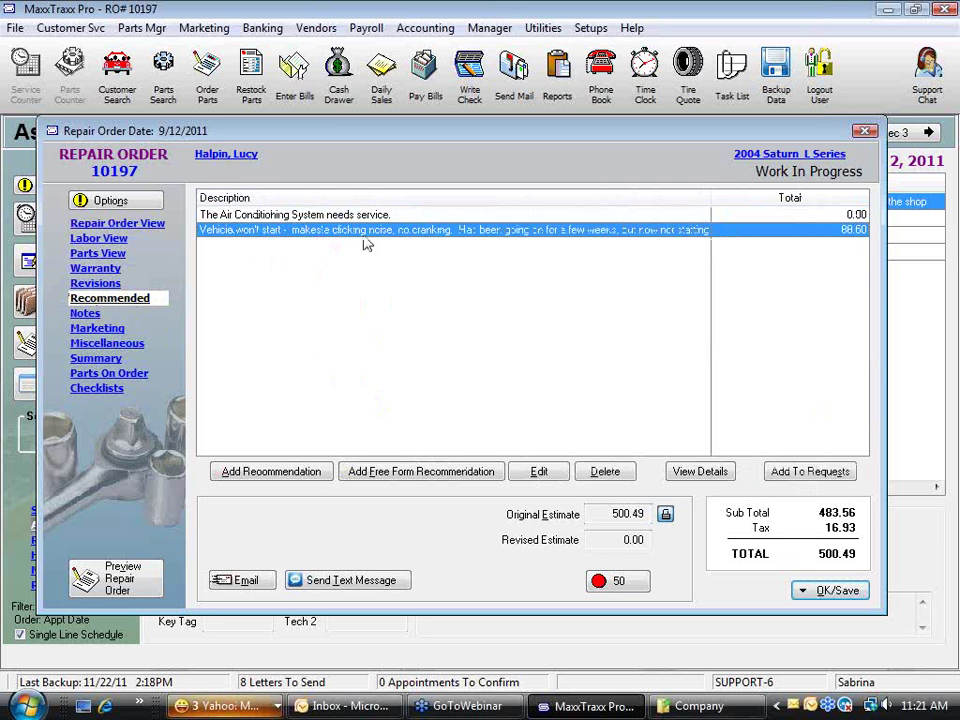
left_click(822, 472)
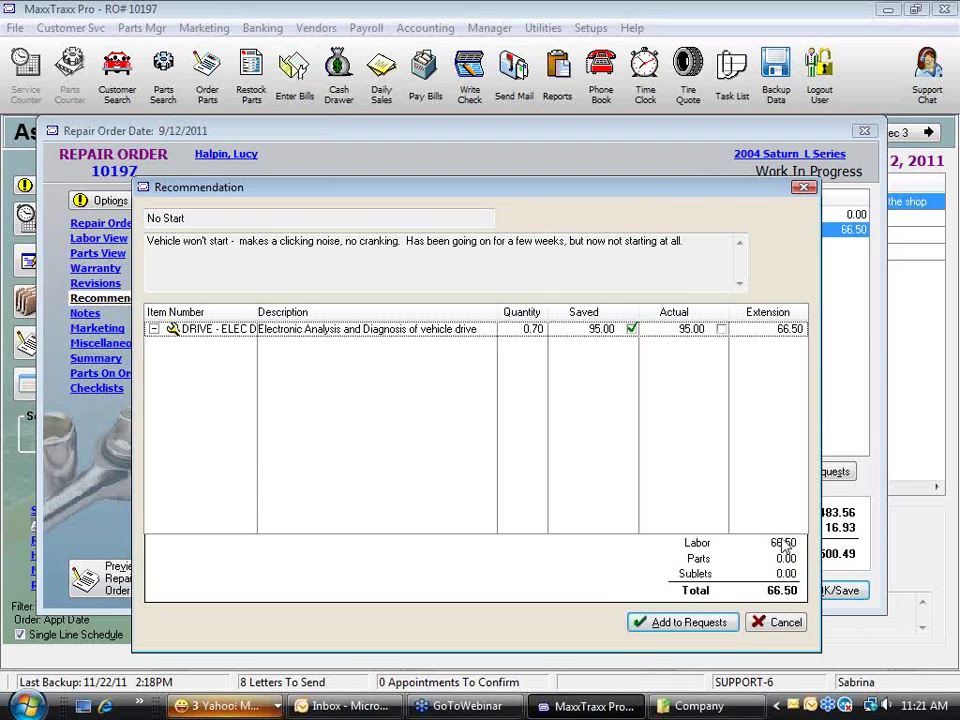
left_click(707, 622)
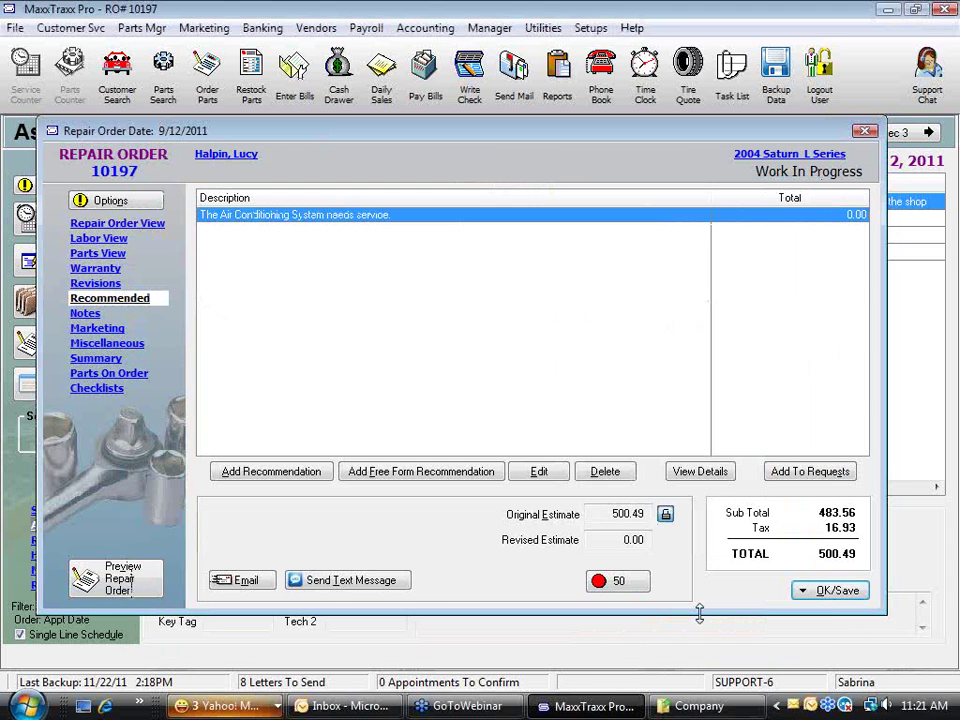
left_click(143, 227)
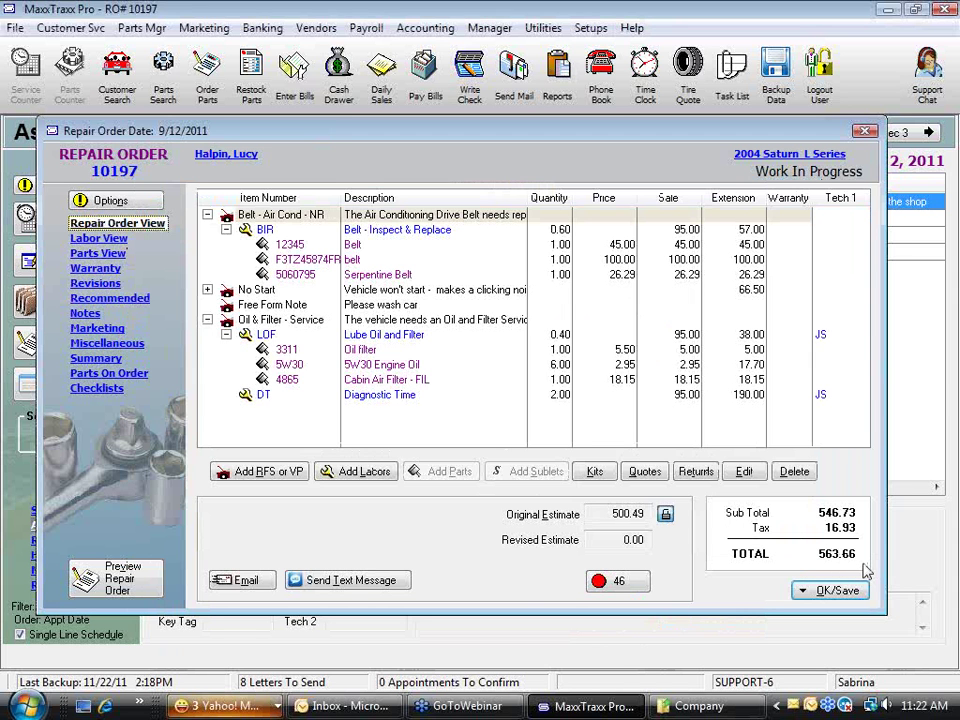
Step: Enable the warning for a needed revision of estimate in the repair order setup and save the setup
left_click(590, 28)
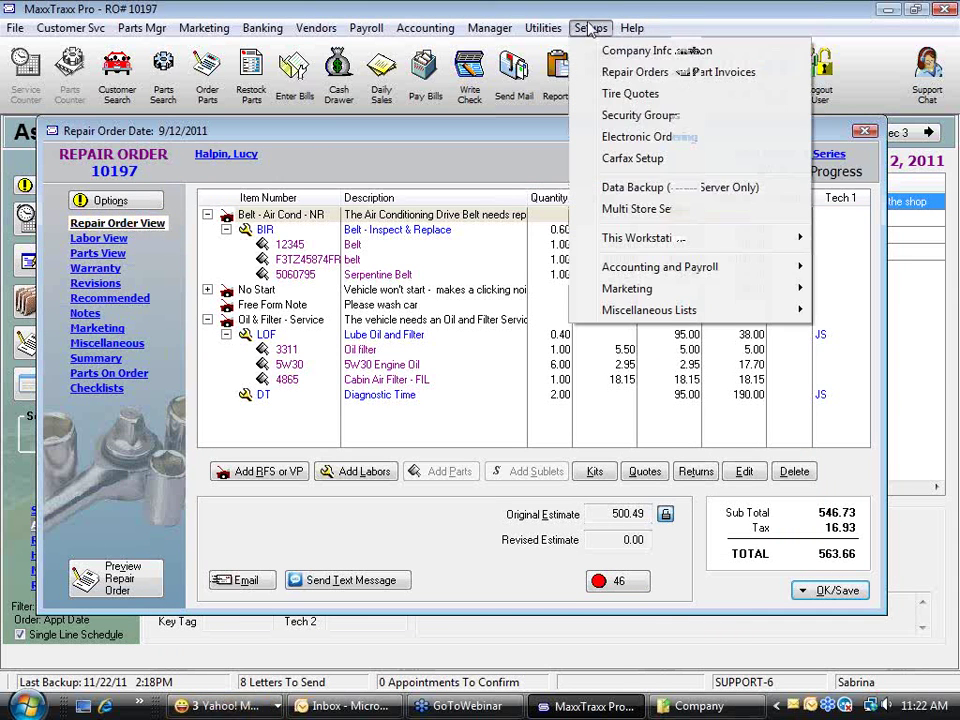
left_click(620, 75)
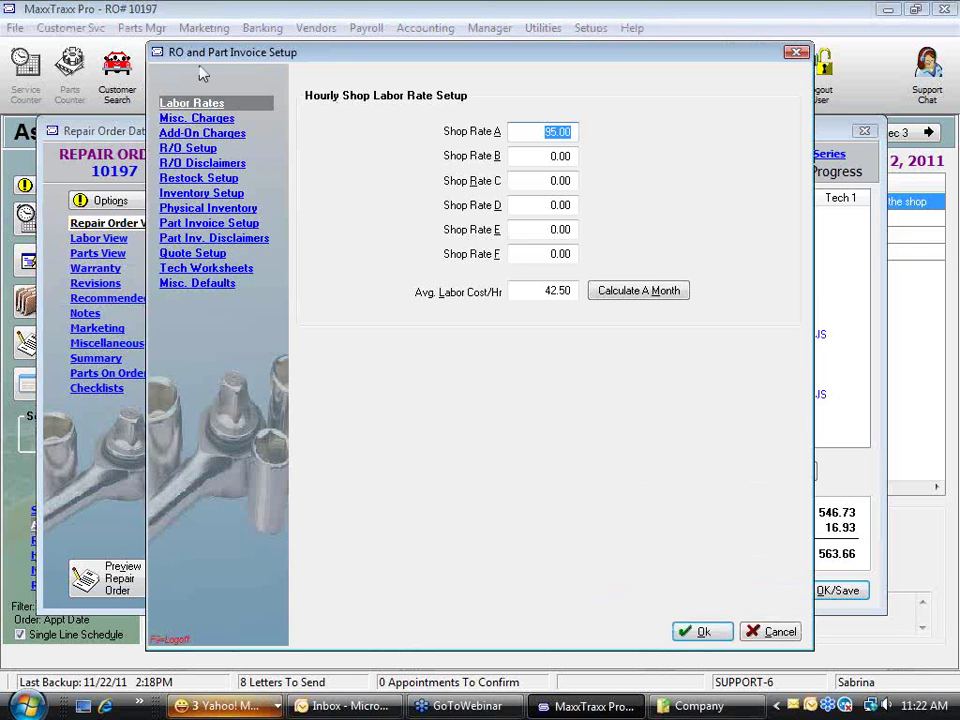
left_click(200, 151)
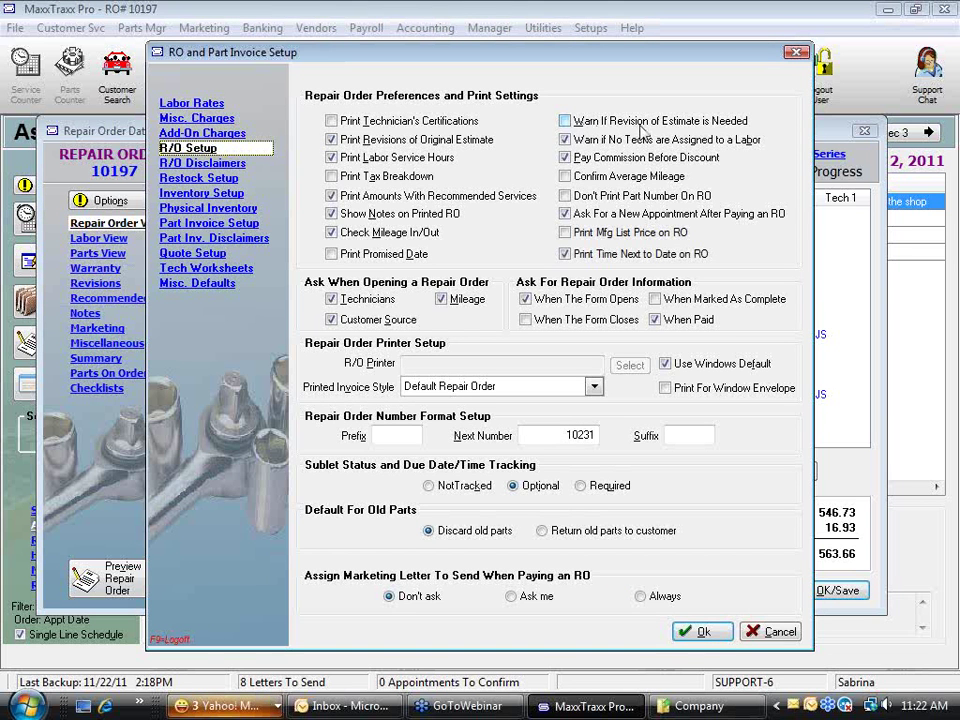
left_click(564, 122)
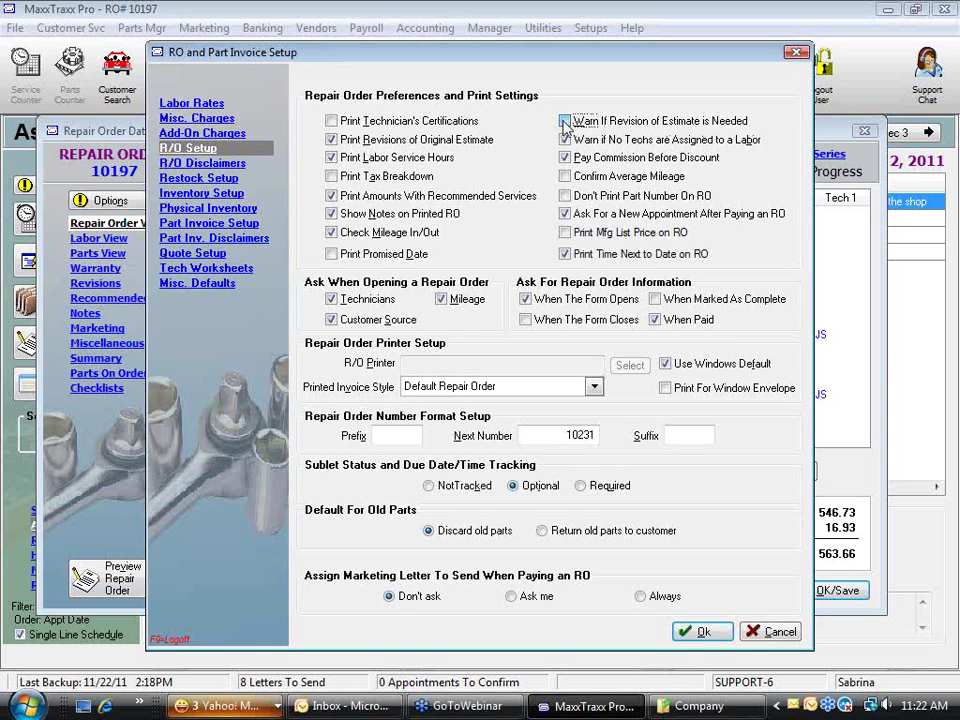
left_click(706, 634)
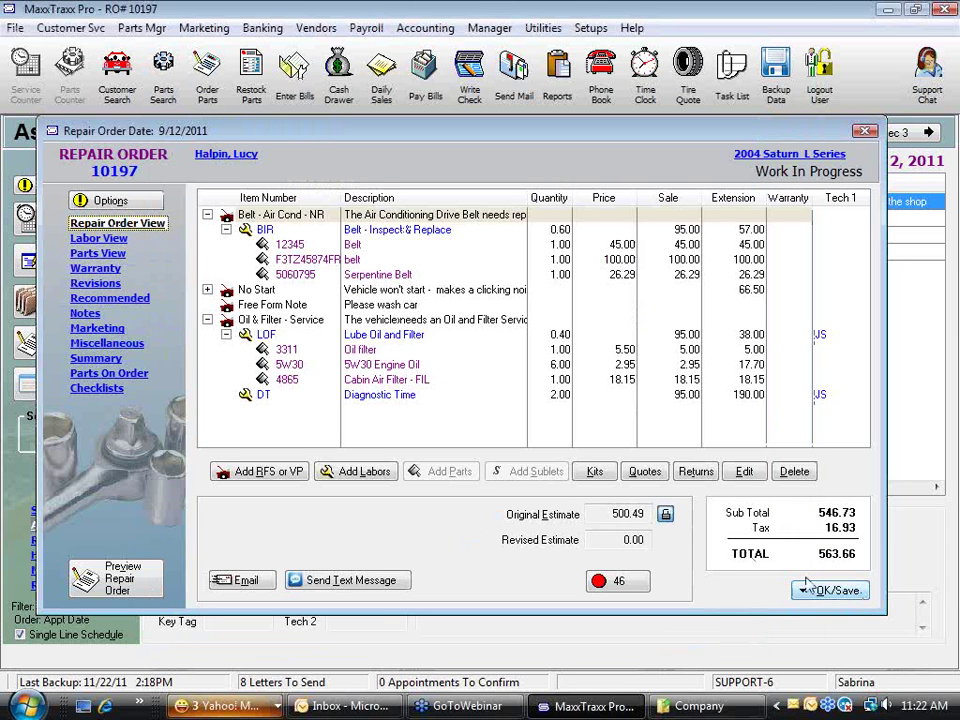
Step: Save the repair order, re-enter 500.49 as the original estimate, and save it again without printing or changing status
left_click(802, 590)
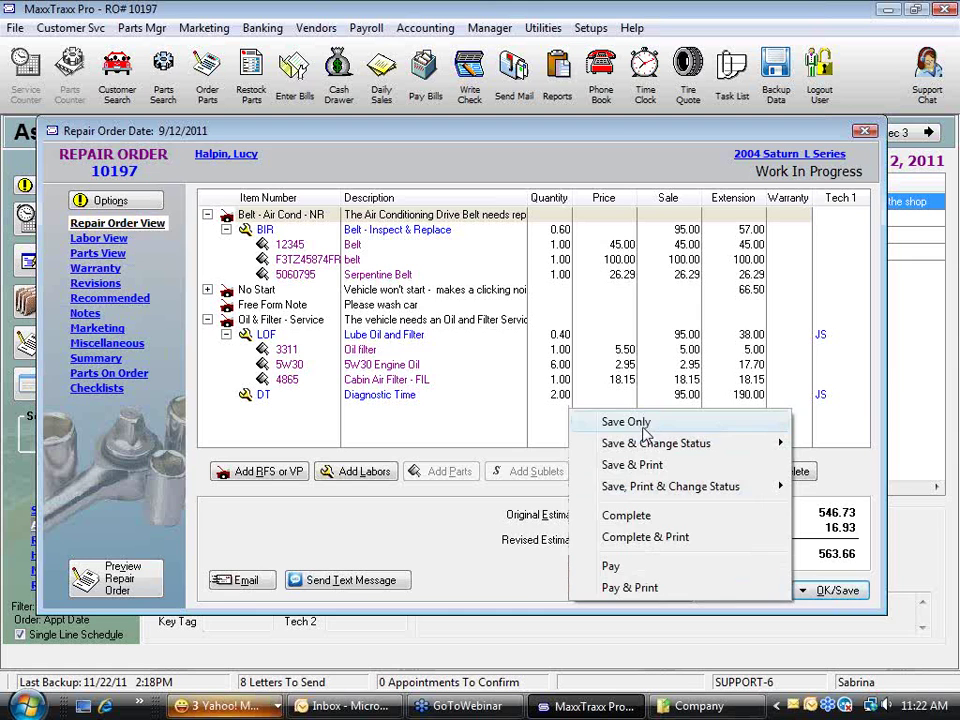
left_click(643, 428)
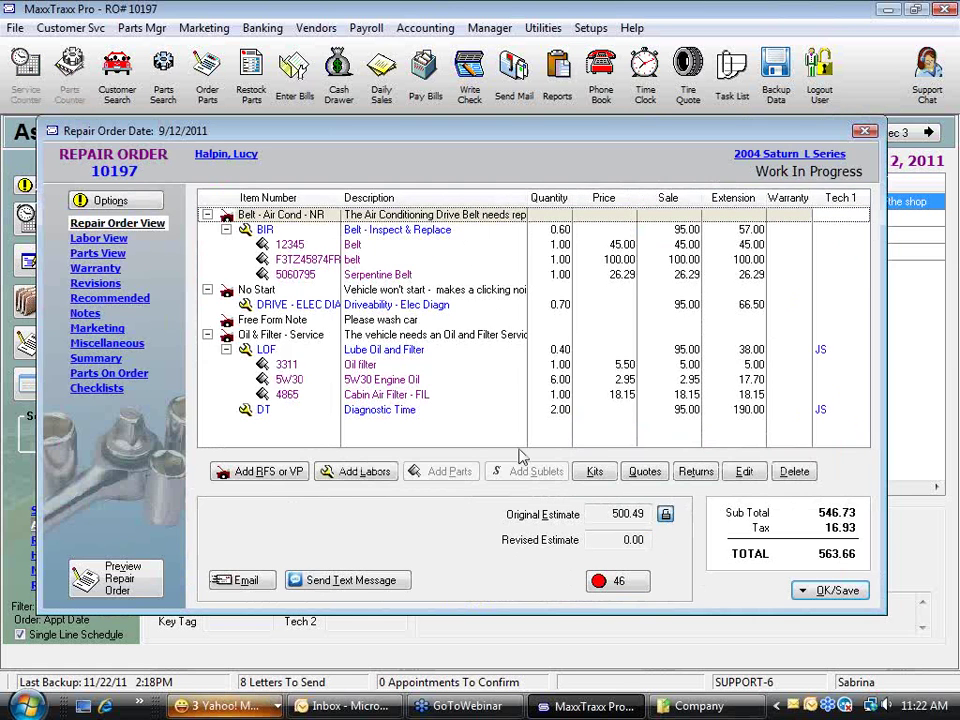
left_click(665, 514)
double_click(613, 514)
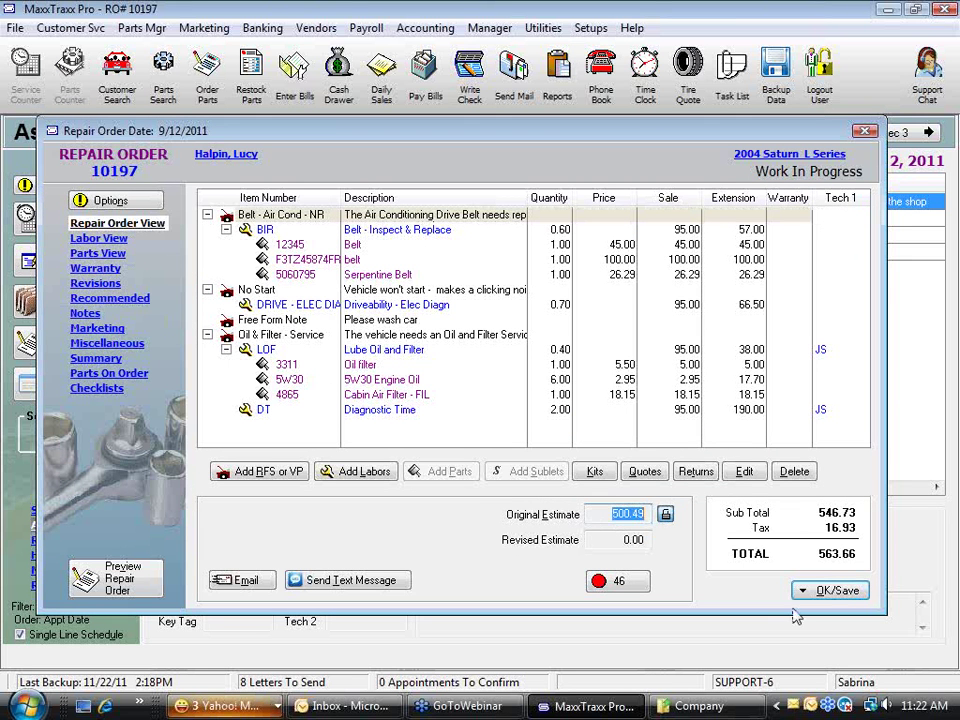
type("800.49")
left_click(828, 594)
left_click(632, 423)
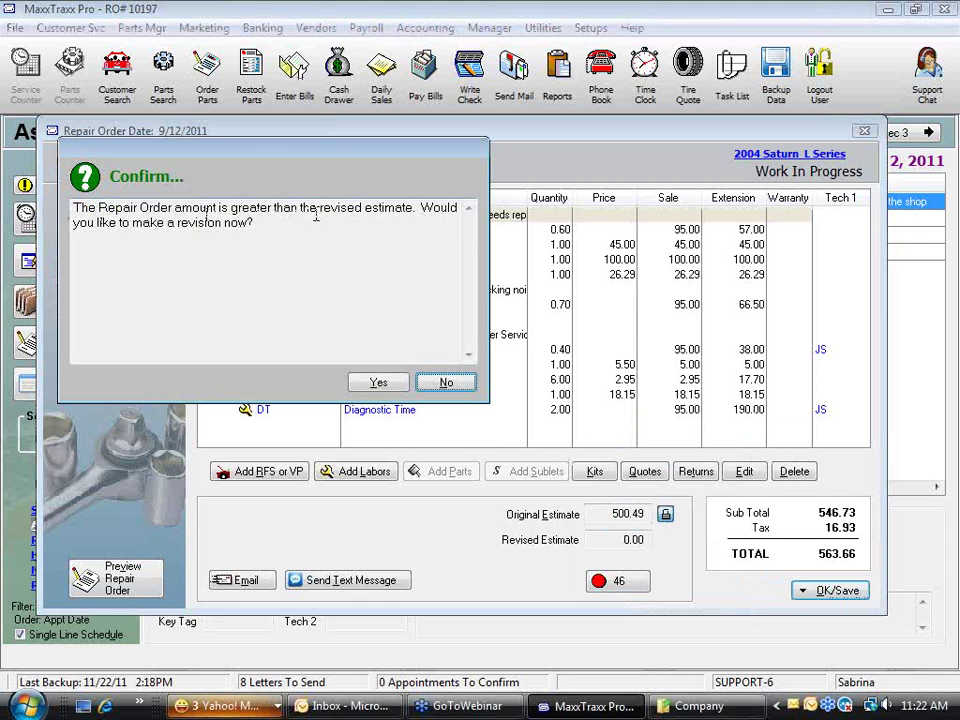
Step: Accept making an estimate revision and review its beginning estimate, revision amount, revised total, date and time
left_click_drag(317, 210, 414, 211)
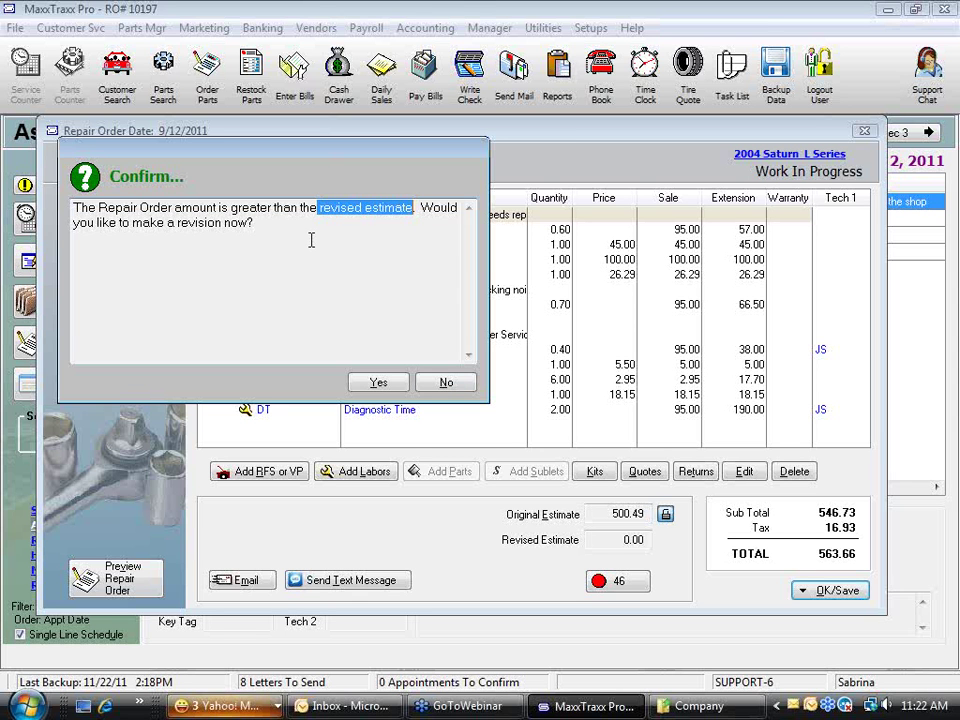
left_click(378, 385)
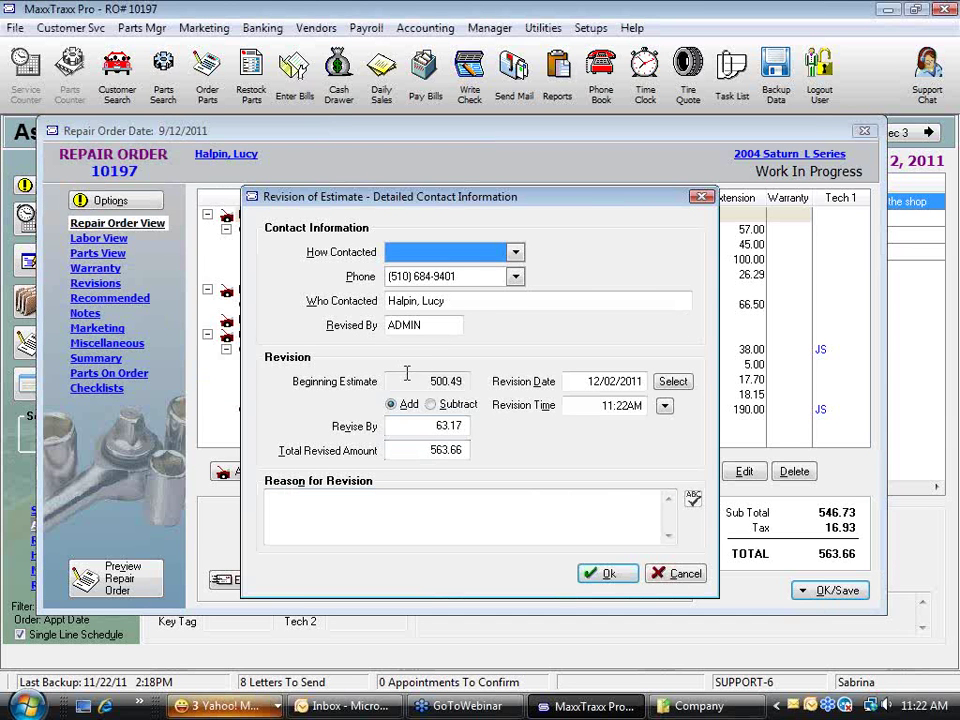
left_click(403, 381)
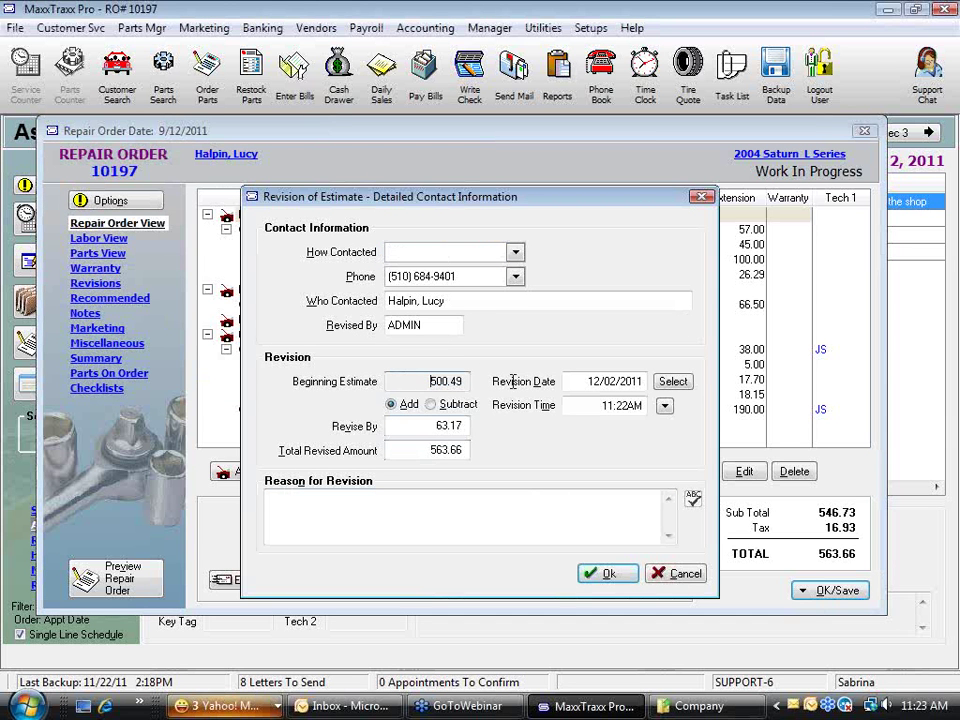
left_click(401, 425)
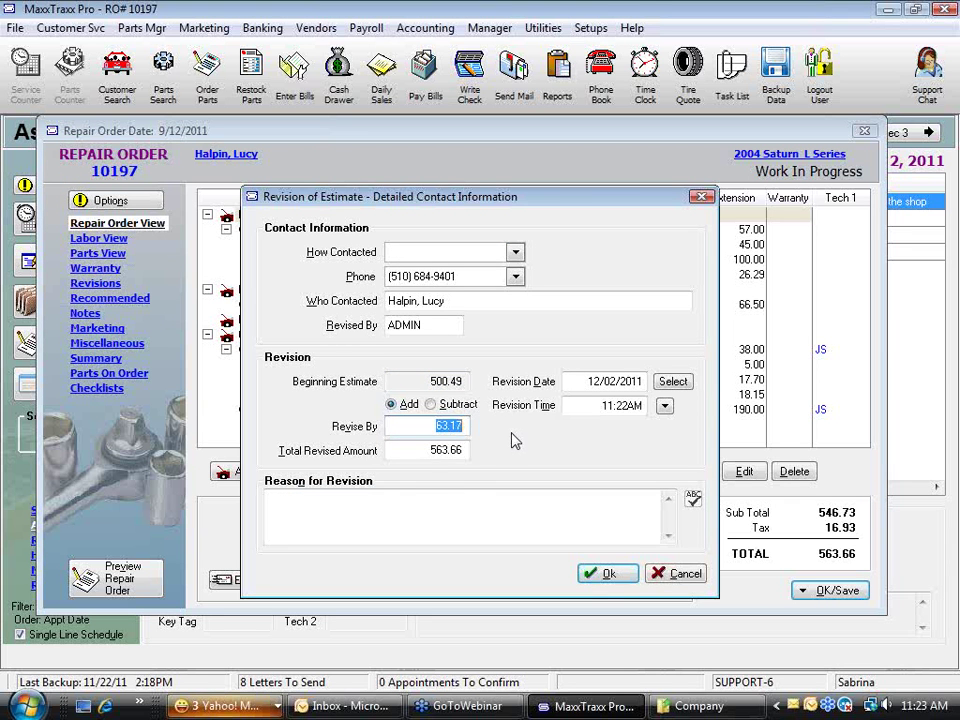
key("Tab")
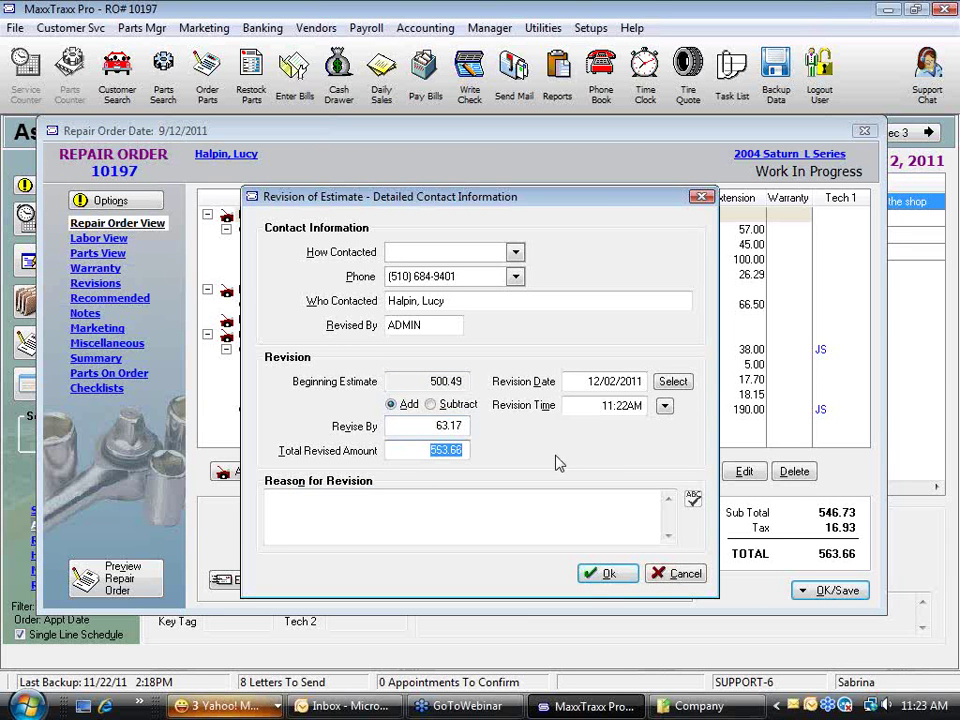
key("Tab")
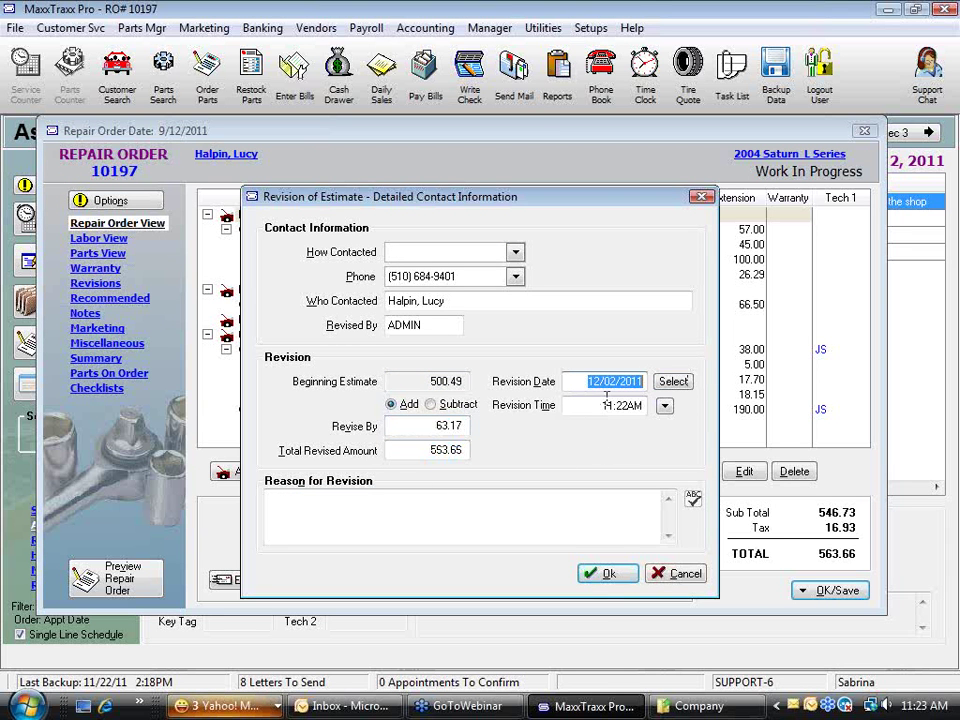
key("Tab")
key("Tab")
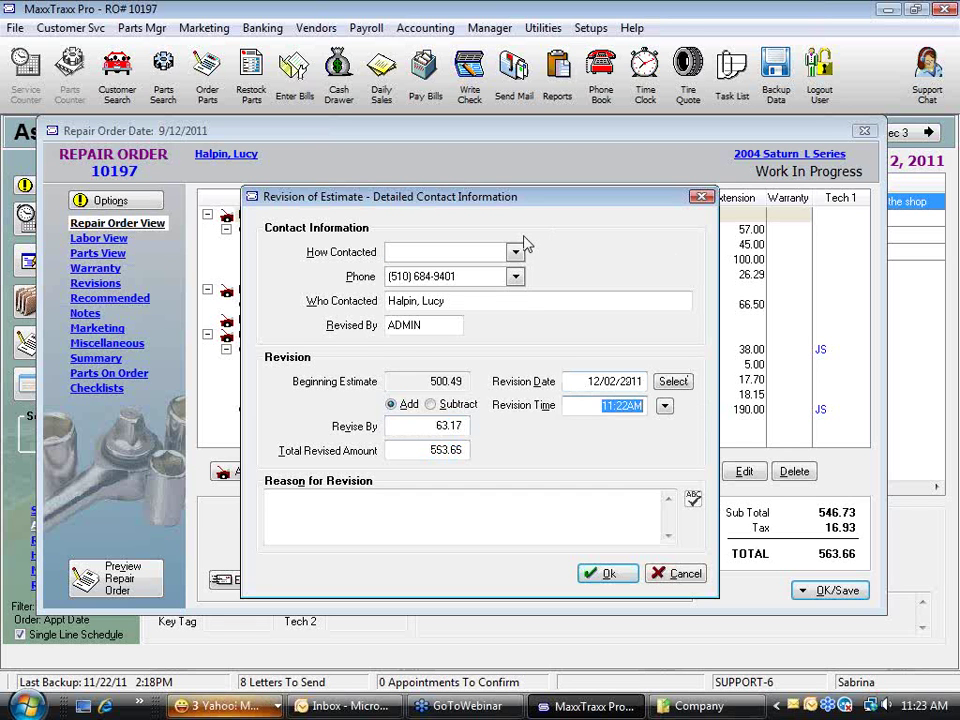
Step: Record the customer as contacted by phone in the estimate revision, keeping the listed phone number and contact name
left_click(515, 252)
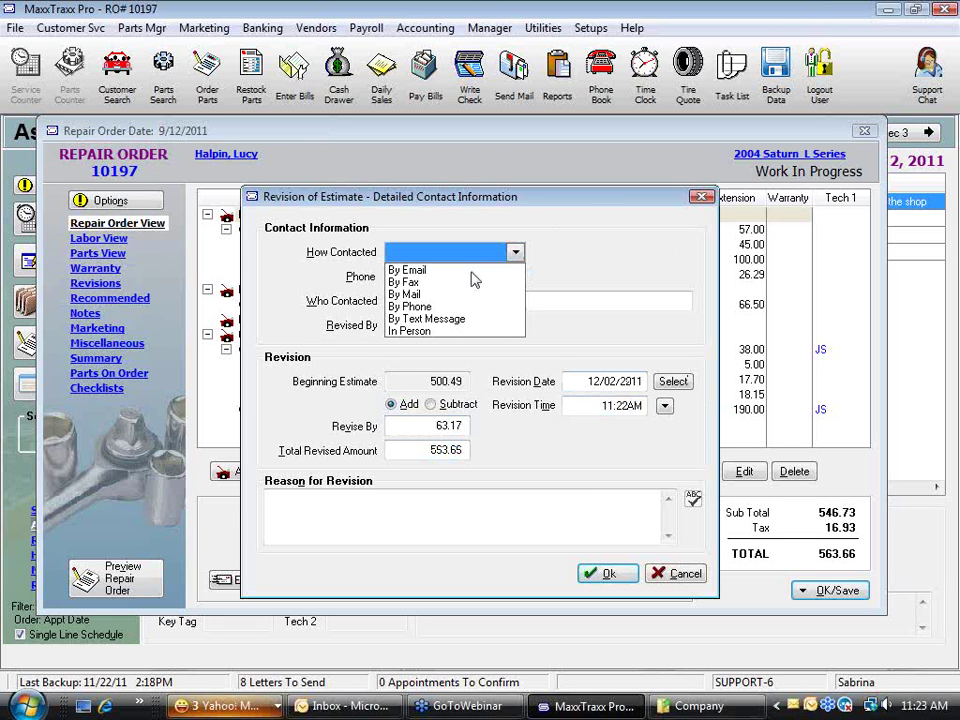
left_click(438, 306)
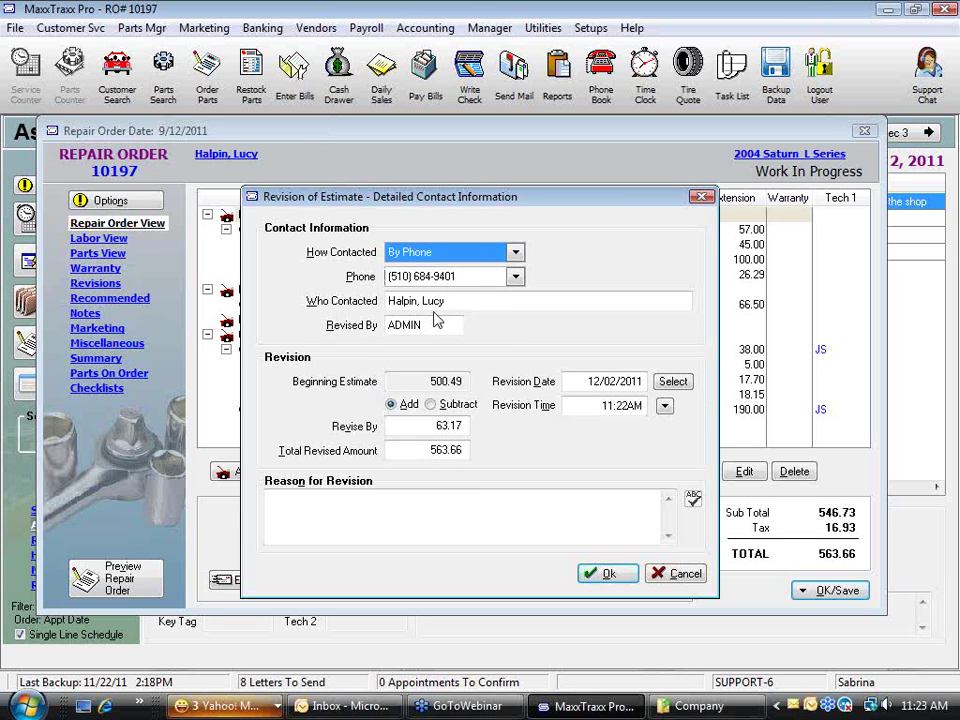
key("Tab")
key("Tab")
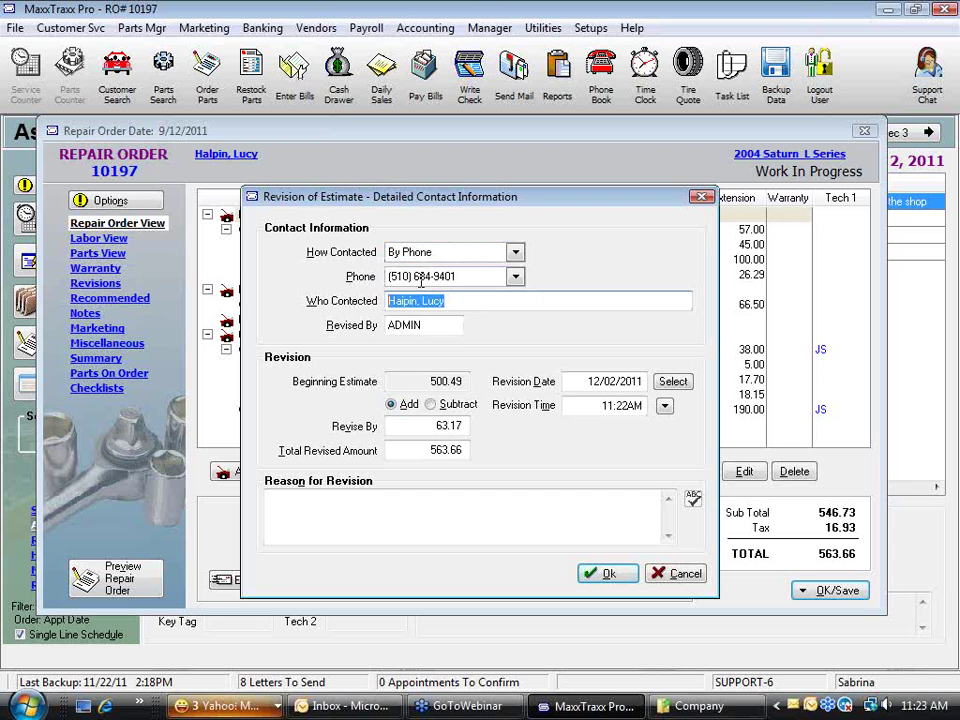
key("shift+Tab")
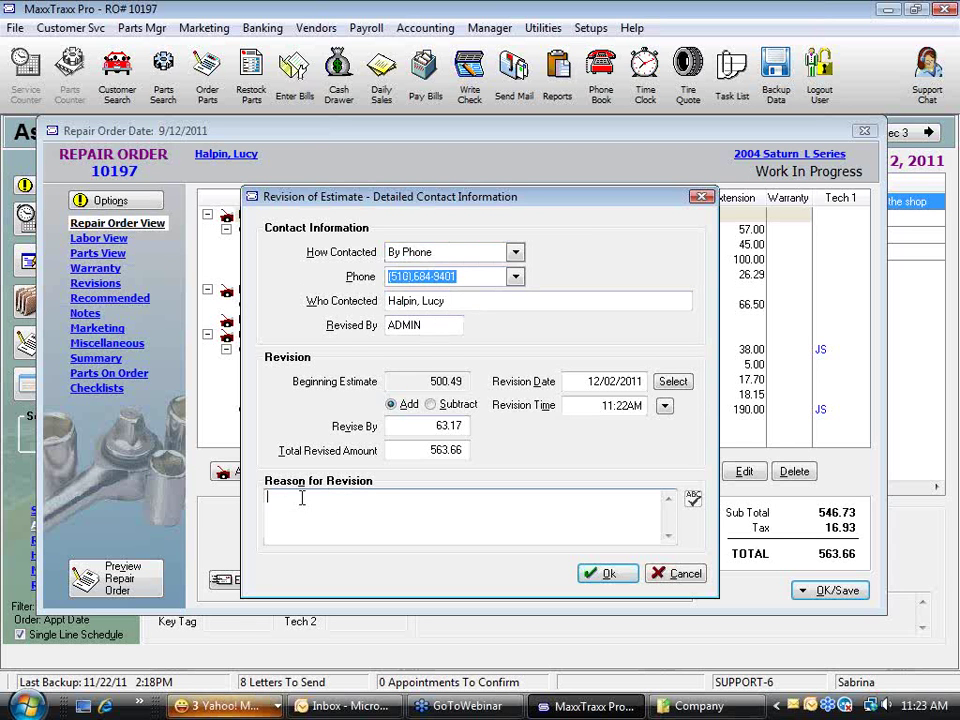
Step: Enter "needs diag on ck eng light" as the reason for the revision and accept the estimate revision
left_click(436, 503)
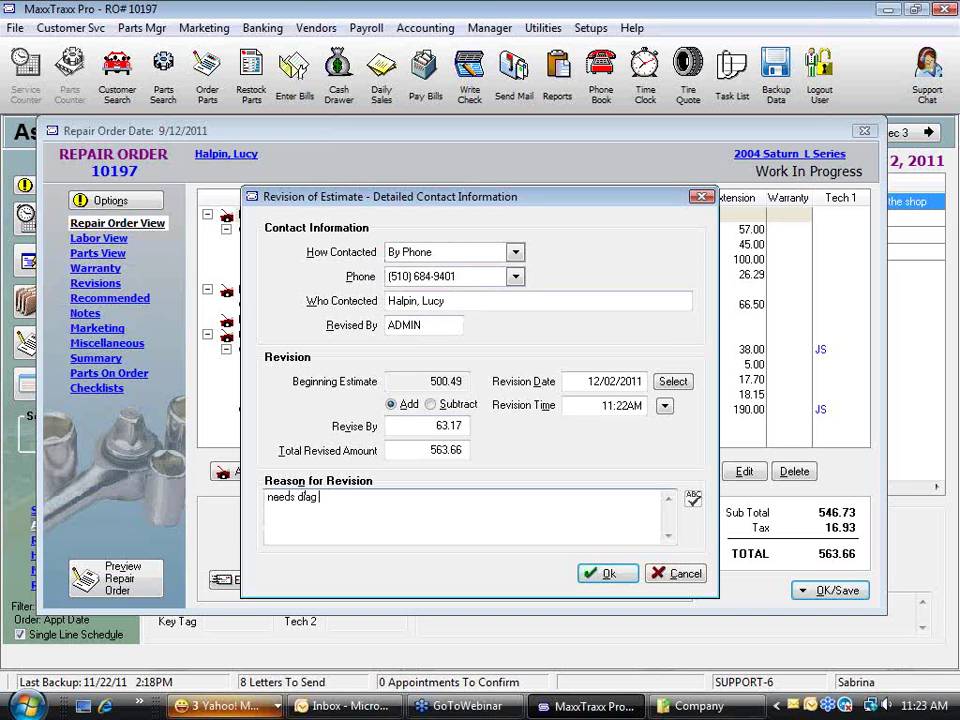
type("needs diag on ck eng")
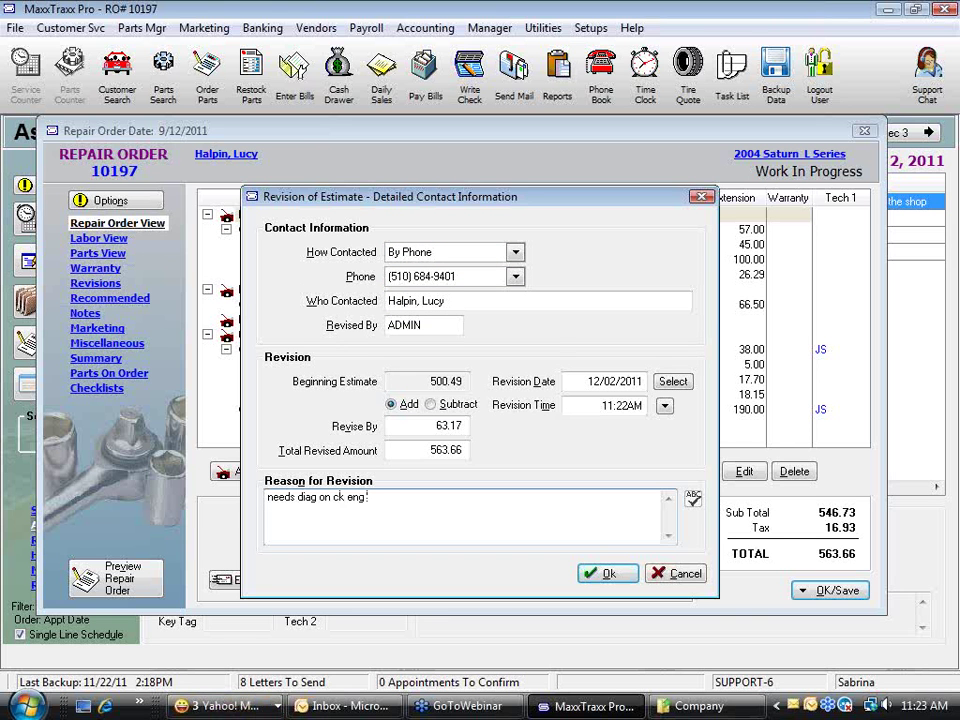
type(" lig")
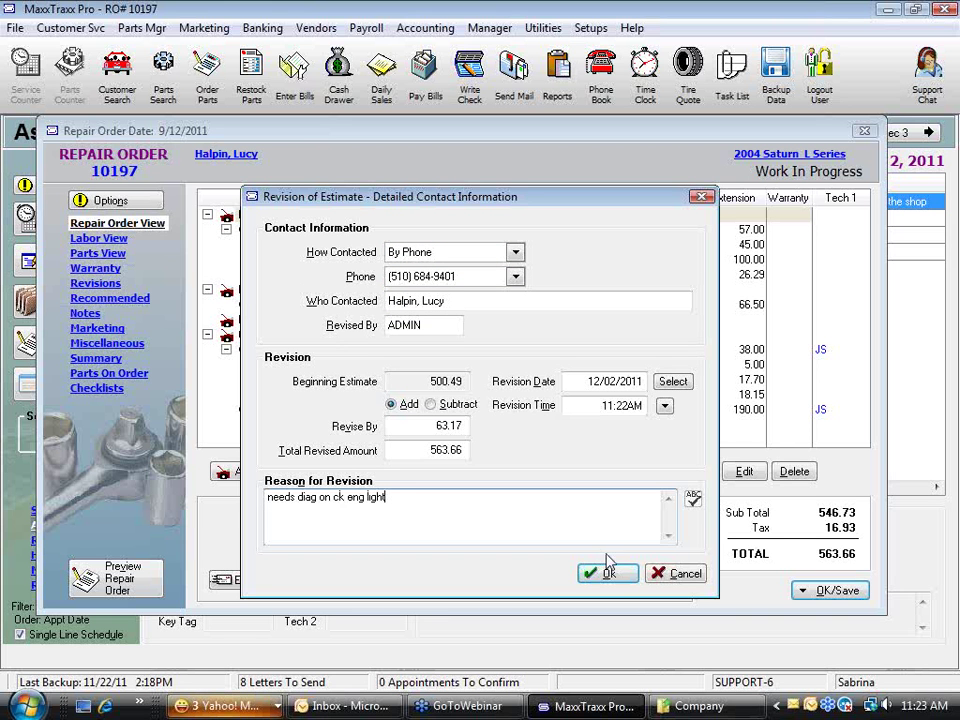
type("ht")
left_click(608, 574)
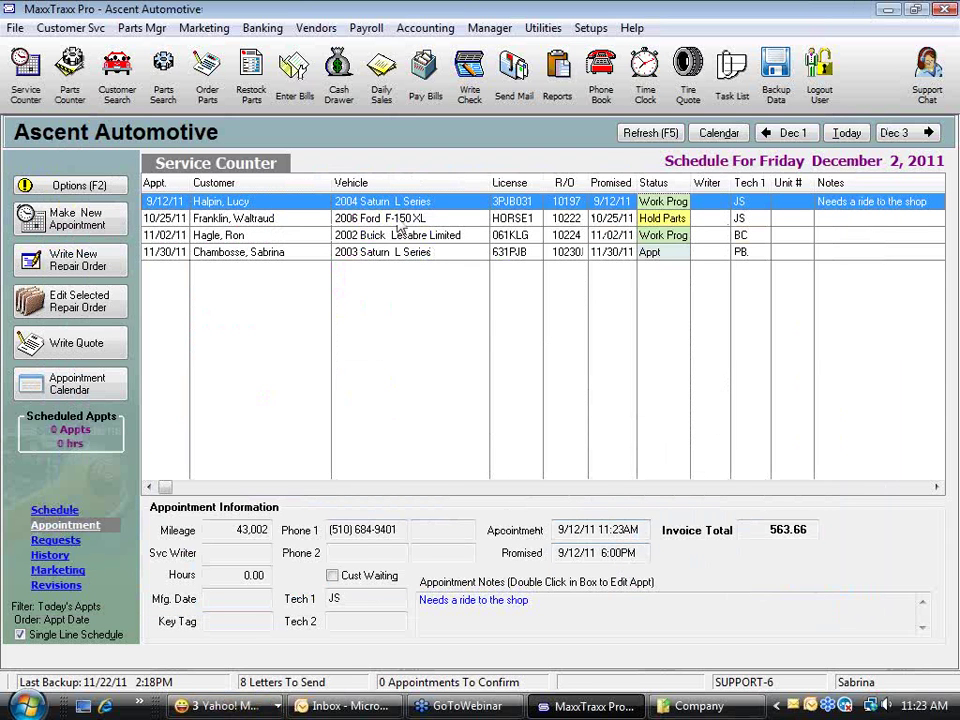
Step: Reopen the 2004 Saturn L Series repair order, review its revision entry and print preview, and close it with Save Only
double_click(400, 203)
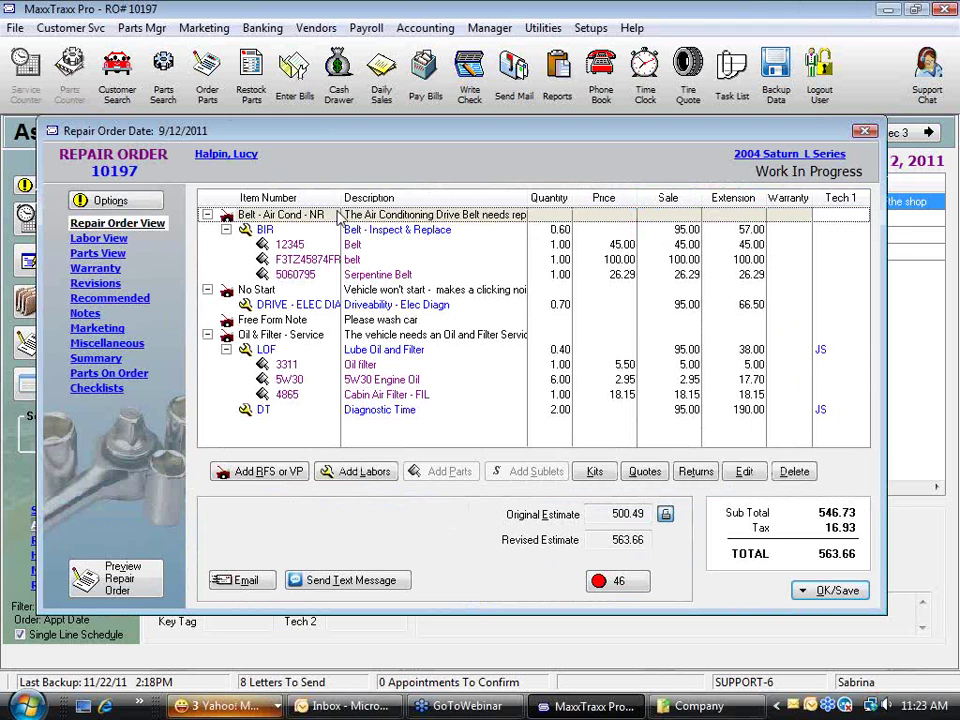
left_click(112, 284)
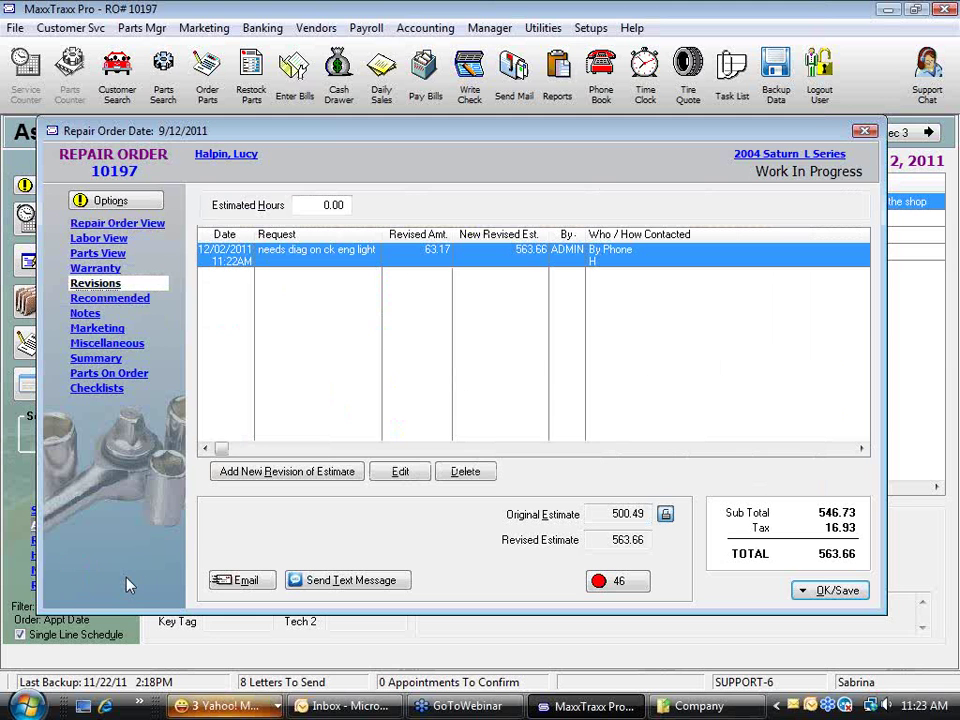
left_click(115, 578)
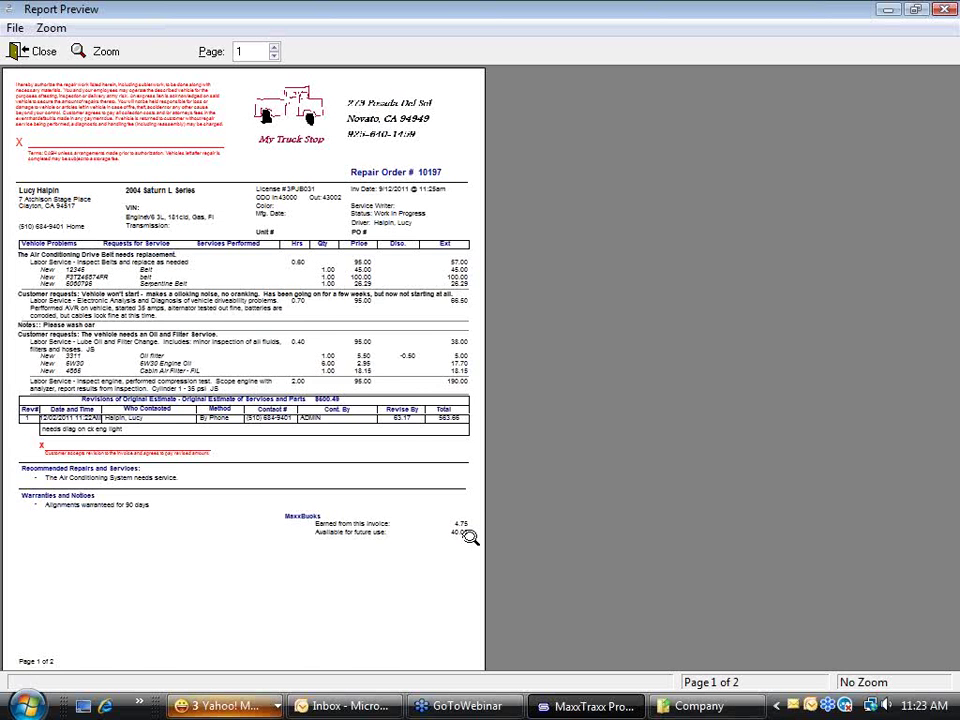
left_click(369, 563)
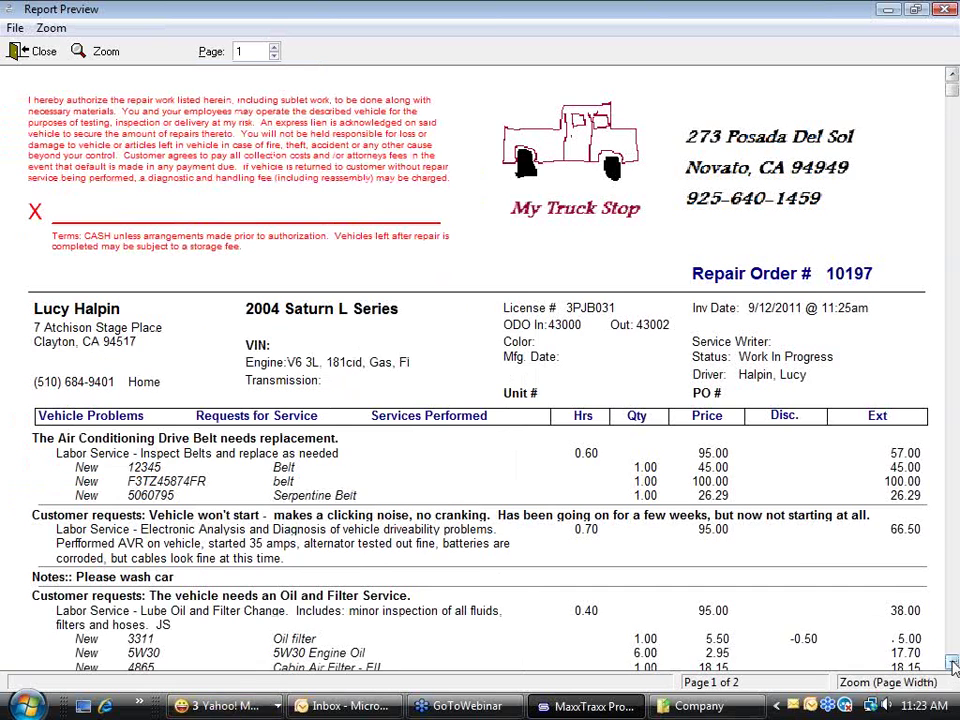
left_click_drag(953, 663, 953, 663)
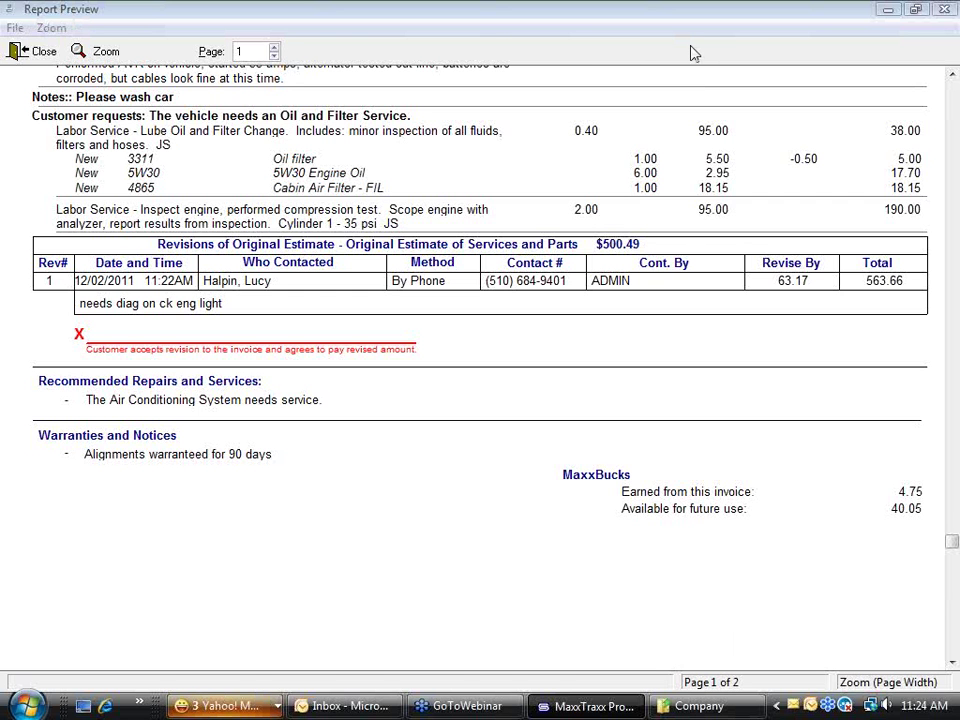
left_click(944, 9)
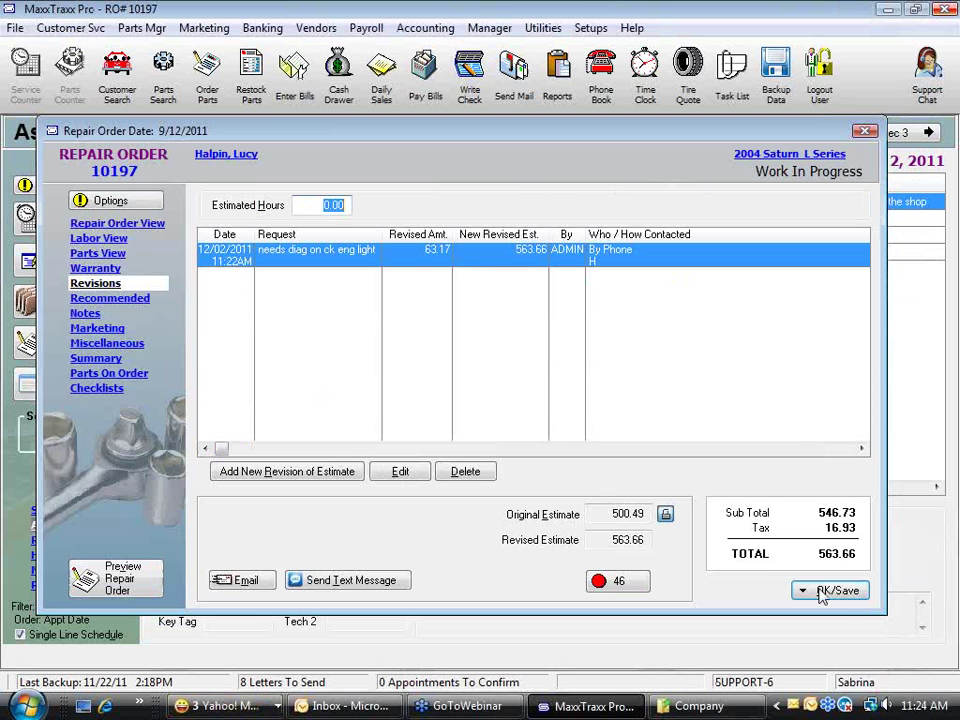
left_click(846, 592)
left_click(630, 423)
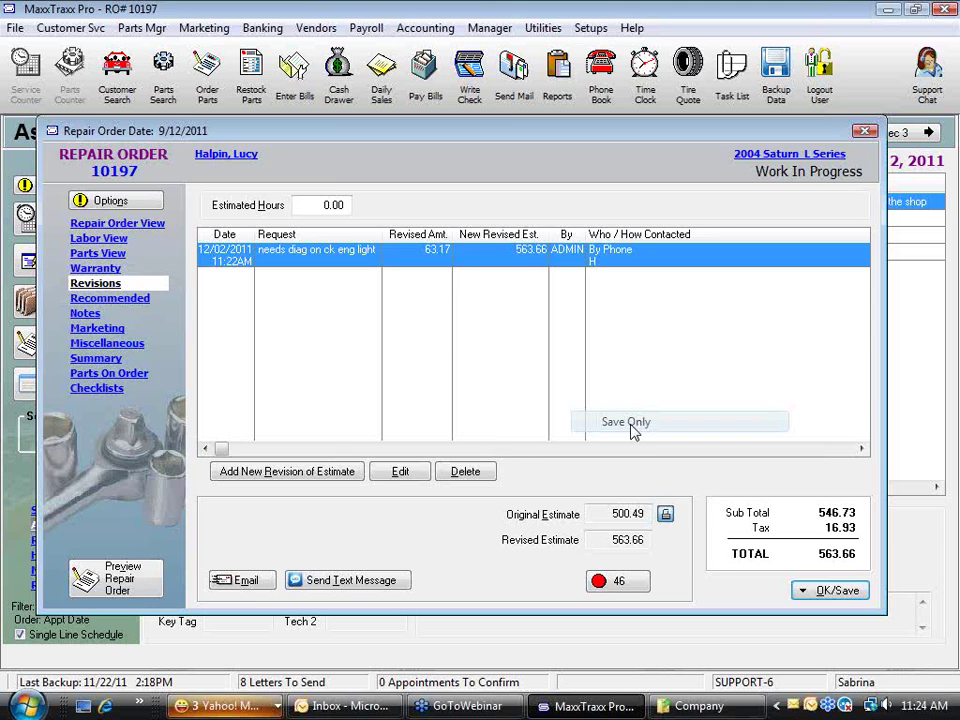
Step: Turn off the warning for a needed revision of estimate in the repair order setup and save the setup
left_click(590, 29)
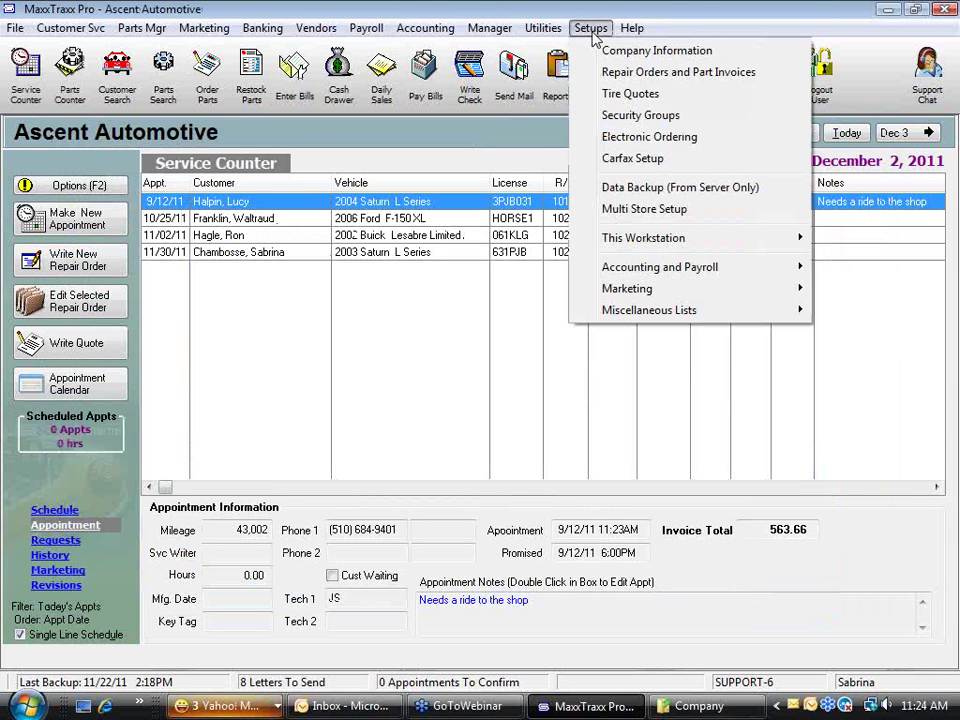
left_click(618, 76)
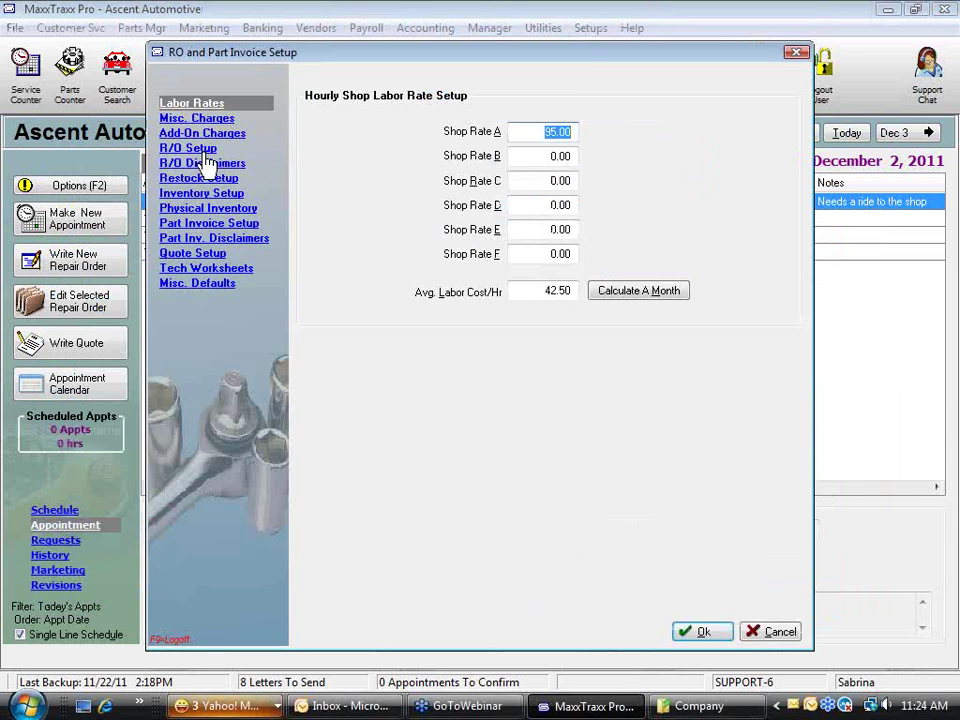
left_click(200, 150)
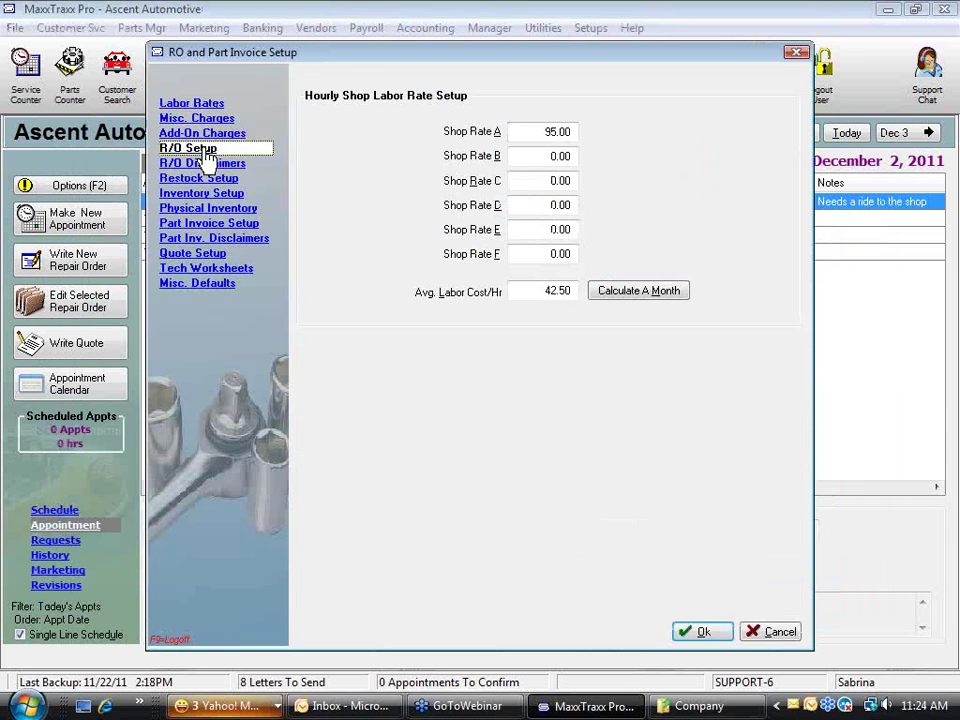
left_click(565, 121)
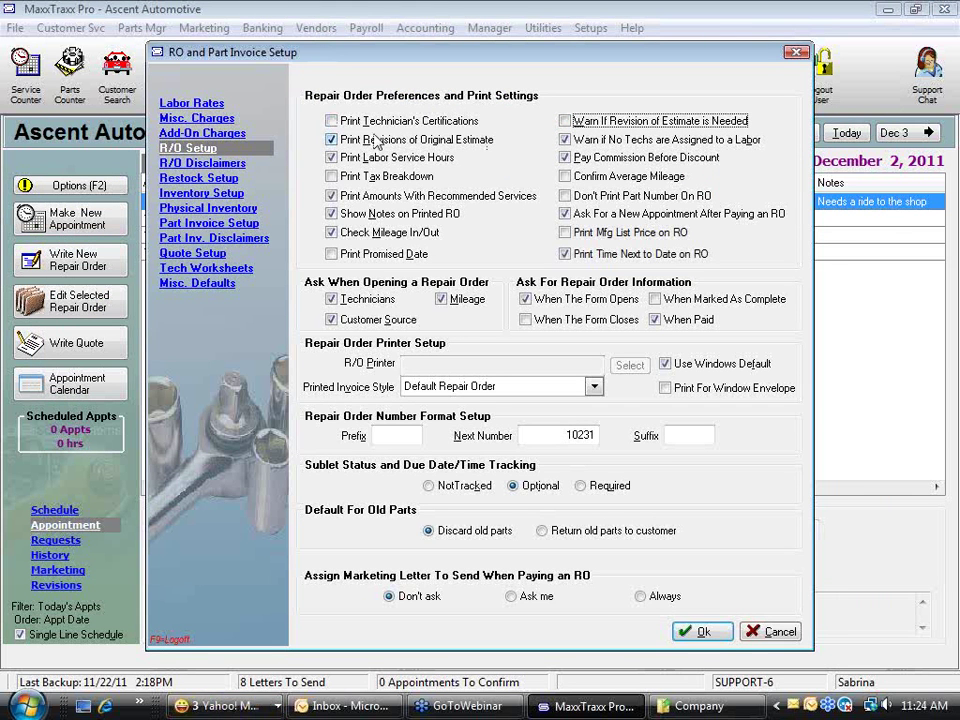
left_click(703, 631)
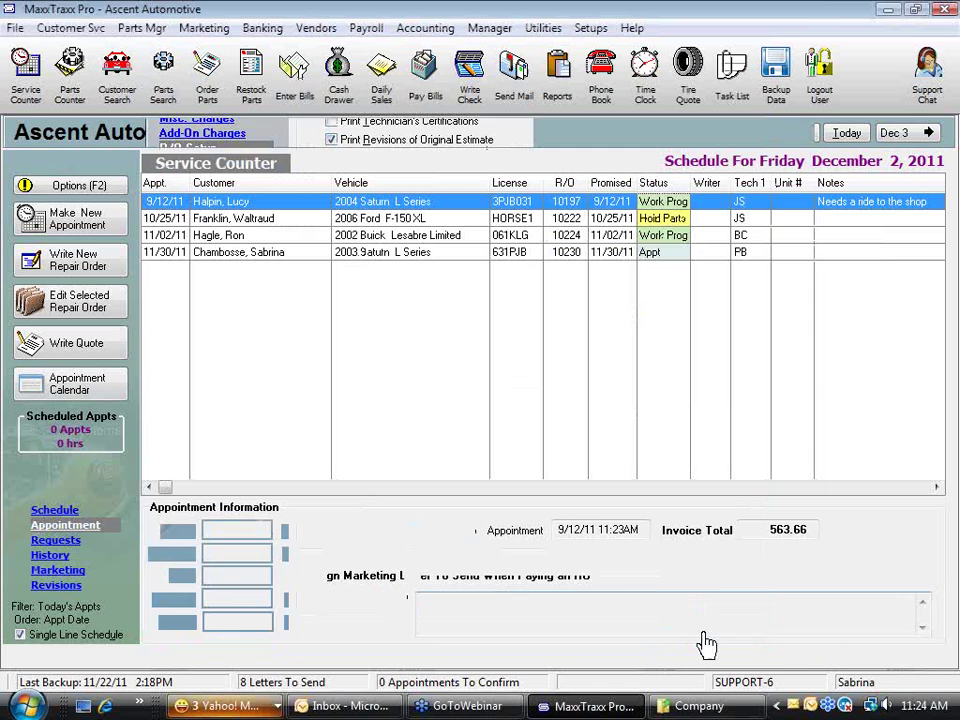
Step: Open the 2002 Buick Lesabre Limited repair order and manually add a by-phone estimate revision of 708.32 without a reason
left_click(415, 220)
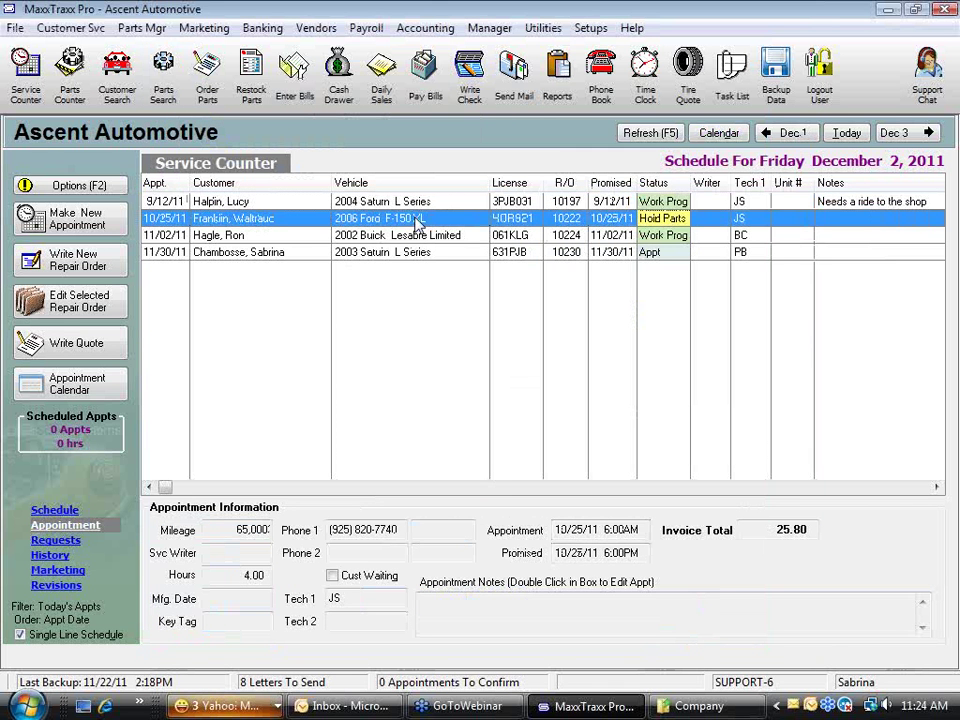
left_click(252, 238)
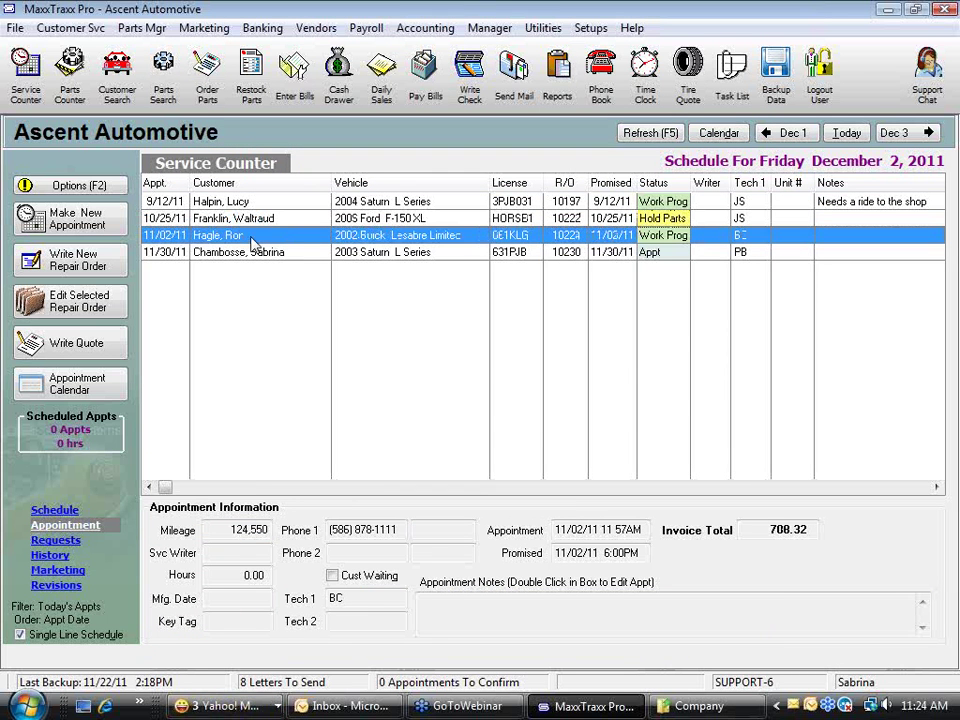
double_click(262, 240)
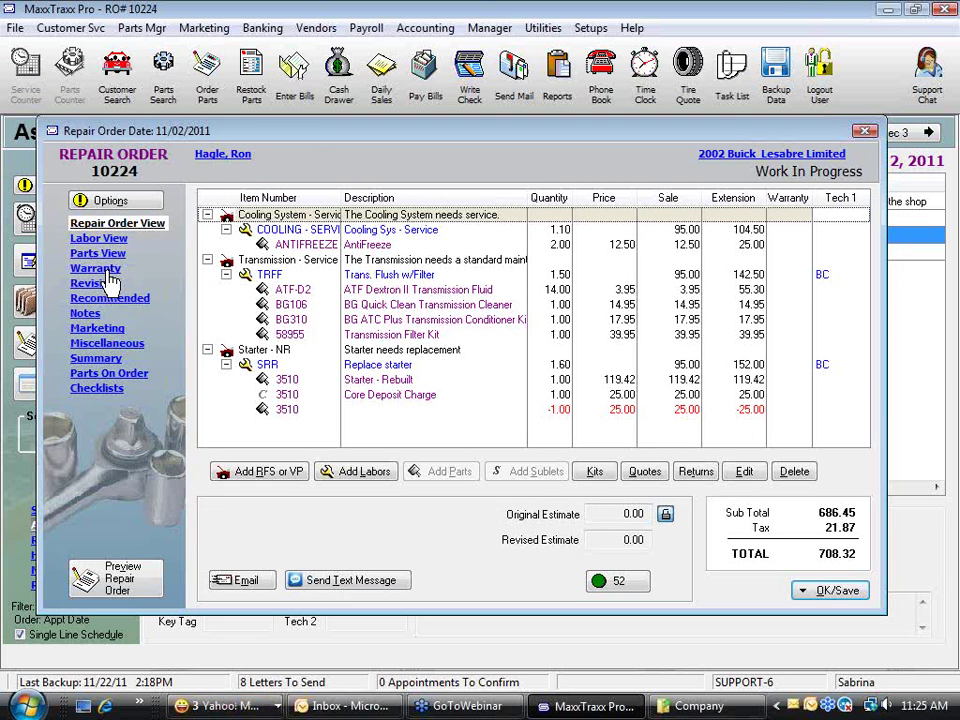
left_click(96, 285)
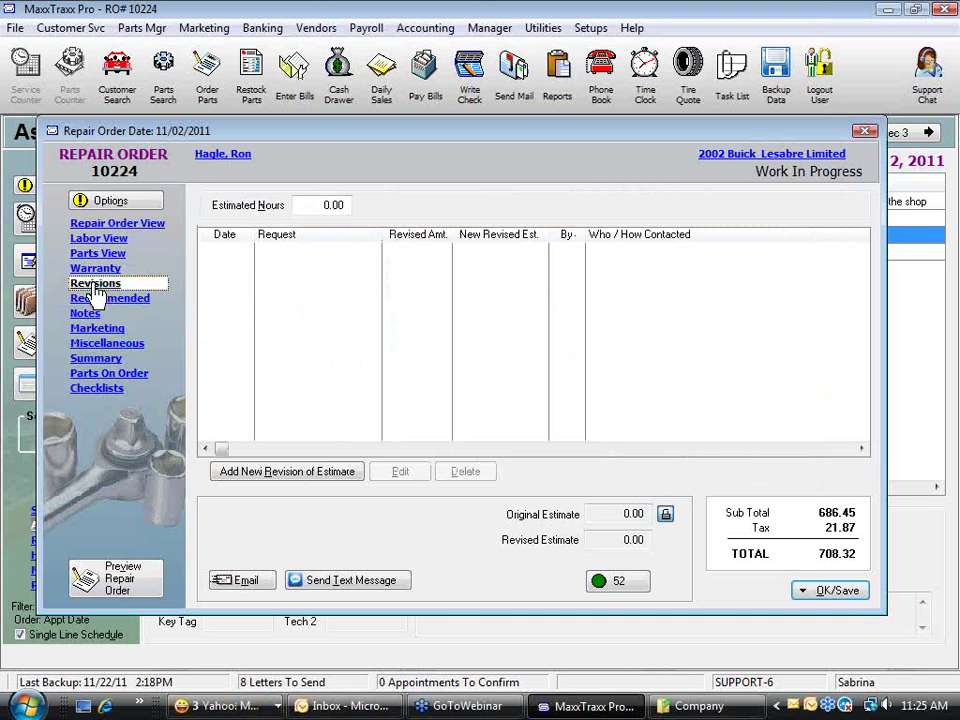
left_click(316, 480)
left_click(515, 252)
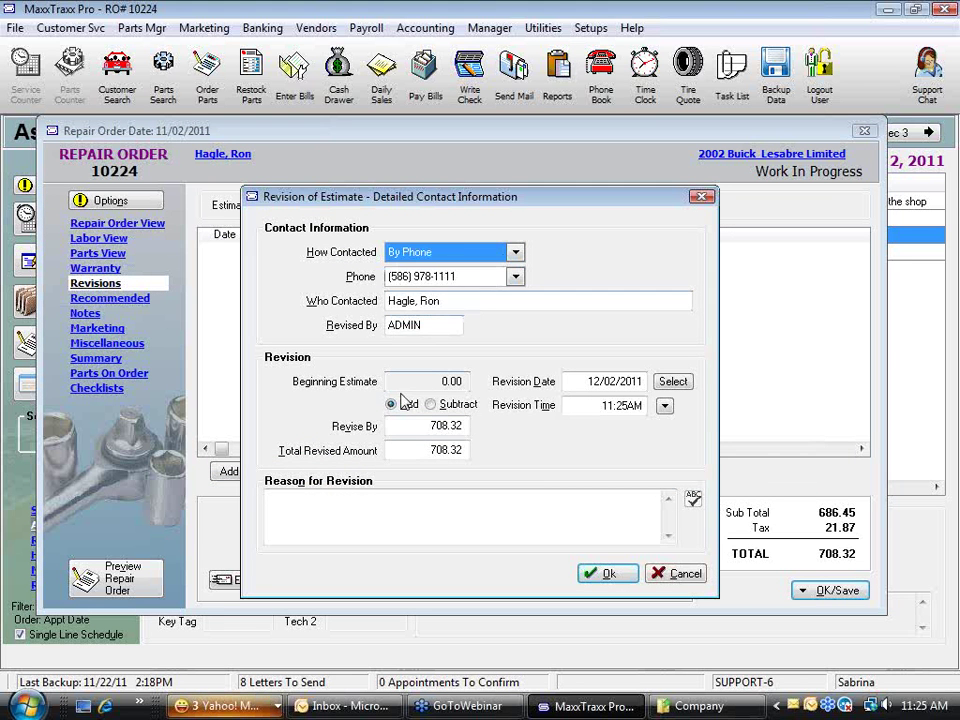
left_click(610, 573)
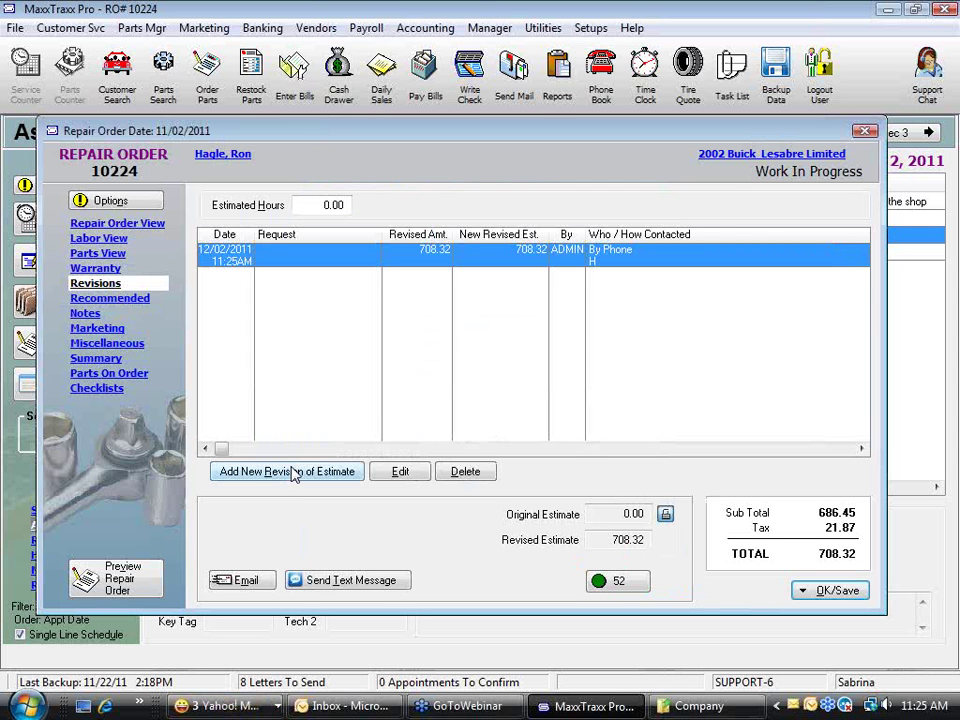
left_click(599, 541)
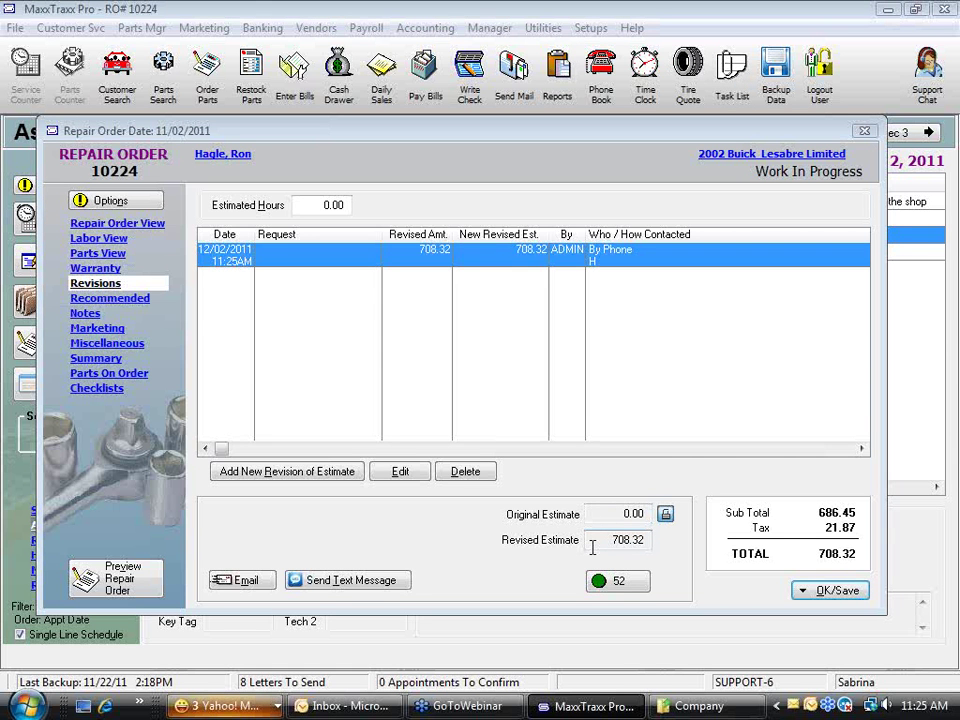
Step: Review the repair order setup's options for when to ask for repair order information and what to ask when opening one
left_click(593, 30)
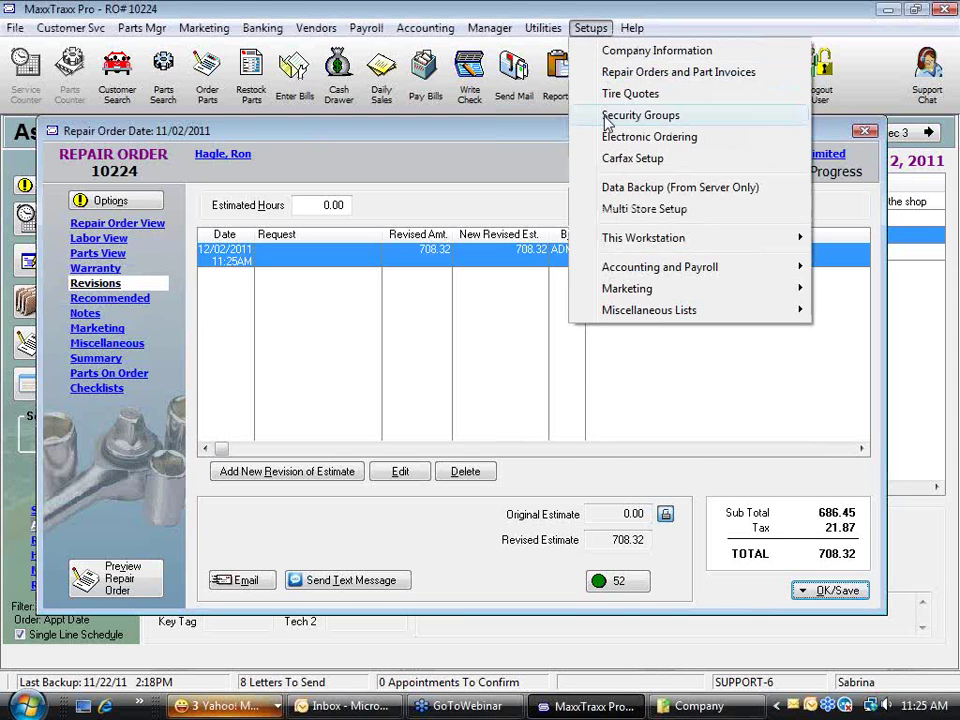
left_click(668, 78)
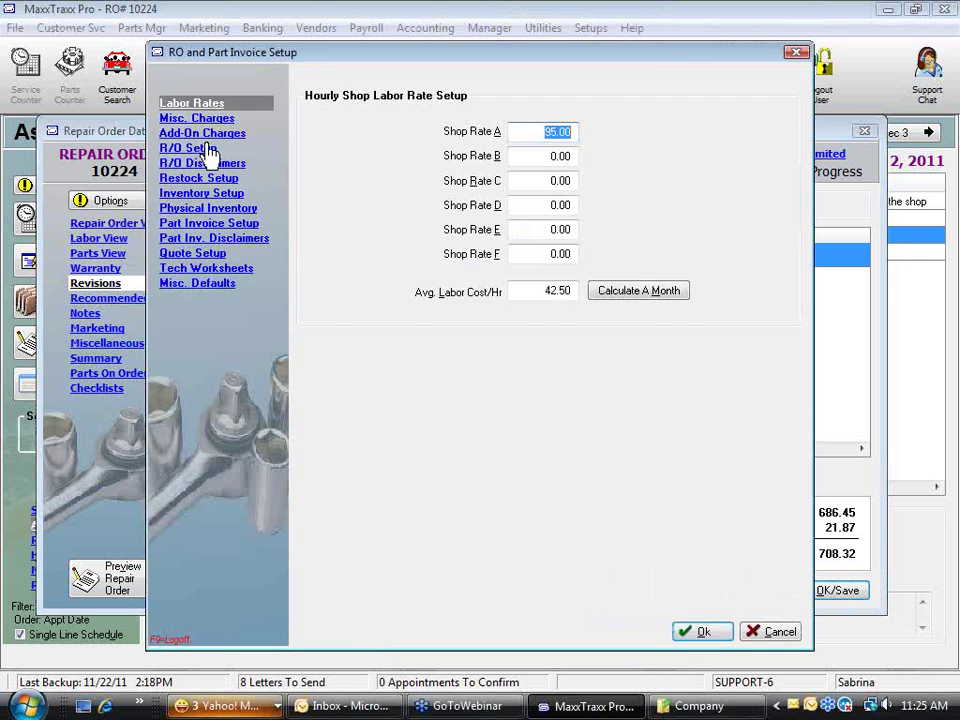
left_click(199, 148)
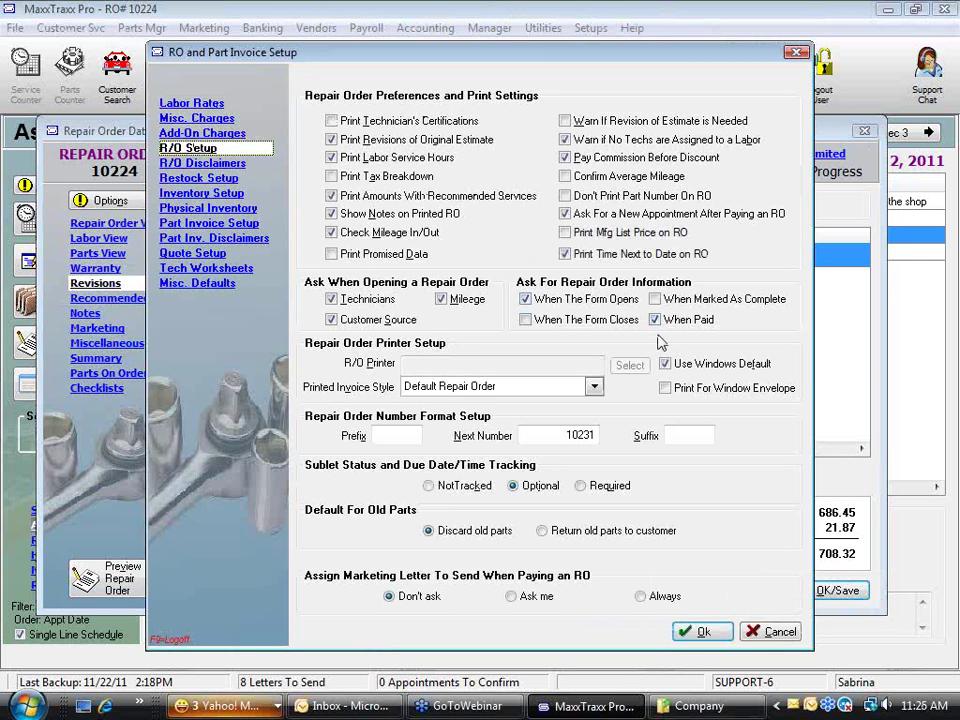
left_click(525, 299)
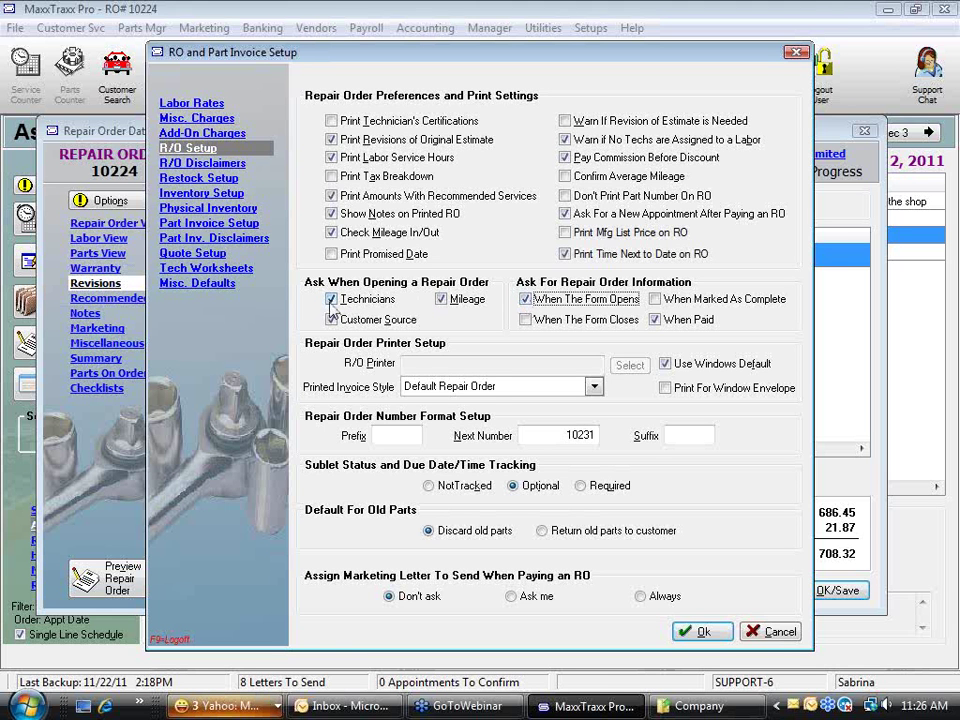
left_click(720, 632)
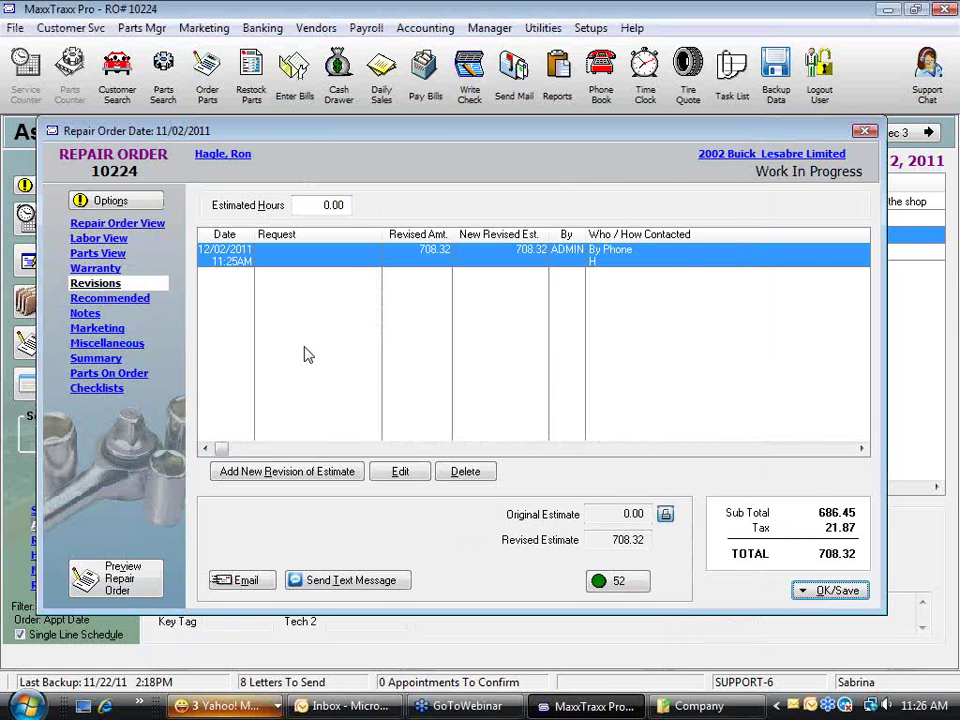
Step: Assign SSC as the service writer in the 2002 Buick Lesabre Limited repair order's miscellaneous details and save the repair order
left_click(125, 222)
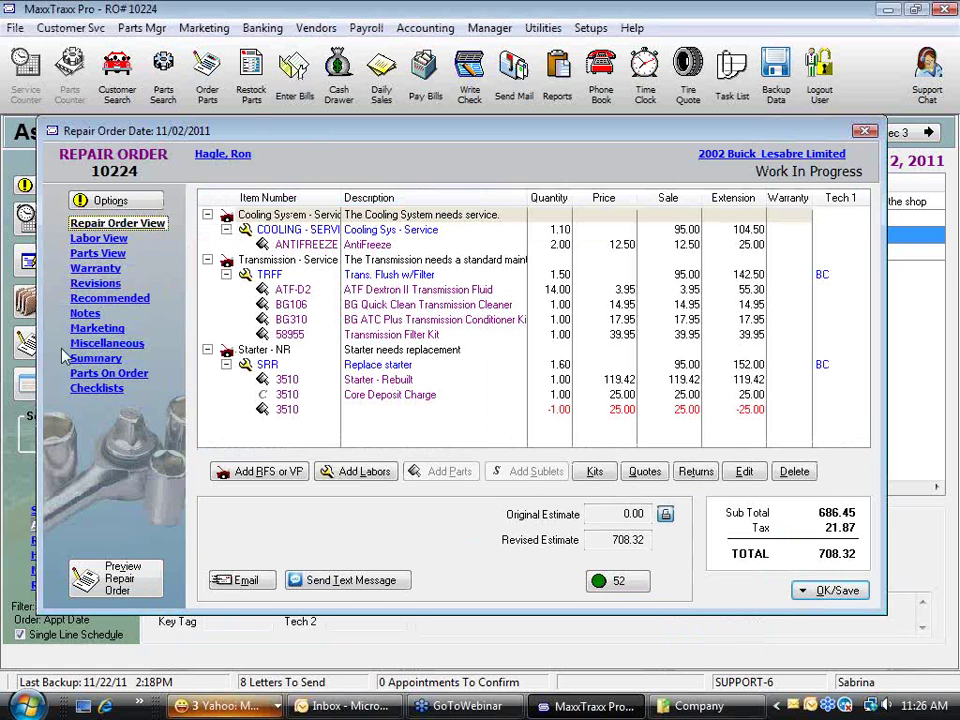
left_click(105, 347)
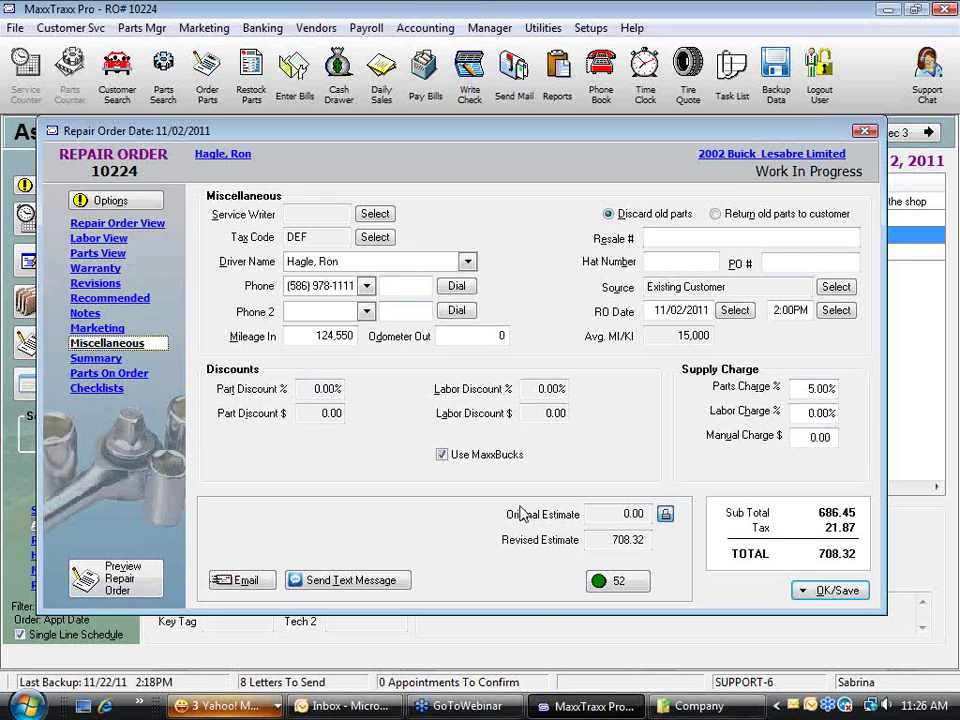
left_click(377, 216)
left_click(350, 367)
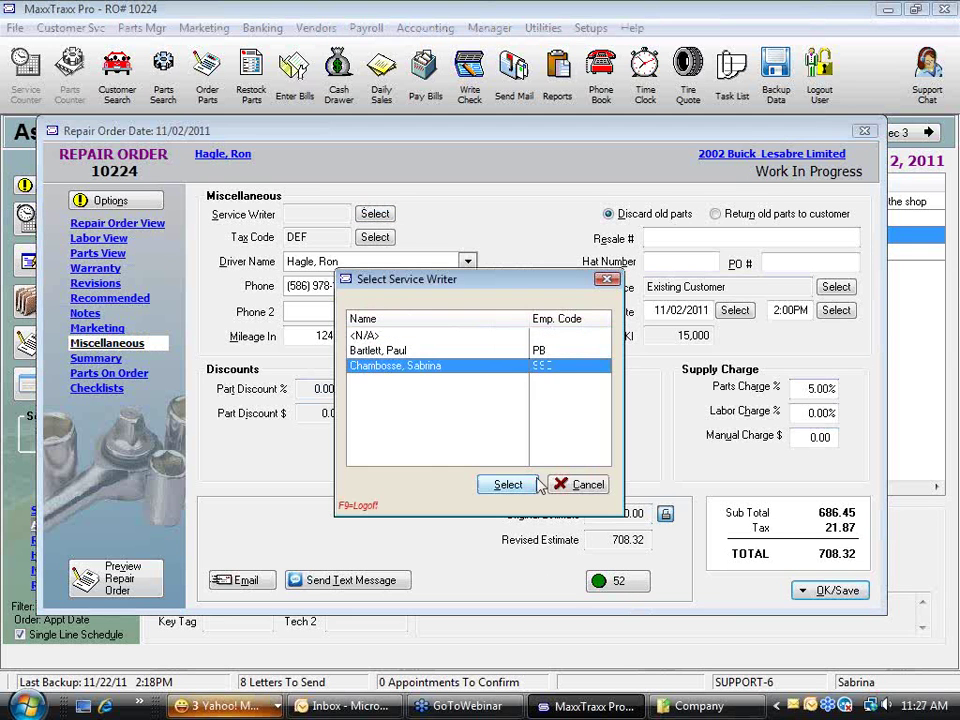
left_click(508, 484)
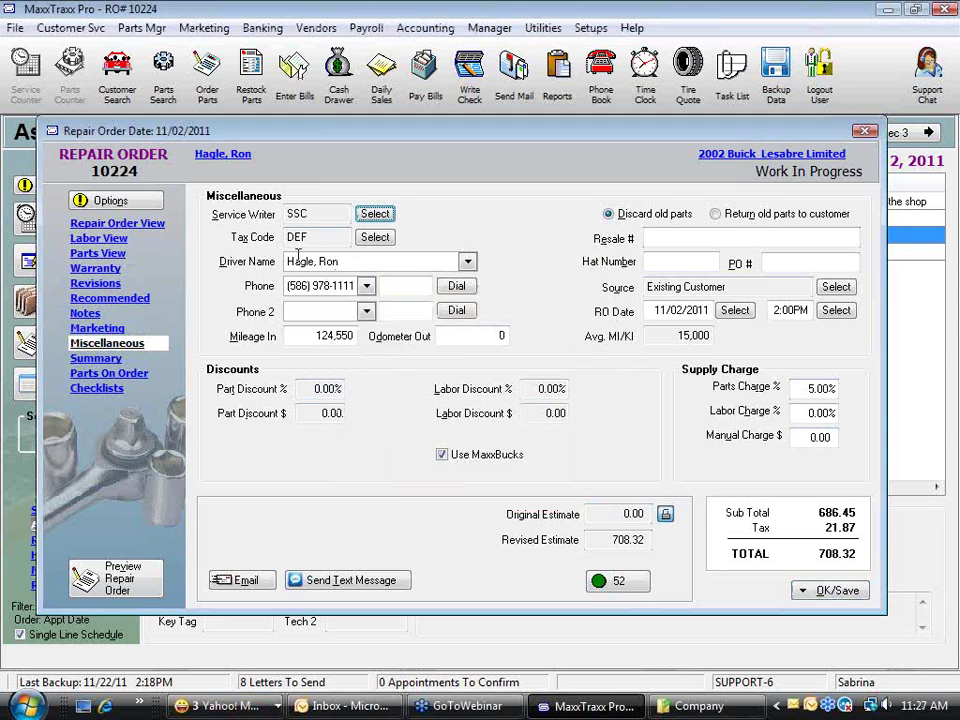
left_click(838, 592)
left_click(620, 422)
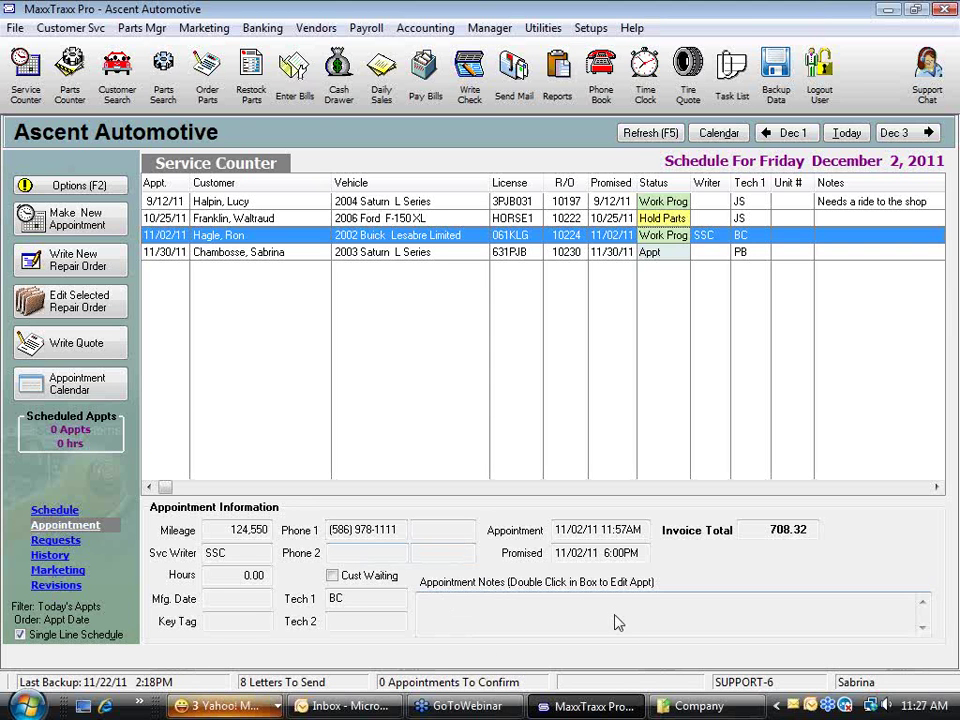
Step: Open the 2002 Buick Lesabre Limited appointment, try PB as Tech 1, set Tech 1 back to BC, and confirm the appointment
left_click(638, 624)
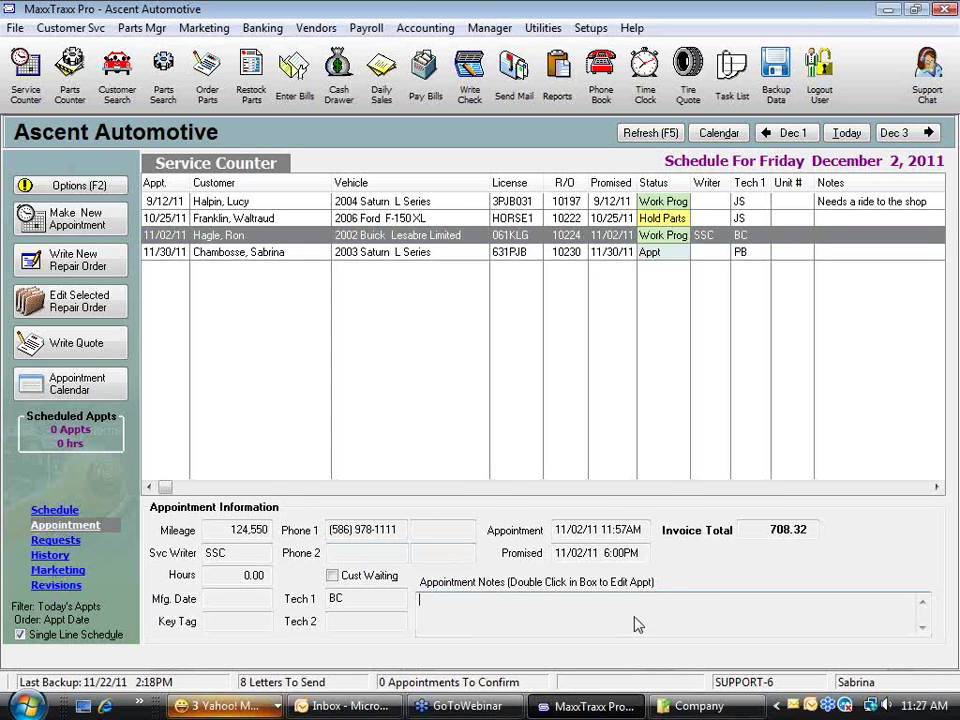
double_click(638, 624)
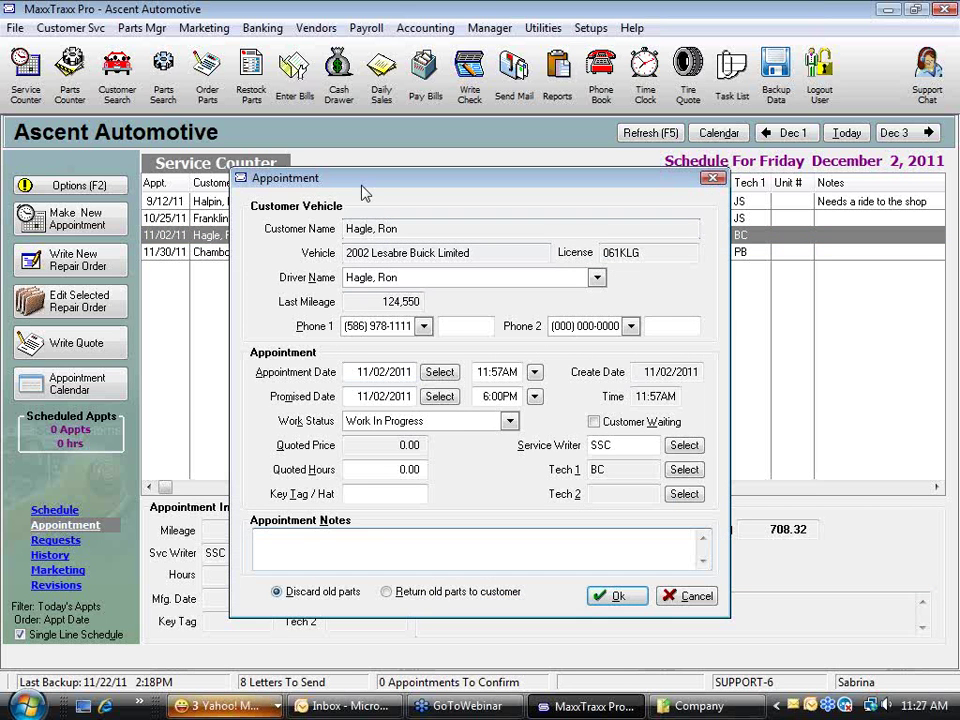
left_click(466, 549)
left_click(683, 469)
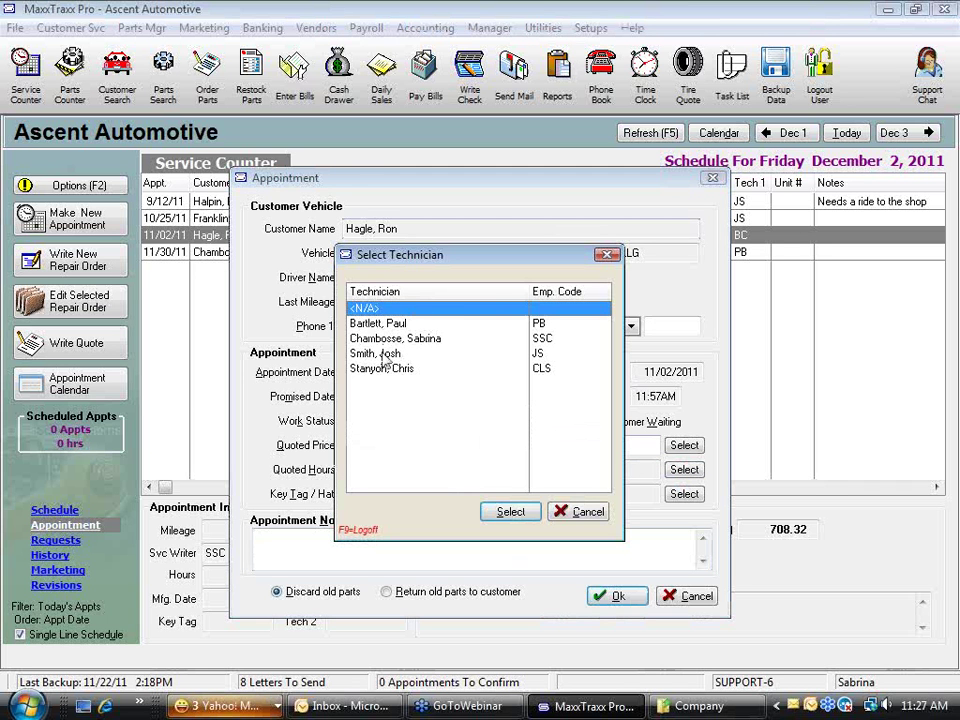
double_click(375, 323)
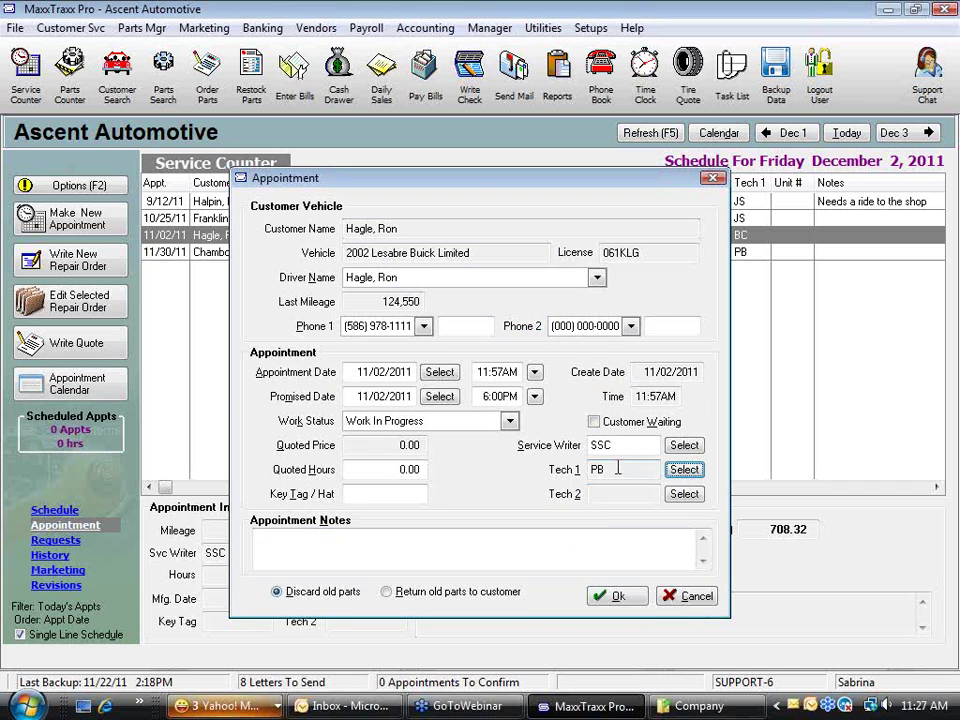
left_click(684, 493)
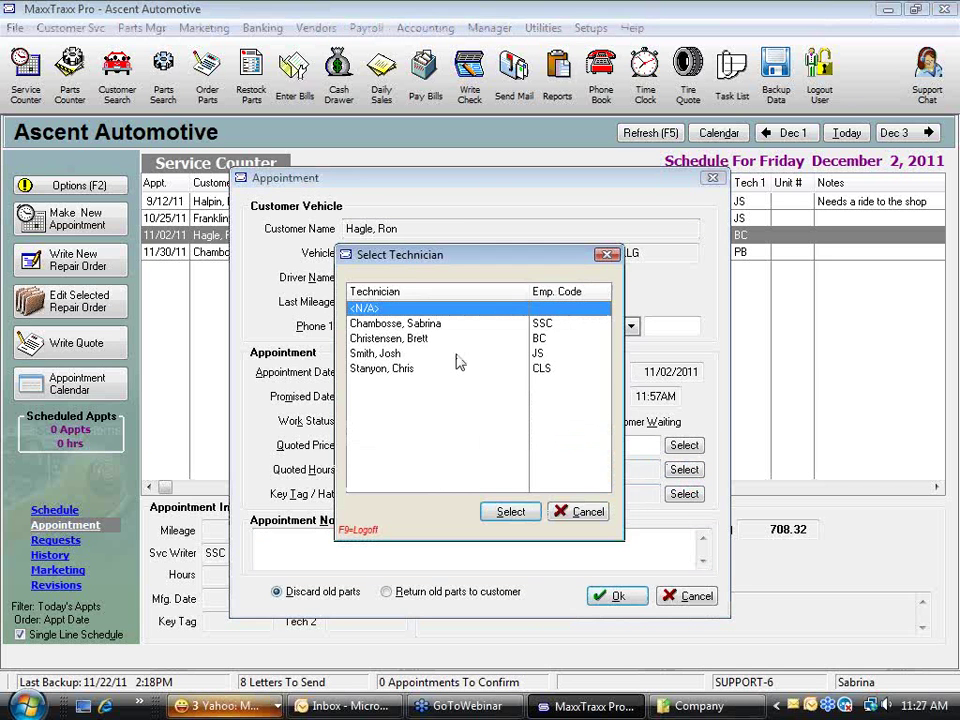
double_click(404, 340)
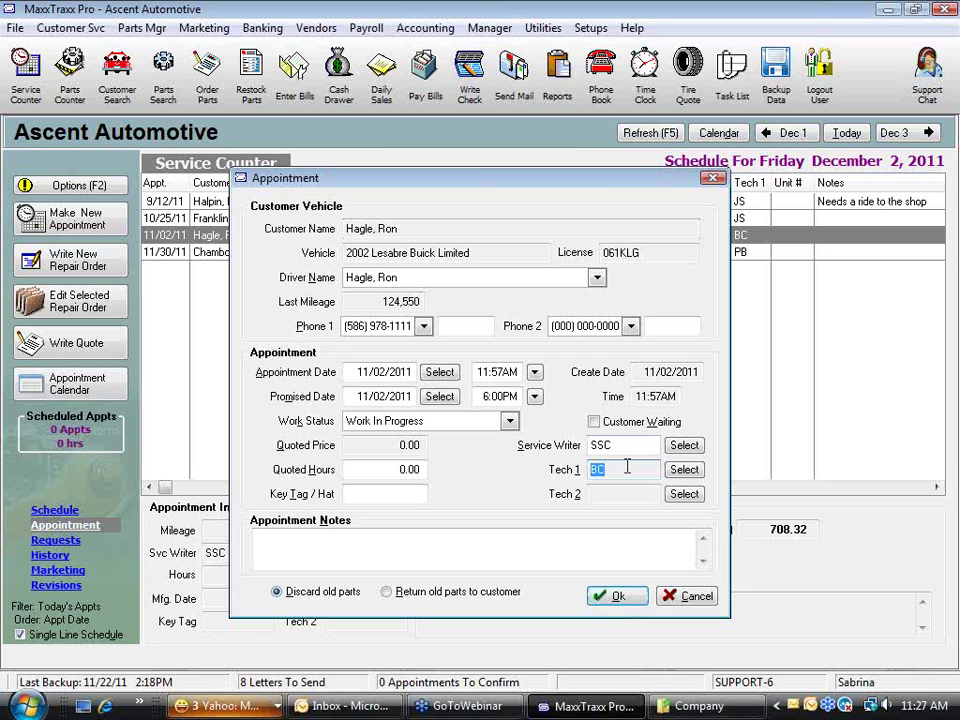
left_click(624, 598)
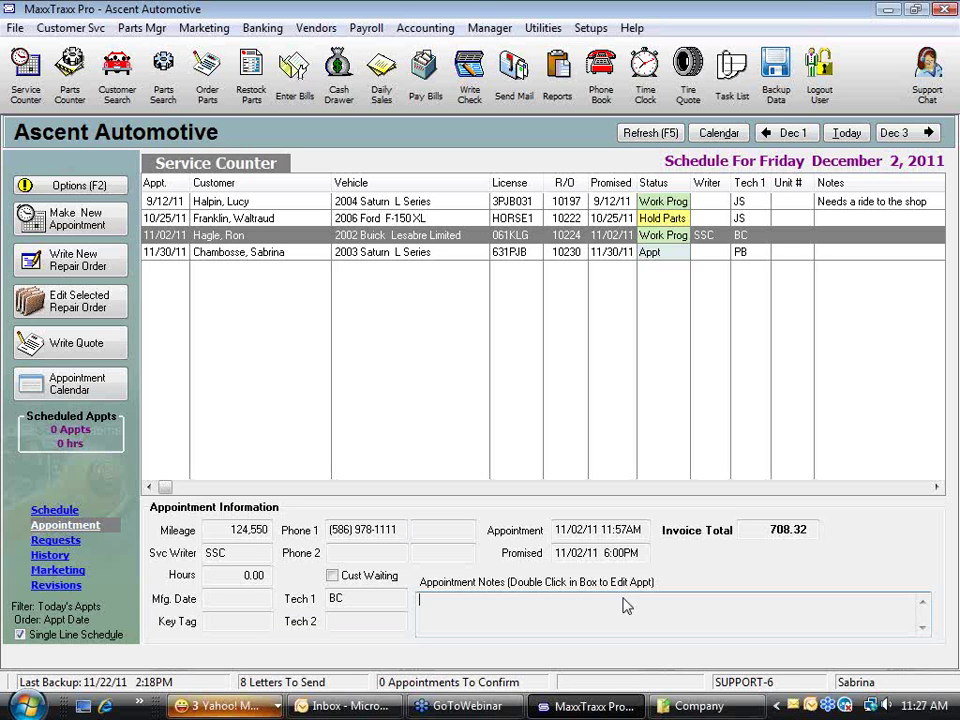
Step: Review the source choices and mileage fields in the repair order's miscellaneous details, reselect Existing Customer, and close the repair order
left_click(433, 241)
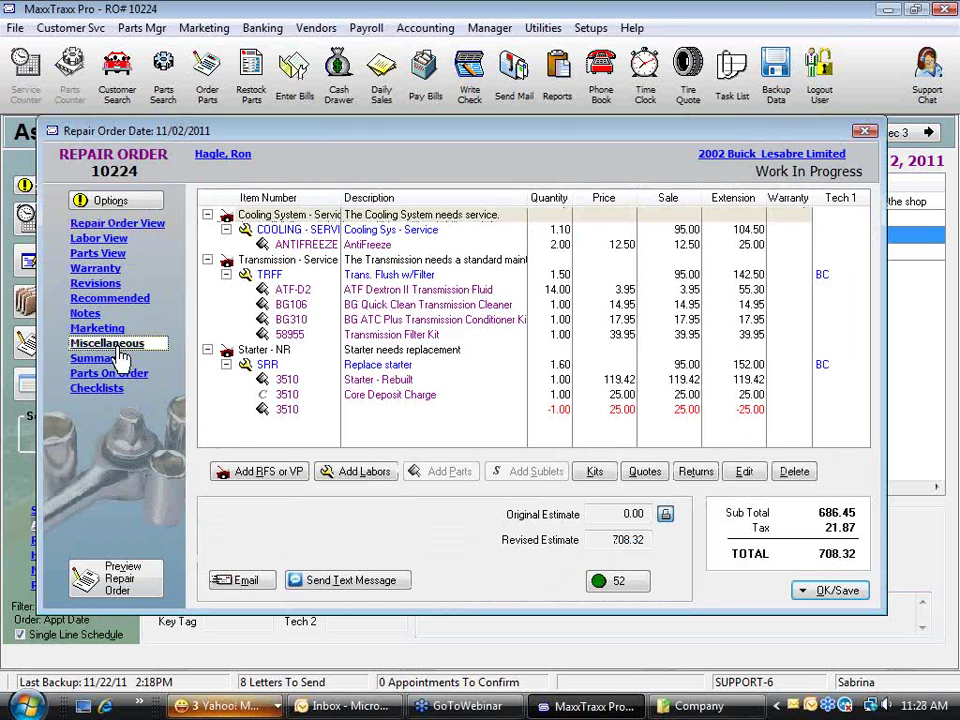
left_click(108, 344)
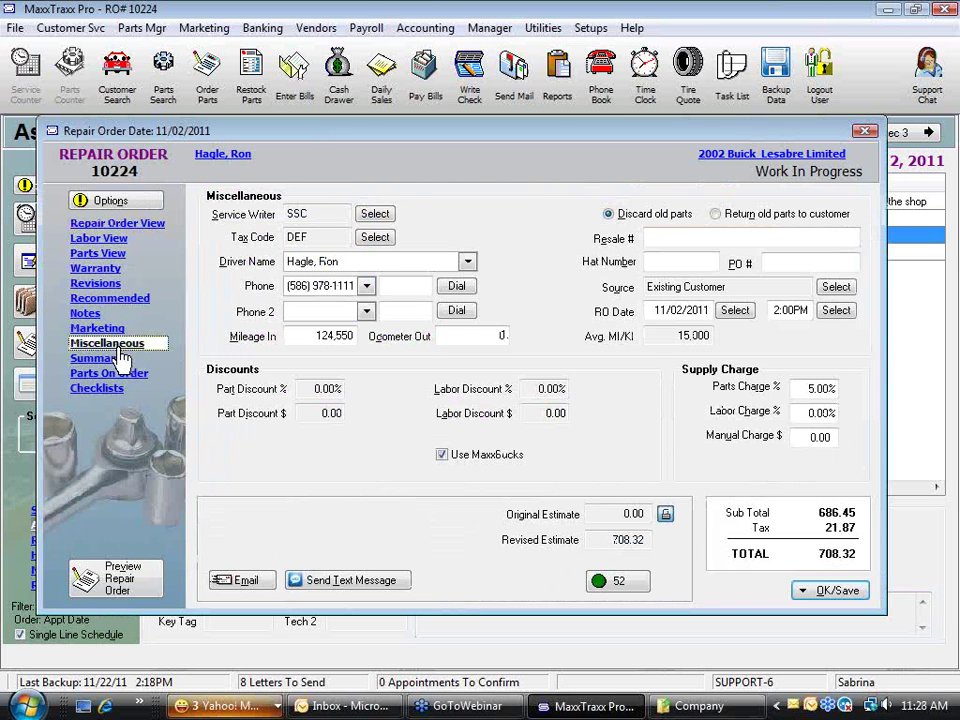
left_click(843, 288)
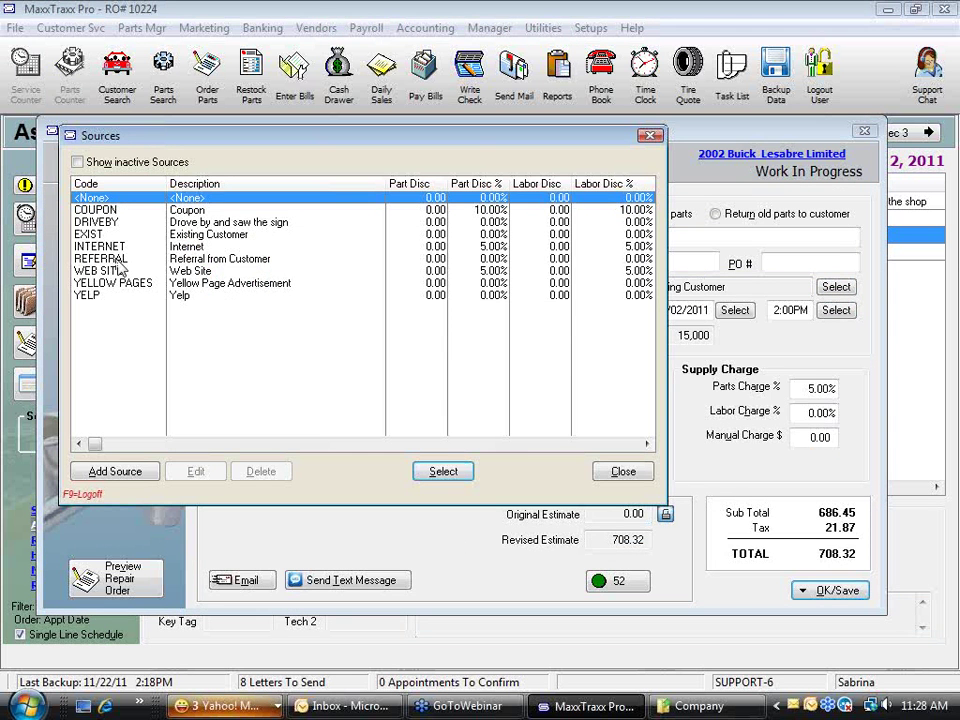
double_click(88, 236)
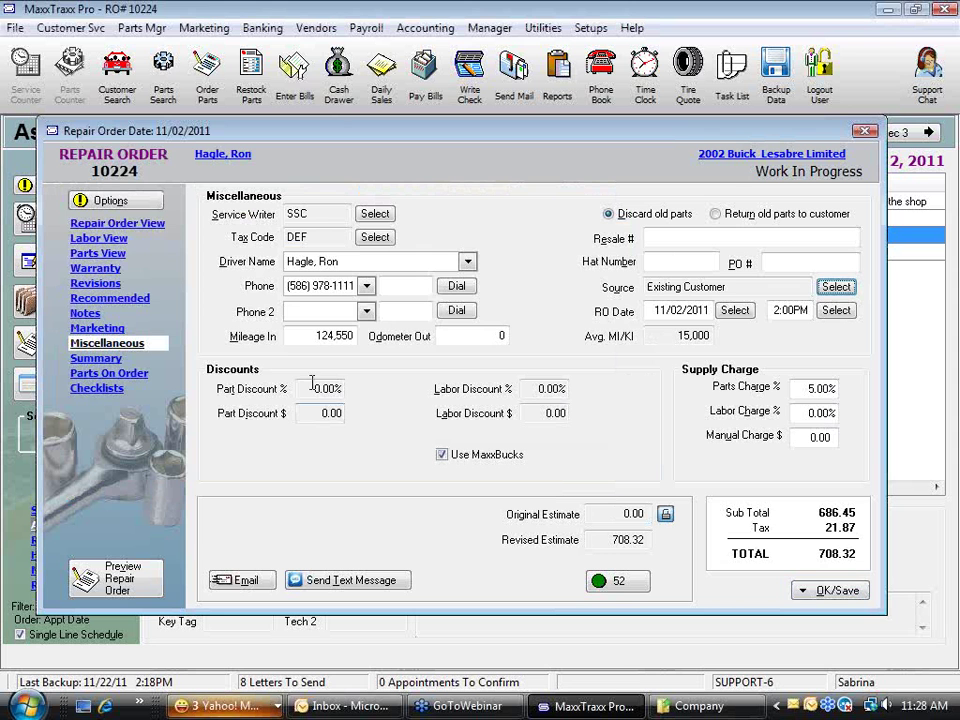
left_click(310, 330)
left_click(454, 336)
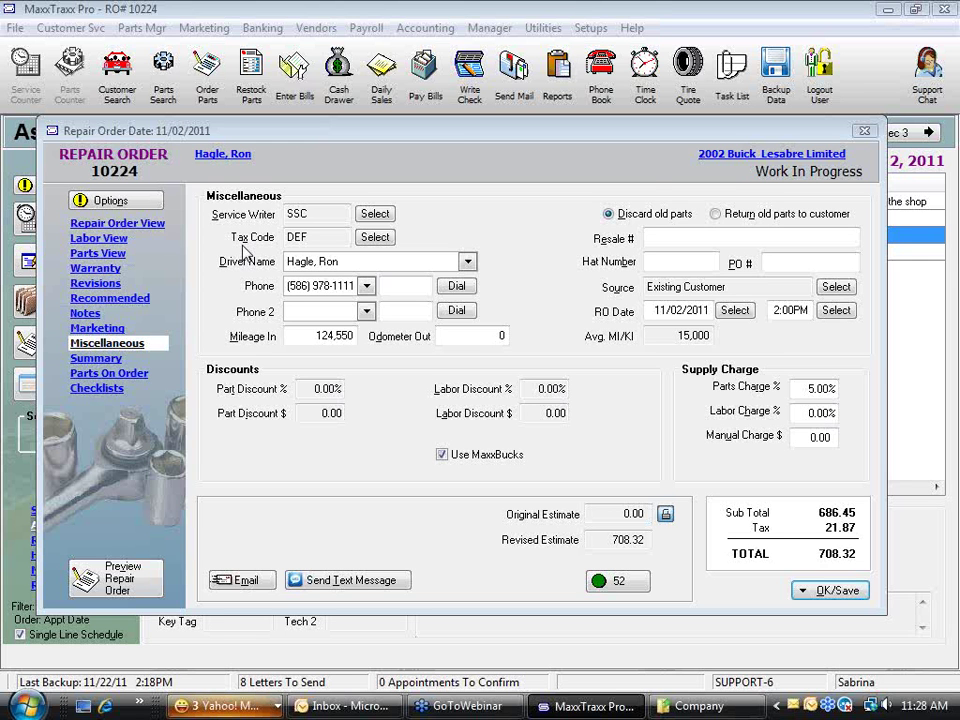
left_click(865, 134)
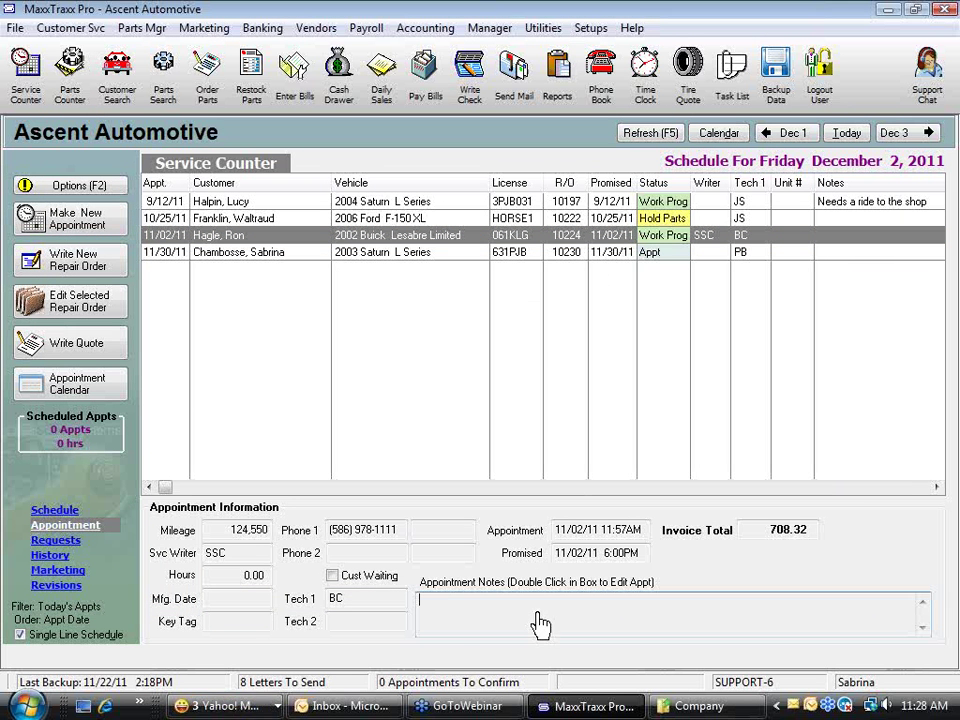
Step: Set the 2002 Buick Lesabre Limited appointment to return old parts to the customer and confirm the appointment
double_click(466, 617)
left_click(388, 593)
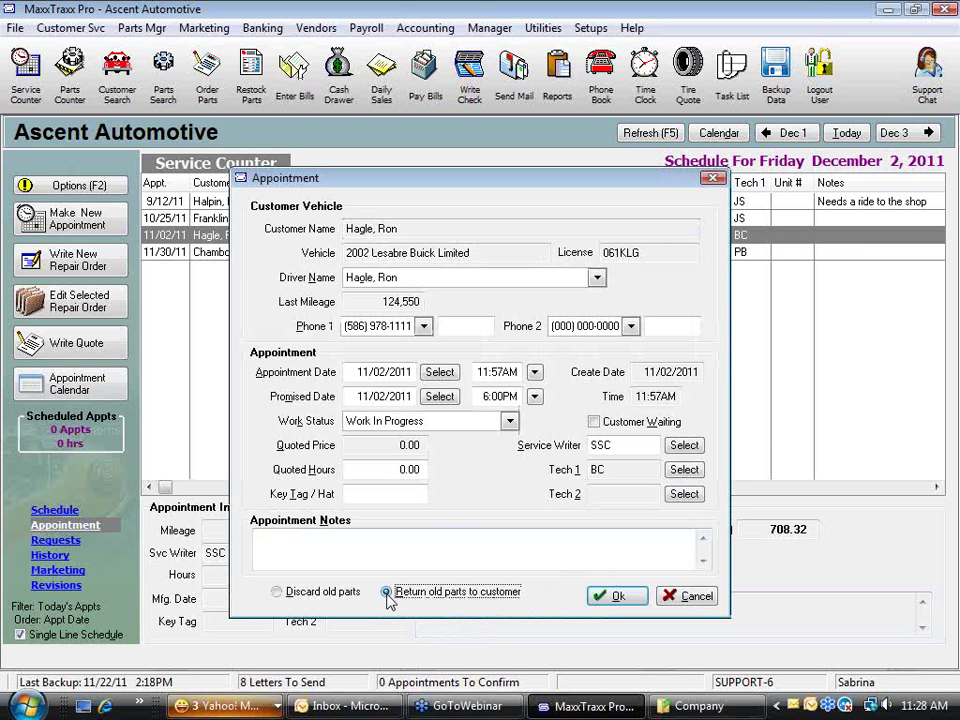
left_click(291, 598)
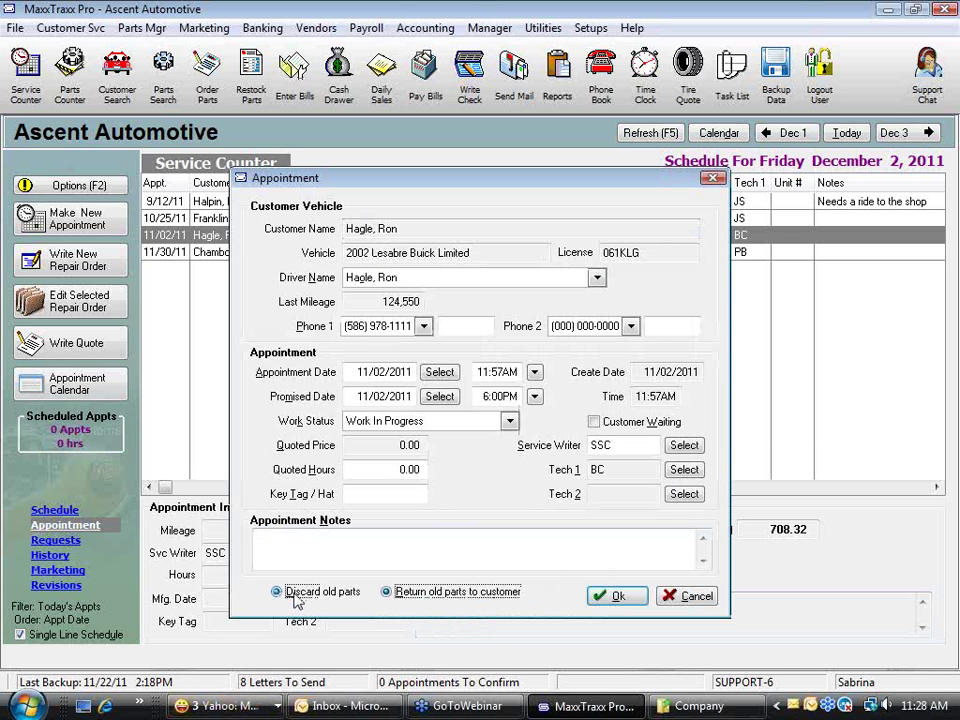
left_click(390, 595)
left_click(277, 592)
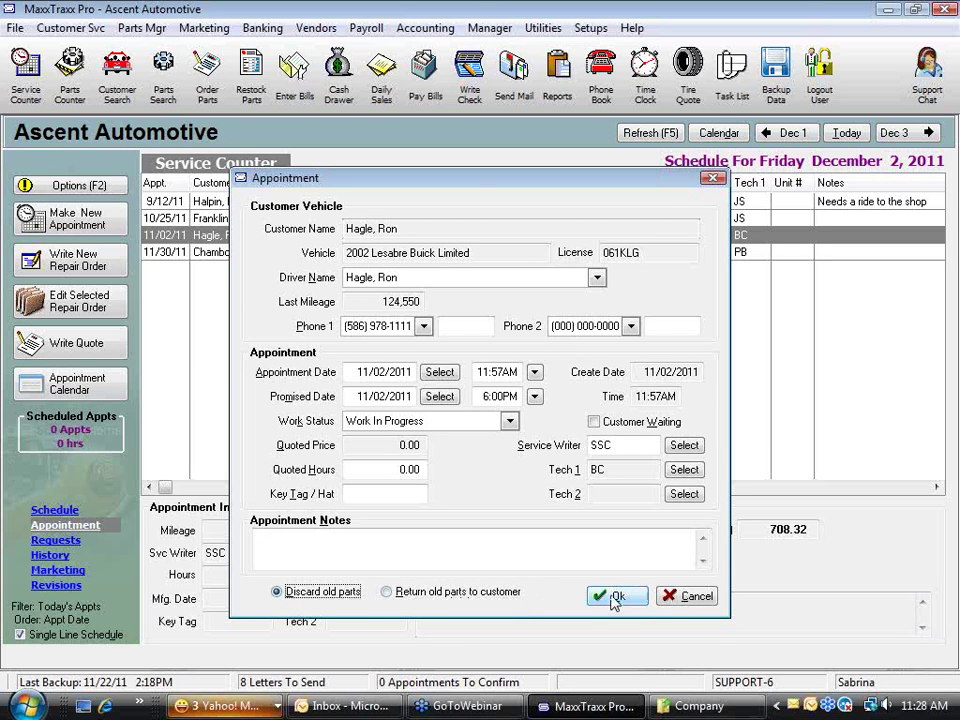
left_click(388, 592)
left_click(612, 596)
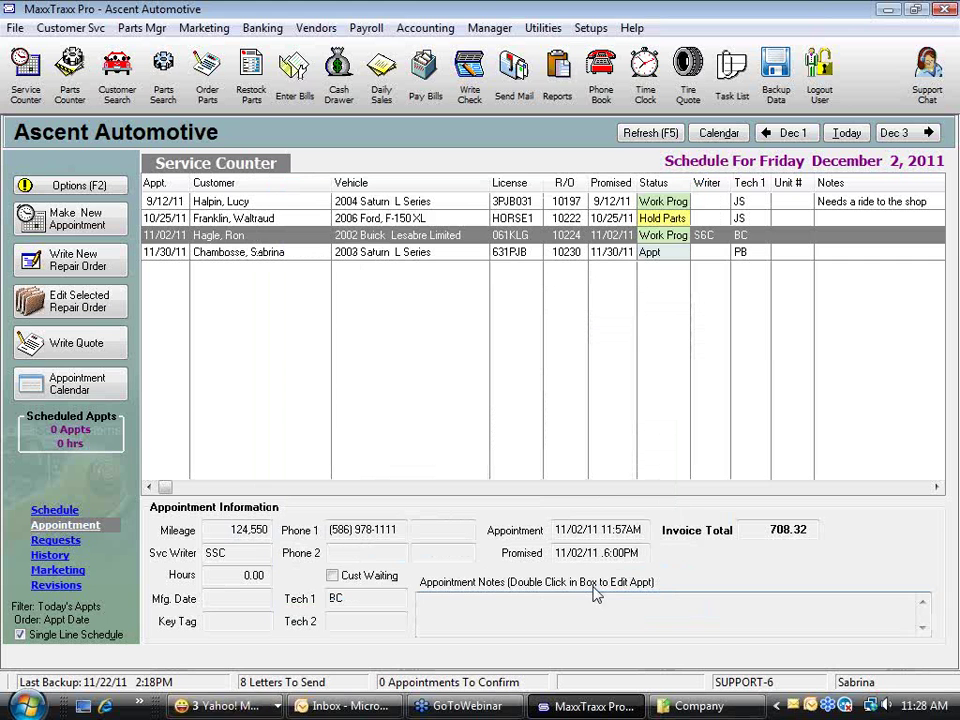
Step: Reopen the 2002 Buick Lesabre Limited repair order and examine the old parts notice on page 2 of its print preview
left_click(388, 238)
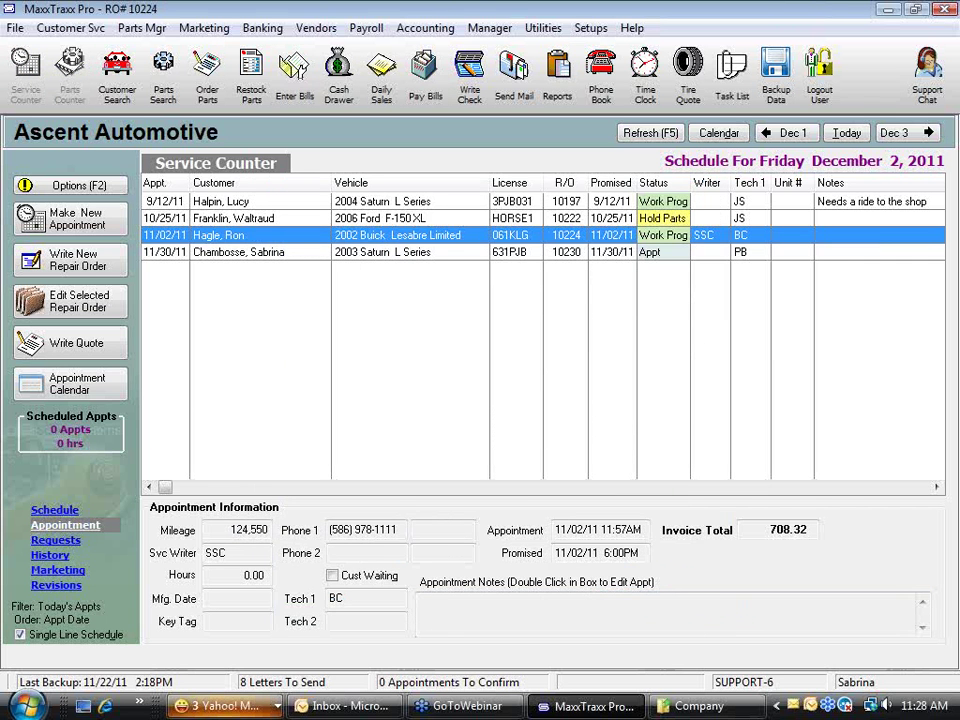
double_click(388, 240)
left_click(117, 576)
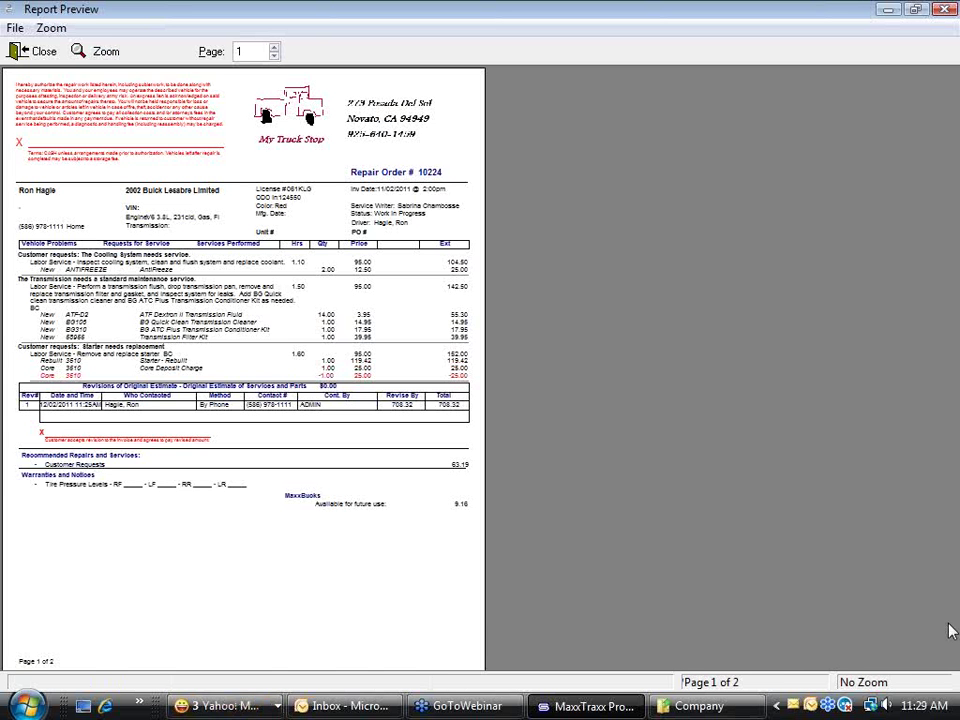
left_click(386, 272)
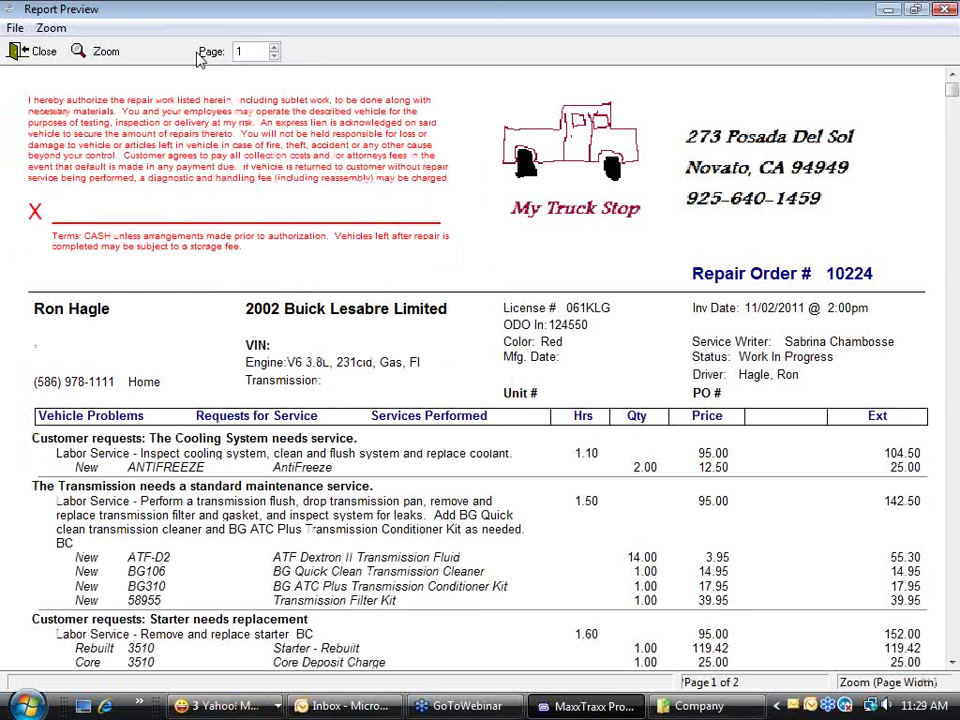
left_click(275, 48)
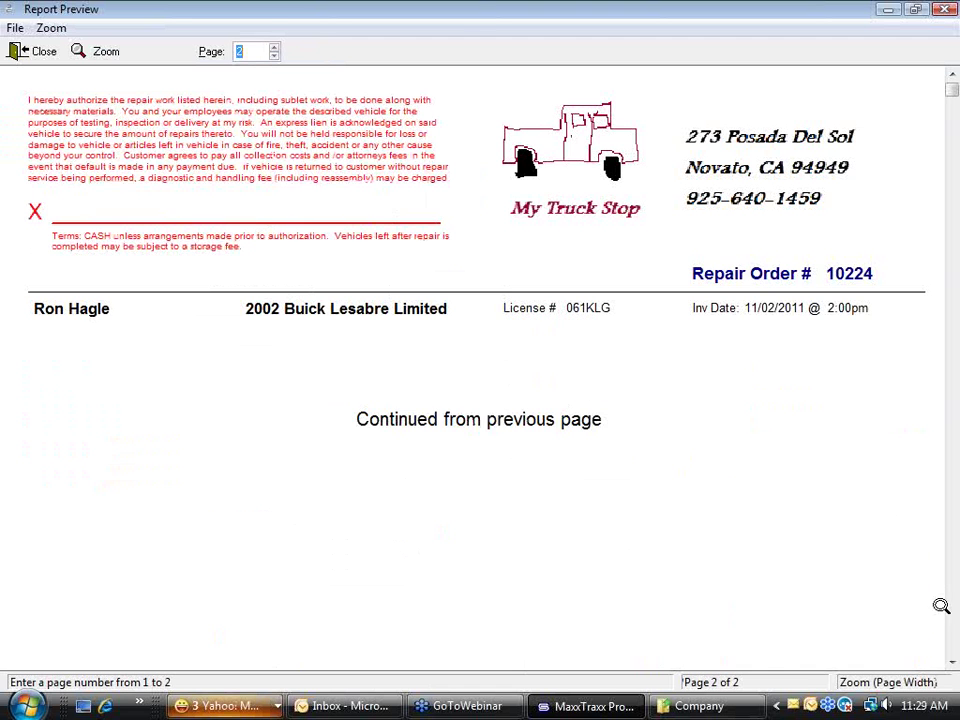
scroll(955, 638, "down", 10)
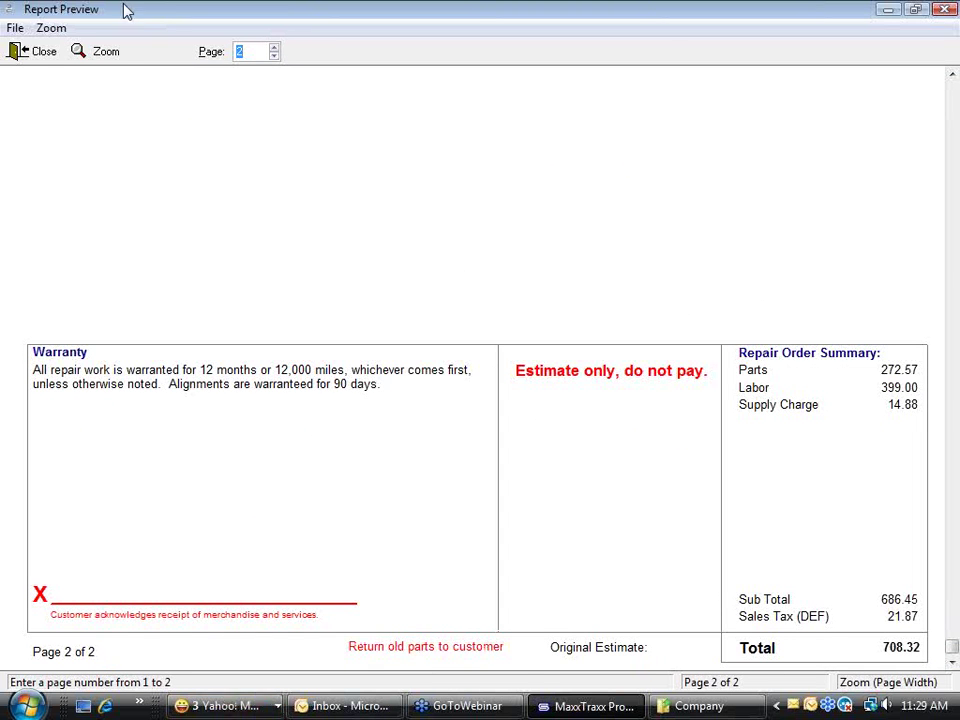
left_click(40, 53)
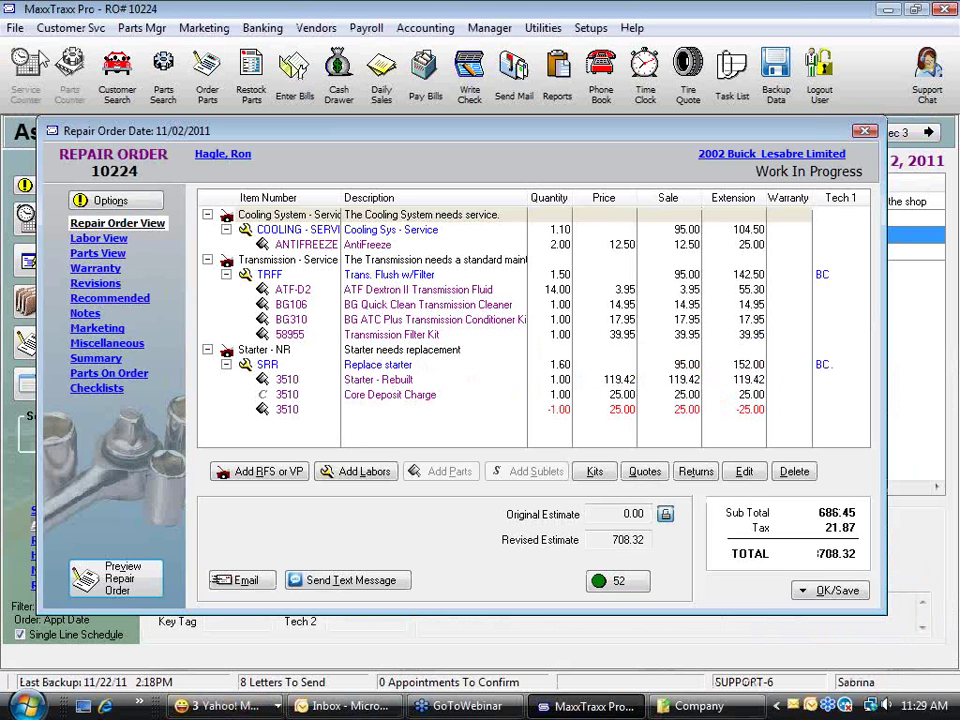
Step: Try Return old parts to customer as the old parts default in the repair order setup, restore Discard old parts, and save the setup
left_click(588, 28)
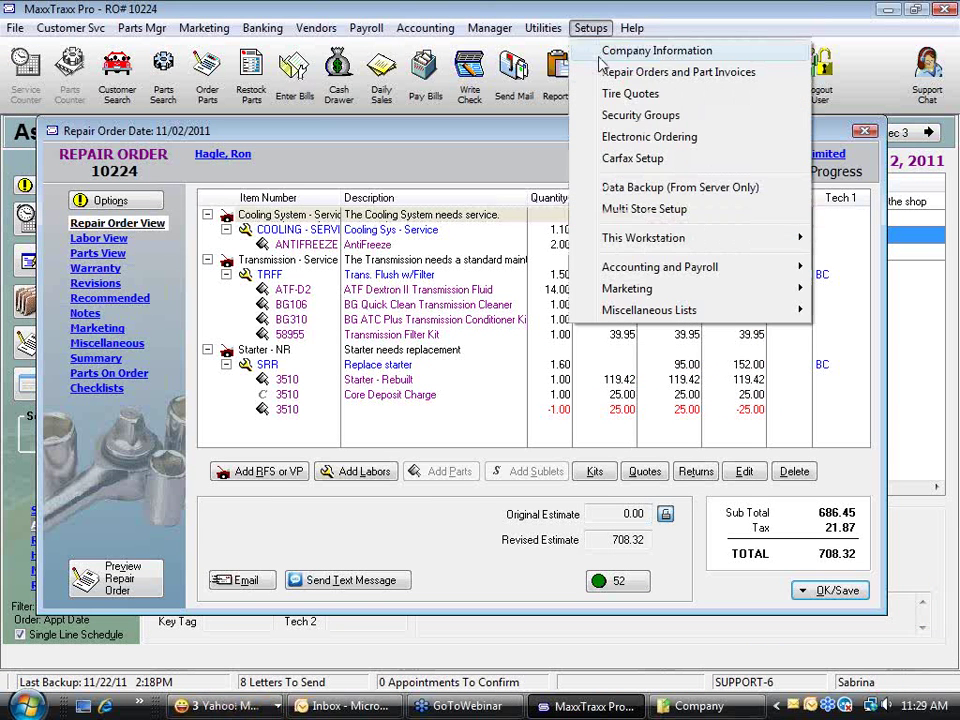
left_click(590, 28)
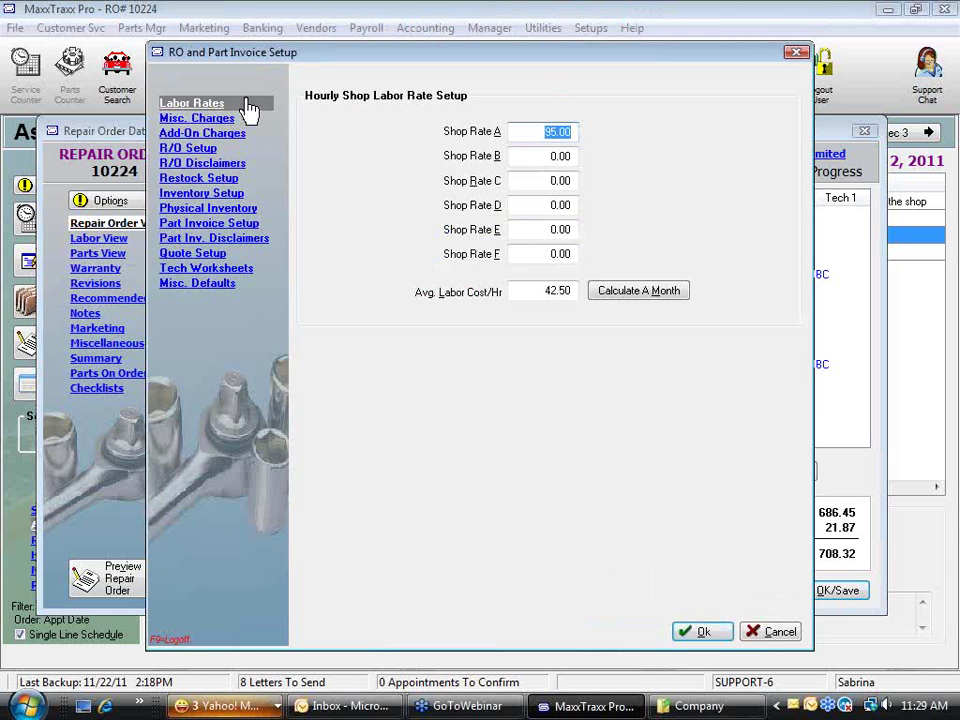
left_click(188, 148)
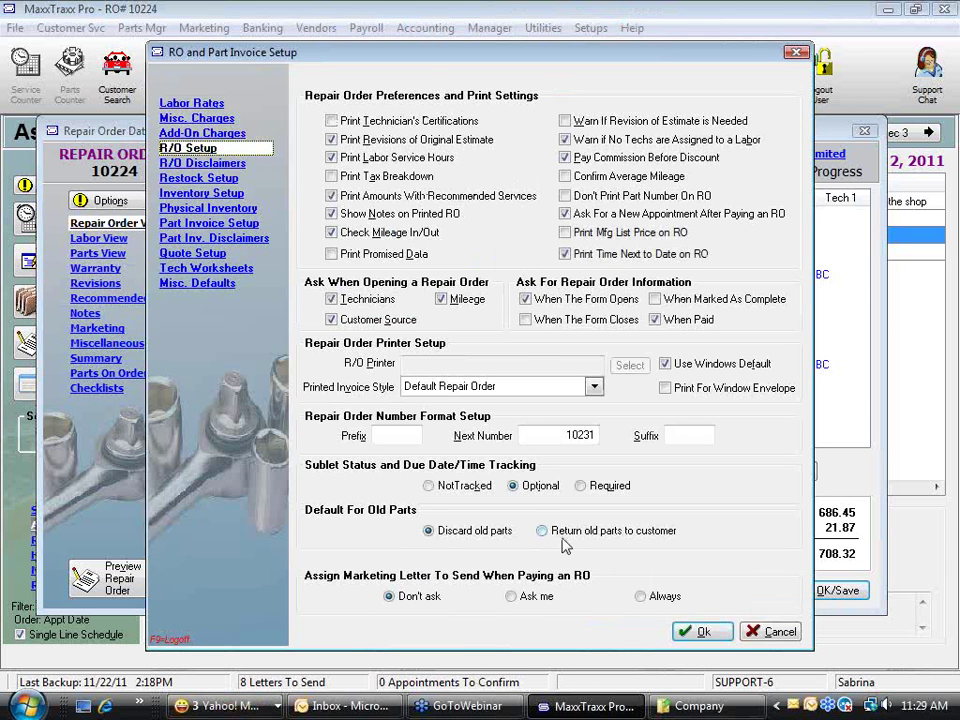
left_click(541, 530)
left_click(428, 531)
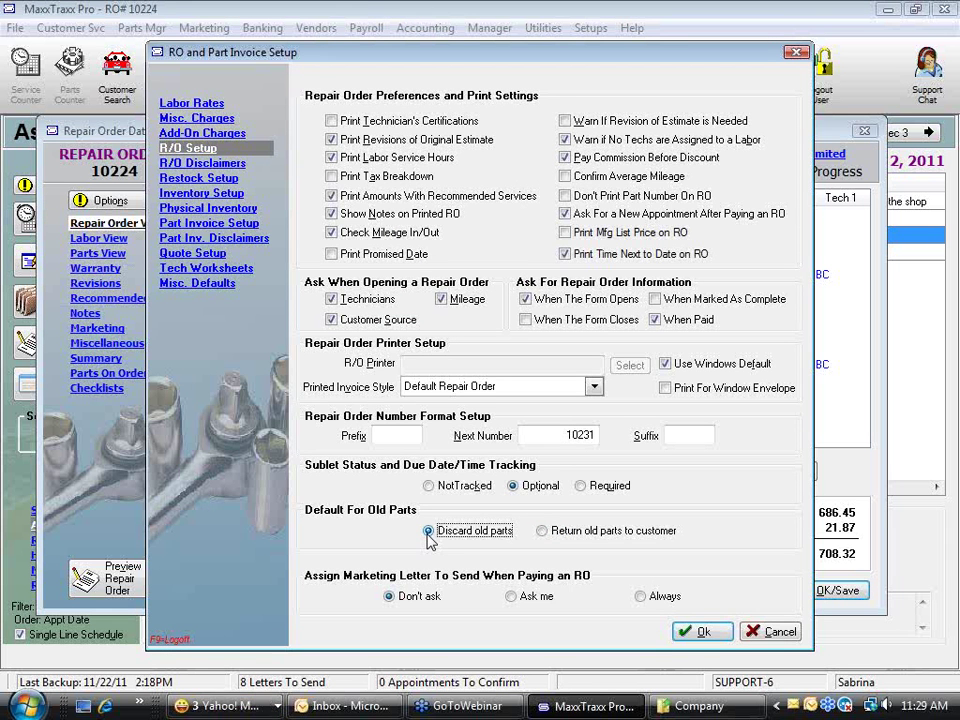
left_click(716, 636)
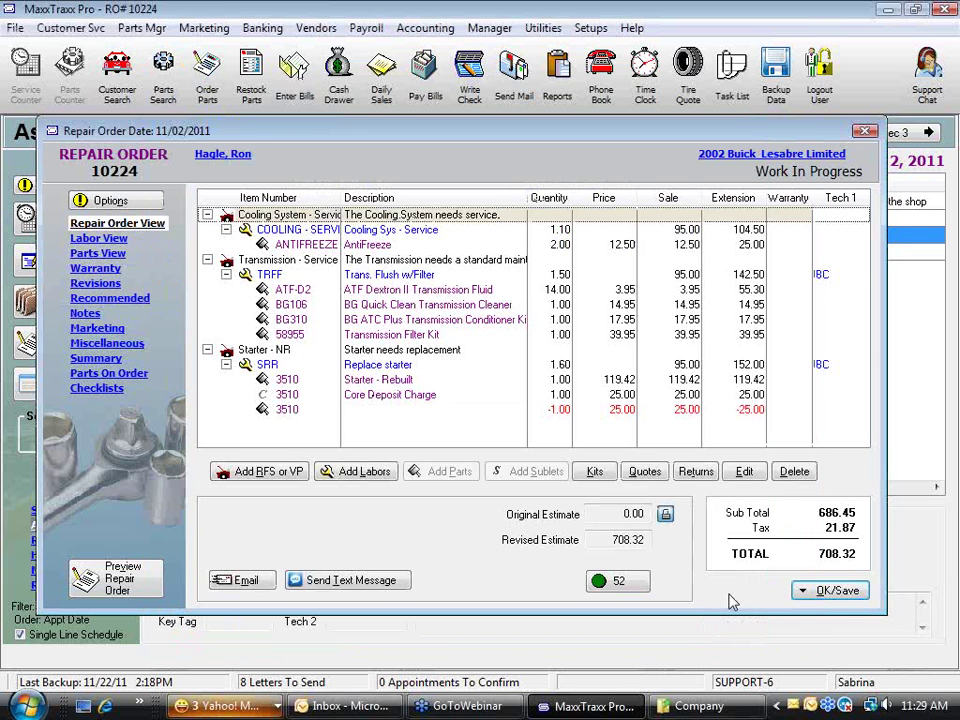
Step: Close the repair order and add the note "Parts coming from Napa at 3 pm 12/2/11 SSC" to the 2002 Buick Lesabre Limited appointment
left_click(846, 598)
left_click(680, 424)
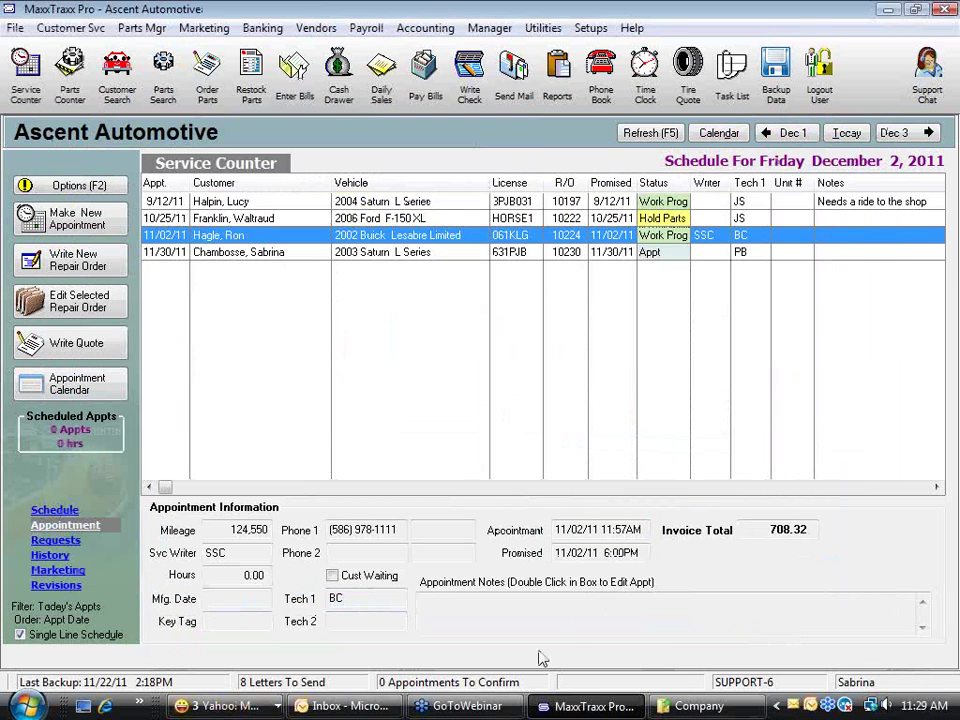
left_click(604, 622)
double_click(604, 622)
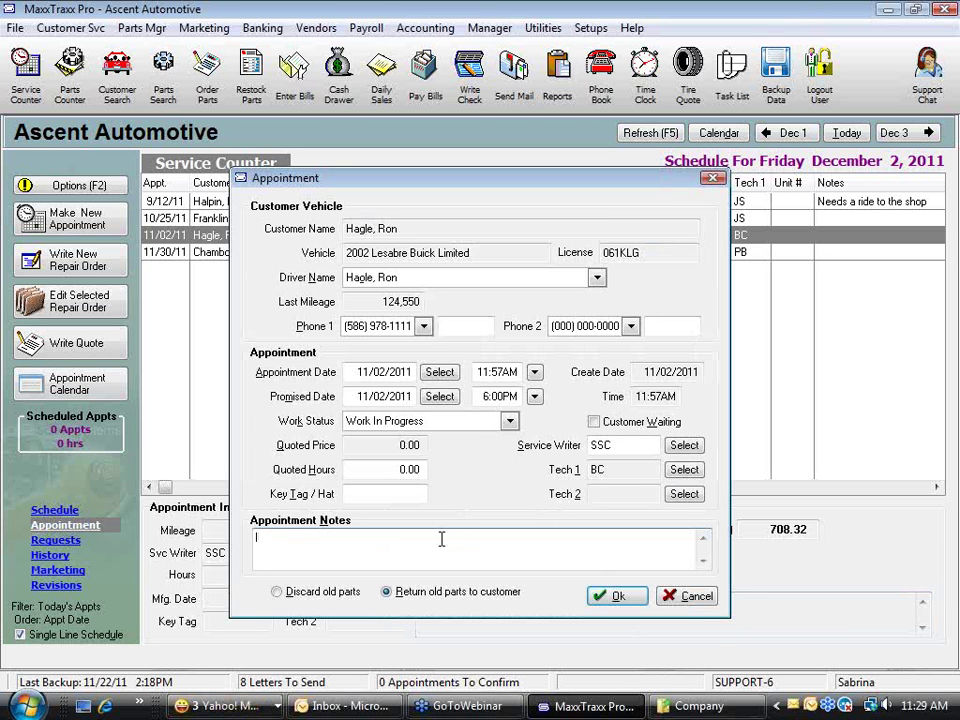
left_click(386, 590)
type("Parts coming from Napa at")
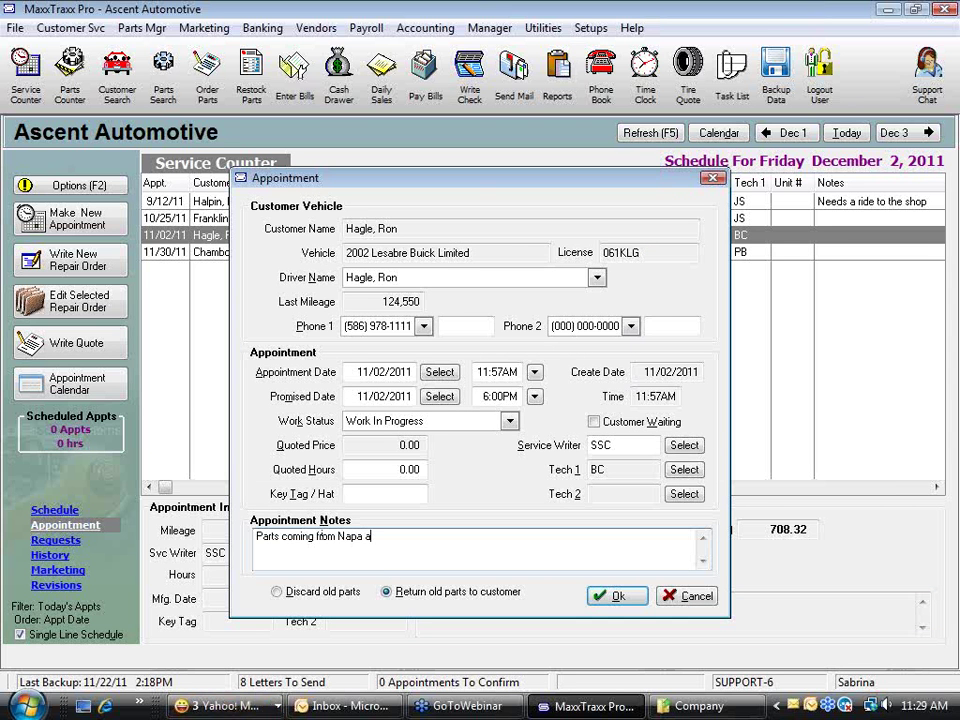
type(" 3 pm 1")
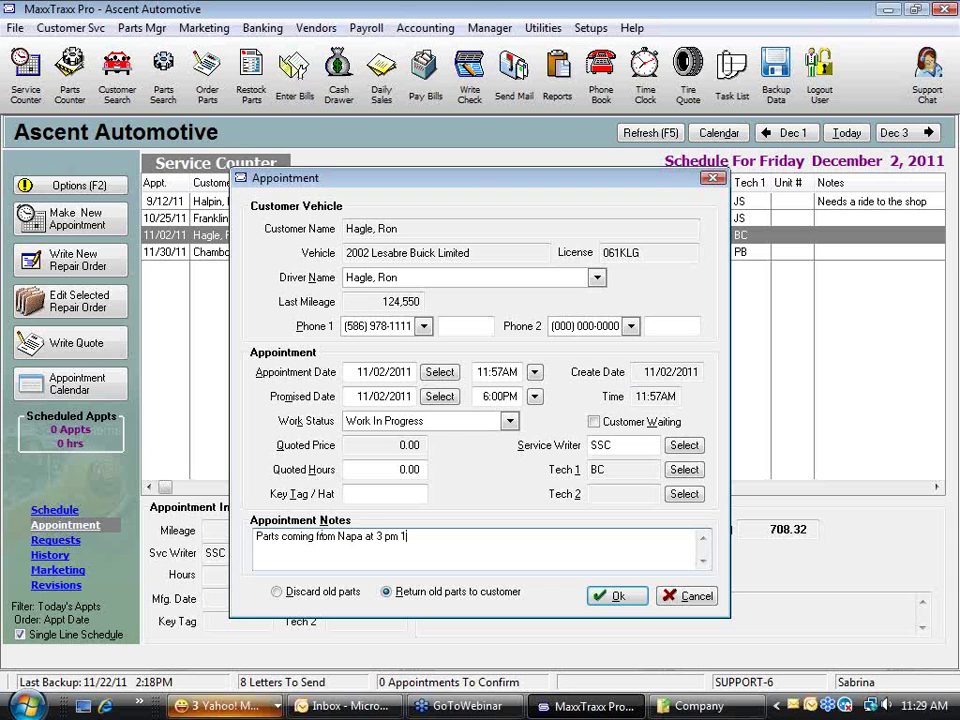
type("2/2/11 SSC:")
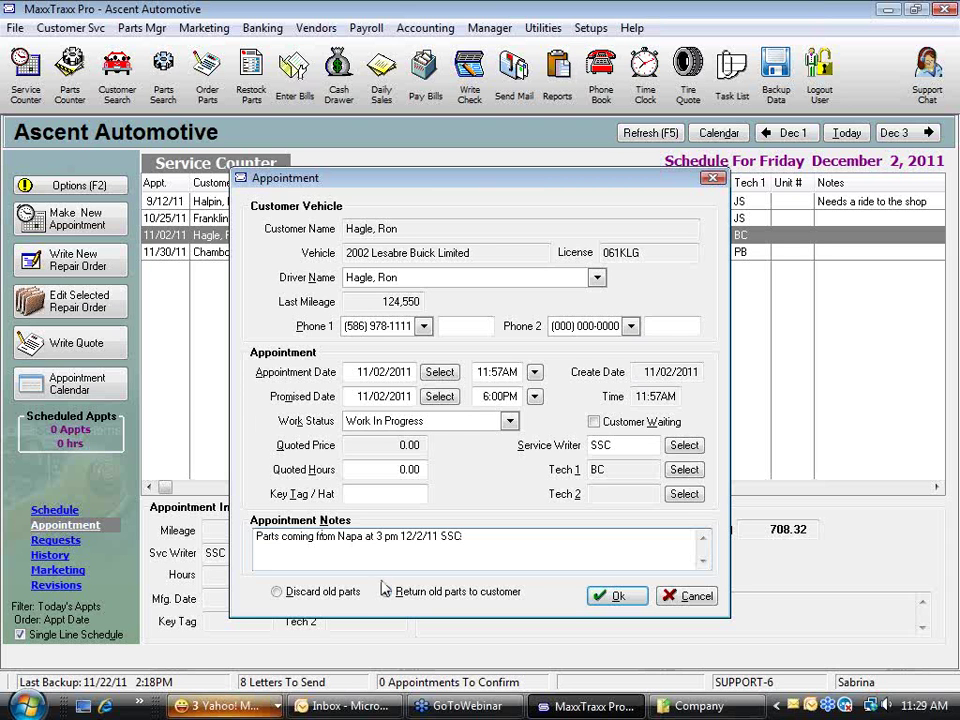
left_click(387, 591)
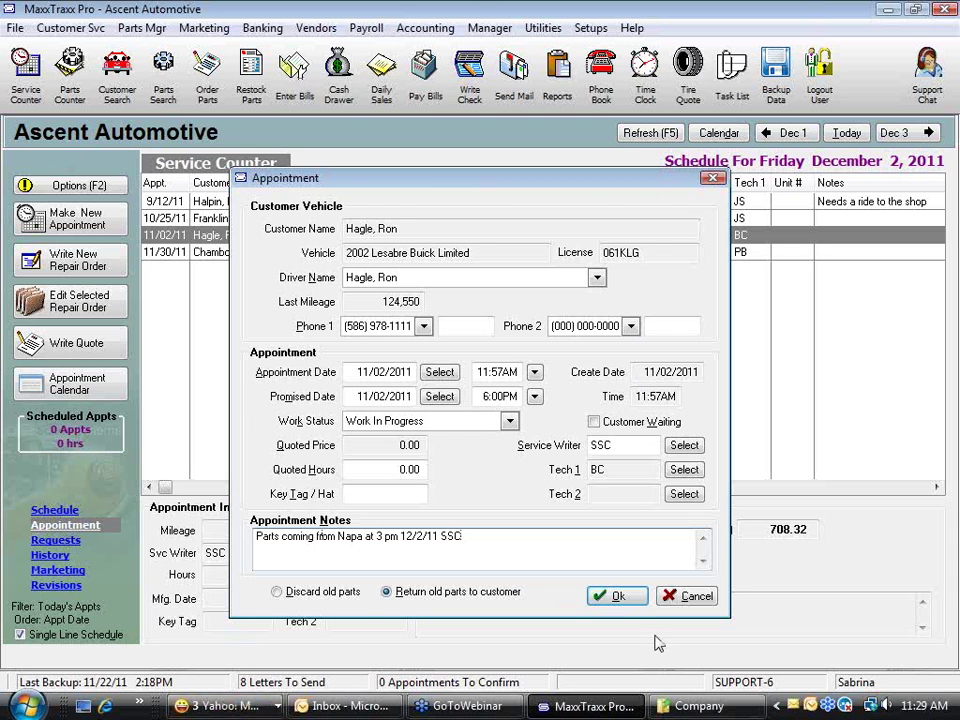
left_click(620, 596)
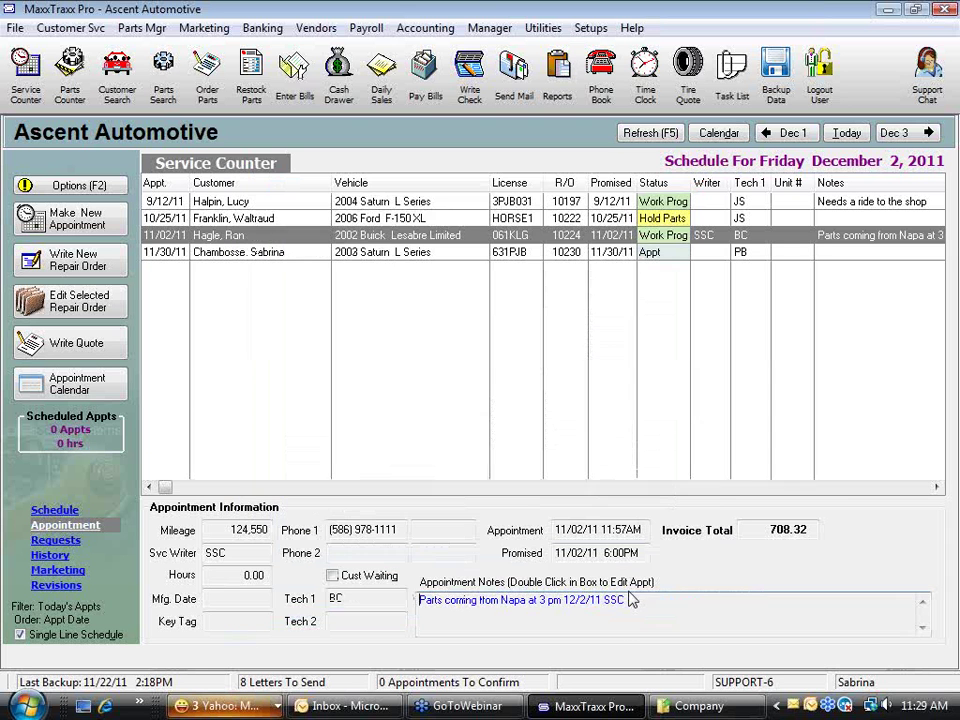
Step: Compare the appointment notes of the 2004 Saturn L Series and 2002 Buick Lesabre Limited entries in the service counter schedule
left_click(430, 238)
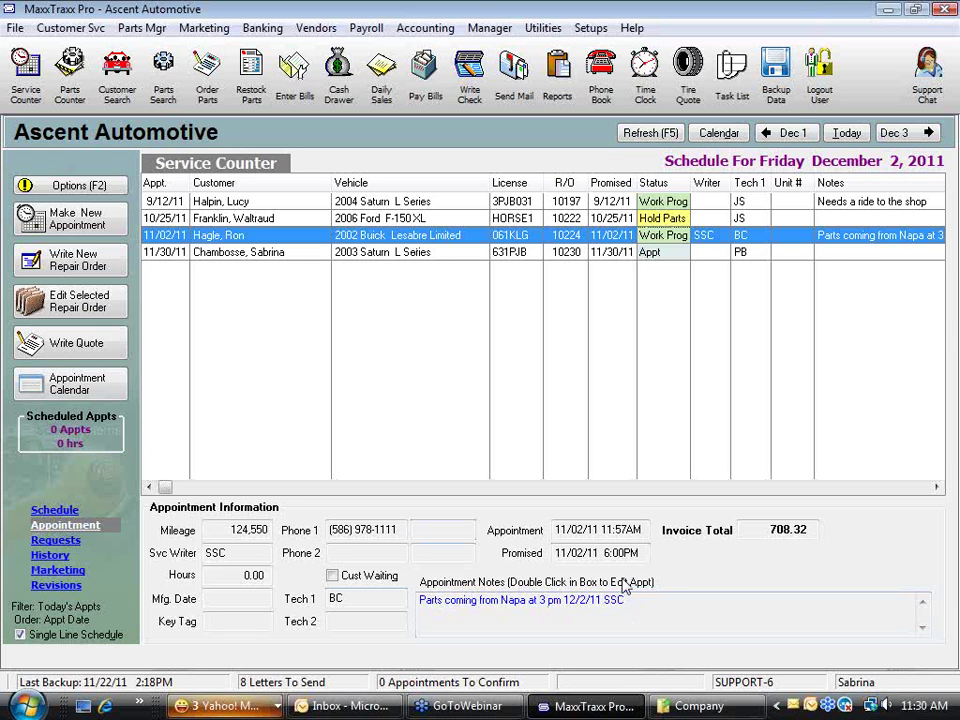
left_click(900, 204)
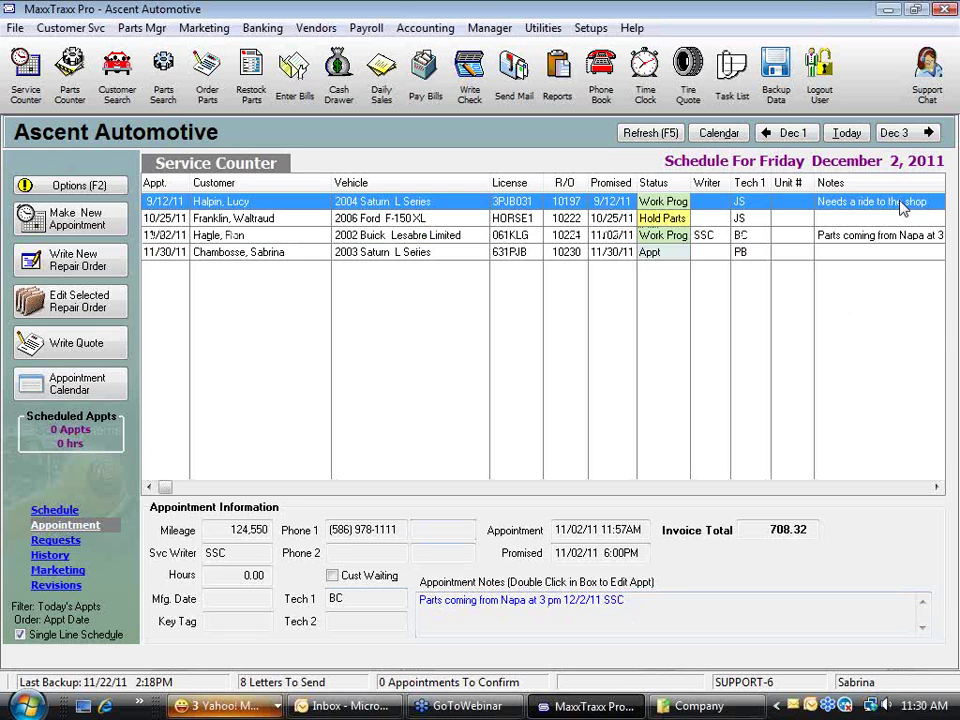
left_click(900, 237)
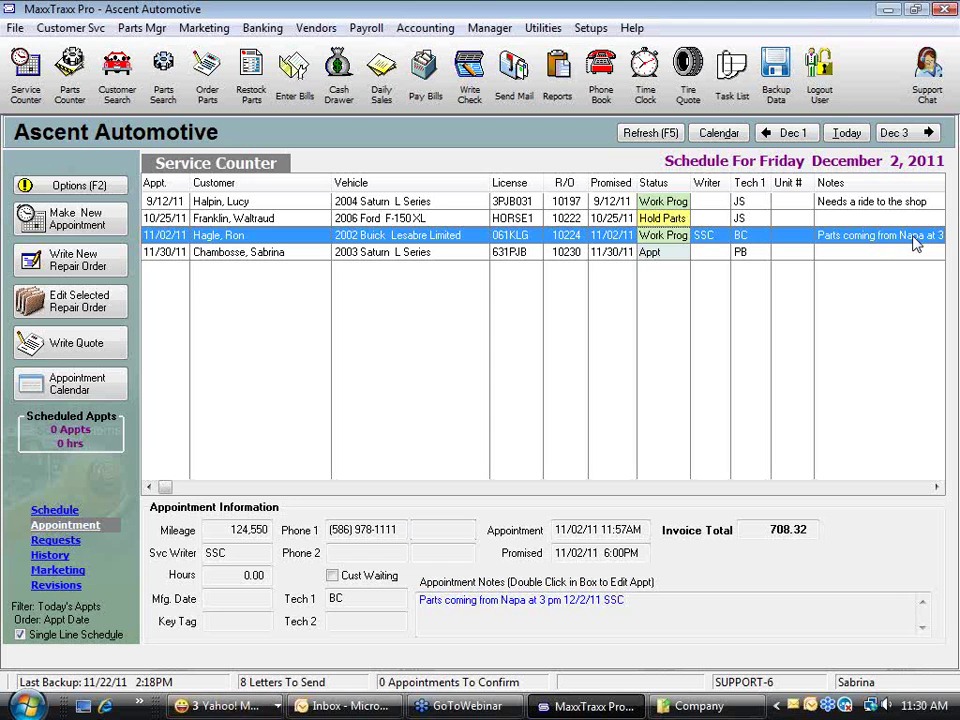
left_click(647, 616)
key("ctrl+a")
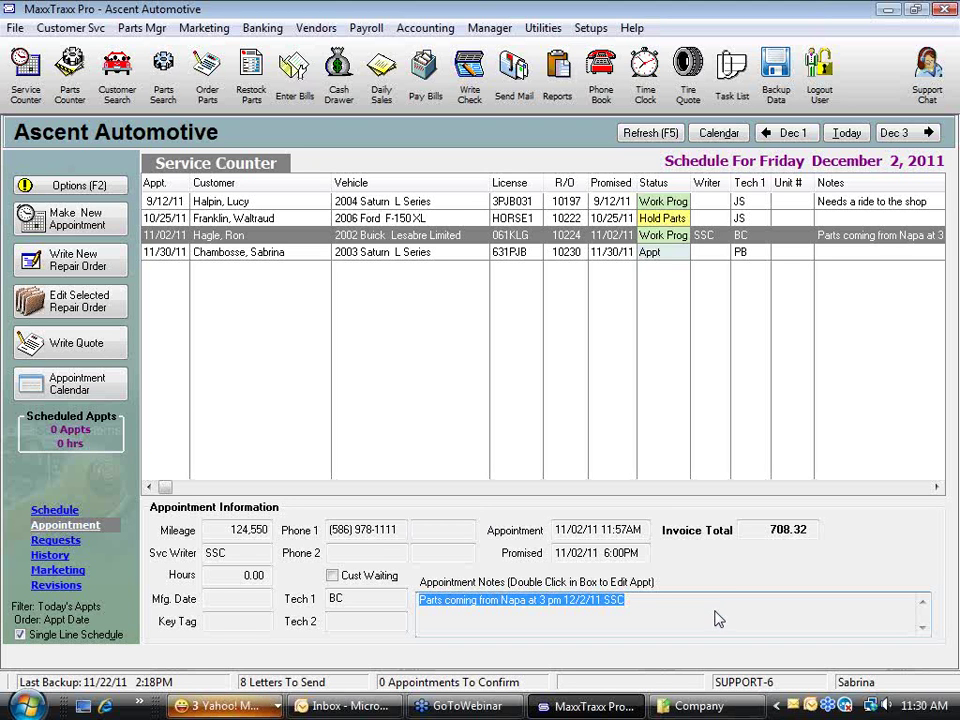
Step: Reopen the 2002 Buick Lesabre Limited repair order and add the Belt - Timing - NR service to its recommendations
left_click(420, 237)
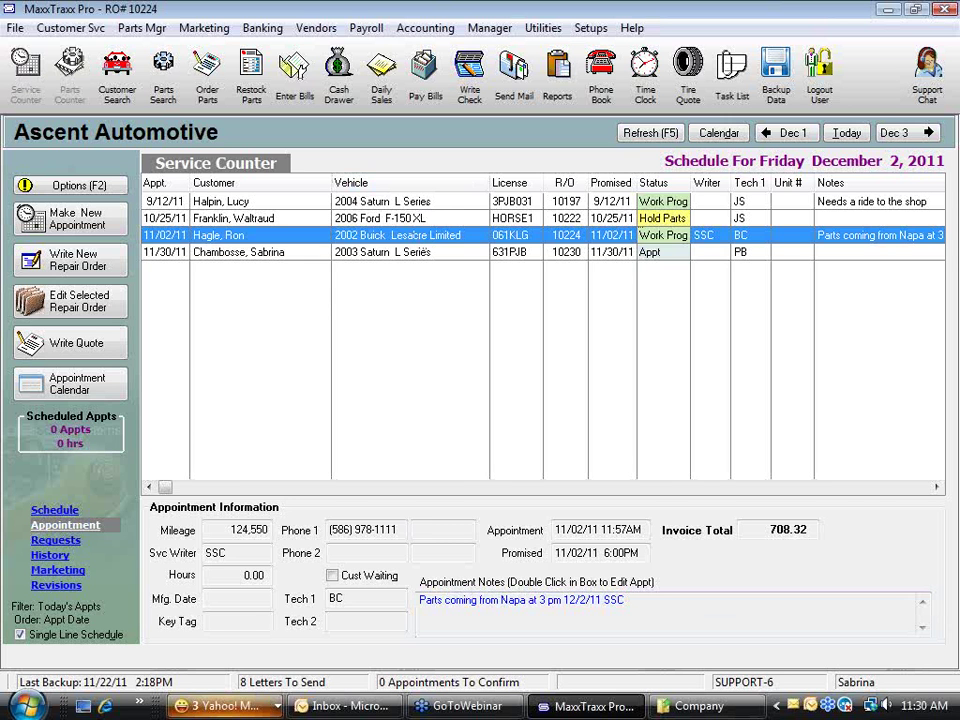
left_click(105, 300)
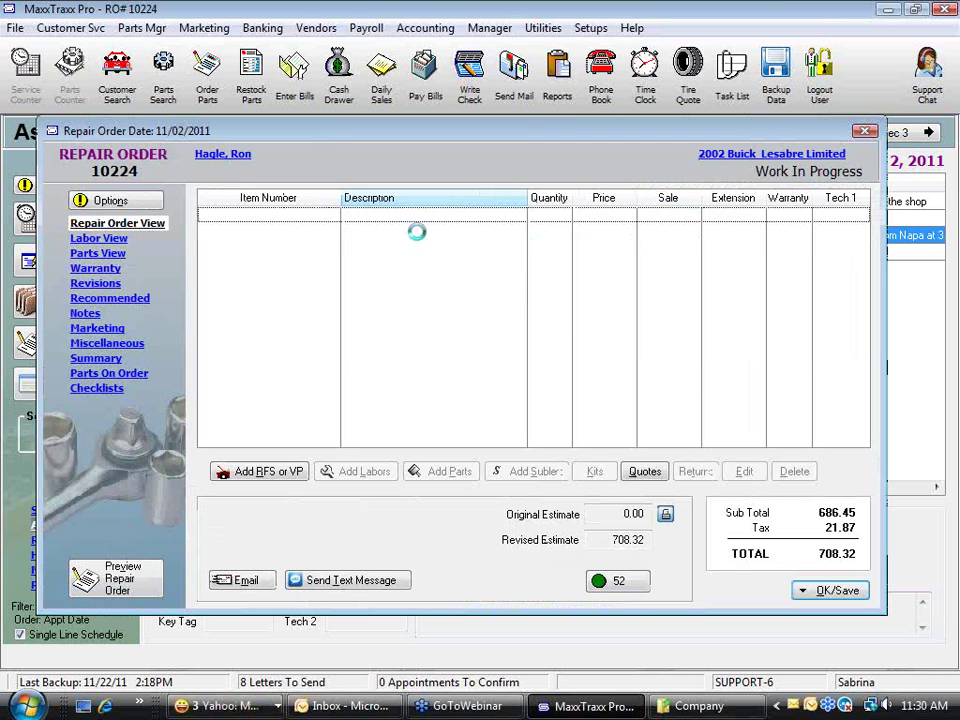
left_click(108, 284)
left_click(112, 299)
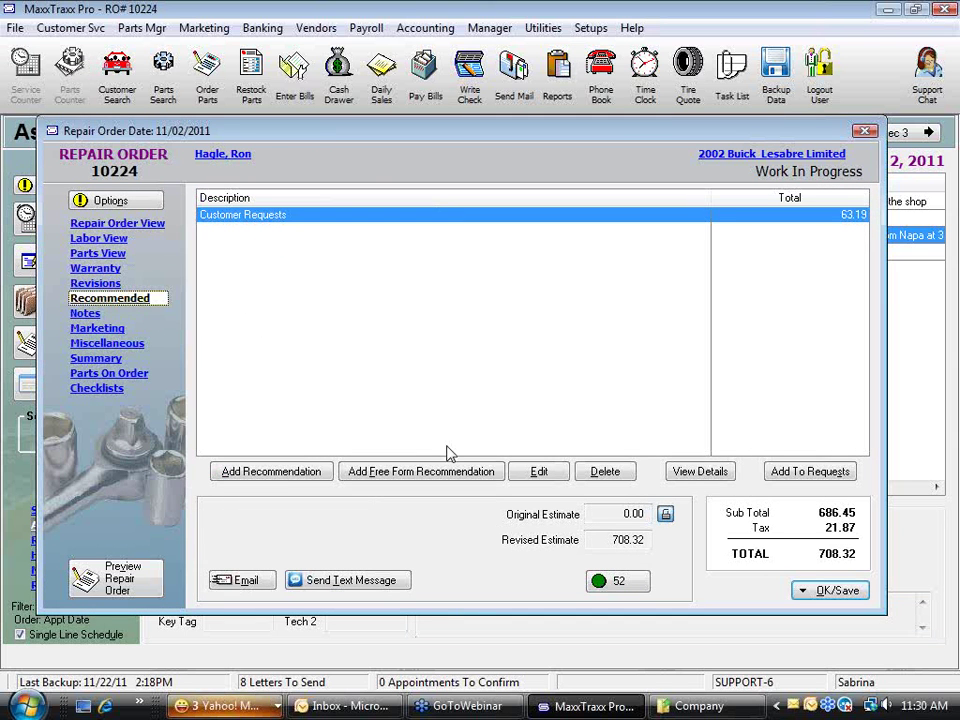
left_click(276, 482)
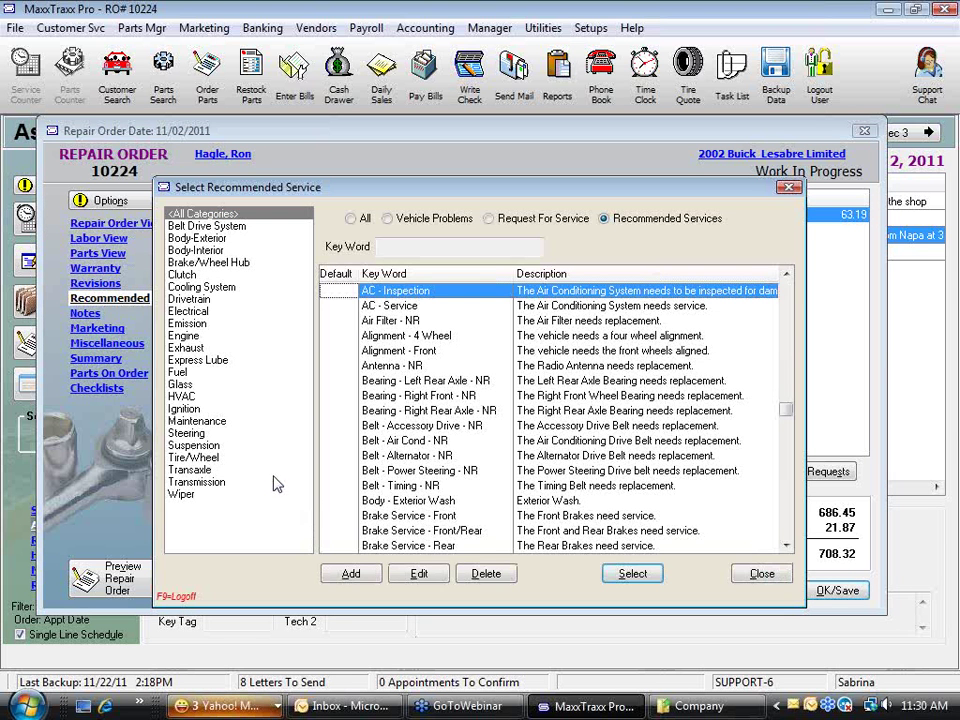
left_click(430, 486)
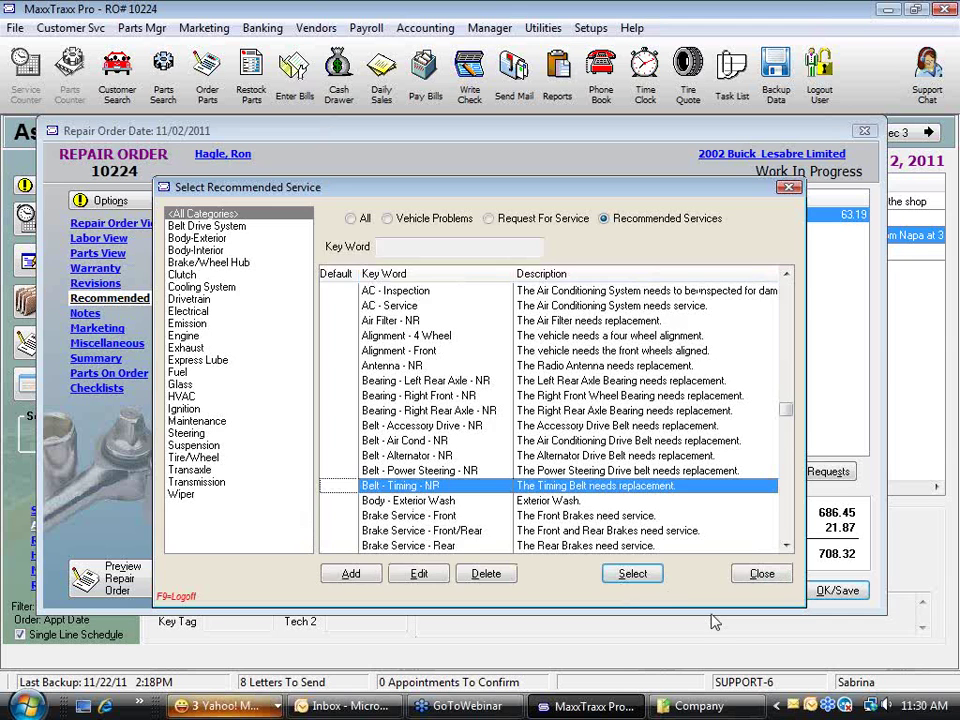
left_click(636, 575)
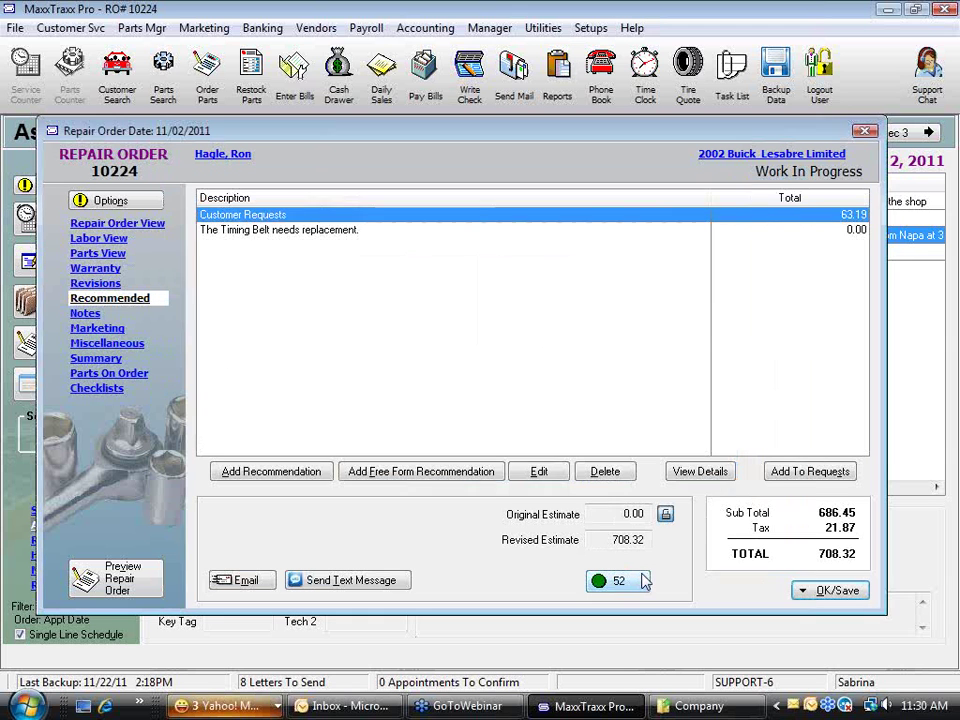
Step: Transfer the timing belt recommendation to the repair order's requests and display the repair order's line items
left_click(862, 232)
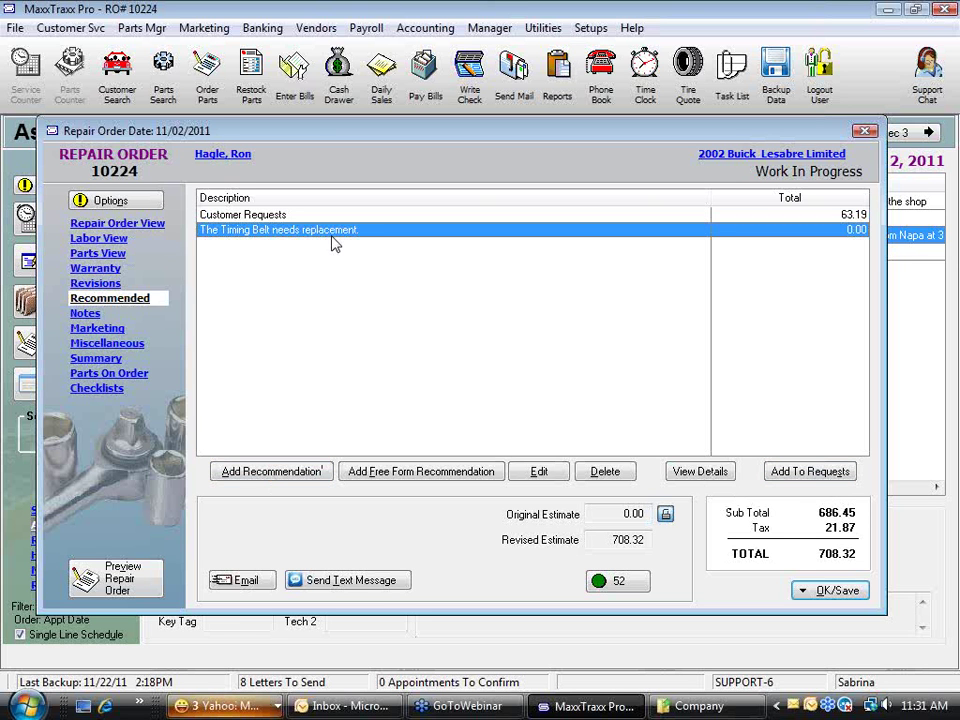
left_click(818, 474)
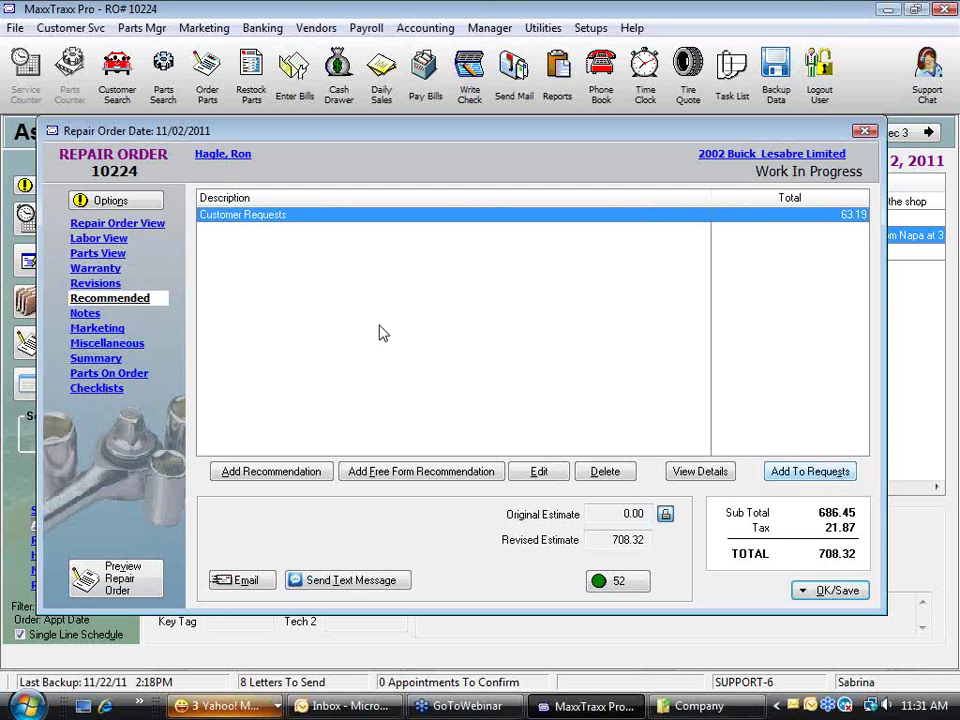
left_click(152, 223)
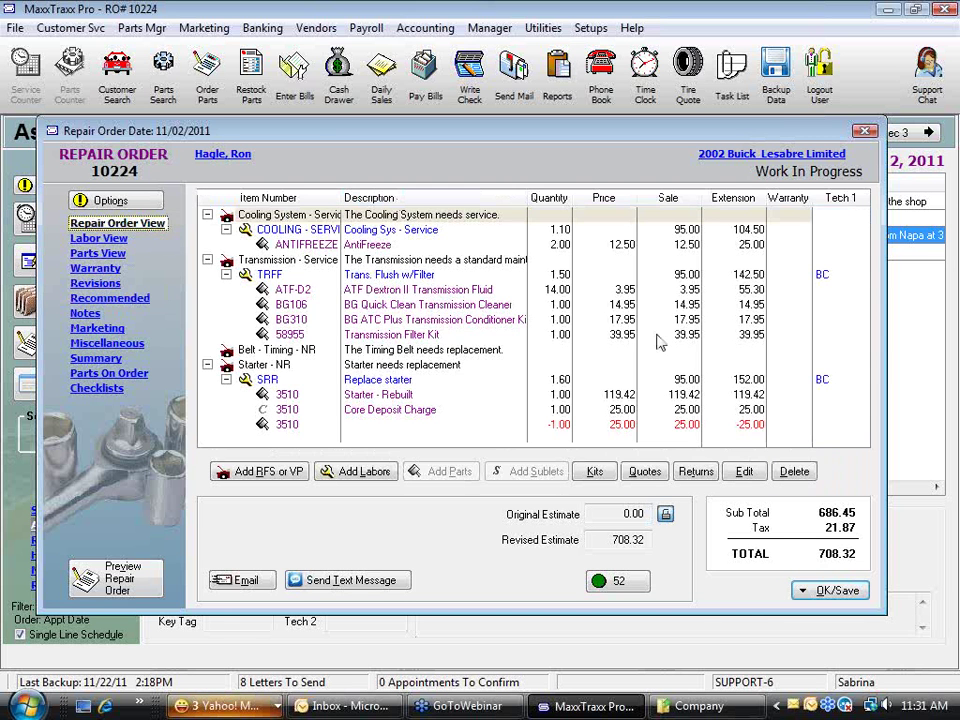
Step: Remove the timing belt request from the repair order and return to its recommendations
left_click(445, 355)
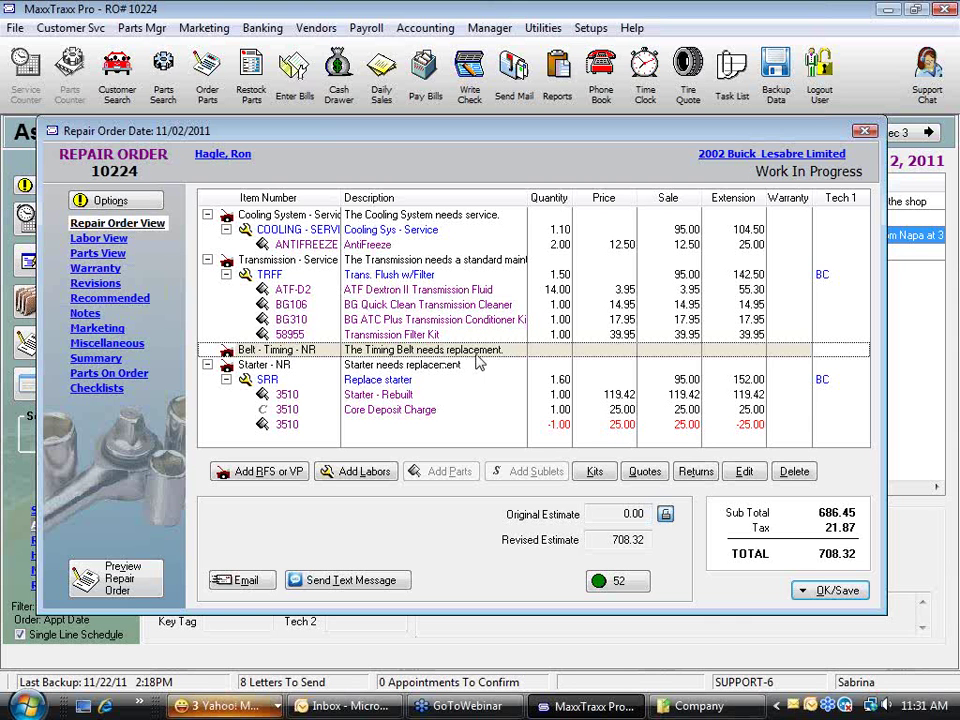
key("Delete")
left_click(439, 384)
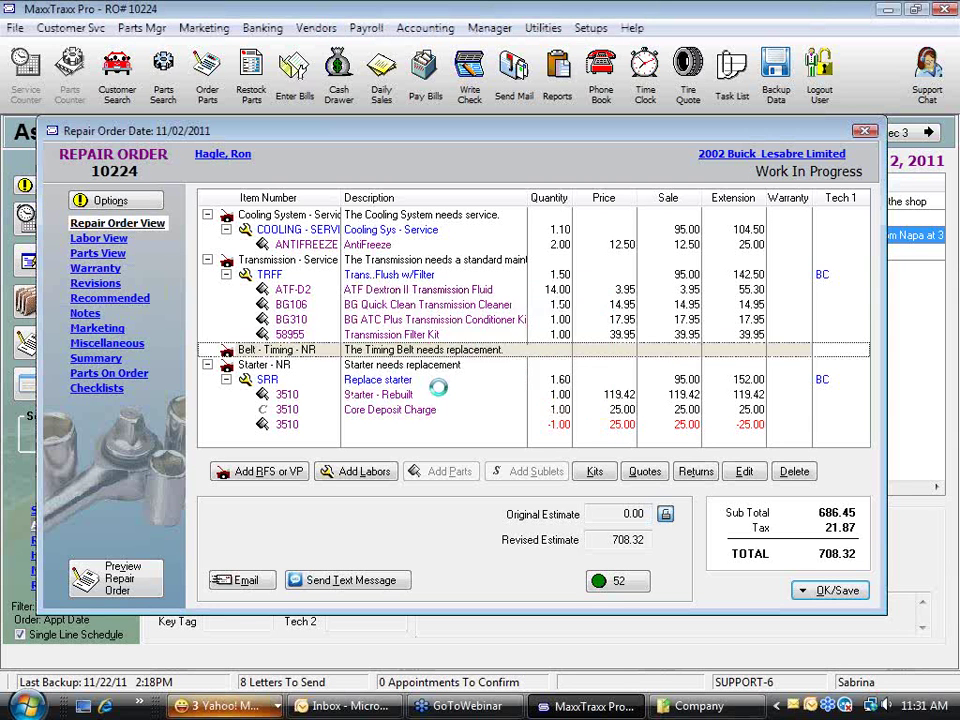
left_click(112, 299)
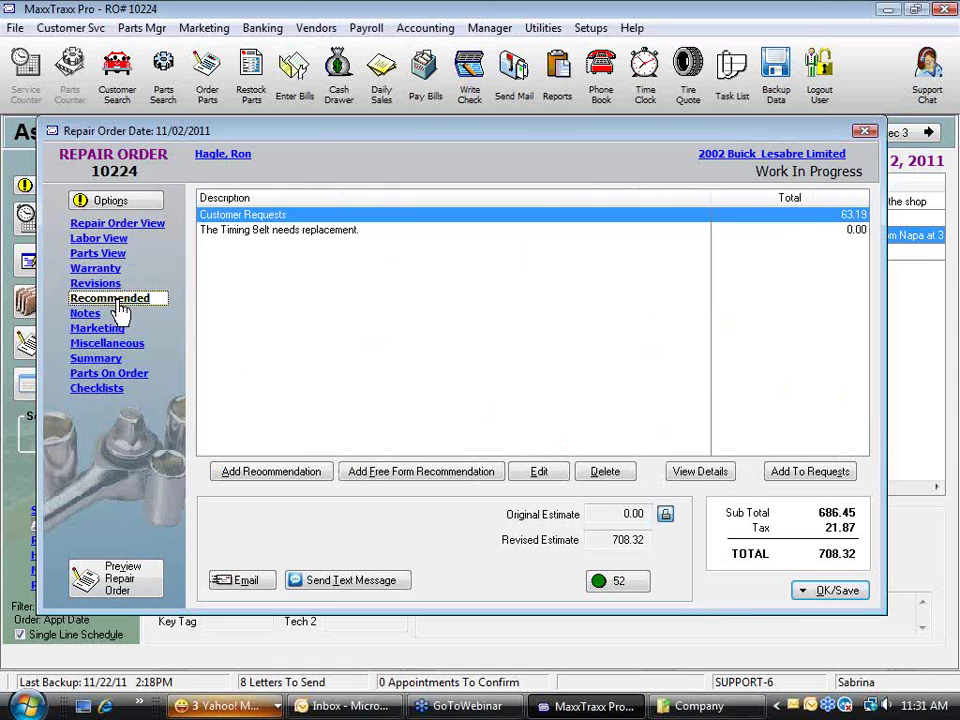
Step: Add the Antenna - NR and Brake Service - Front services to the repair order's recommendations
left_click(271, 472)
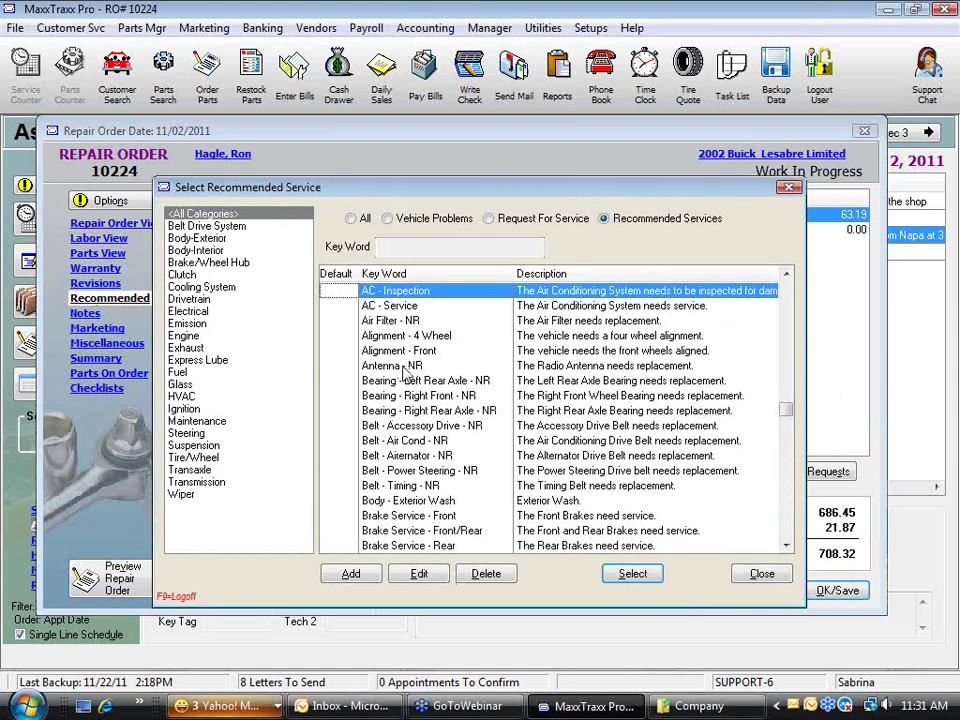
left_click(385, 366)
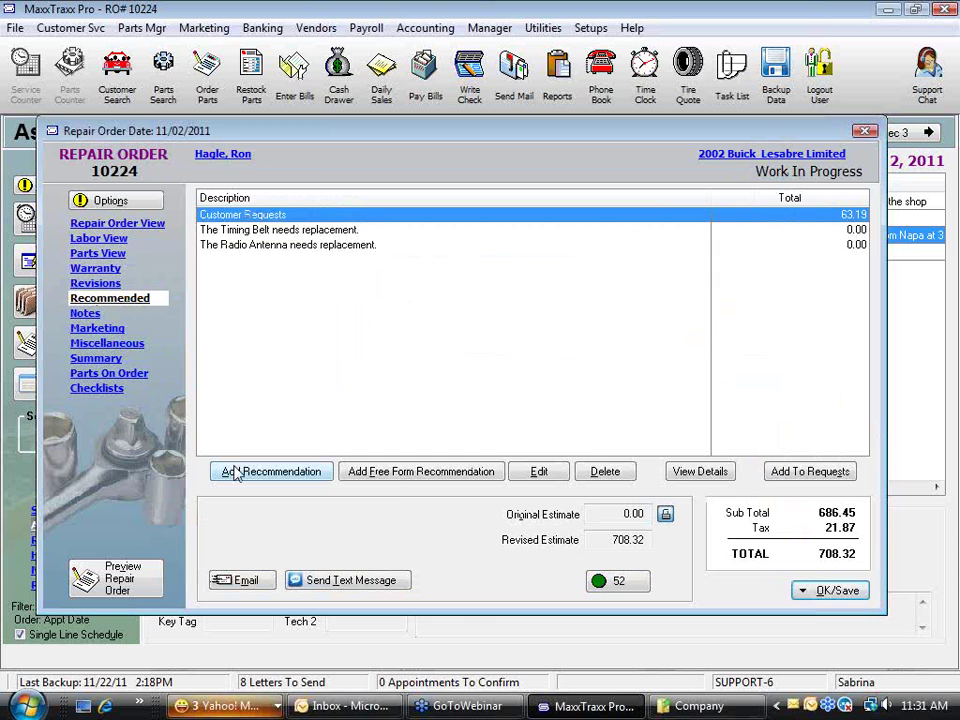
left_click(232, 470)
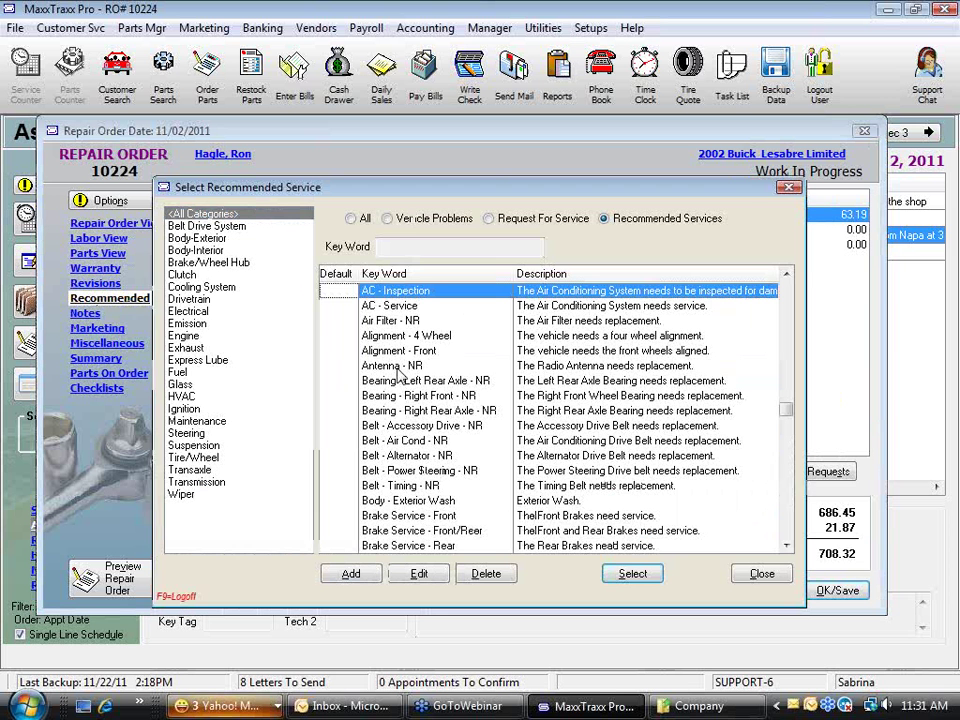
left_click(430, 515)
left_click(634, 576)
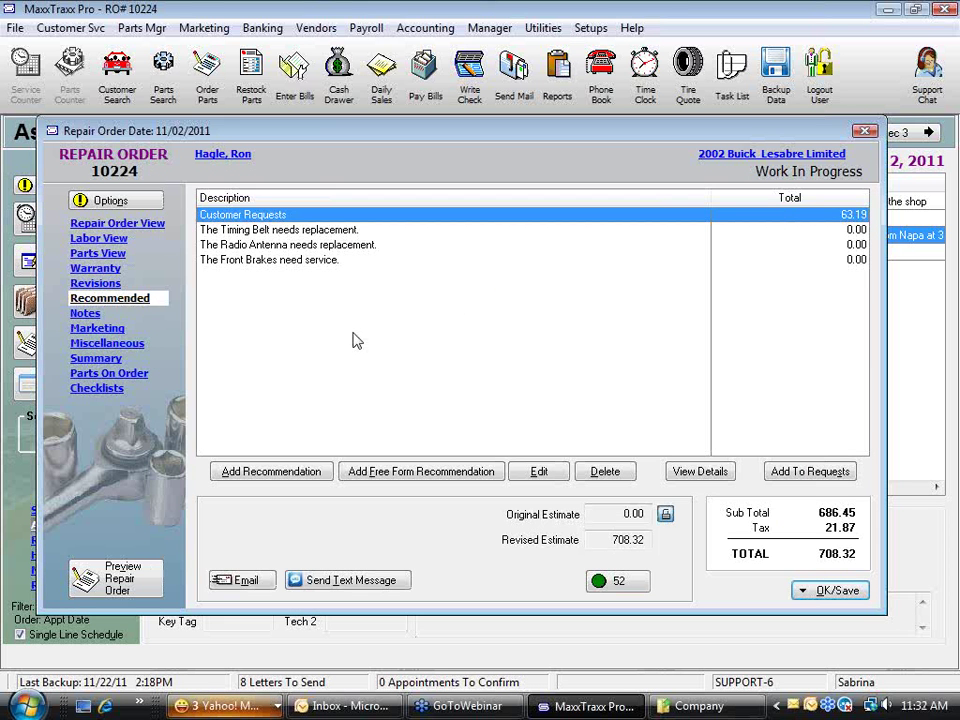
Step: Browse the recommended services from Air Filter - NR to Bearing - Right Front - NR, and close the list without adding any
left_click(306, 478)
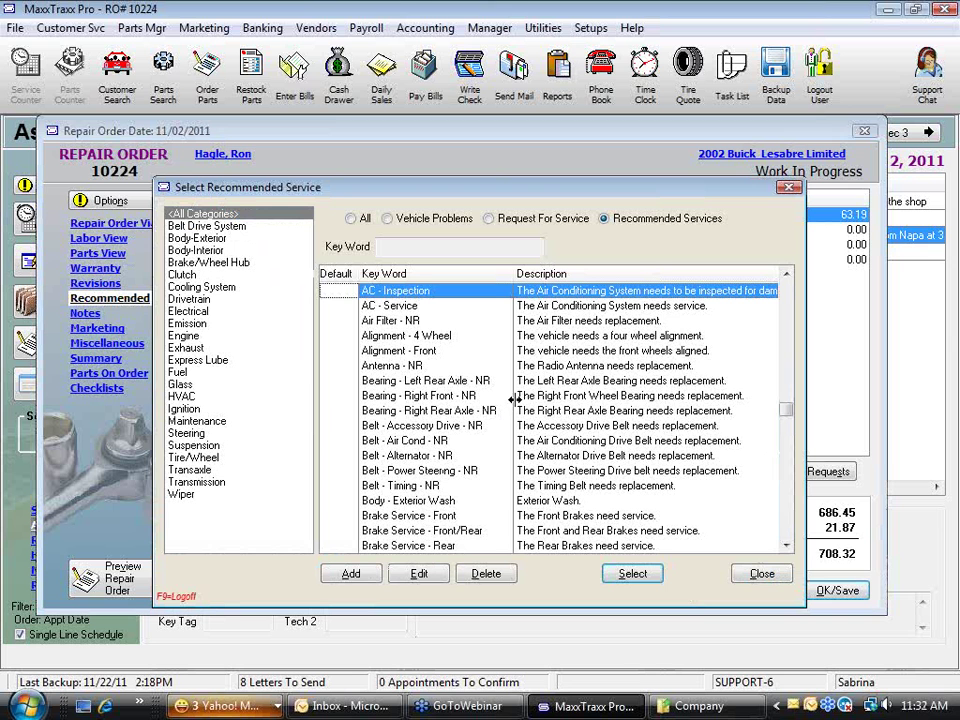
left_click(400, 321)
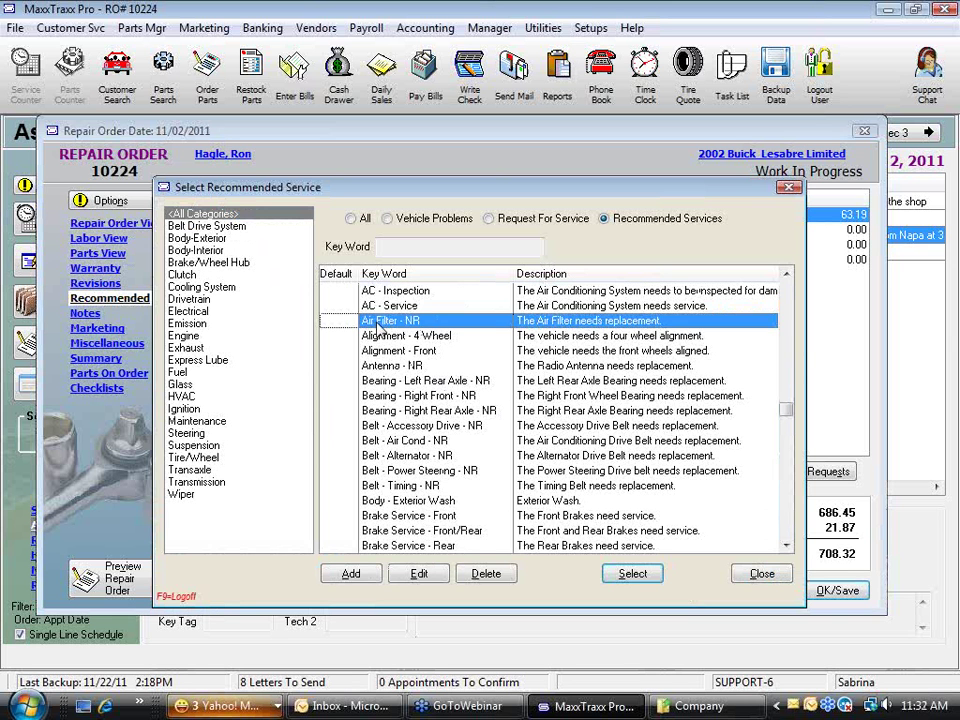
left_click(398, 336)
left_click(397, 351)
left_click(397, 366)
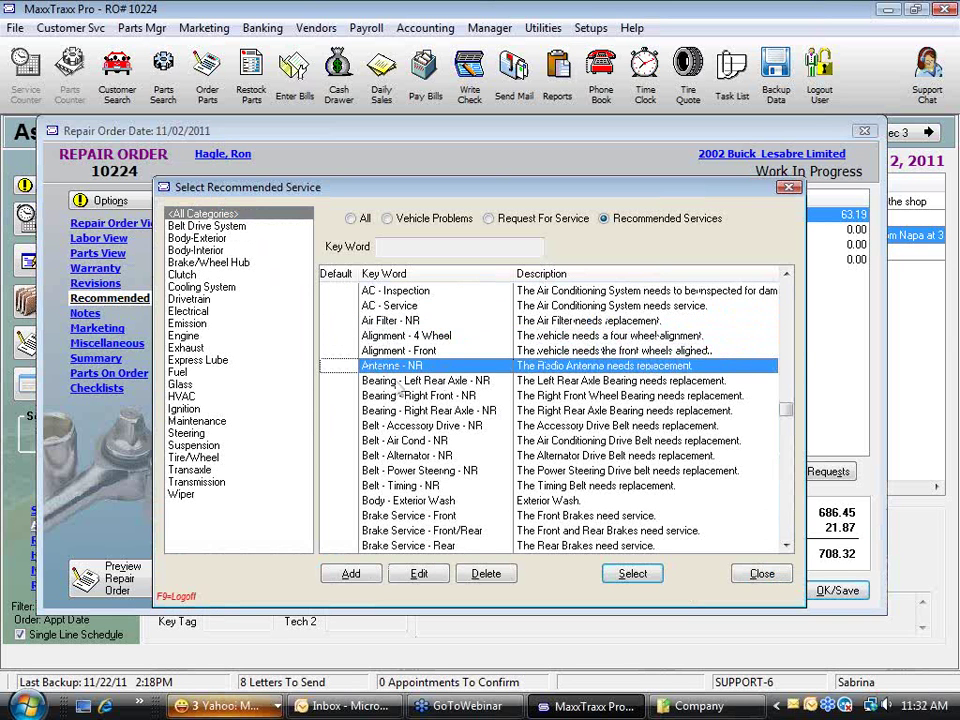
left_click(398, 381)
left_click(398, 396)
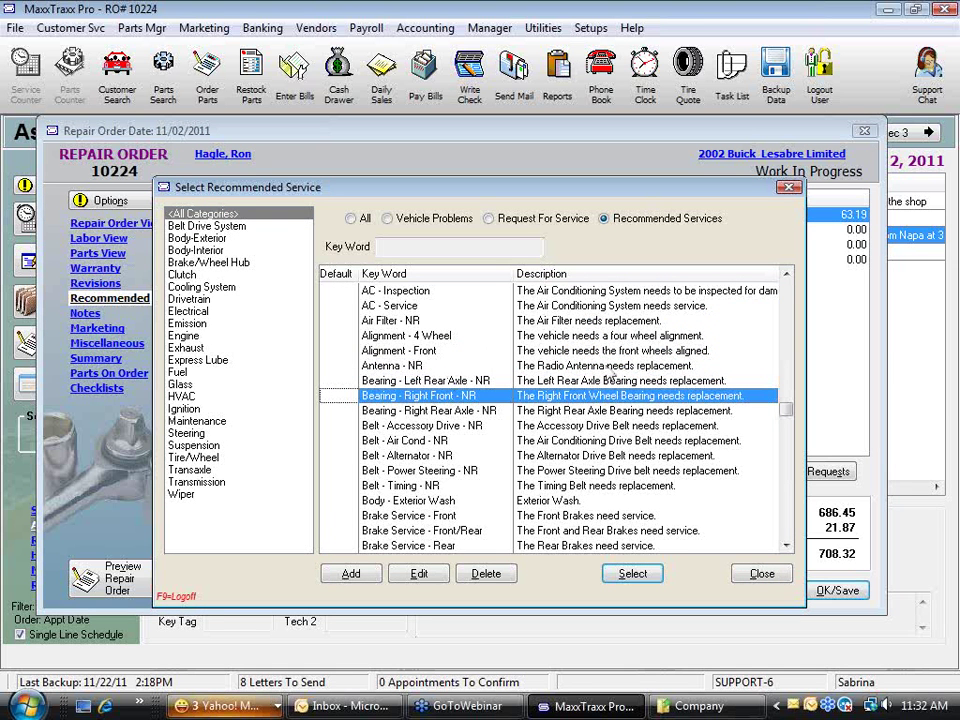
left_click(768, 576)
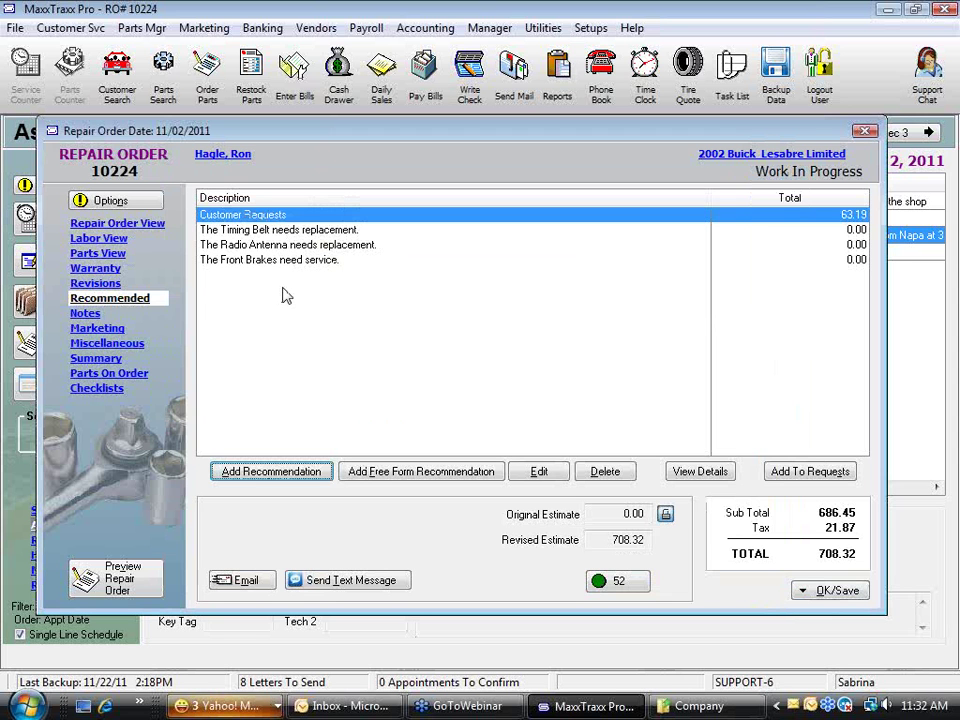
Step: View the repair order's notes, and open the notes and customer alert fields in the customer's record
left_click(86, 315)
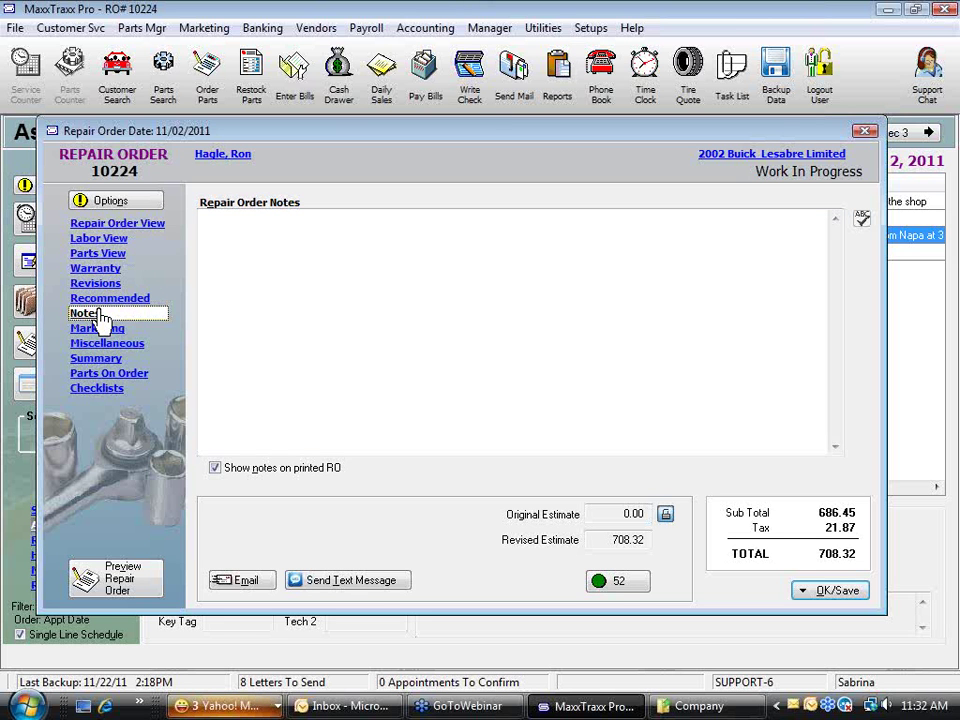
left_click(222, 160)
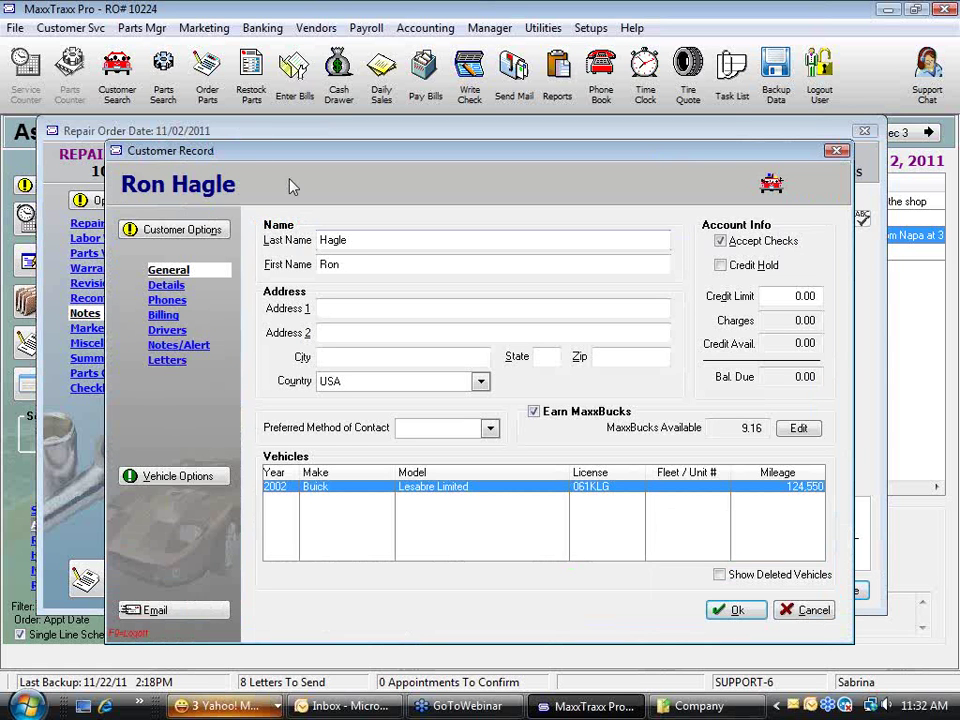
left_click(199, 349)
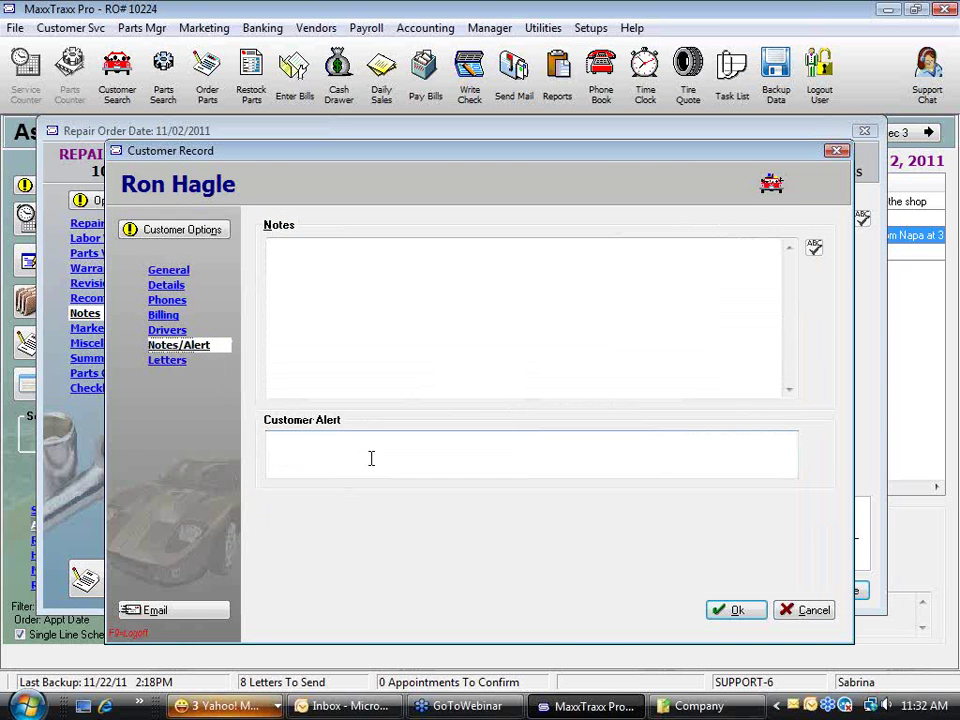
Step: Enter the customer alert "This customer will ALWAYS ask for a discount" in the customer's record and save the record
type("This cust")
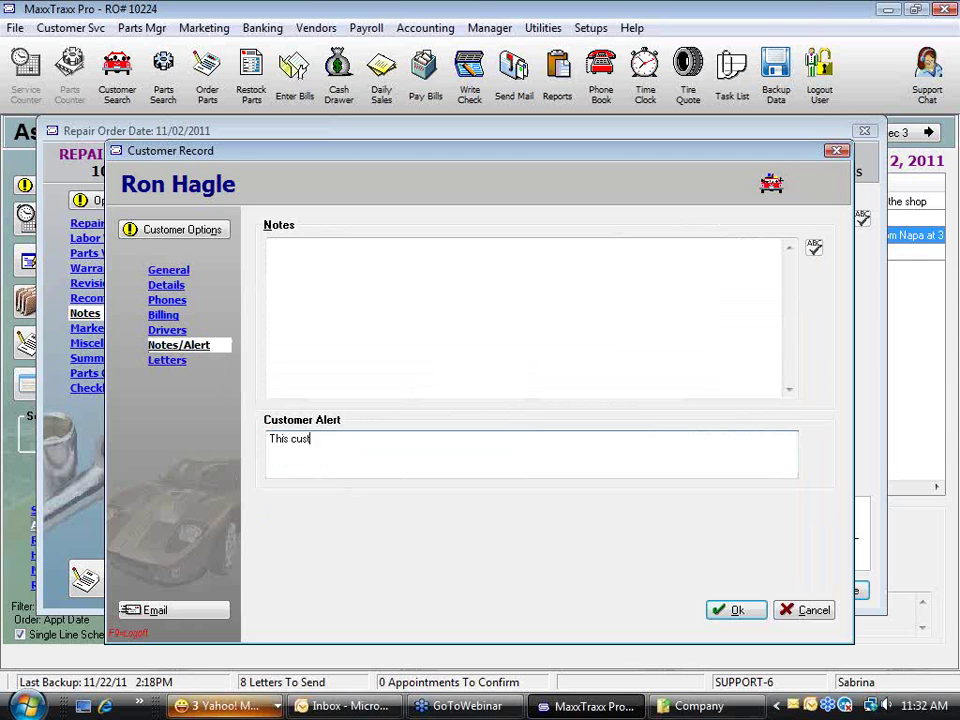
type("omer will ALWAYS ask to")
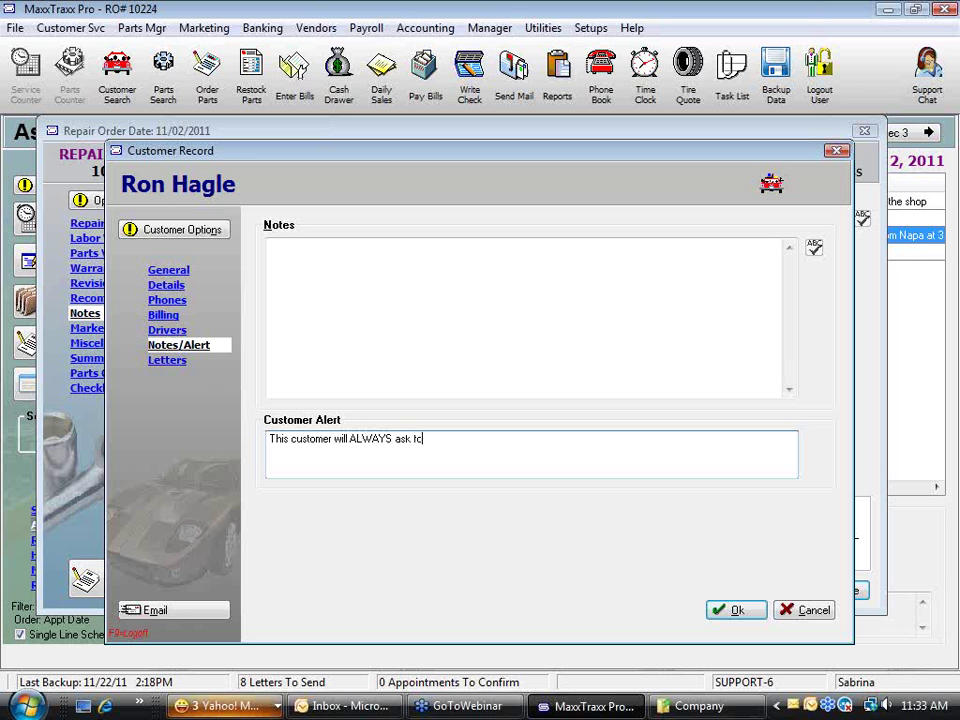
key("BackSpace")
key("BackSpace")
type("for a discount")
left_click_drag(478, 438, 258, 424)
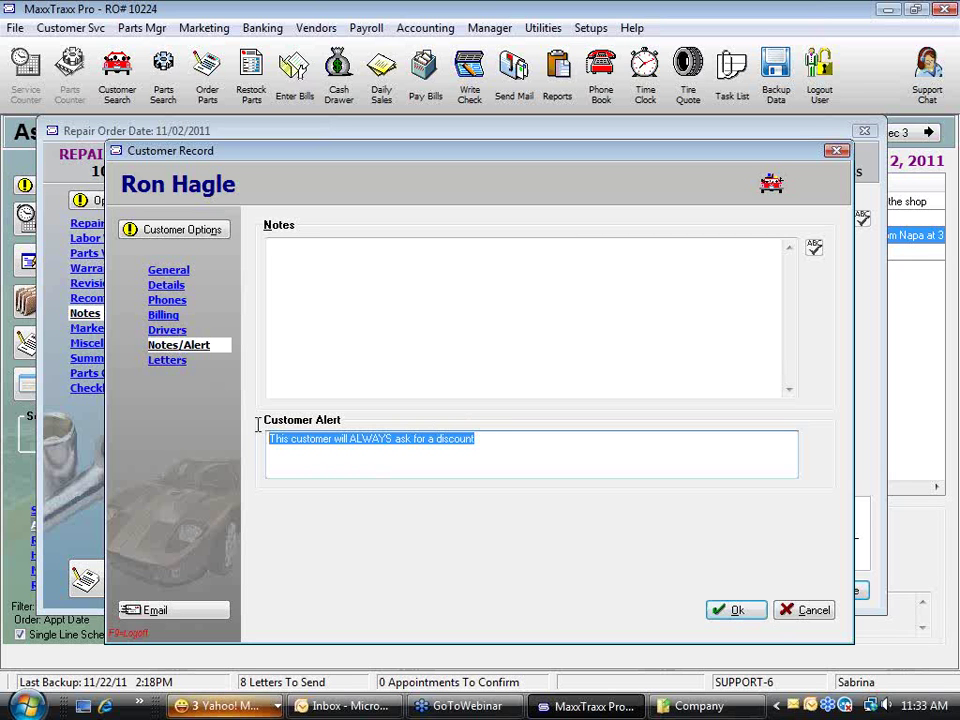
left_click(737, 610)
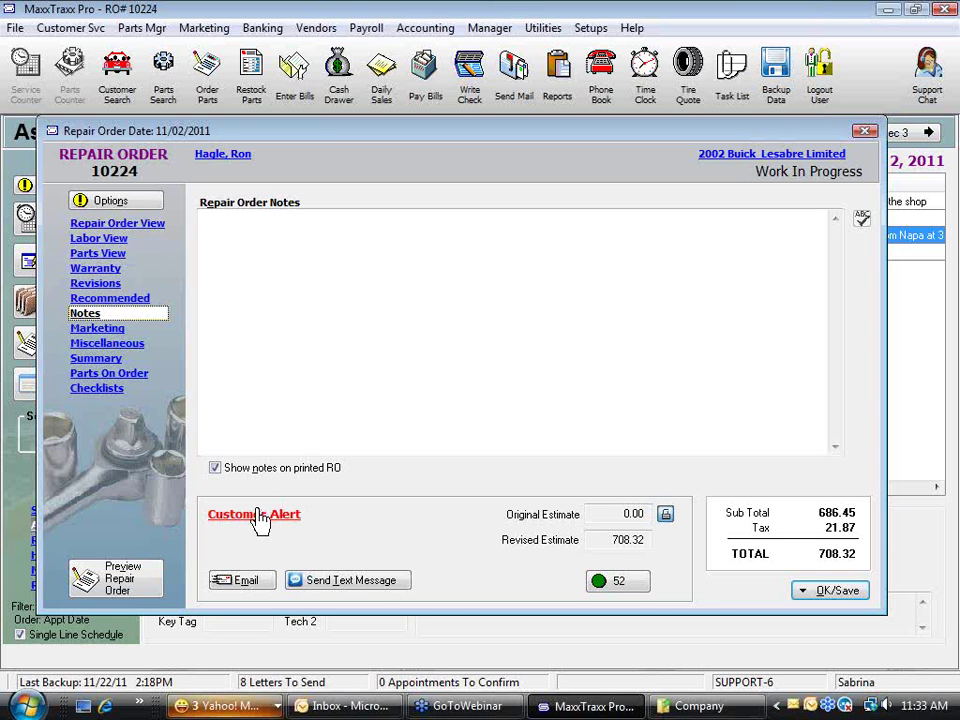
Step: Open the customer alert from the repair order, review the alert and notes fields in the customer's record, and close the record
left_click(242, 517)
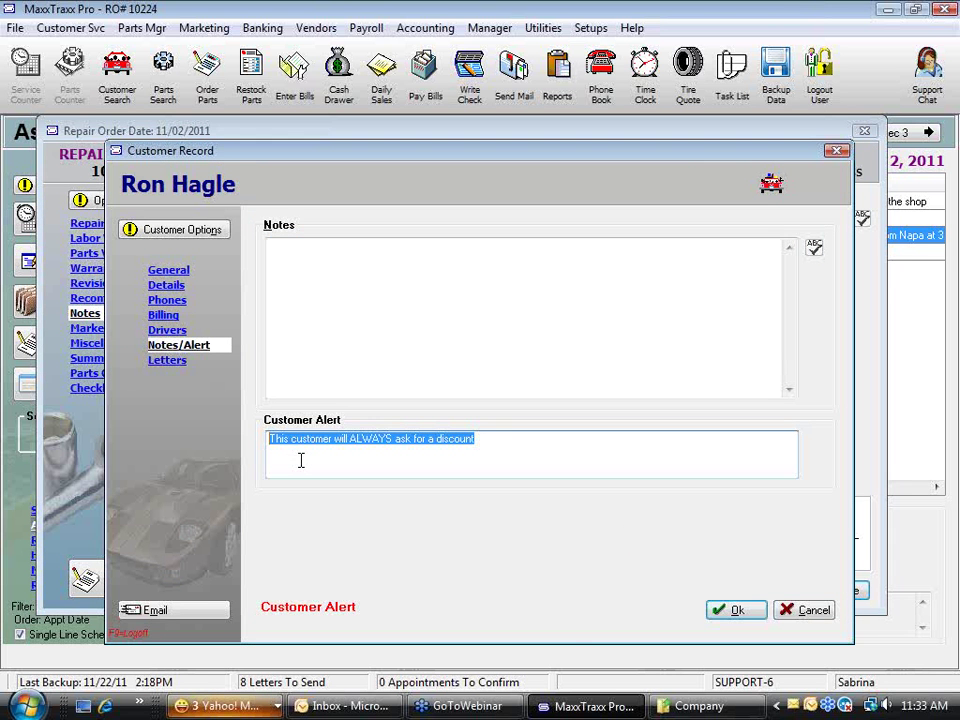
left_click(736, 610)
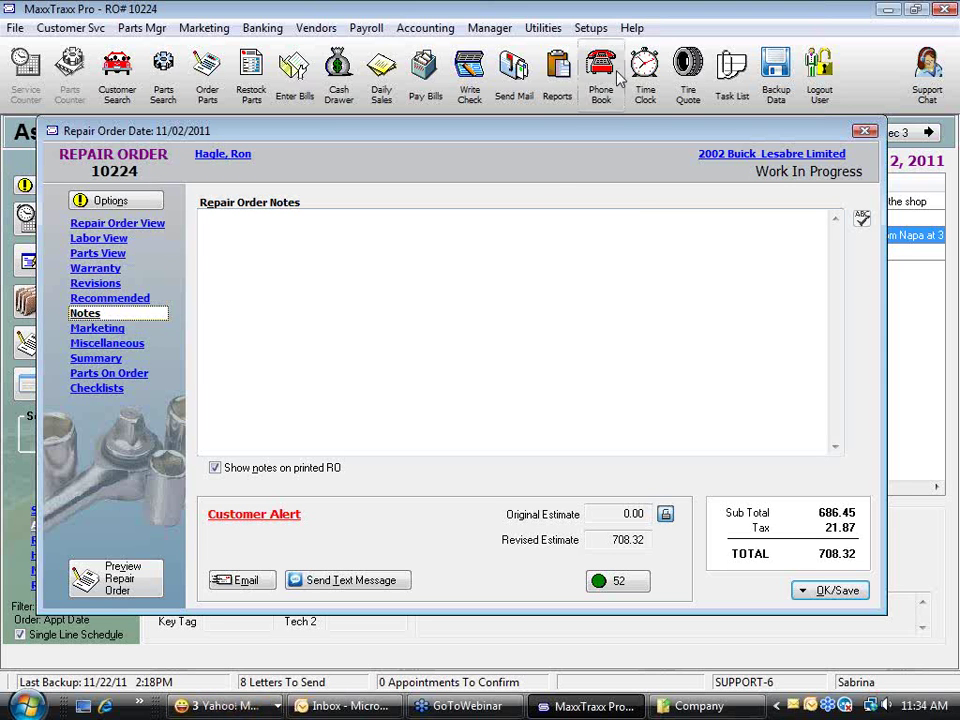
left_click(683, 50)
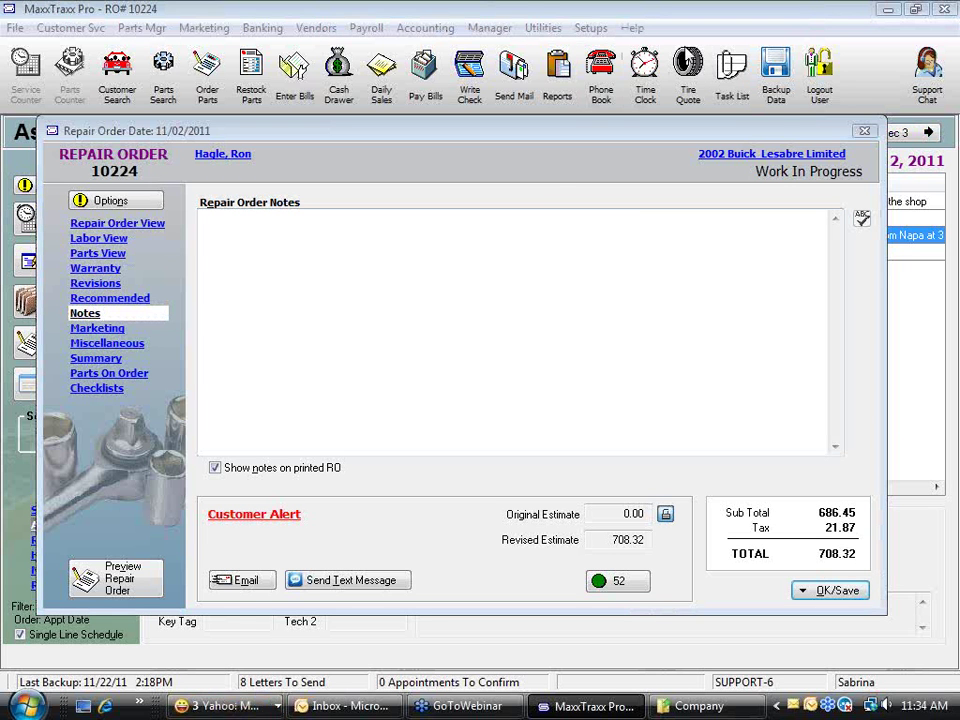
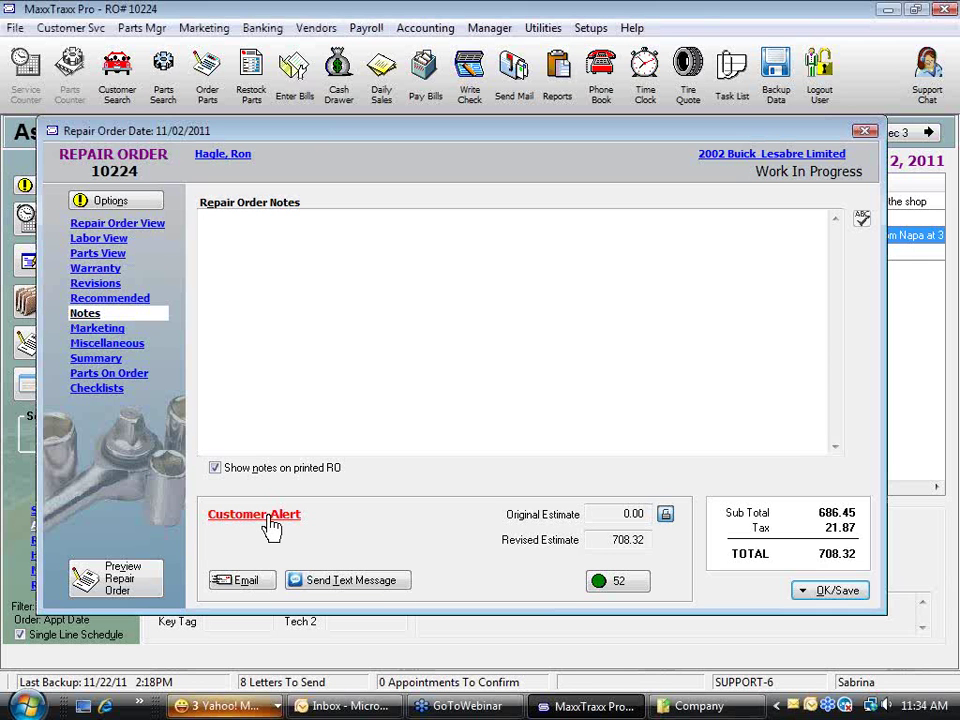
left_click(270, 525)
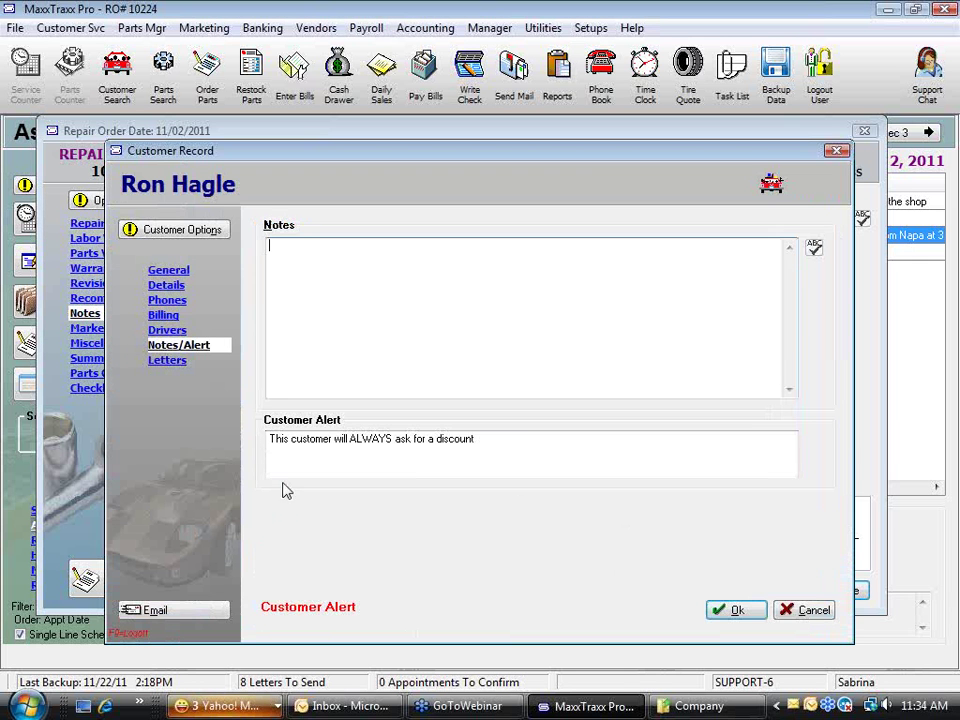
left_click(506, 446)
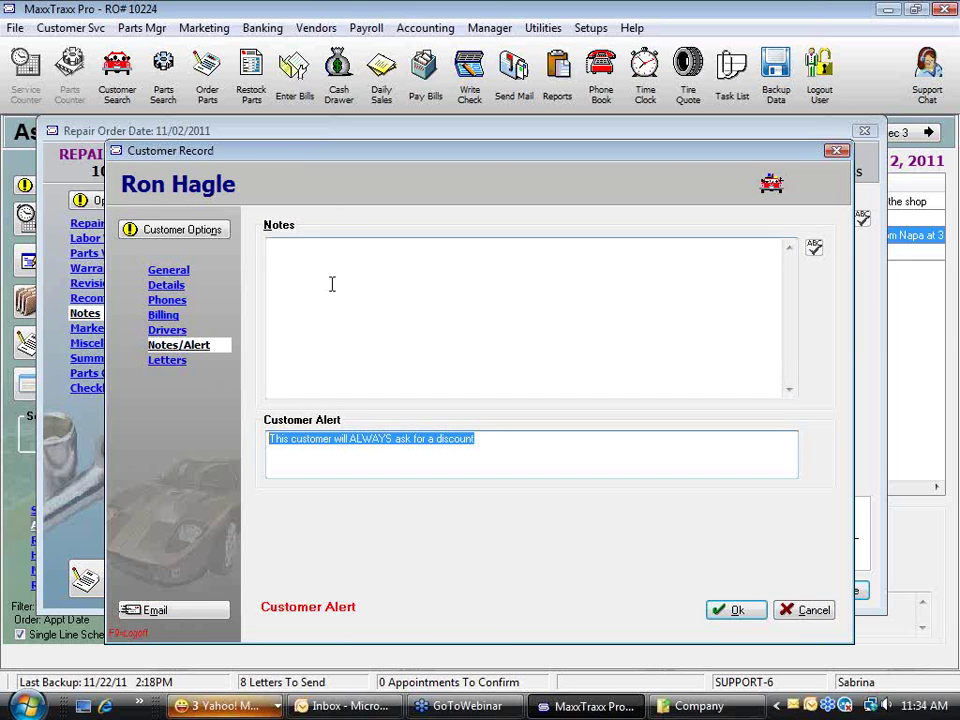
left_click(293, 249)
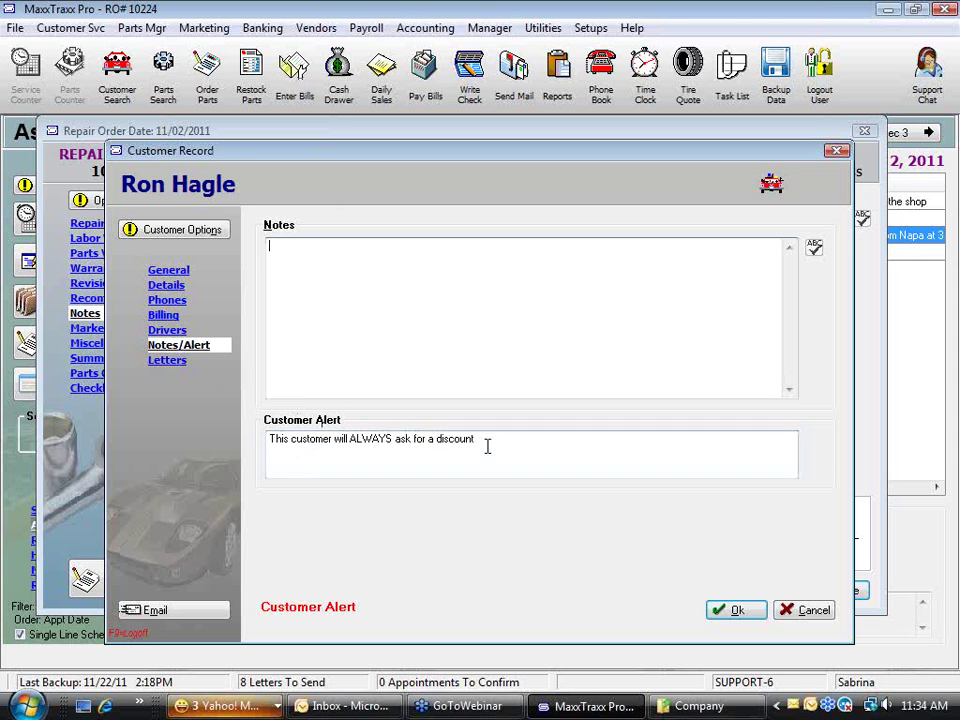
left_click_drag(521, 439, 260, 422)
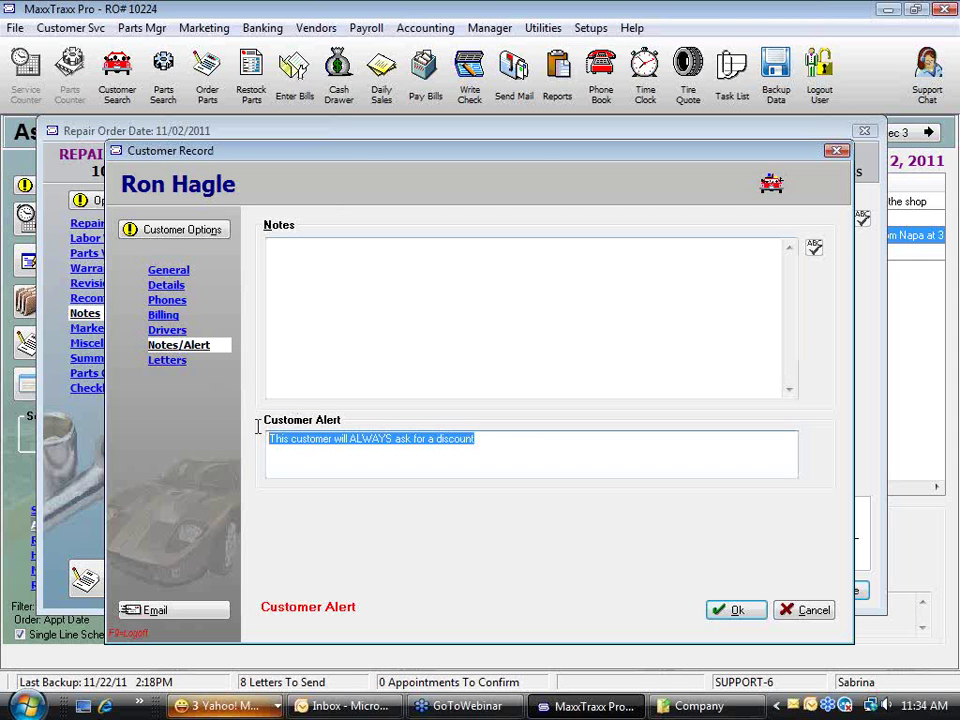
left_click(296, 260)
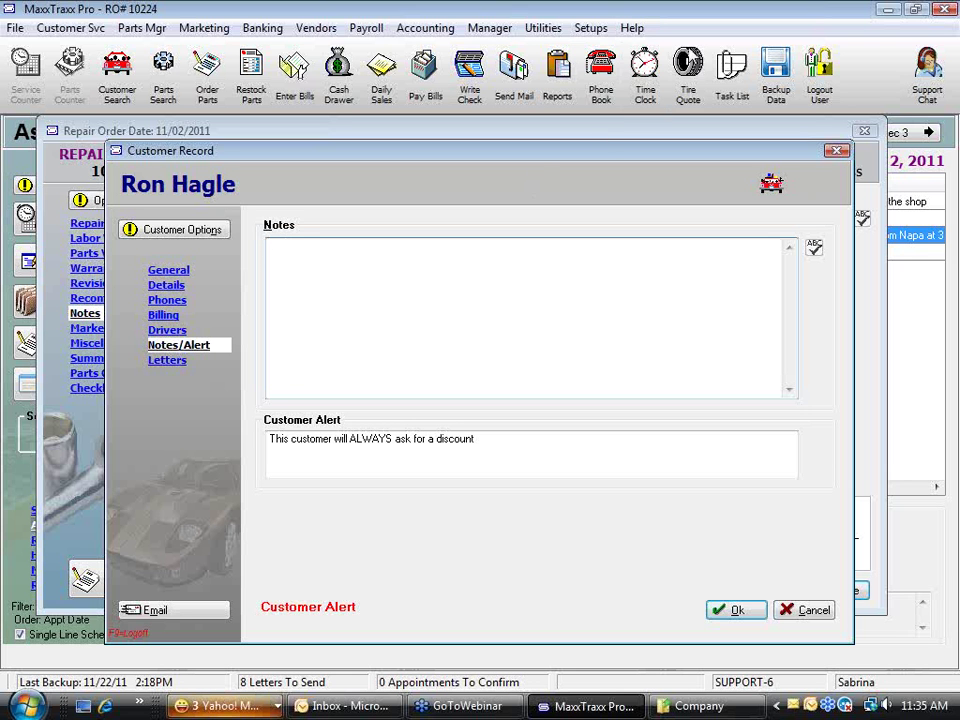
left_click(836, 150)
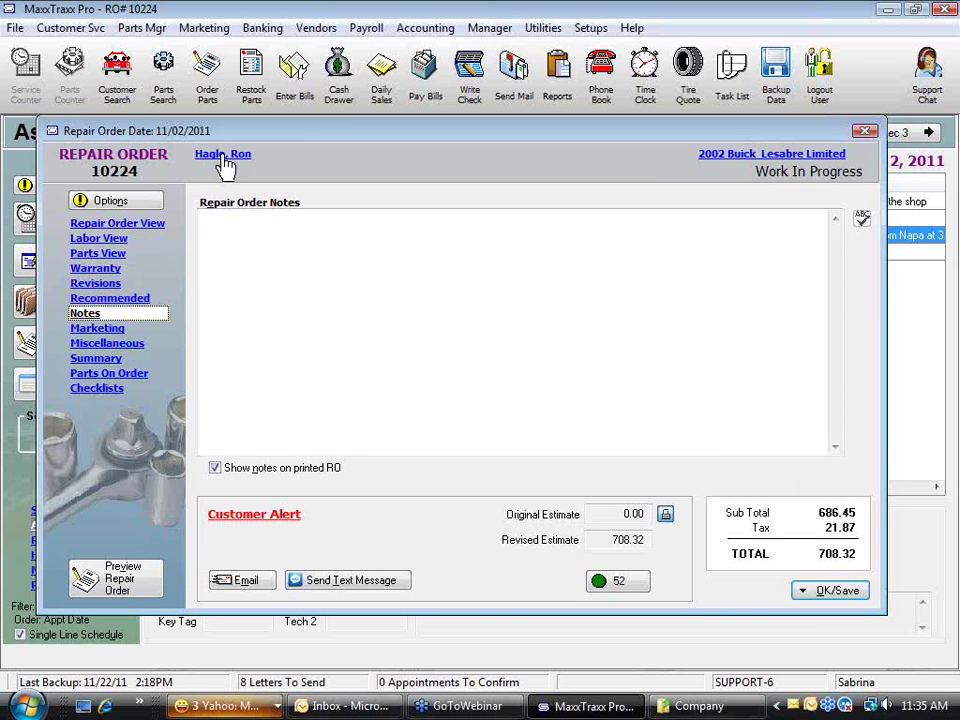
Step: View the vehicle information for the 2002 Buick Lesabre Limited, including its VIN and notes fields, and close it without changes
left_click(773, 156)
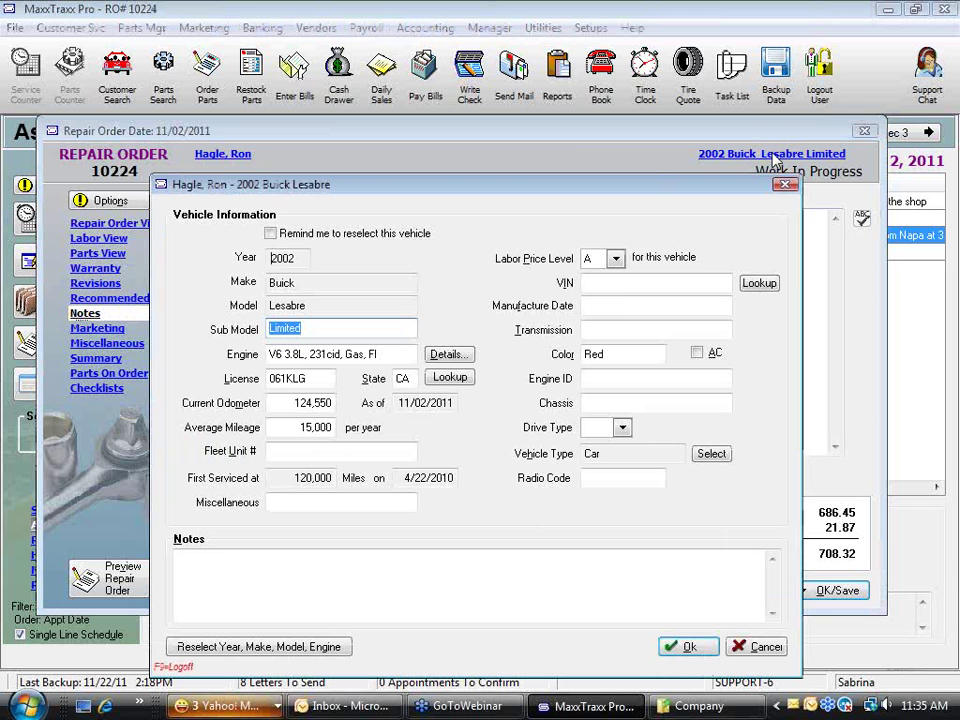
left_click(623, 281)
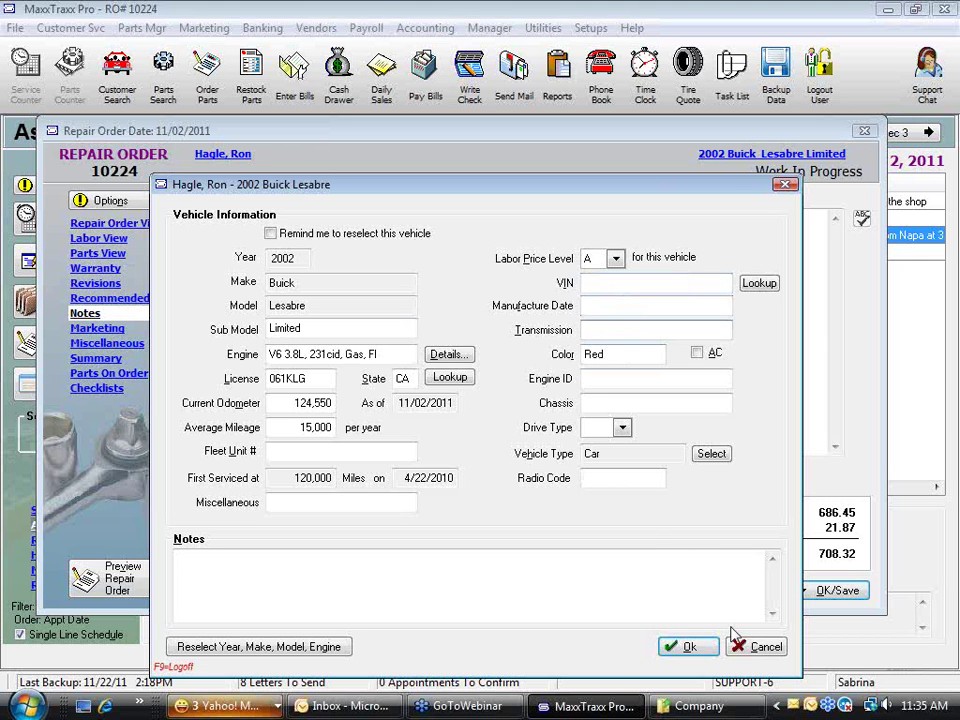
left_click(765, 647)
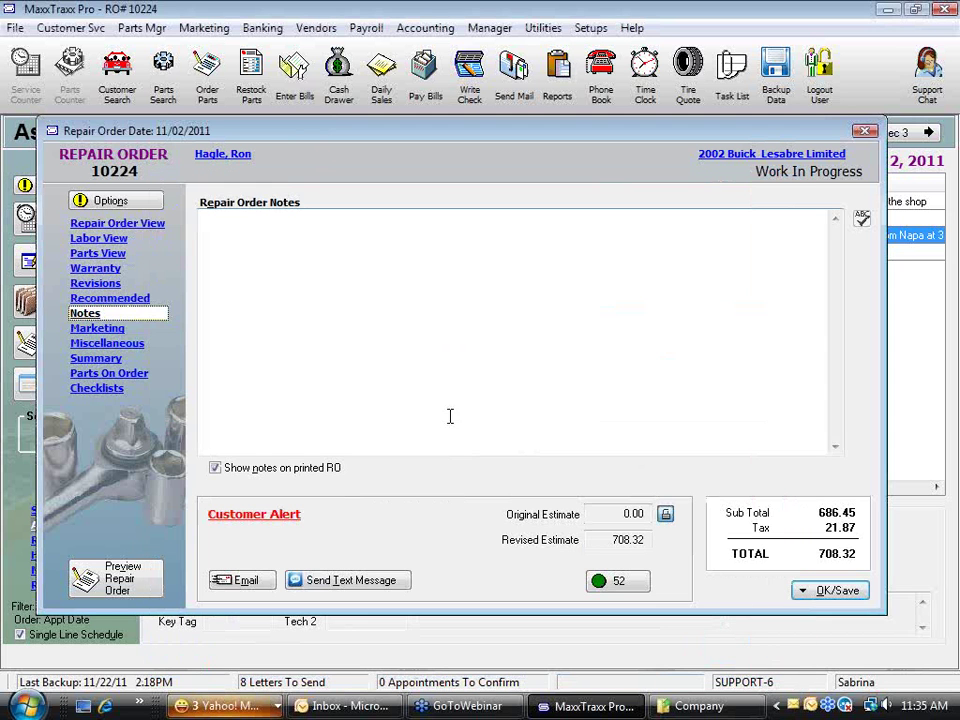
Step: Set the R/O setup's option for assigning a marketing letter when paying an RO to "Ask me" and save the setup
left_click(99, 334)
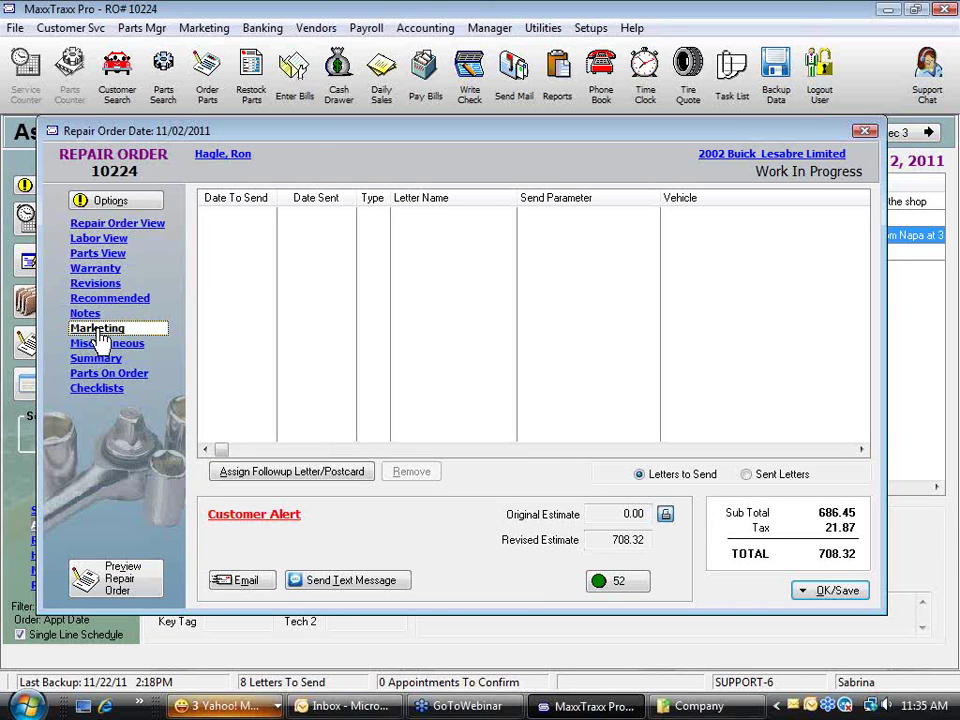
left_click(596, 30)
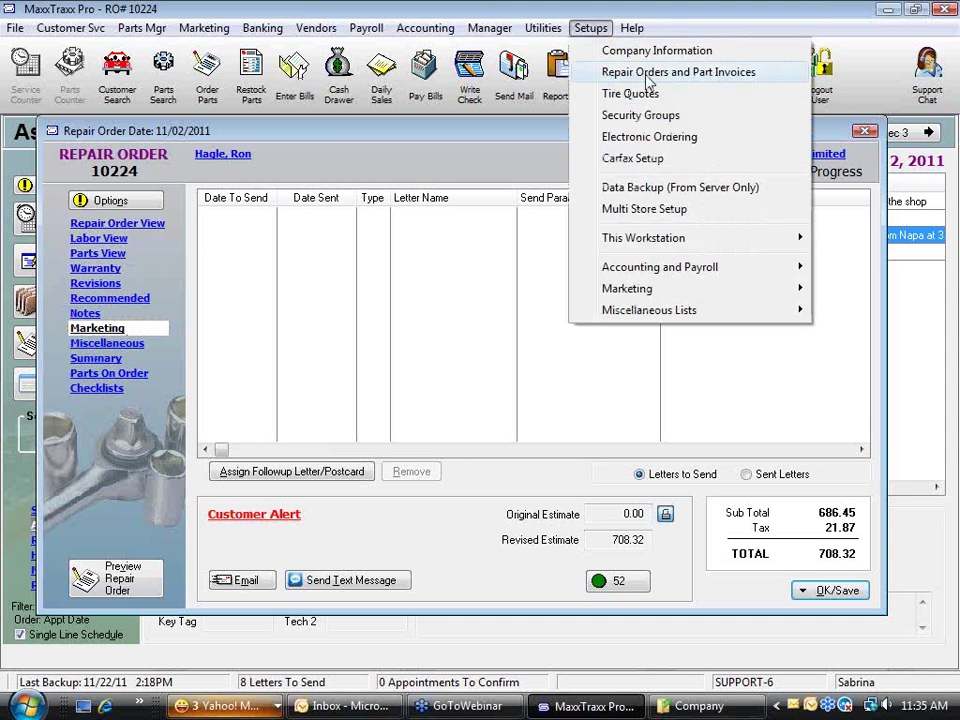
left_click(646, 74)
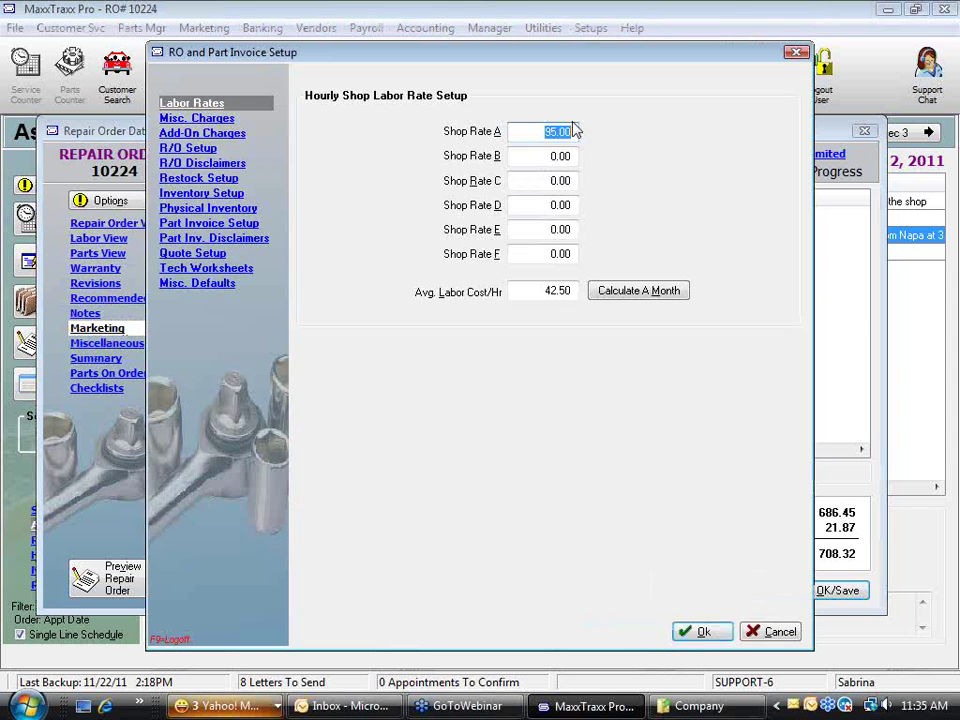
left_click(214, 150)
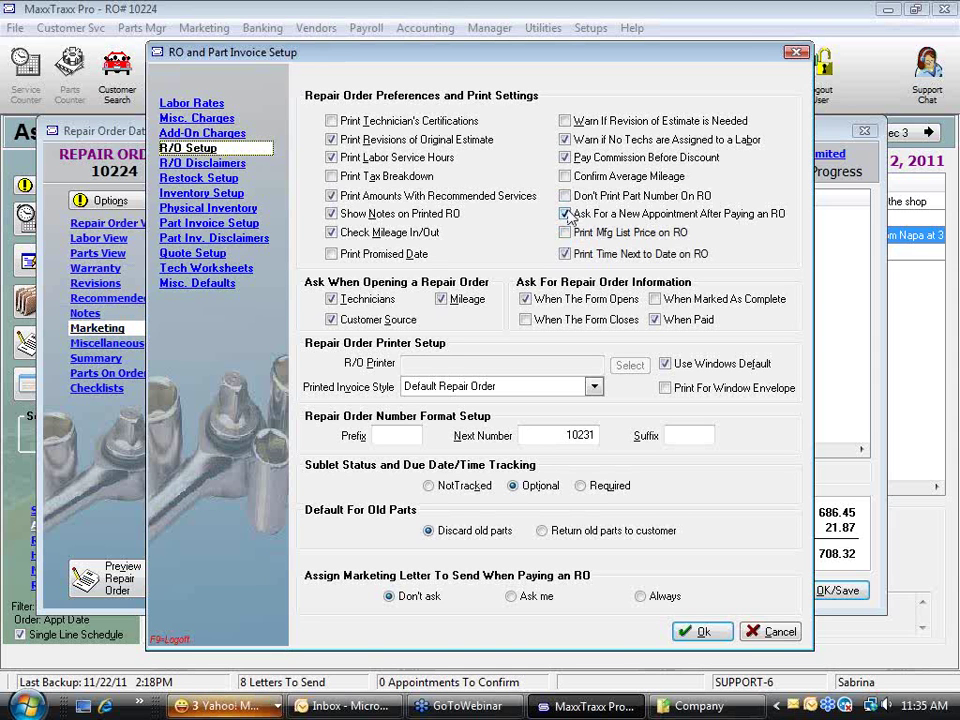
left_click(390, 595)
left_click(642, 597)
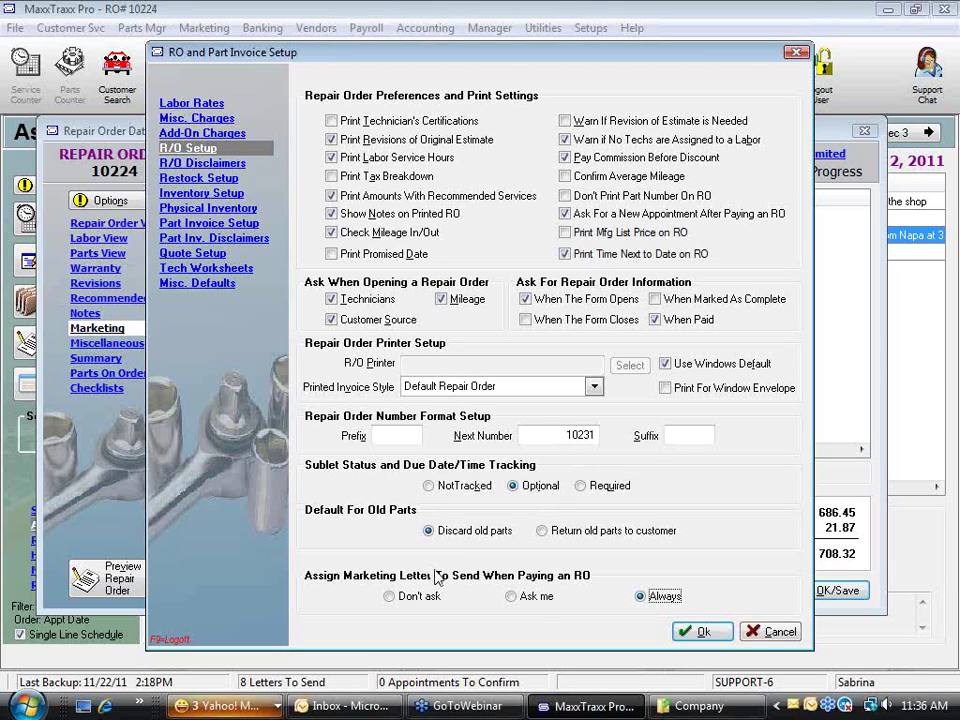
left_click(512, 597)
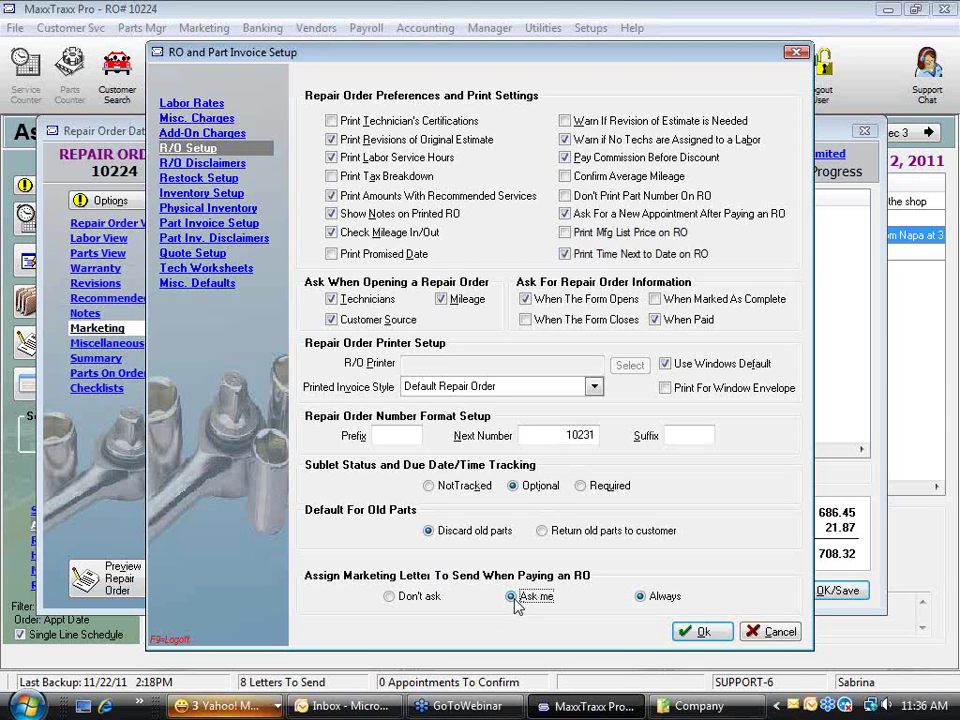
left_click(712, 636)
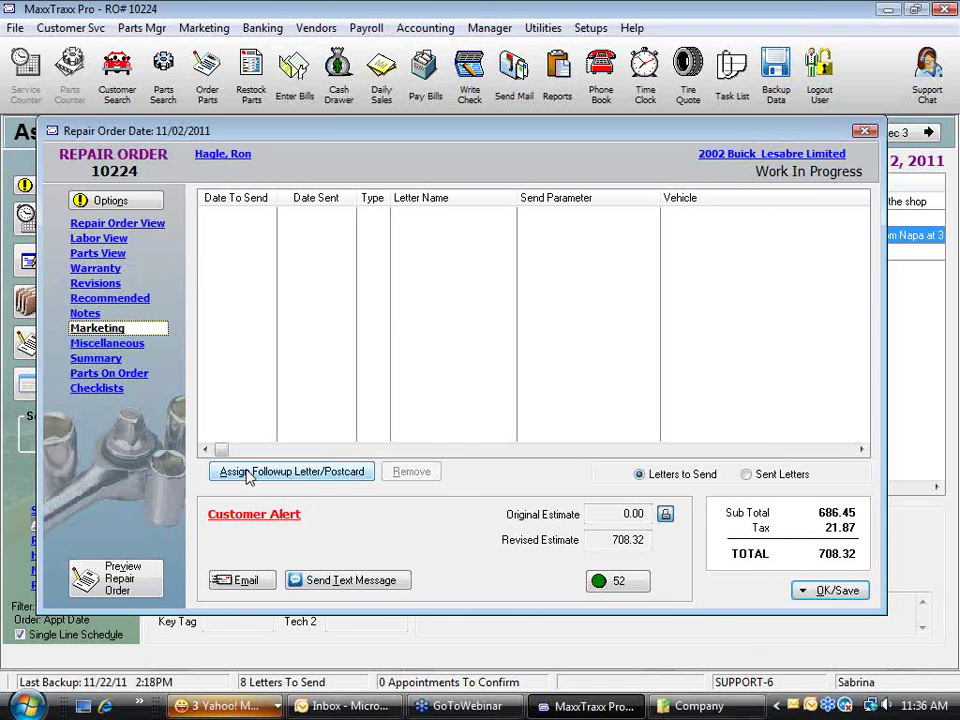
Step: Assign the Thanks follow-up letter to the repair order, with a custom send time of 3 days
left_click(328, 476)
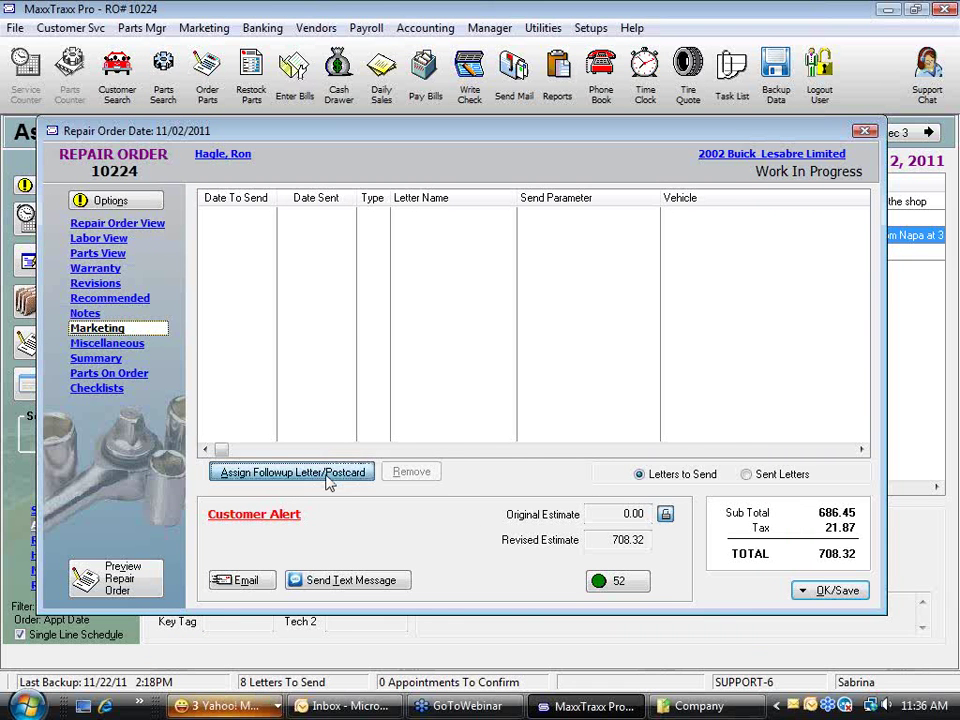
left_click(272, 309)
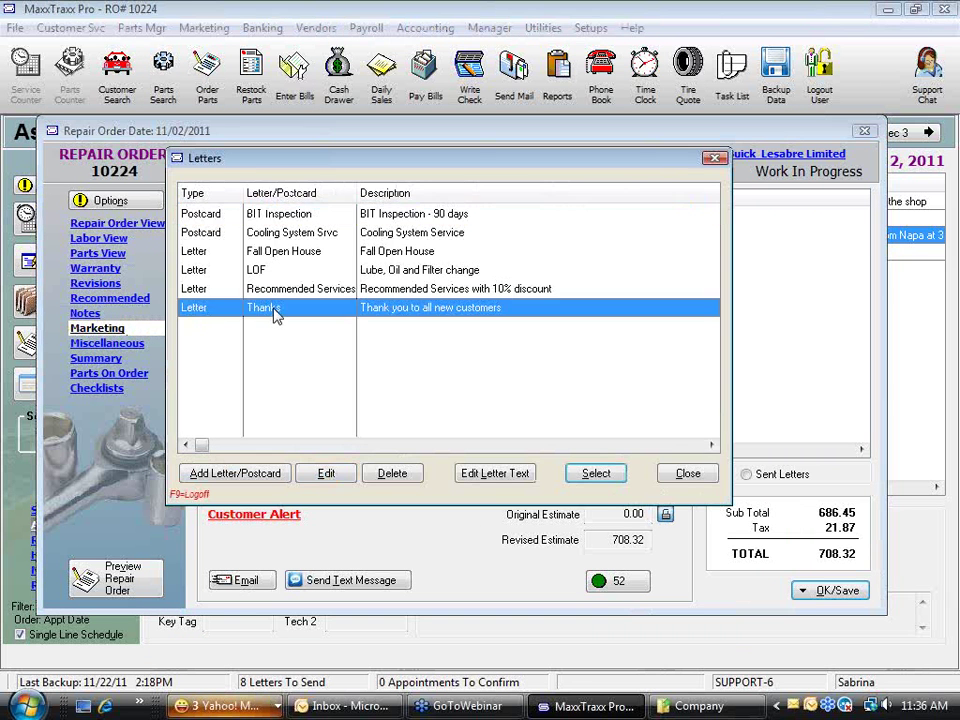
left_click(597, 474)
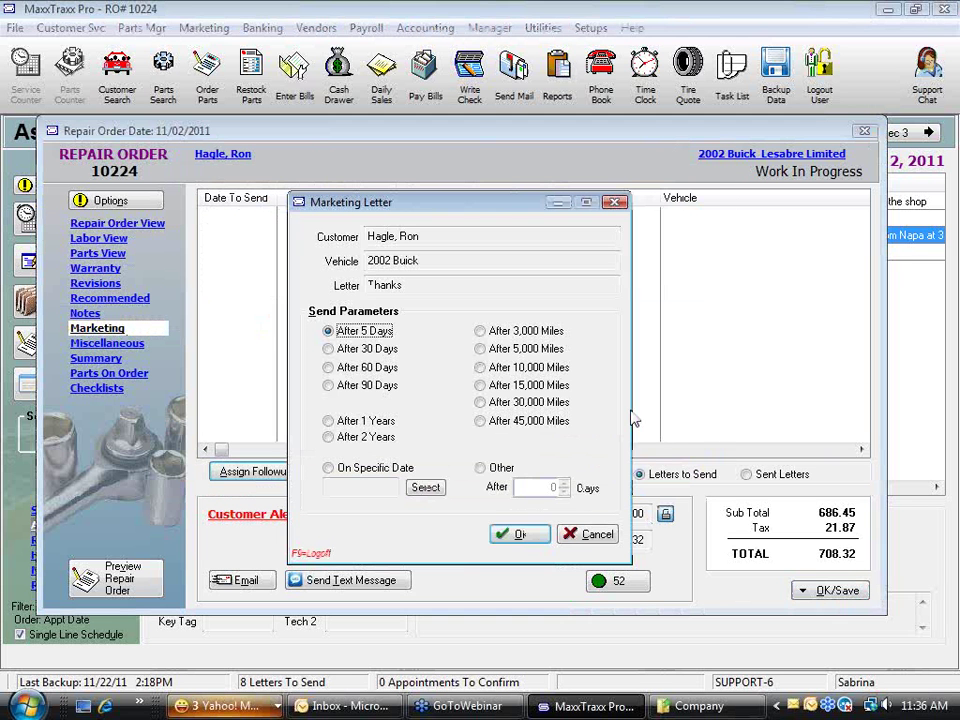
left_click(488, 469)
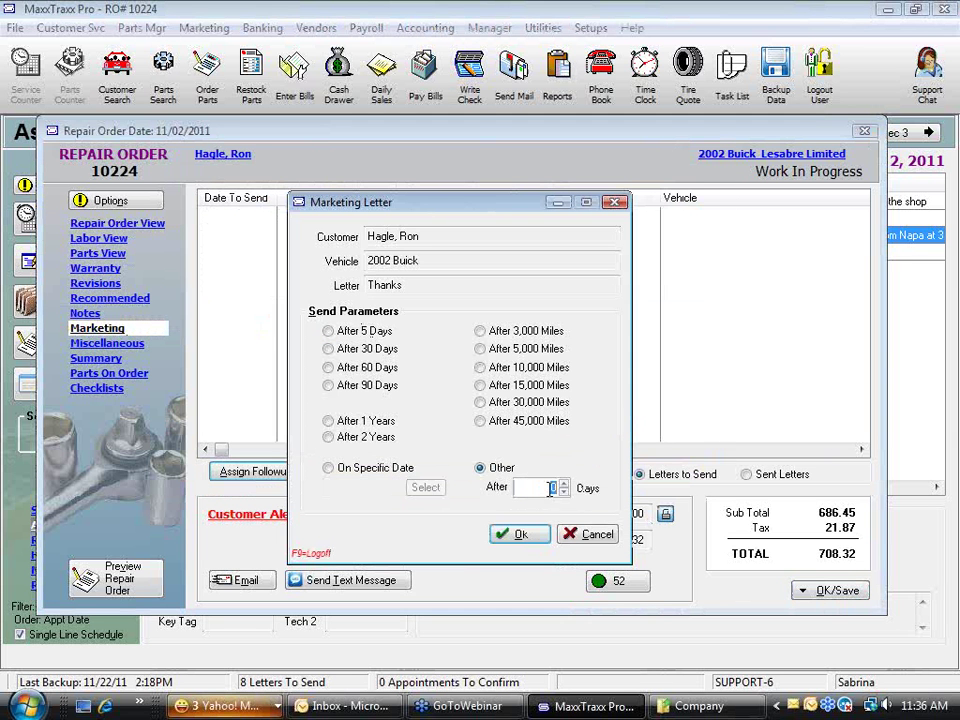
left_click(563, 483)
left_click(563, 483)
key("Up")
left_click(521, 534)
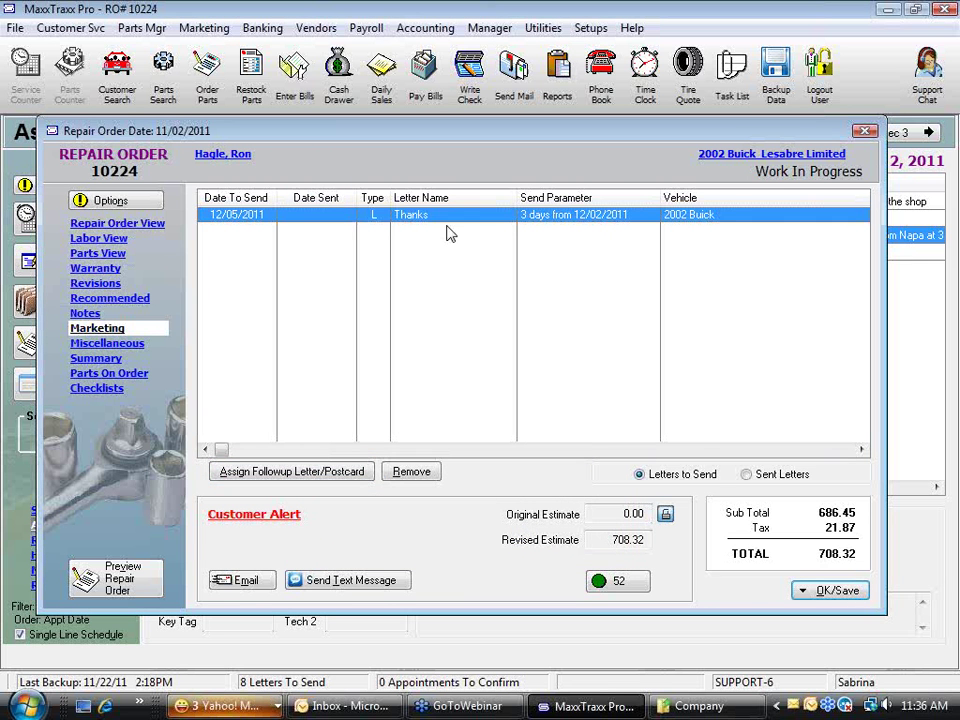
Step: View the repair order's miscellaneous details and line items, and open the sales tax rate definitions for its tax code
left_click(110, 343)
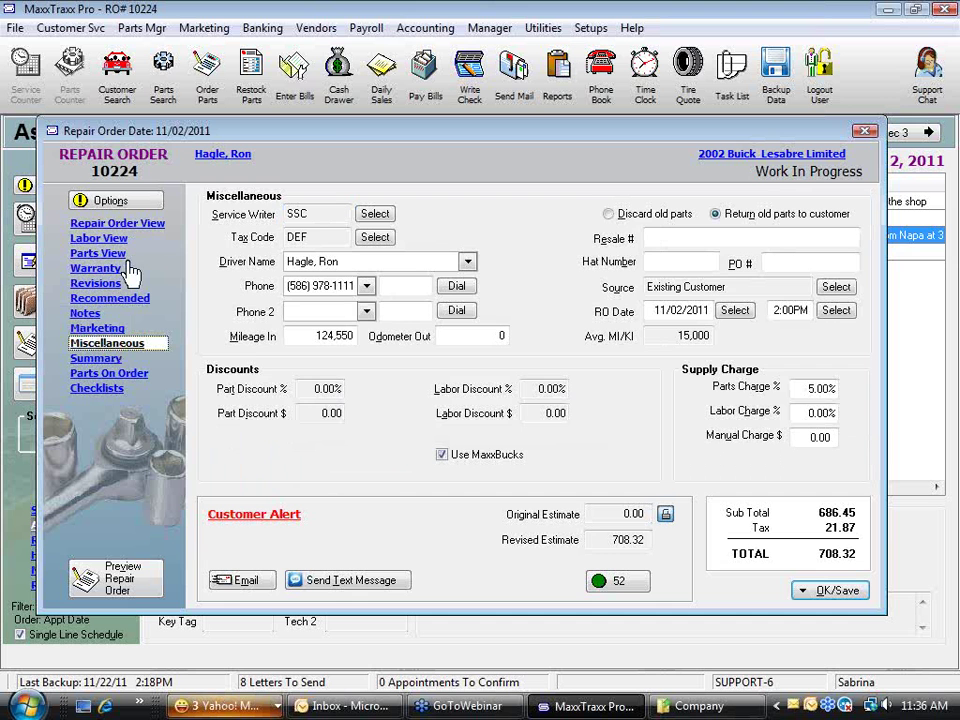
left_click(117, 223)
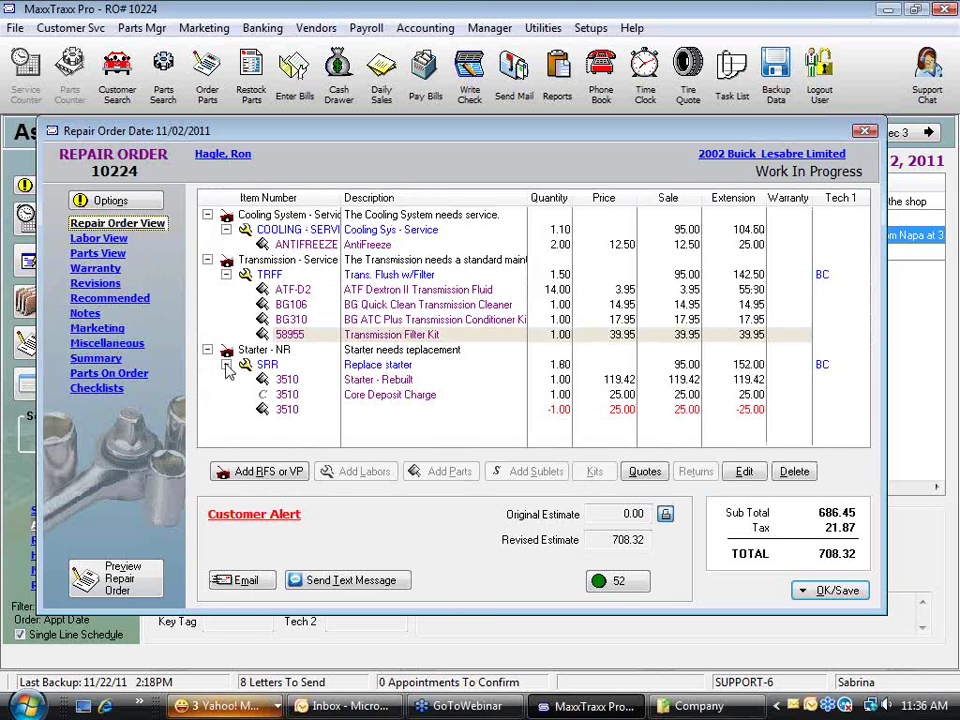
left_click(107, 343)
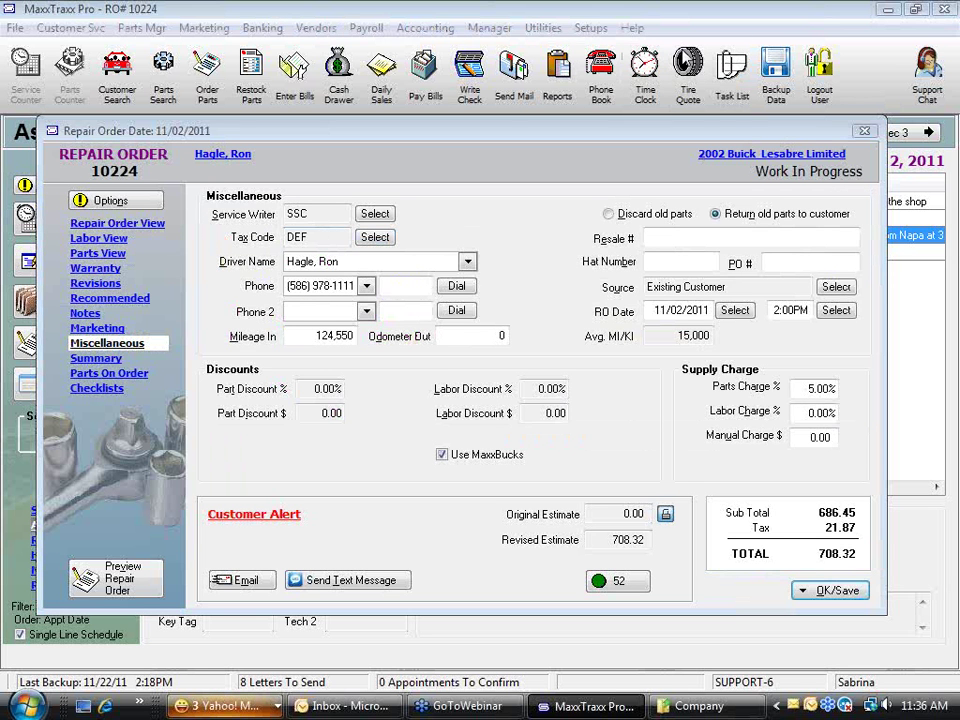
left_click(390, 242)
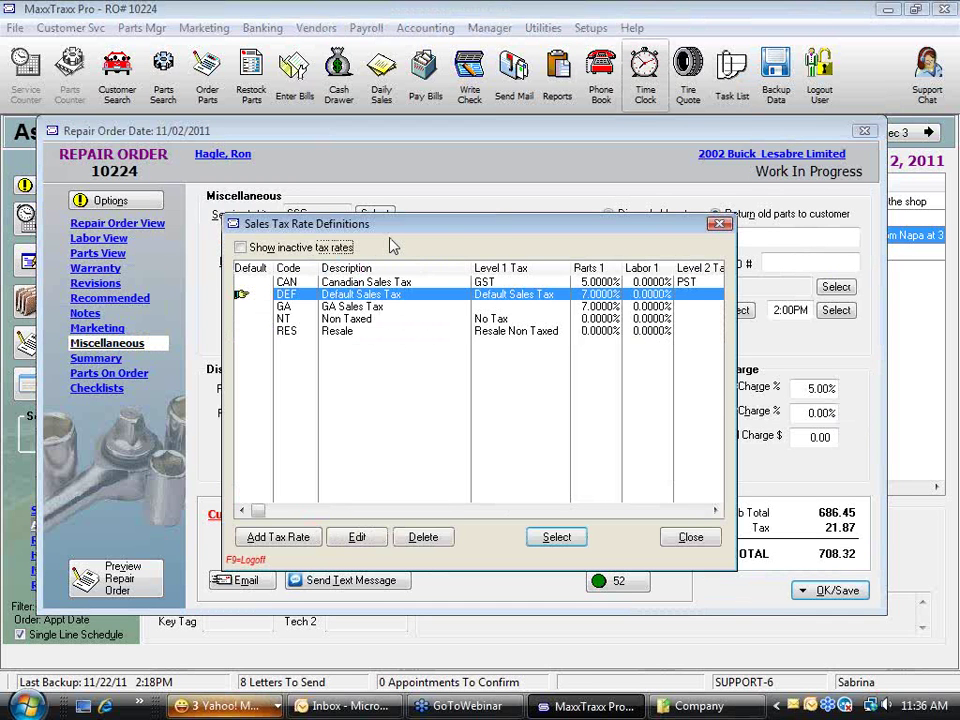
Step: Close the sales tax rate definitions and set the repair order's parts supply charge to 0%
left_click(688, 538)
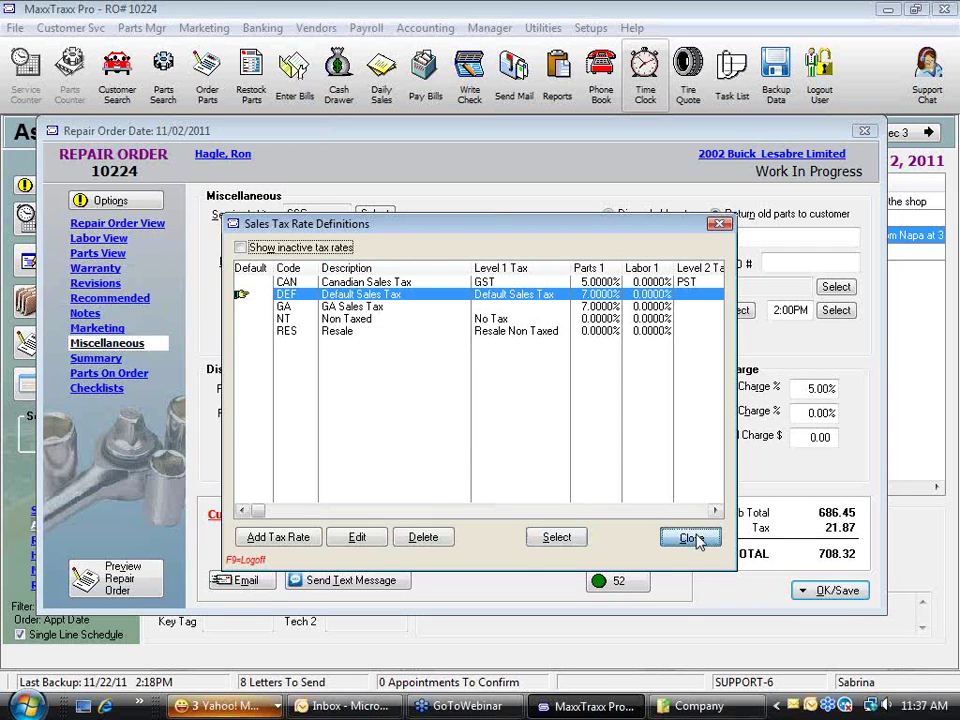
left_click(746, 240)
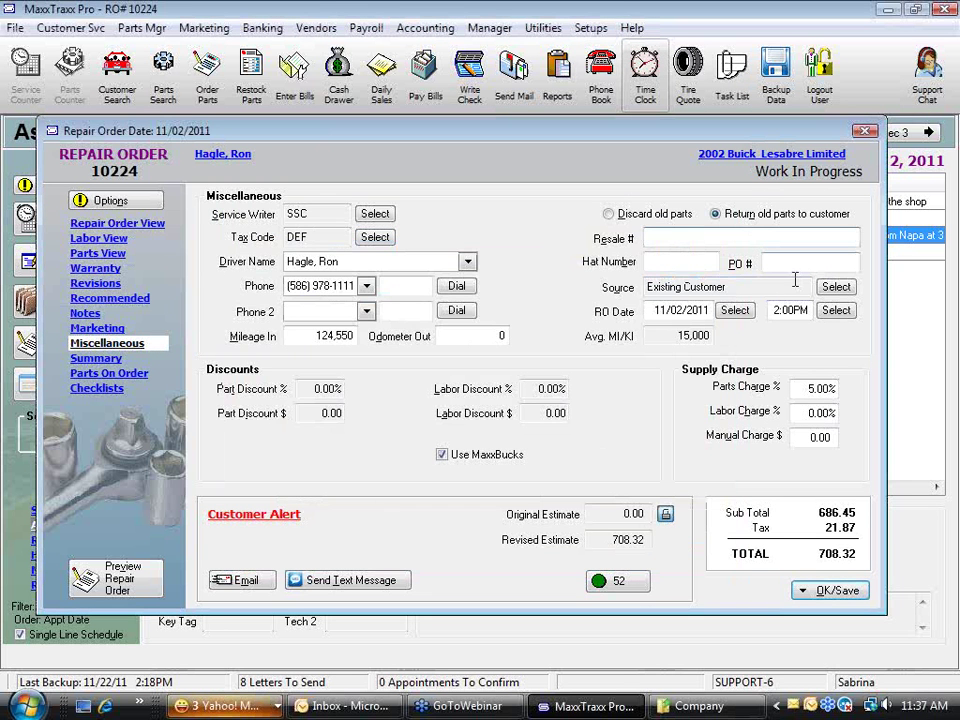
left_click(781, 263)
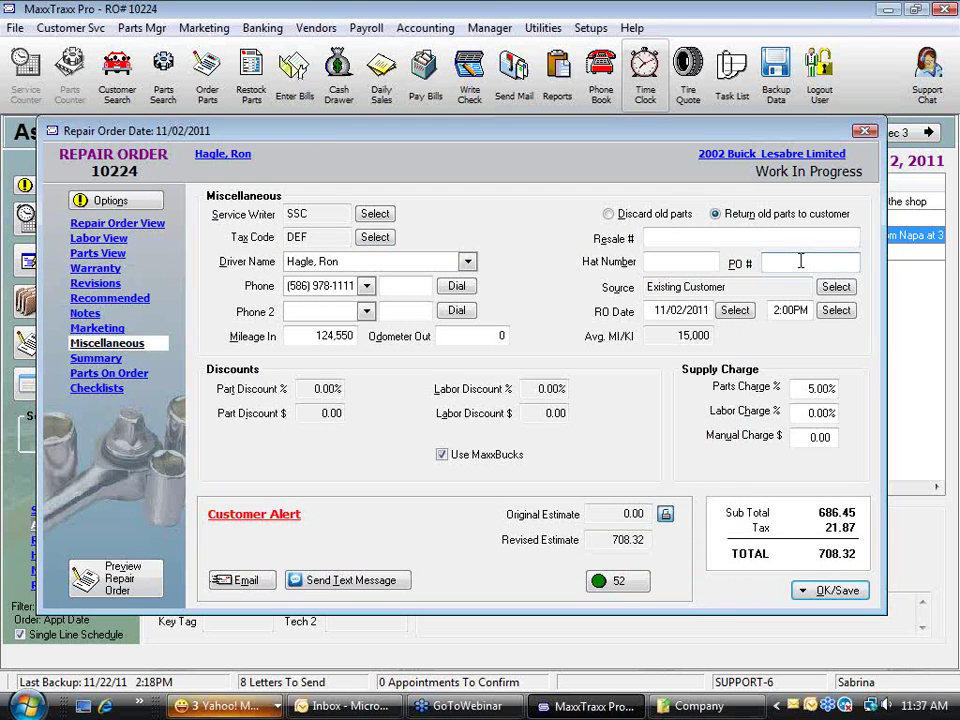
left_click(315, 416)
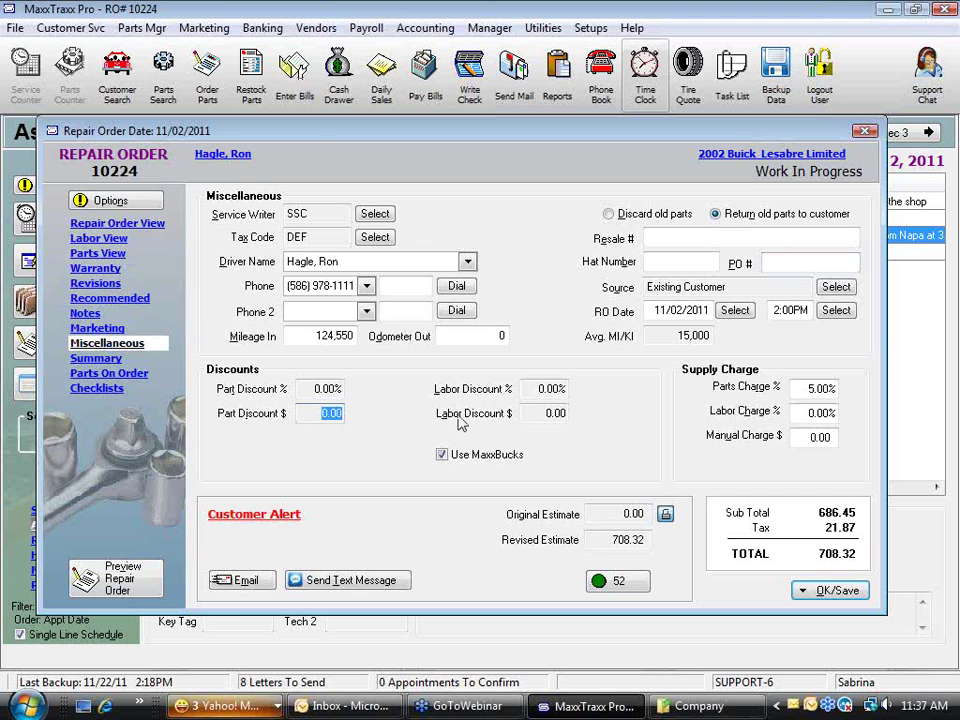
left_click(801, 389)
left_click_drag(801, 389, 858, 396)
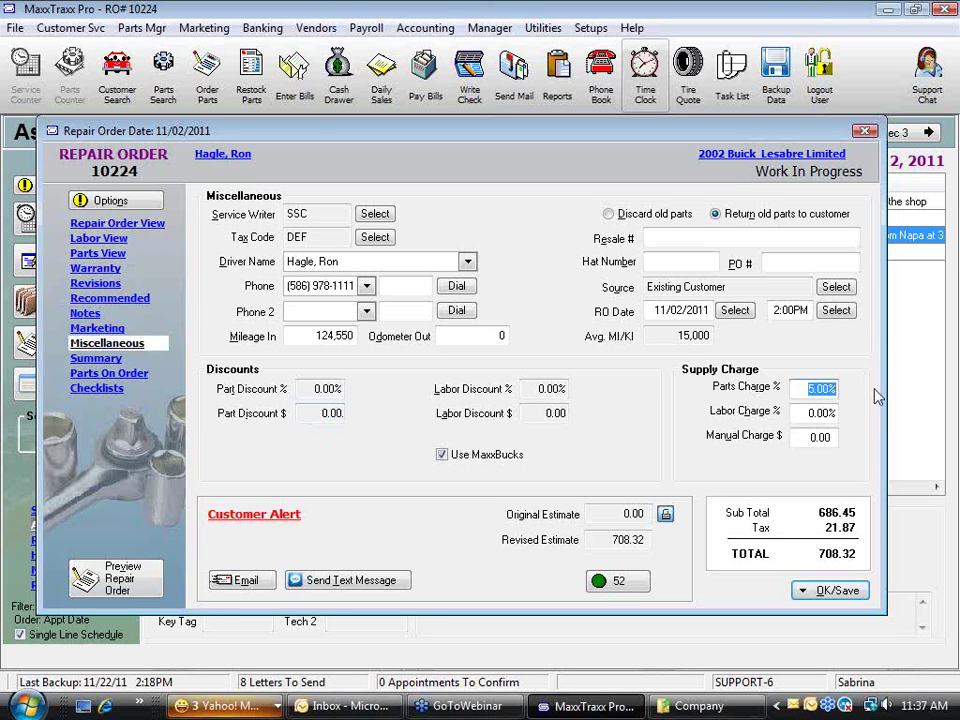
type("0")
key("Tab")
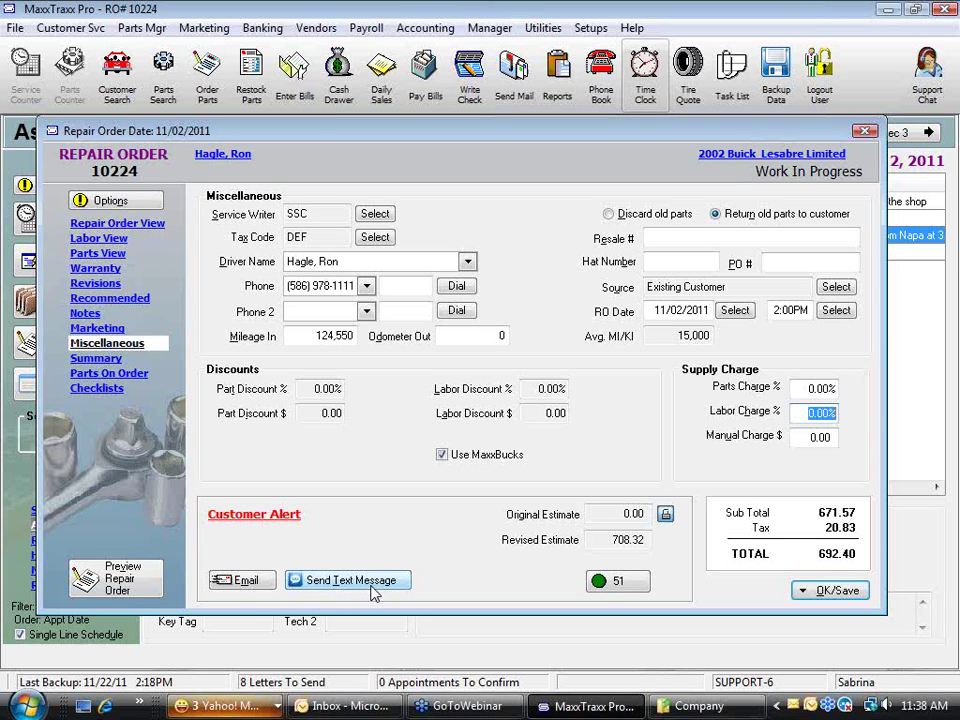
Step: Open the customer's record from the repair order and add a phone entry of type Mobile with the customer's cell number
left_click(226, 156)
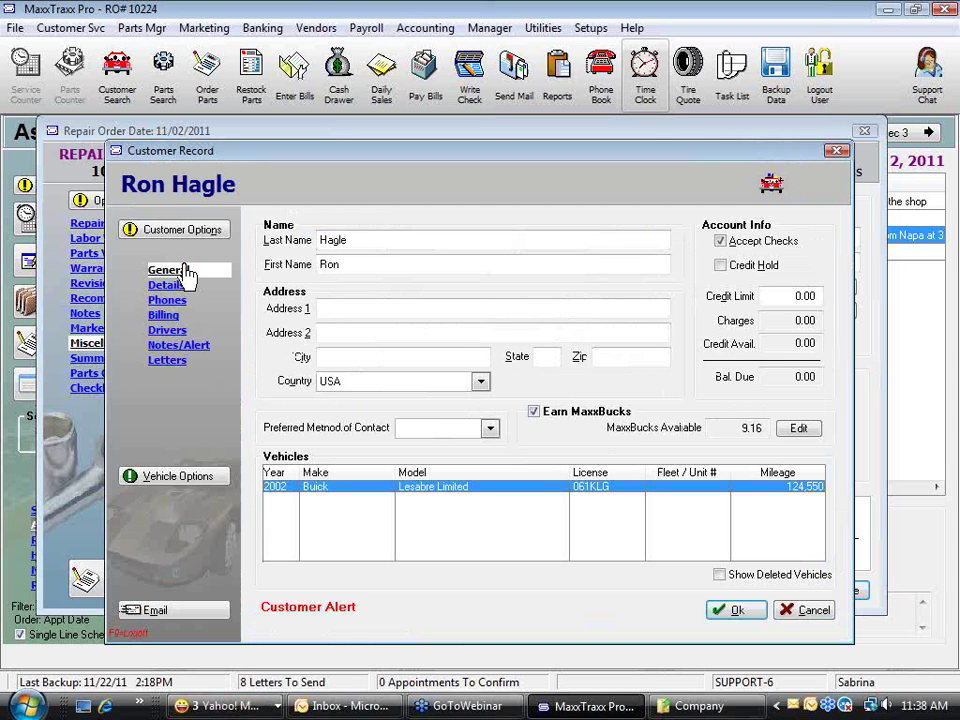
left_click(166, 302)
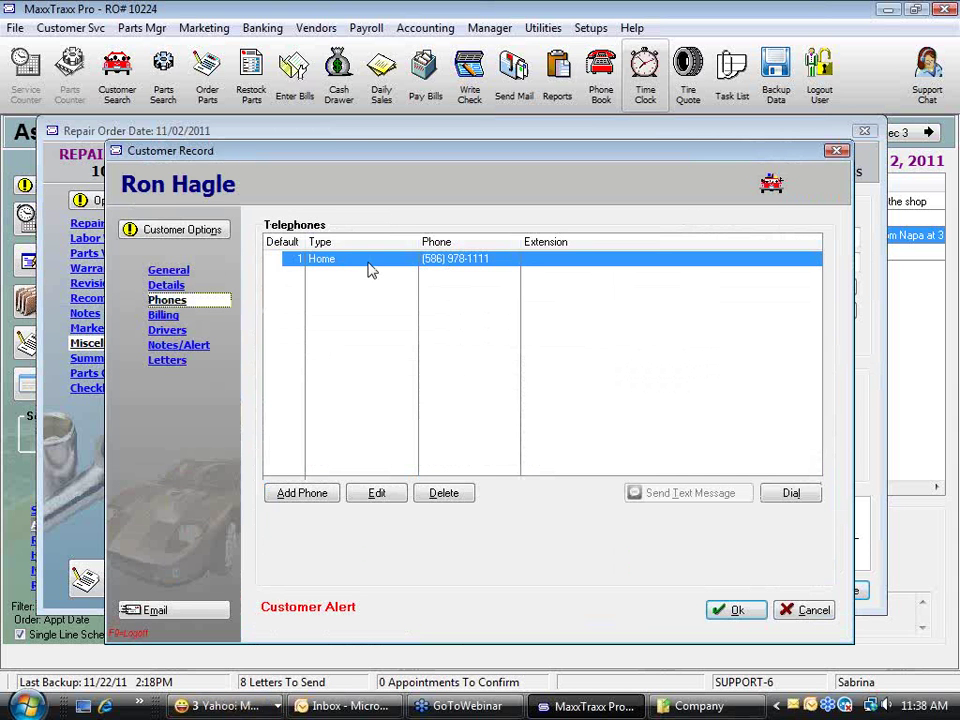
left_click(297, 506)
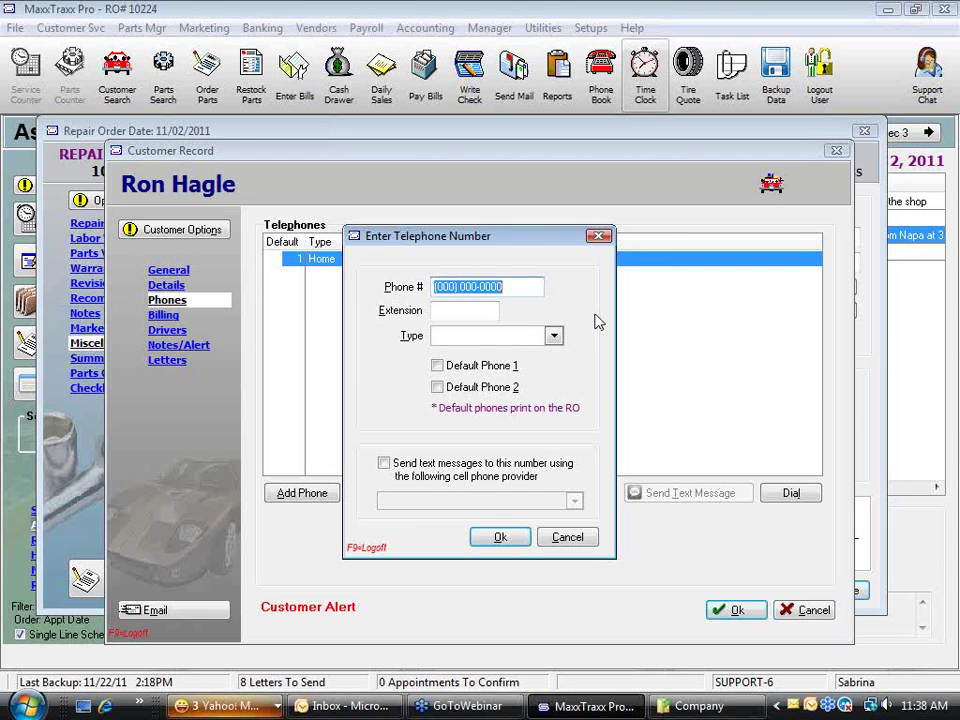
type("925640")
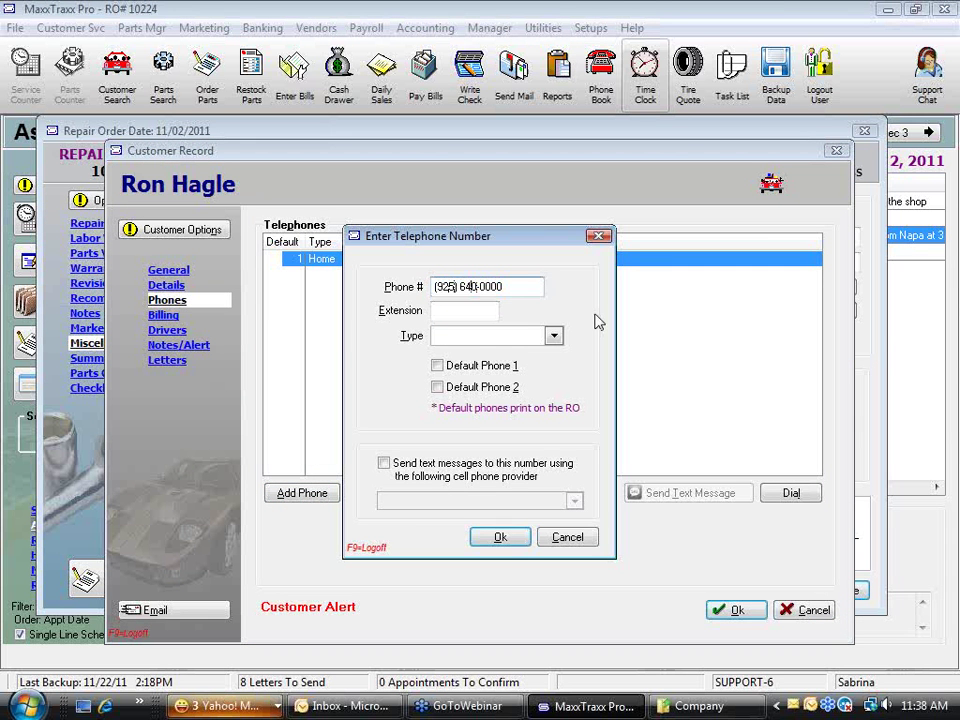
left_click(553, 336)
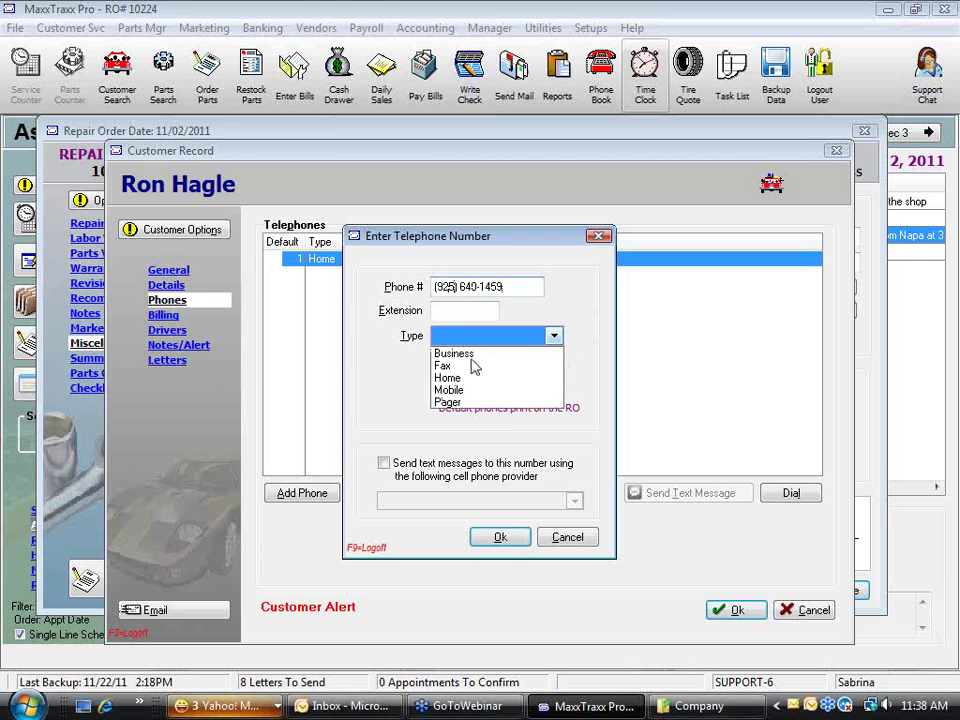
left_click(455, 391)
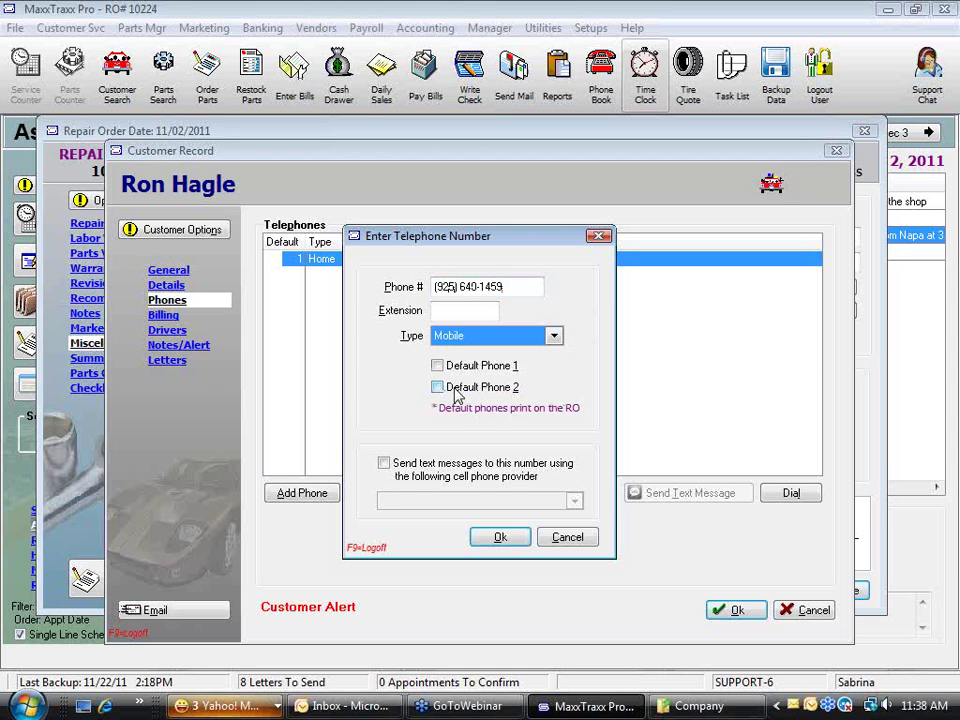
Step: Enable text messages to the new mobile number with AT&T Wireless as the provider, and save the phone entry and customer record
left_click(386, 465)
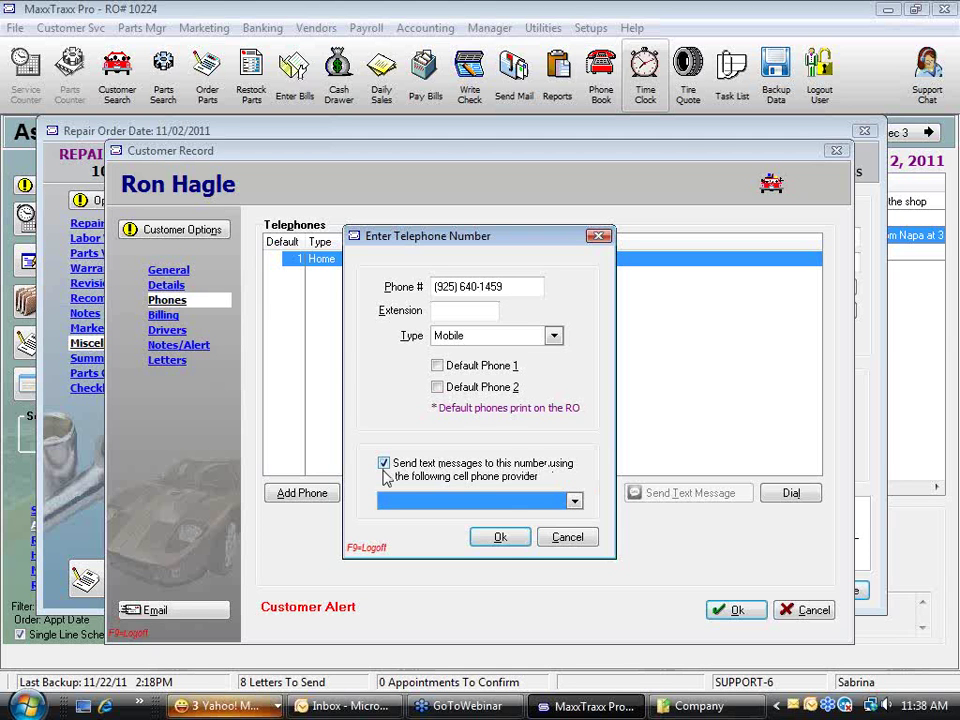
left_click(574, 501)
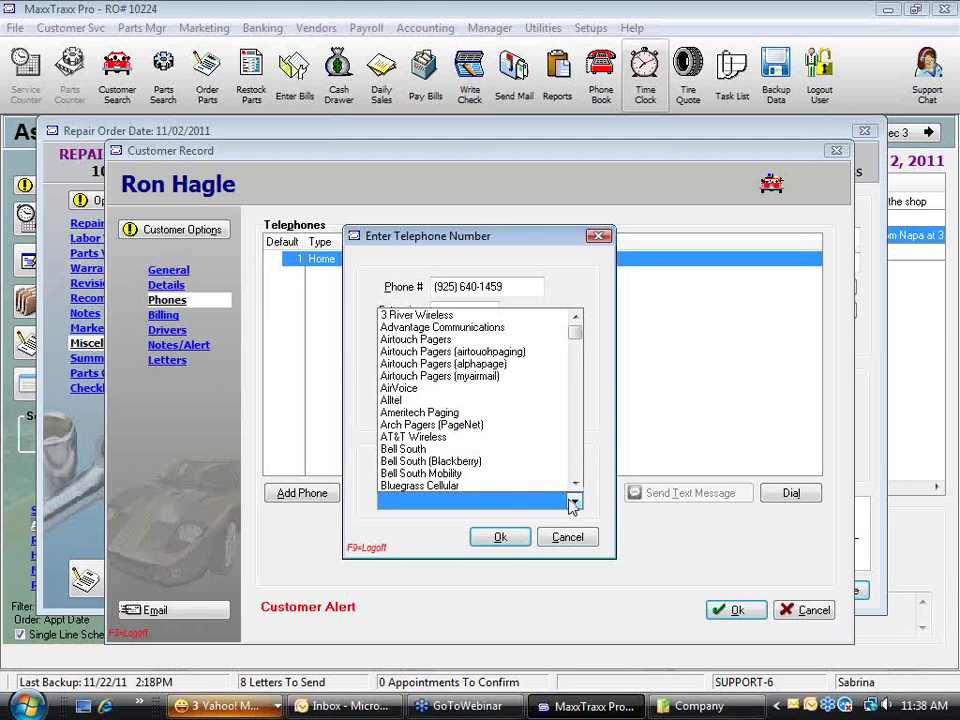
left_click(405, 437)
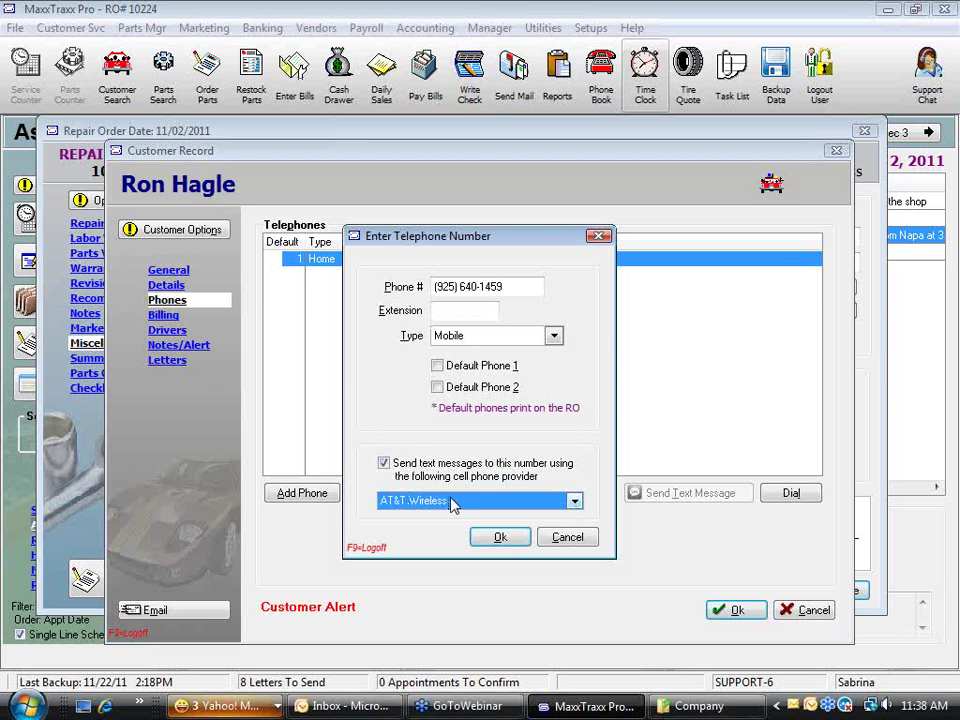
left_click(503, 538)
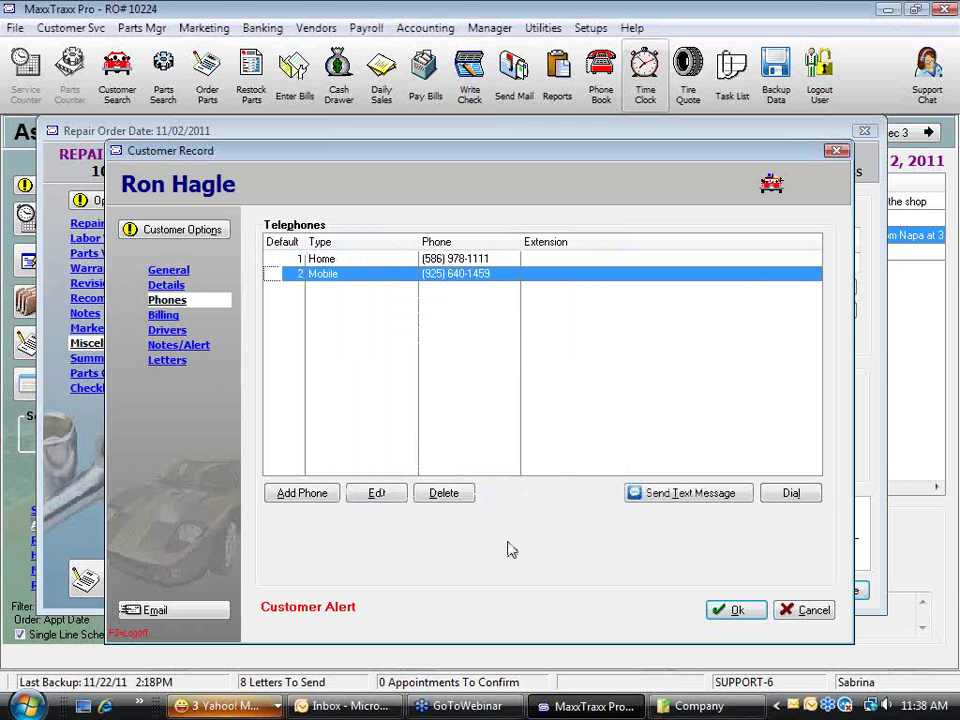
left_click(737, 612)
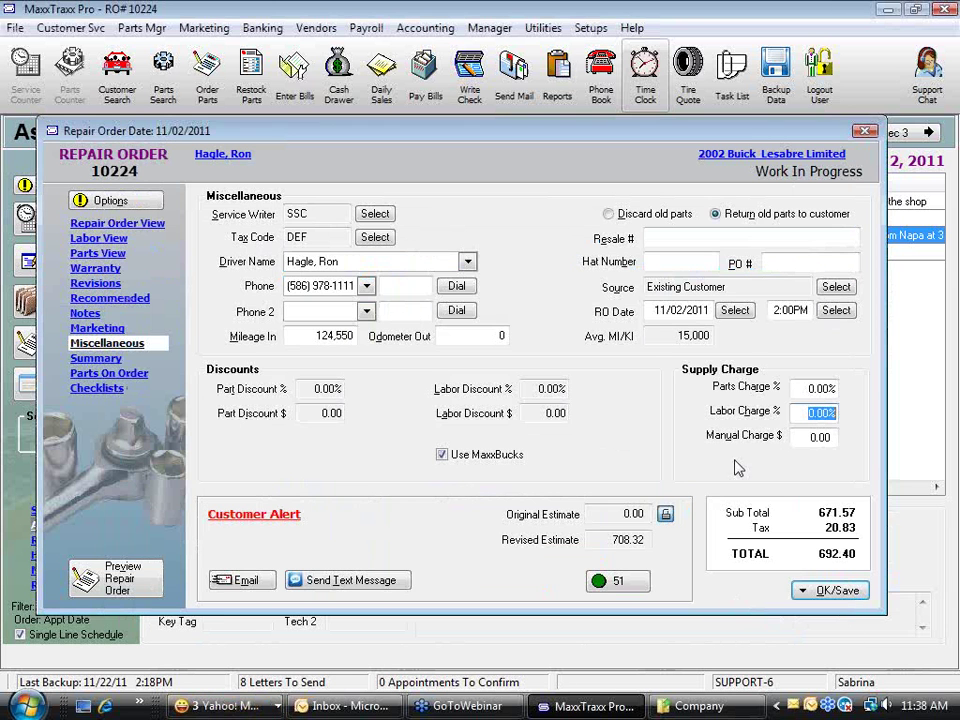
Step: Create a text message to the customer's mobile number from the repair order and send it
left_click(378, 588)
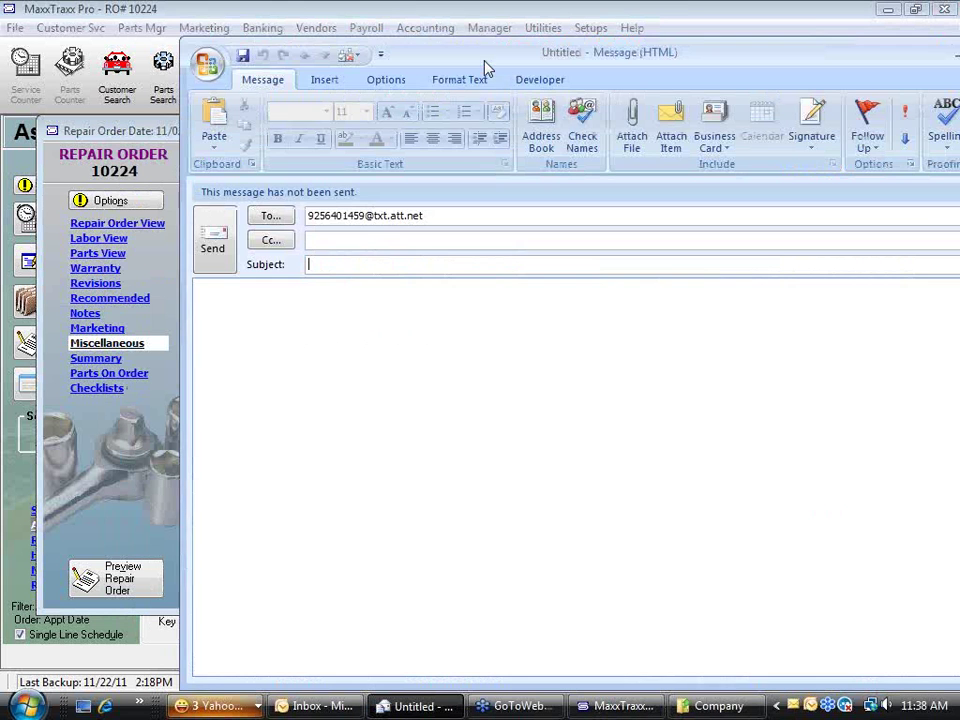
left_click_drag(508, 51, 394, 55)
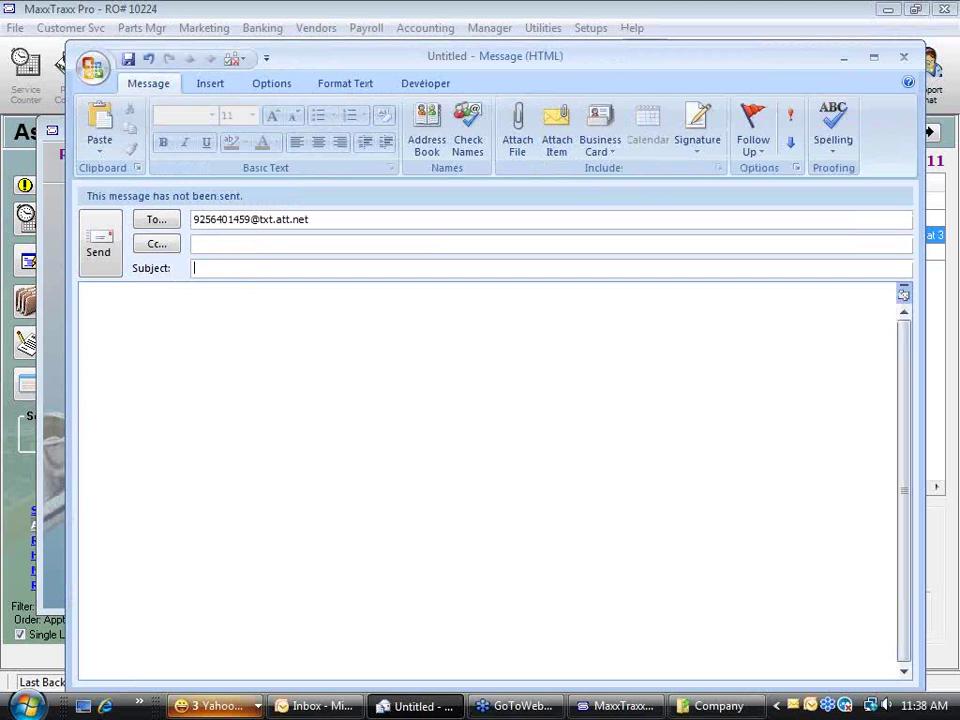
left_click(100, 245)
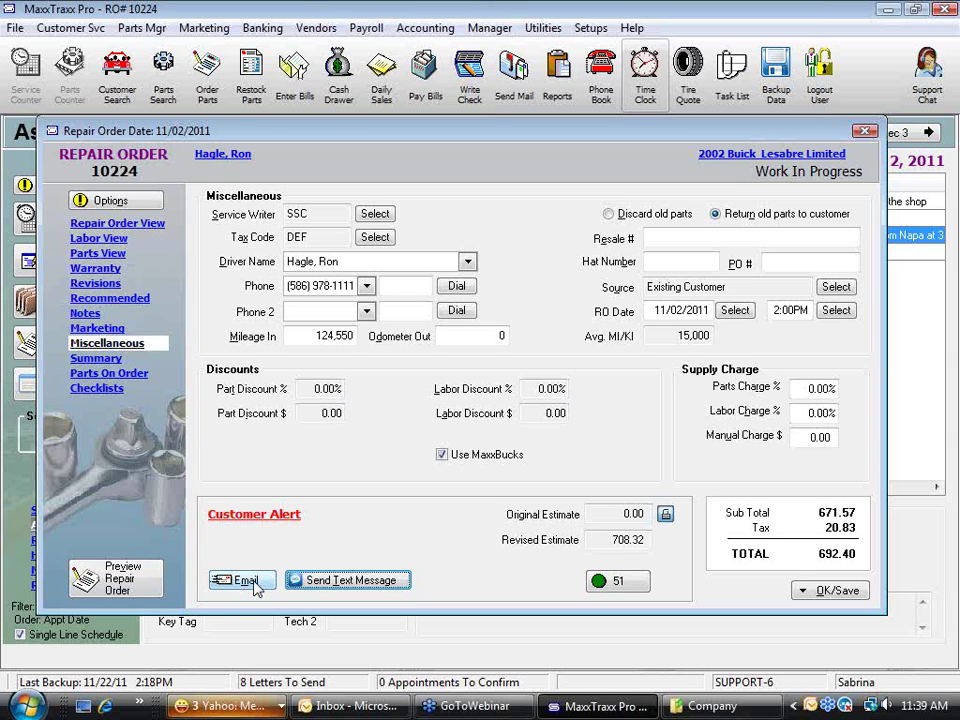
Step: Examine the repair order's summary lines from Parts to Sales Tax and its parts on order
left_click(108, 362)
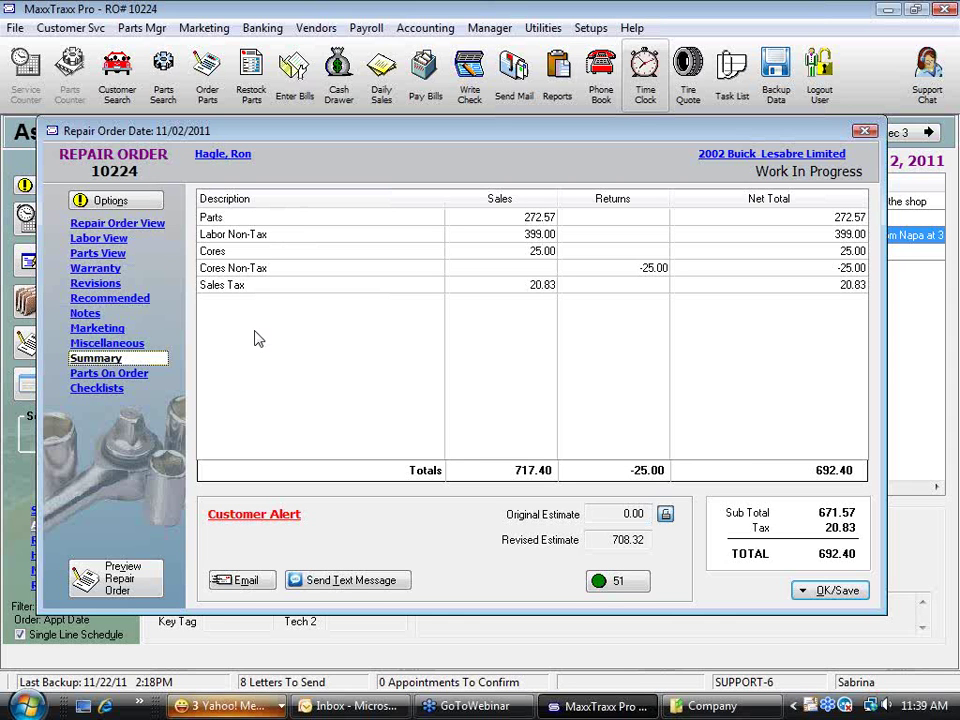
left_click(261, 220)
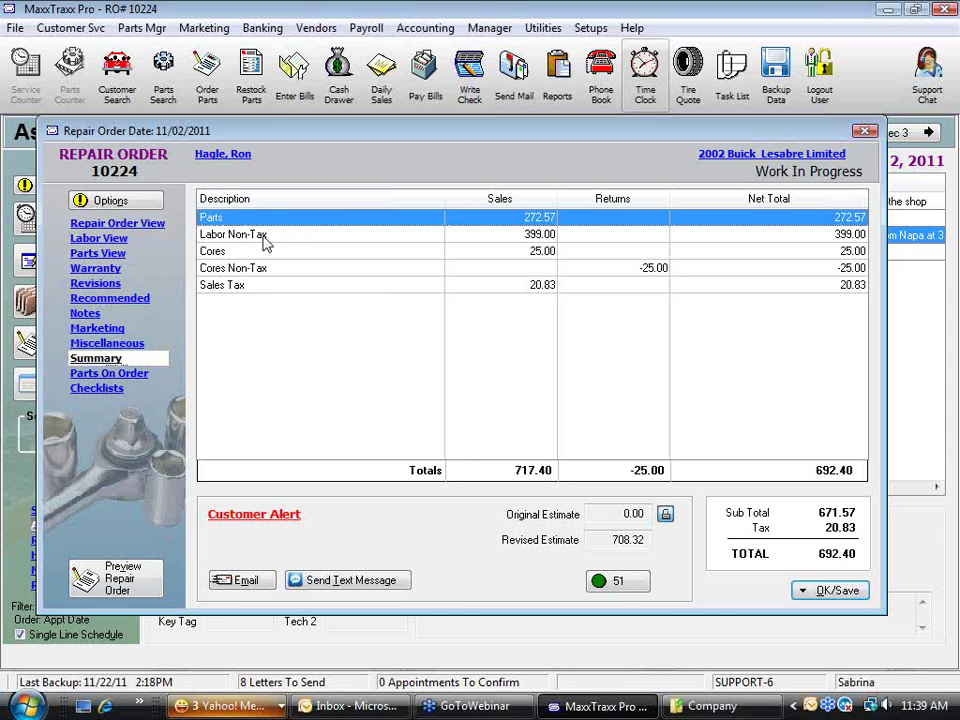
key("Down")
key("Down")
key("Down")
key("Down")
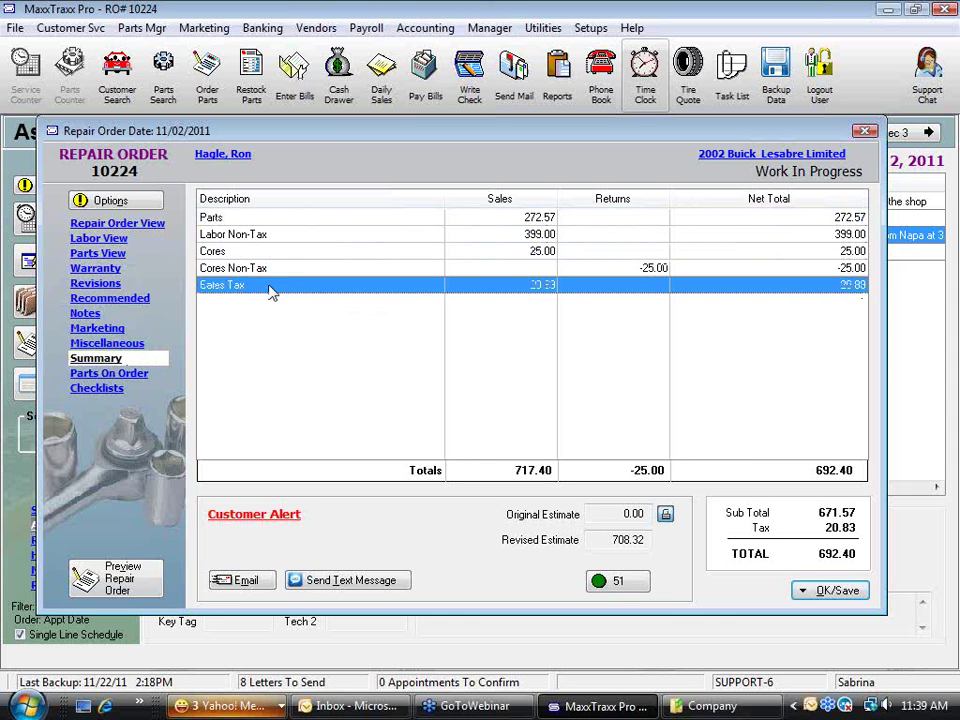
left_click(137, 380)
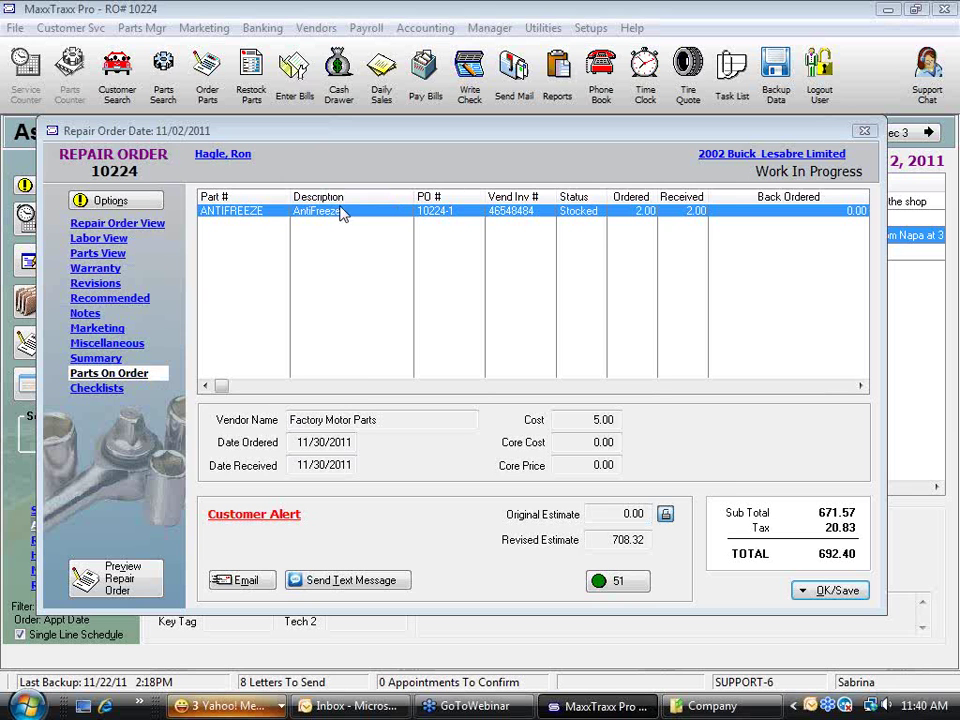
left_click(155, 223)
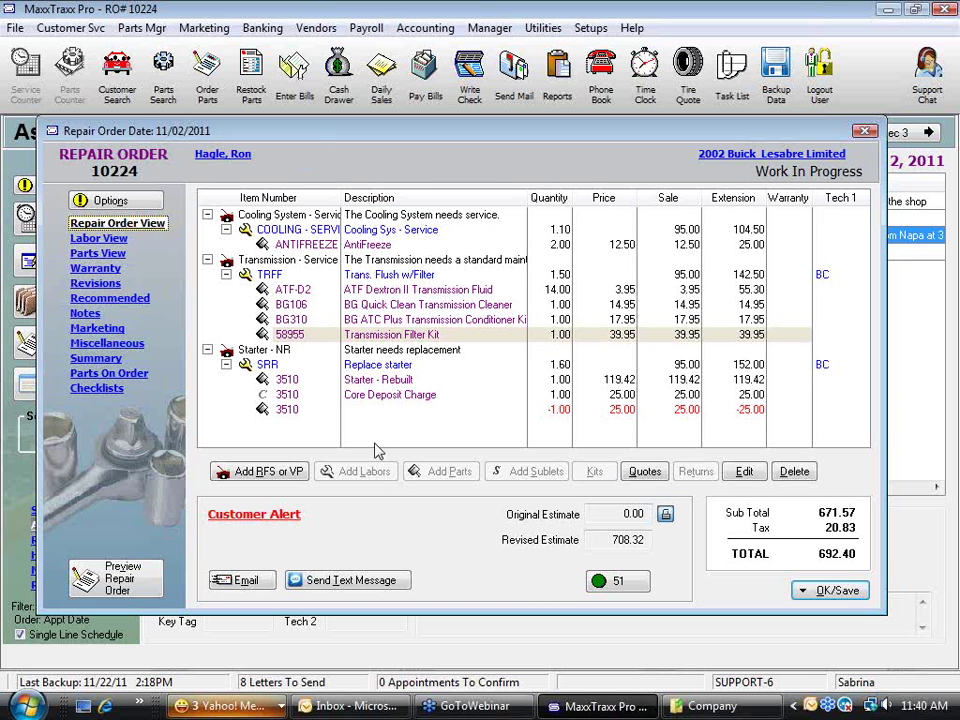
left_click(392, 365)
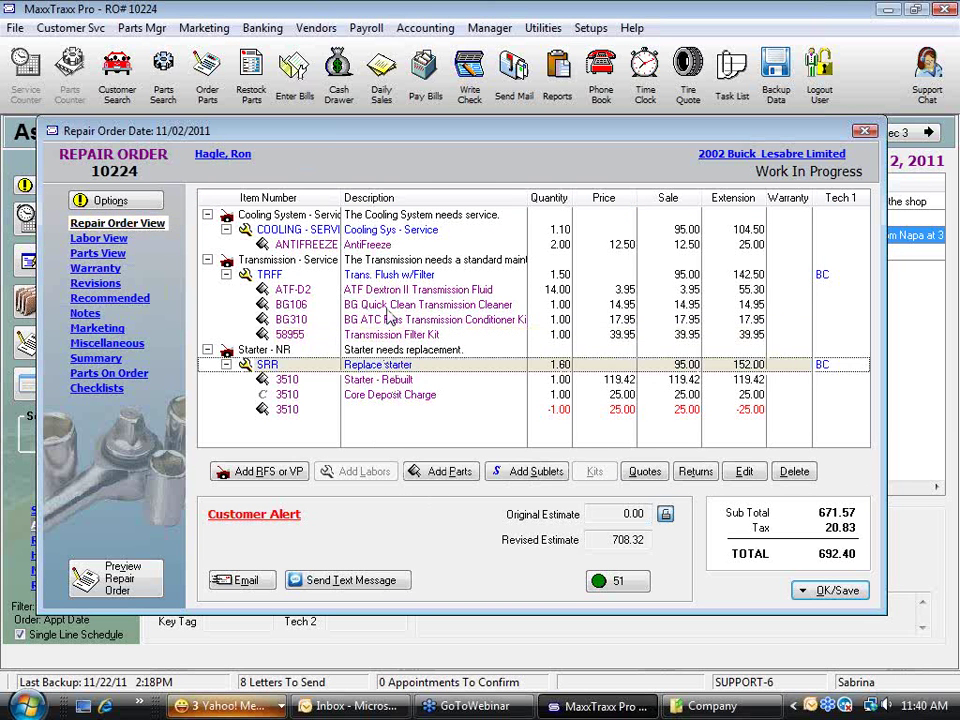
left_click(312, 272)
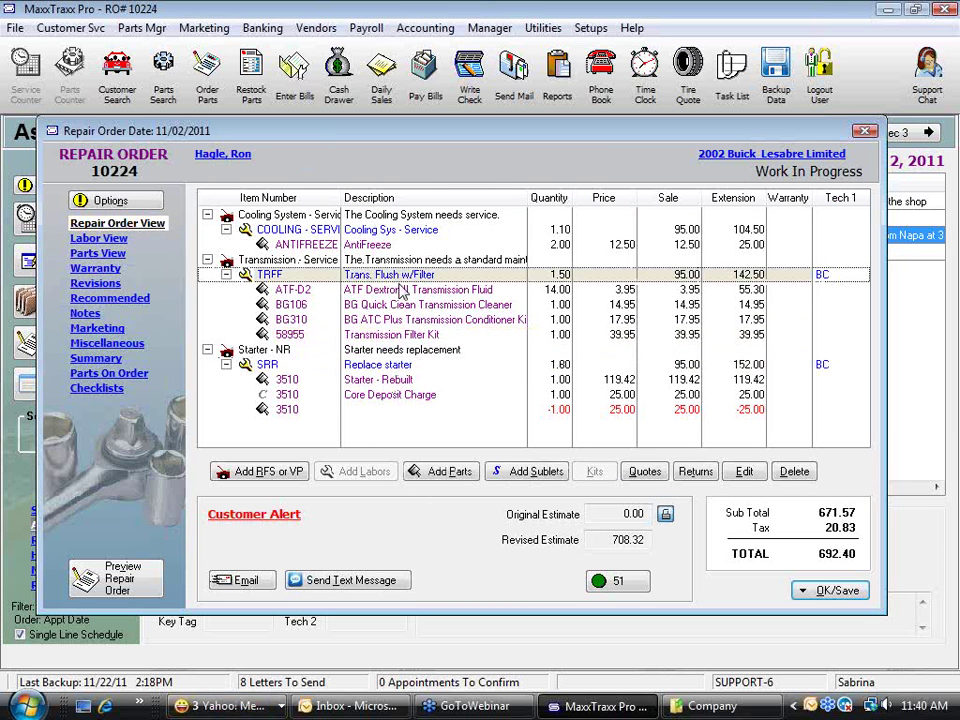
left_click(438, 473)
left_click(490, 208)
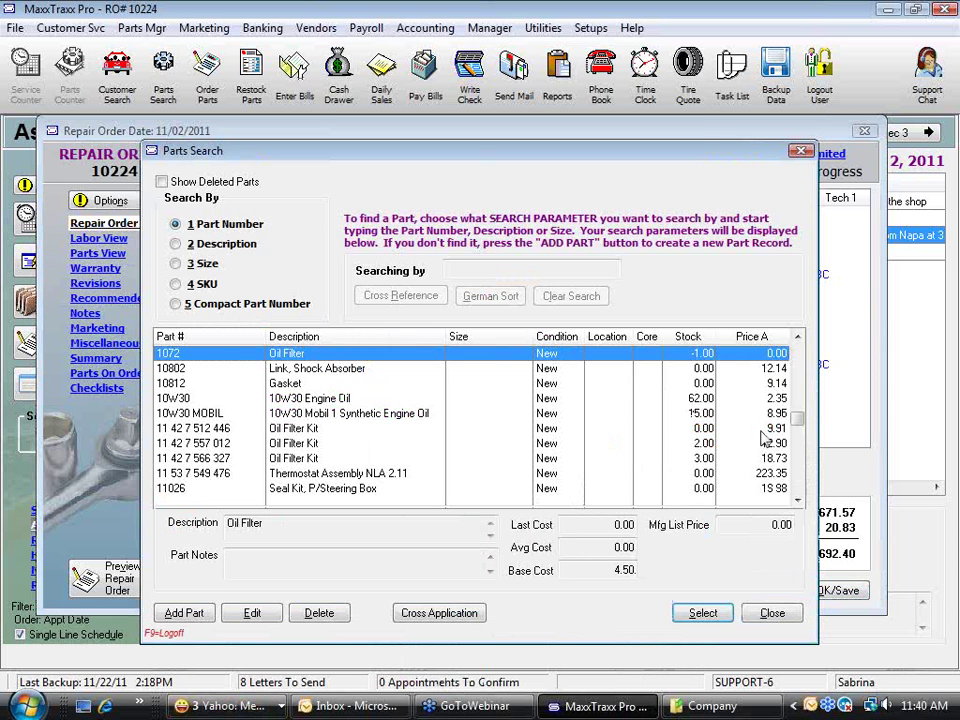
left_click(745, 428)
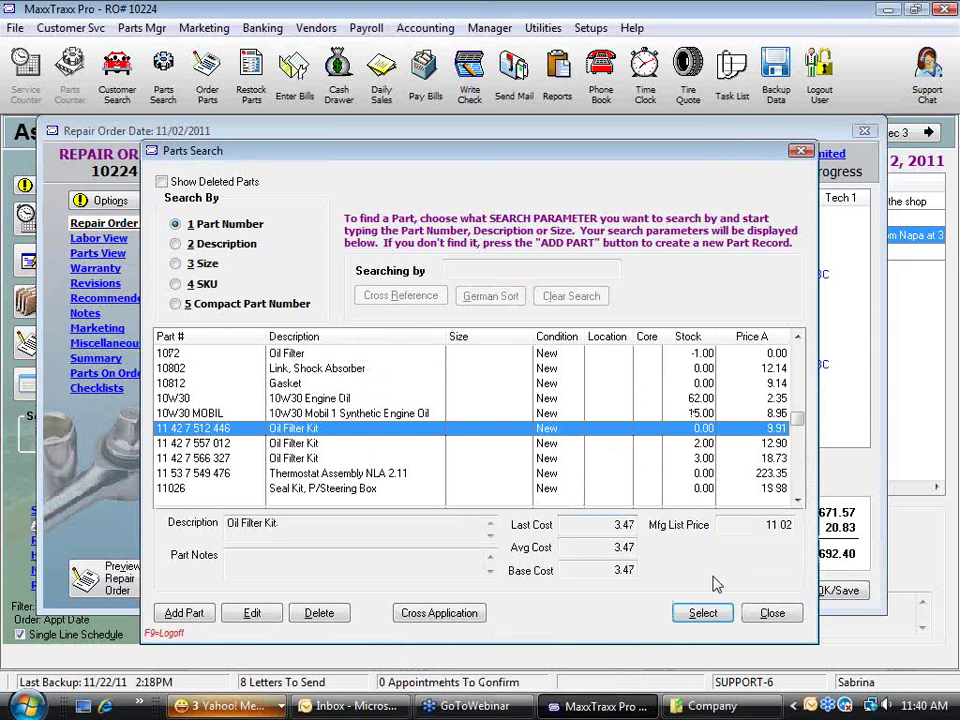
left_click(705, 613)
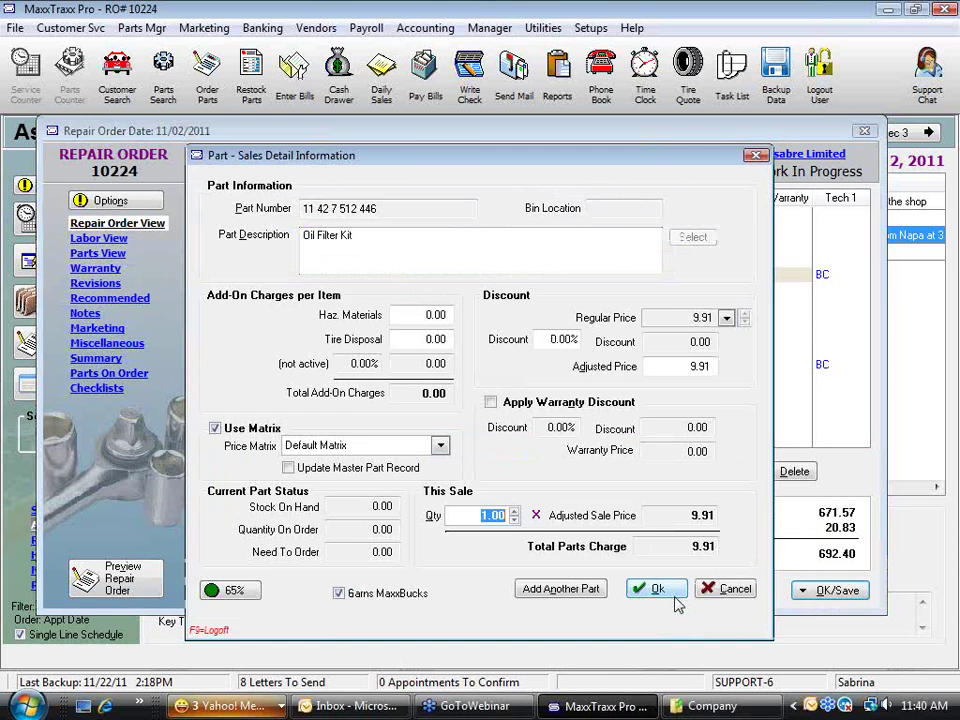
left_click(663, 597)
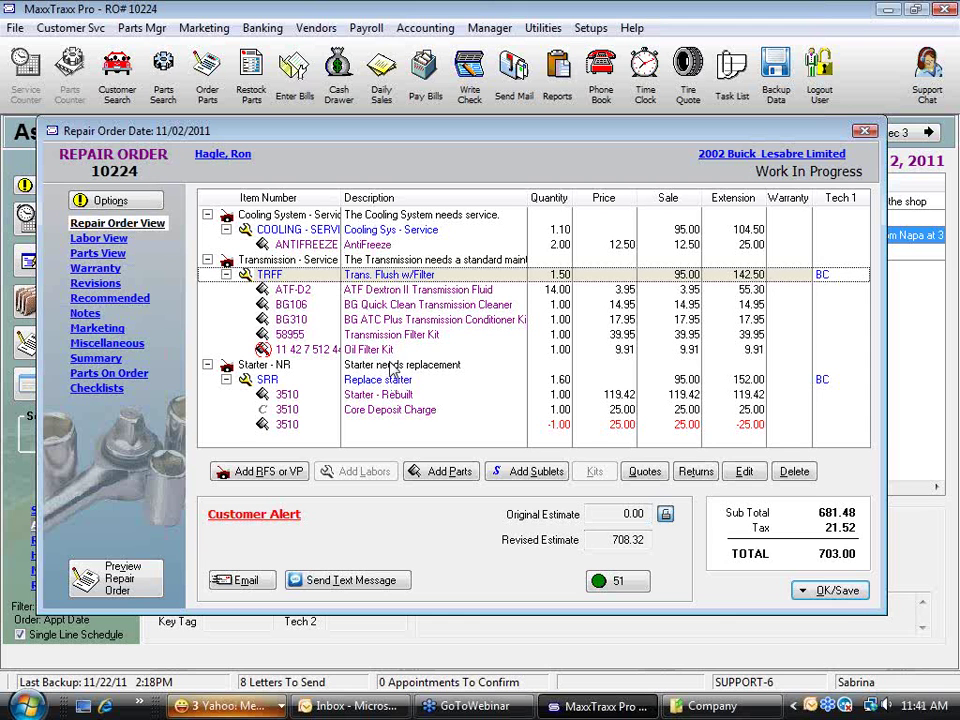
Step: Save the repair order without printing or changing its status, tag the out-of-stock Oil Filter Kit for ordering and proceed
left_click(843, 594)
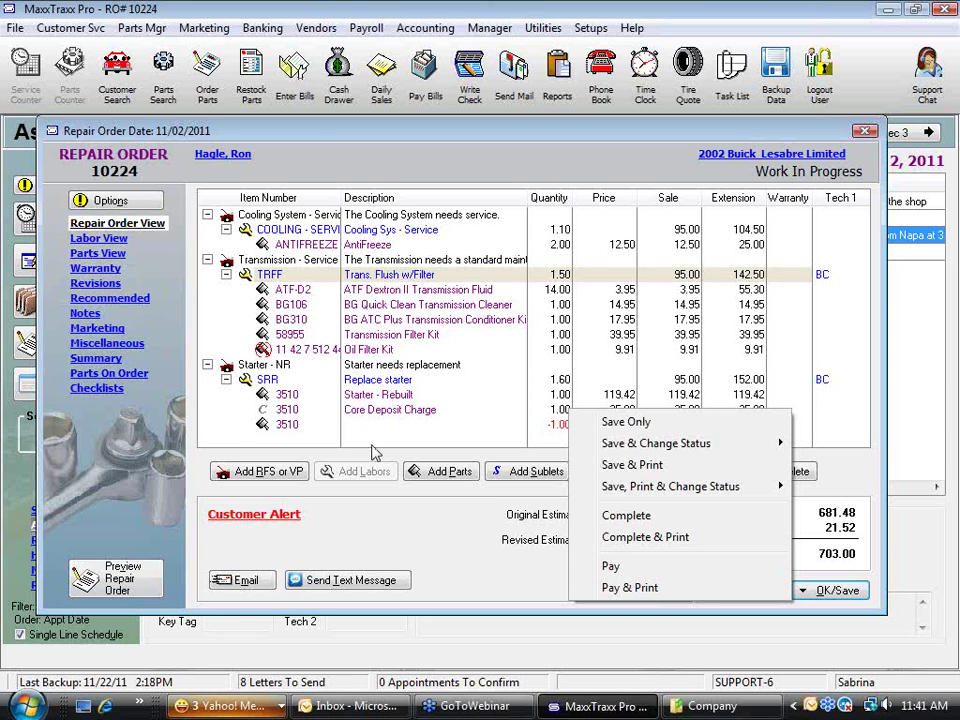
left_click(660, 426)
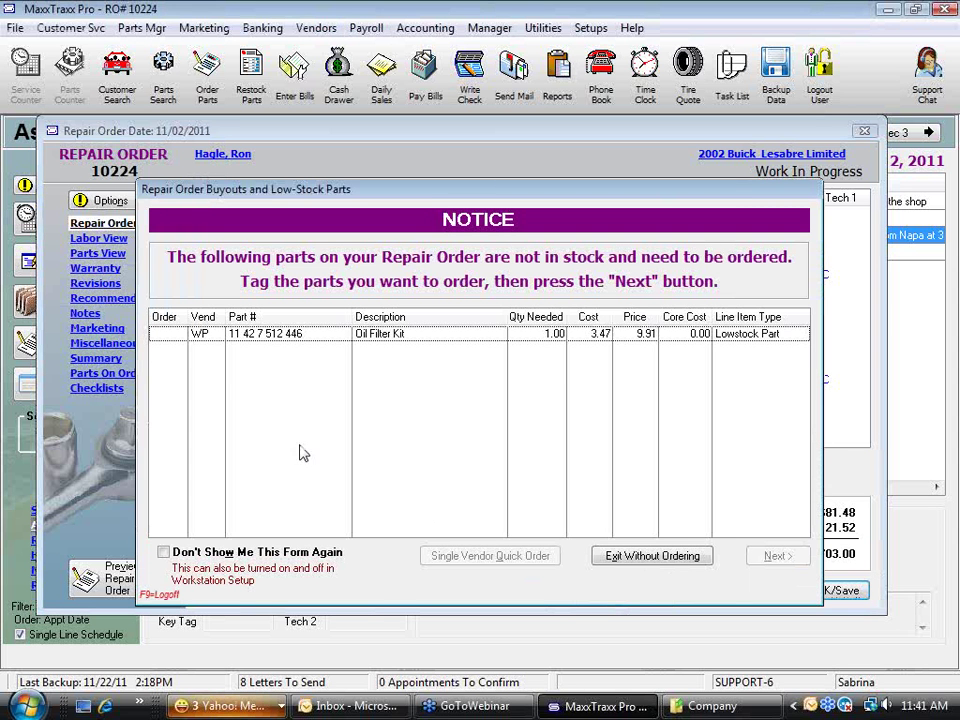
left_click(155, 337)
left_click(156, 336)
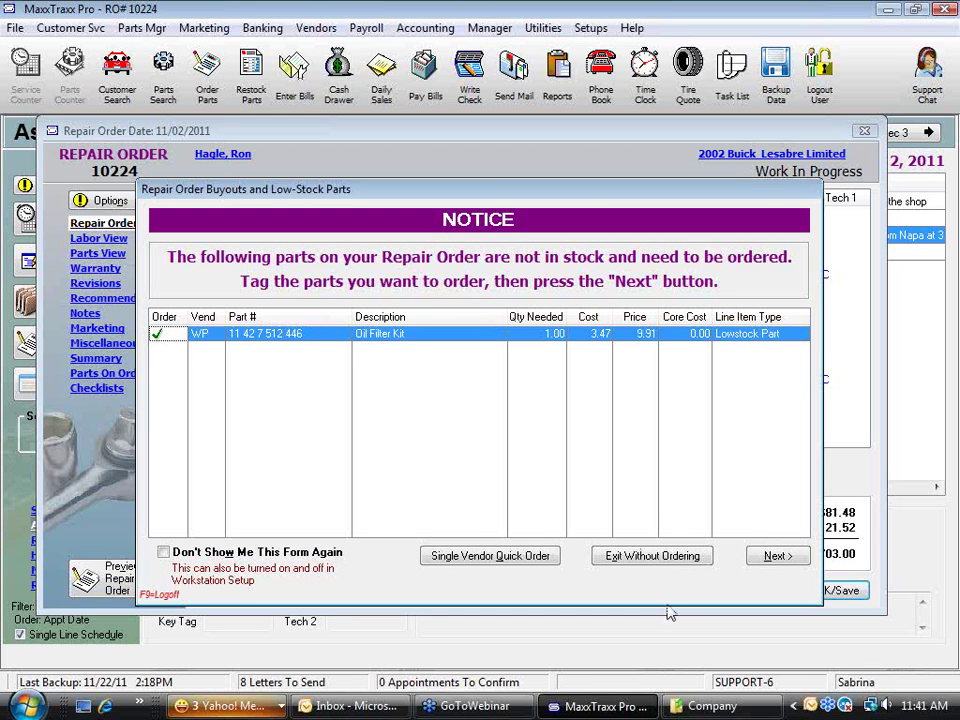
left_click(776, 557)
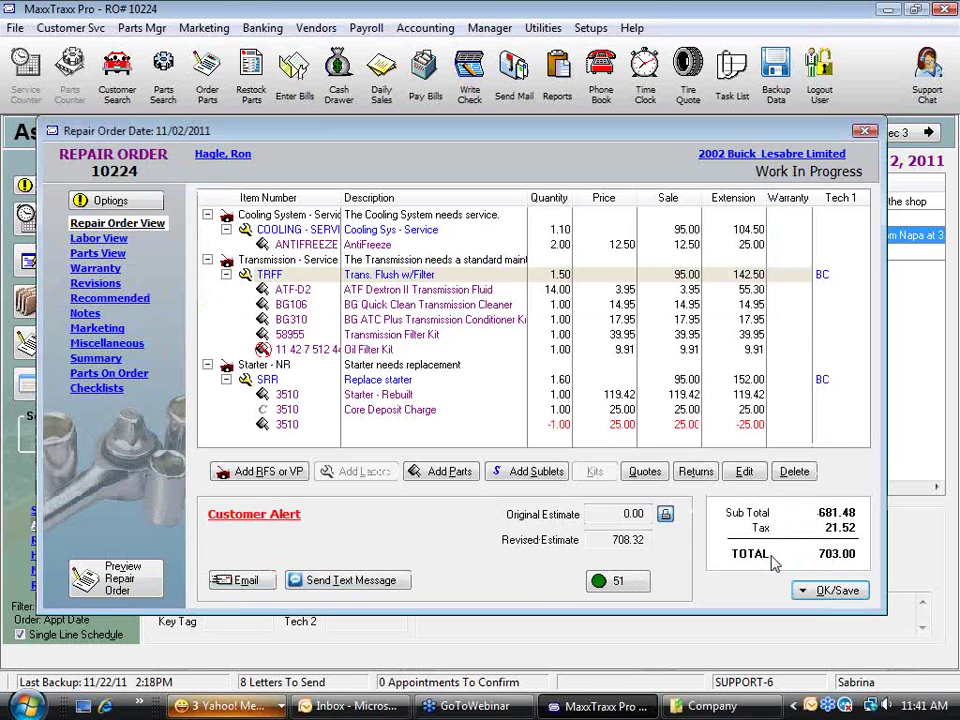
Step: Create the WorldPac purchase order for the tagged Oil Filter Kit and save it as an open PO without printing
left_click(652, 533)
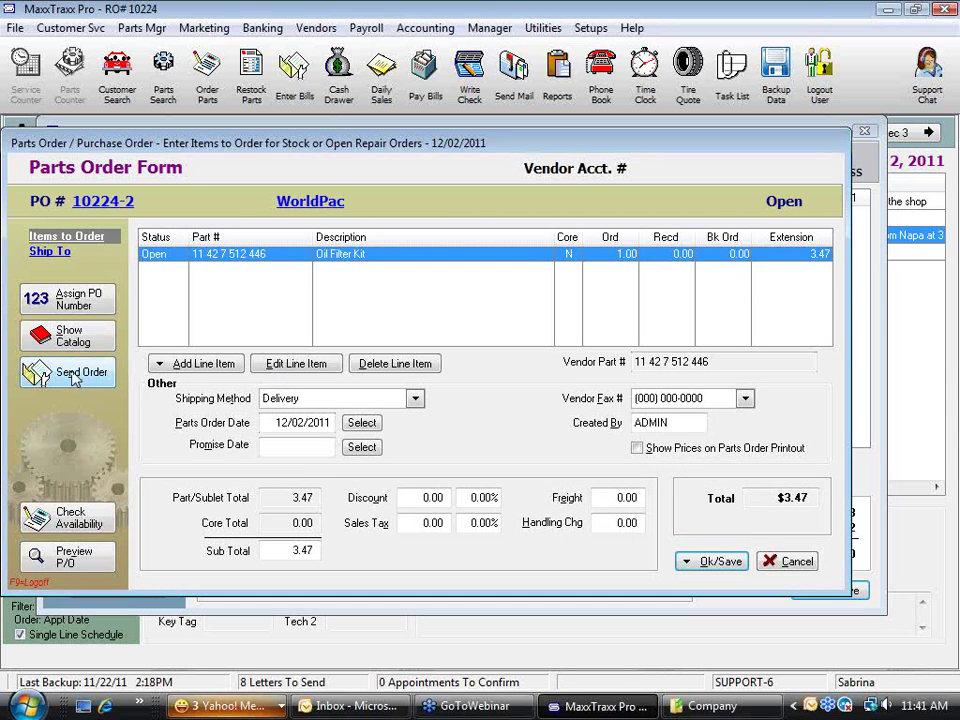
left_click(686, 561)
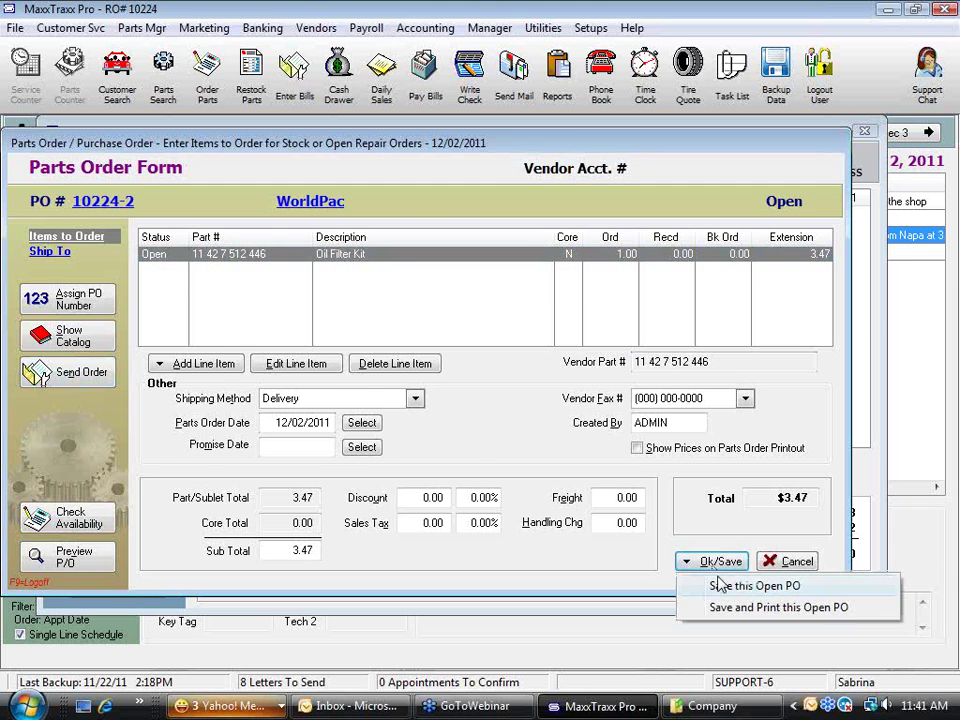
left_click(725, 583)
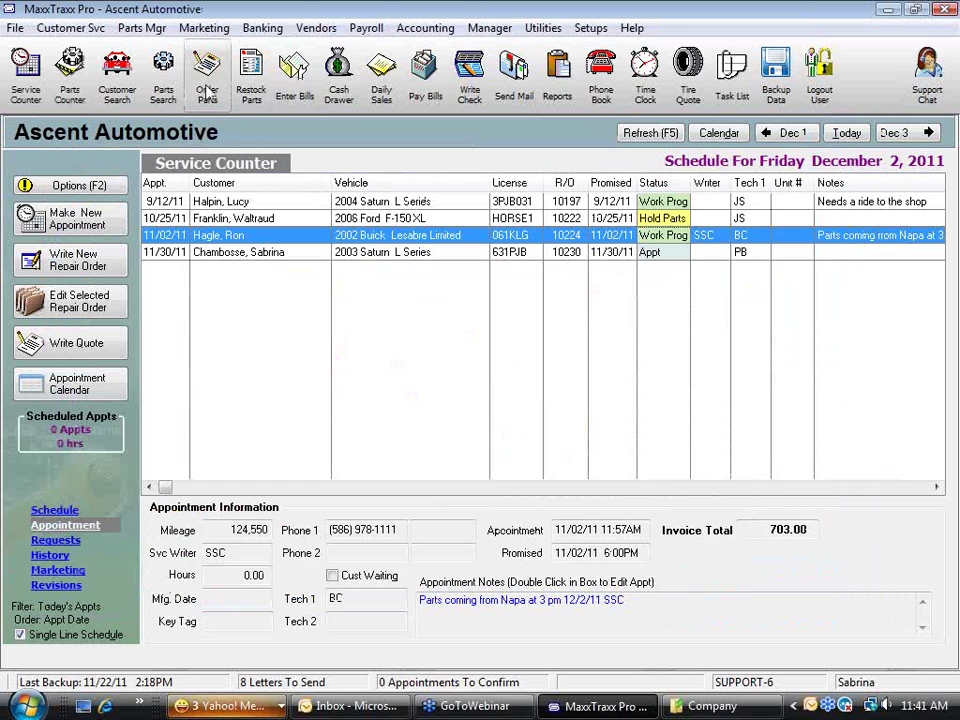
Step: Convert the open WorldPac parts order dated 12/02/2011 into a received vendor invoice with a target amount of 3.47
left_click(207, 88)
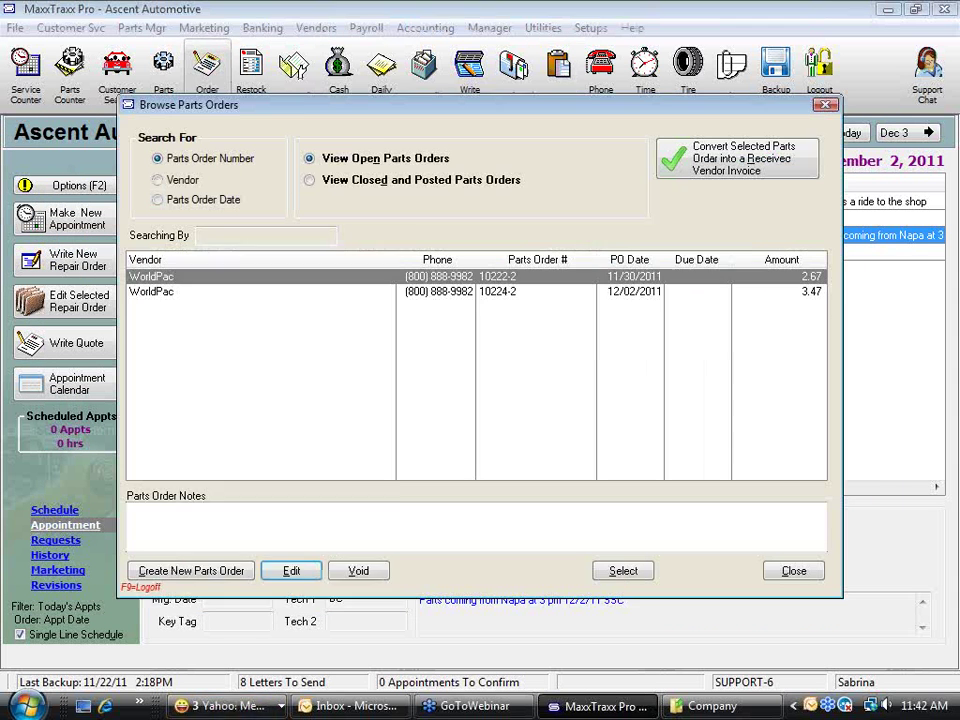
left_click(610, 313)
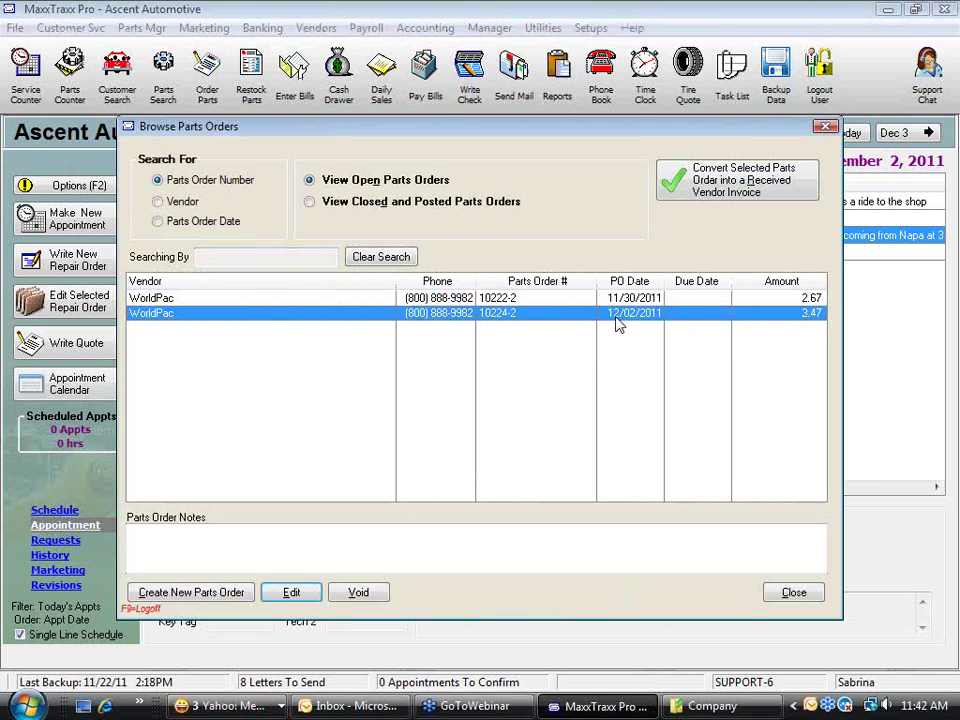
left_click(746, 180)
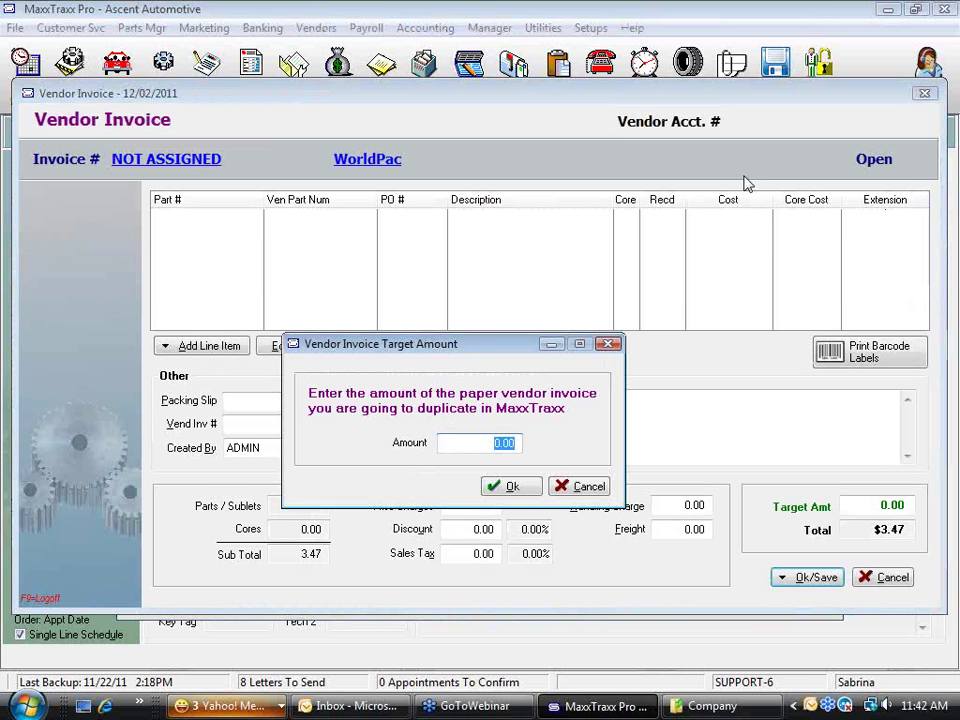
type("3.47")
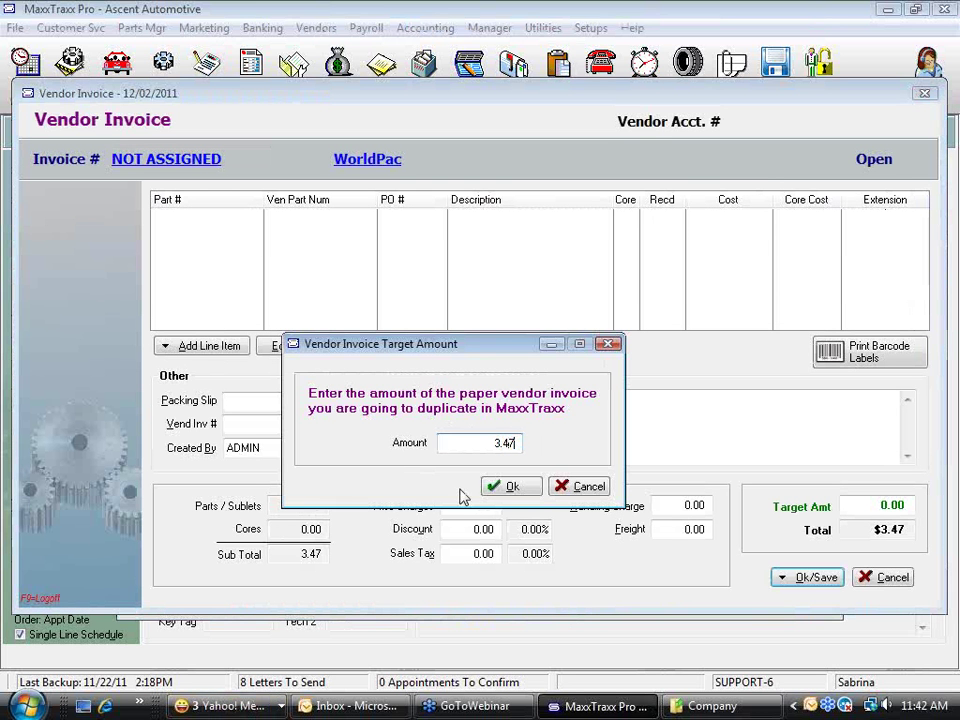
left_click(500, 487)
Step: Try to post the vendor invoice and update inventory under vendor invoice number 6168116, declining the duplicate number
left_click(814, 577)
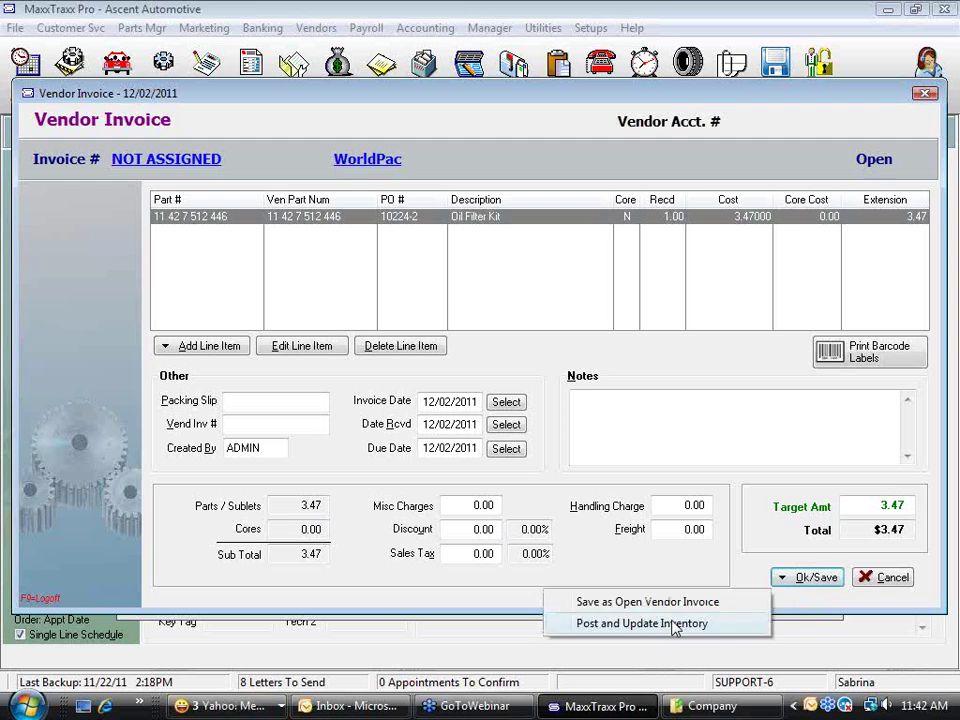
left_click(652, 624)
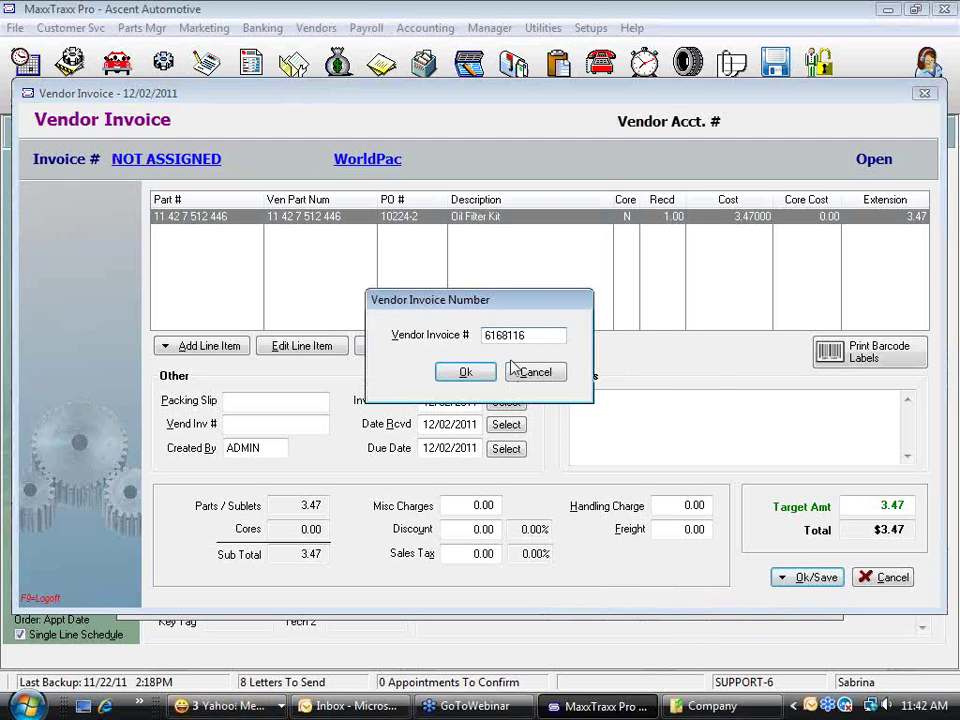
left_click(480, 377)
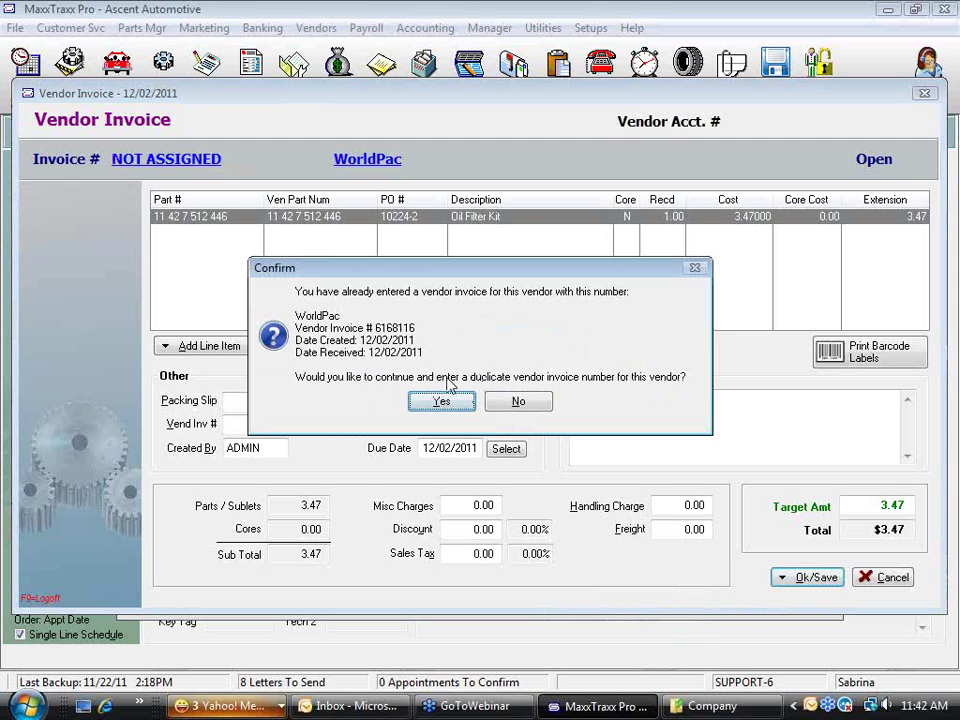
left_click(520, 402)
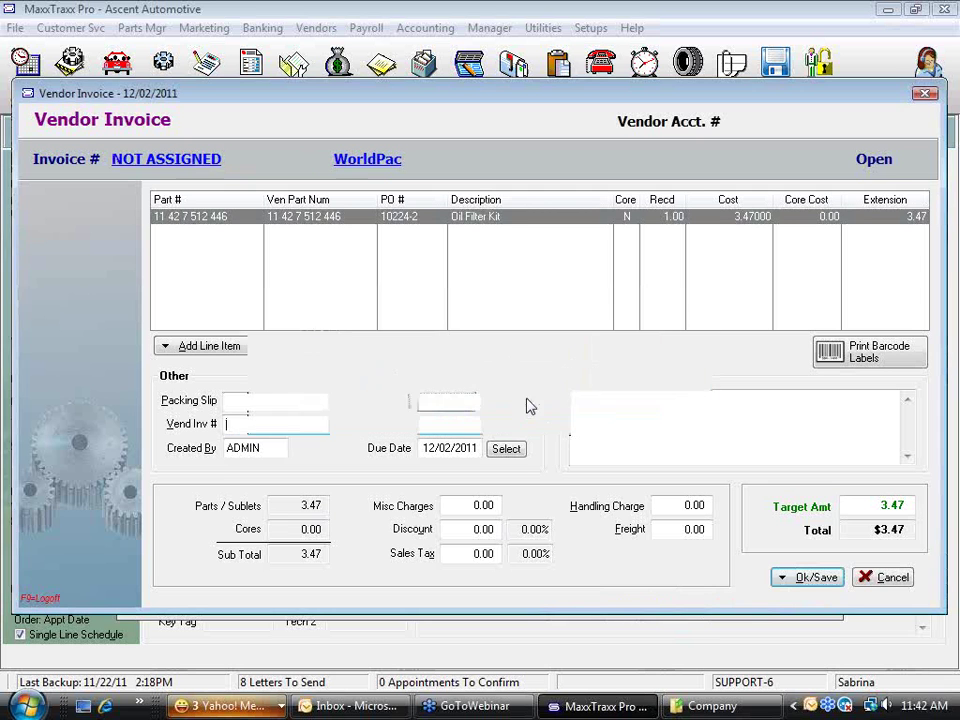
left_click(820, 580)
left_click(660, 625)
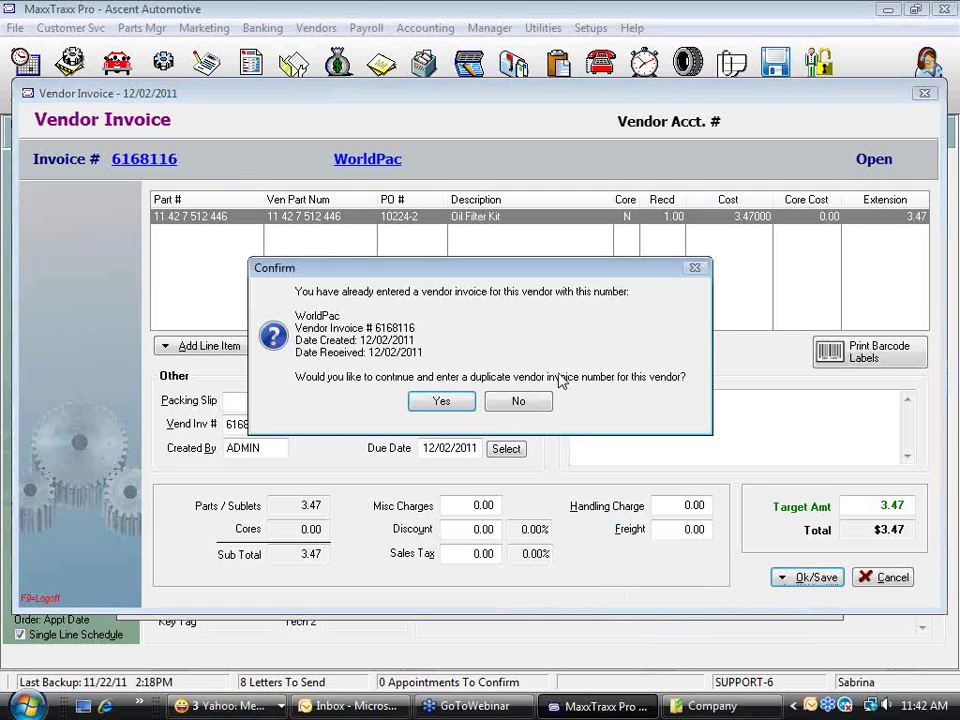
left_click(519, 406)
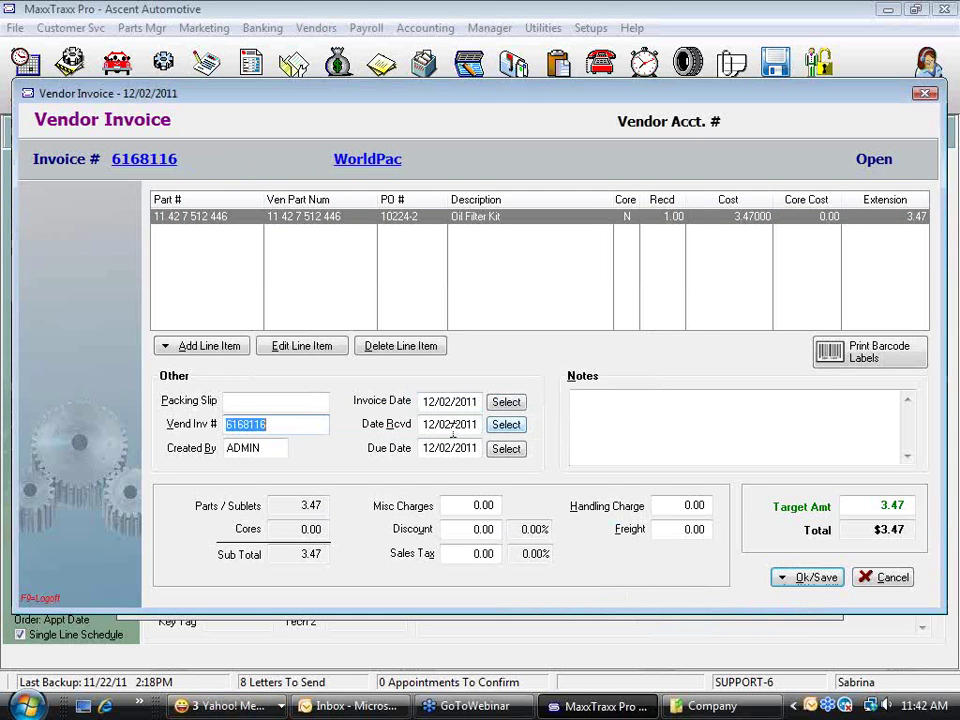
Step: Set the vendor invoice number to 848465651, post the invoice with an inventory update and close the parts orders list
type("8484+6651")
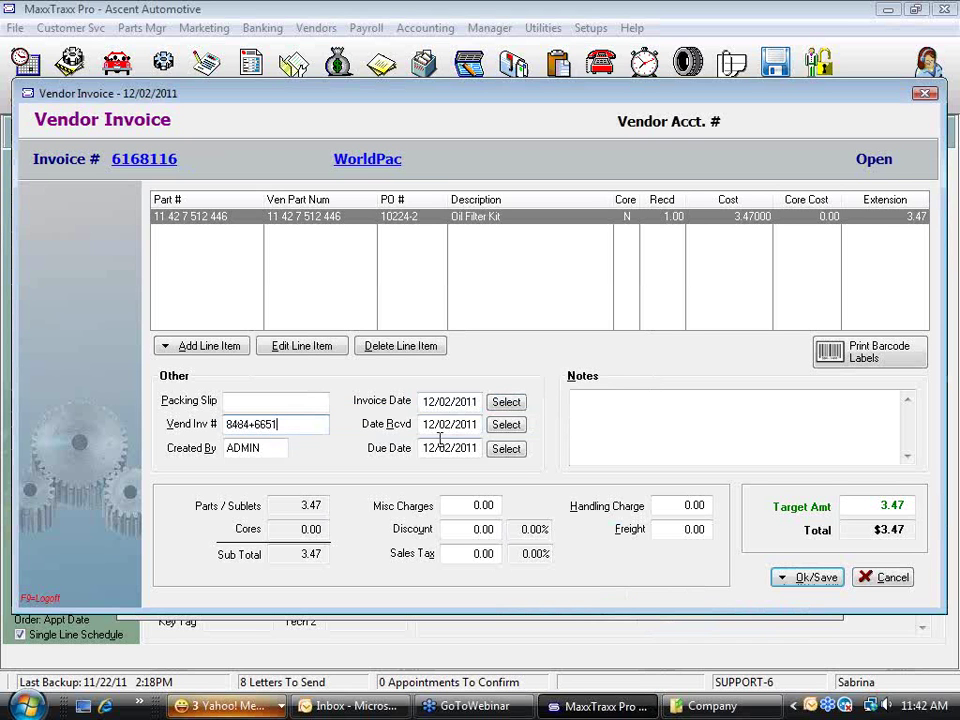
key("BackSpace")
key("BackSpace")
key("BackSpace")
key("BackSpace")
key("BackSpace")
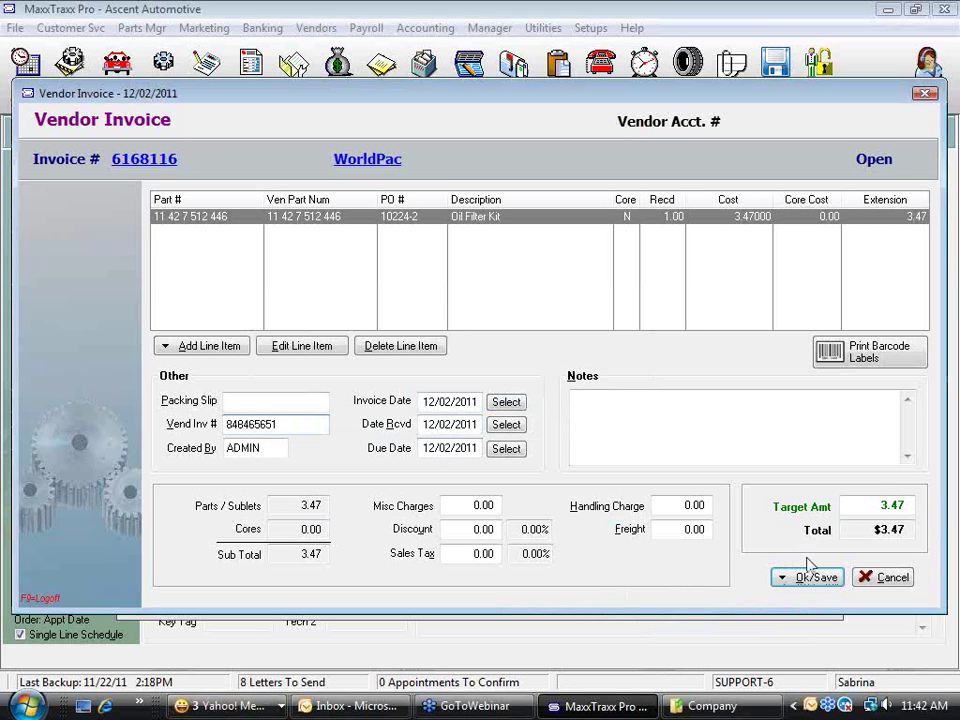
left_click(782, 577)
left_click(712, 625)
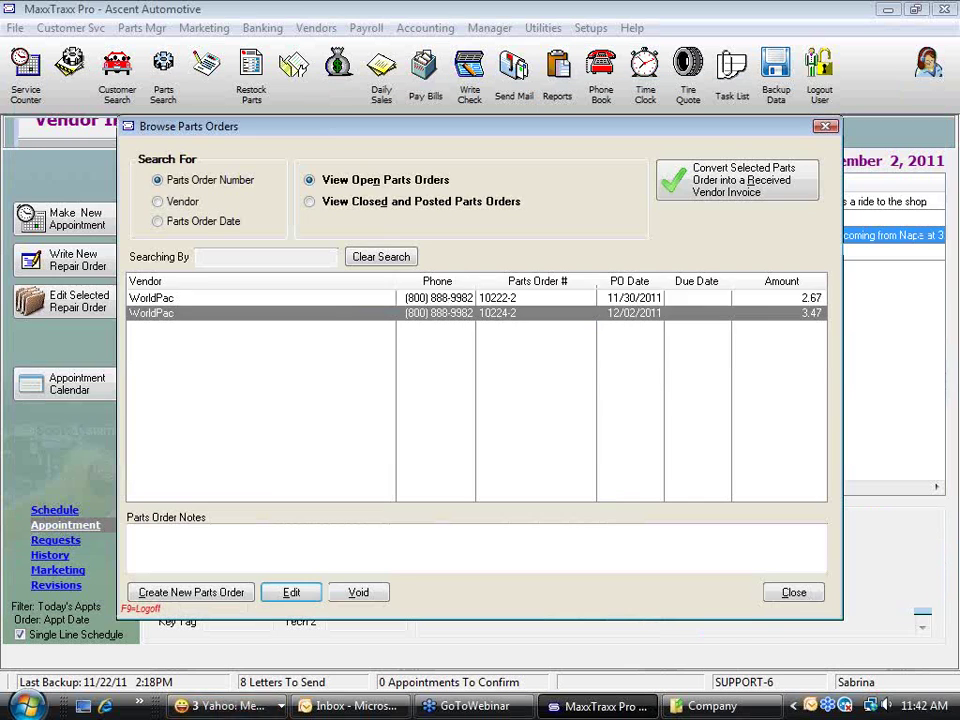
left_click(800, 594)
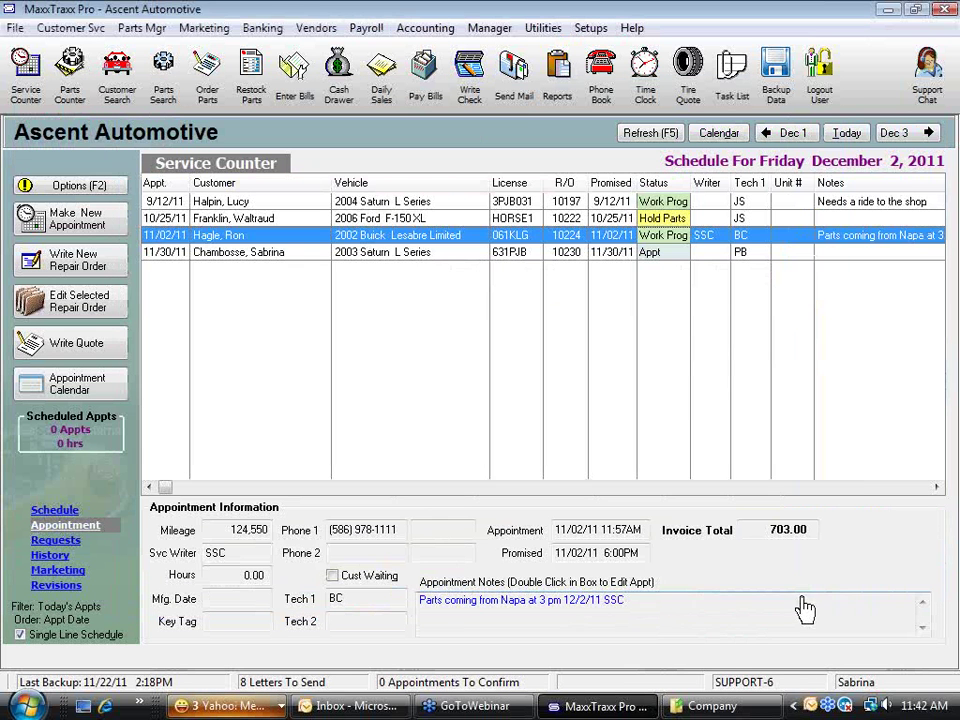
Step: Reopen the 2002 Buick Lesabre repair order and examine the status and vendor of its ordered Oil Filter Kit and AntiFreeze
double_click(412, 240)
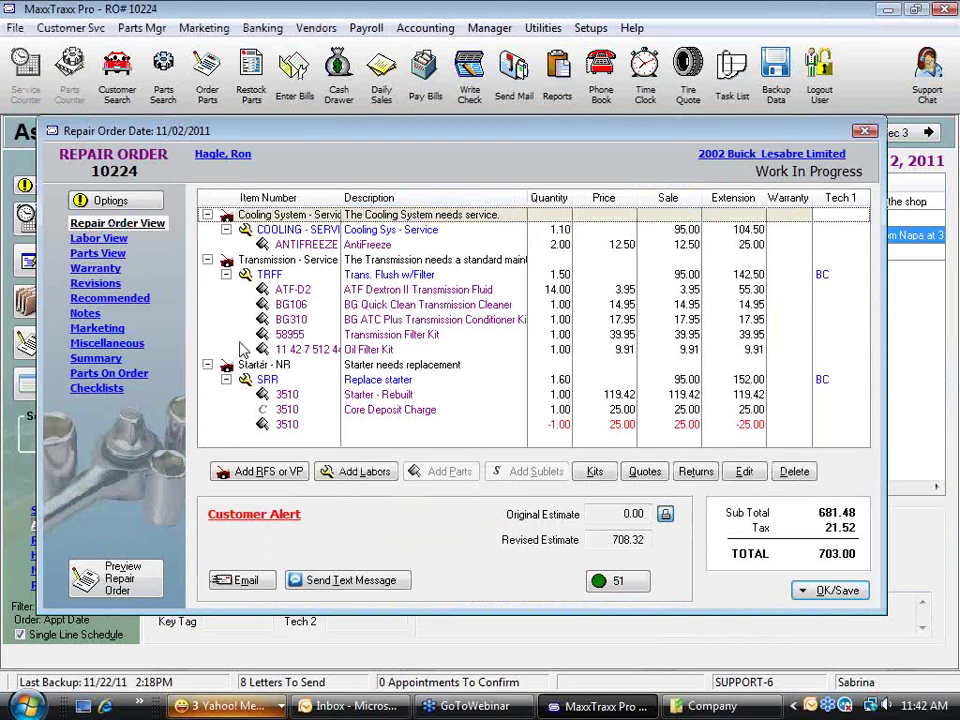
left_click(125, 374)
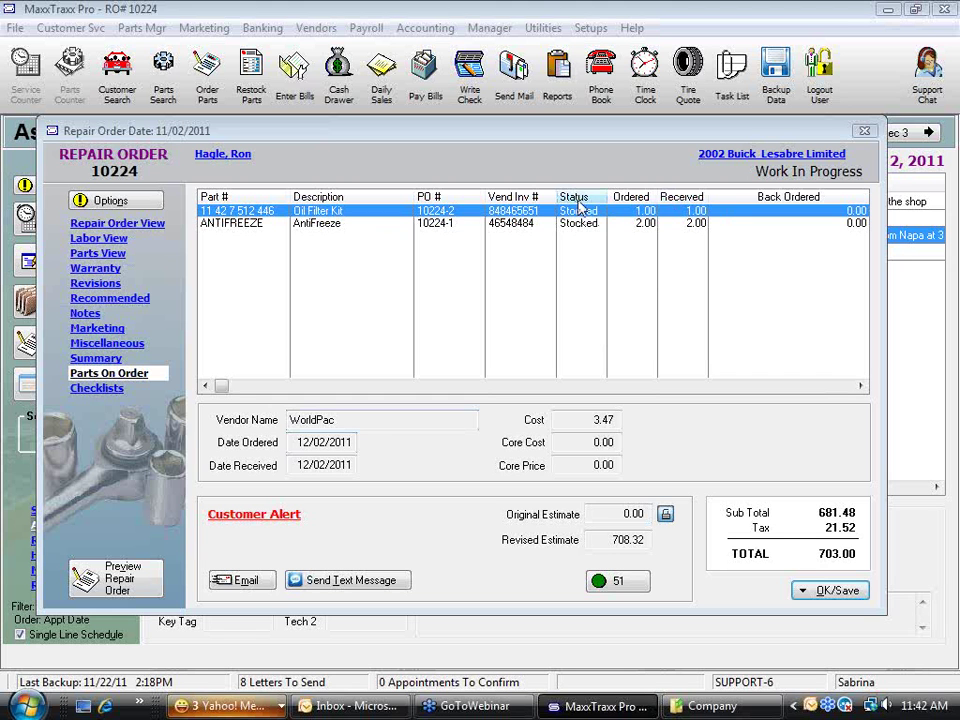
left_click(126, 376)
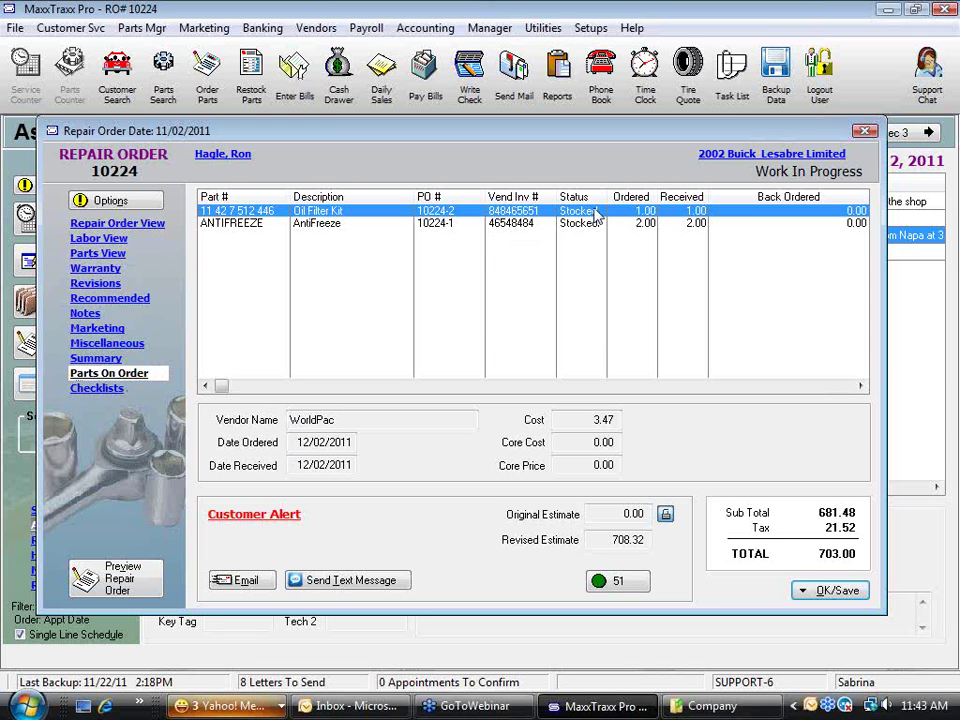
left_click_drag(367, 414, 250, 420)
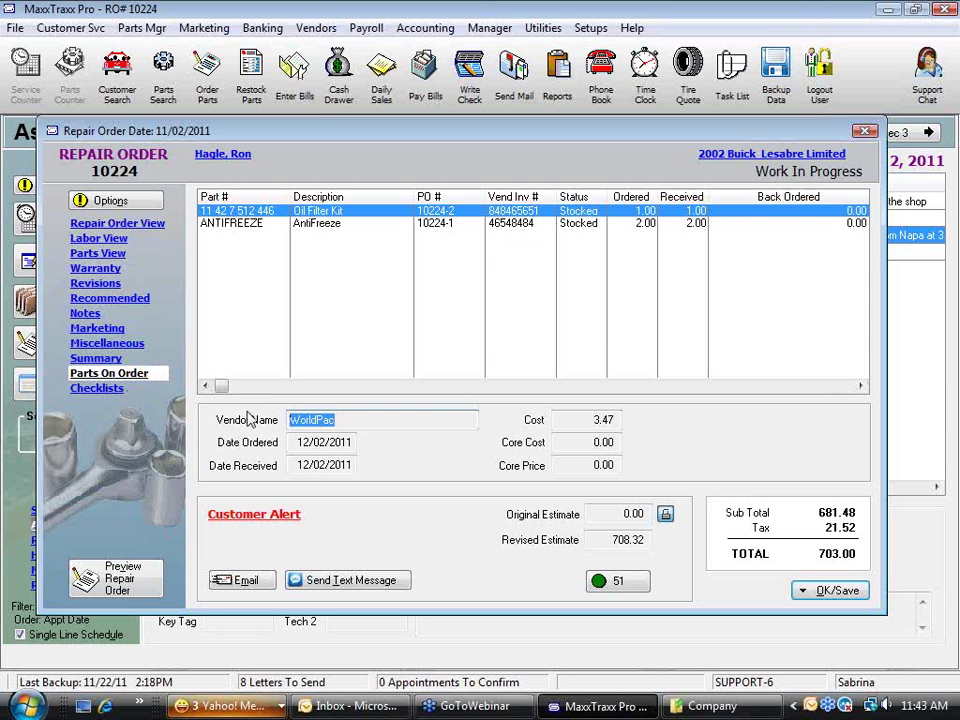
left_click(325, 225)
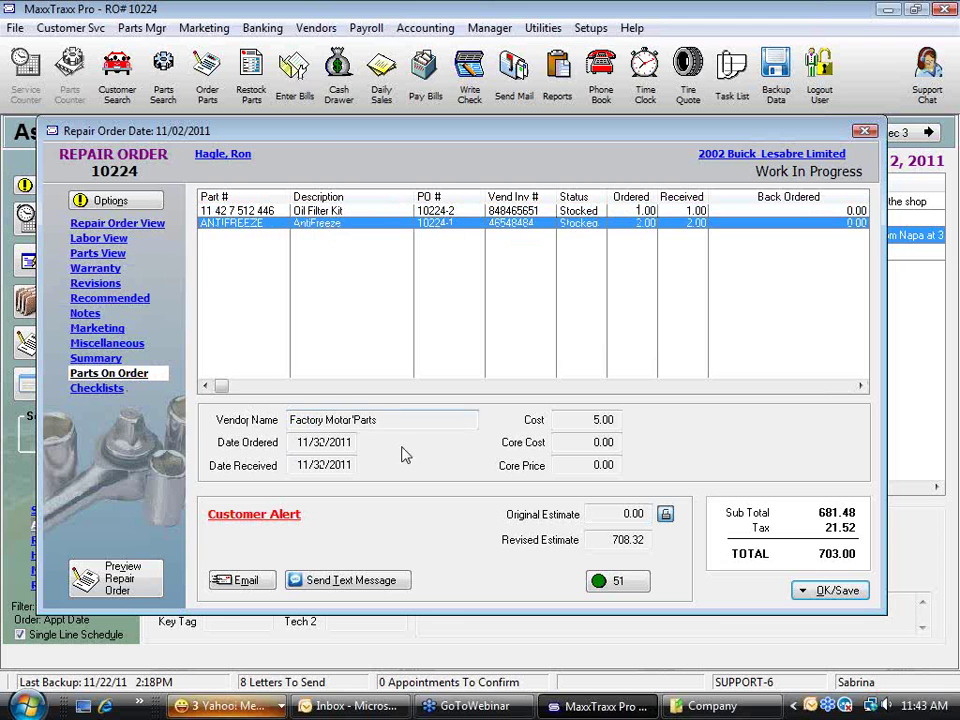
left_click_drag(405, 423, 68, 422)
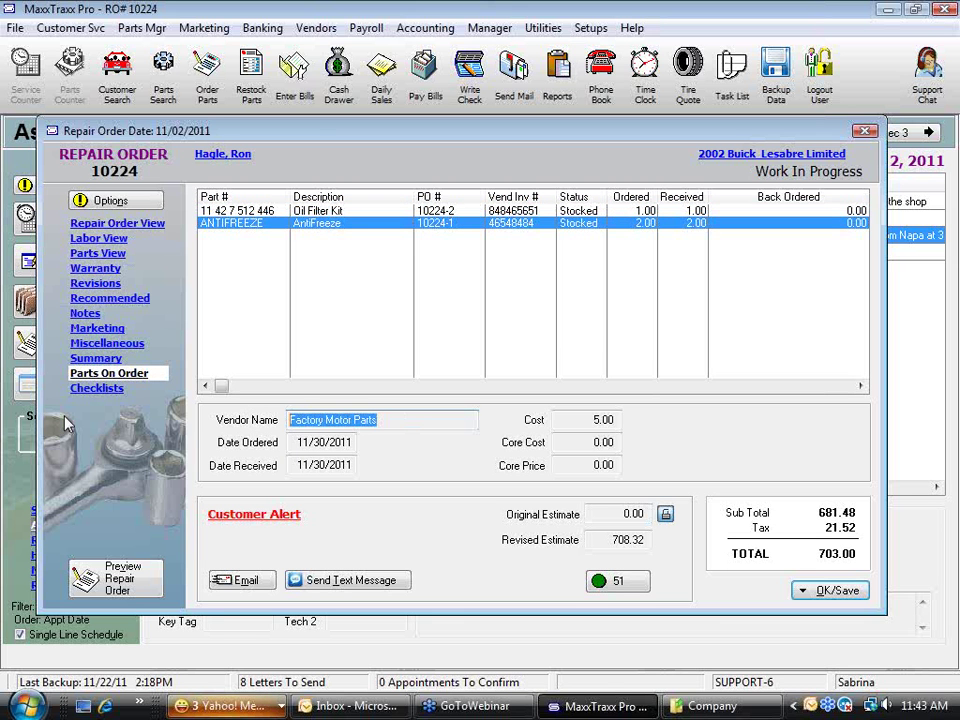
left_click(440, 212)
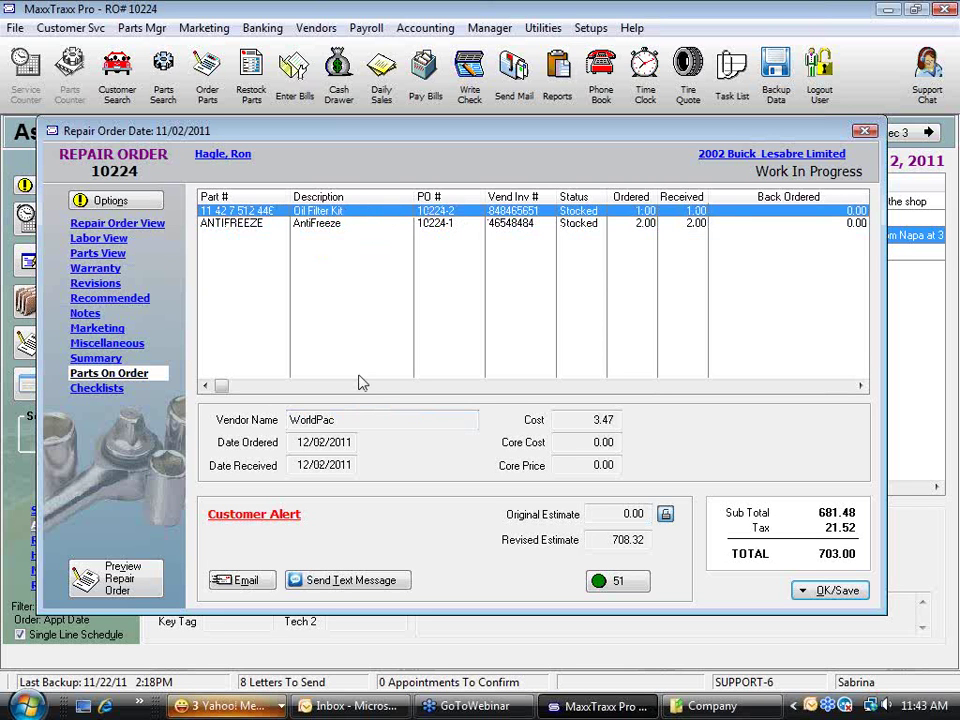
left_click_drag(343, 420, 285, 420)
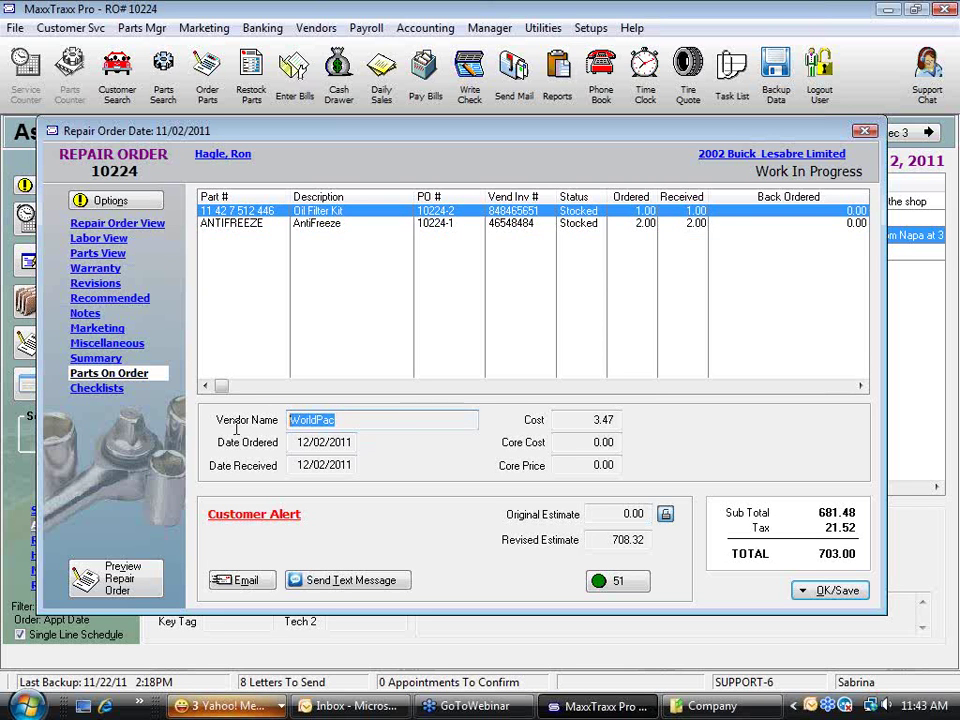
Step: Review the items in the 15 Point Inspection template and add that checklist to the repair order
left_click(100, 390)
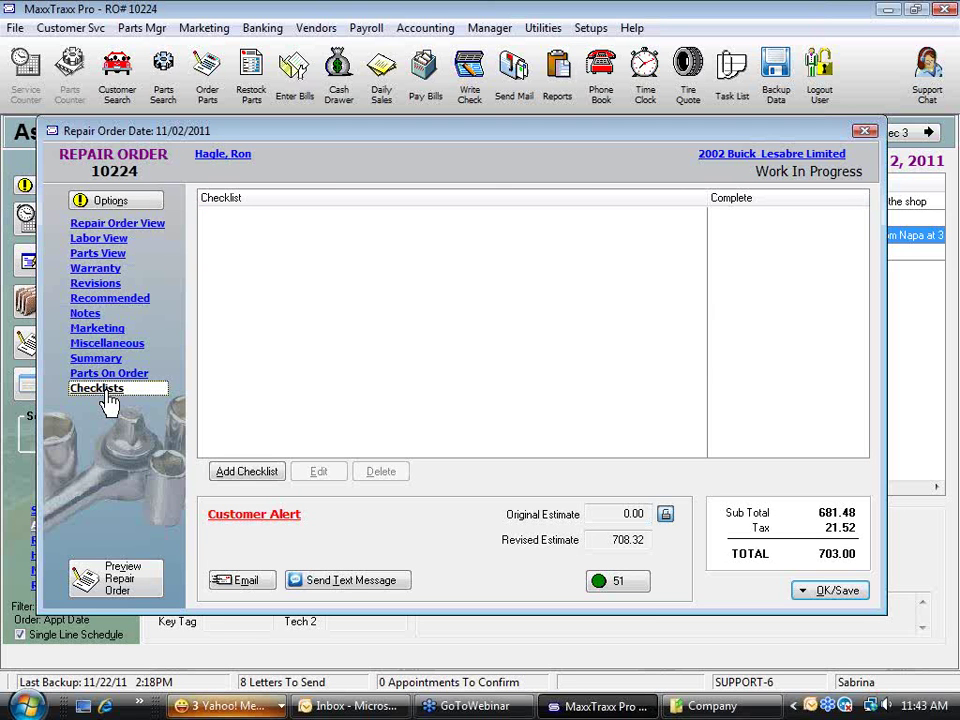
left_click(245, 473)
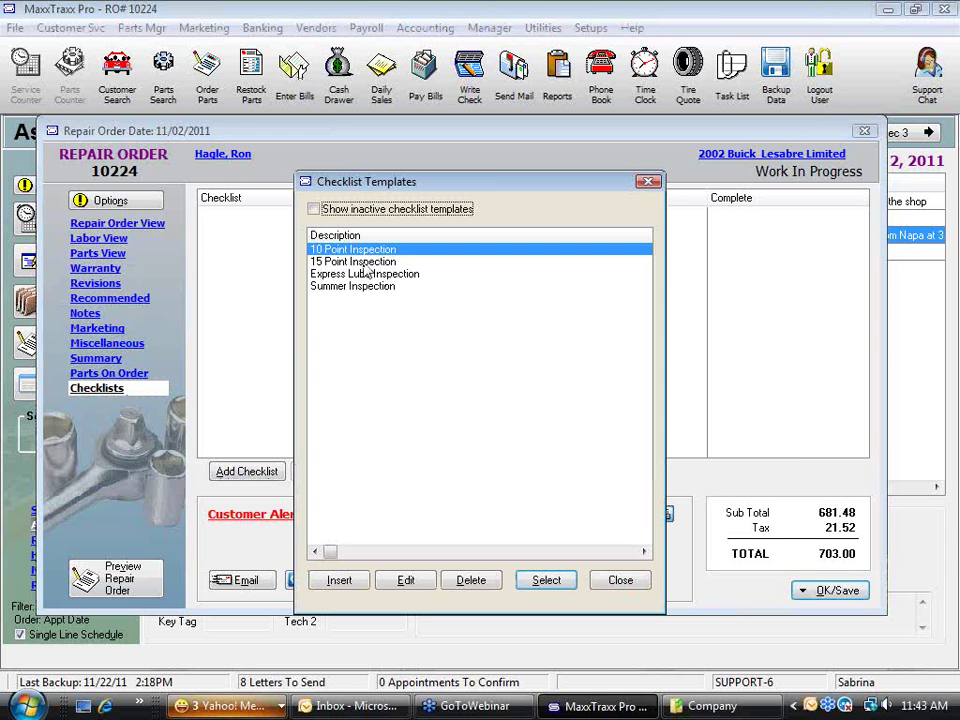
left_click(366, 264)
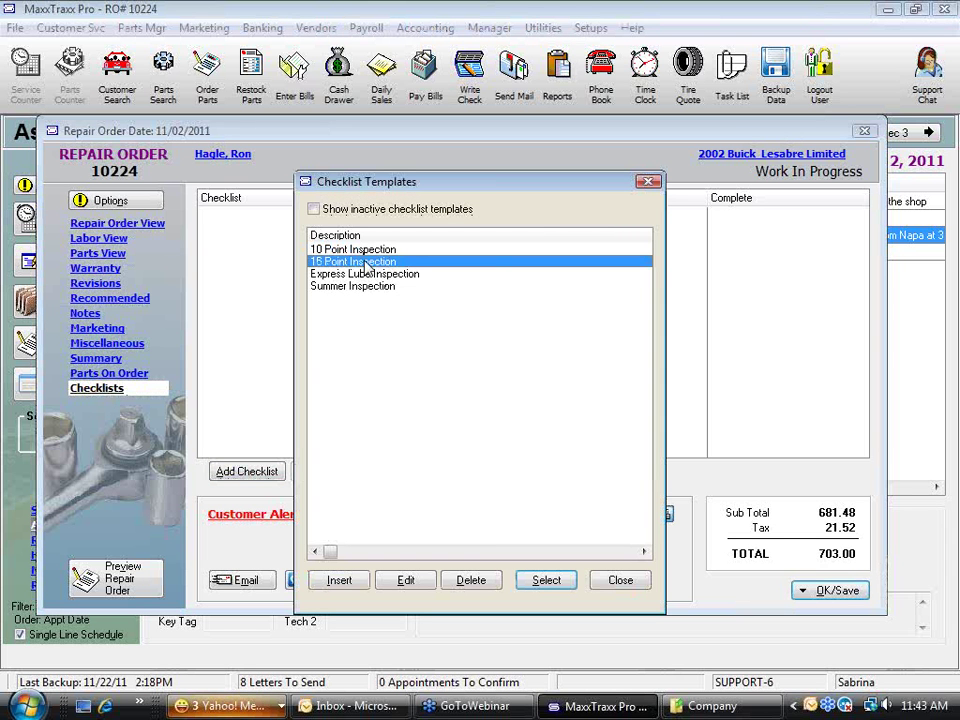
left_click(405, 581)
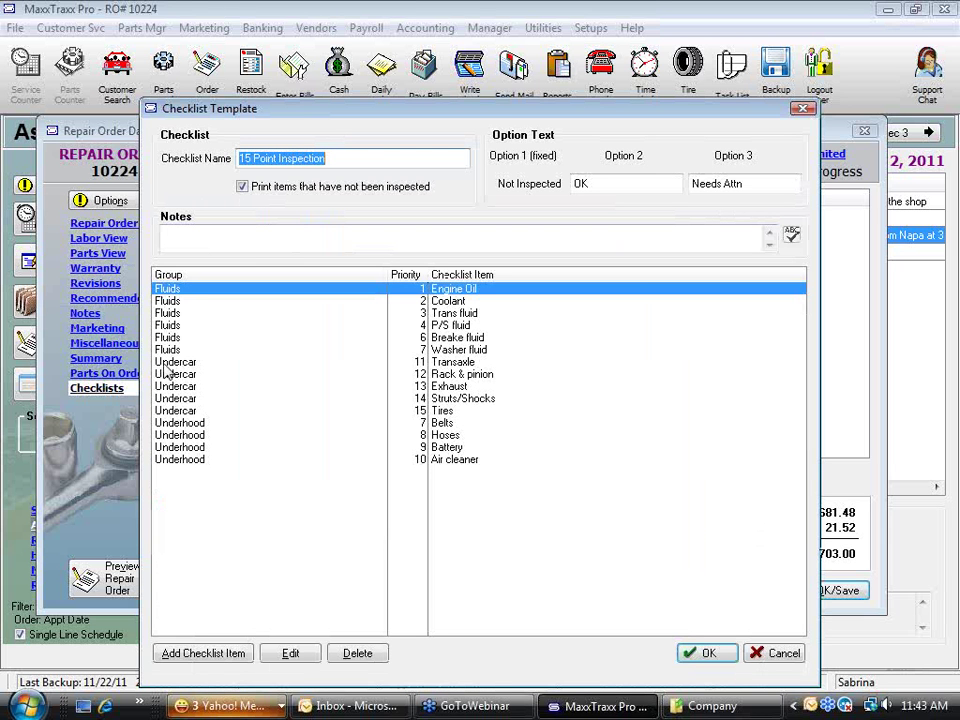
left_click(778, 652)
left_click(560, 583)
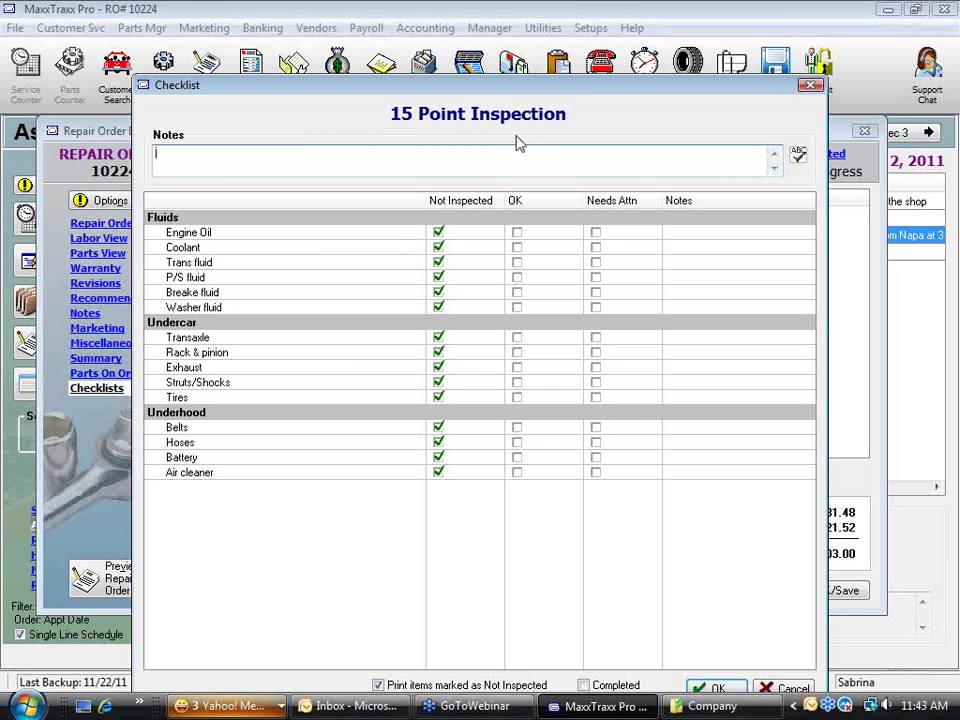
Step: Mark all Fluids items OK except Breake fluid, which gets Needs Attn and the note "Needs brake flush"
left_click(517, 232)
left_click(517, 247)
left_click(517, 262)
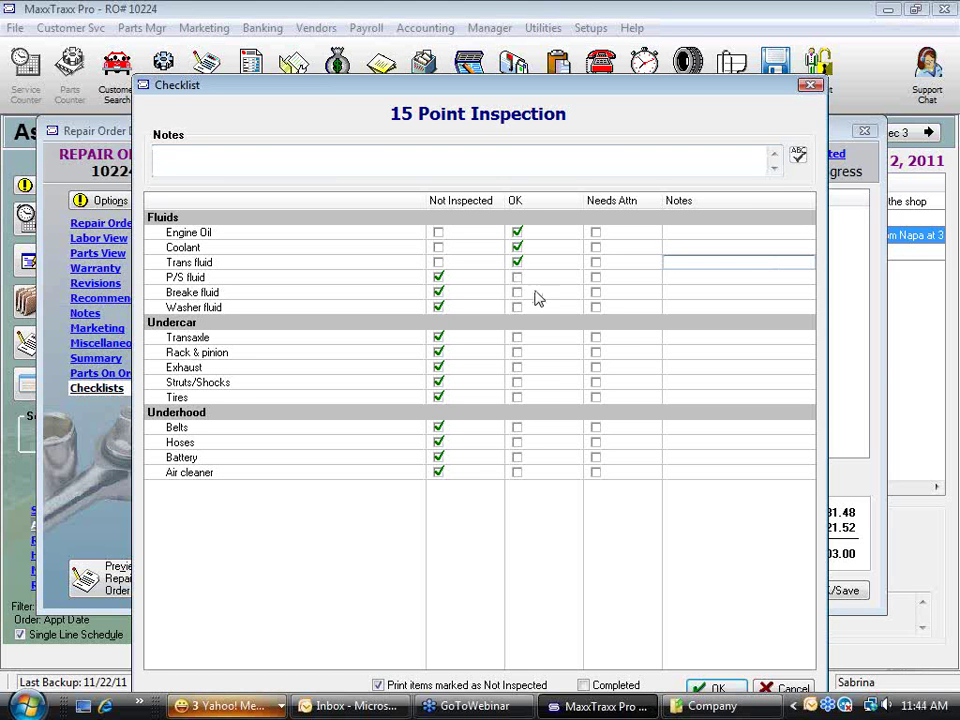
left_click(517, 277)
left_click(595, 292)
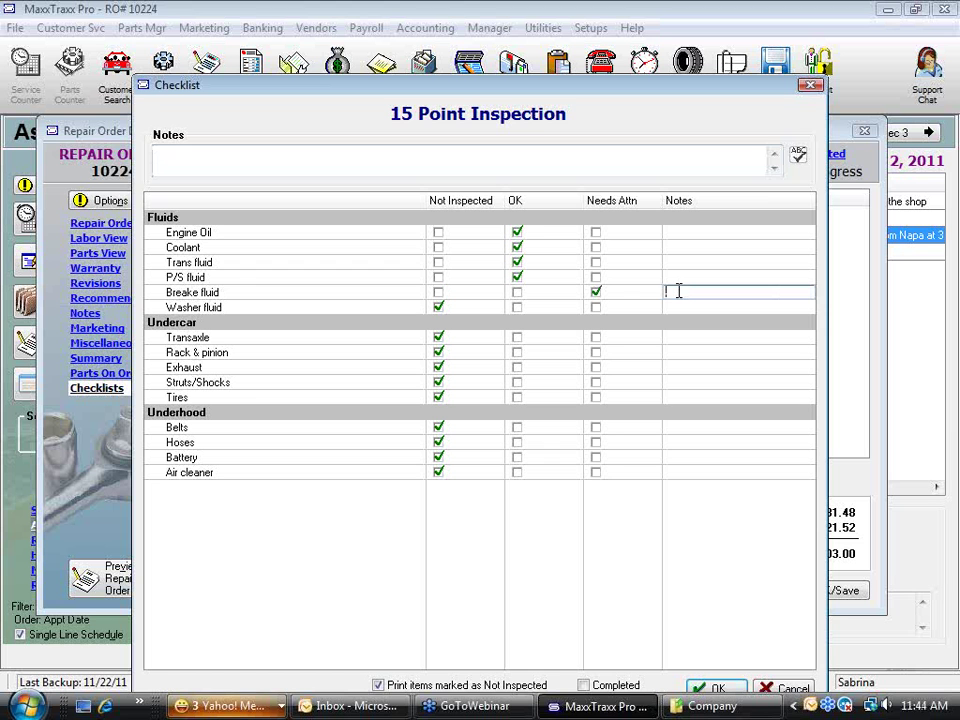
type("Needs brake flush")
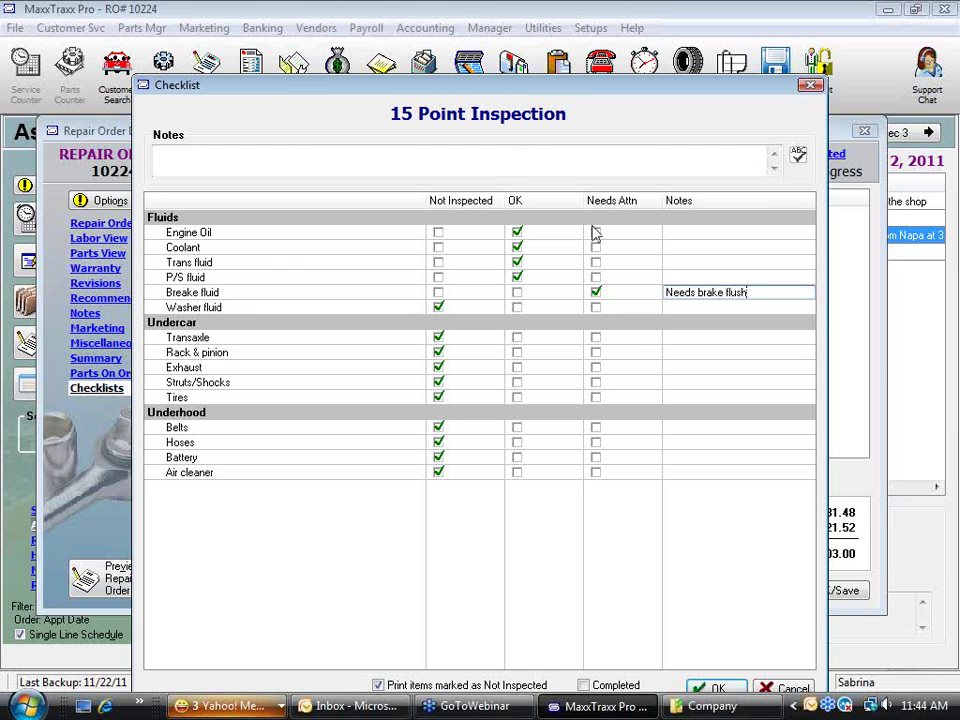
left_click(517, 307)
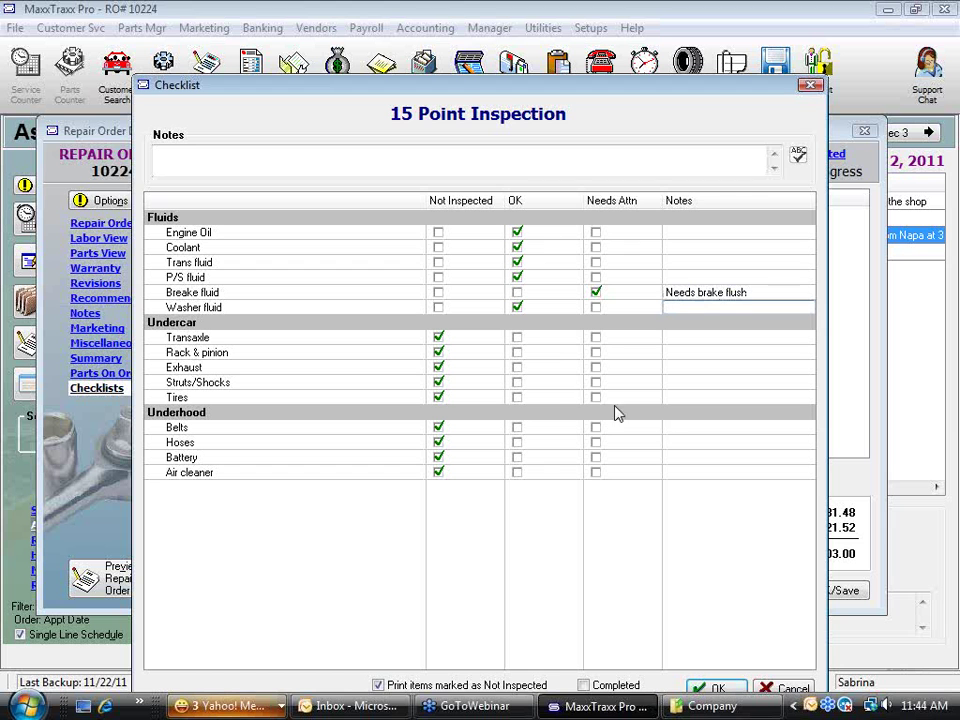
Step: Mark the Undercar items OK except Tires, which gets Needs Attn and the note "Needs 2 tires - rotate"
left_click(517, 338)
left_click(517, 352)
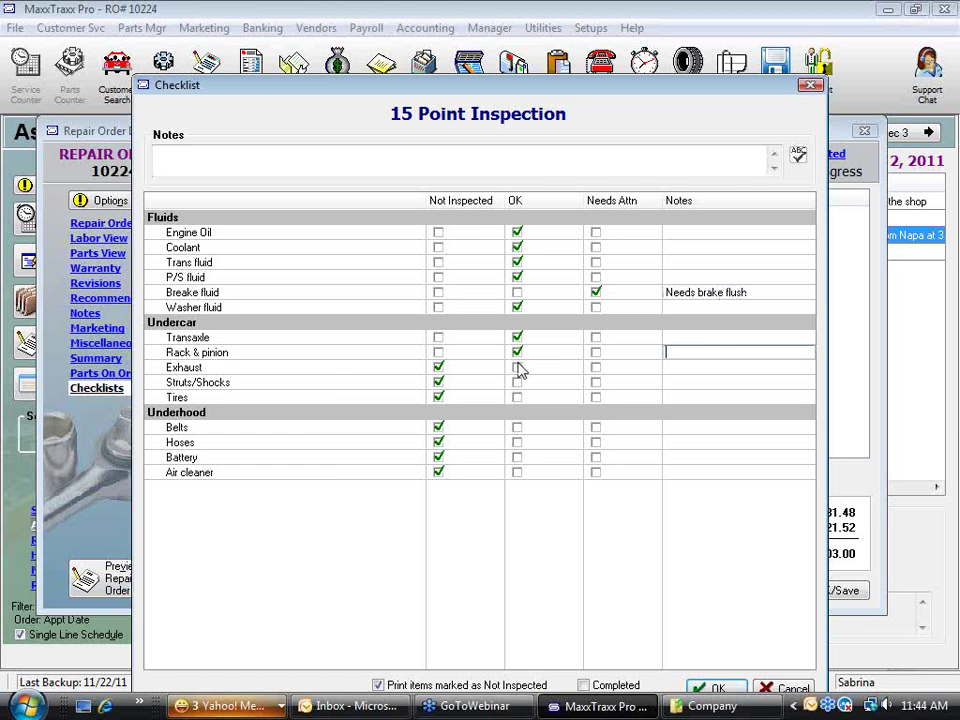
left_click(517, 367)
left_click(517, 382)
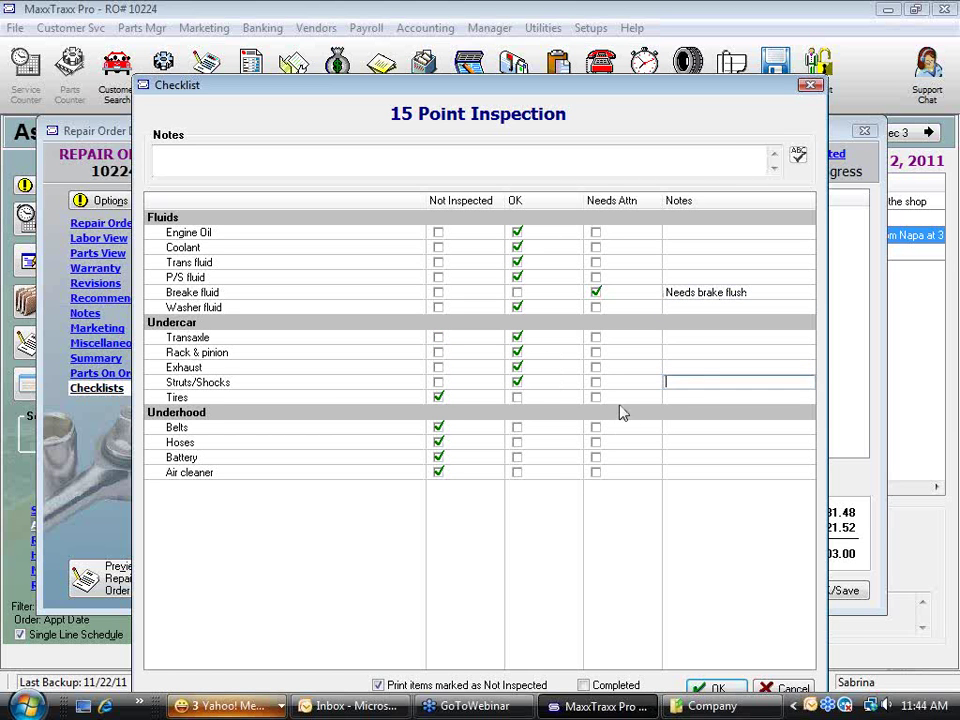
left_click(596, 397)
left_click(689, 397)
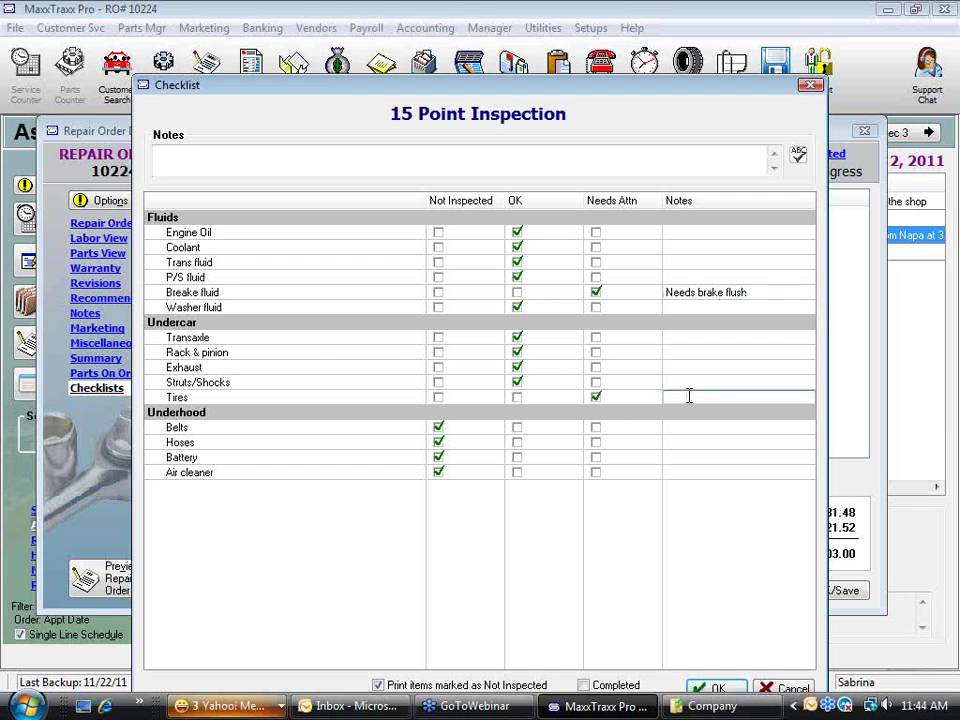
type("Needs 2 tires - rotatae")
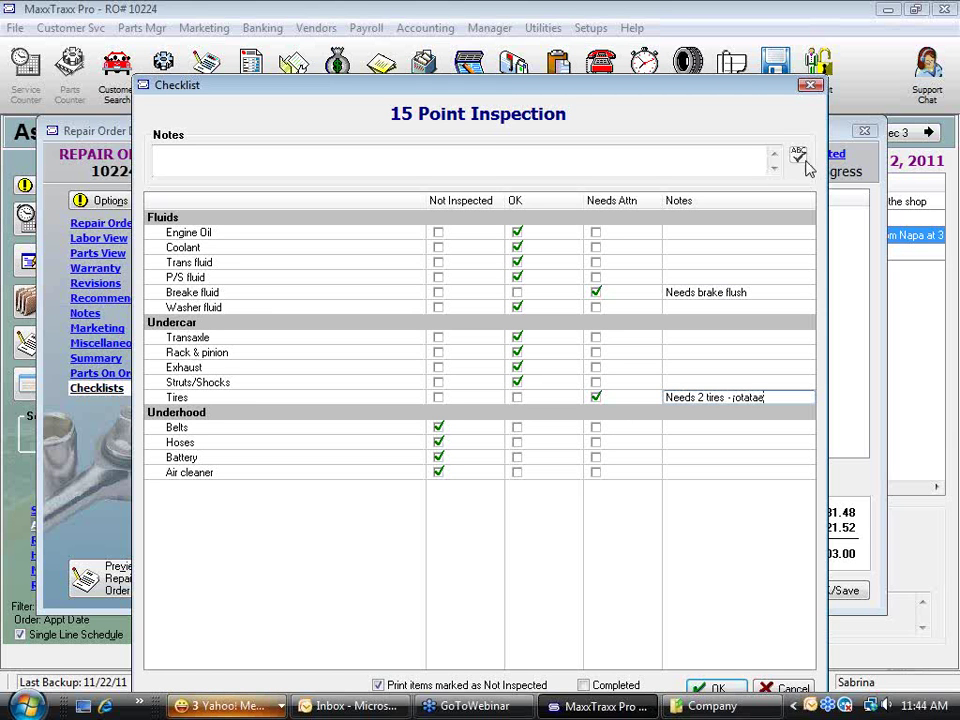
key("BackSpace")
key("BackSpace")
type("e")
Step: Mark all Underhood items OK: Belts, Hoses, Battery and Air cleaner
left_click(517, 427)
left_click(517, 442)
left_click(517, 457)
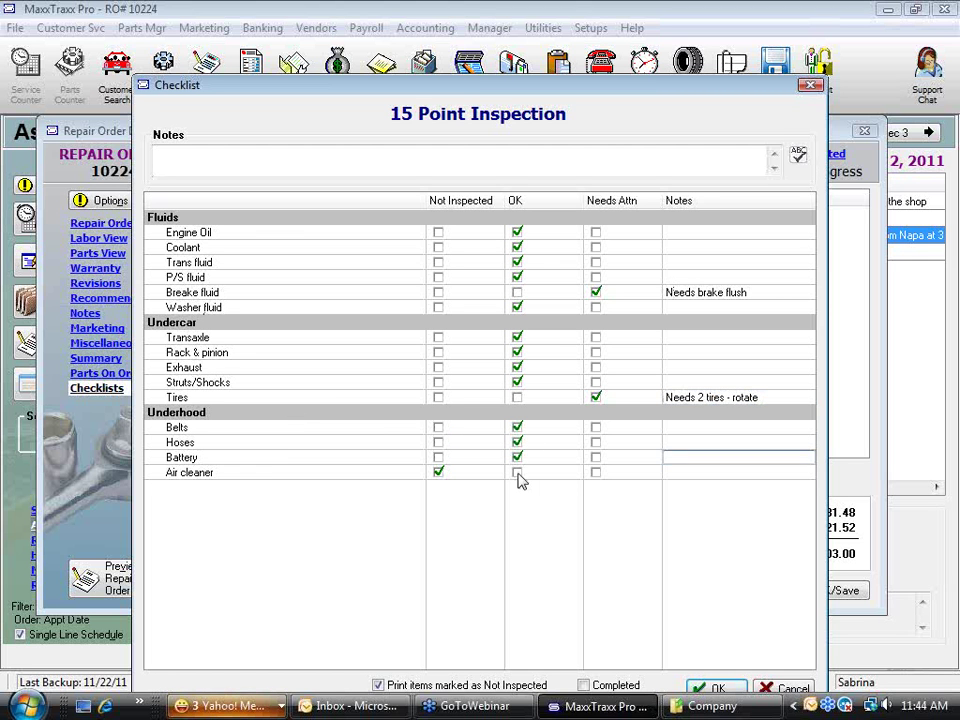
left_click(517, 472)
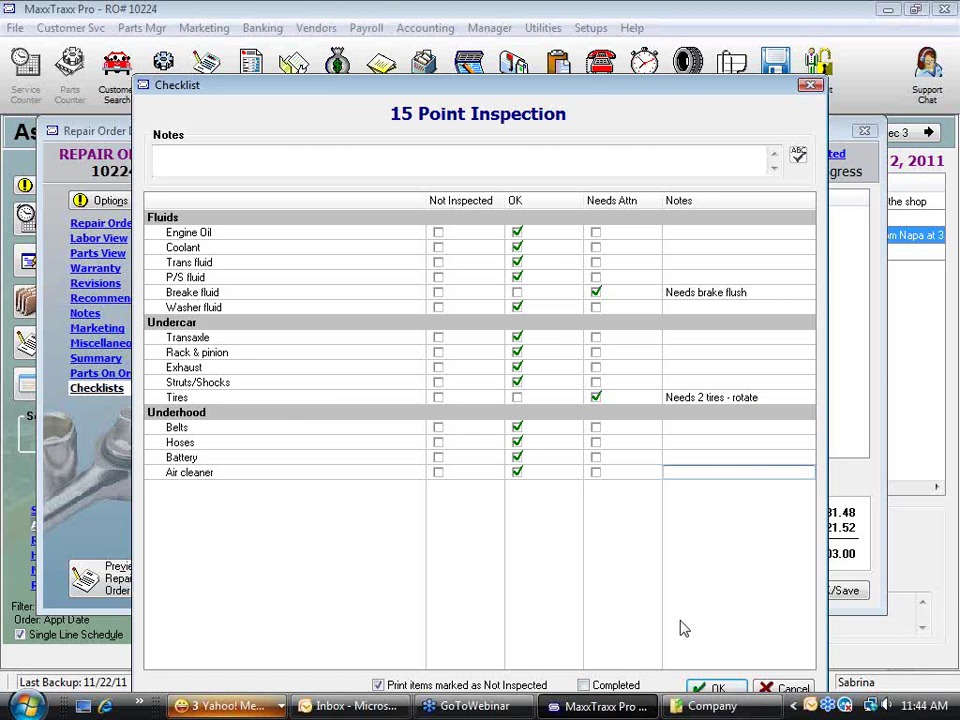
Step: Flag the 15 Point Inspection as Completed and save the checklist
left_click_drag(440, 85, 433, 20)
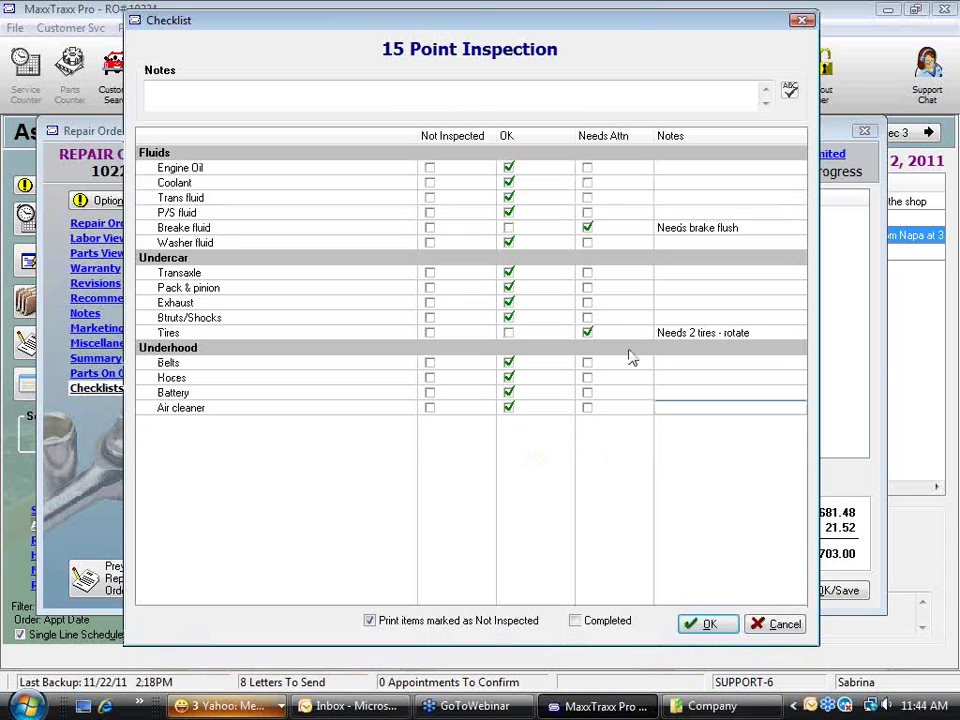
left_click(576, 621)
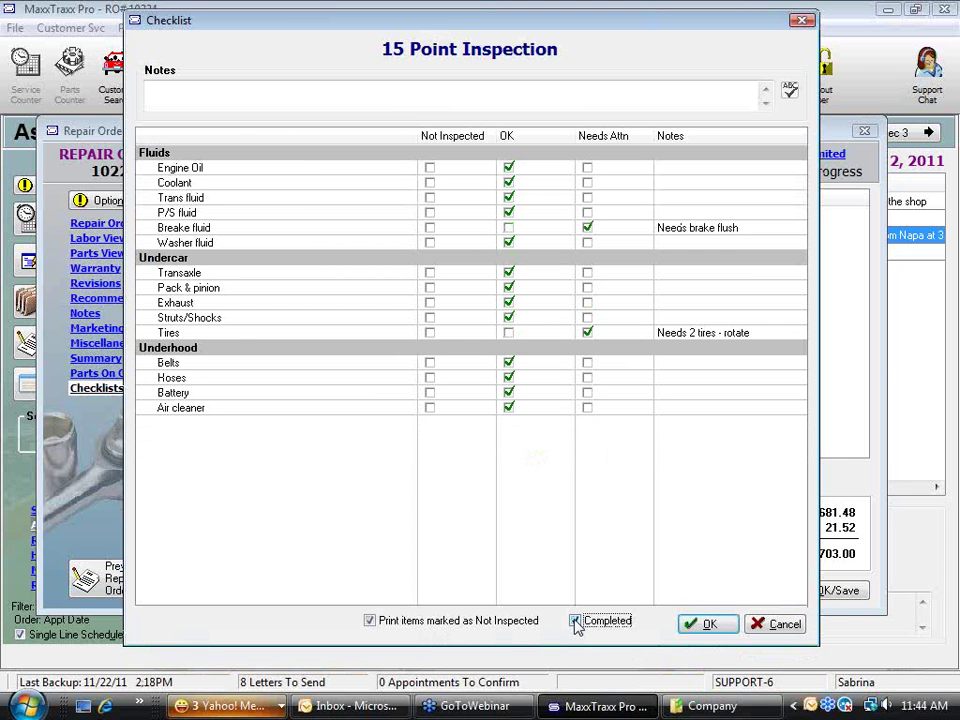
left_click(707, 624)
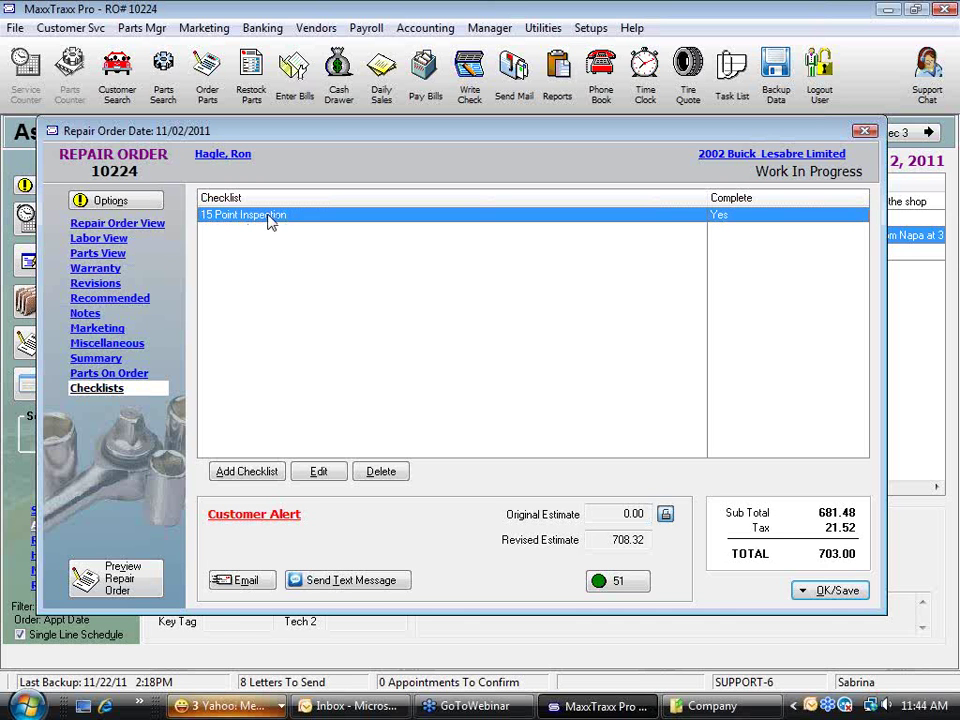
Step: Review the available checklist templates without adding another one, and return to the repair order's line items
left_click(266, 476)
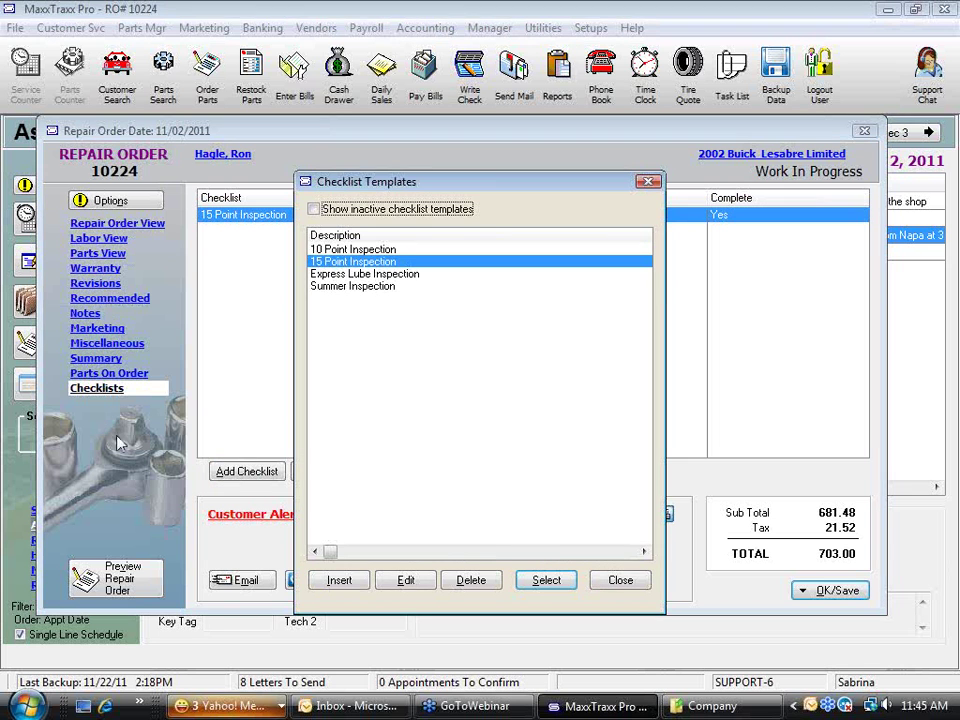
left_click(640, 583)
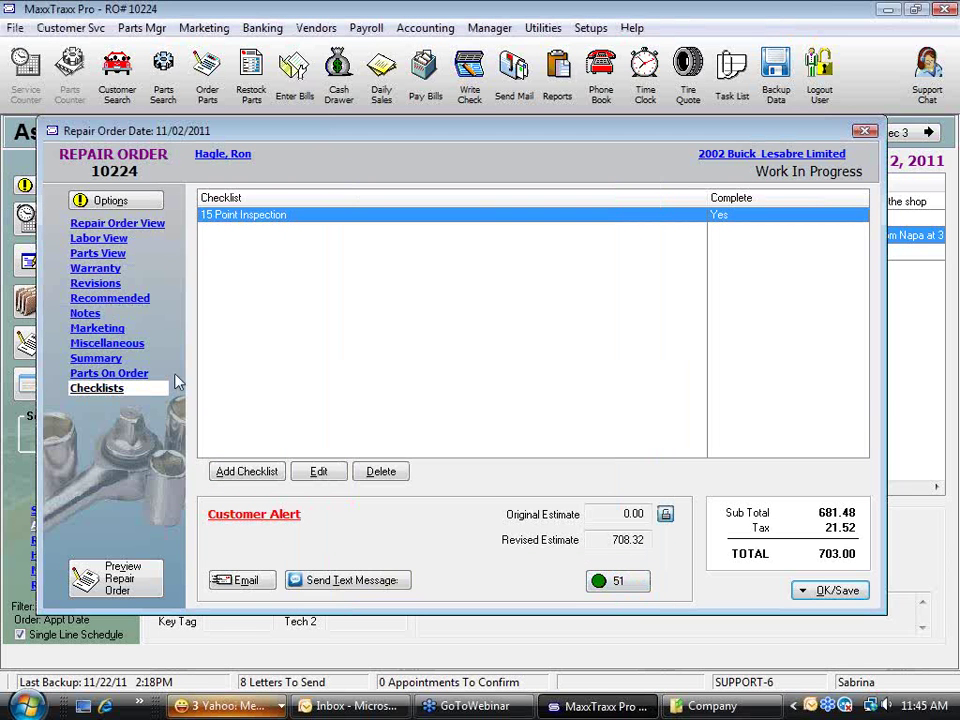
left_click(133, 225)
Step: Examine the actions available for the Transmission Filter Kit part and the Cooling System service line, including what can be added
left_click(140, 204)
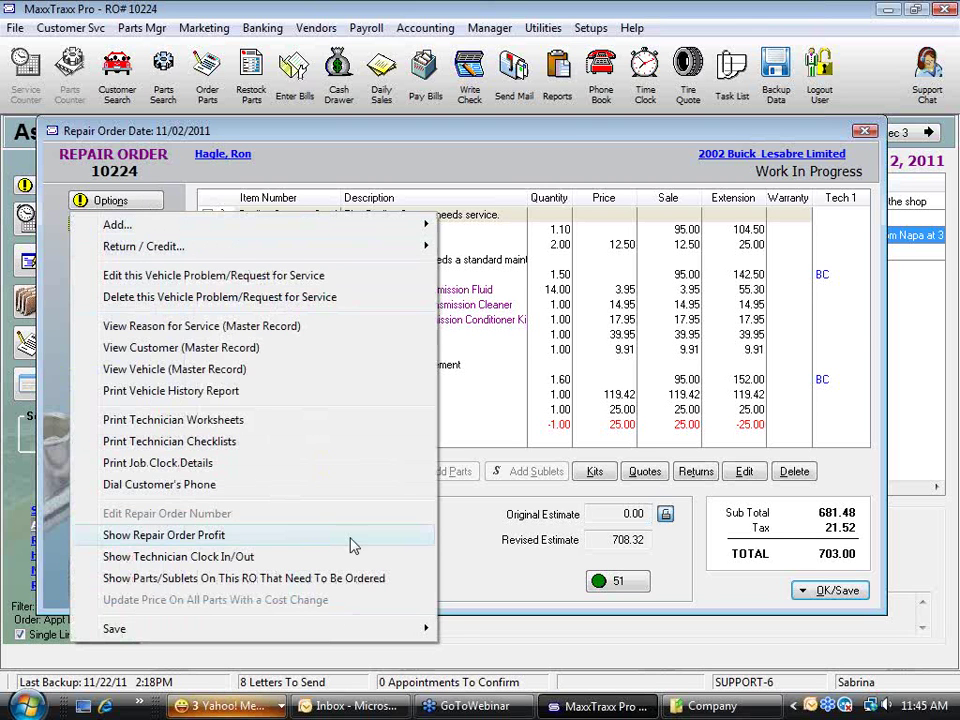
left_click(455, 338)
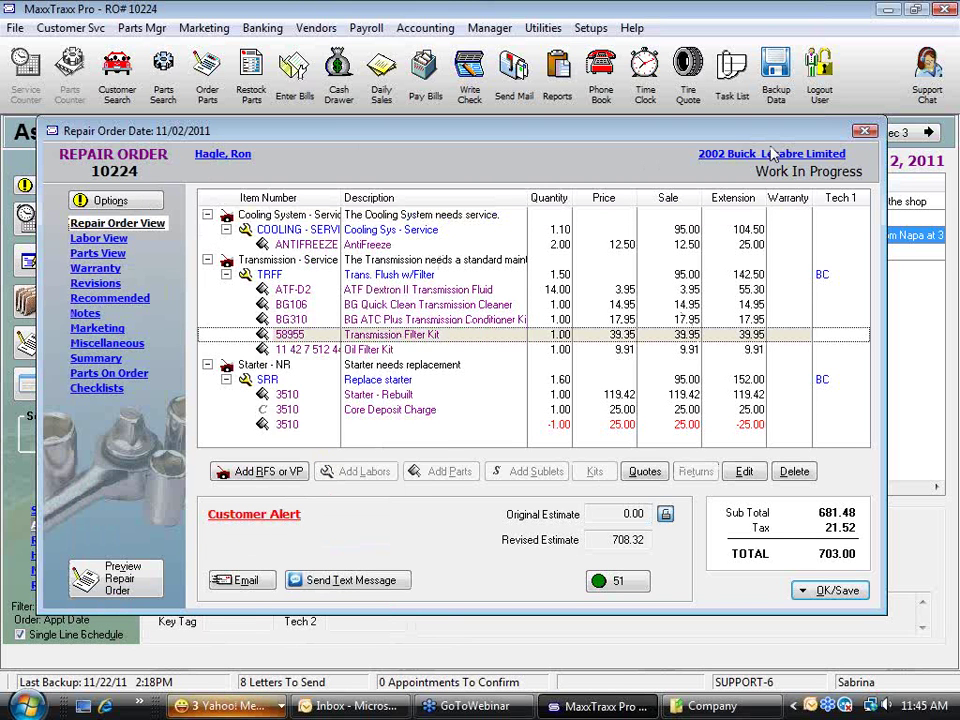
left_click(258, 471)
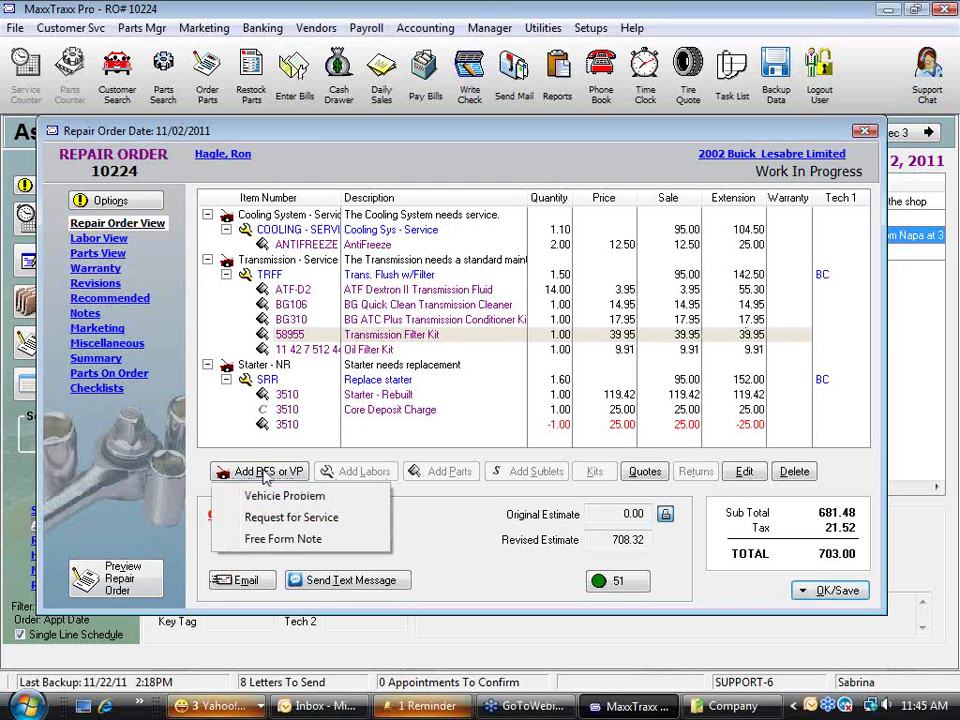
left_click(100, 200)
left_click(100, 200)
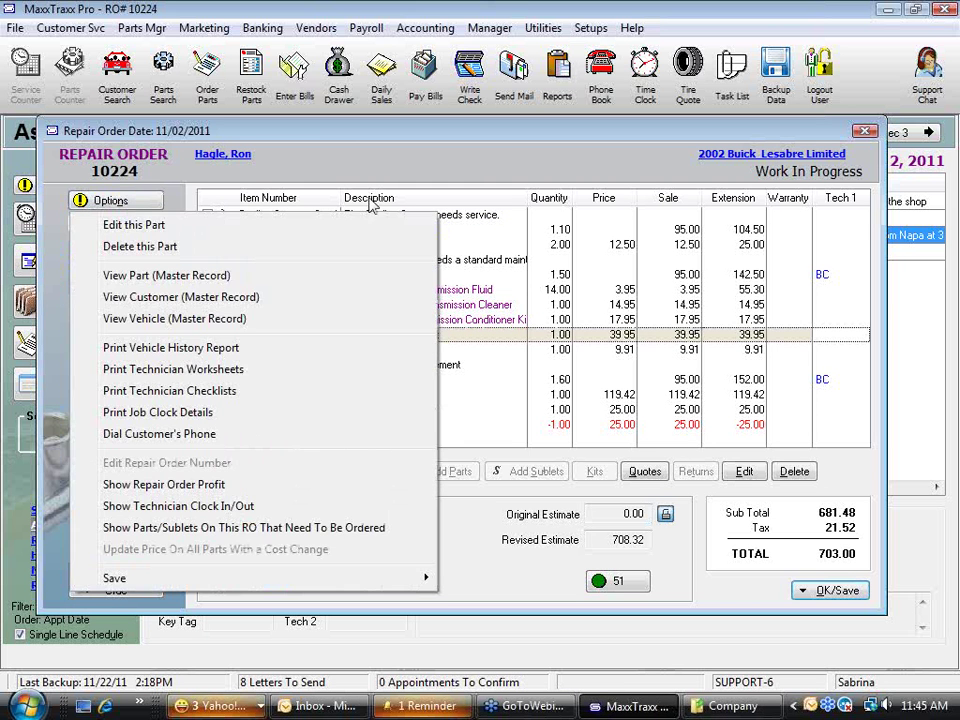
left_click(475, 218)
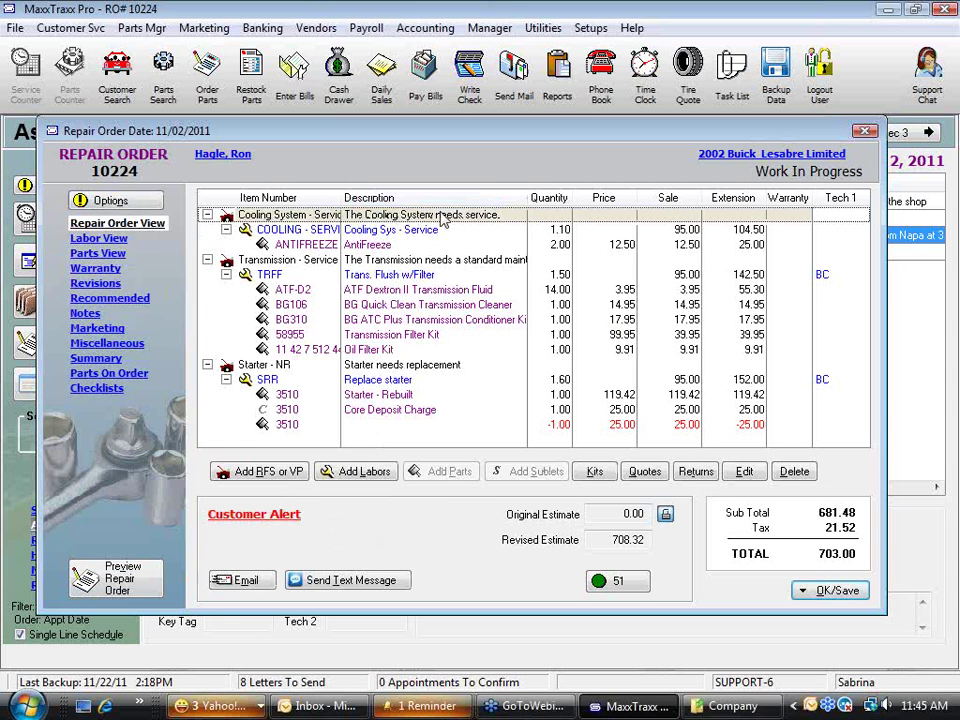
left_click(126, 205)
mouse_move(115, 224)
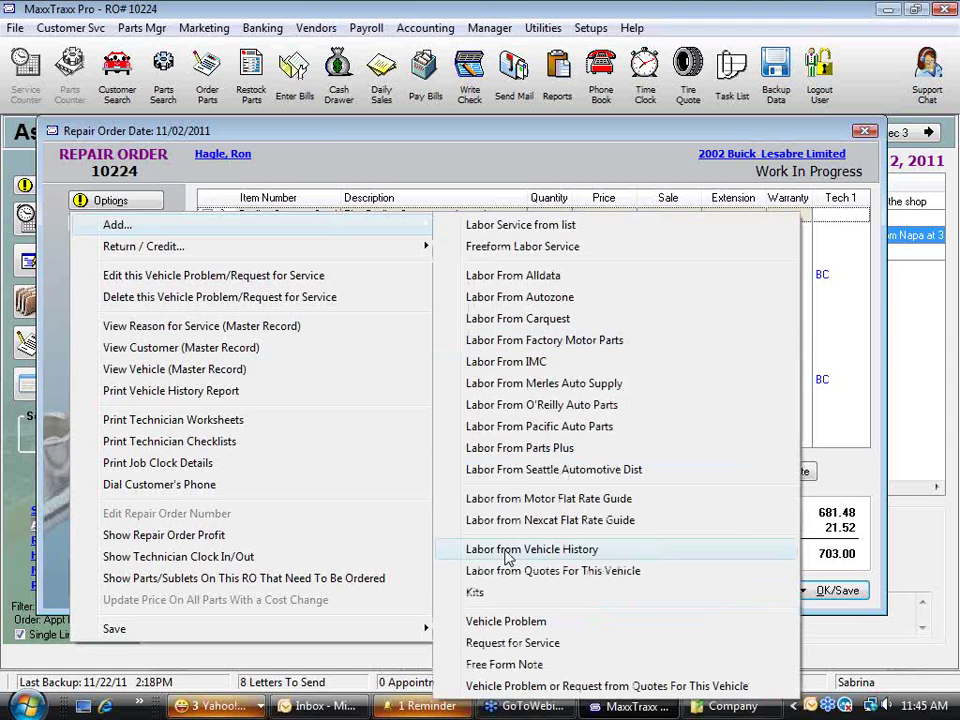
mouse_move(186, 256)
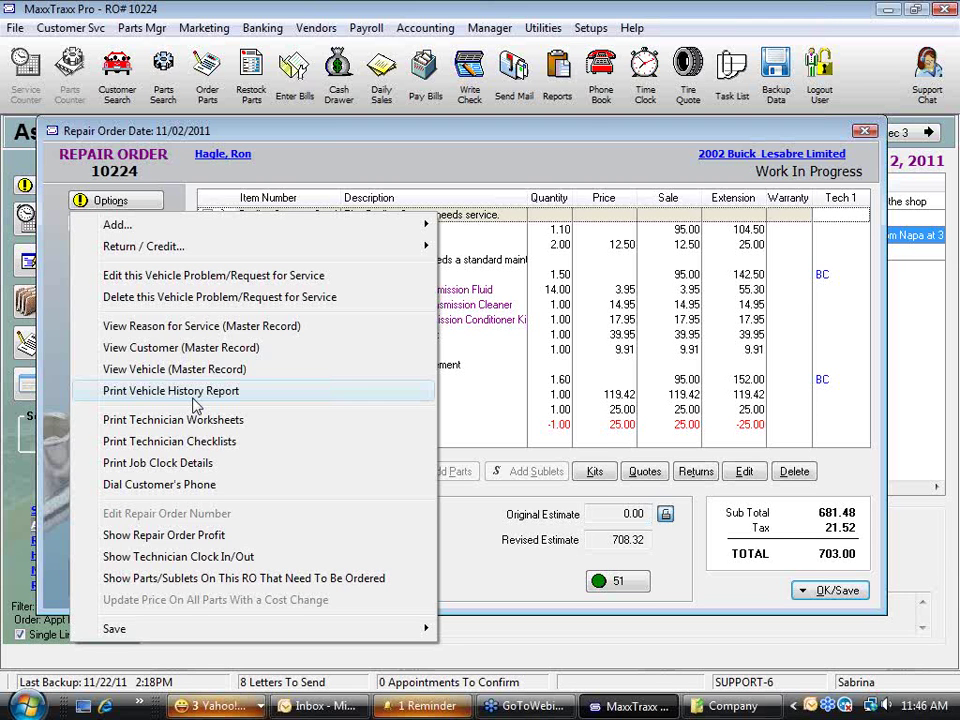
Step: Set up the vehicle history report with Use Printed Labor Service Descriptions enabled, and cancel it
left_click(196, 400)
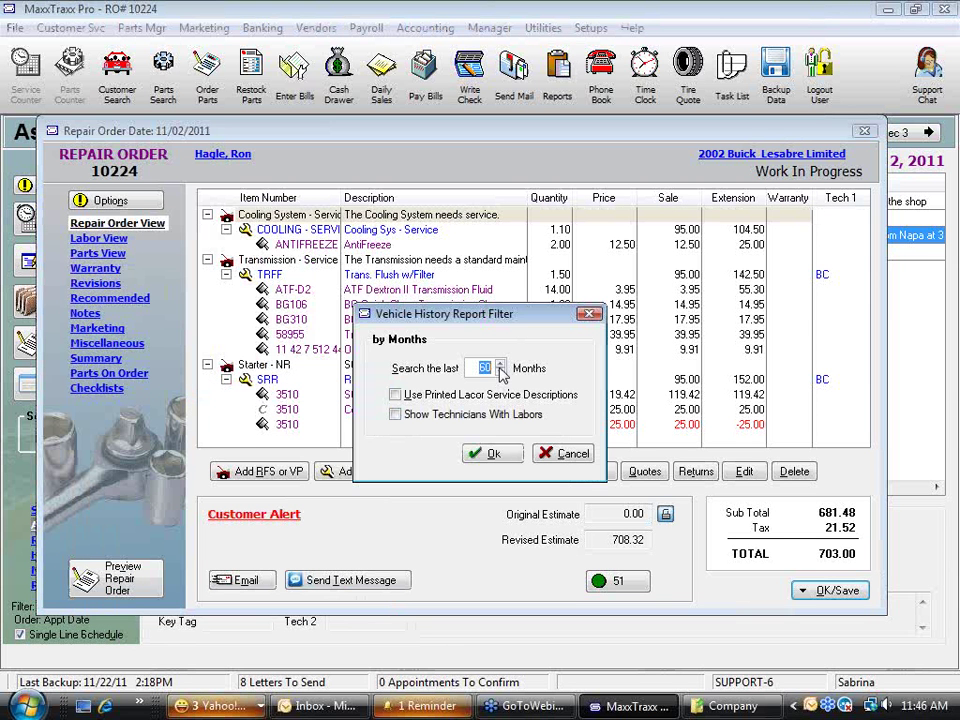
left_click(397, 396)
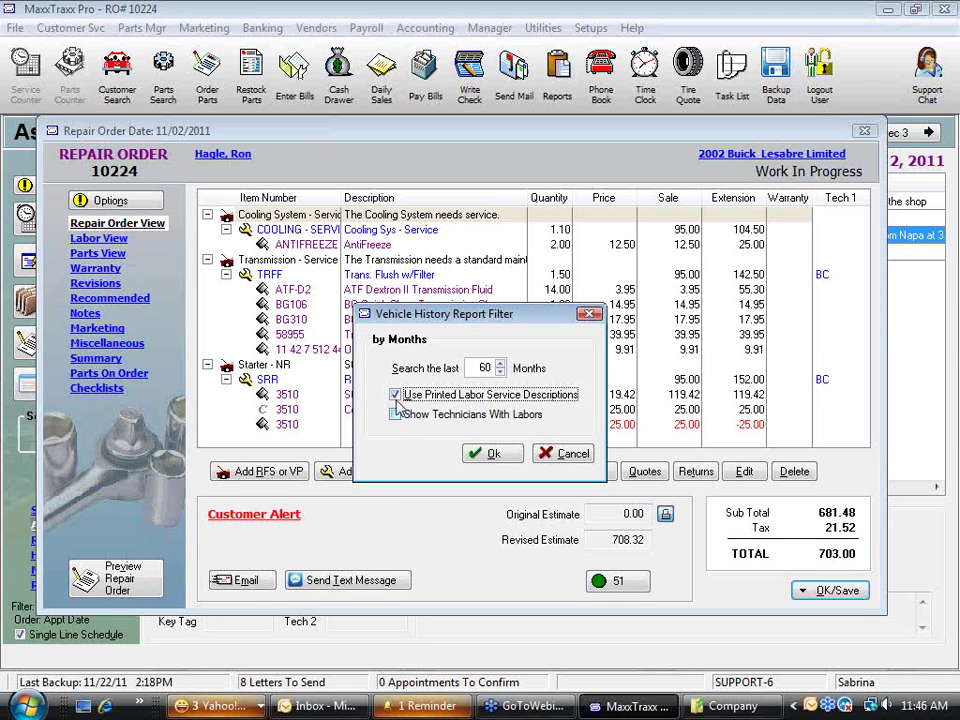
left_click(546, 455)
Step: Run Save & Print on the repair order with tech worksheets and checklists included, choosing not to print
left_click(110, 200)
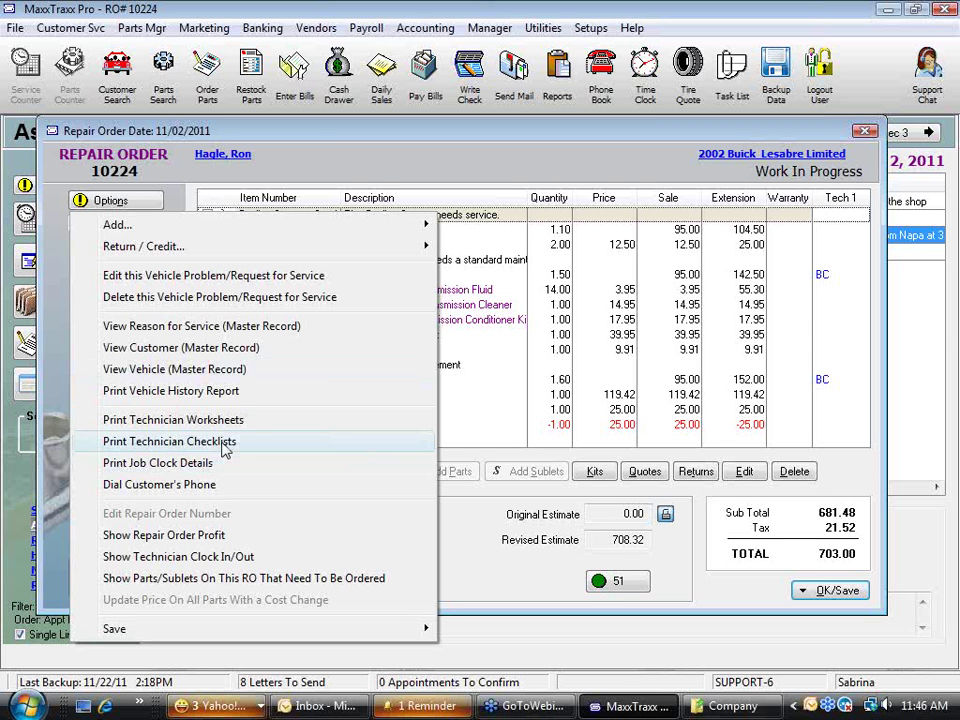
left_click(802, 590)
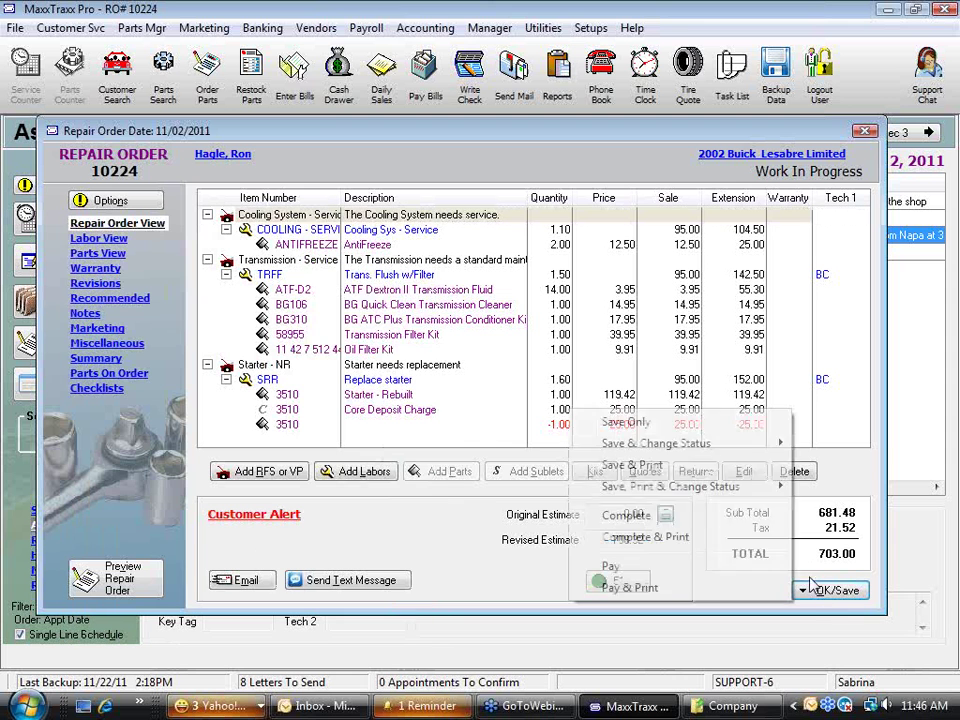
left_click(673, 466)
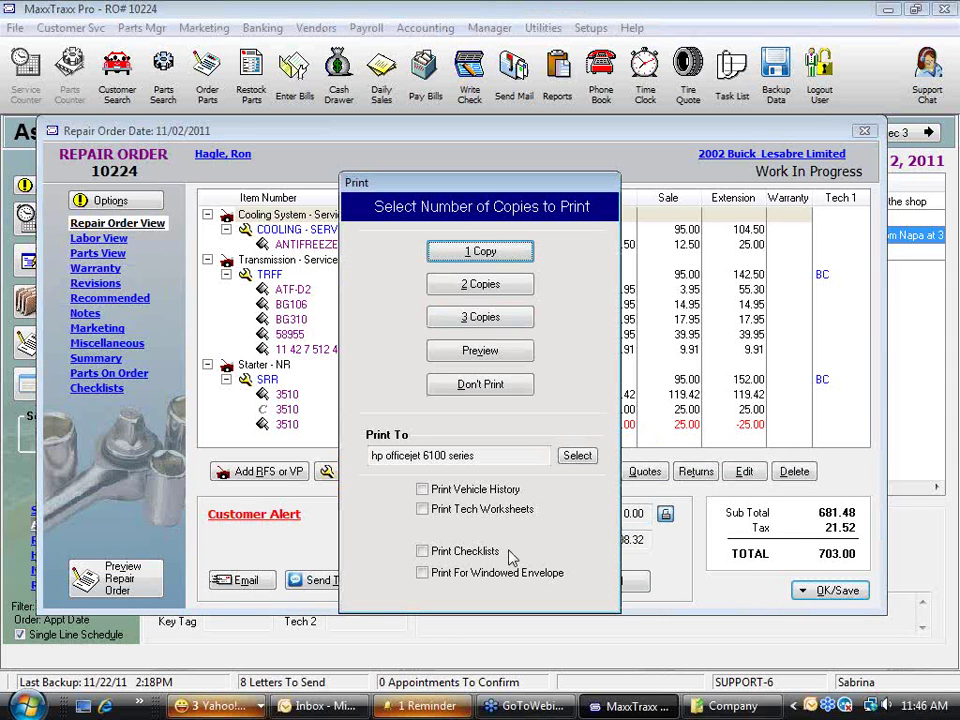
left_click(428, 511)
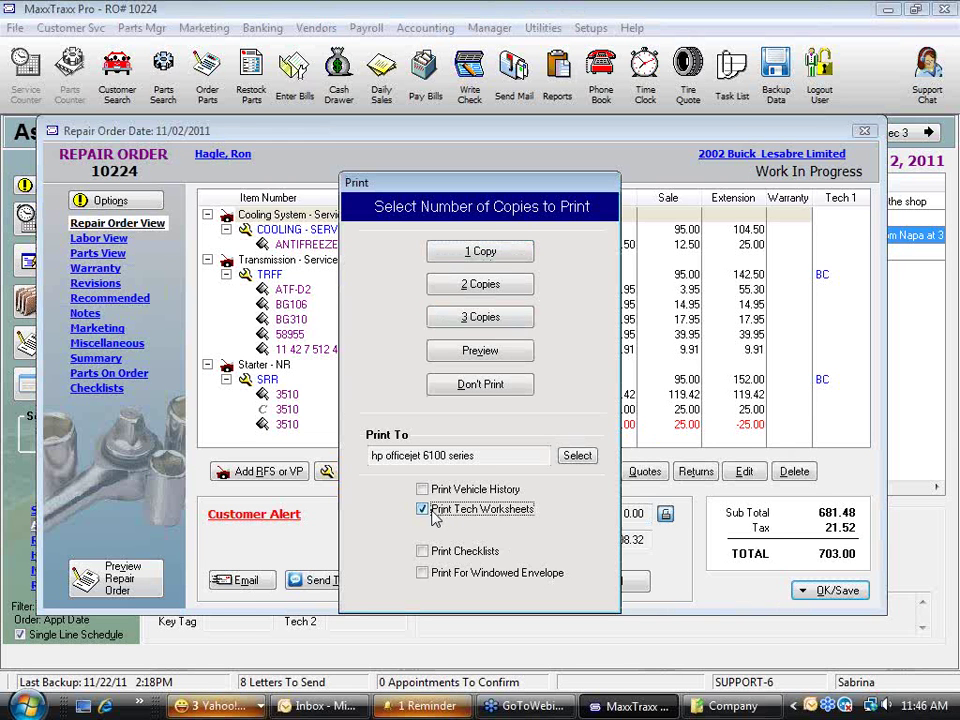
left_click(422, 551)
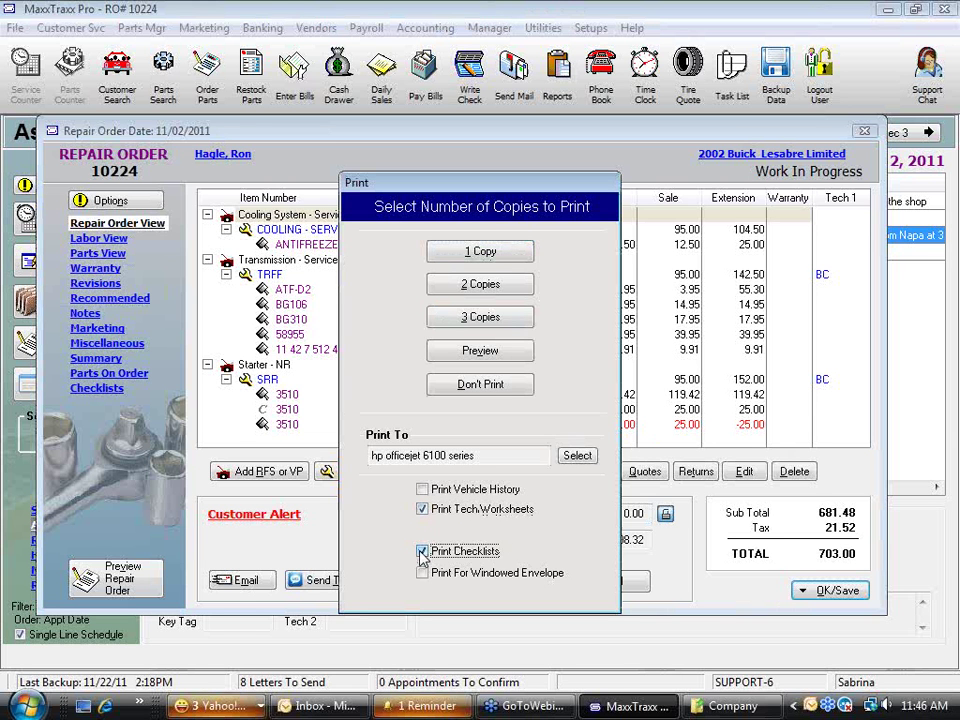
left_click(500, 397)
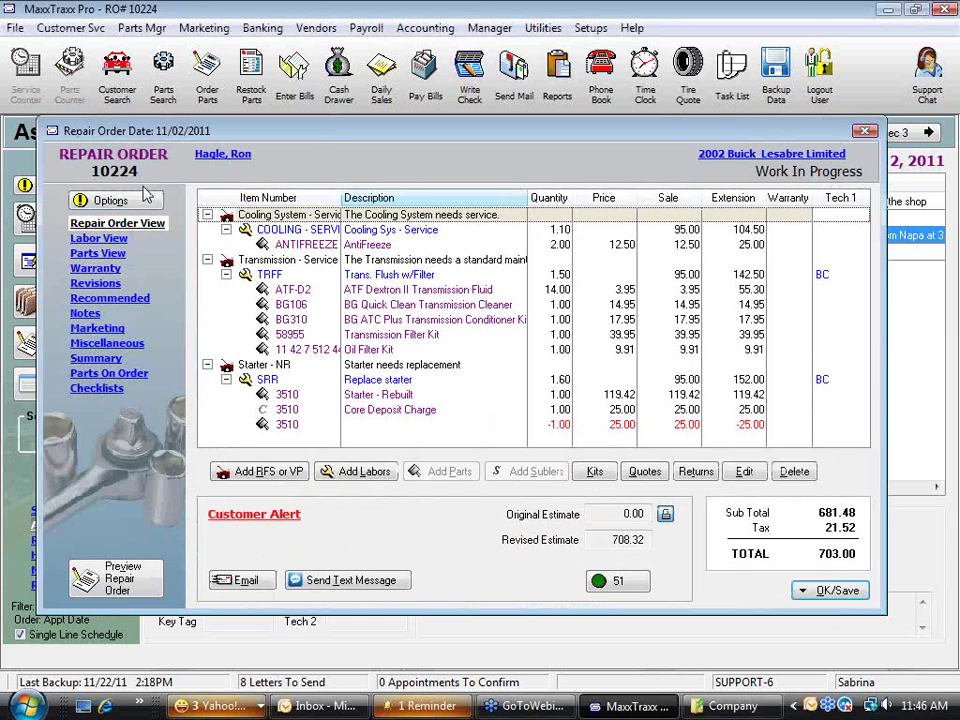
Step: Preview the repair order's job clock details, examine the technician's clocked and flagged hours, and close the report
left_click(108, 200)
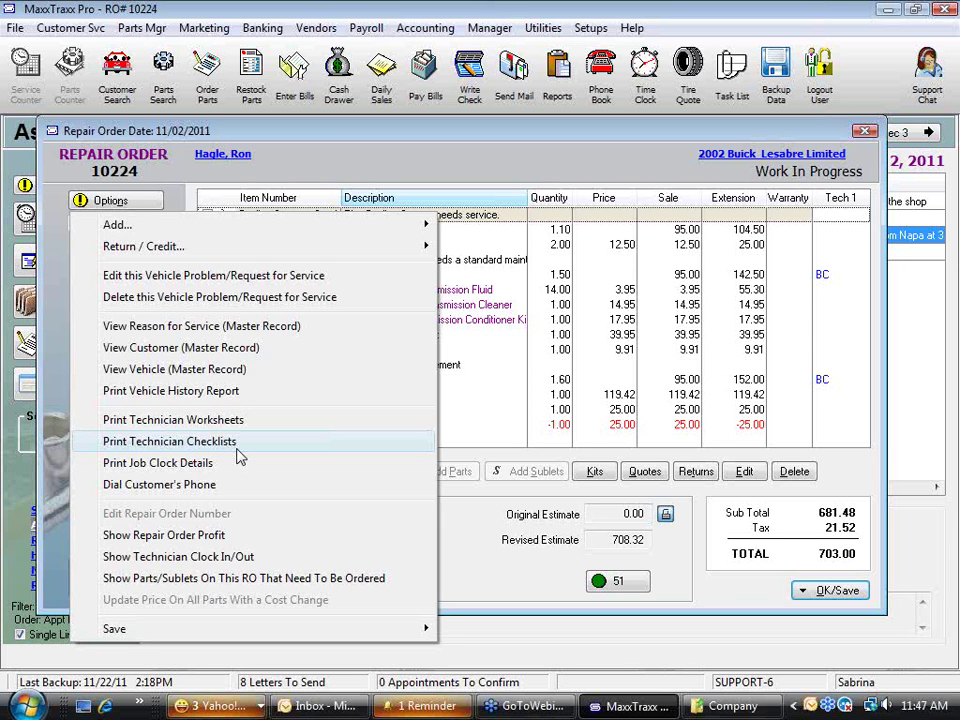
left_click(158, 463)
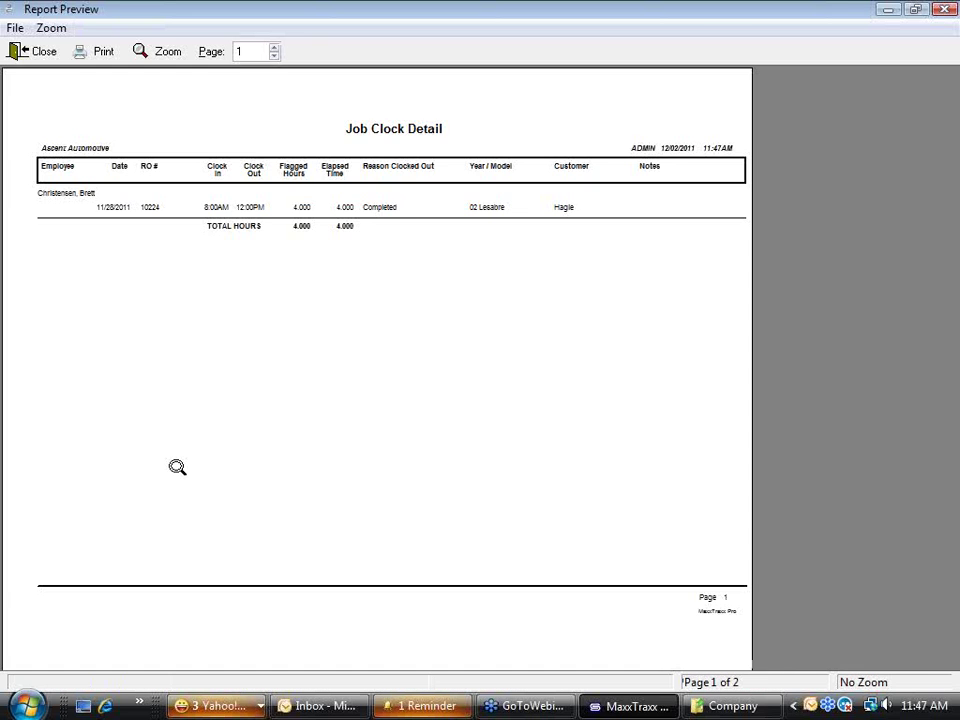
left_click(156, 418)
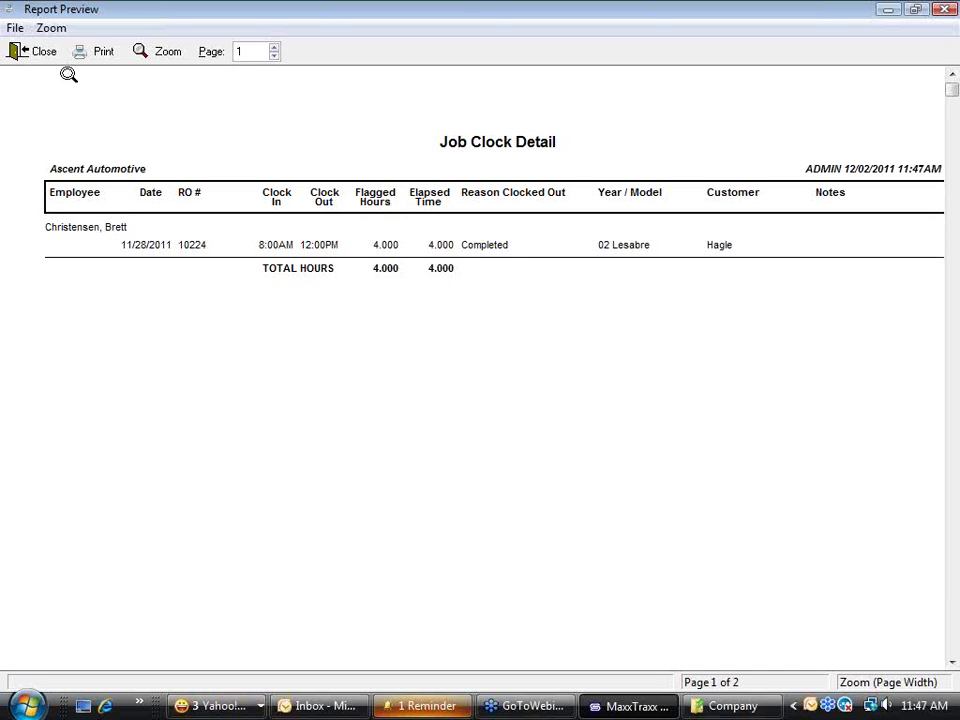
left_click(32, 51)
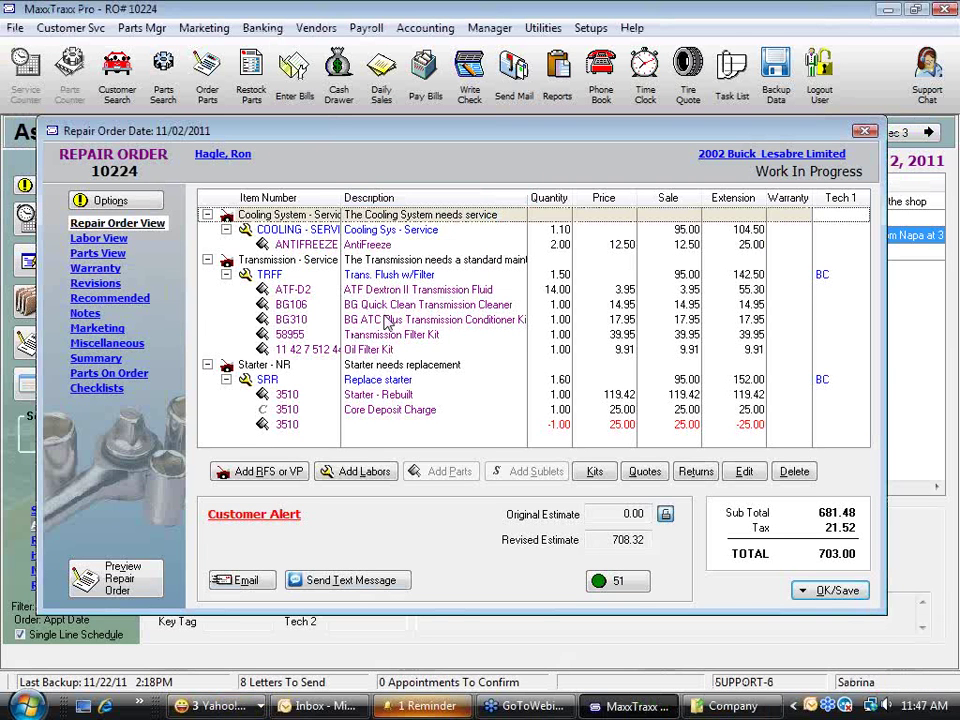
Step: Examine the repair order's profit breakdown for labor, parts and cores, and close it
left_click(152, 205)
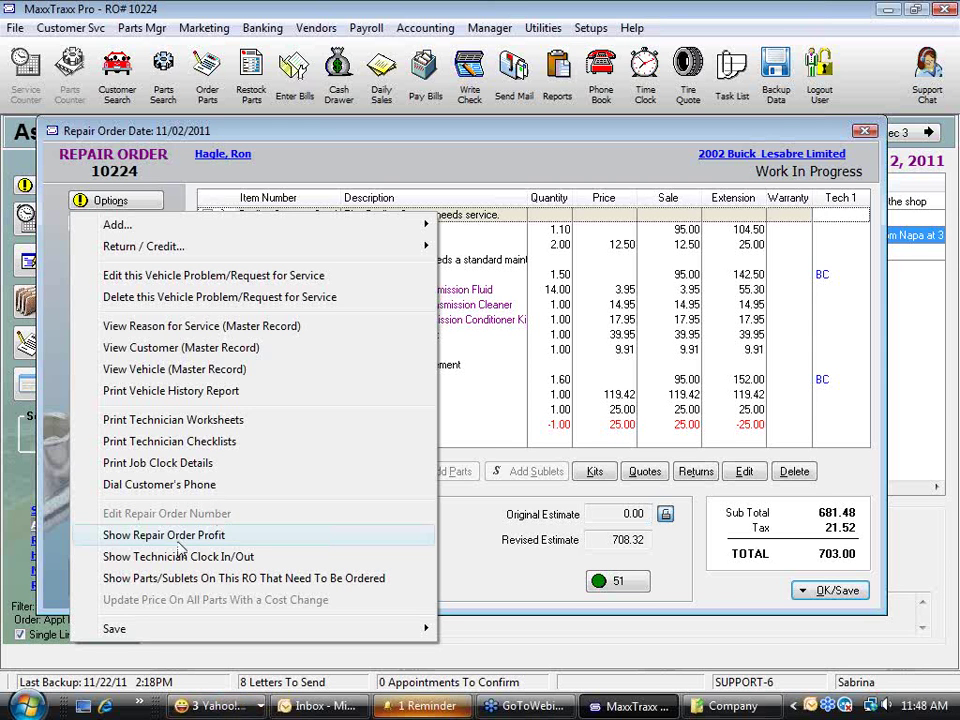
left_click(603, 596)
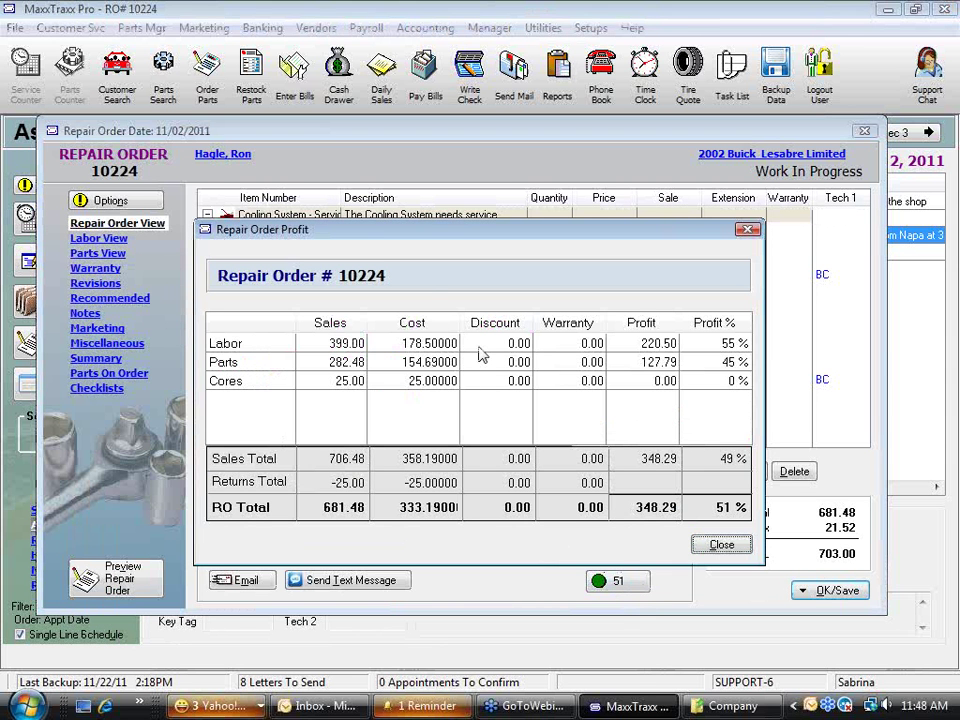
left_click(708, 548)
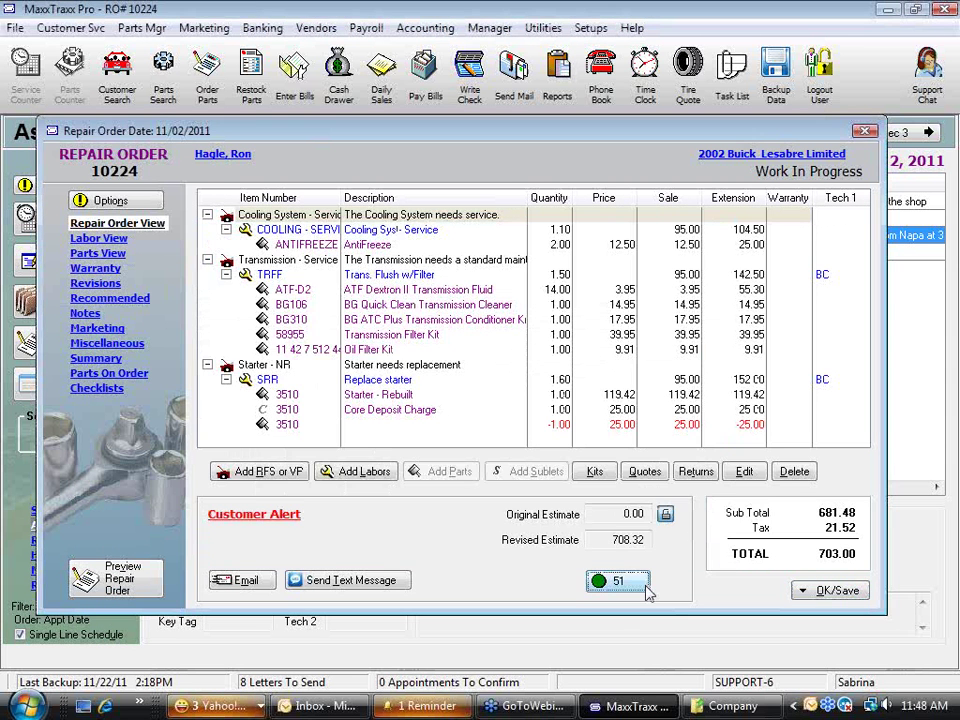
left_click(644, 586)
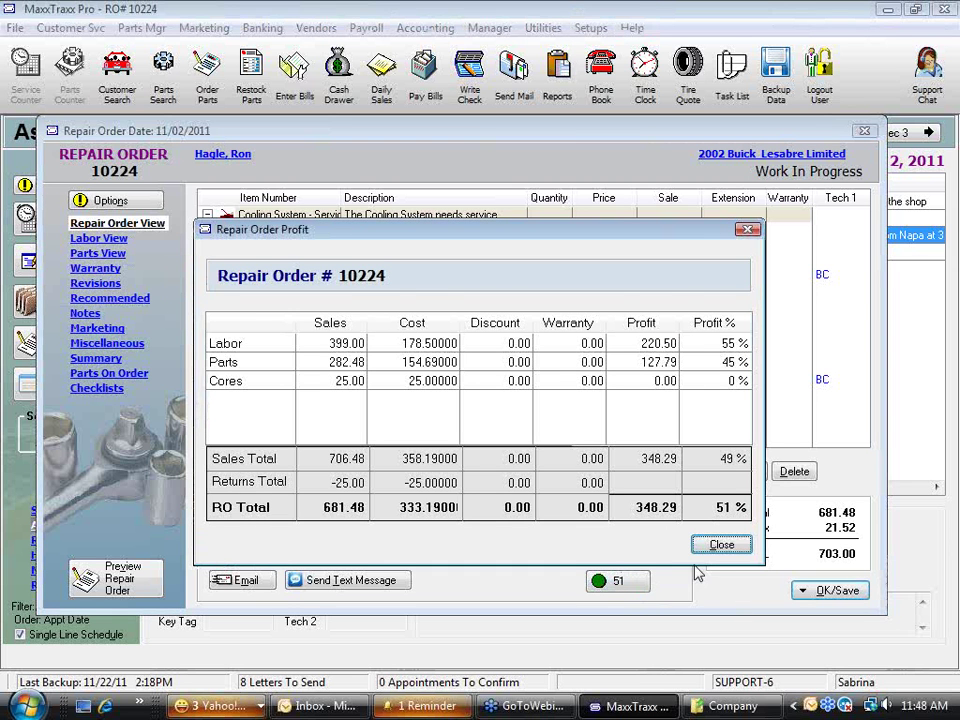
left_click(722, 545)
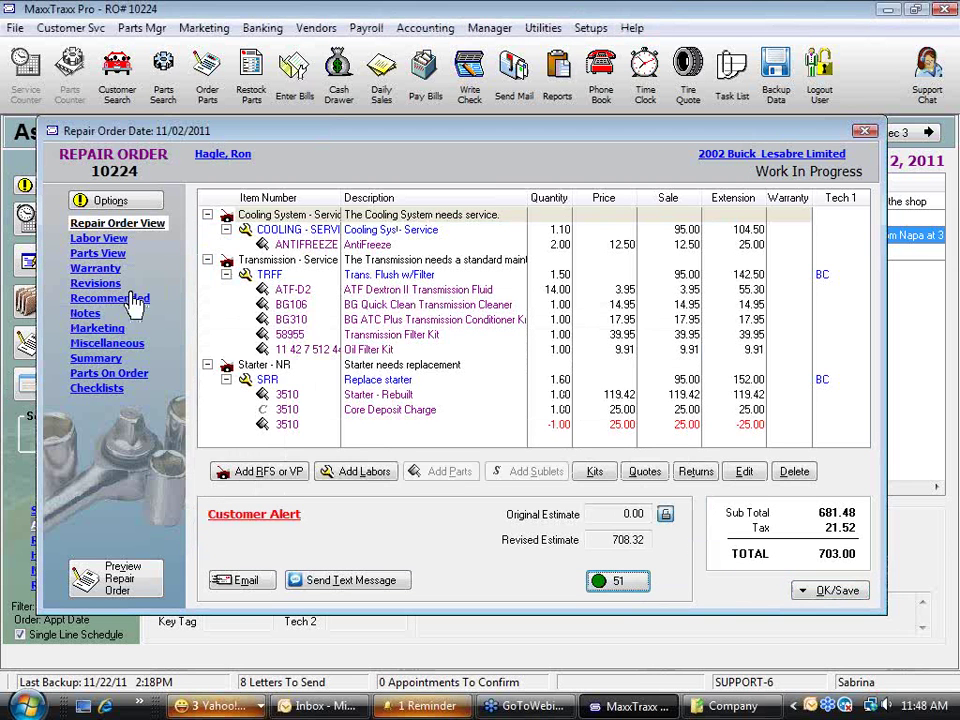
left_click(140, 201)
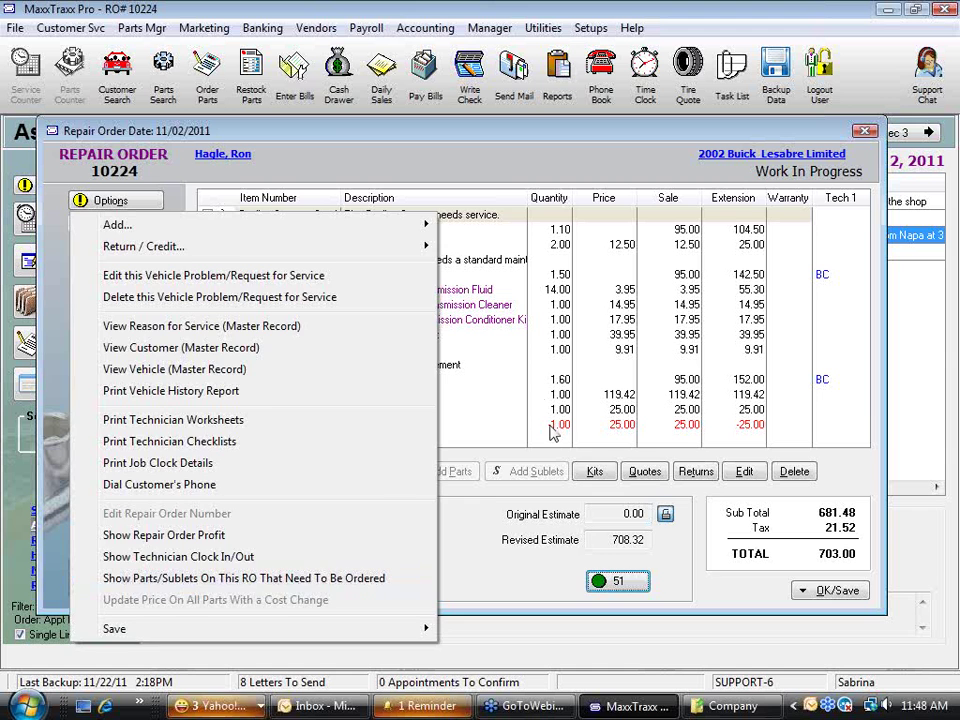
left_click(519, 420)
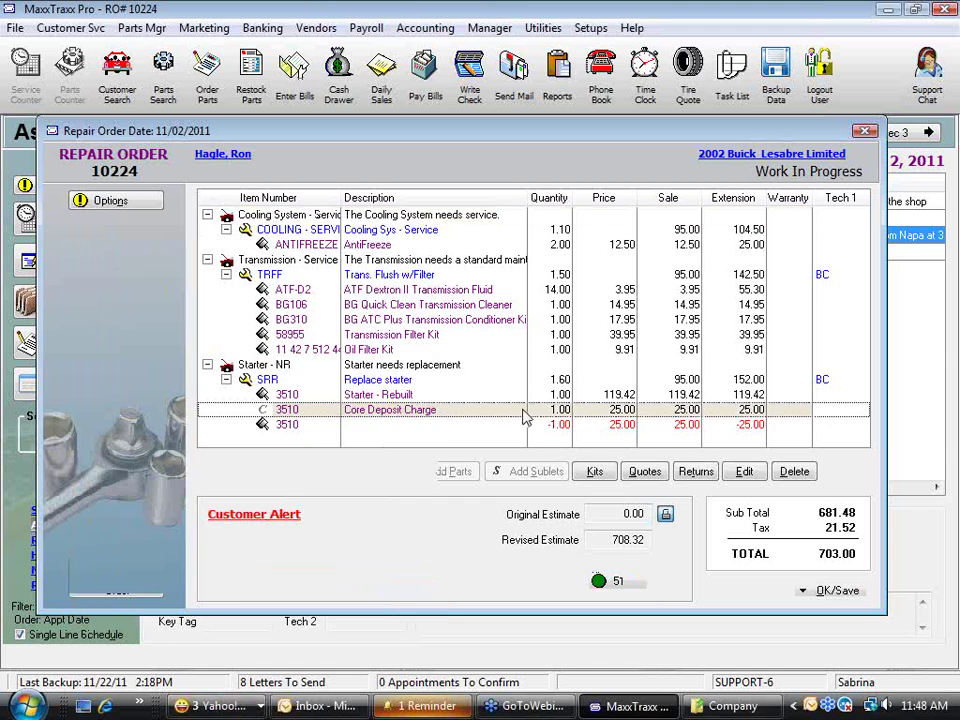
left_click(287, 334)
left_click(287, 349)
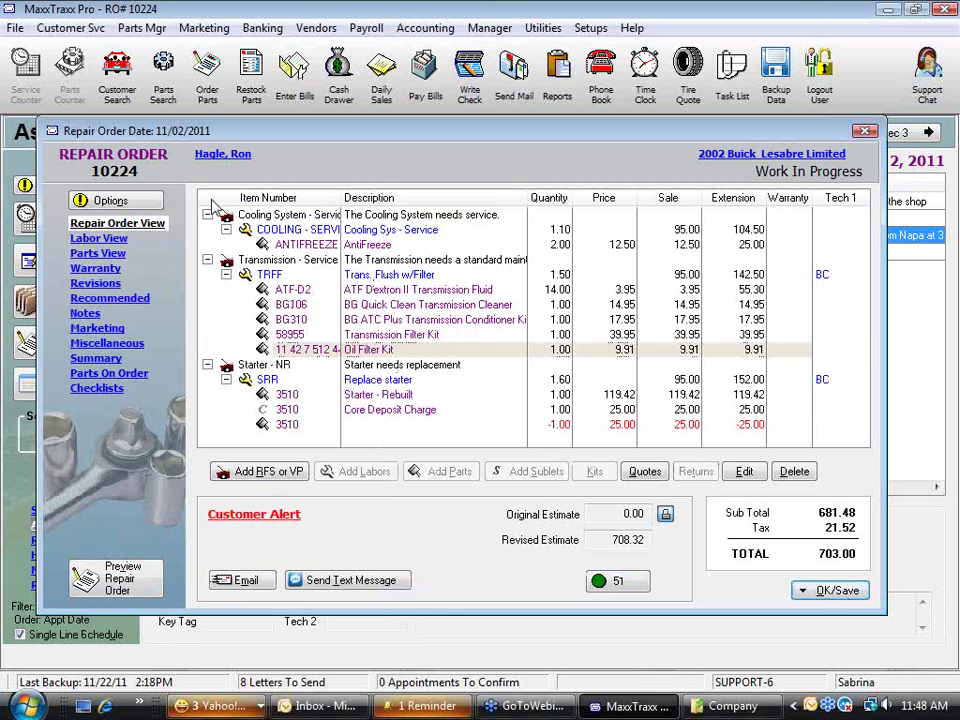
Step: Check the repair order for parts or sublets that need to be ordered, and dismiss the notice
left_click(848, 594)
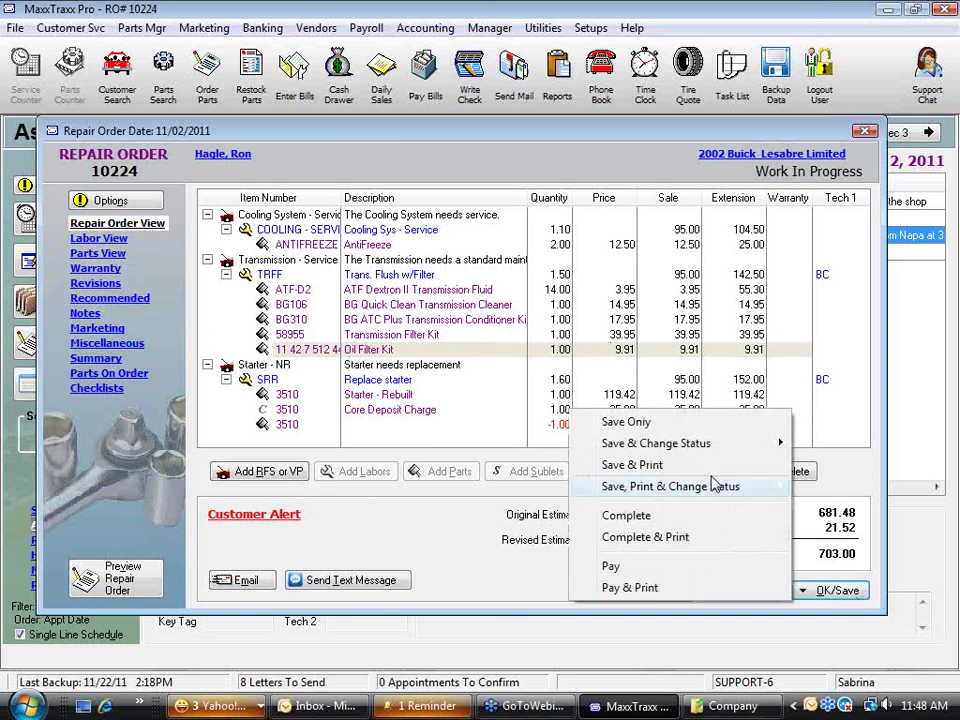
left_click(113, 198)
left_click(88, 201)
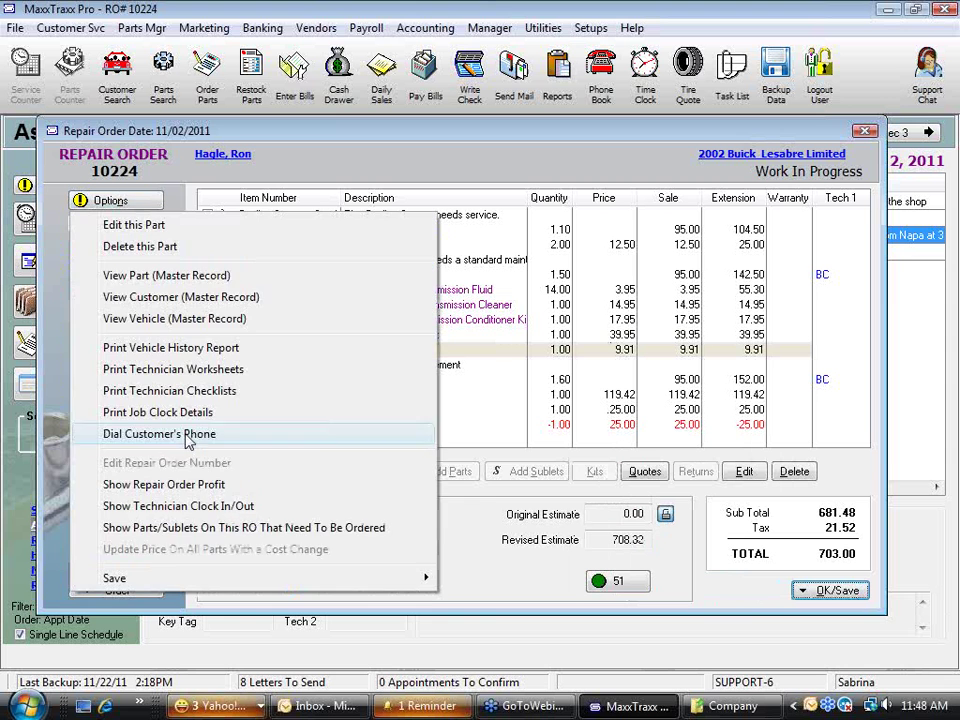
left_click(226, 528)
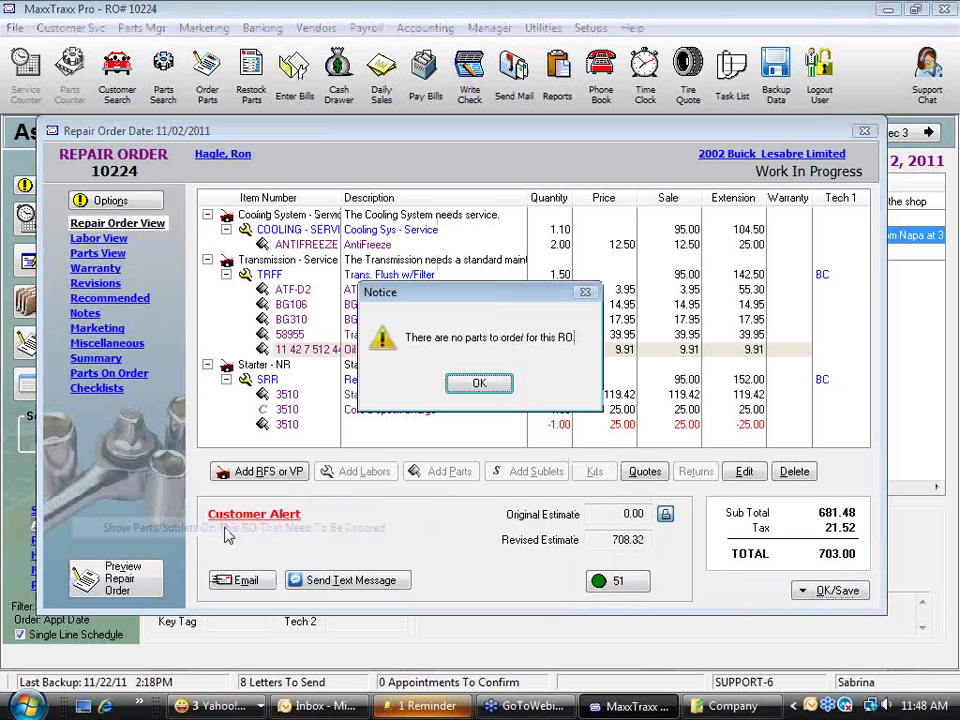
left_click(479, 384)
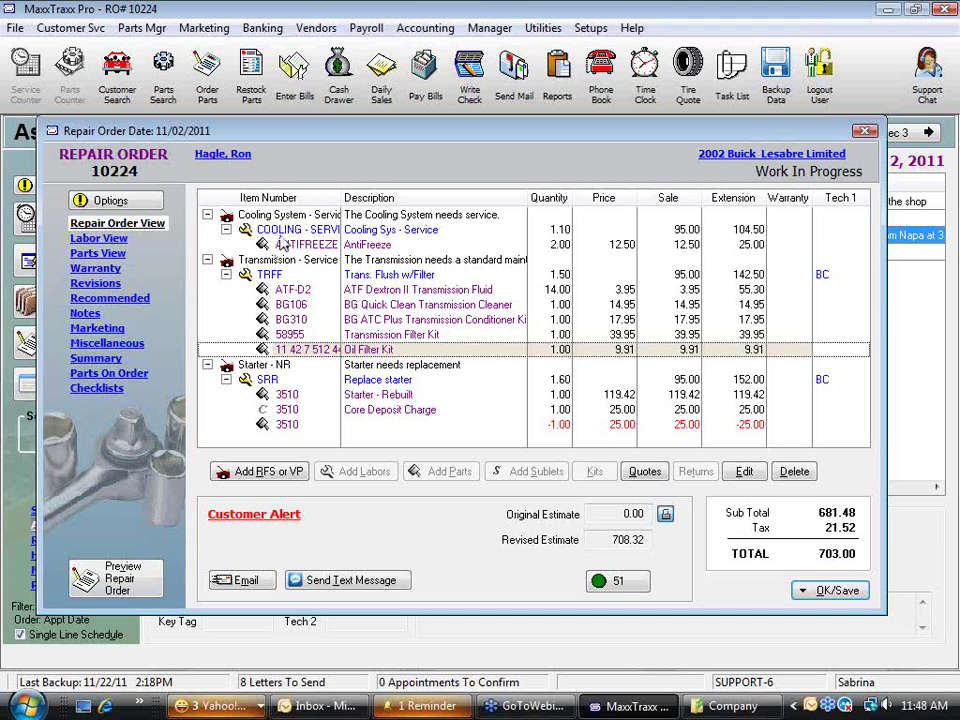
left_click(247, 232)
left_click(309, 220)
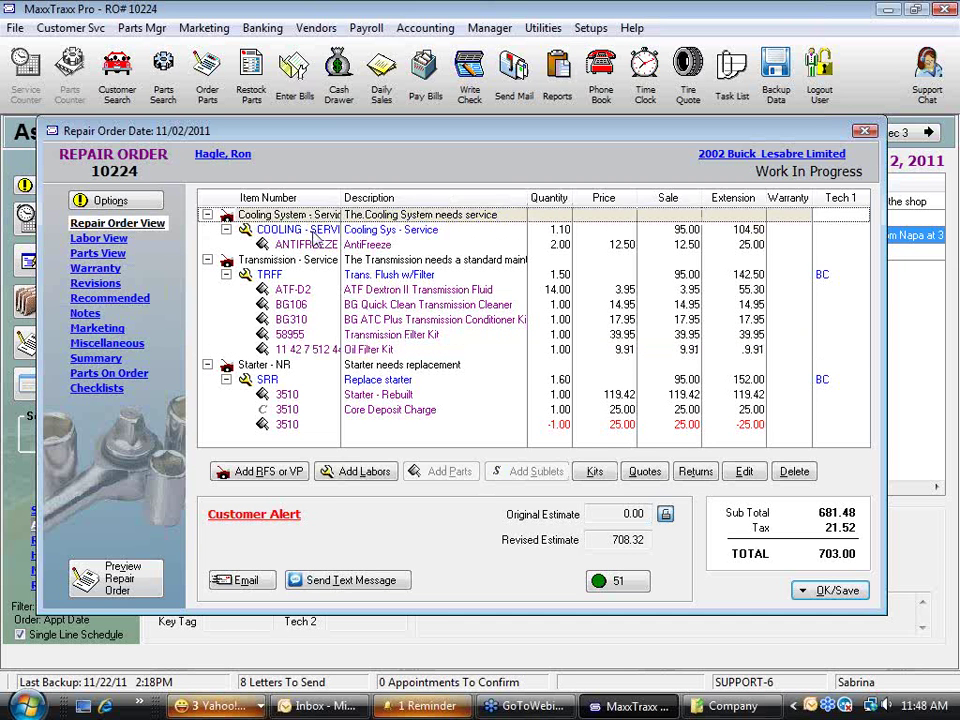
left_click(312, 232)
left_click(110, 201)
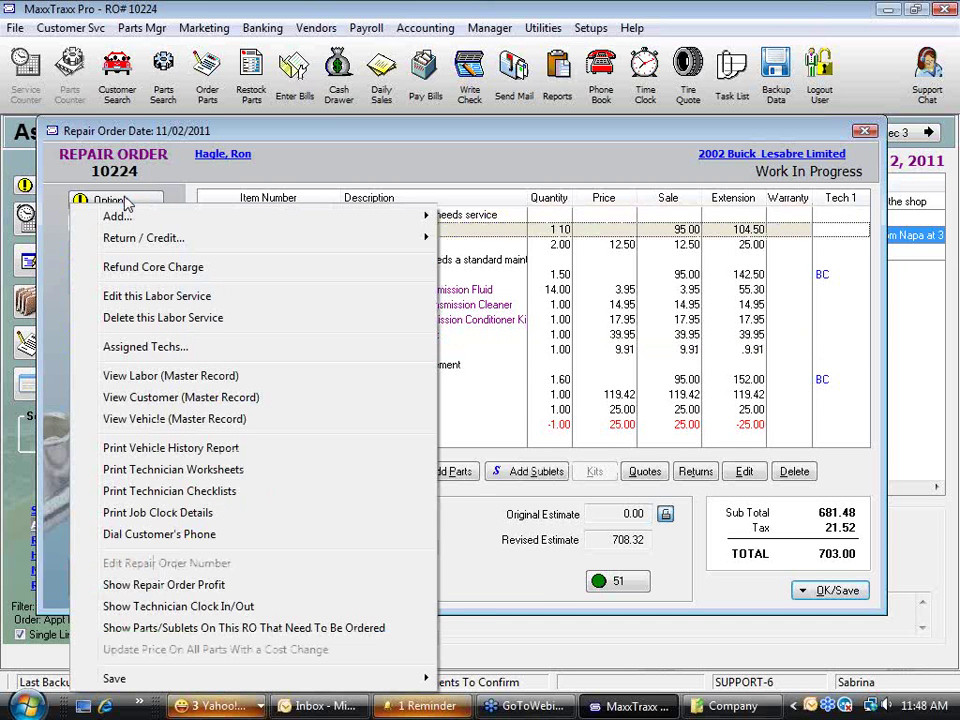
mouse_move(343, 214)
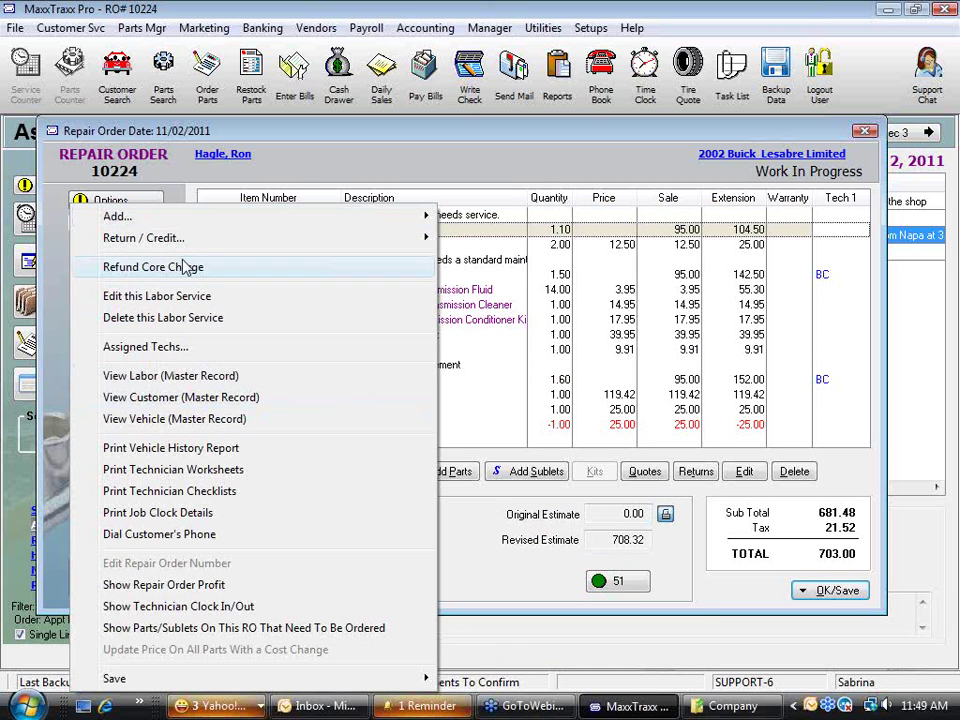
left_click(856, 413)
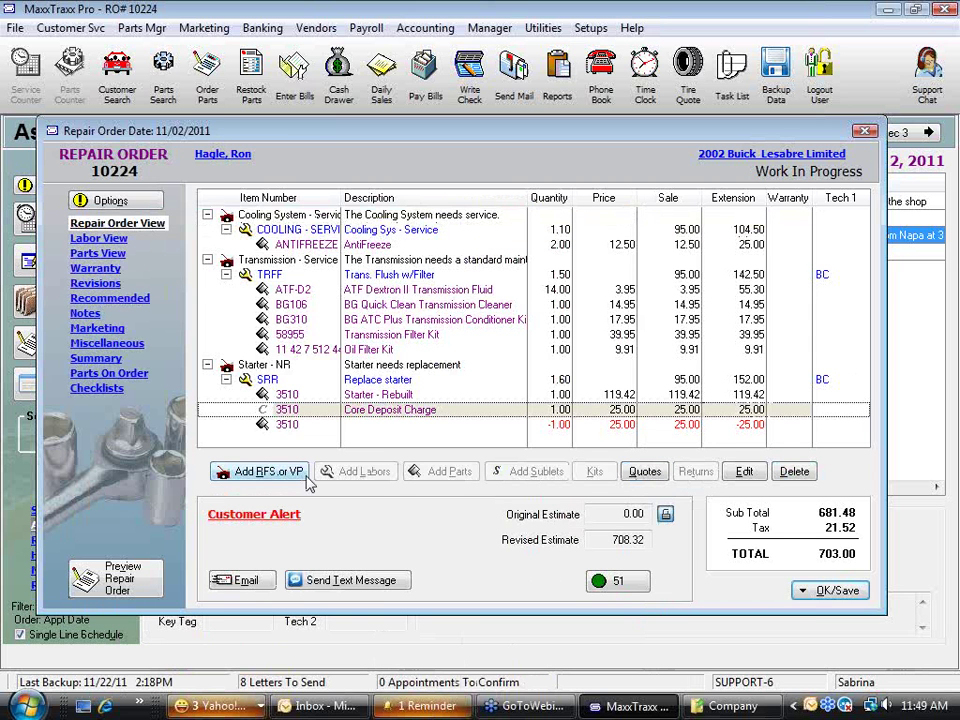
left_click(138, 205)
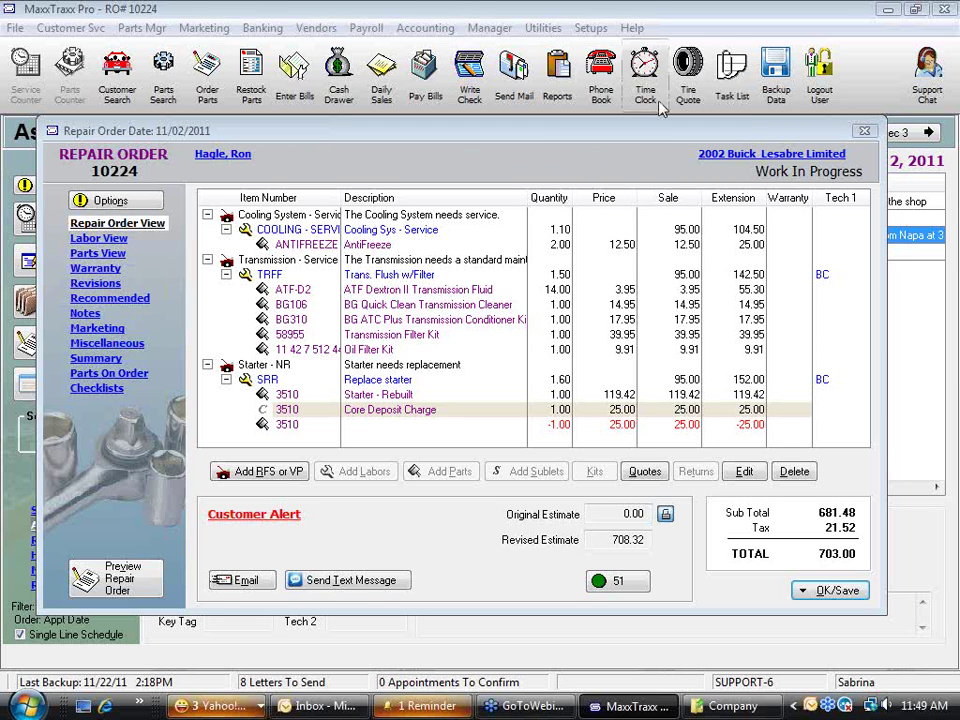
Step: Switch to the 2003 Saturn L Series repair order and save it only, exiting without ordering its out-of-stock parts
left_click(868, 132)
left_click(408, 253)
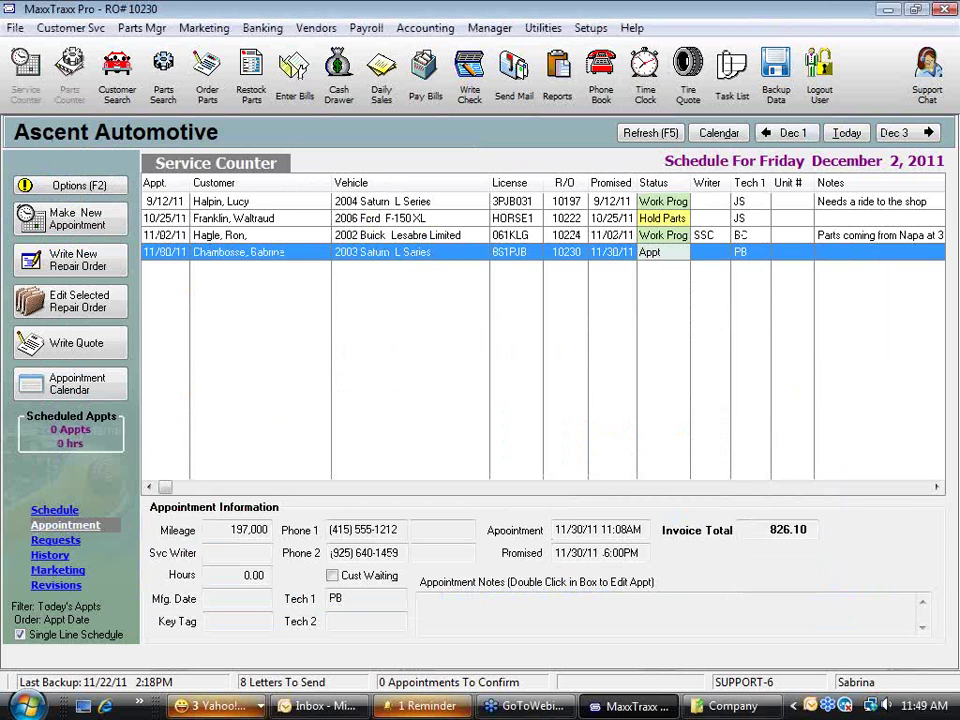
double_click(408, 253)
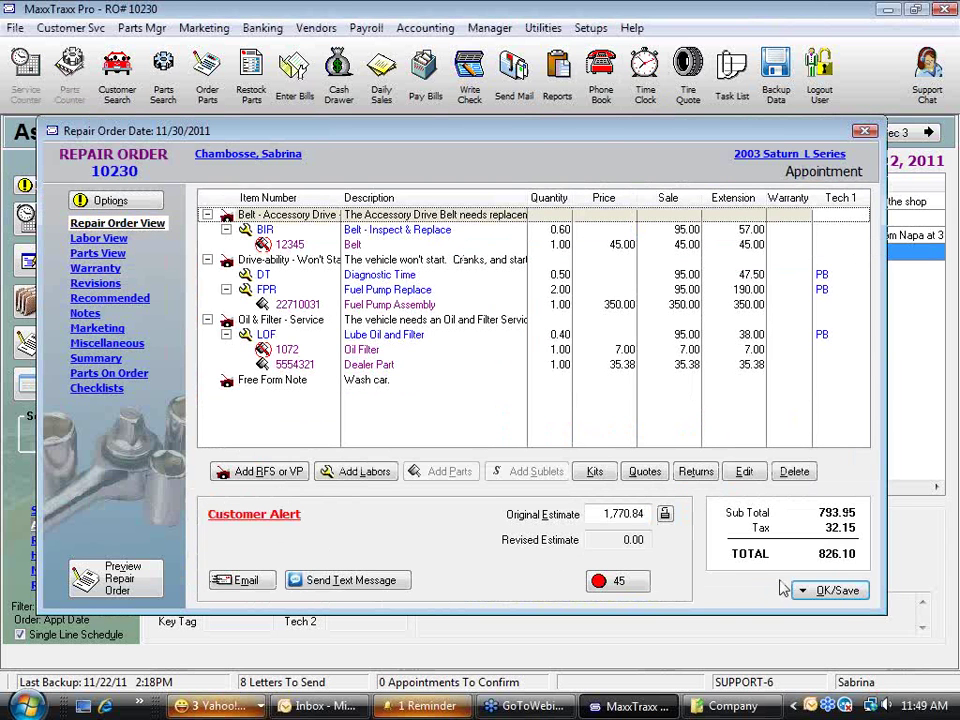
left_click(843, 604)
left_click(582, 423)
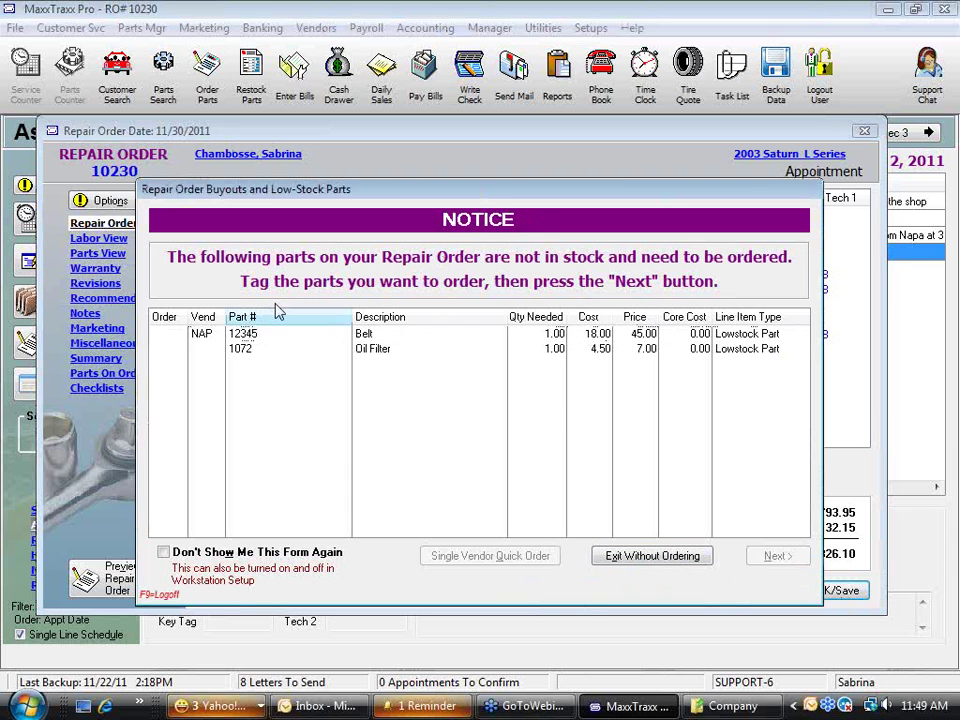
left_click(686, 563)
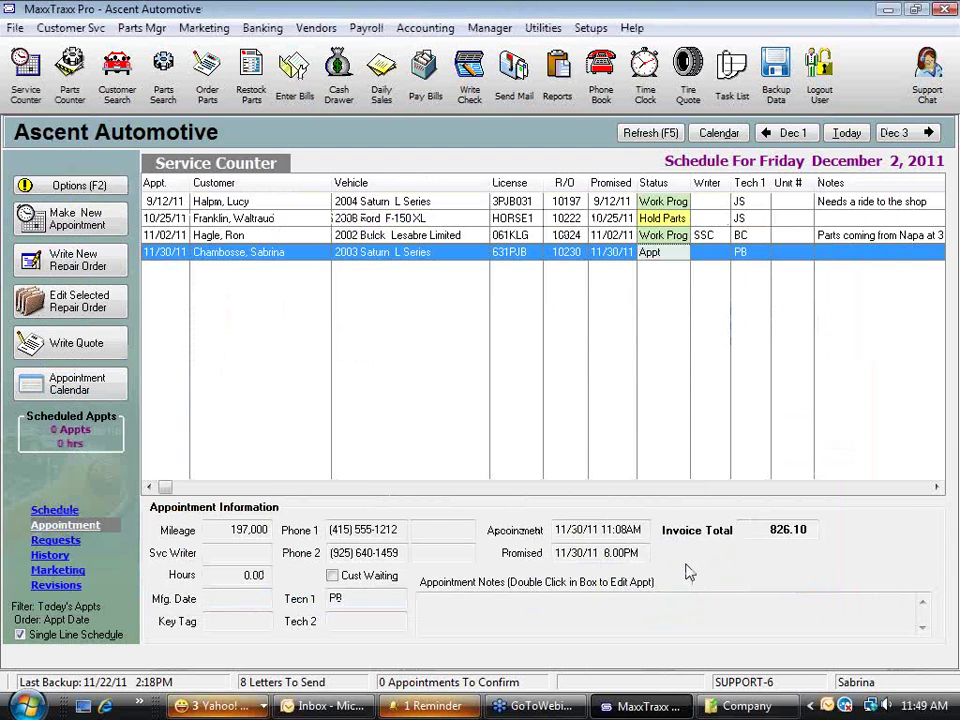
Step: Open the 2004 Saturn L Series repair order and delete its No Start problem together with the diagnostic labor
left_click(418, 202)
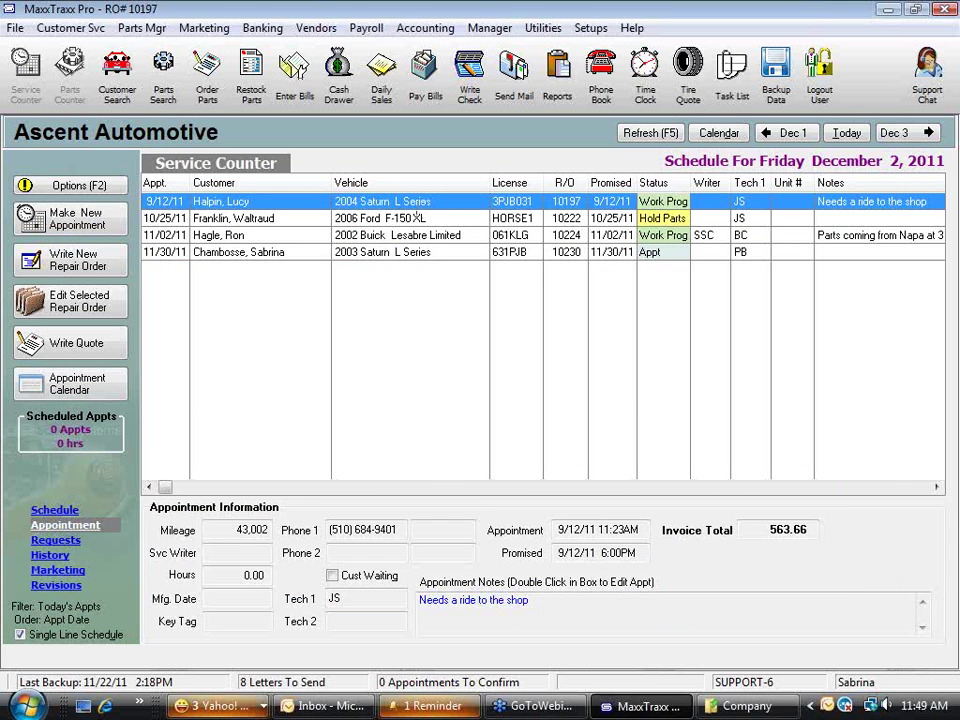
double_click(418, 205)
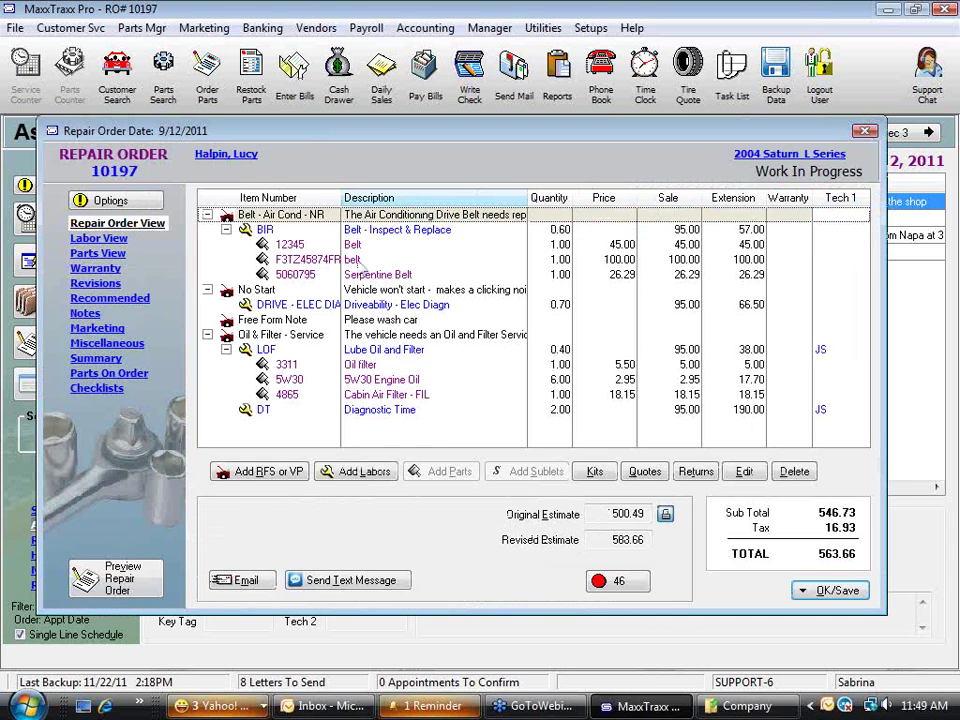
left_click(376, 289)
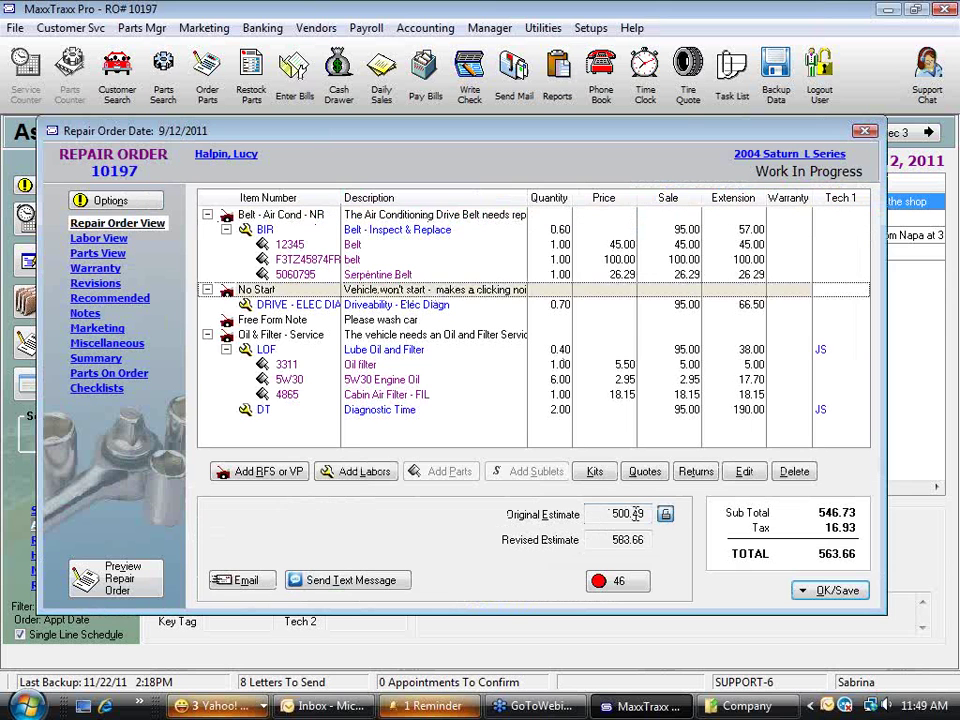
left_click(794, 471)
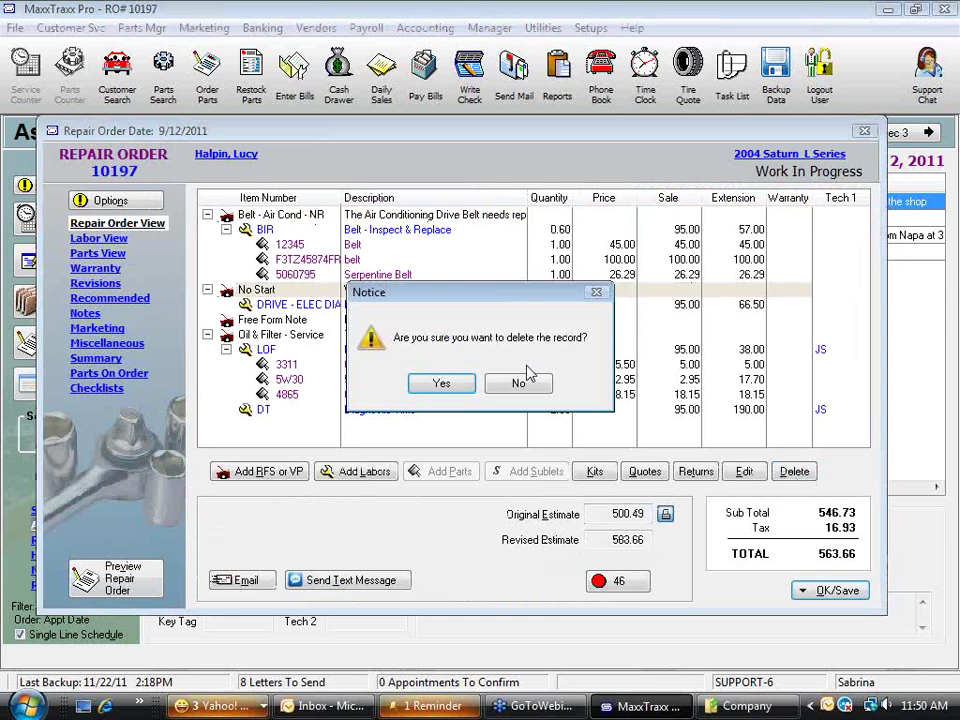
left_click(441, 384)
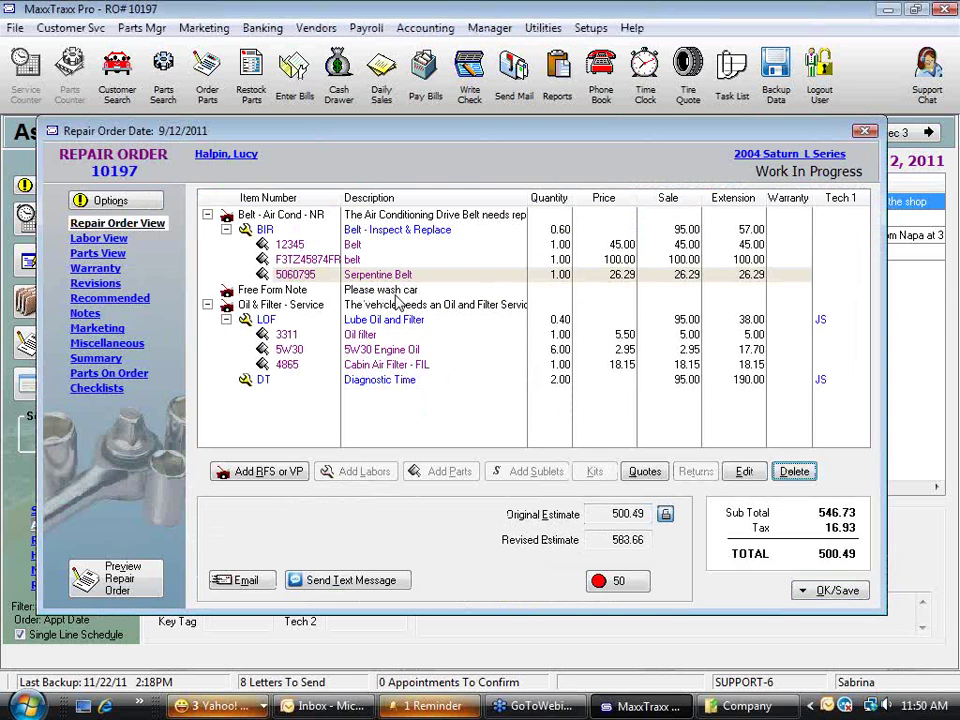
Step: Delete the "Please wash car" free form note, choosing to recommend the service
left_click(795, 472)
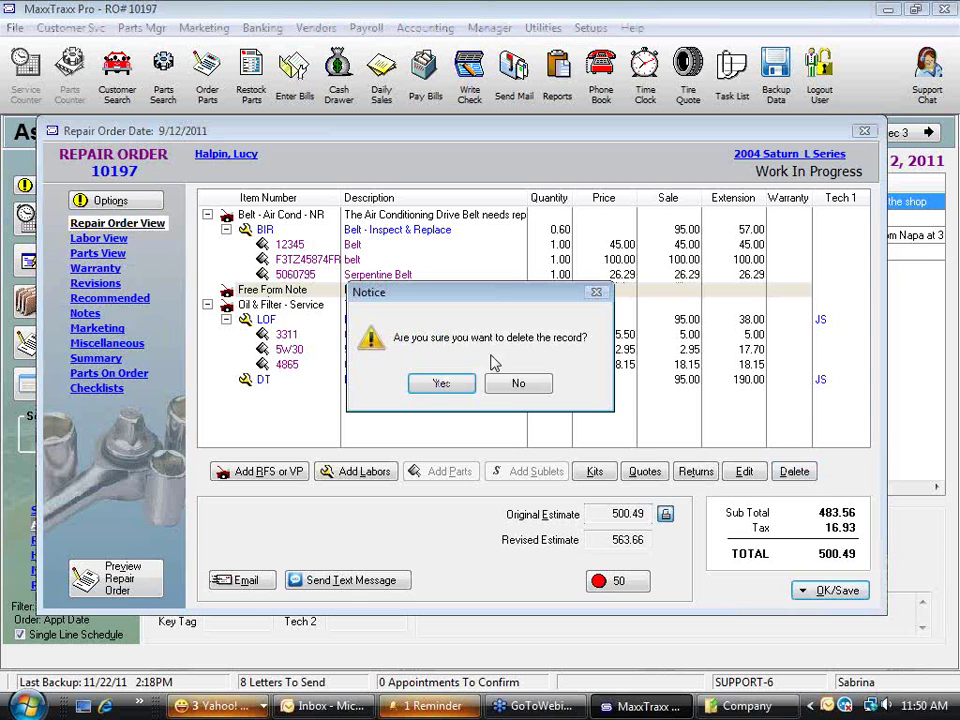
left_click(439, 383)
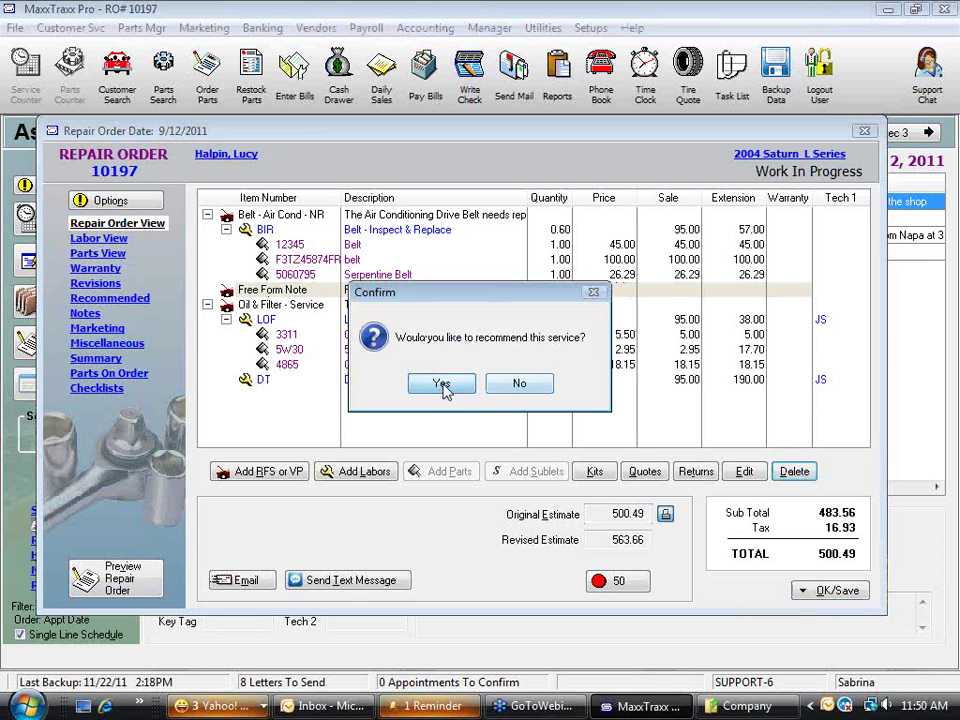
left_click(440, 385)
Step: Delete the Belt - Air Cond request and the Diagnostic Time labor from the repair order
left_click(370, 216)
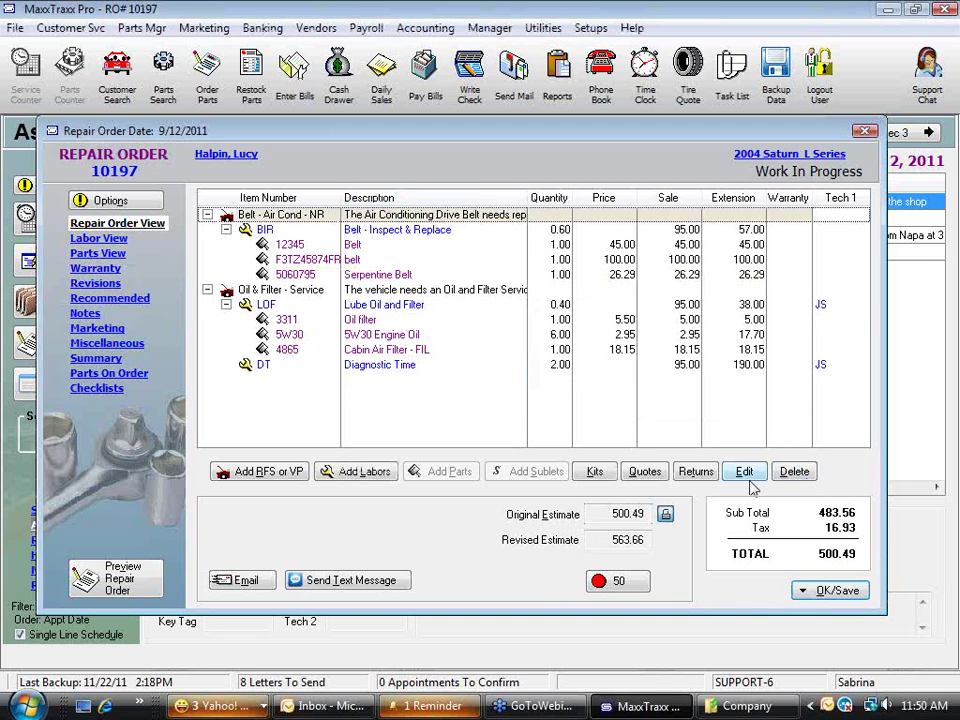
left_click(795, 472)
left_click(439, 383)
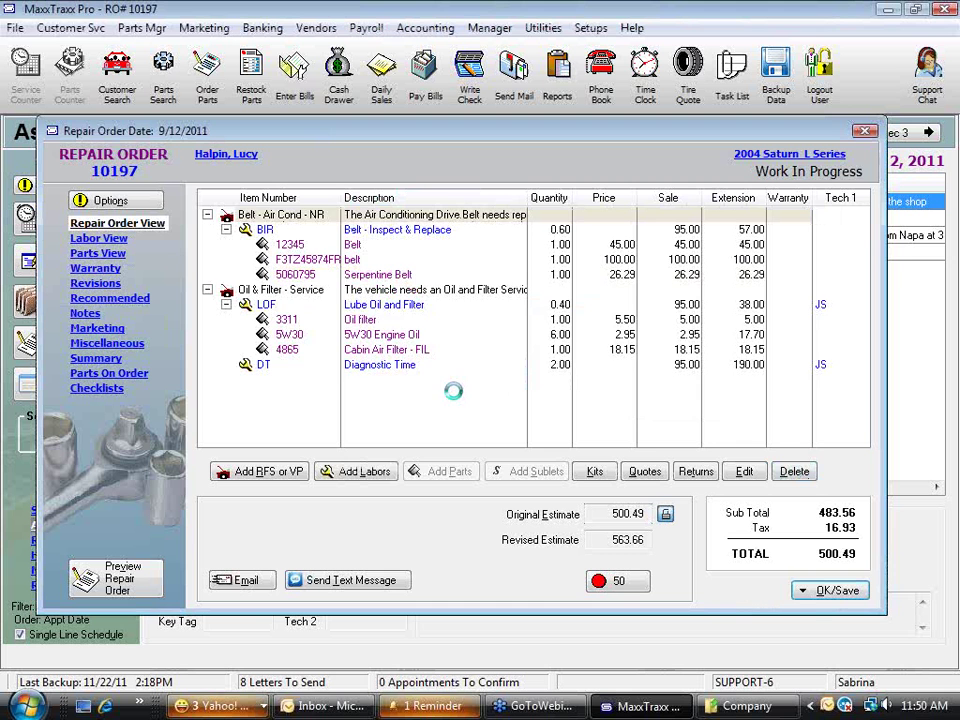
left_click(400, 290)
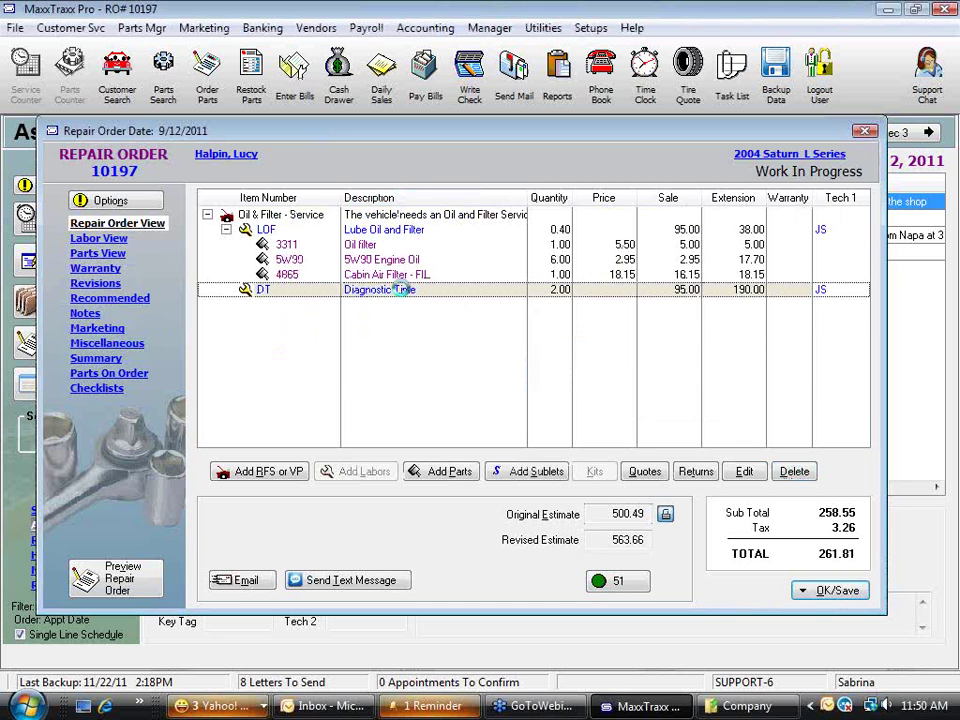
key("Delete")
left_click(448, 391)
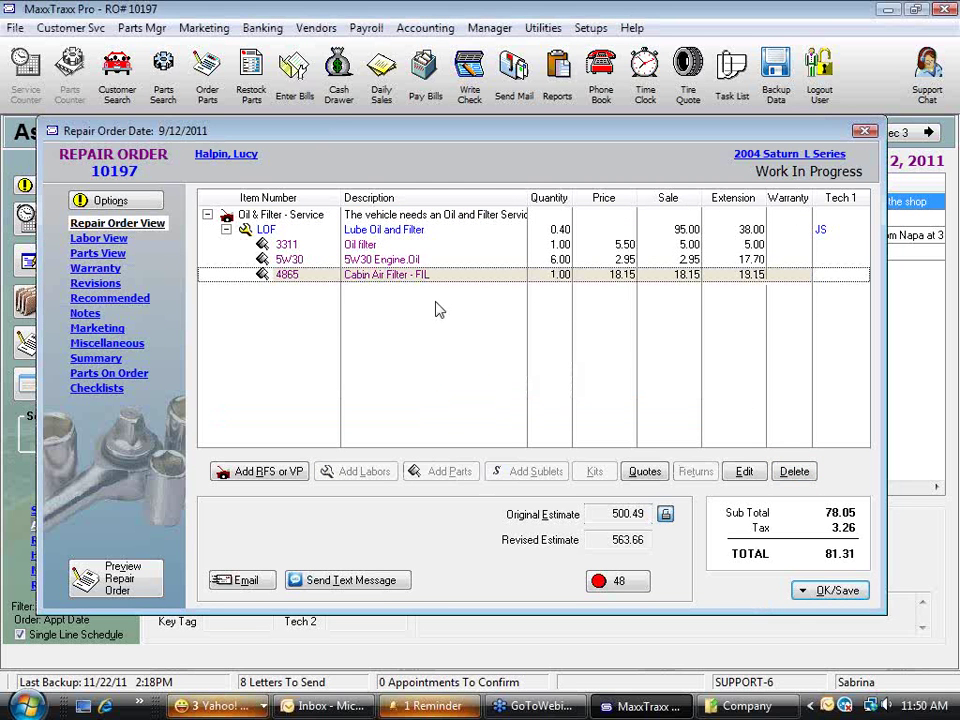
Step: Select the Oil & Filter service request, and move the selection to its Lube Oil and Filter labor line
left_click(407, 217)
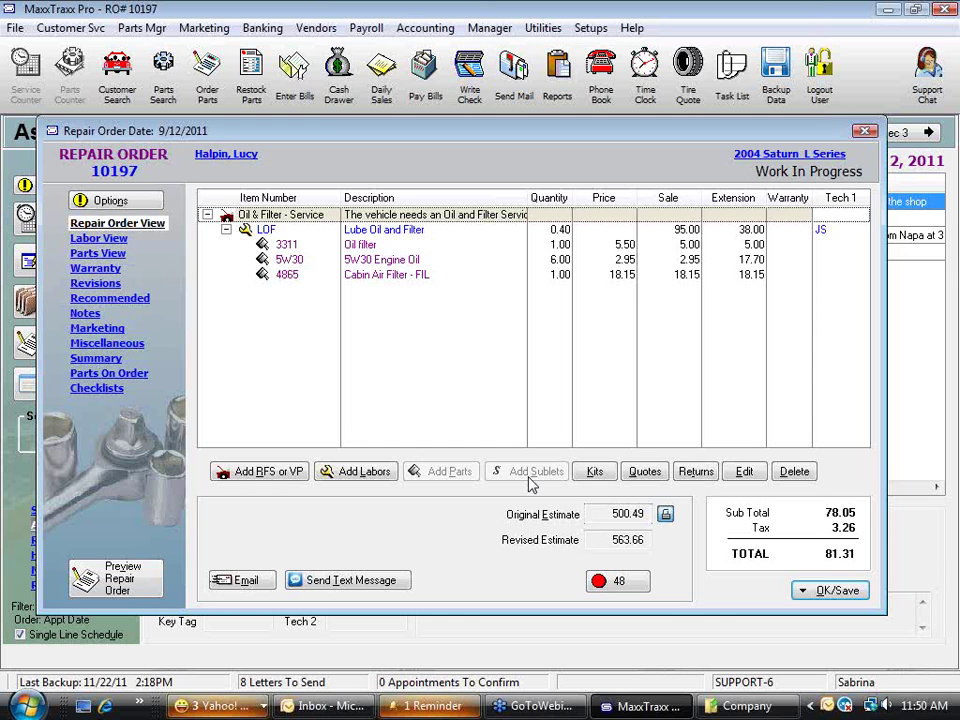
left_click(386, 231)
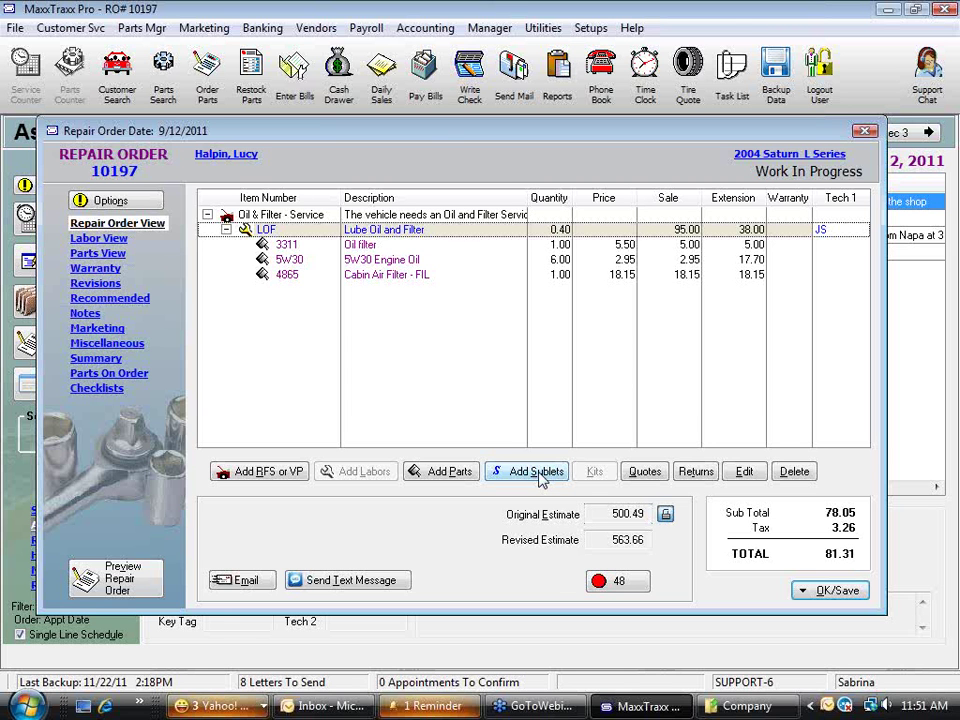
Step: Open the register of the Inventory, Sublet Labor account from the chart of accounts
left_click(424, 29)
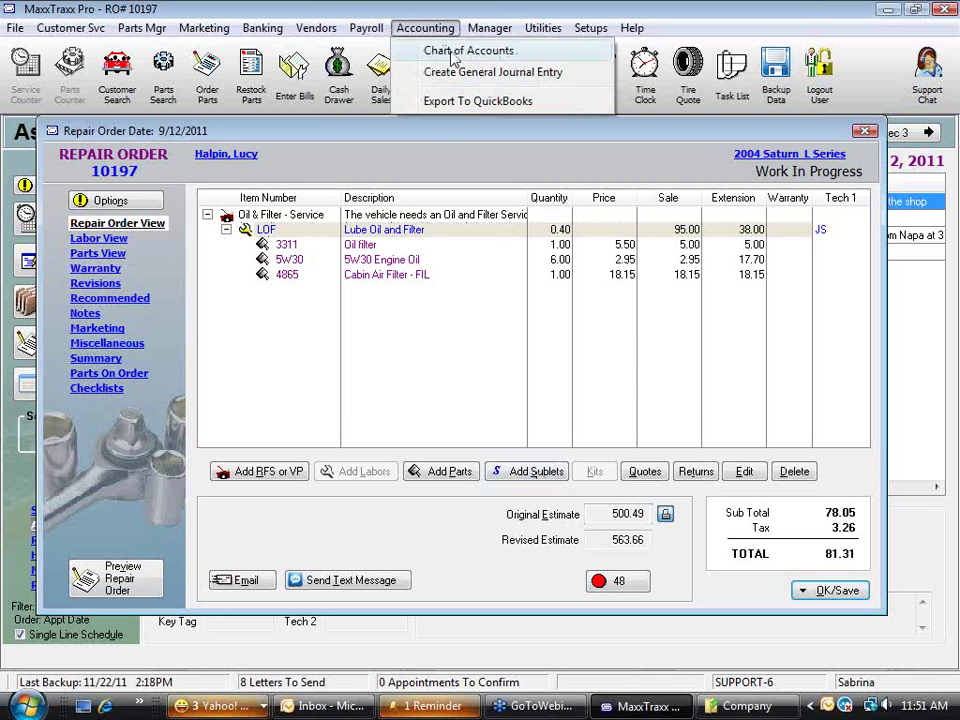
left_click(470, 51)
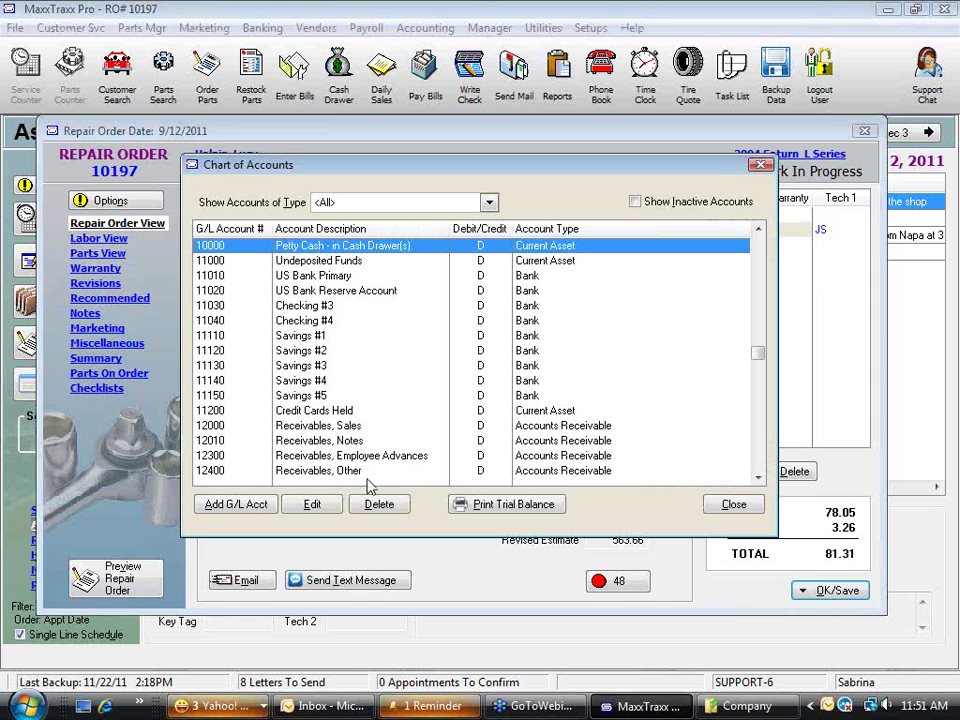
scroll(331, 270, "down", 6)
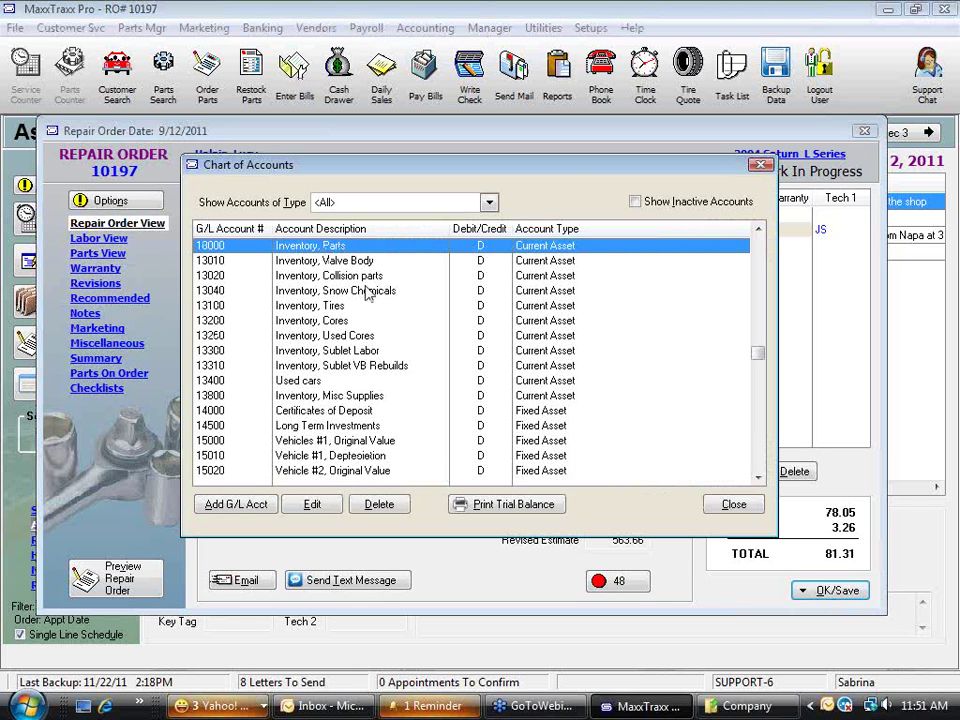
left_click(258, 352)
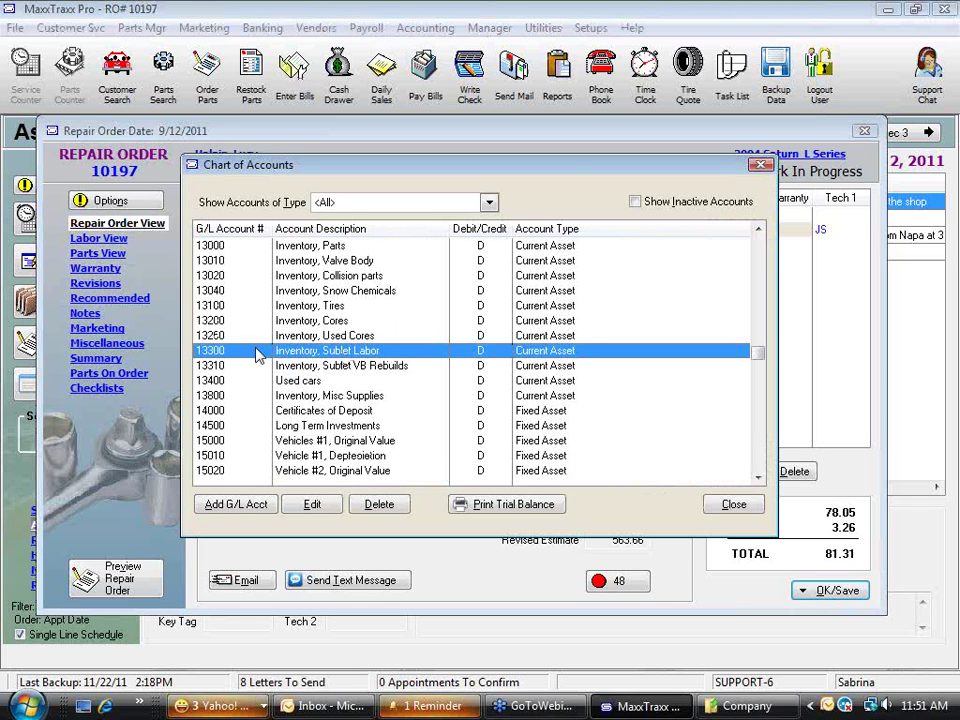
double_click(343, 352)
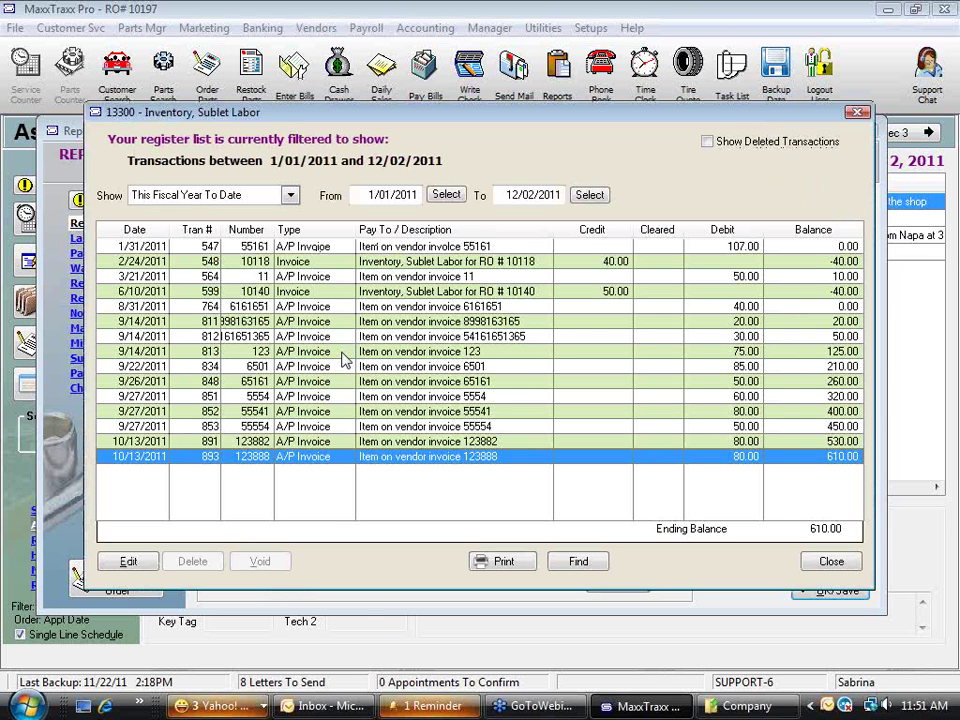
Step: Examine the 8/31 and 9/14 vendor invoice debits in the sublet labor register
left_click(758, 307)
left_click(757, 321)
left_click(755, 336)
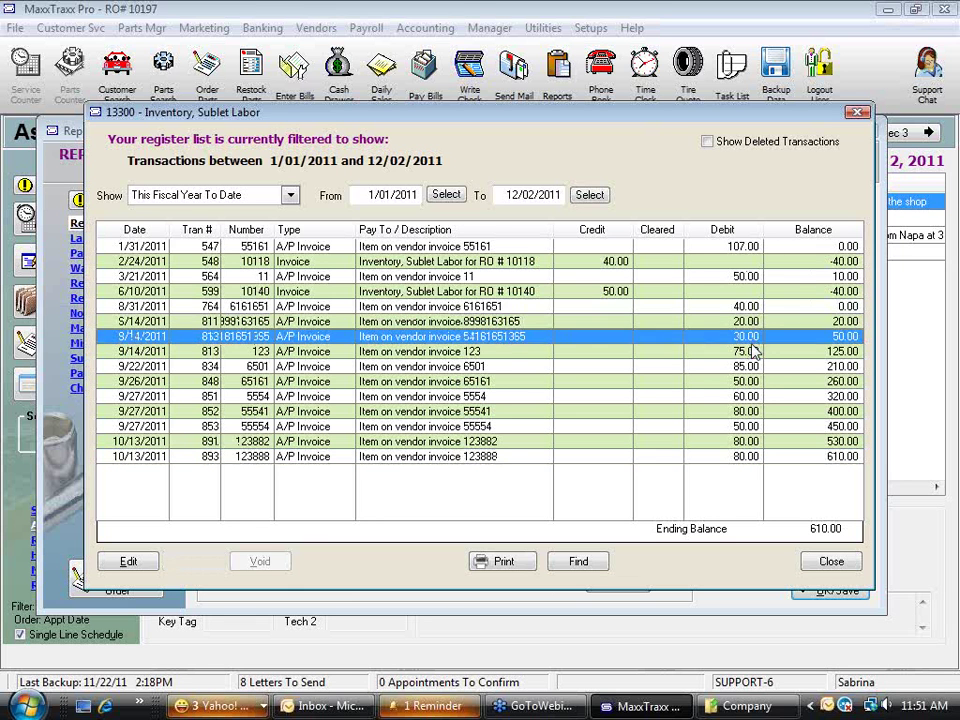
Step: Examine how vendor invoice debits and repair order credits alternate in the sublet labor register, and close the register and chart of accounts
left_click(753, 351)
left_click(754, 366)
left_click(756, 381)
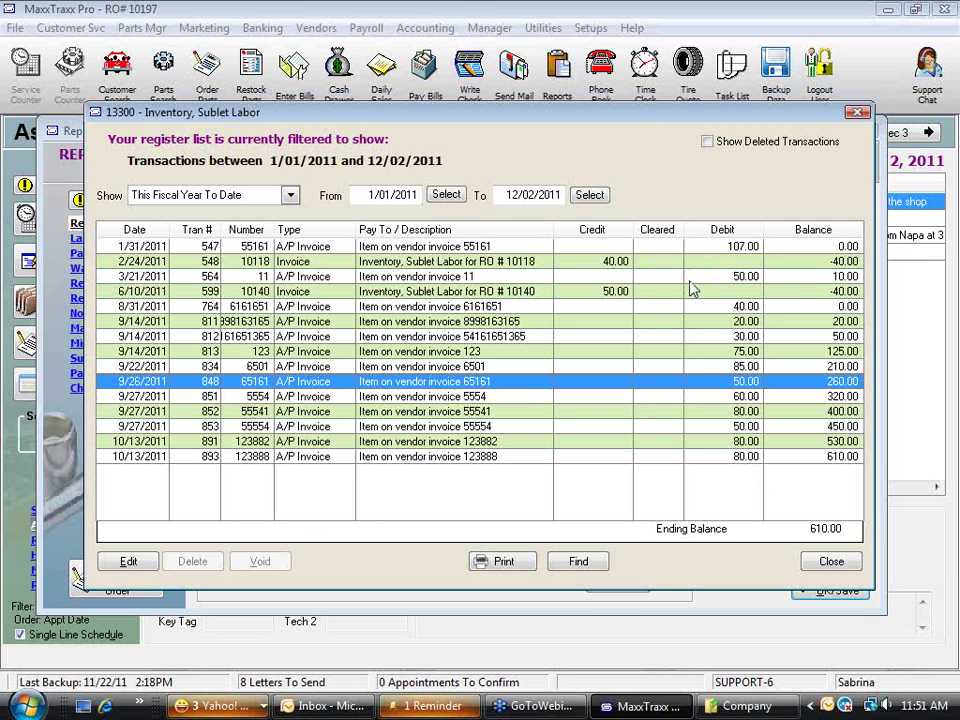
left_click(745, 277)
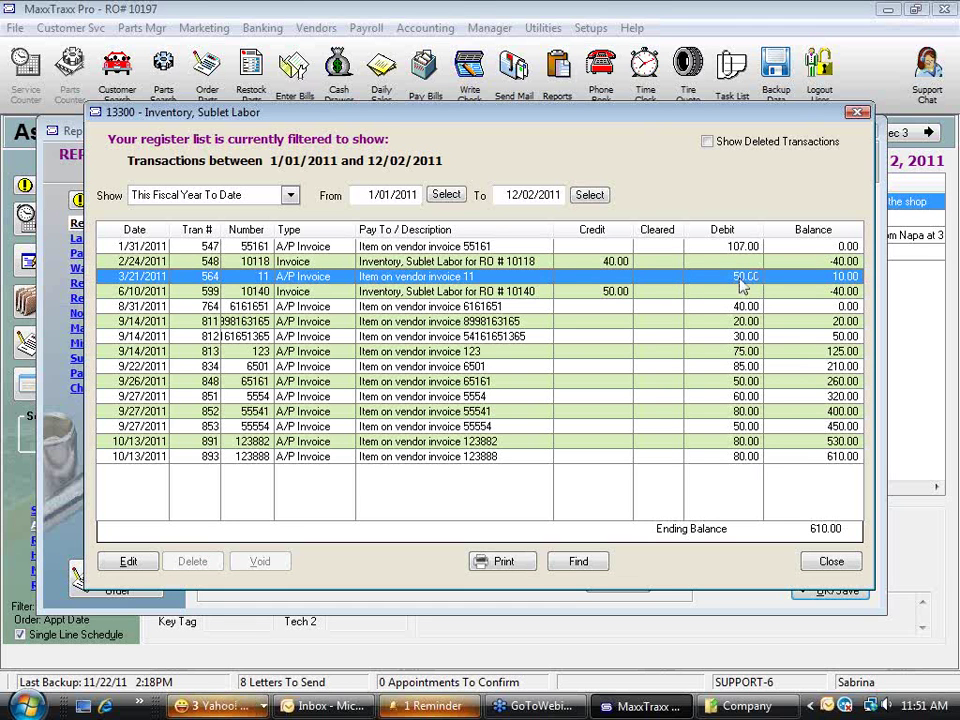
left_click(612, 293)
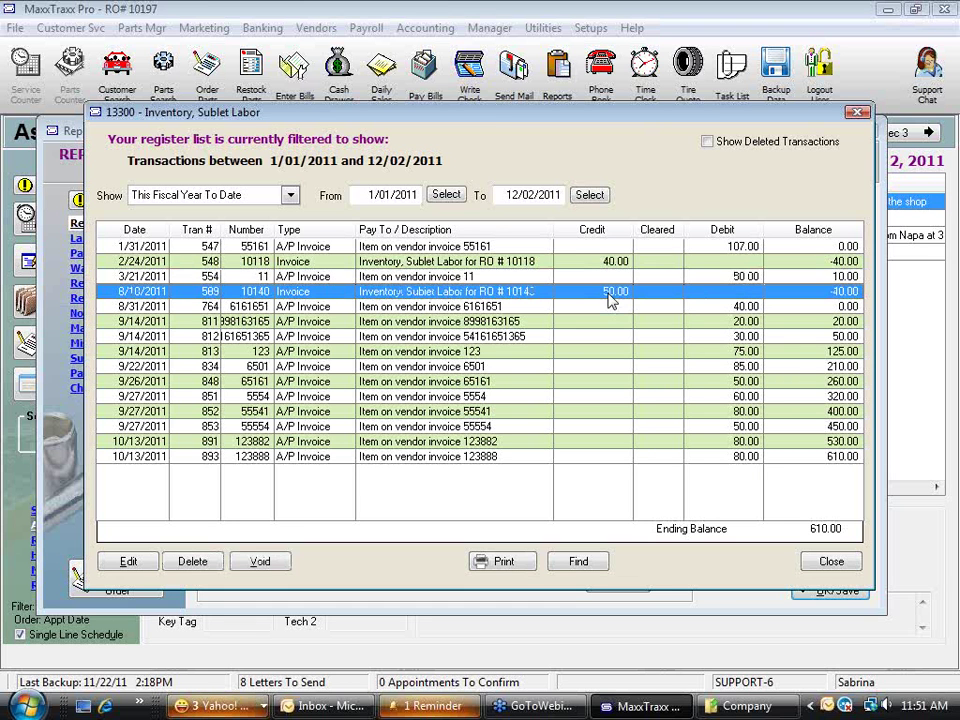
left_click(737, 308)
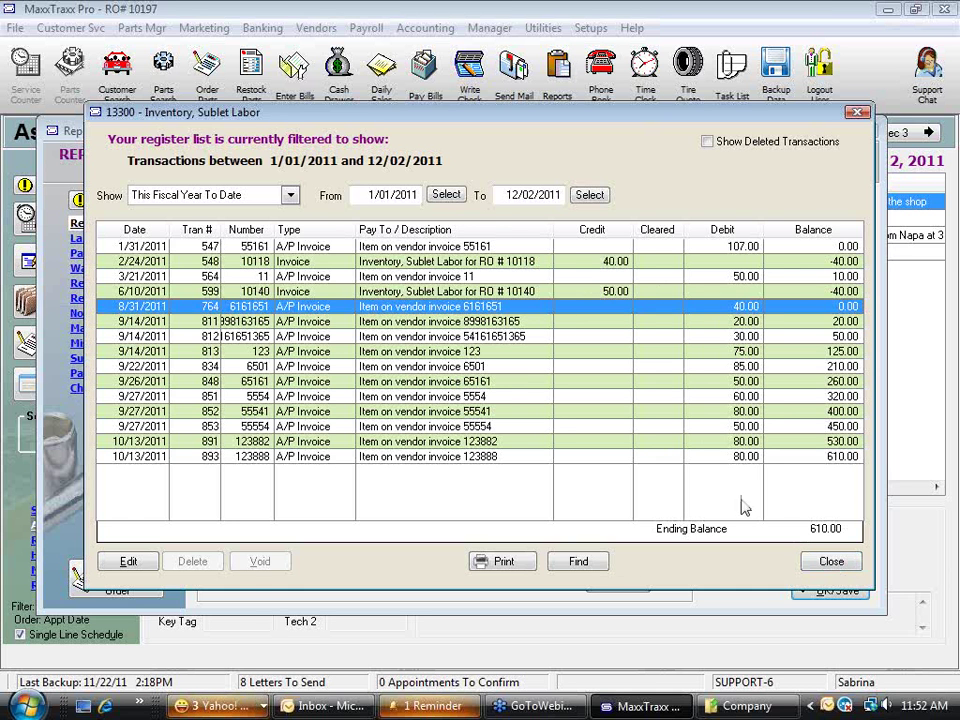
left_click(836, 561)
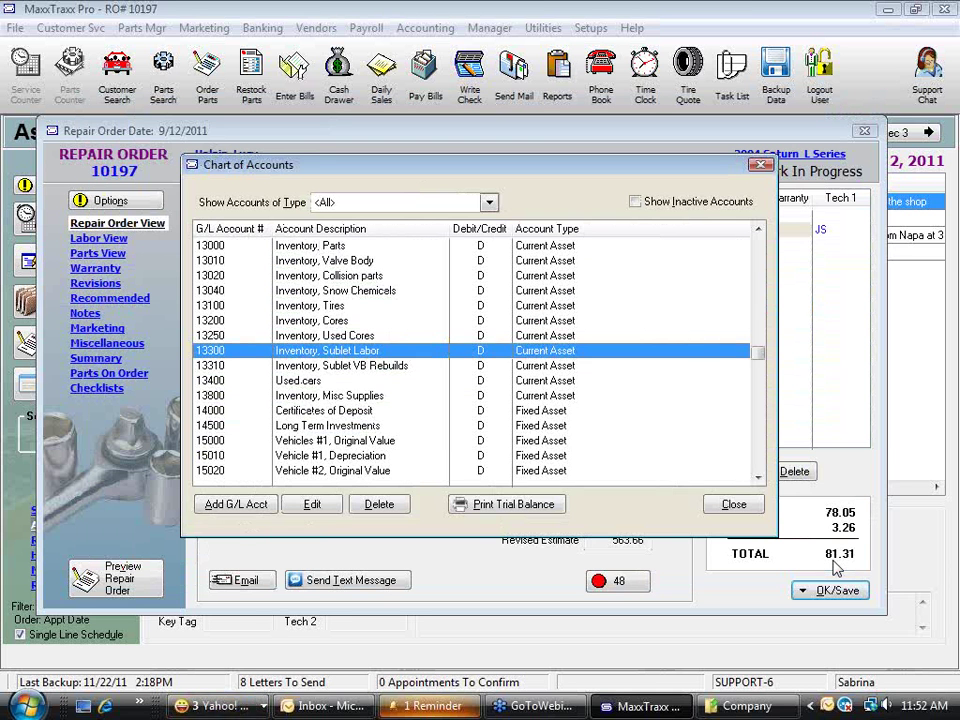
left_click(735, 505)
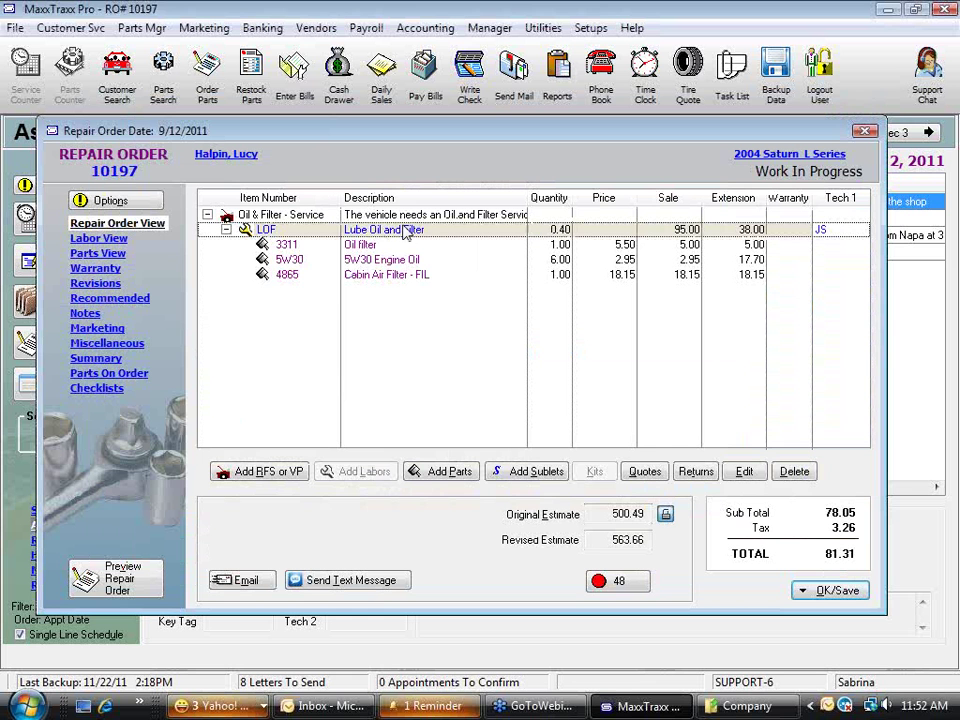
Step: Add the TOWING sublet to the Lube Oil and Filter labor with an invoice cost of 50.00 and a starting sublet price of 60.00
left_click(536, 471)
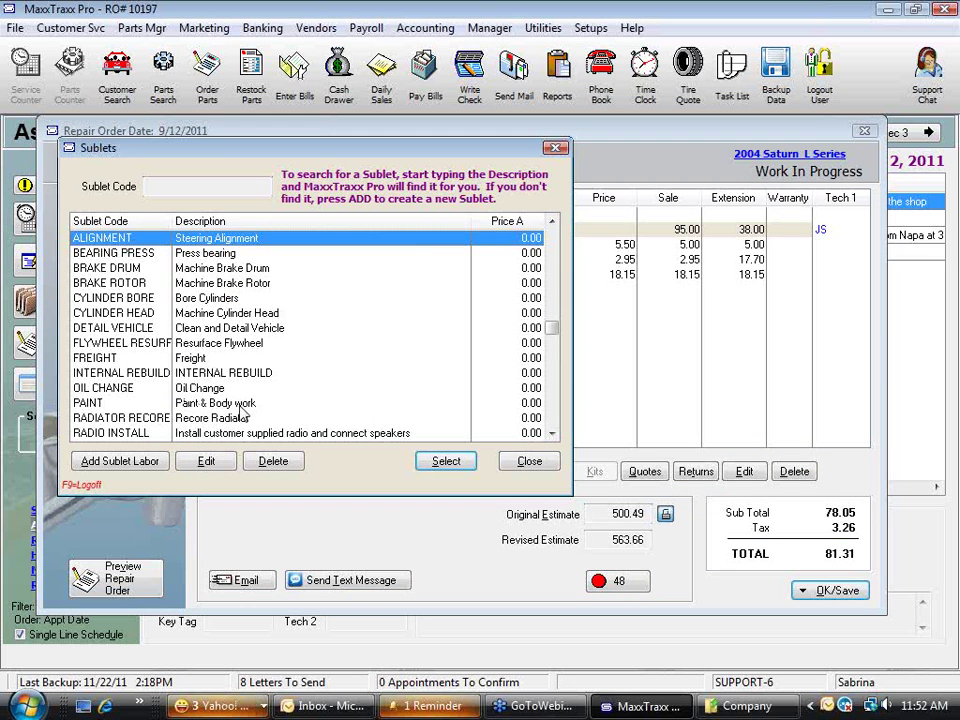
key("t")
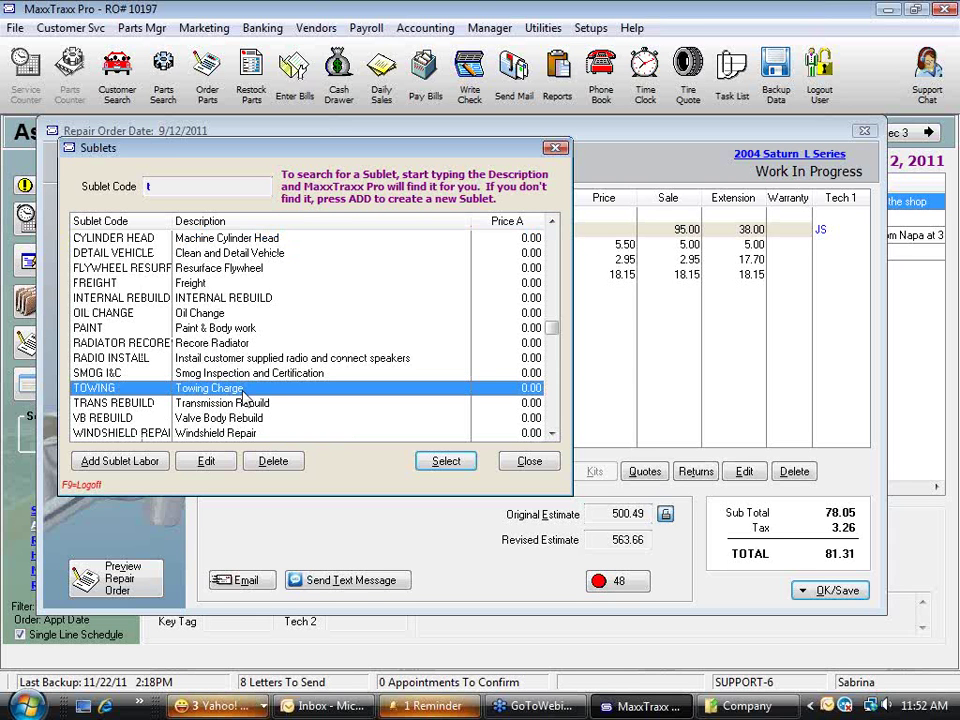
double_click(243, 390)
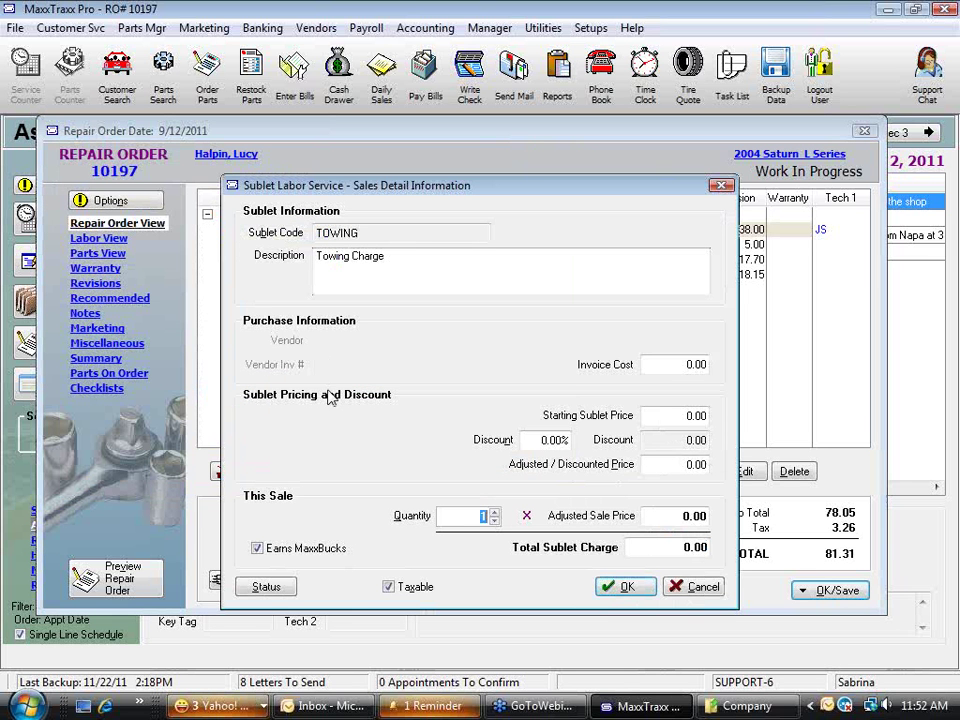
left_click(696, 364)
type("50")
left_click(698, 412)
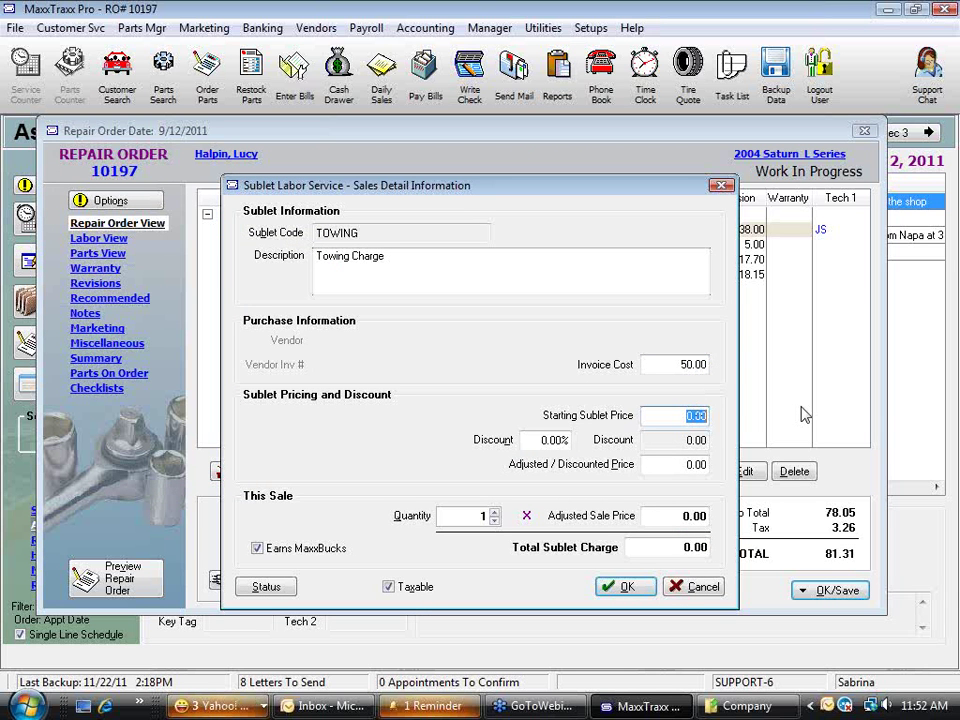
type("60")
key("Tab")
left_click(673, 414)
left_click(637, 588)
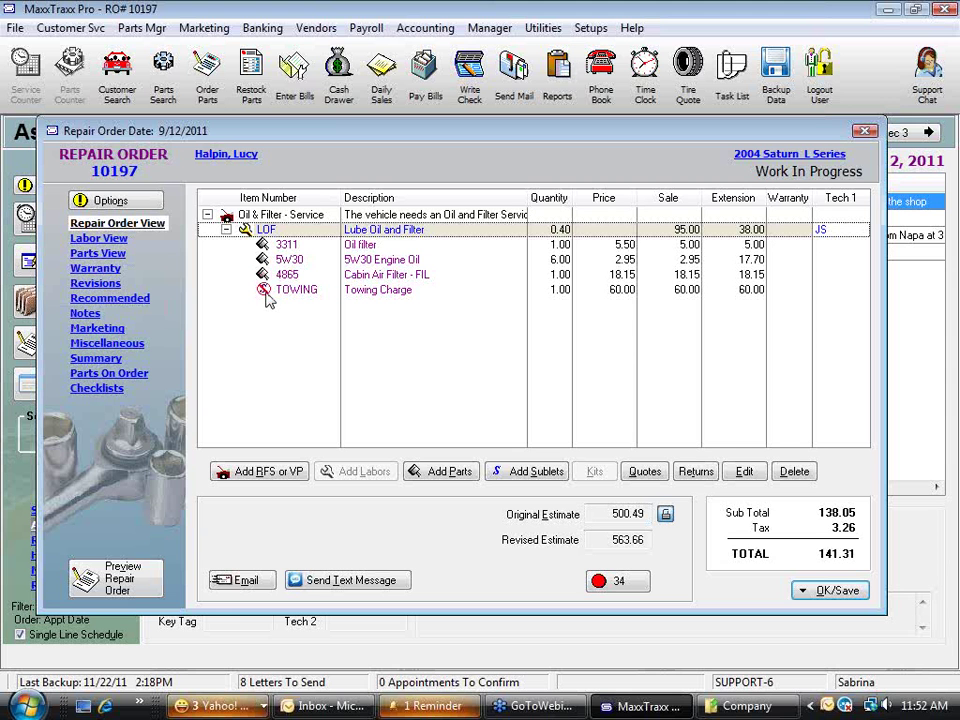
Step: Save the repair order without completing it, removing all three belt items from its list of ordered items
left_click(838, 590)
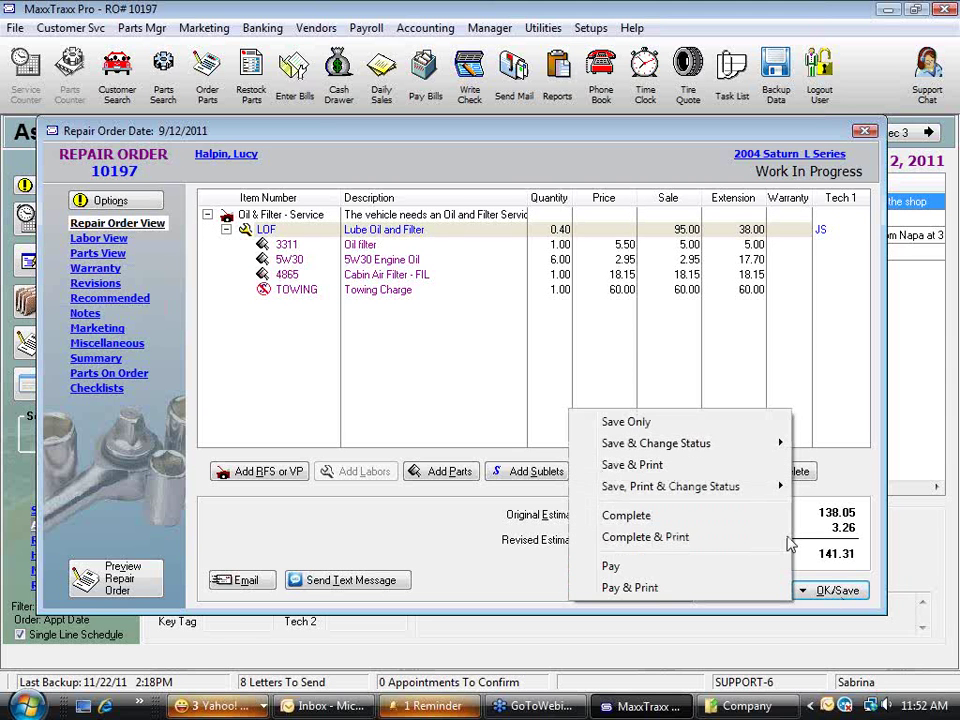
left_click(664, 425)
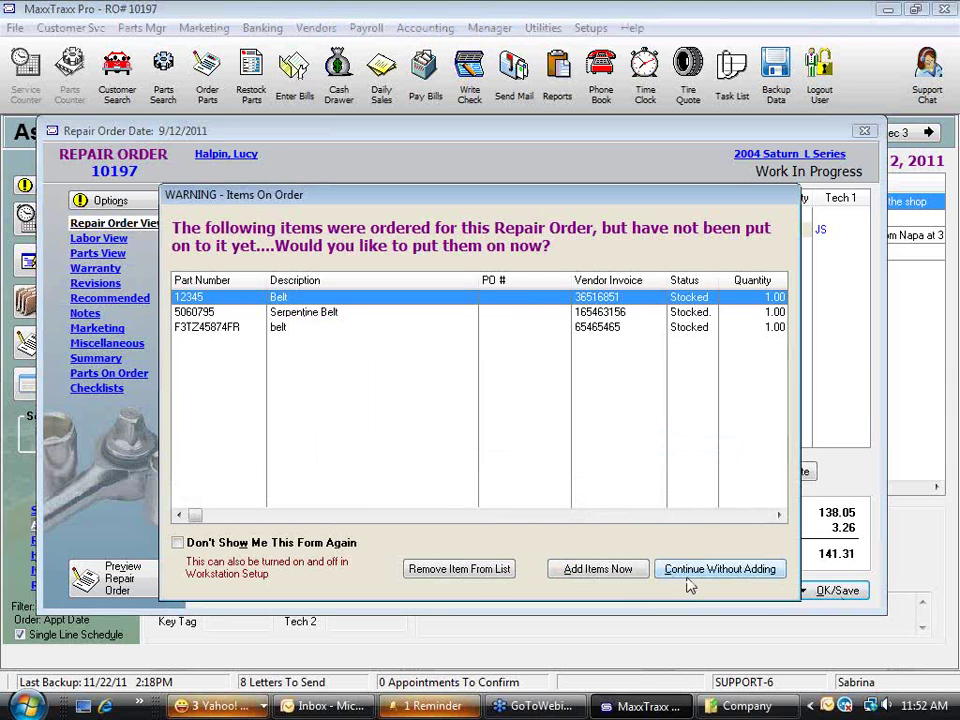
left_click(483, 572)
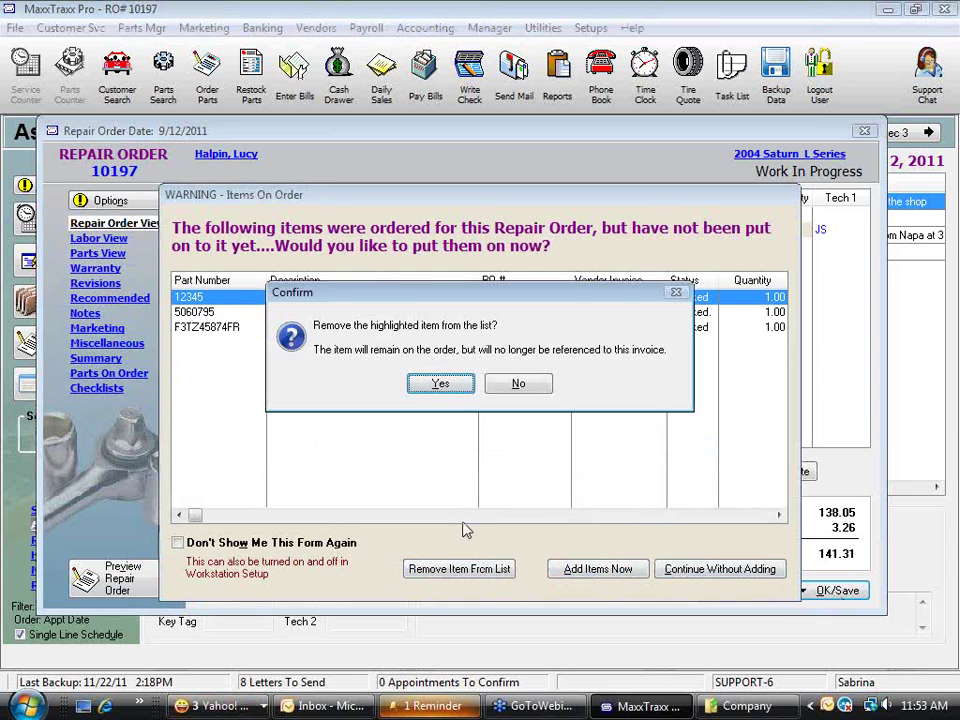
left_click(441, 385)
left_click(429, 570)
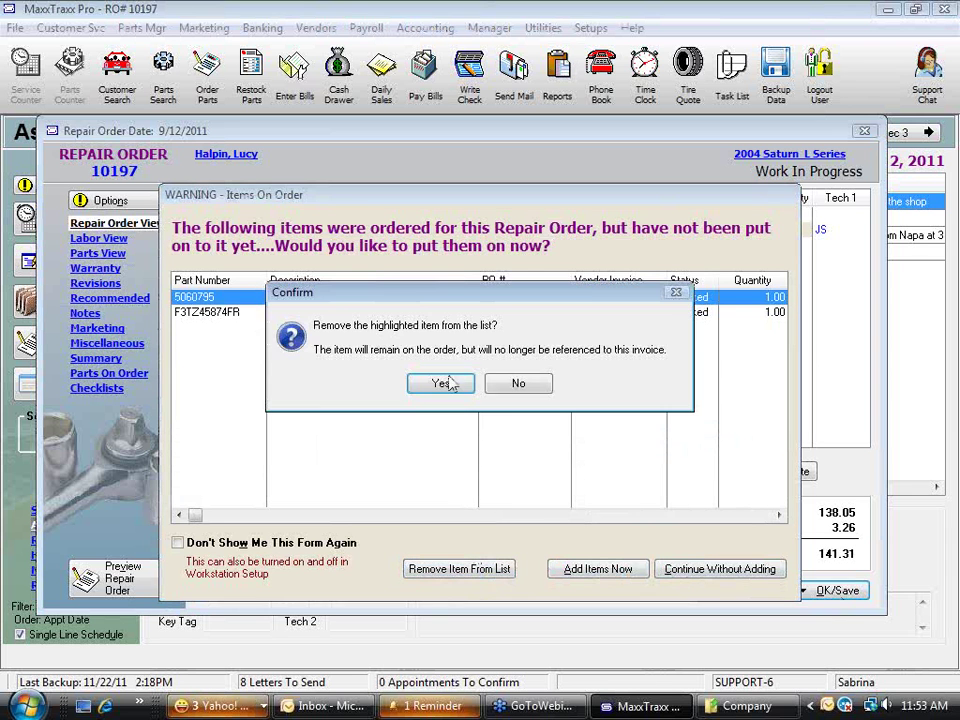
left_click(439, 381)
left_click(437, 568)
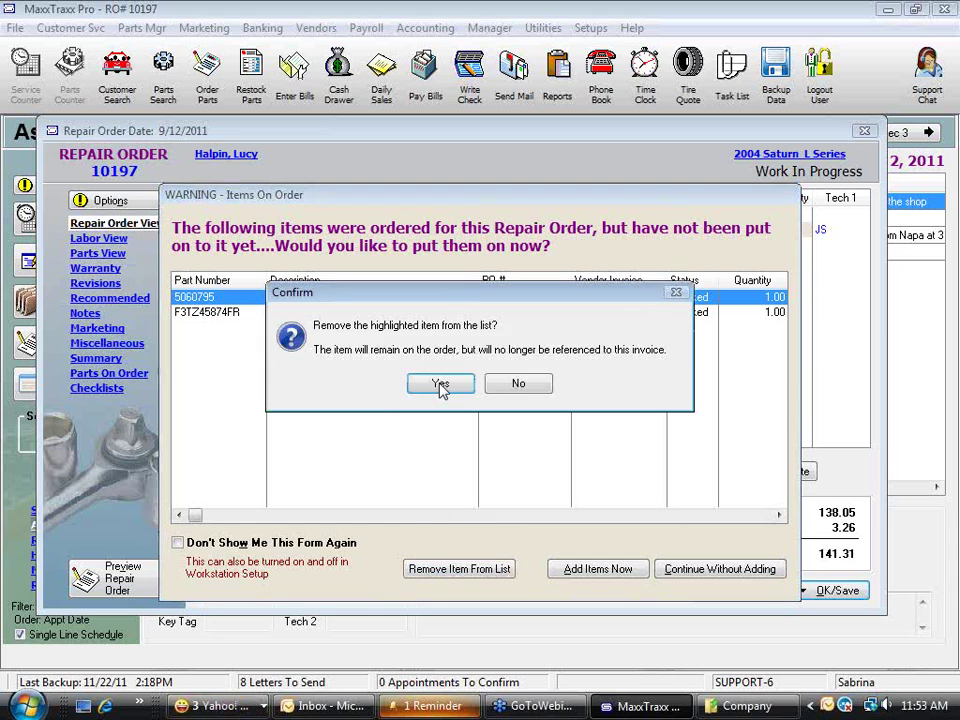
left_click(441, 386)
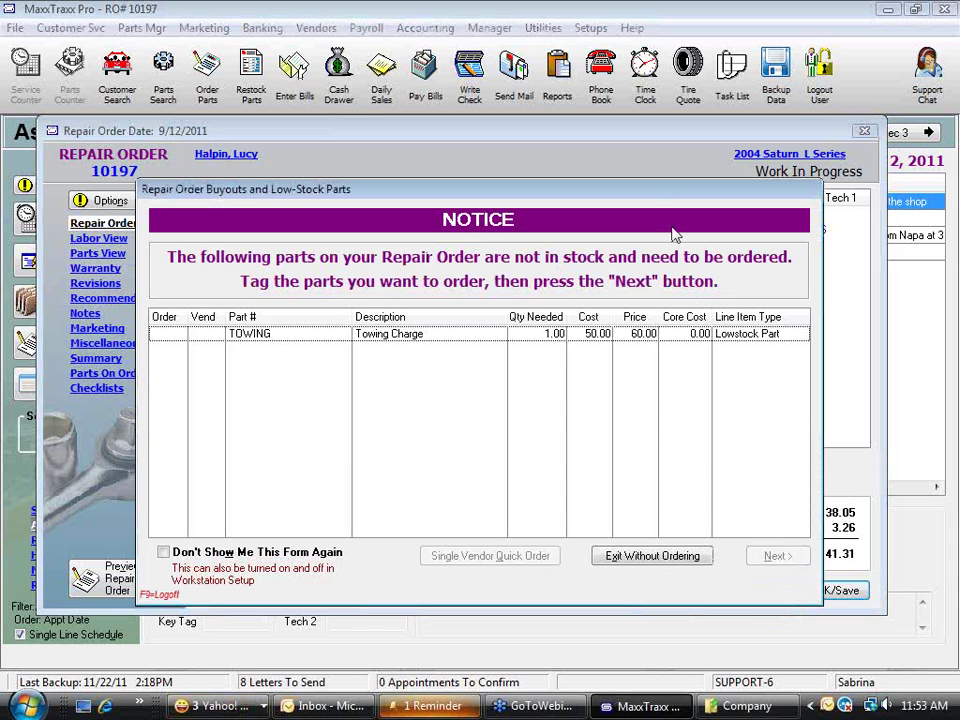
Step: Order the Towing Charge from the vendor Bill's Towing and save it as an open purchase order
left_click(164, 339)
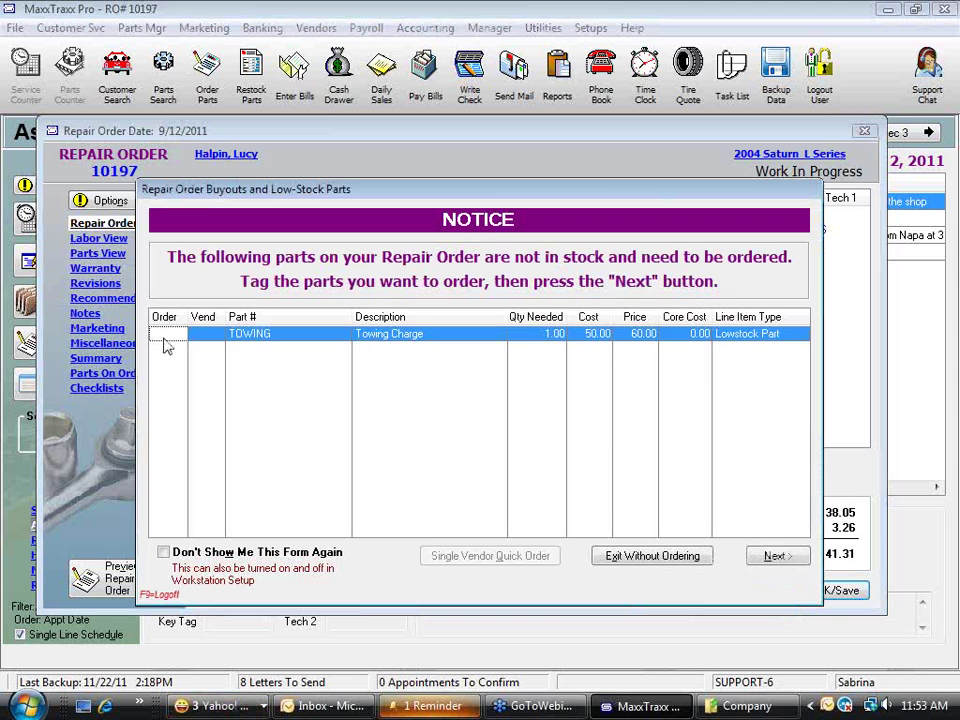
left_click(777, 556)
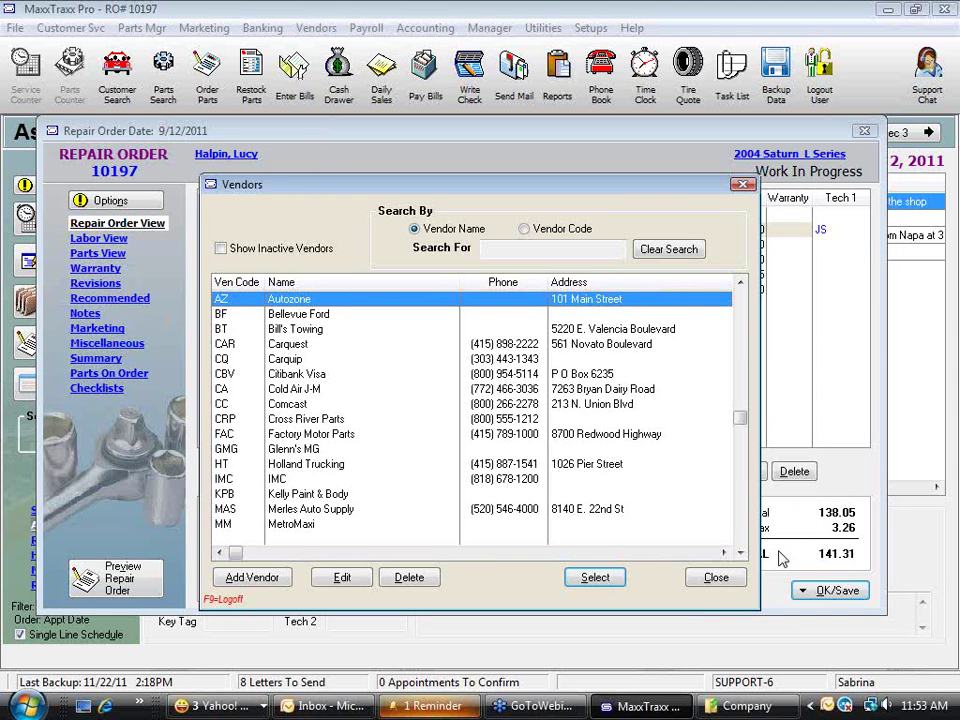
type("b")
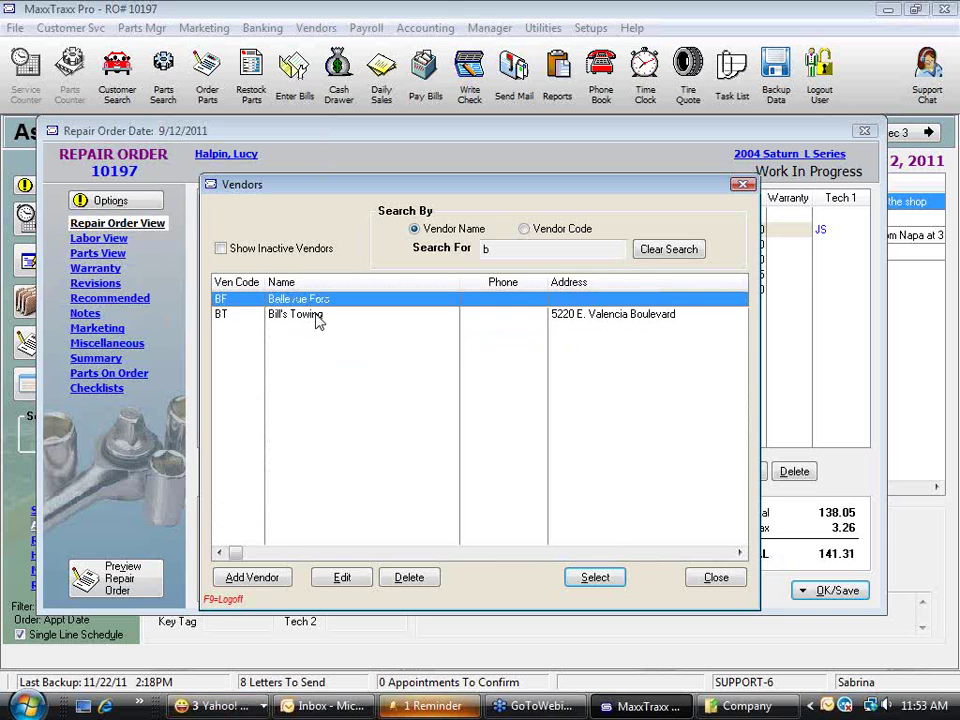
double_click(317, 316)
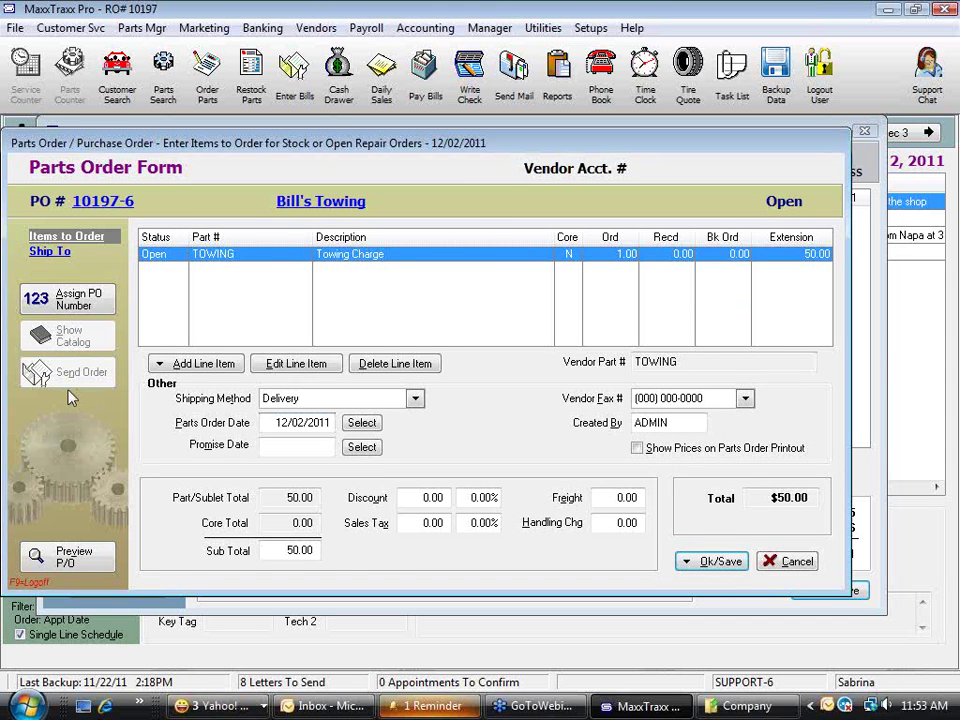
left_click(733, 562)
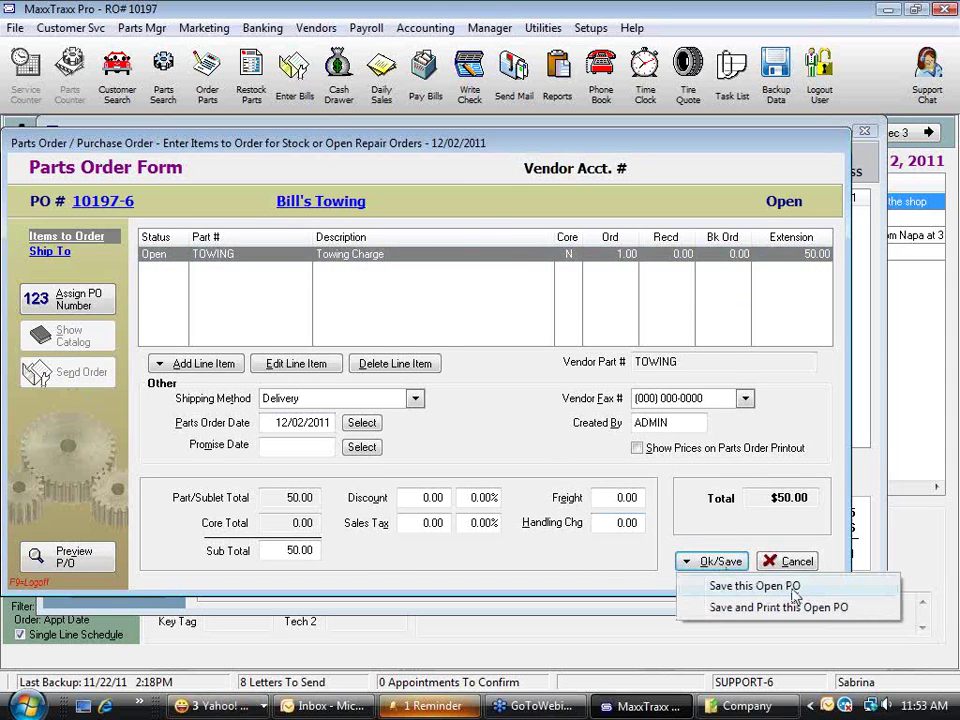
left_click(740, 586)
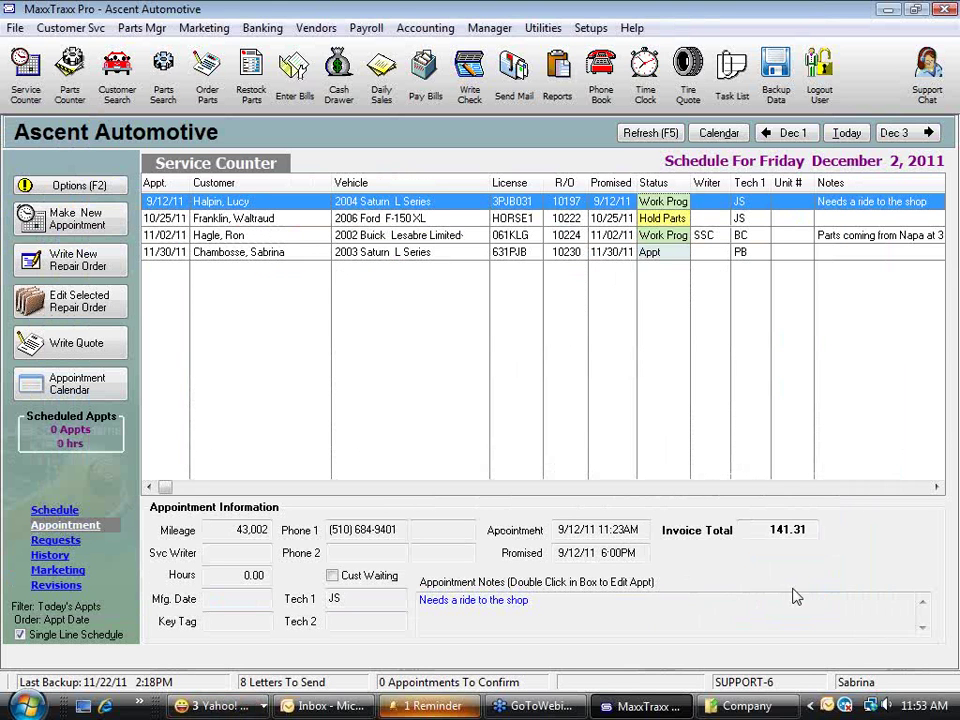
Step: Convert the open Bill's Towing order into a received vendor invoice for 50.00 and post it to inventory as vendor invoice 654654
left_click(207, 90)
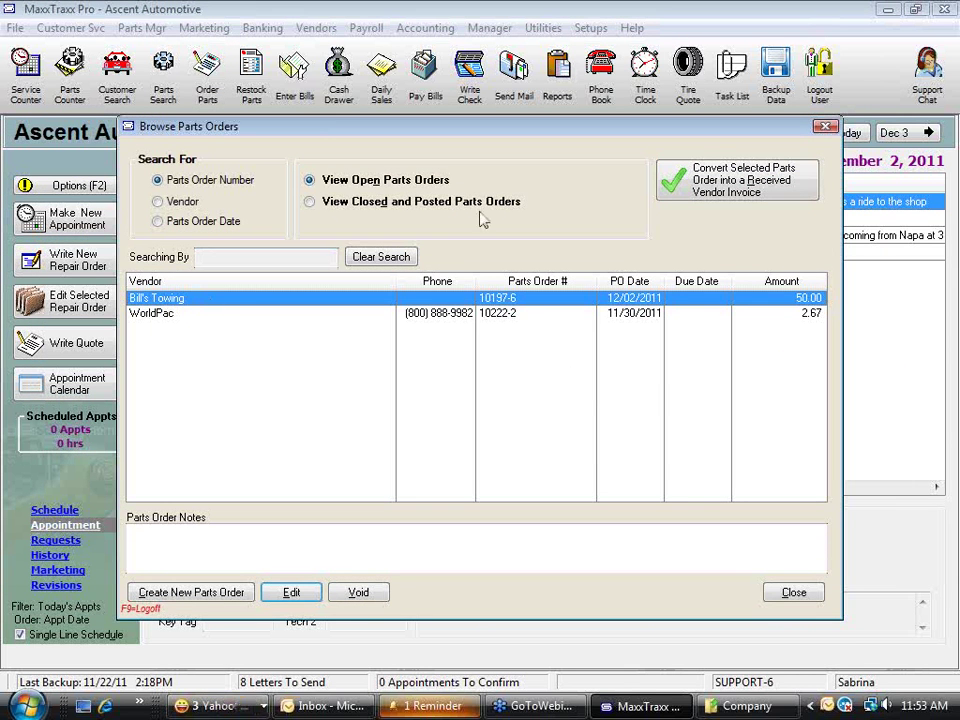
left_click(708, 189)
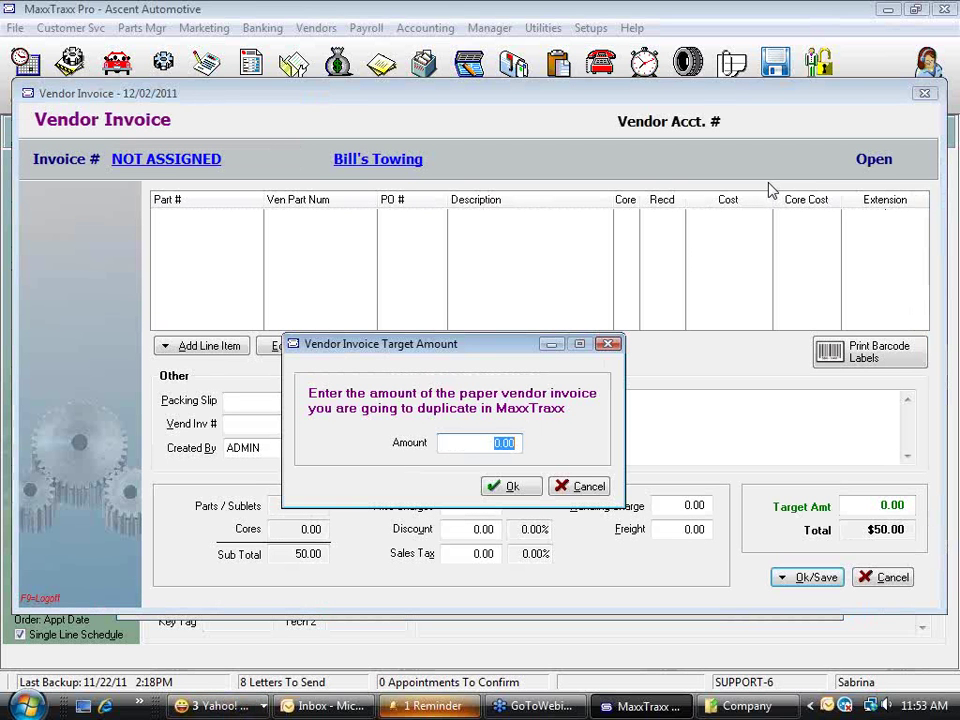
type("50")
key("Return")
left_click(808, 587)
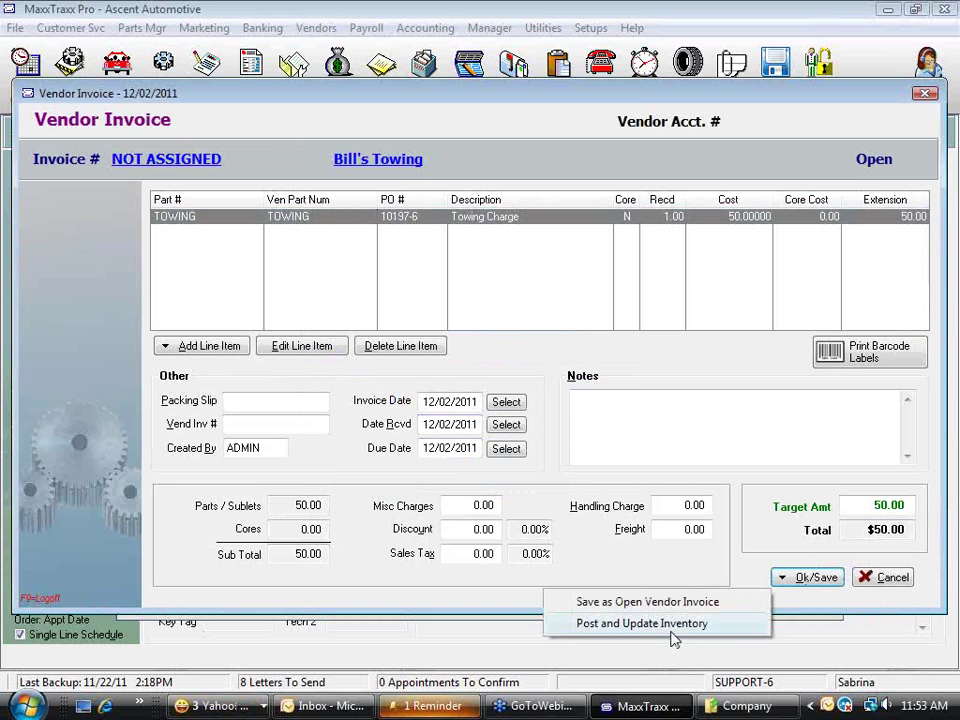
left_click(692, 624)
type("654654")
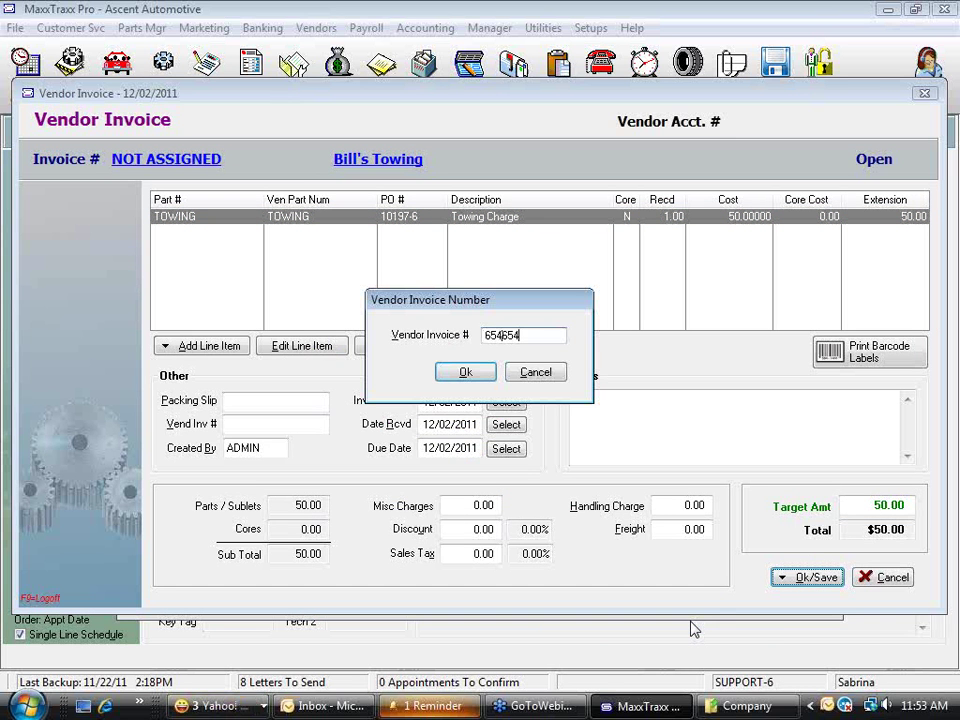
left_click(478, 376)
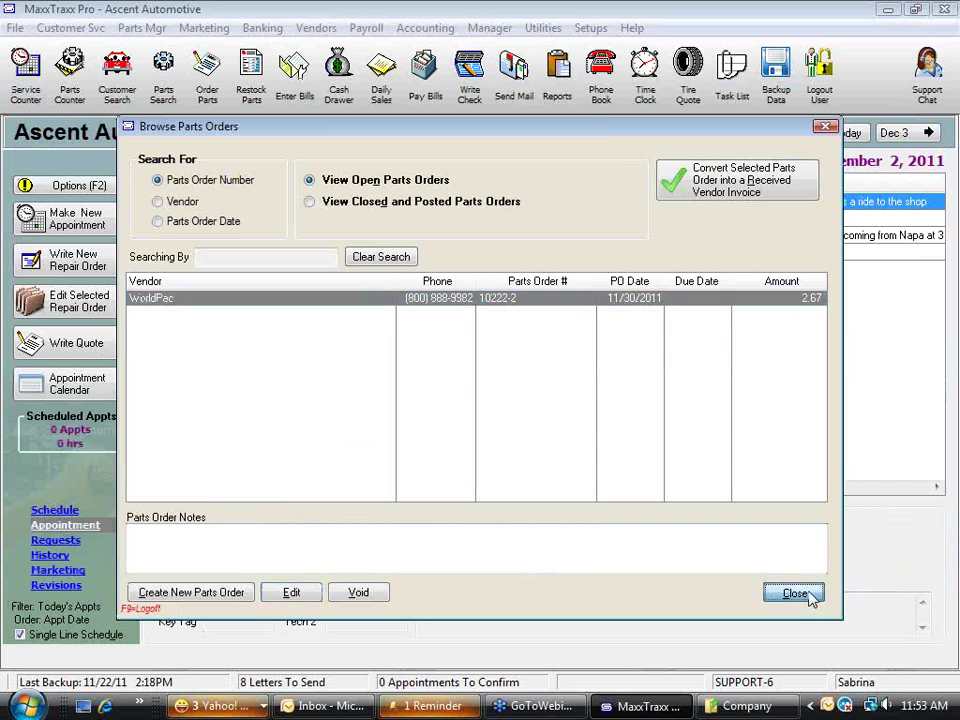
left_click(795, 593)
Step: Email the program's error report and relaunch MaxxTraxx Pro, dismissing the open notices and calendar reminder
left_click(400, 256)
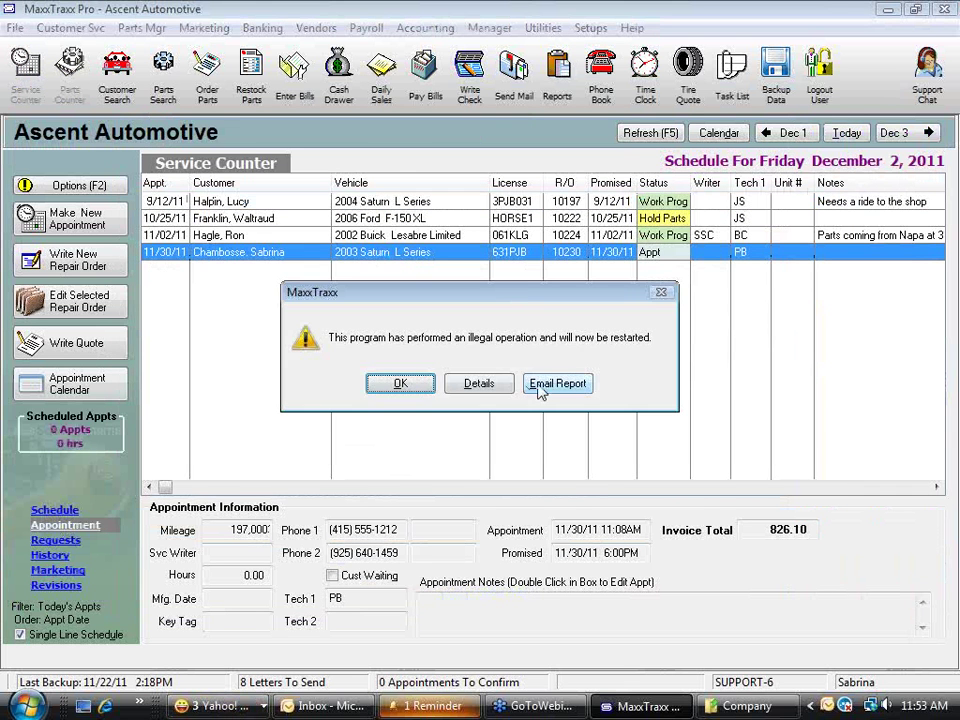
left_click(558, 388)
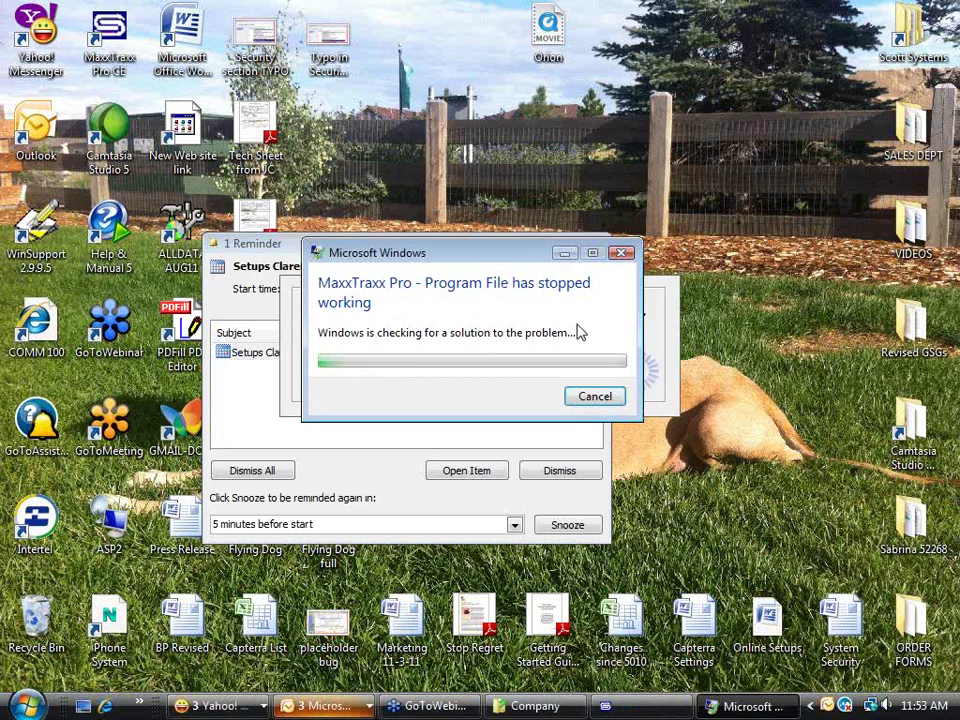
left_click(608, 402)
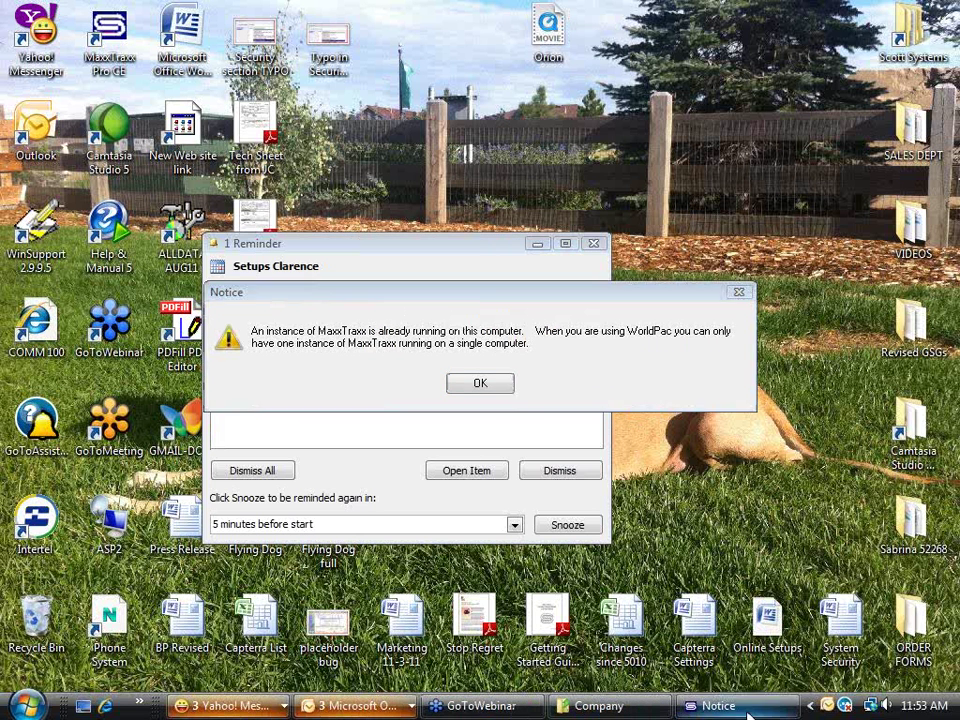
left_click(489, 389)
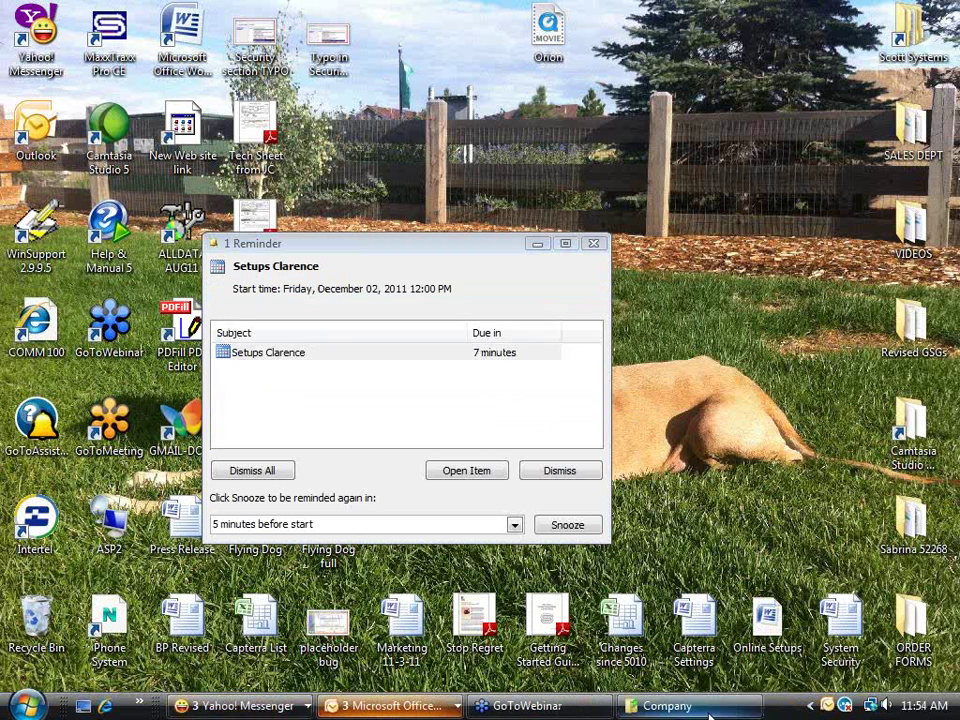
left_click(594, 243)
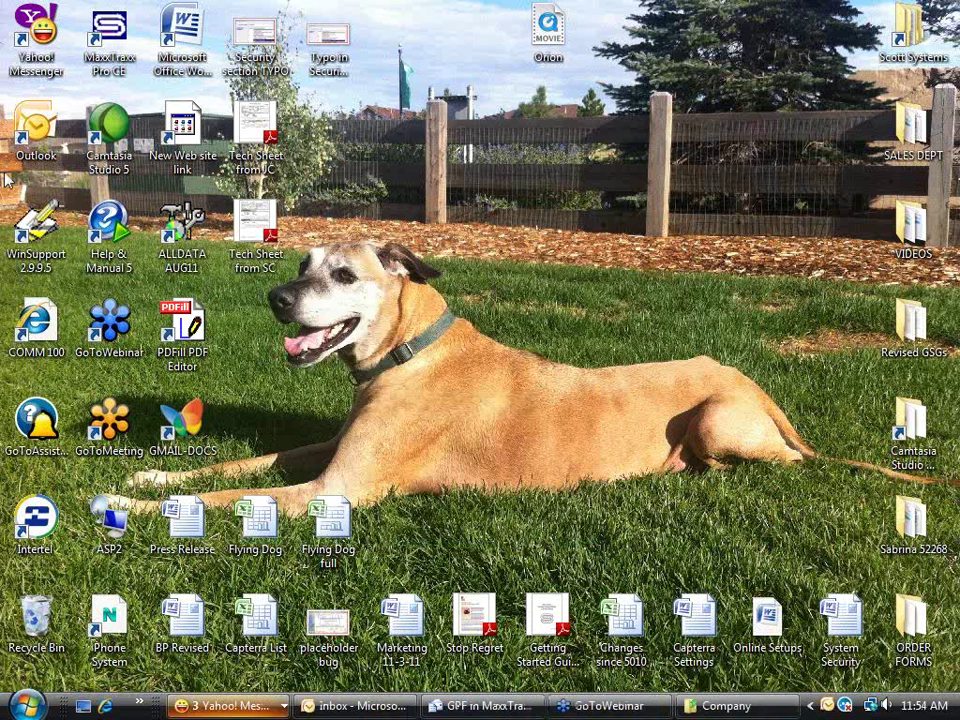
double_click(105, 38)
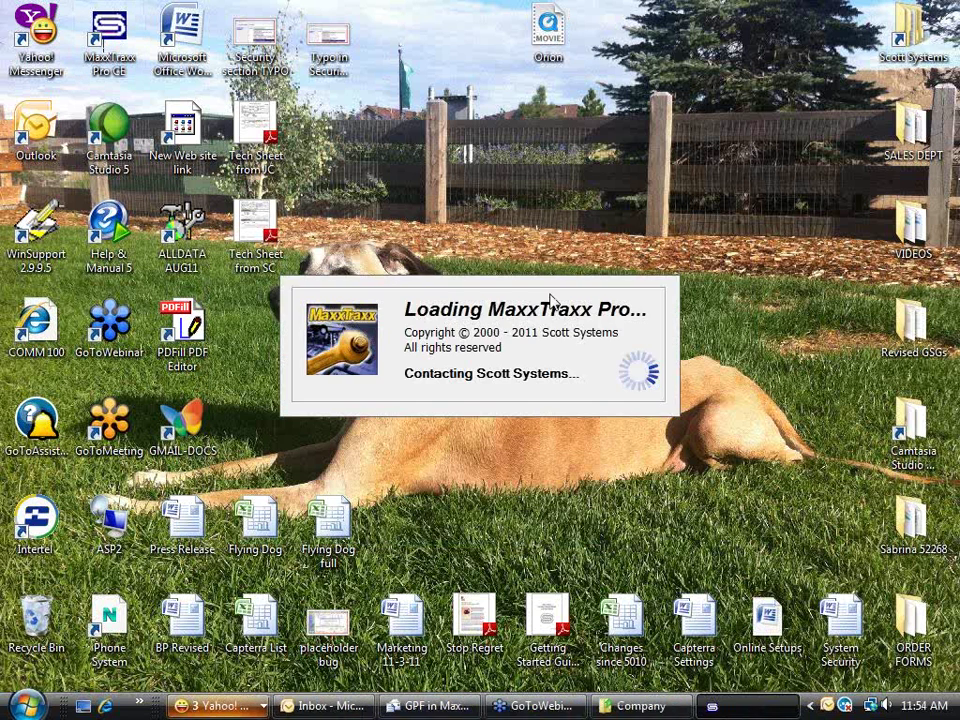
left_click(612, 465)
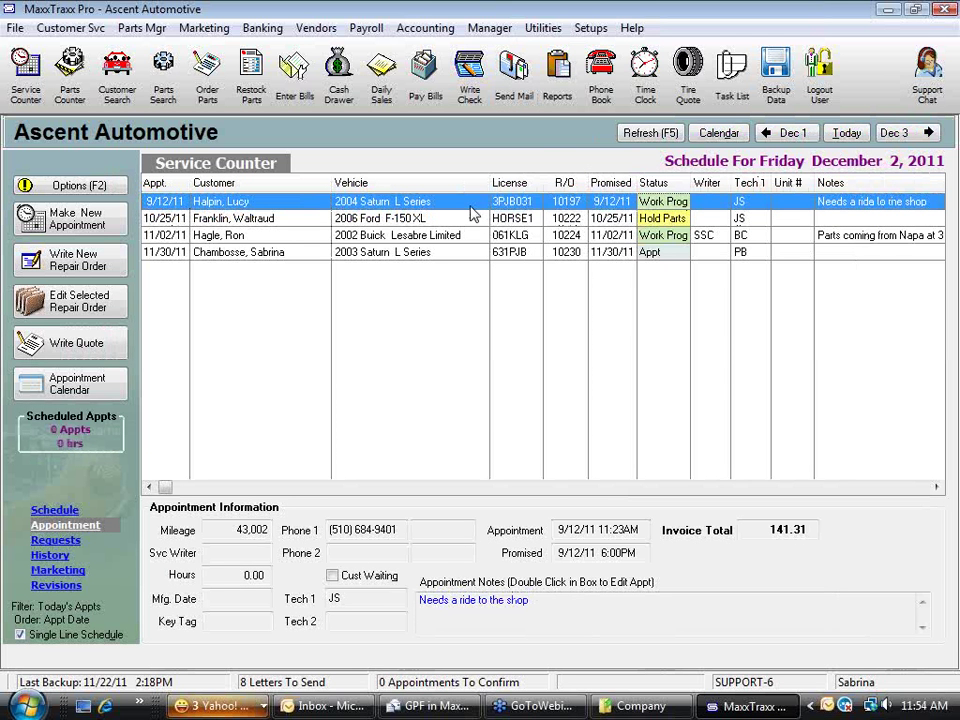
Step: Open the 2004 Saturn L Series repair order and examine the Towing Charge's order status and sublet invoice cost
double_click(454, 204)
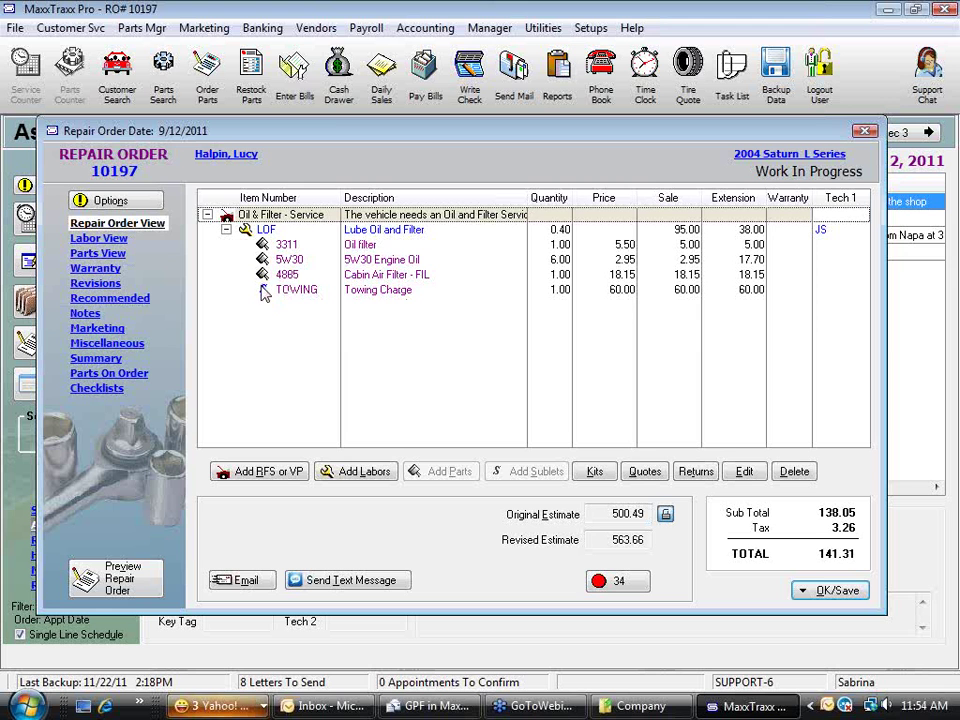
left_click(401, 292)
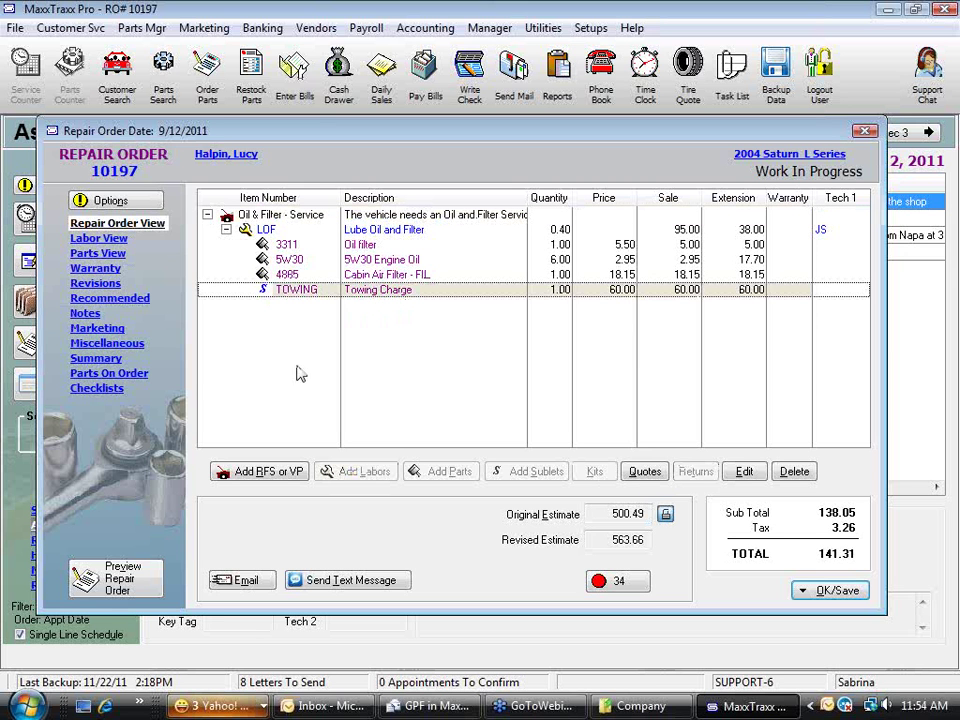
left_click(110, 375)
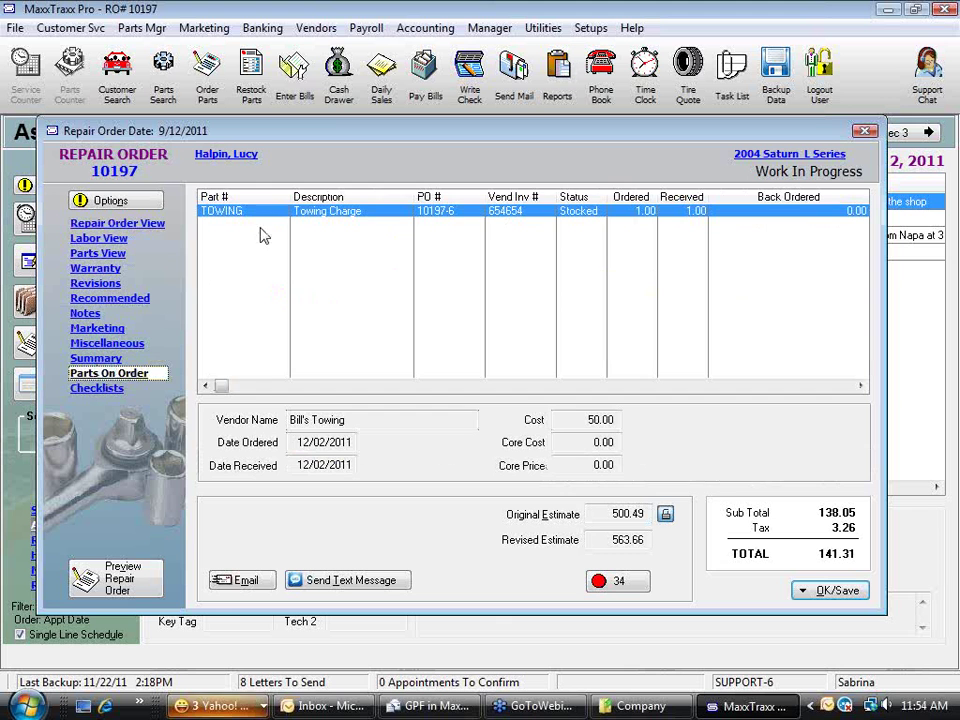
left_click(112, 223)
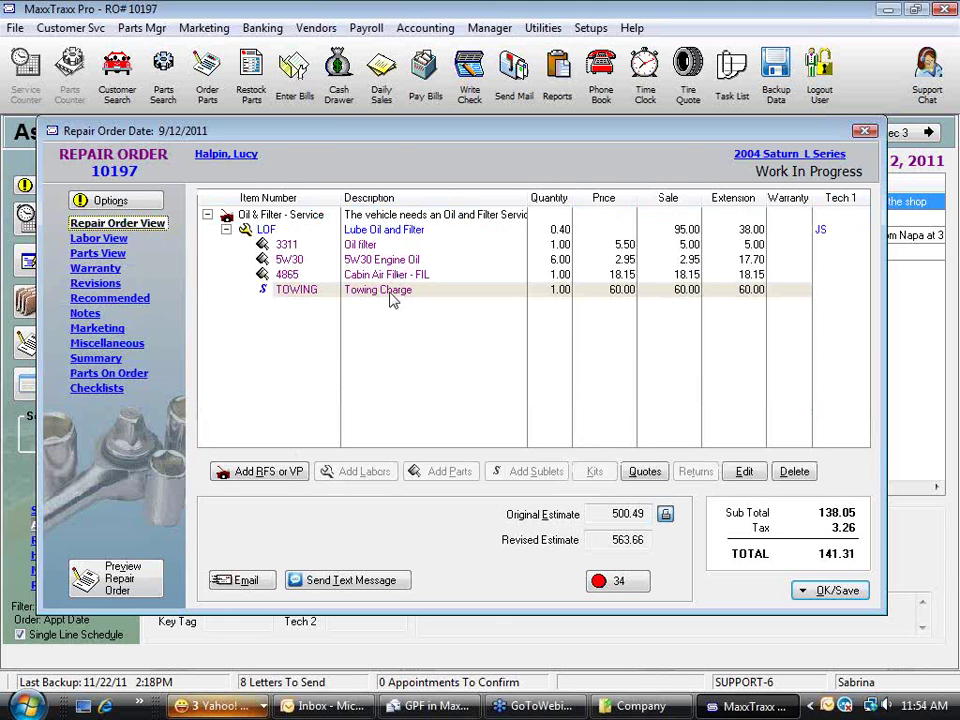
double_click(390, 295)
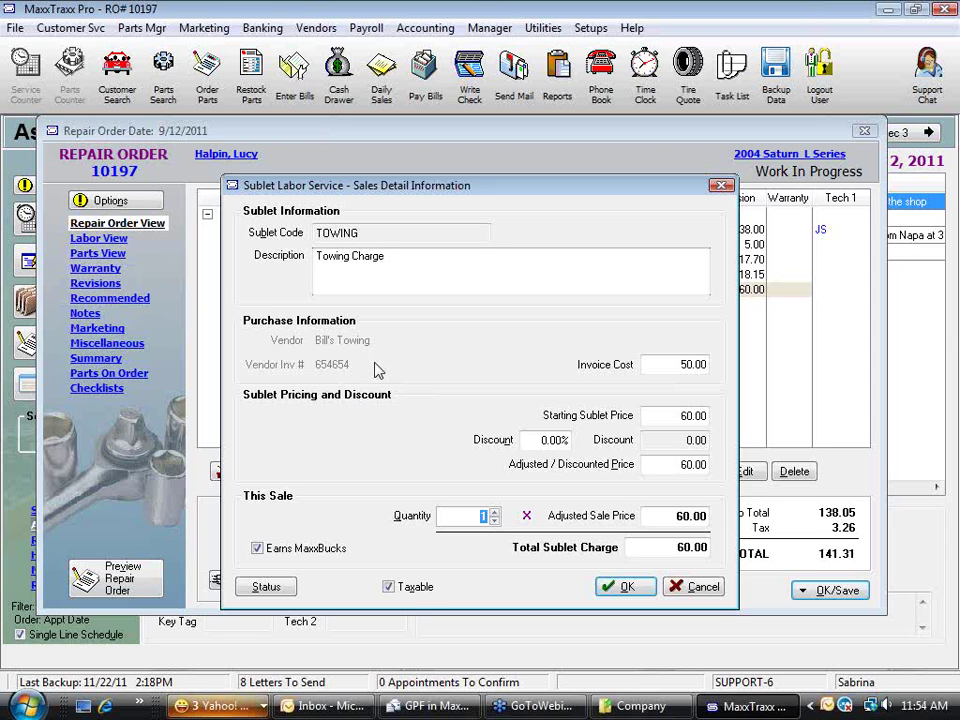
left_click(655, 365)
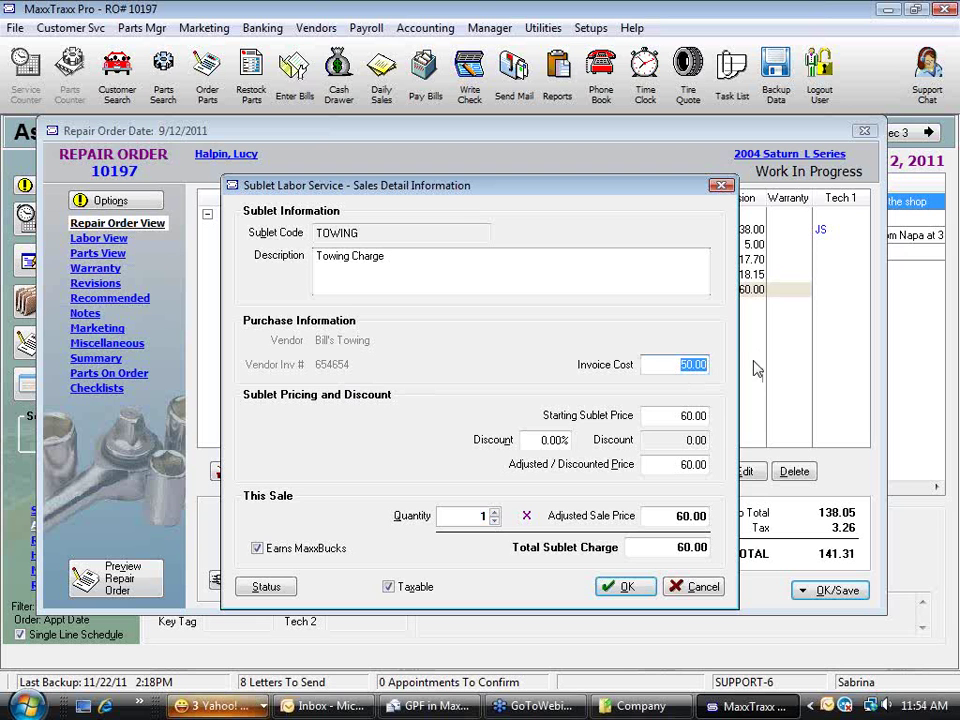
left_click(713, 591)
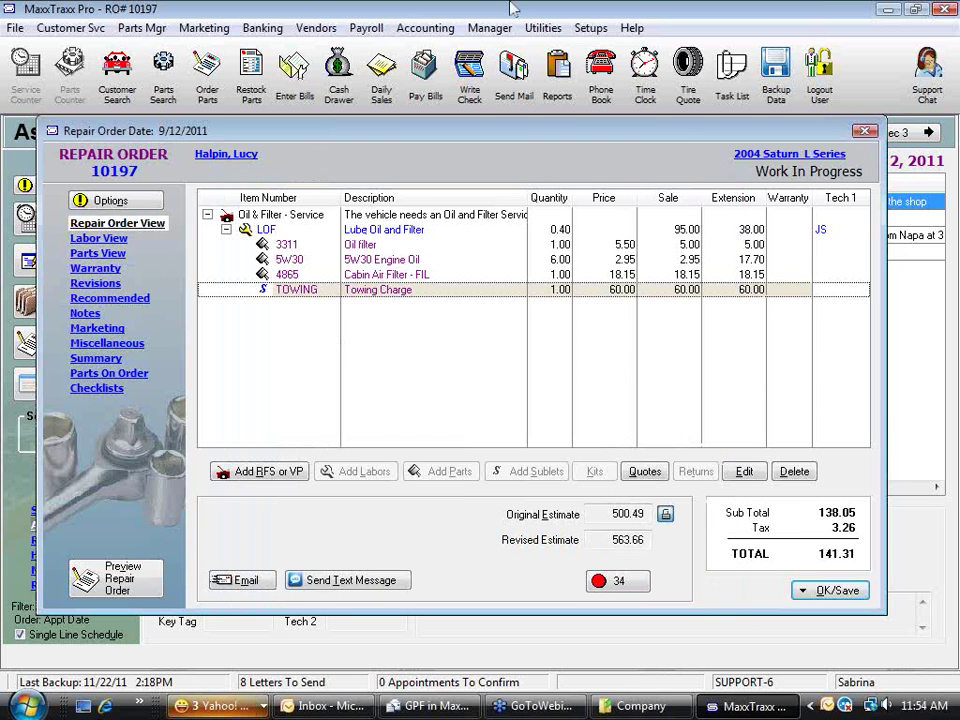
Step: Examine the towing vendor invoice entry in the register of account 13300, Inventory, Sublet Labor, in the Chart of Accounts
left_click(425, 28)
left_click(457, 48)
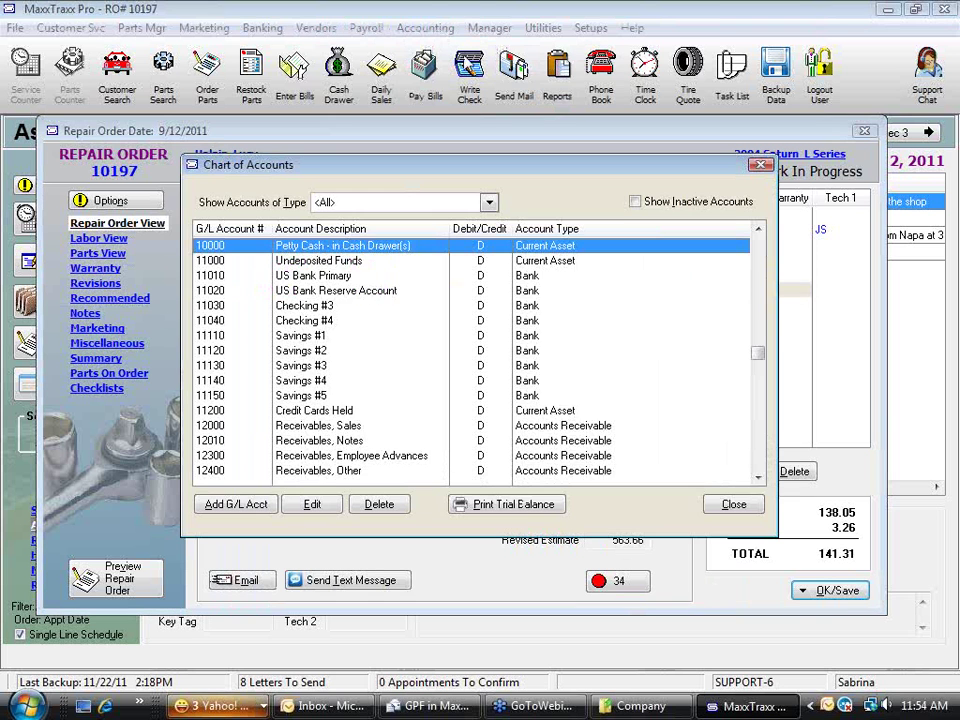
key("Page_Down")
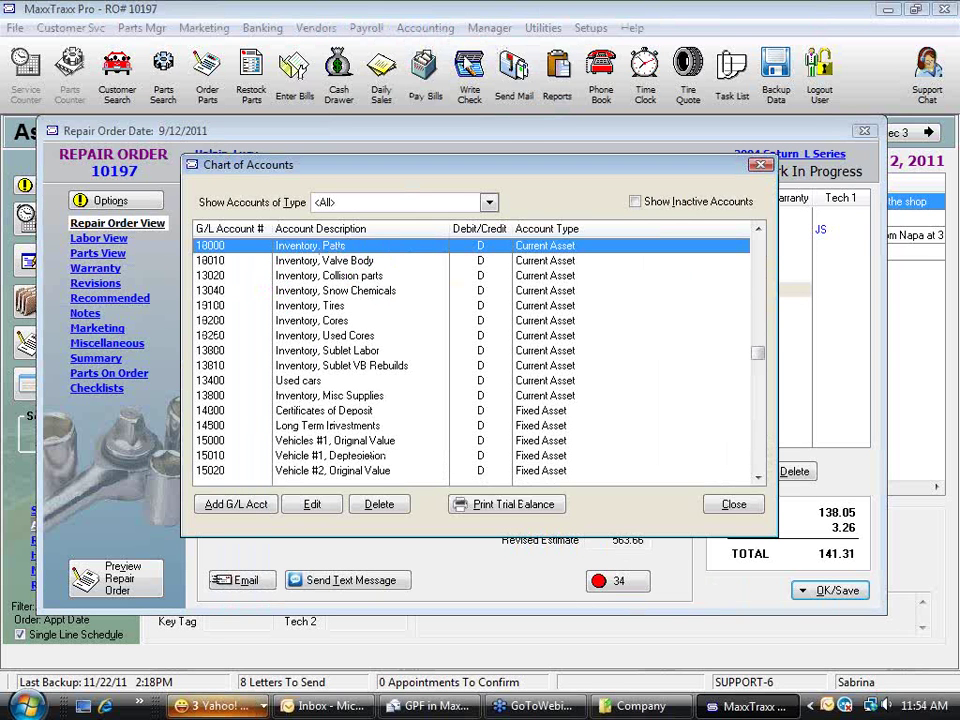
left_click(244, 352)
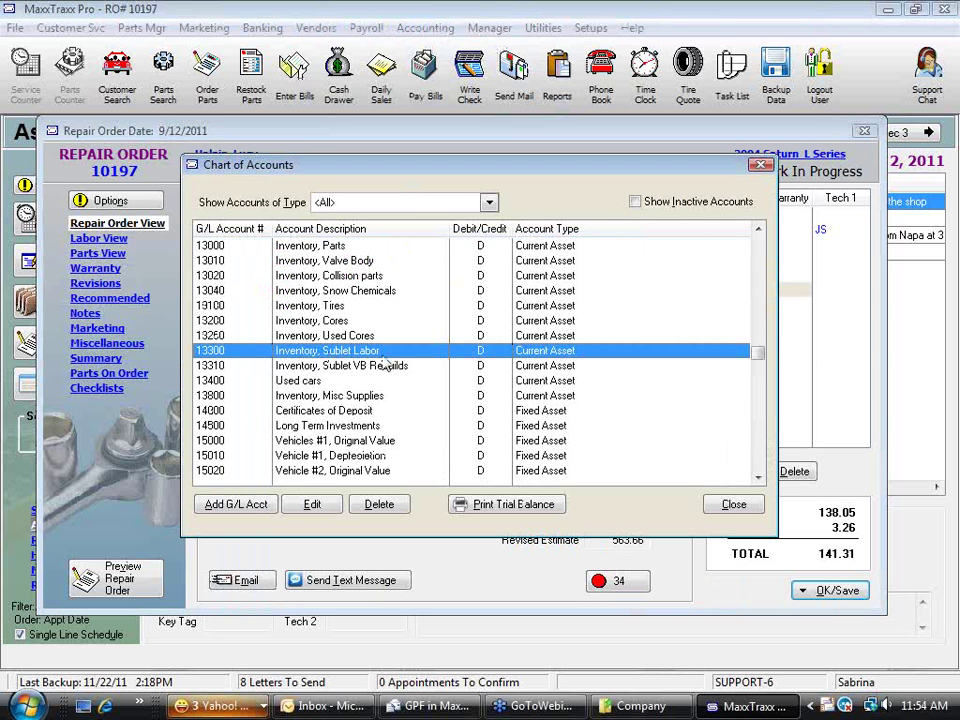
double_click(290, 350)
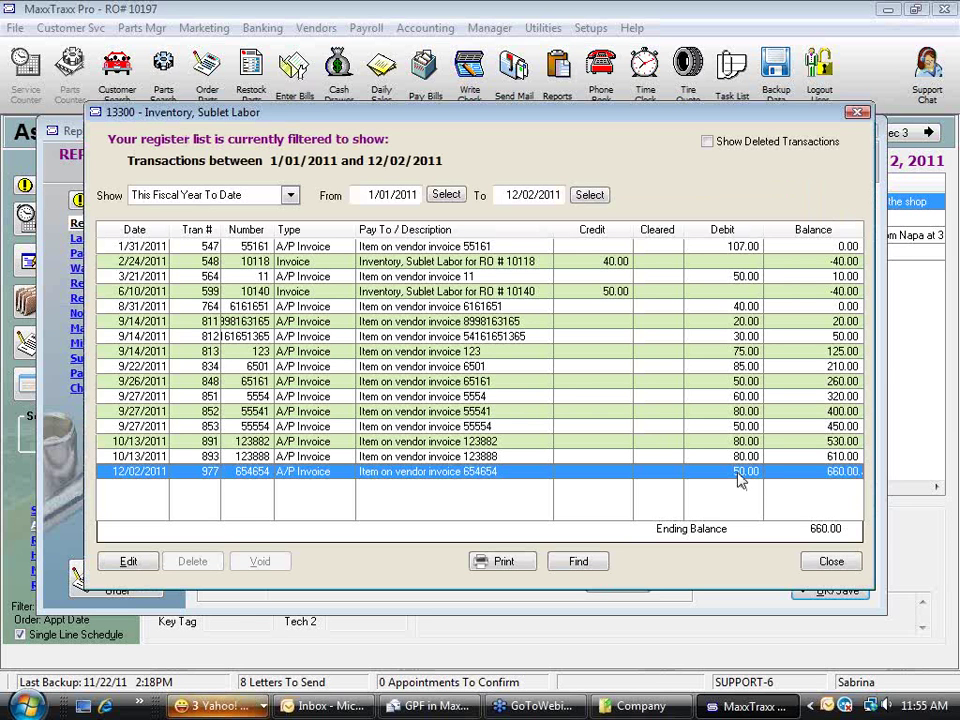
left_click(828, 561)
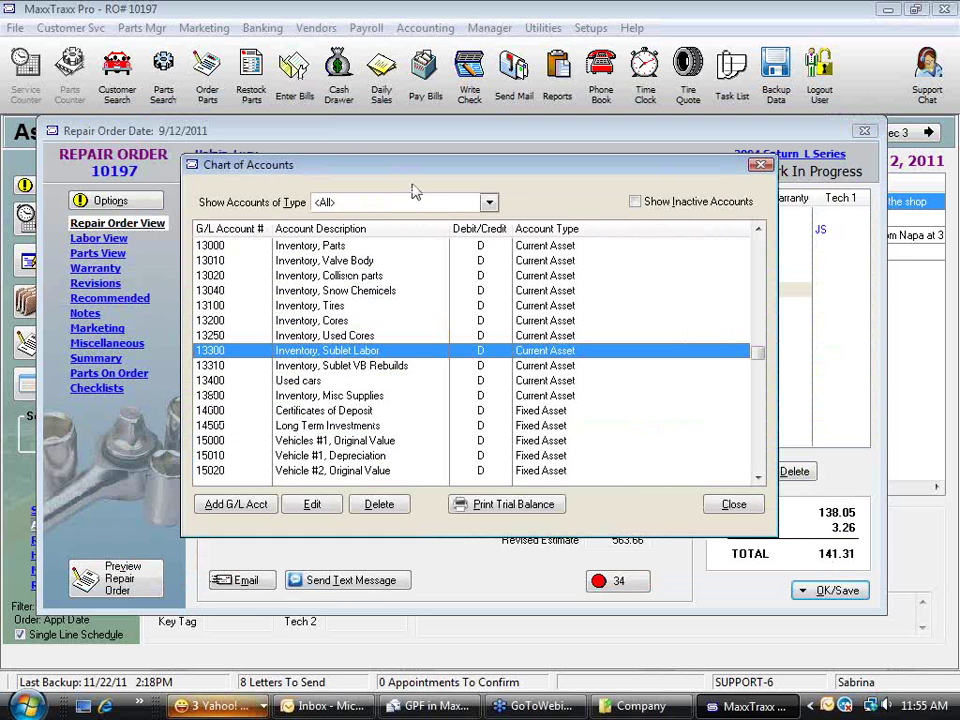
left_click(731, 504)
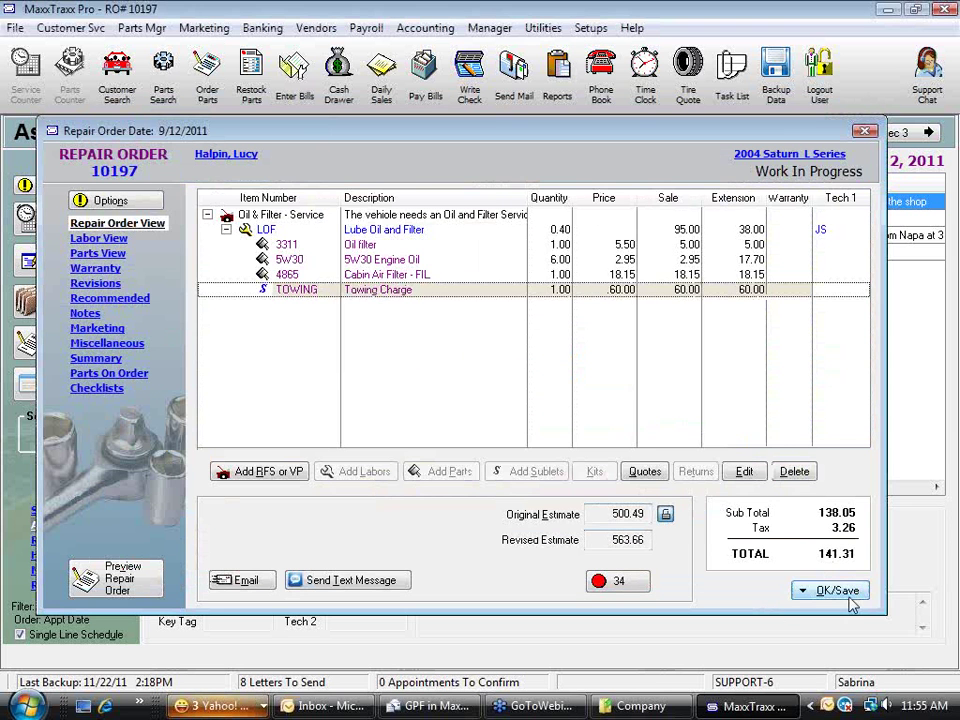
Step: Try to pay the 2004 Saturn L Series repair order
left_click(849, 596)
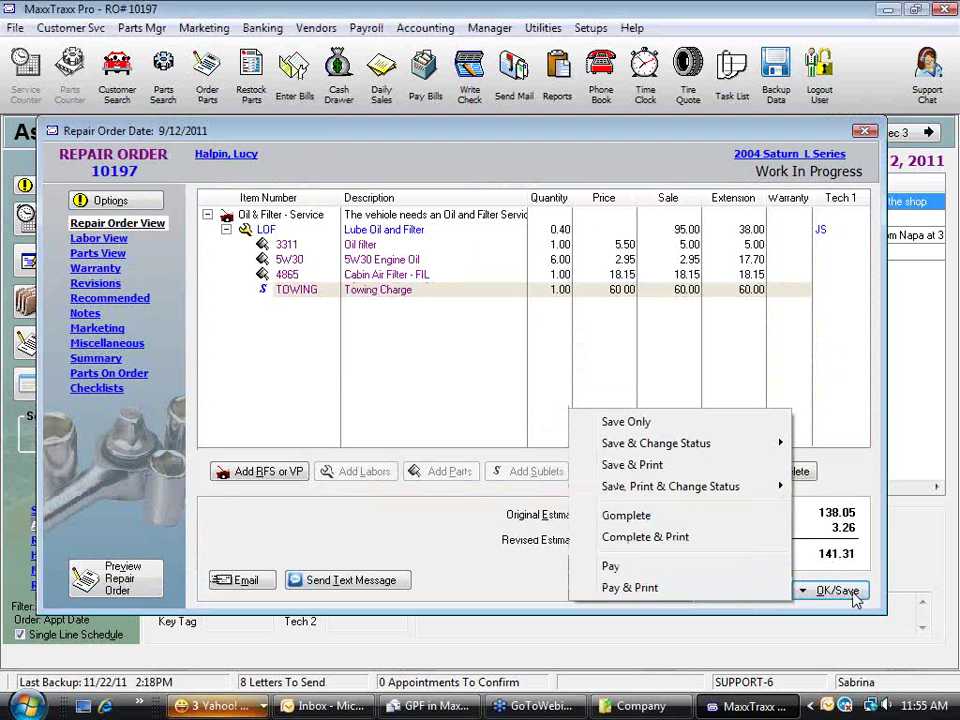
left_click(614, 566)
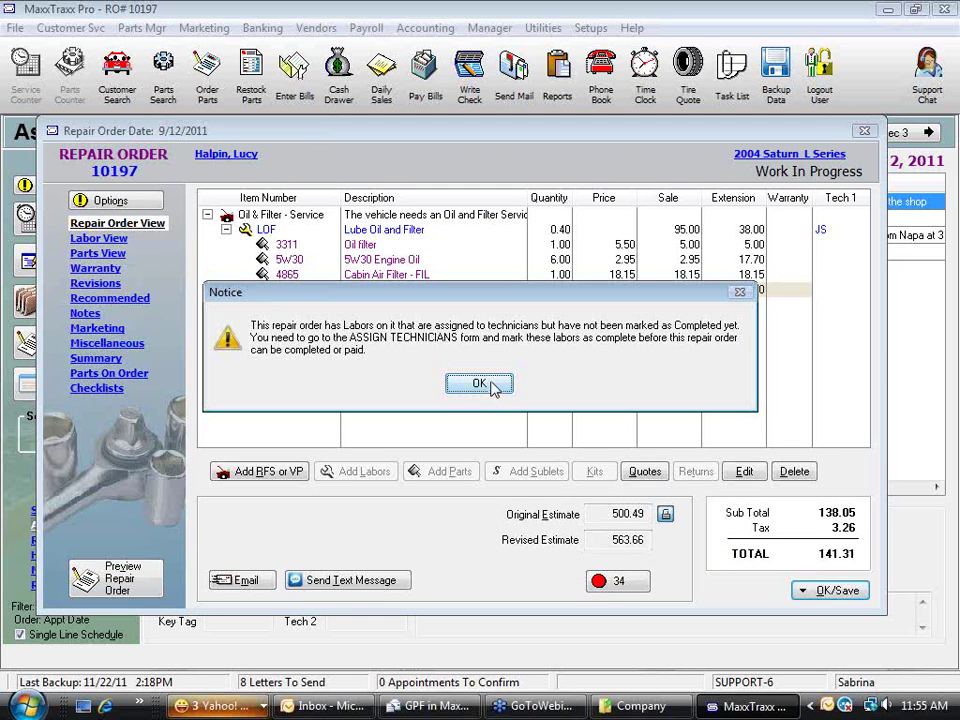
left_click(490, 386)
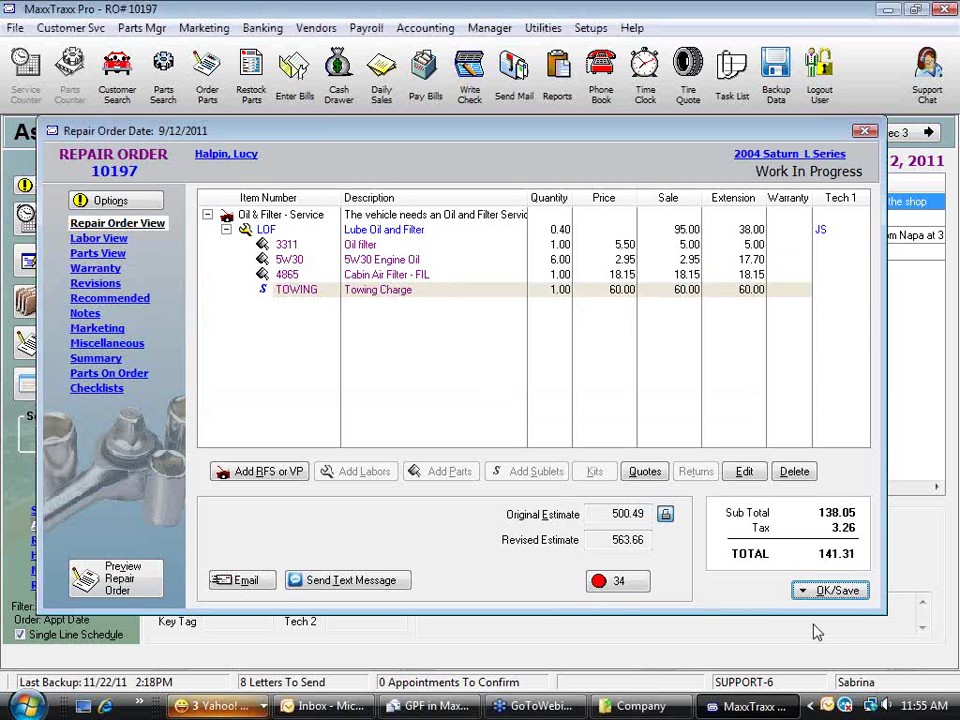
Step: Mark the first technician's Lube Oil and Filter labor as complete on the repair order
double_click(680, 232)
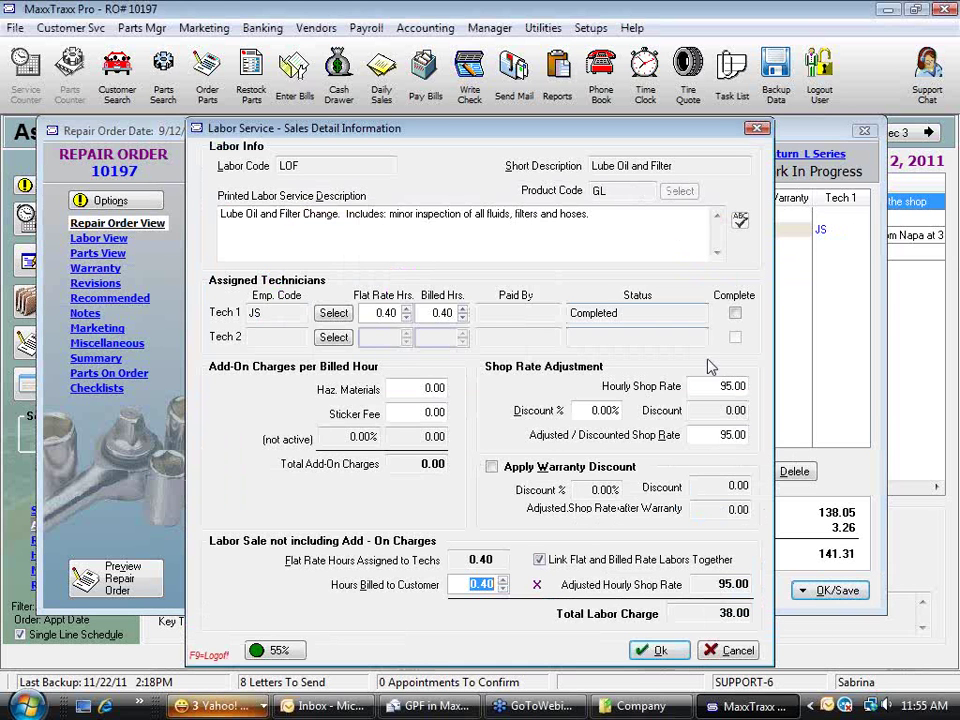
left_click(735, 313)
left_click(665, 650)
Step: Pay the repair order in full with 141.31 cash, applying no MaxxBucks and declining a new appointment and marketing letters
left_click(842, 598)
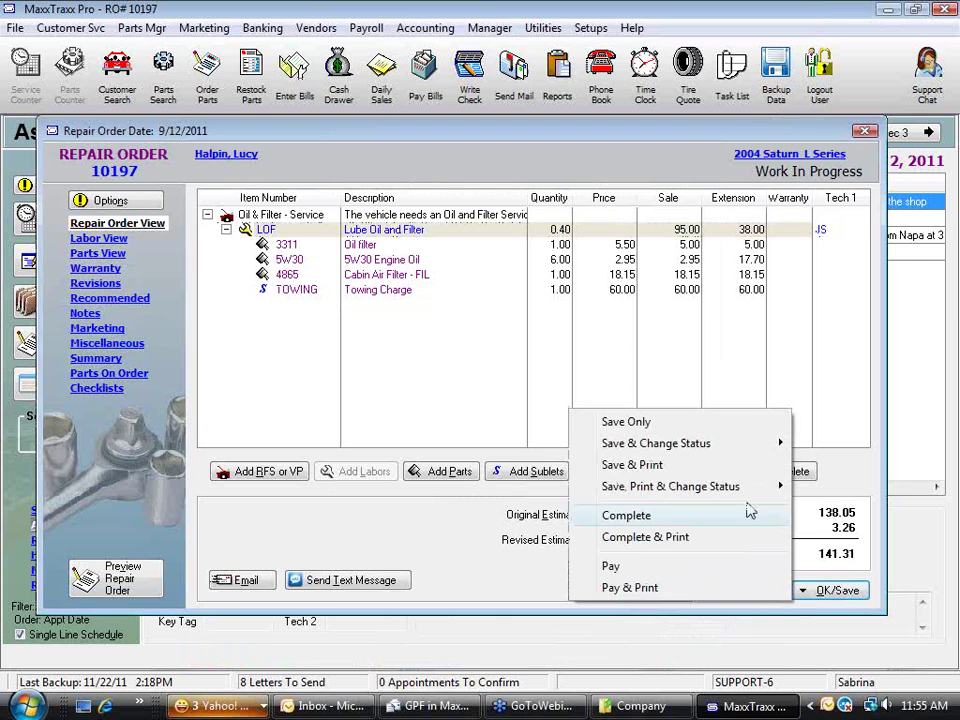
left_click(636, 567)
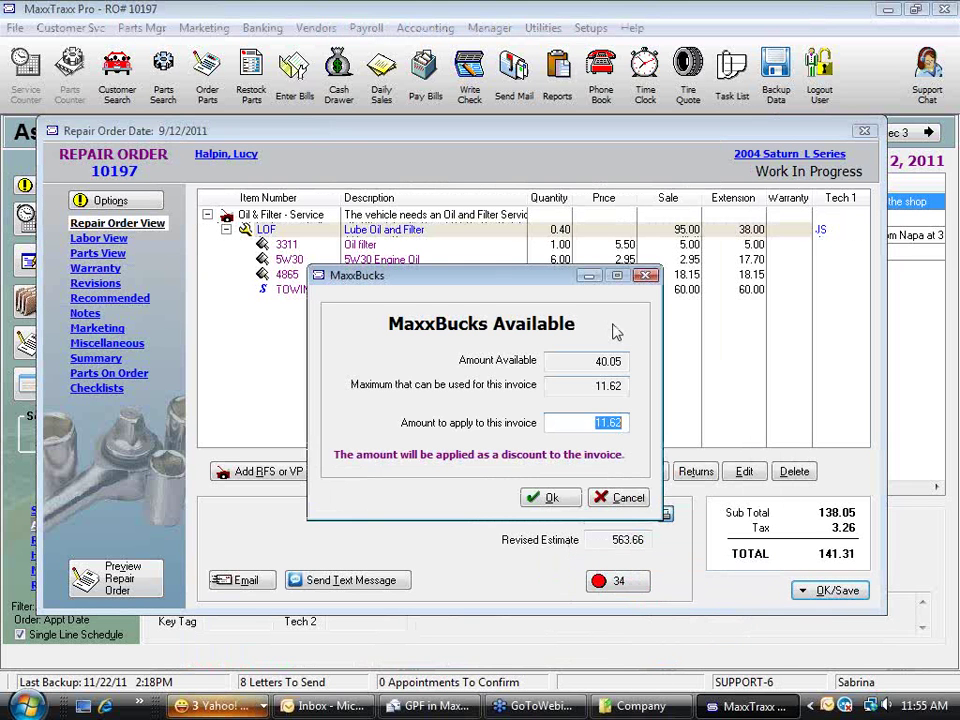
left_click(638, 502)
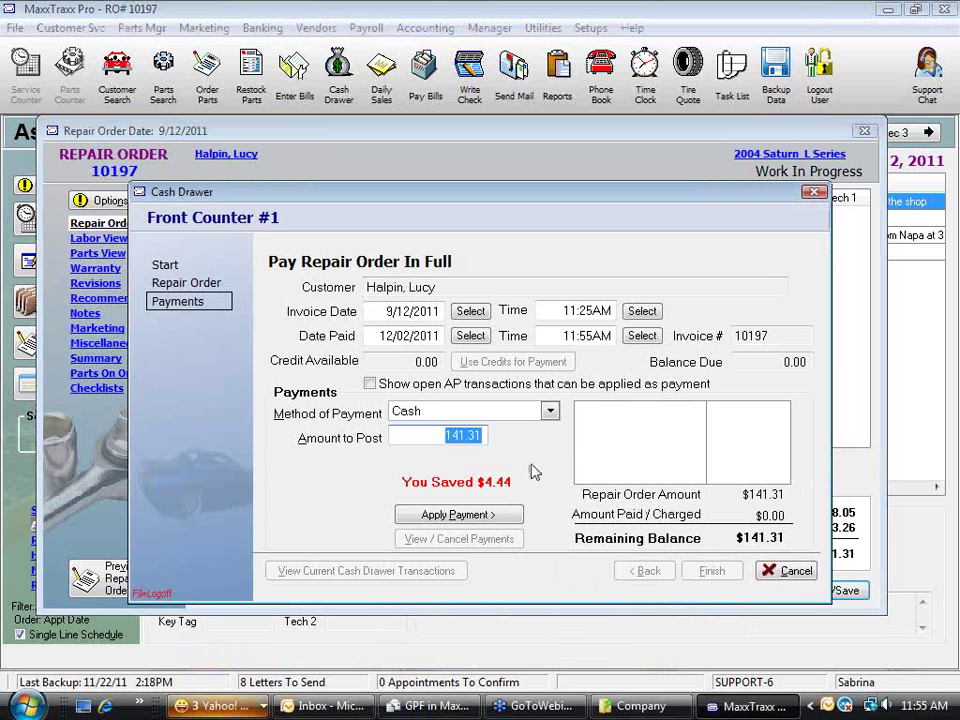
left_click(460, 515)
left_click(722, 571)
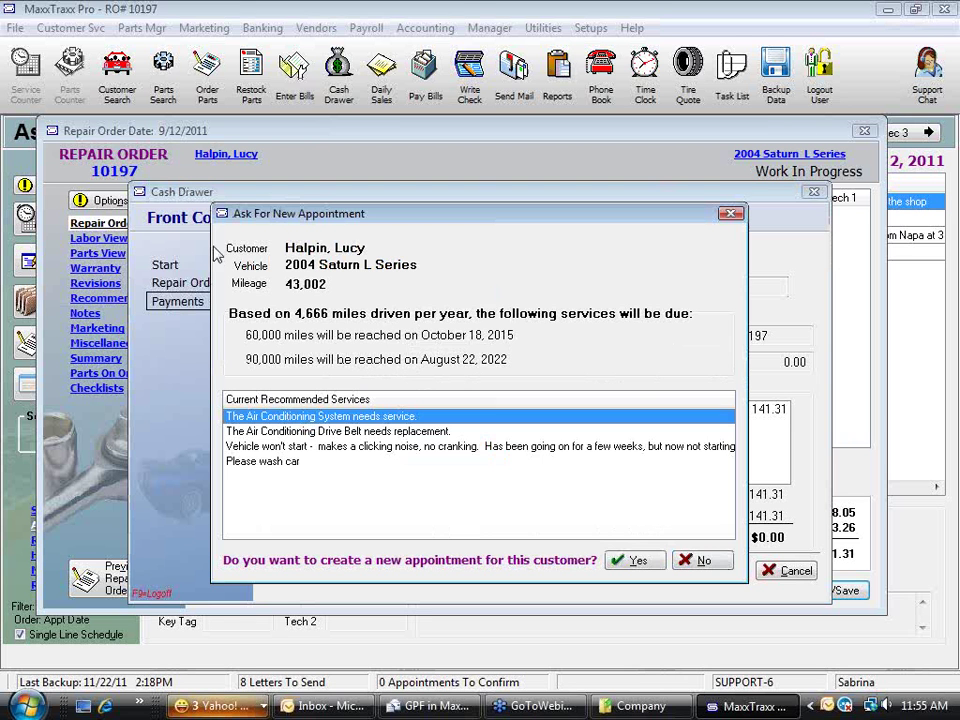
left_click(710, 561)
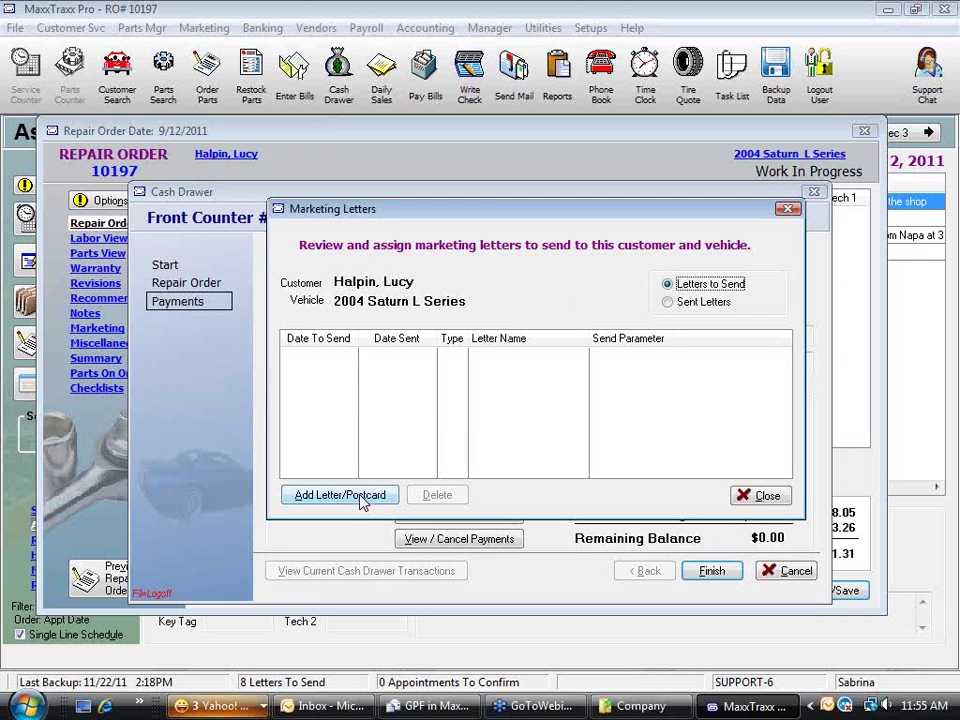
left_click(766, 496)
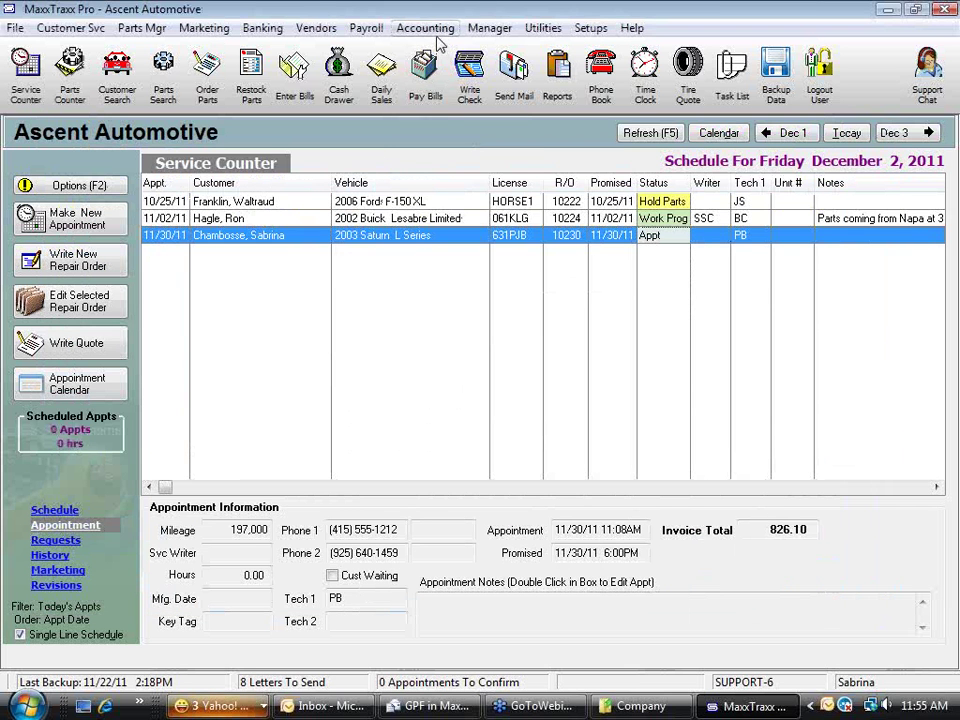
Step: Compare the towing vendor invoice's debit with the paid repair order's credit in the 13300 Inventory, Sublet Labor register
left_click(428, 28)
left_click(458, 46)
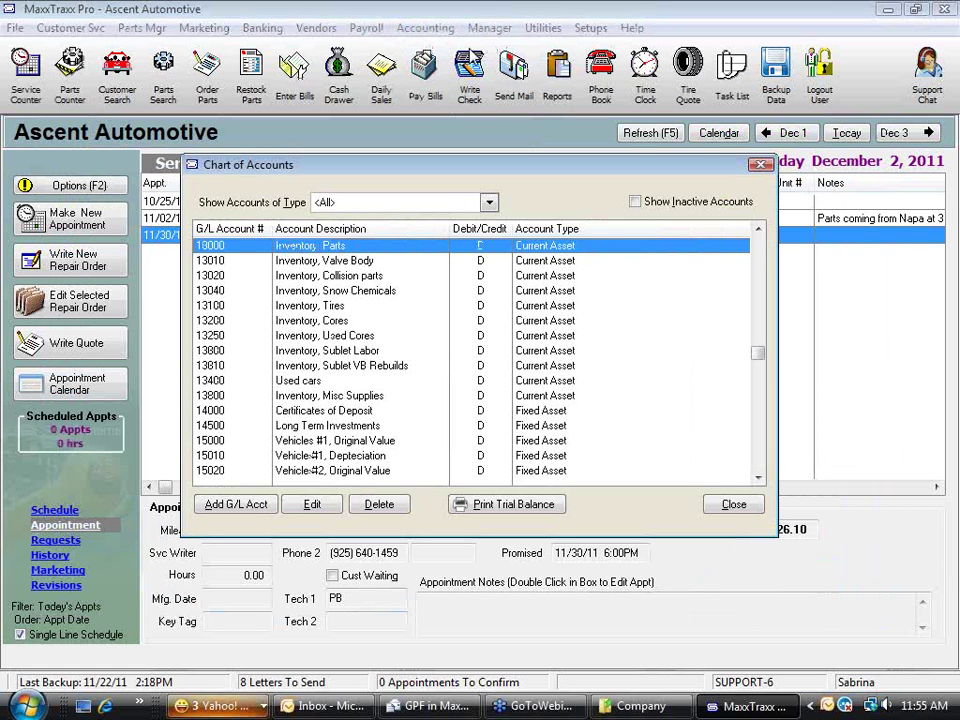
scroll(450, 148, "down", 2)
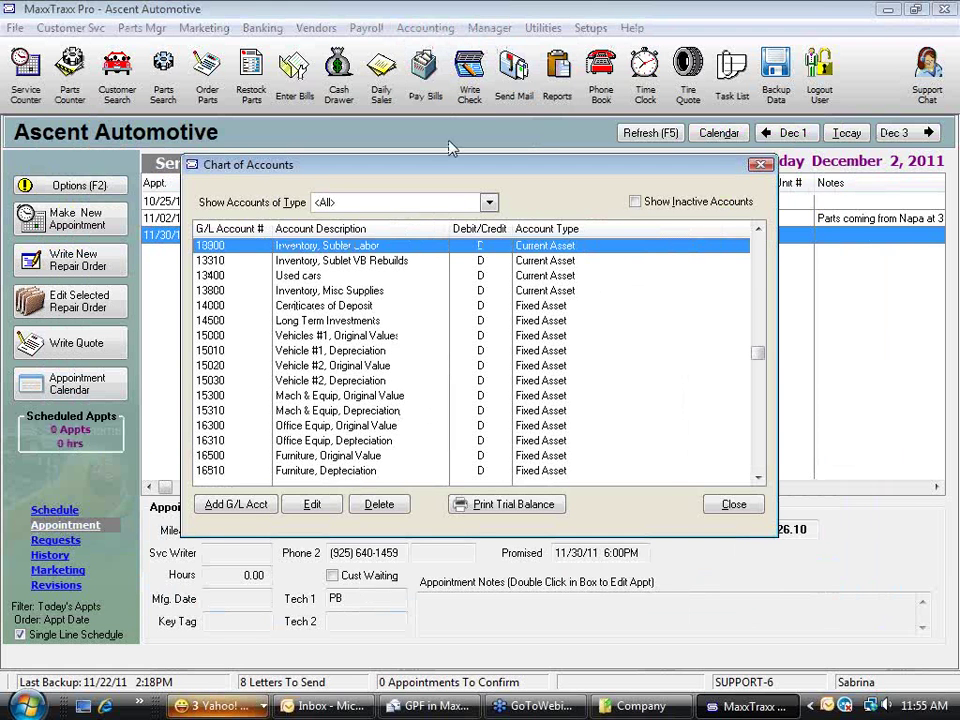
double_click(368, 248)
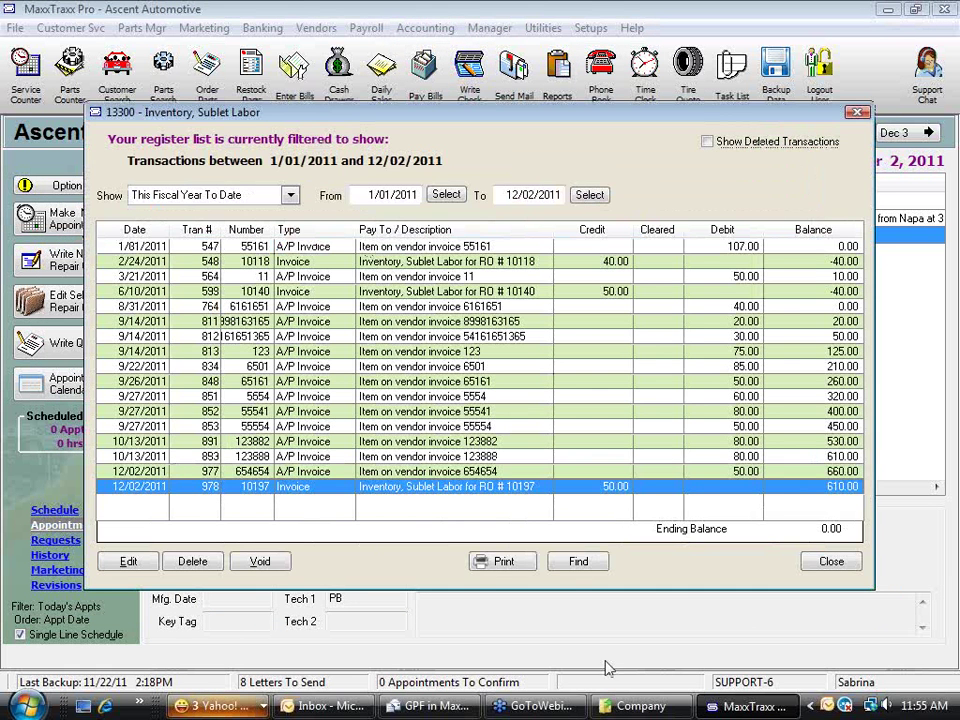
left_click(755, 473)
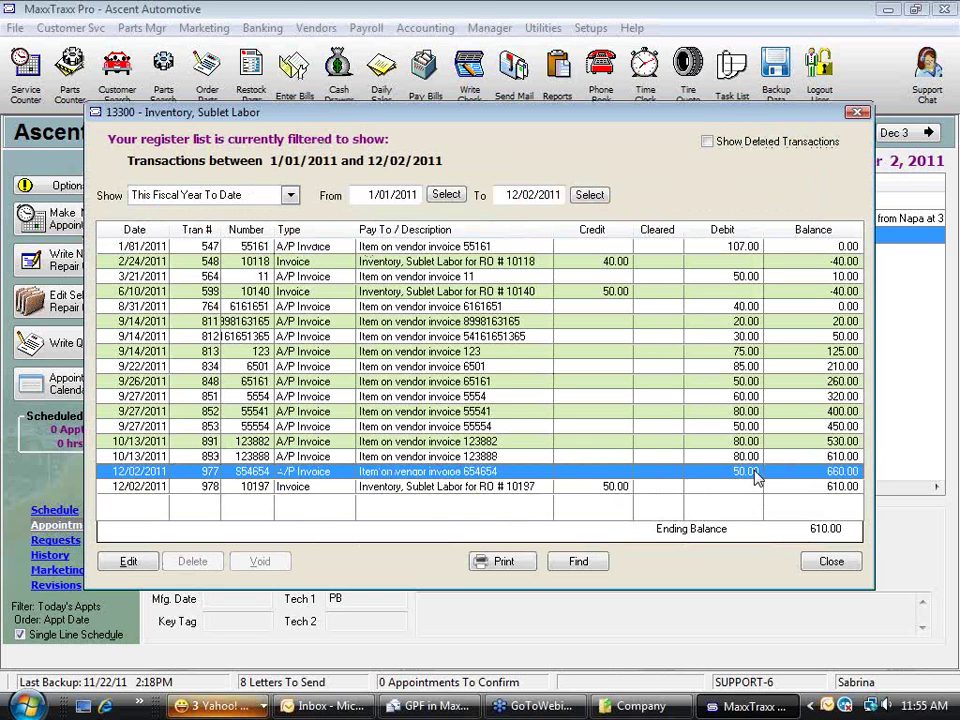
left_click(615, 487)
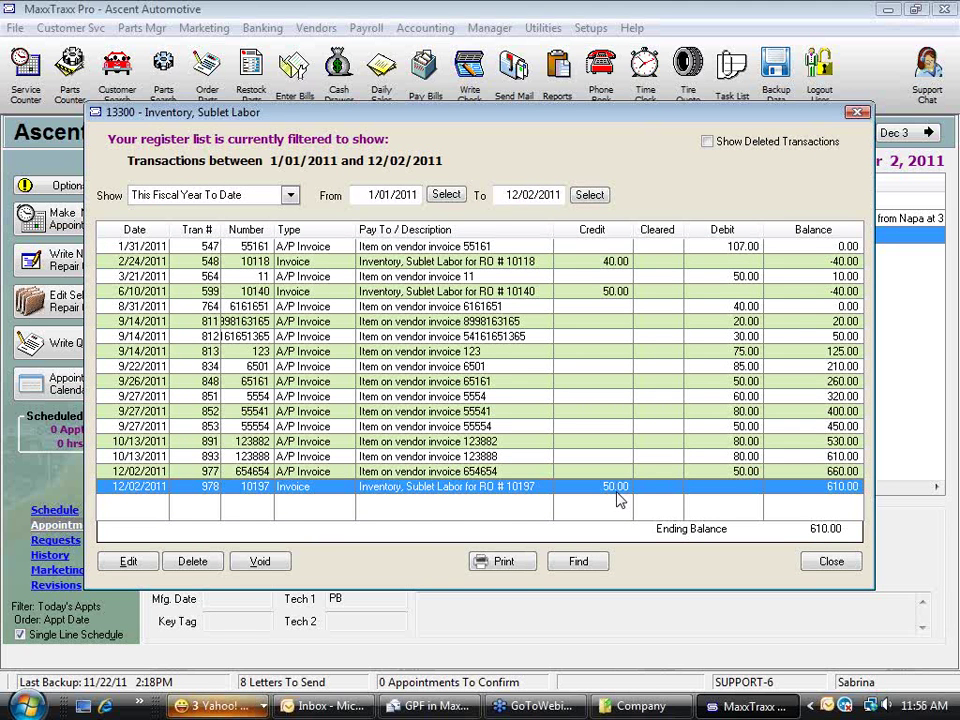
left_click(745, 474)
left_click(735, 486)
left_click(739, 476)
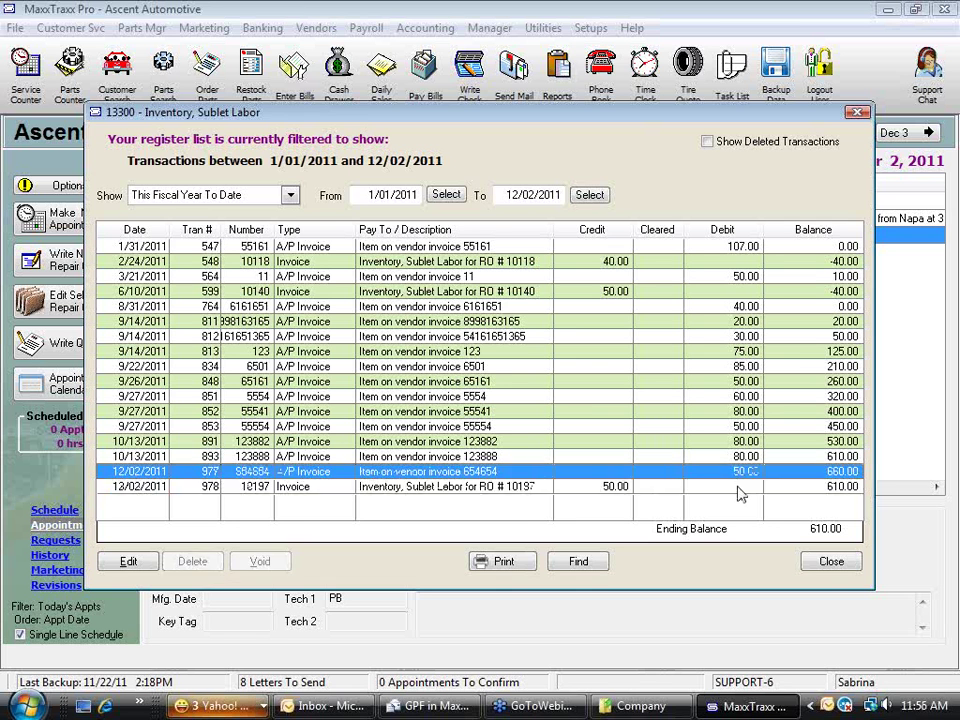
left_click(737, 487)
left_click(739, 488)
left_click(739, 488)
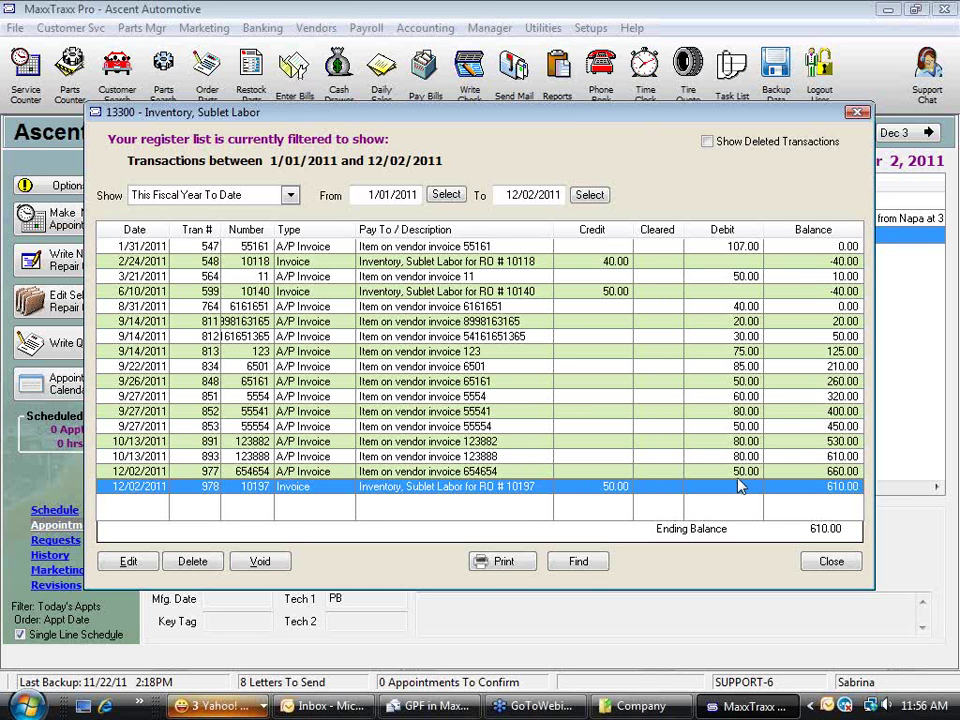
Step: Examine the September and October vendor invoice debits in the sublet labor register, closing the register and Chart of Accounts
left_click(746, 412)
left_click(740, 426)
left_click(743, 442)
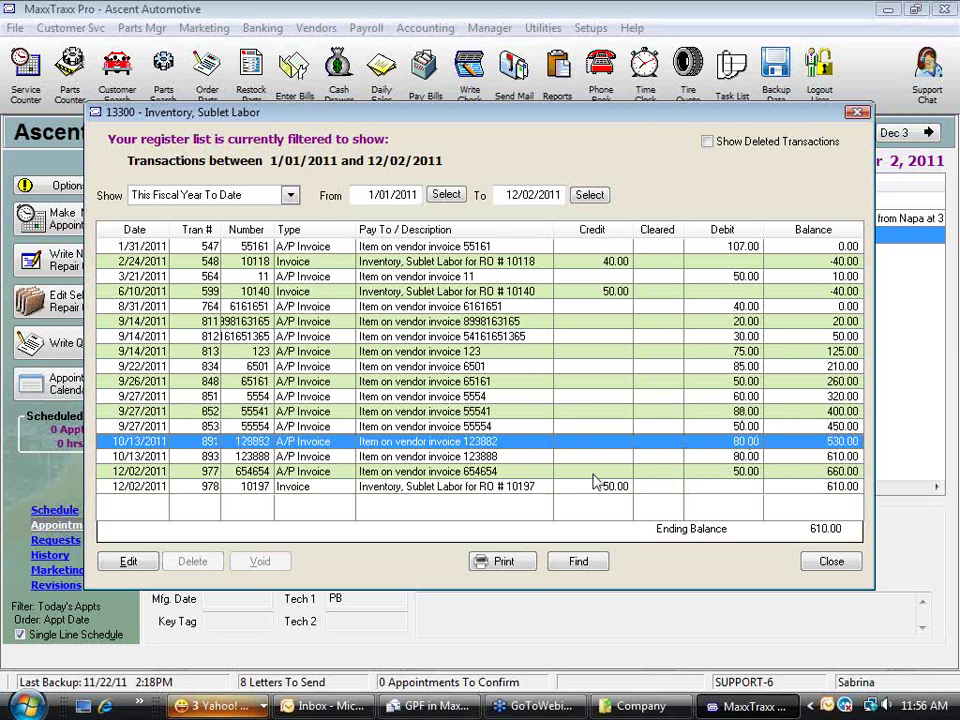
left_click(746, 411)
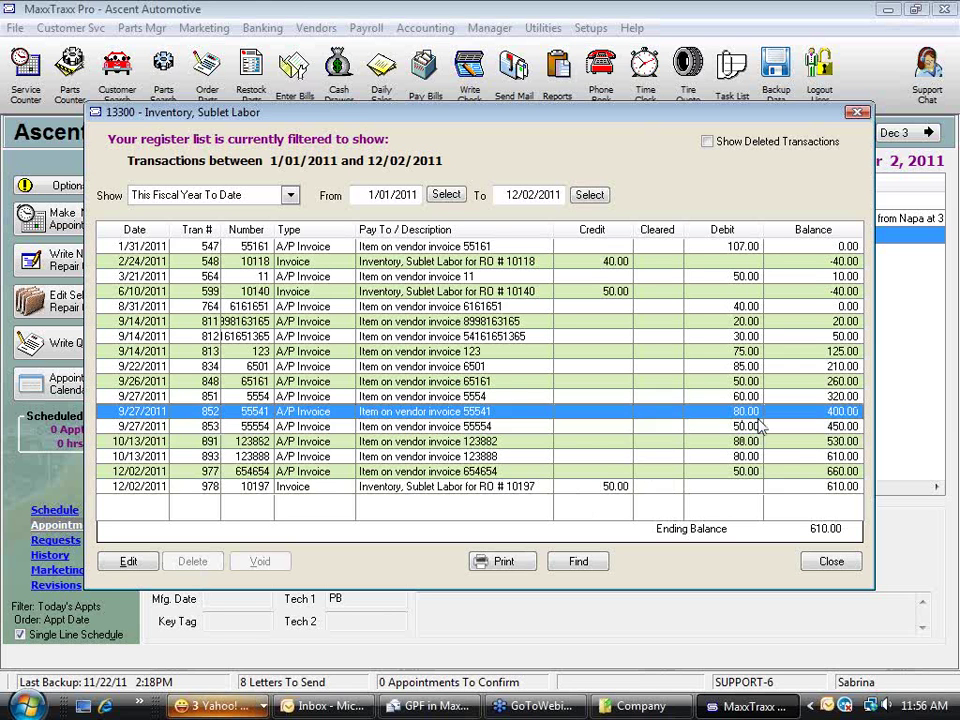
left_click(750, 441)
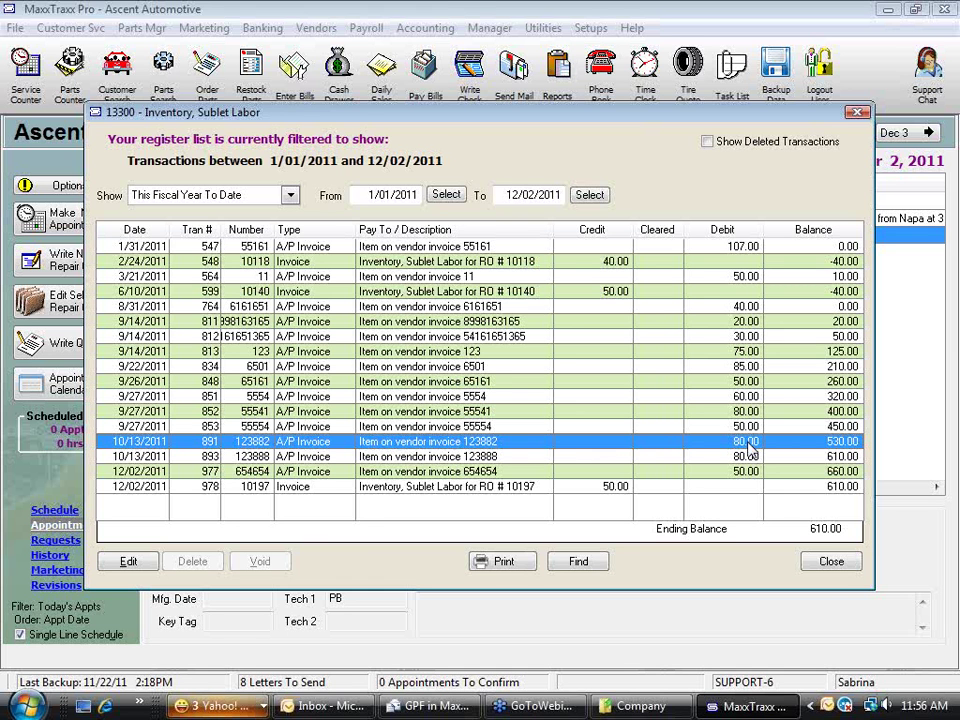
left_click(836, 567)
left_click(732, 505)
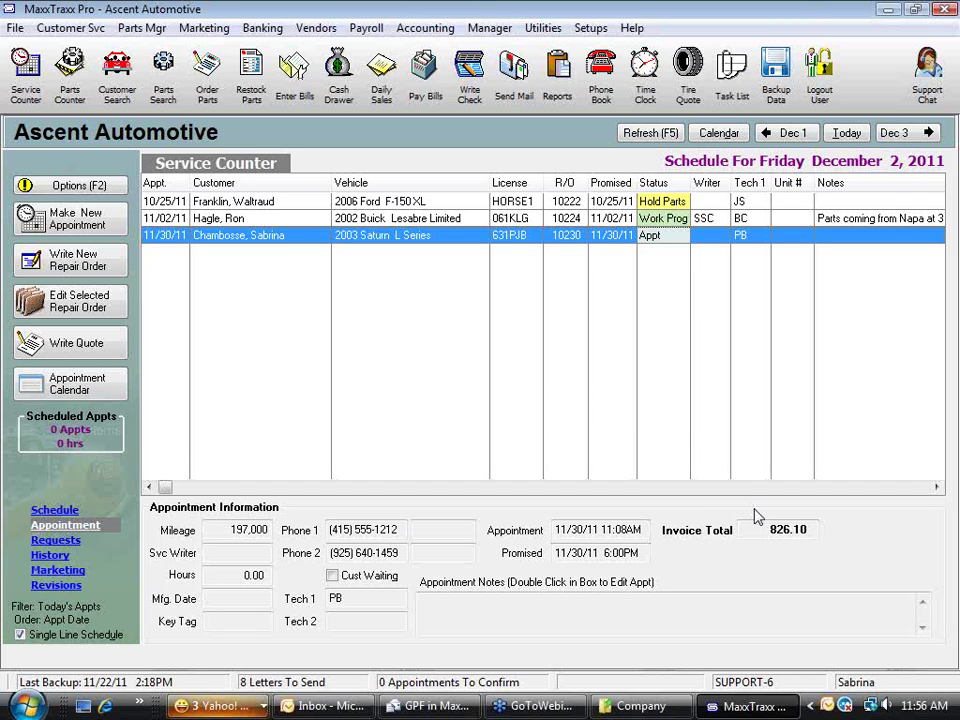
Step: Start a new repair order for the customer with the 2007 STS Cadillac and proceed to the reasons for service
left_click(110, 266)
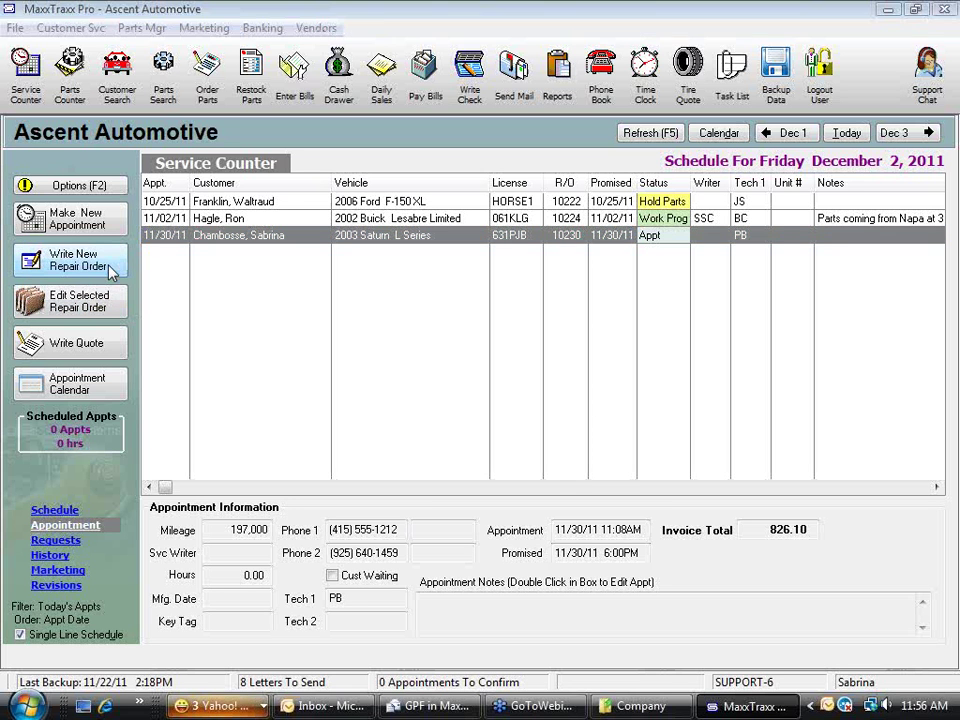
key("Return")
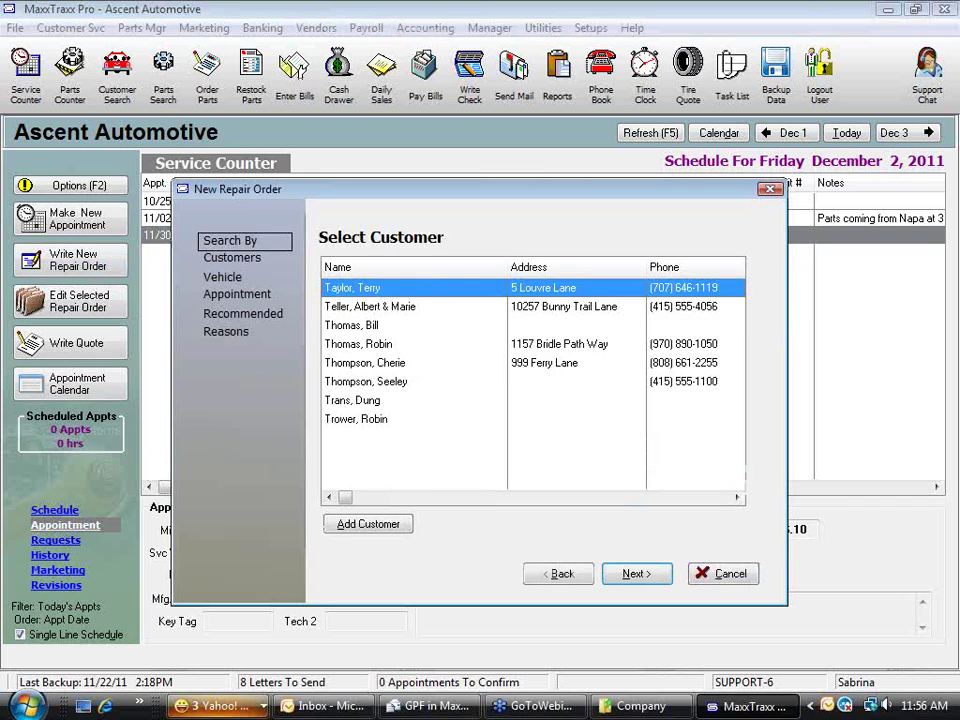
key("Down")
key("Down")
key("Return")
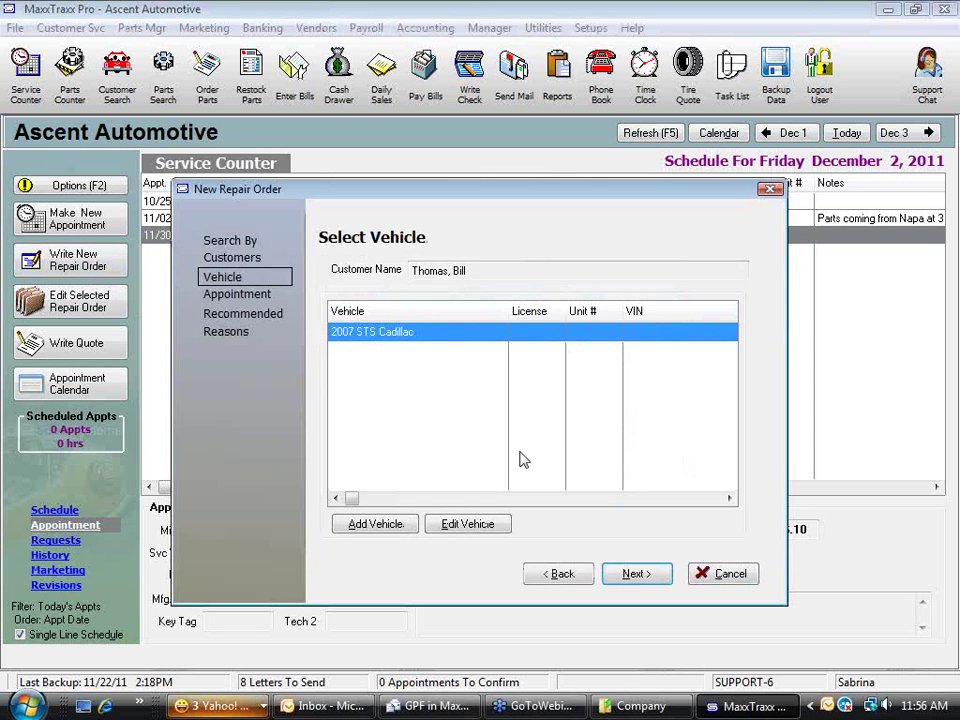
key("Return")
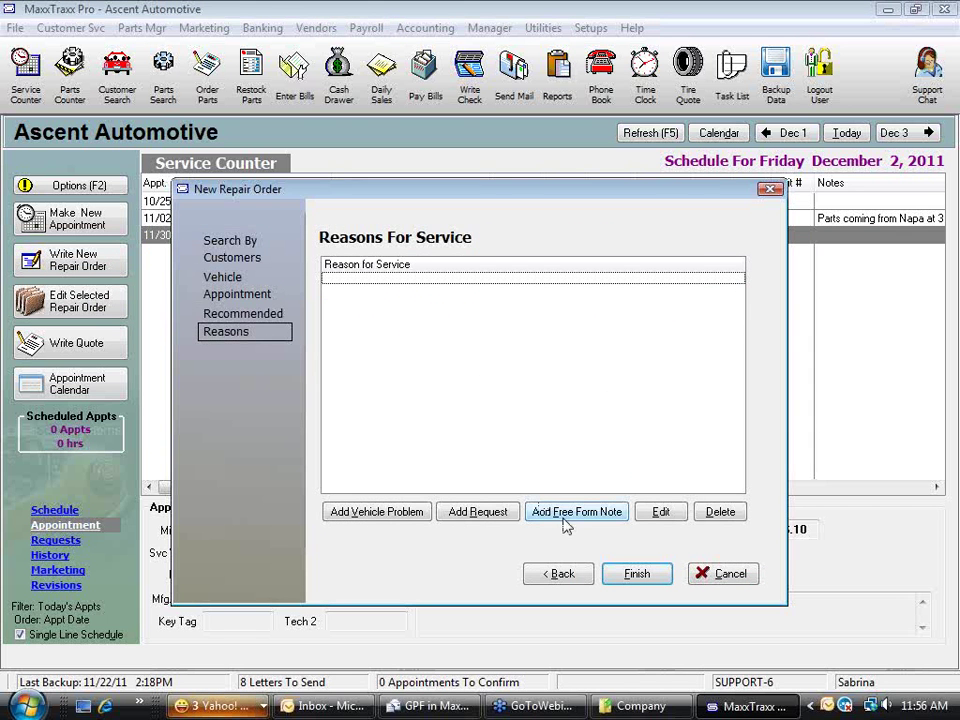
Step: Add Tow-In as the reason for service and finish creating the repair order, leaving mileage, technicians and customer source blank
left_click(422, 516)
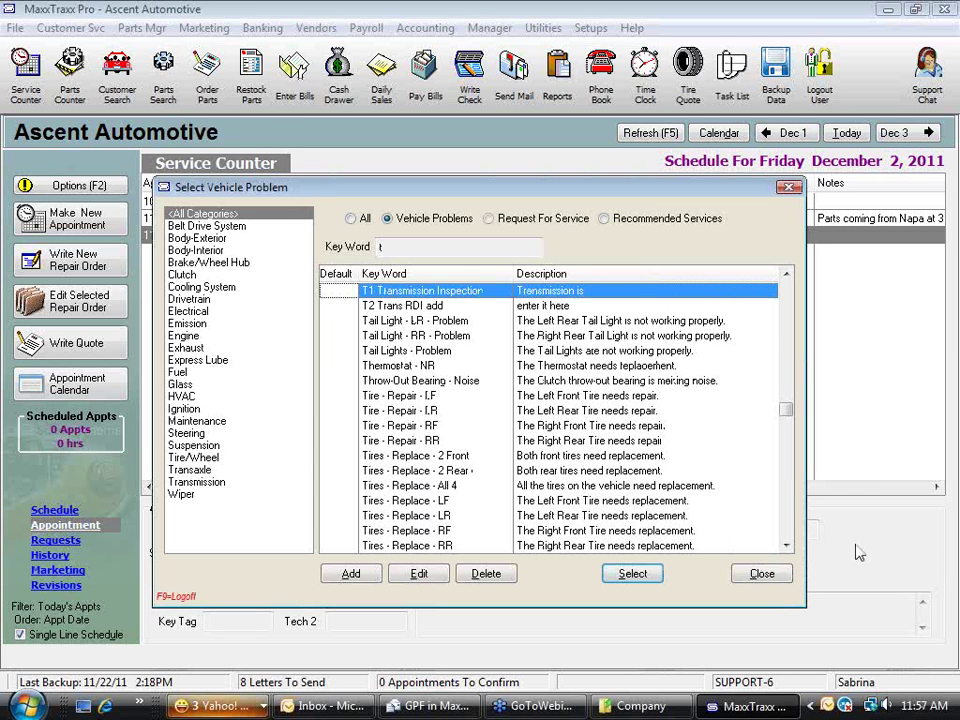
left_click(786, 524)
left_click(786, 524)
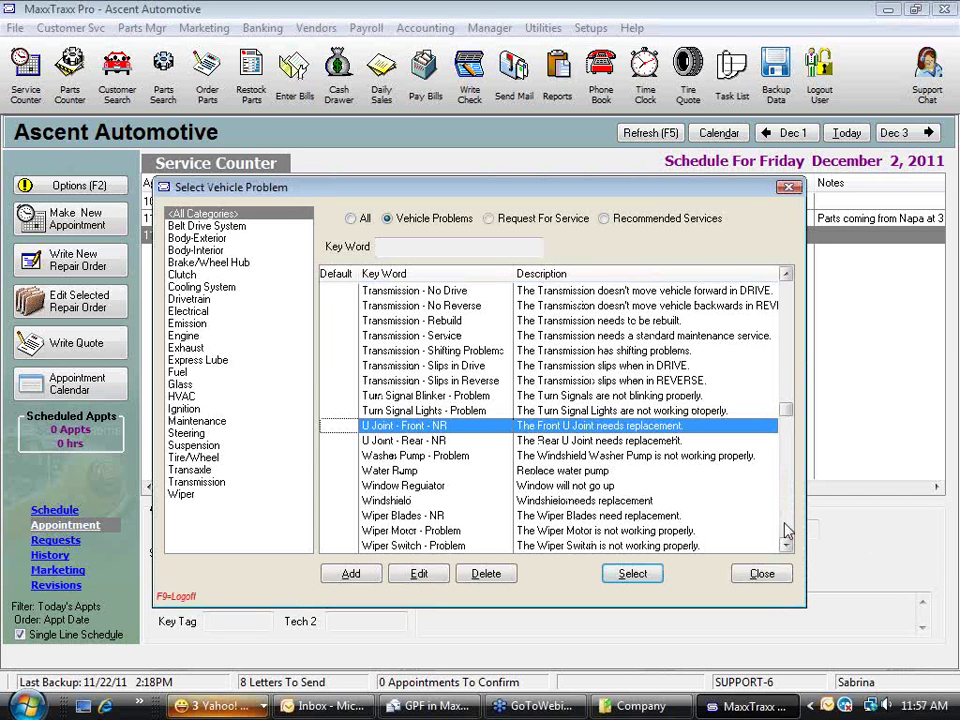
left_click(356, 218)
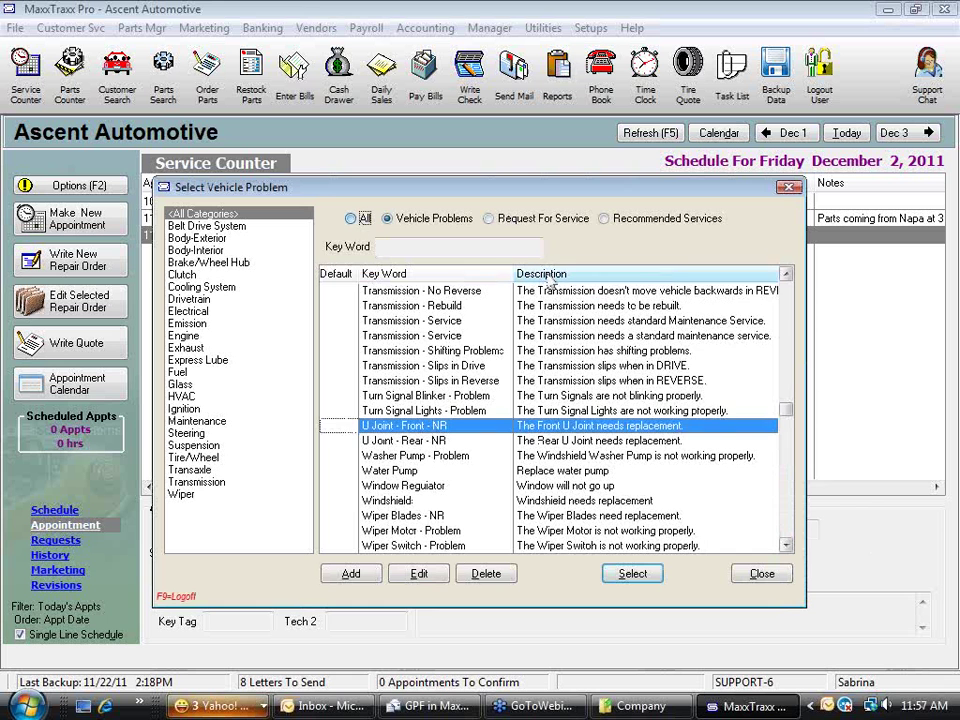
left_click(787, 318)
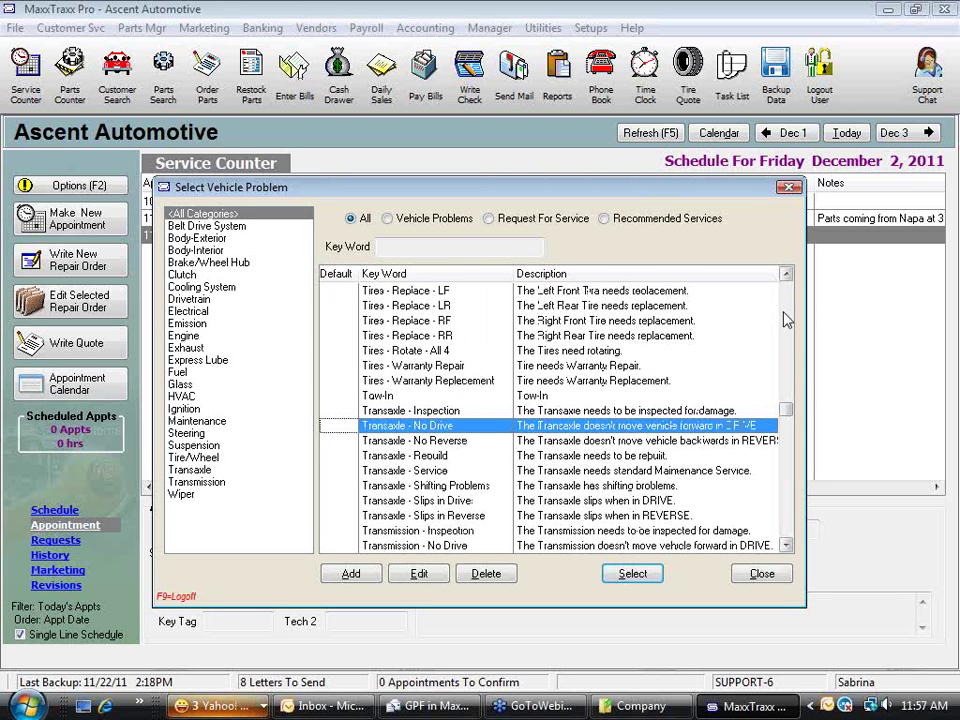
left_click(392, 396)
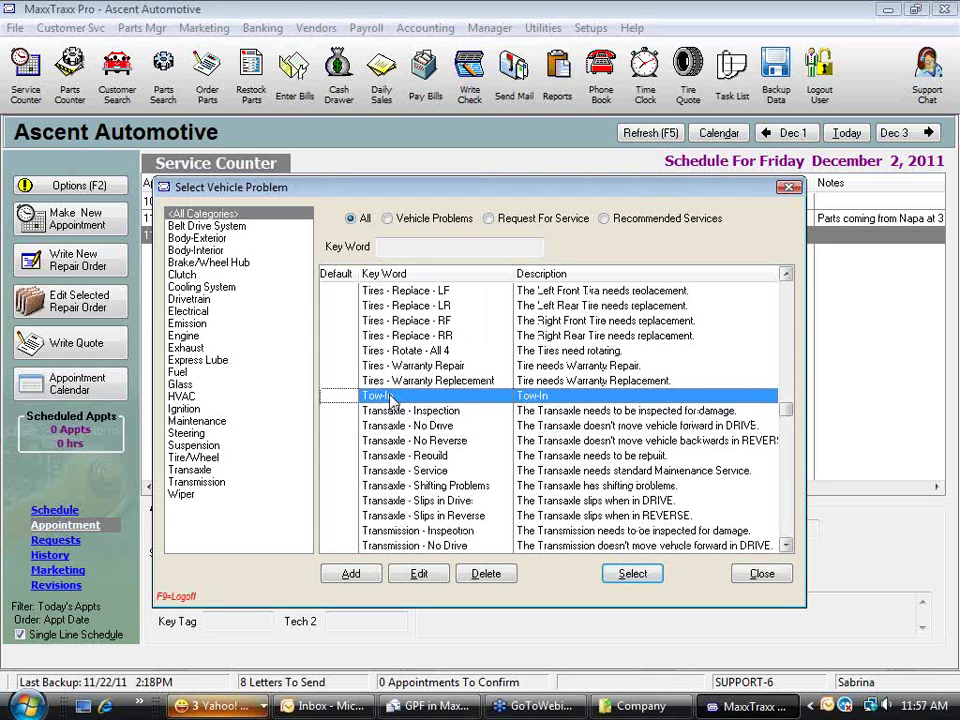
double_click(392, 396)
left_click(600, 528)
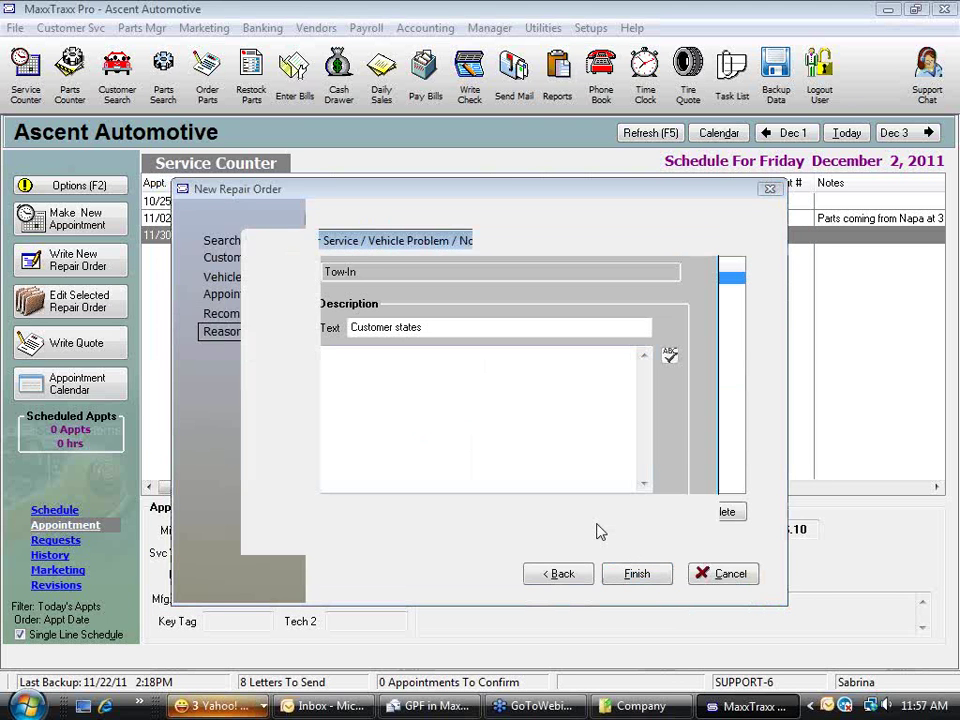
left_click(636, 573)
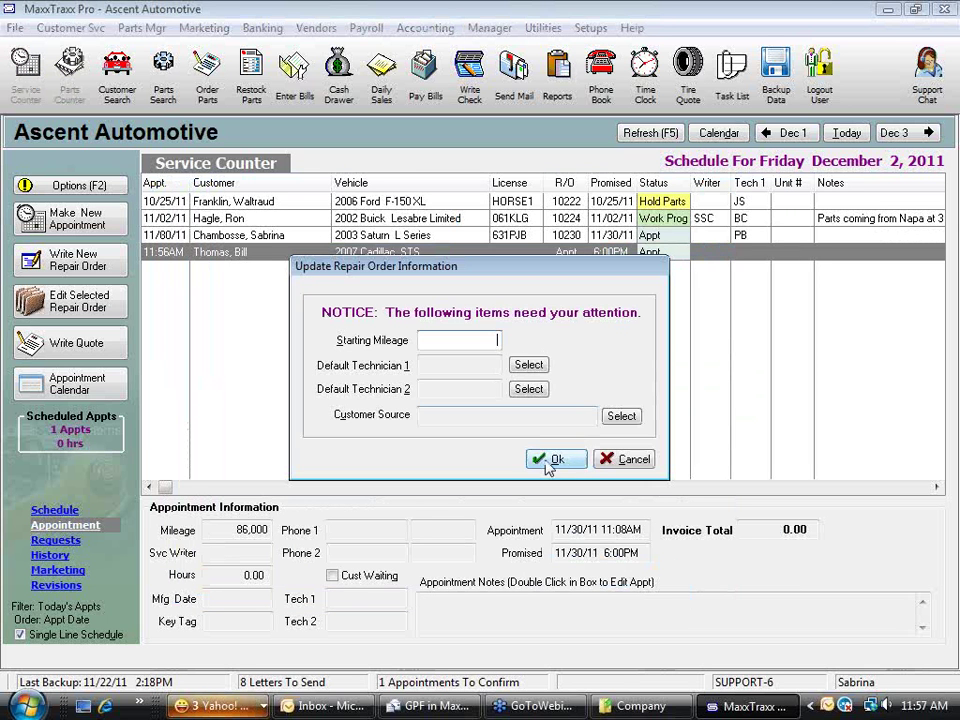
left_click(553, 462)
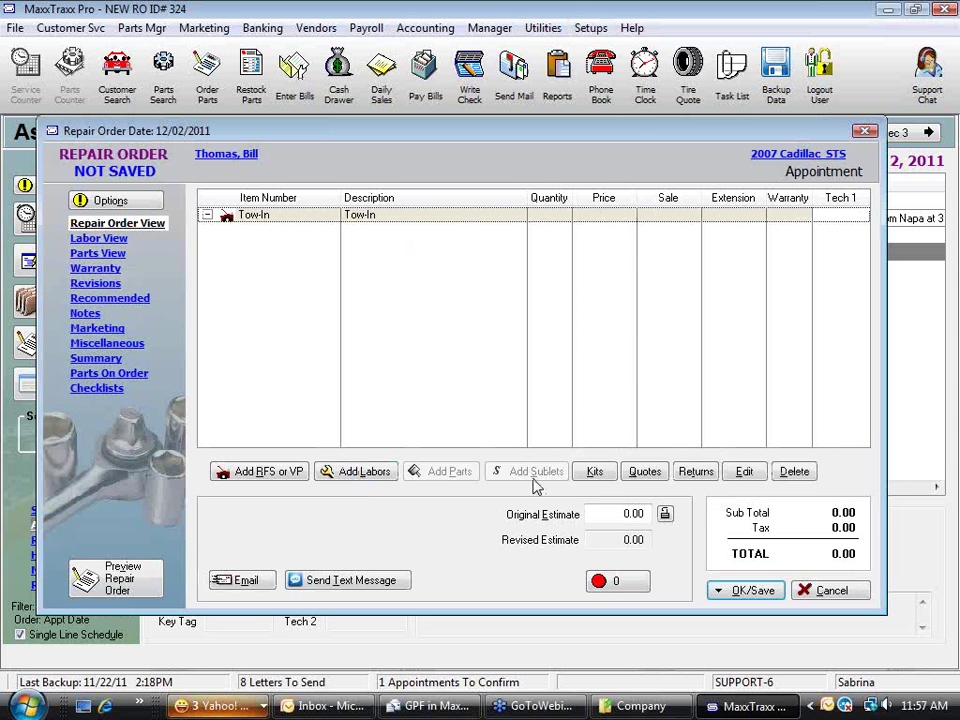
Step: Add the TOW labor service from the labor list under the Tow-In reason, keeping its default details
left_click(362, 474)
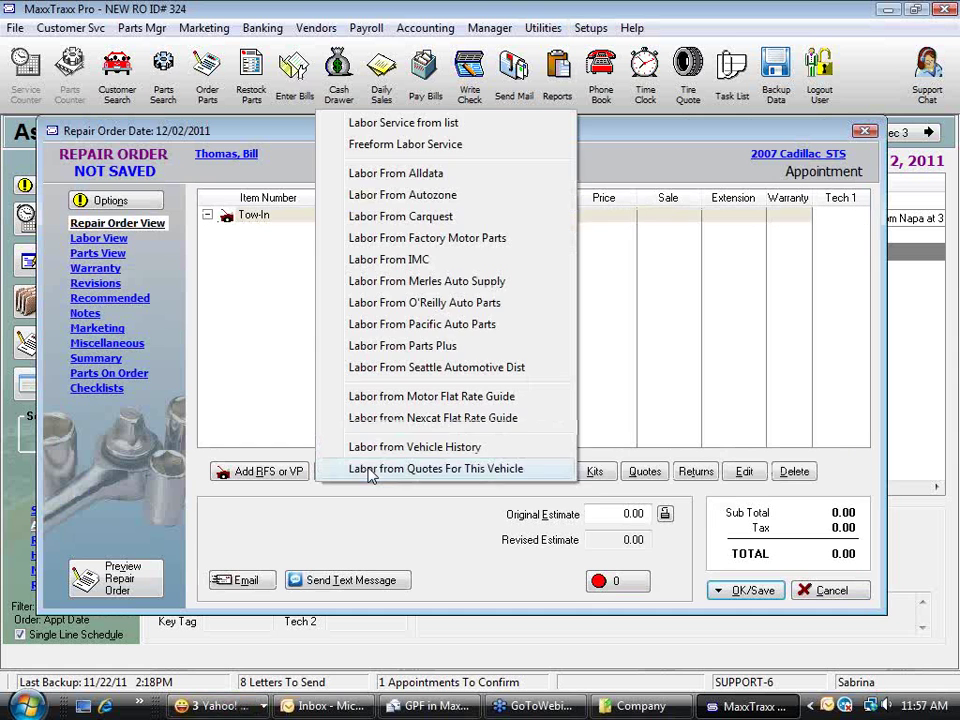
left_click(424, 122)
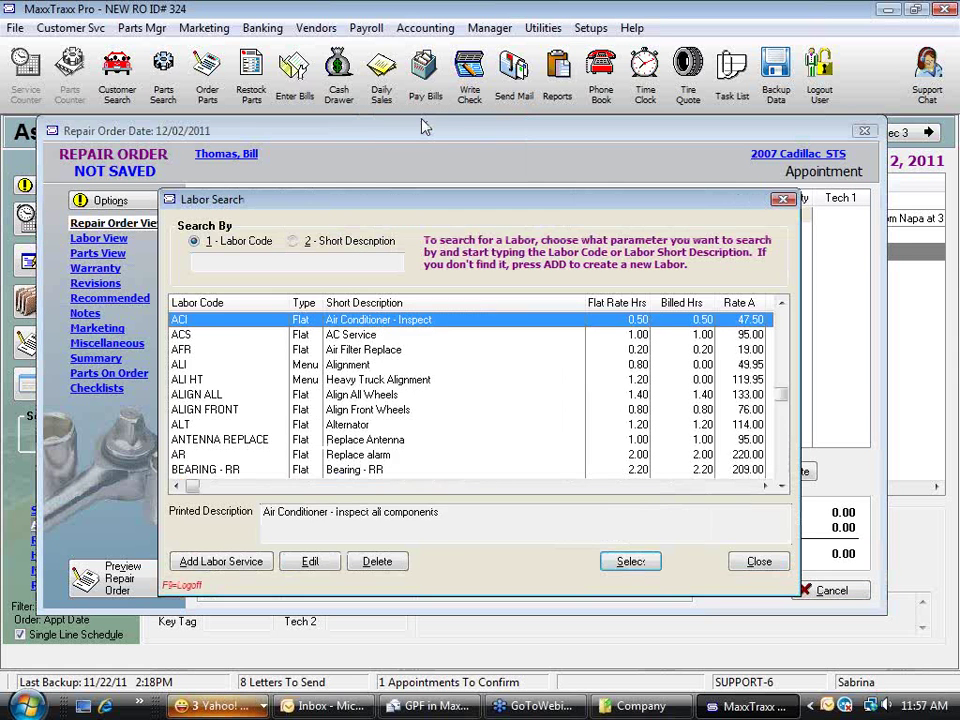
type("t")
left_click(336, 470)
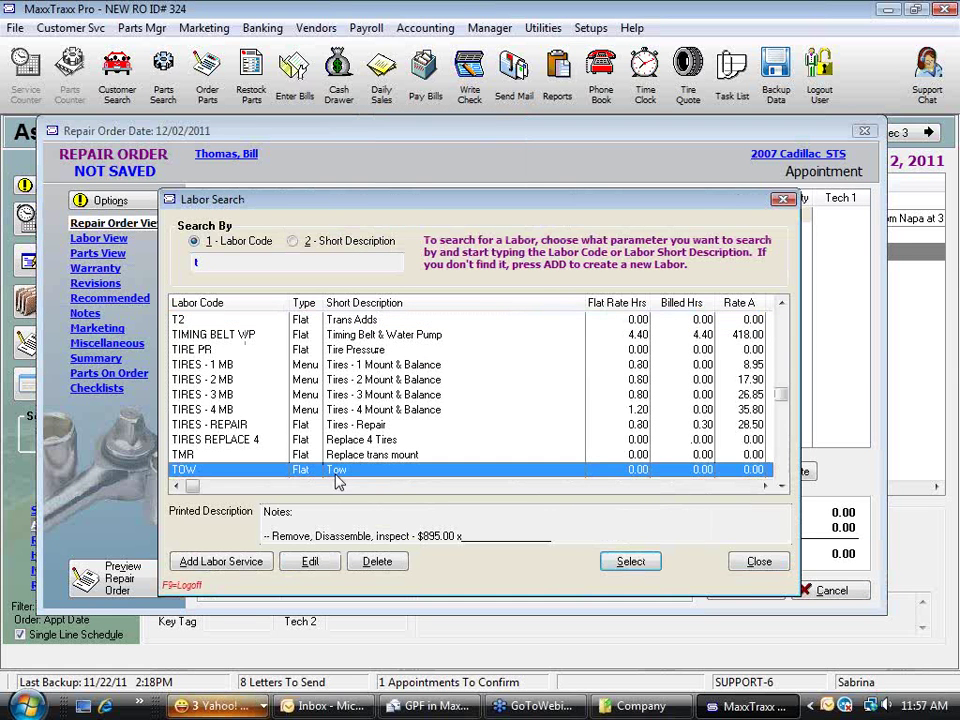
left_click(633, 566)
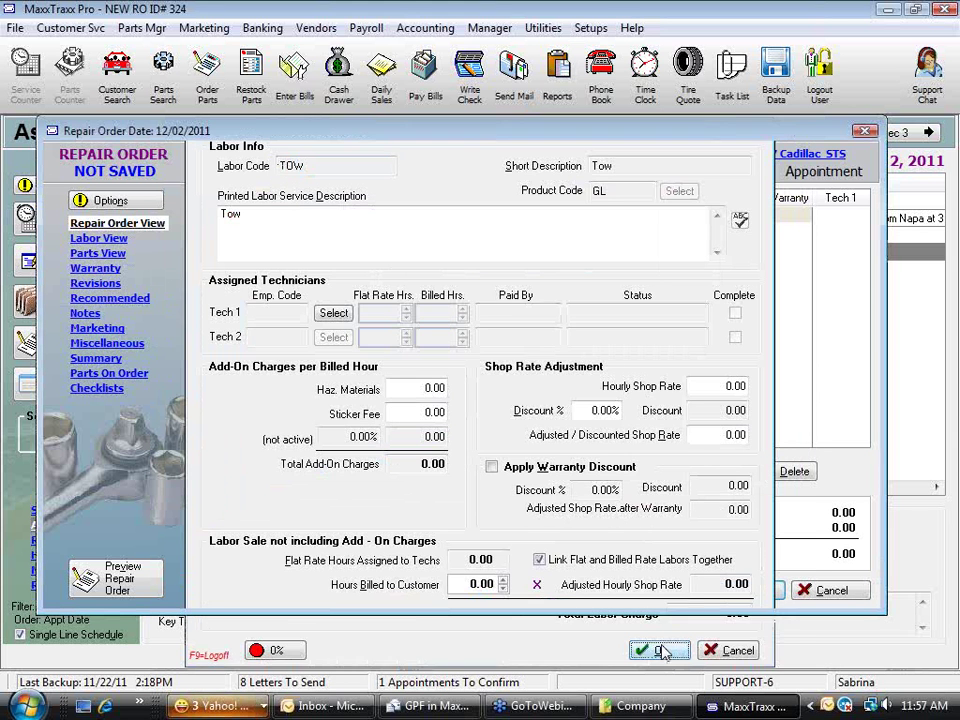
left_click(664, 650)
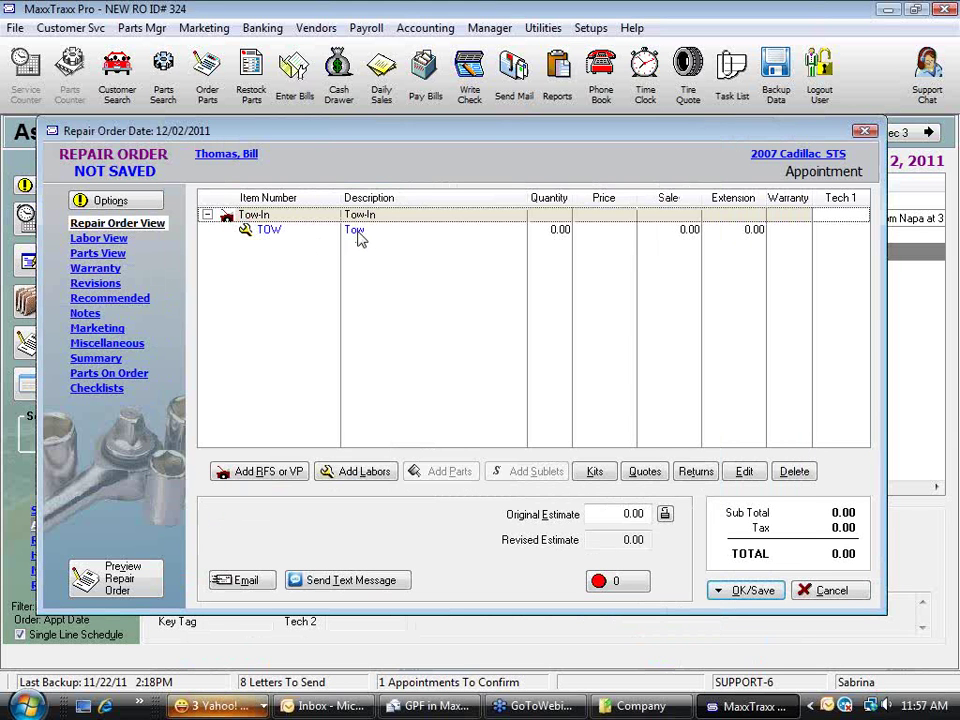
Step: Add a TOWING sublet under the Tow labor with a starting price of 100.00, continuing without a cost
left_click(358, 233)
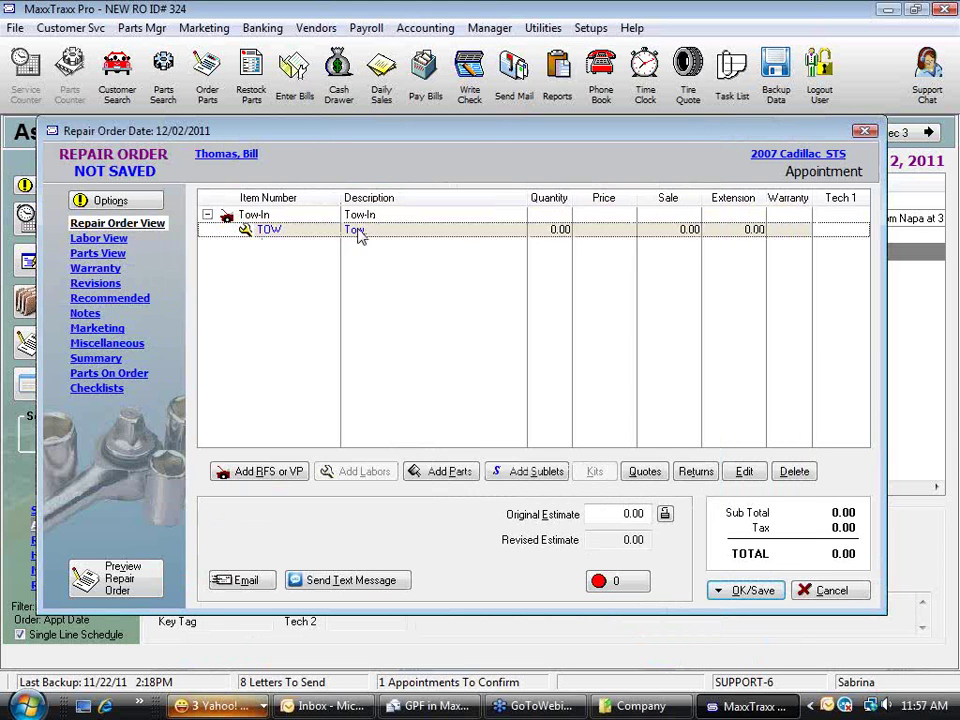
left_click(551, 470)
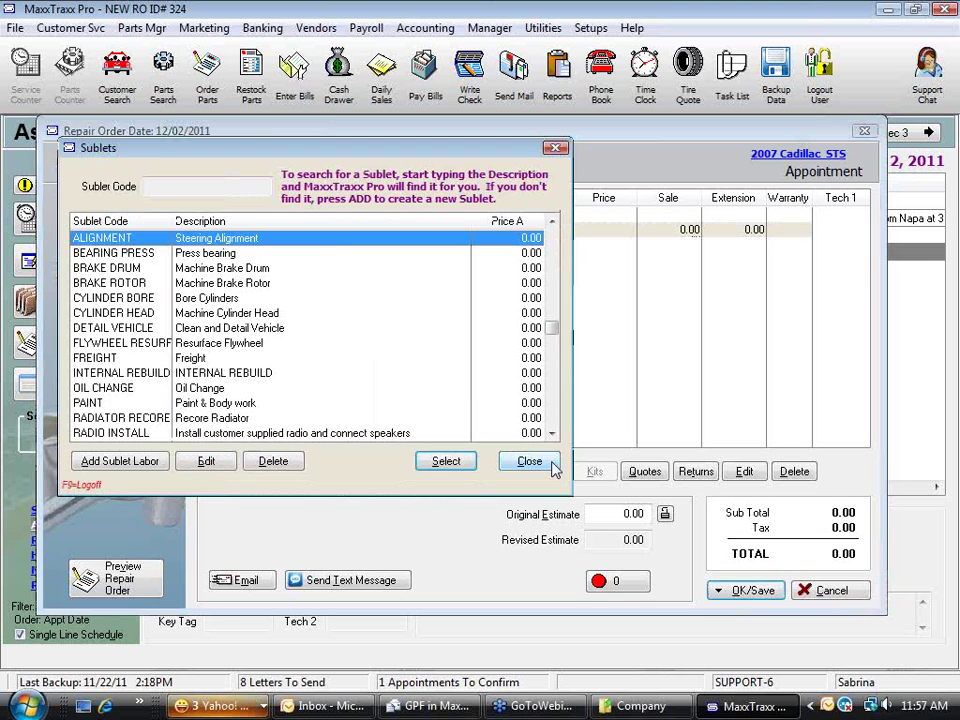
scroll(230, 380, "down", 2)
left_click(240, 388)
double_click(222, 388)
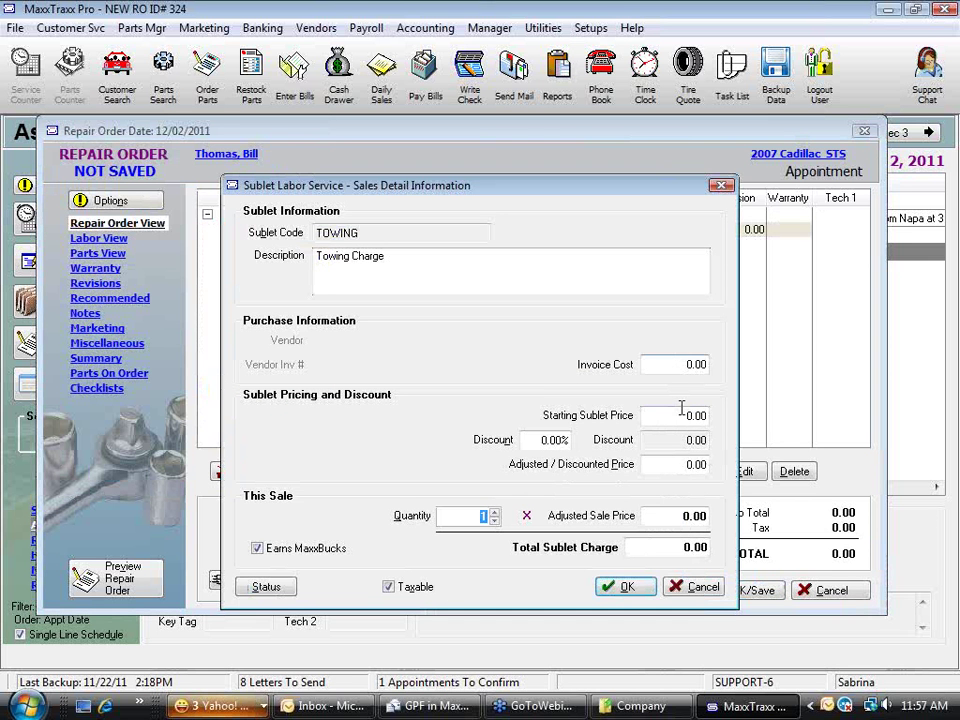
left_click(671, 415)
type("1")
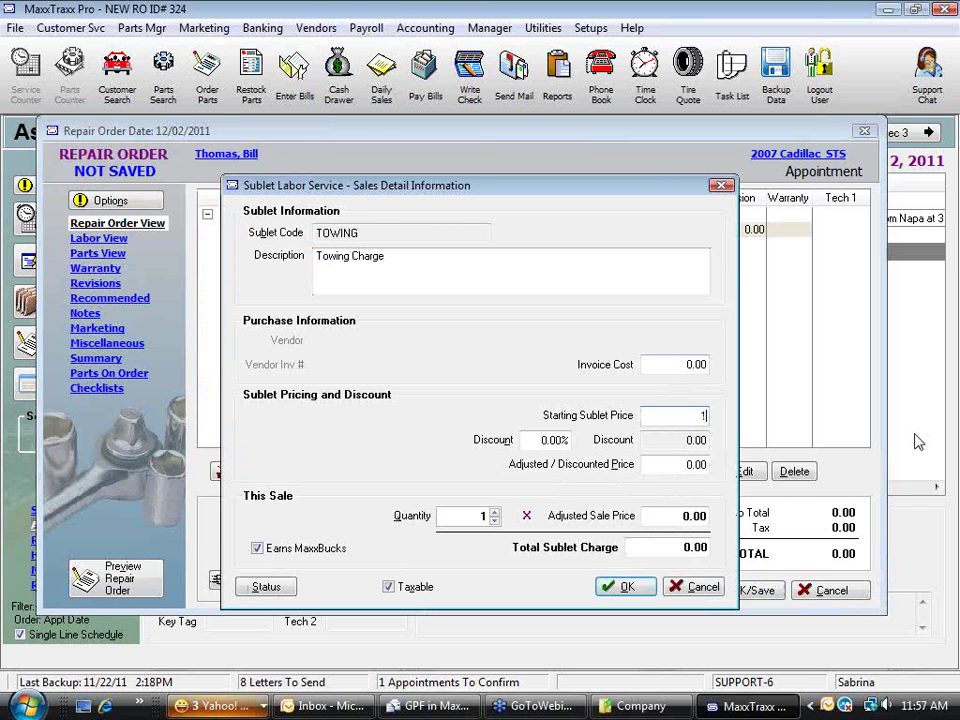
key("Tab")
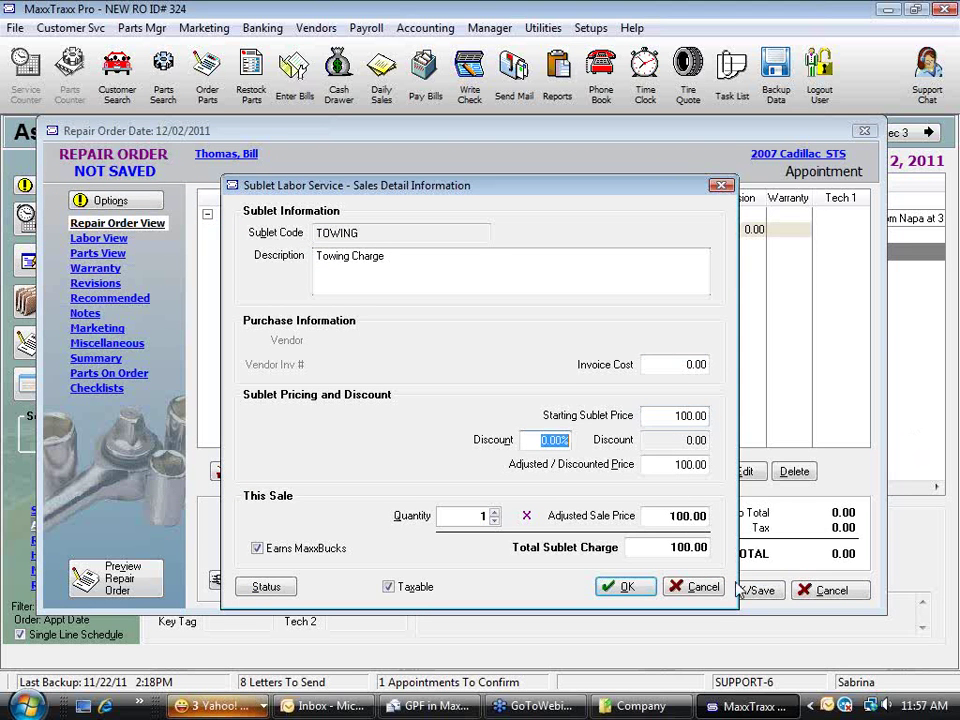
left_click(628, 586)
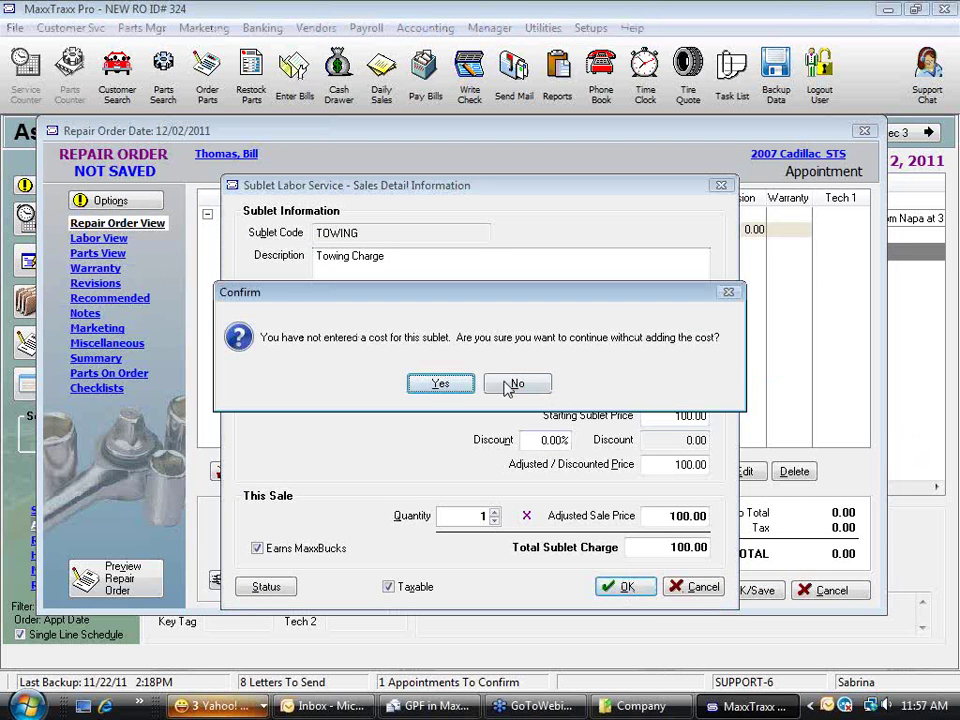
left_click(441, 384)
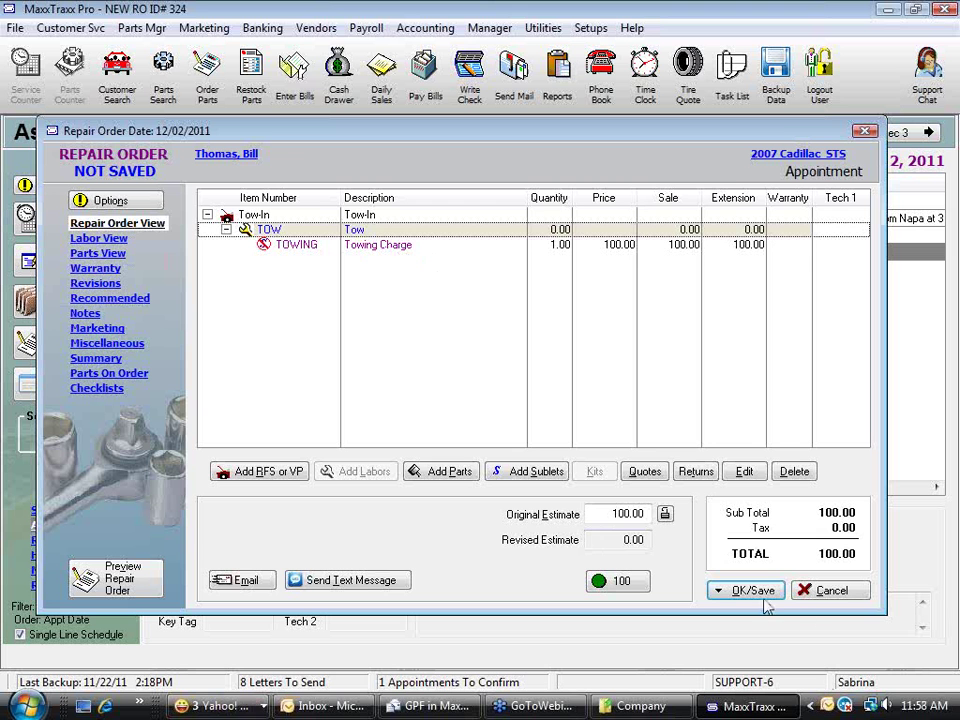
Step: Review the Towing Charge sublet's sales details on the repair order without changing them
left_click(621, 247)
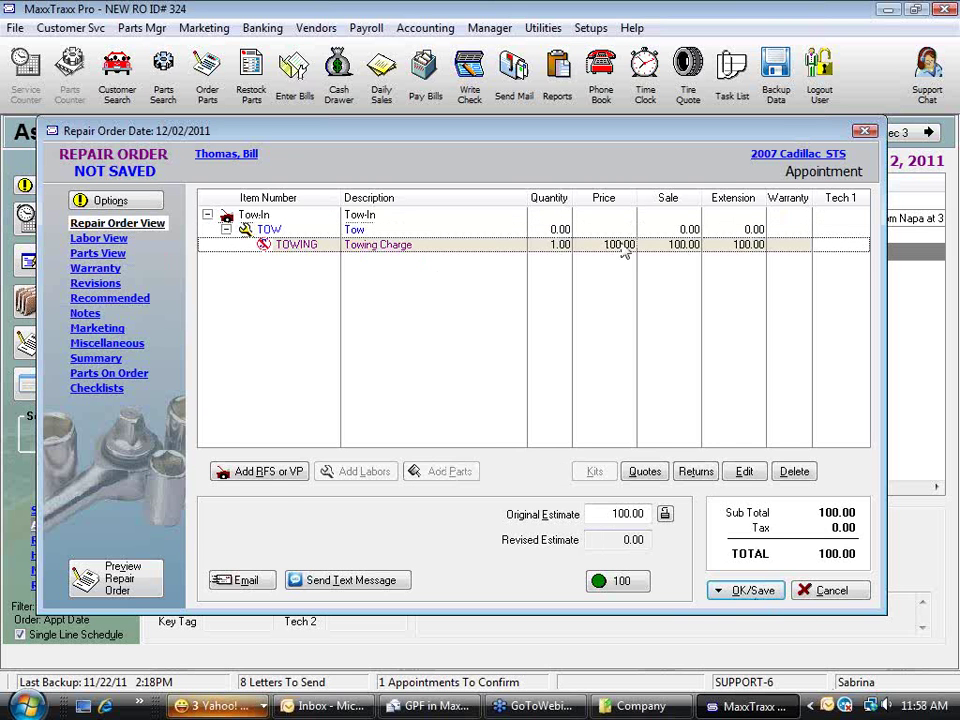
double_click(623, 252)
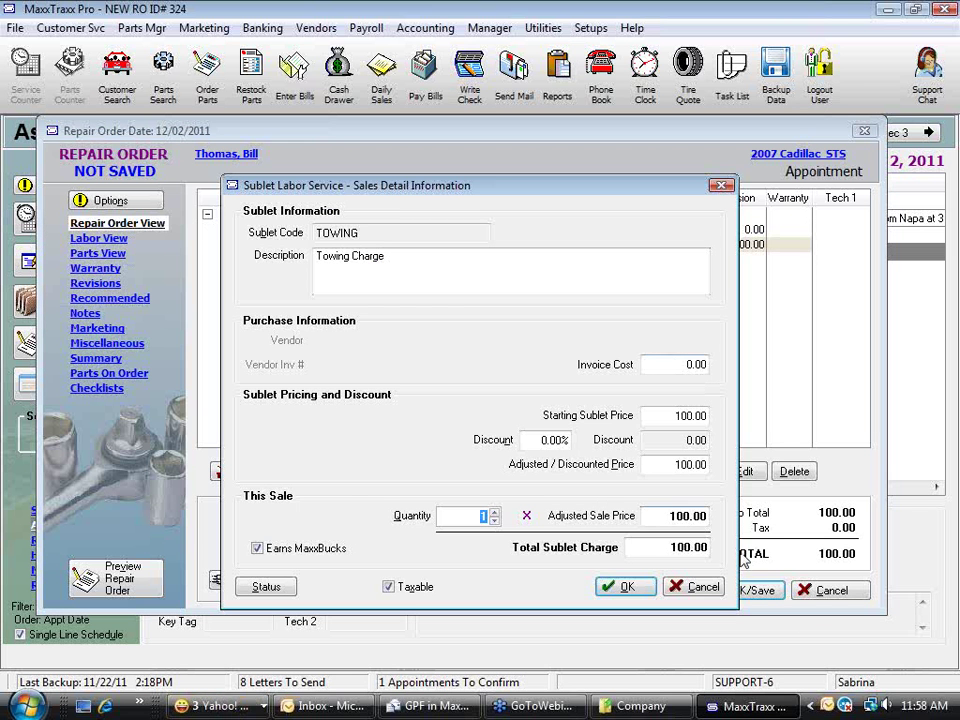
left_click(704, 586)
Step: Save the repair order and order its Towing Charge sublet from Bill's Towing, saving the parts order
left_click(745, 589)
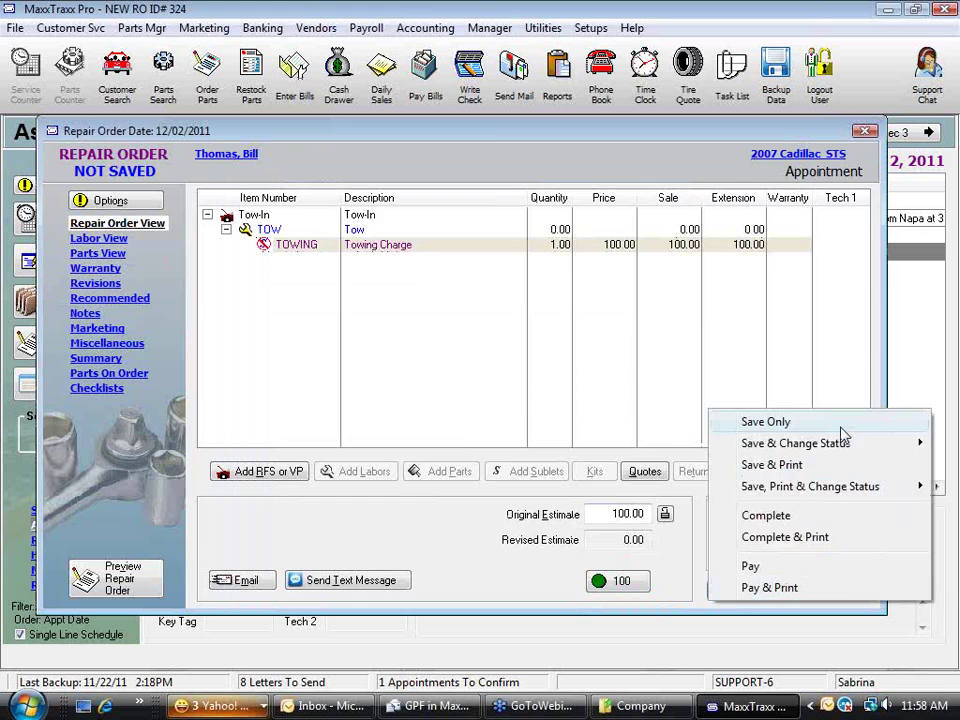
left_click(841, 428)
left_click(158, 334)
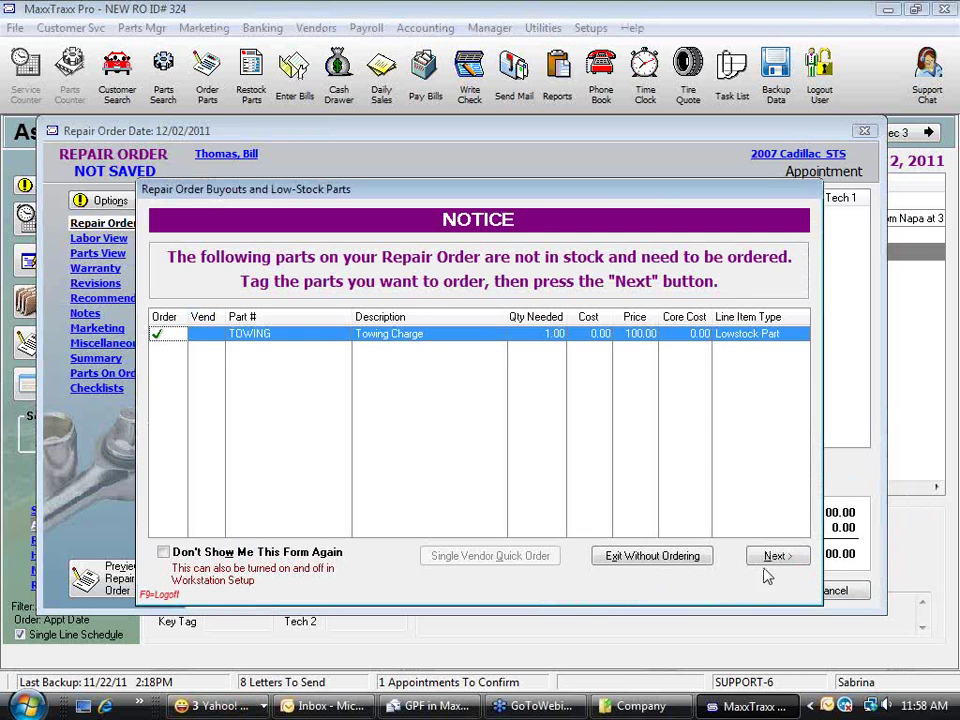
left_click(776, 556)
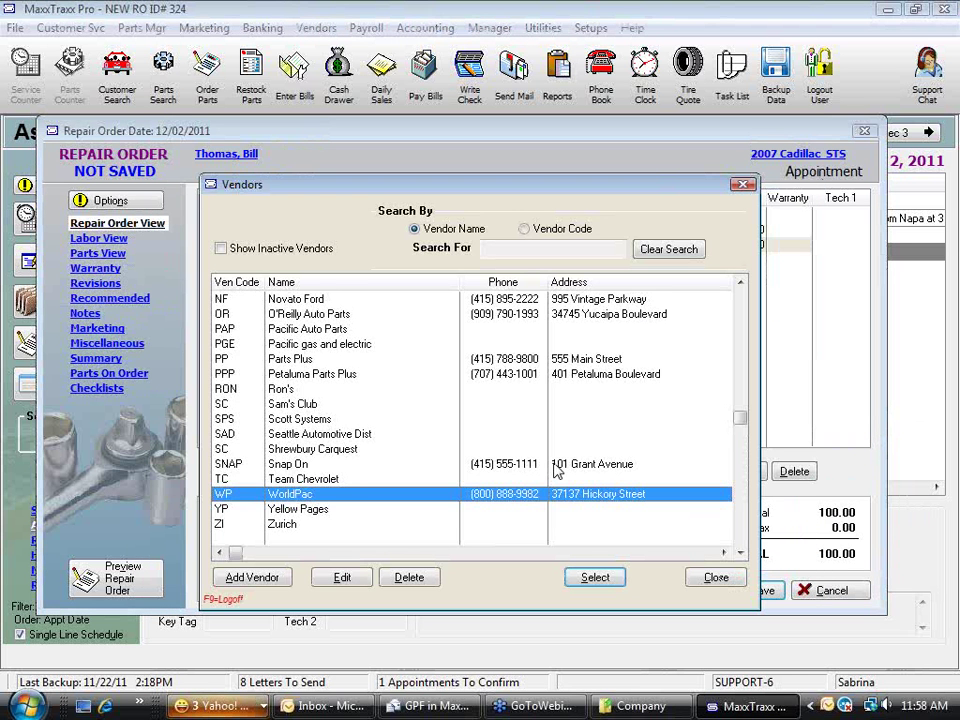
type("b")
left_click(319, 315)
double_click(317, 313)
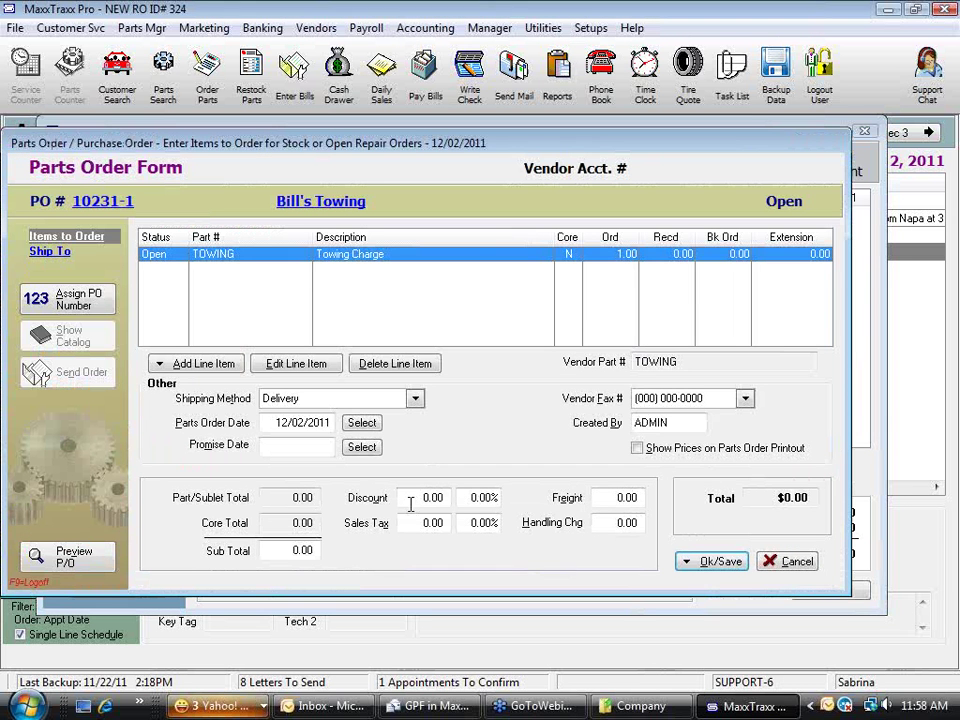
left_click(720, 562)
left_click(726, 585)
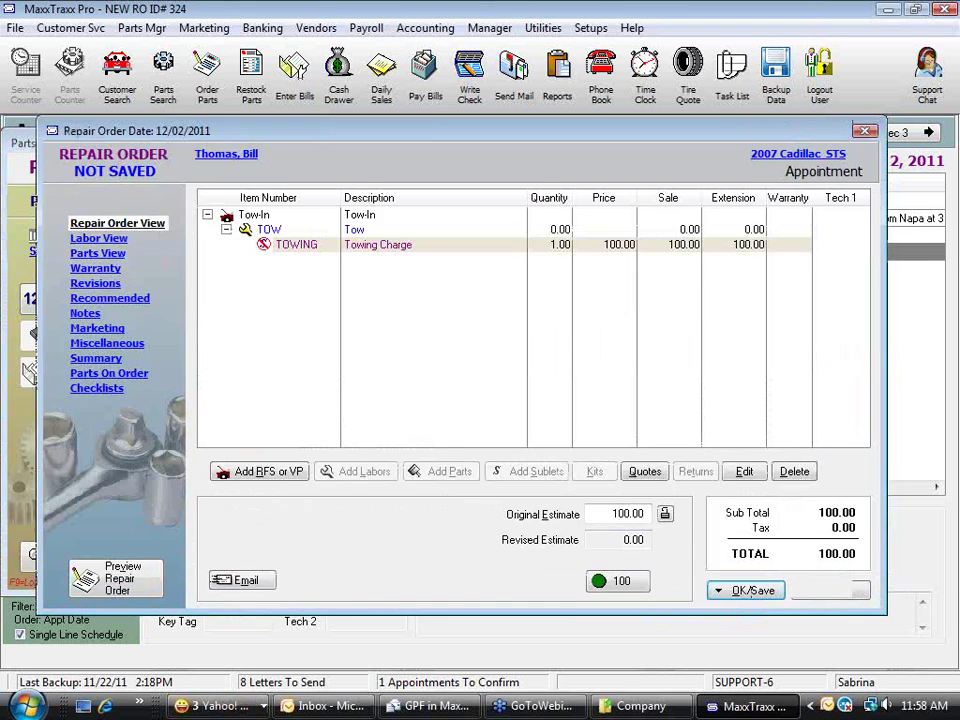
left_click(752, 587)
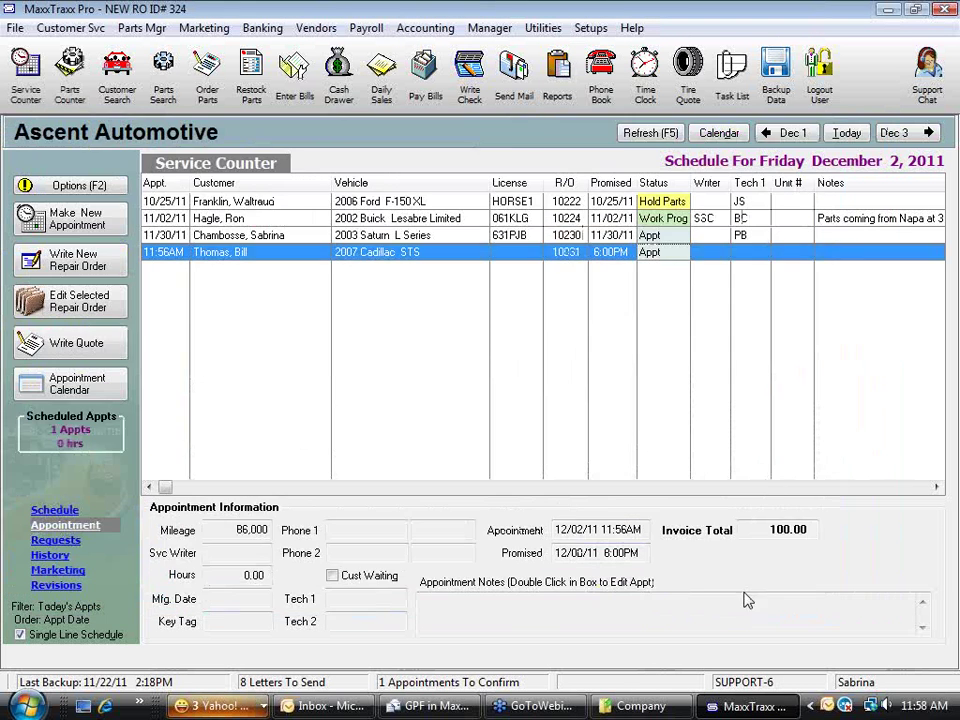
Step: Convert the Bill's Towing parts order into a received vendor invoice and set the Towing Charge's cost per item to 80
left_click(207, 95)
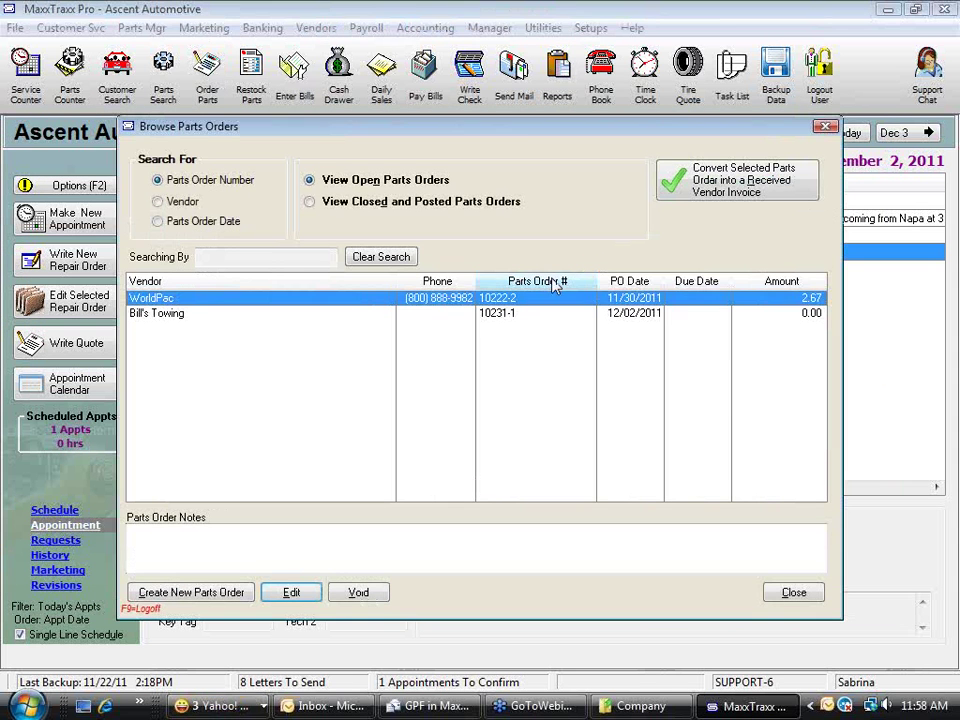
left_click(515, 314)
left_click(724, 182)
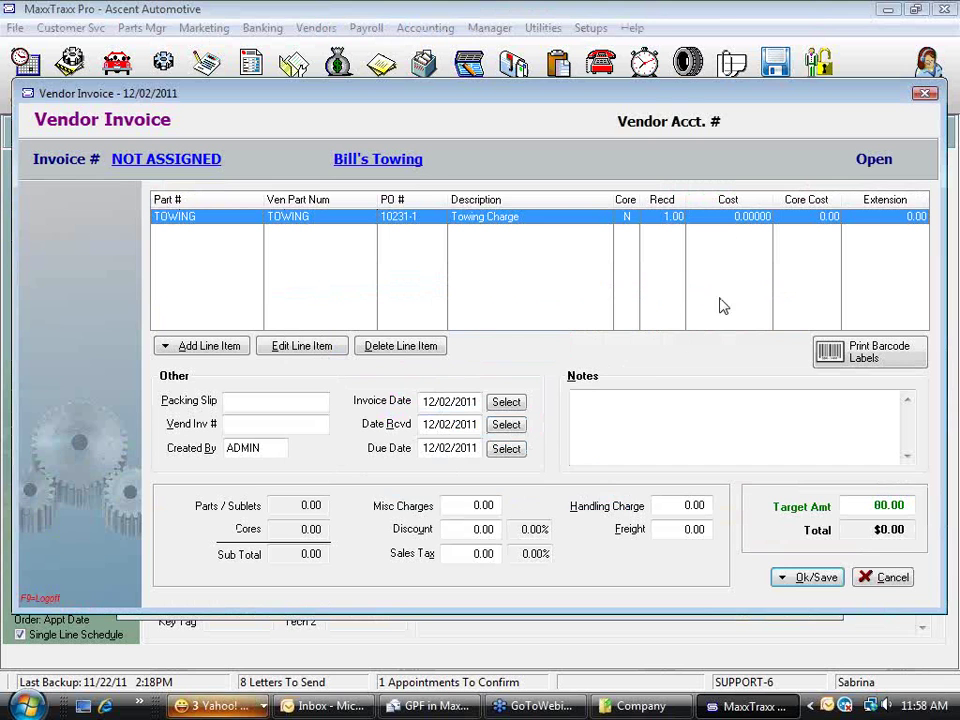
double_click(735, 218)
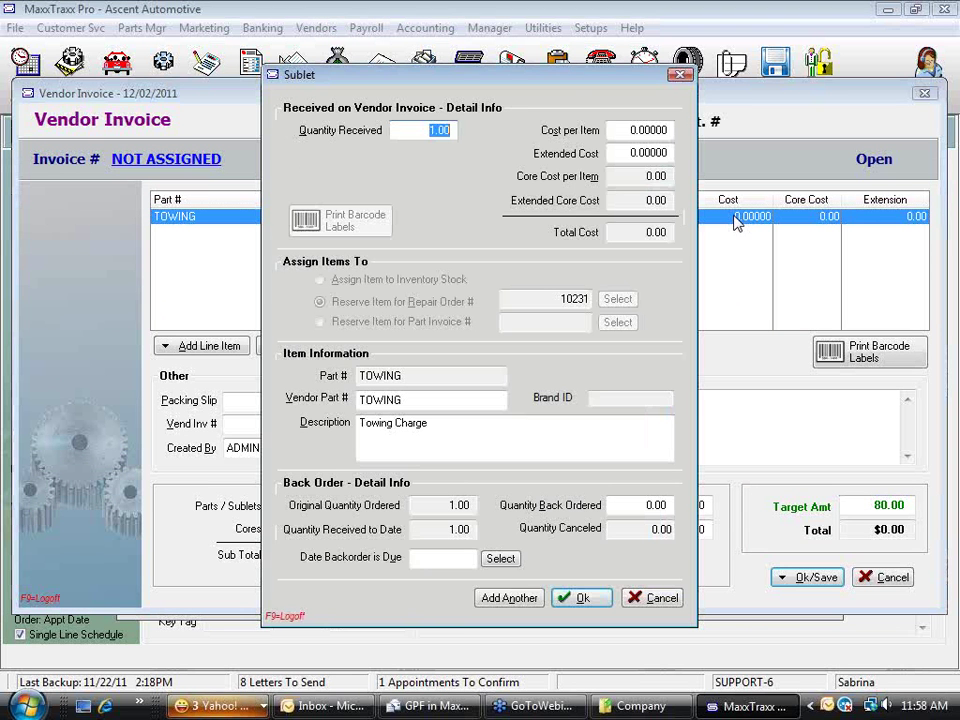
left_click(640, 130)
type("80")
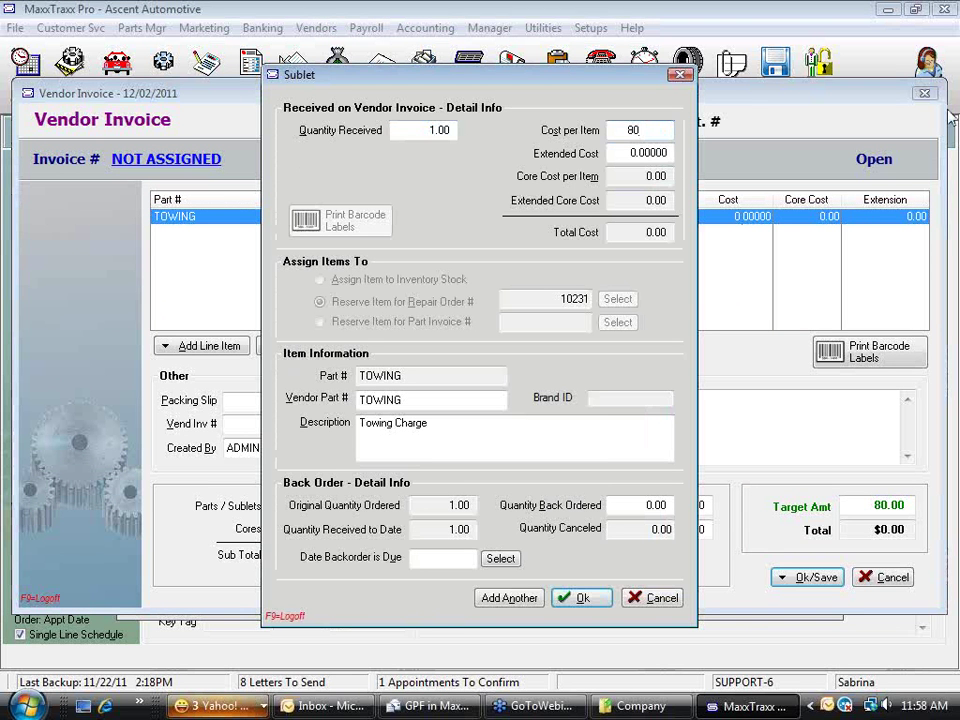
key("Tab")
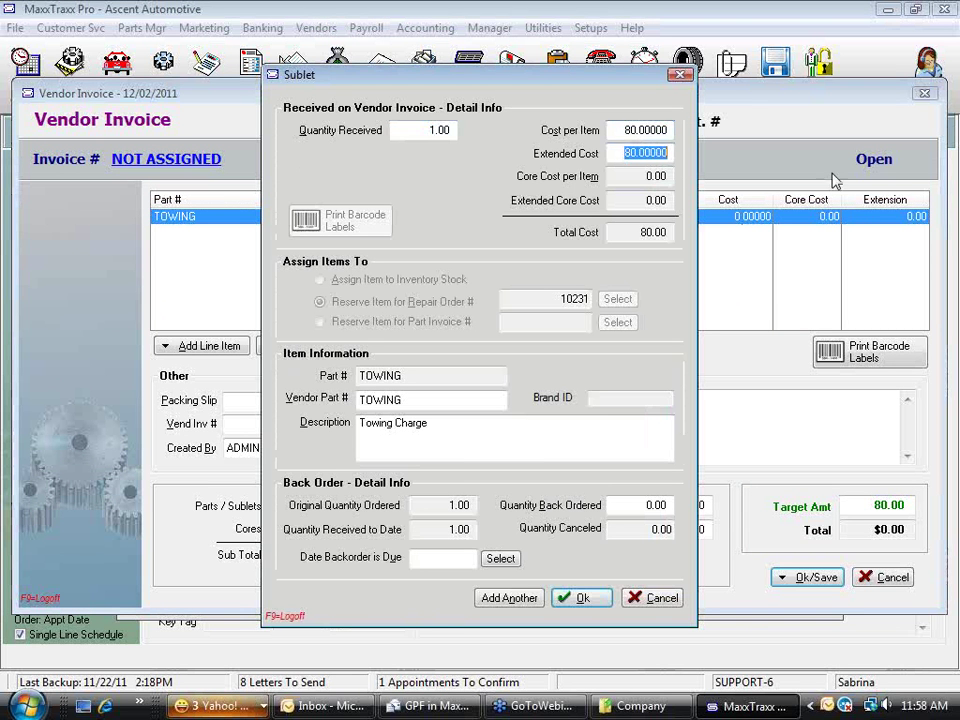
left_click(579, 598)
Step: Post the Bill's Towing vendor invoice with inventory update under its vendor invoice number, and close the parts orders list
left_click(800, 577)
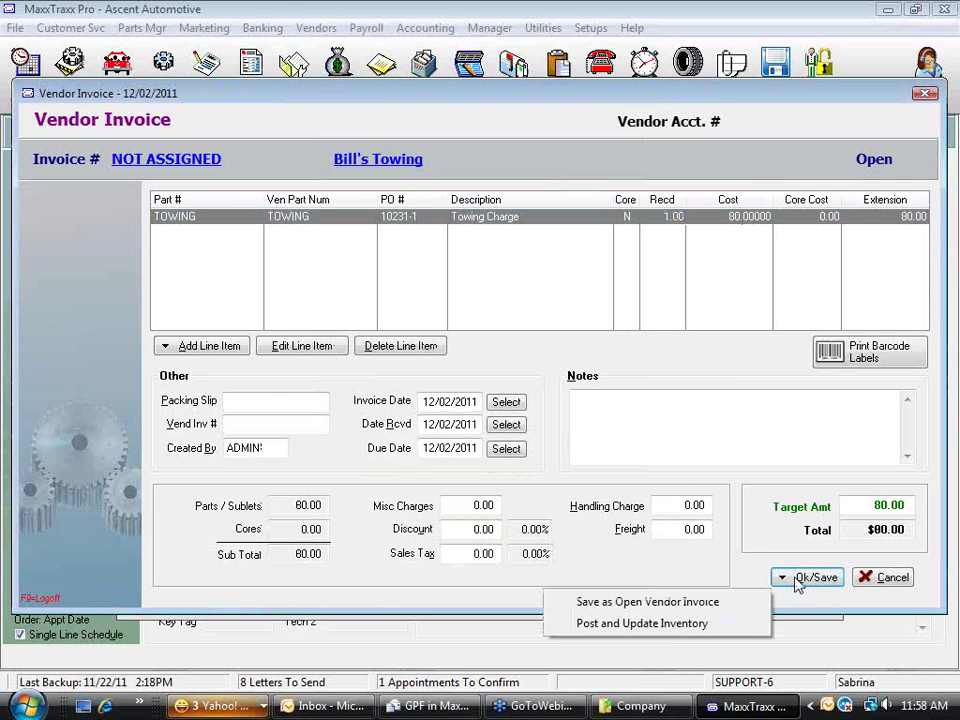
left_click(714, 624)
type("6' 681")
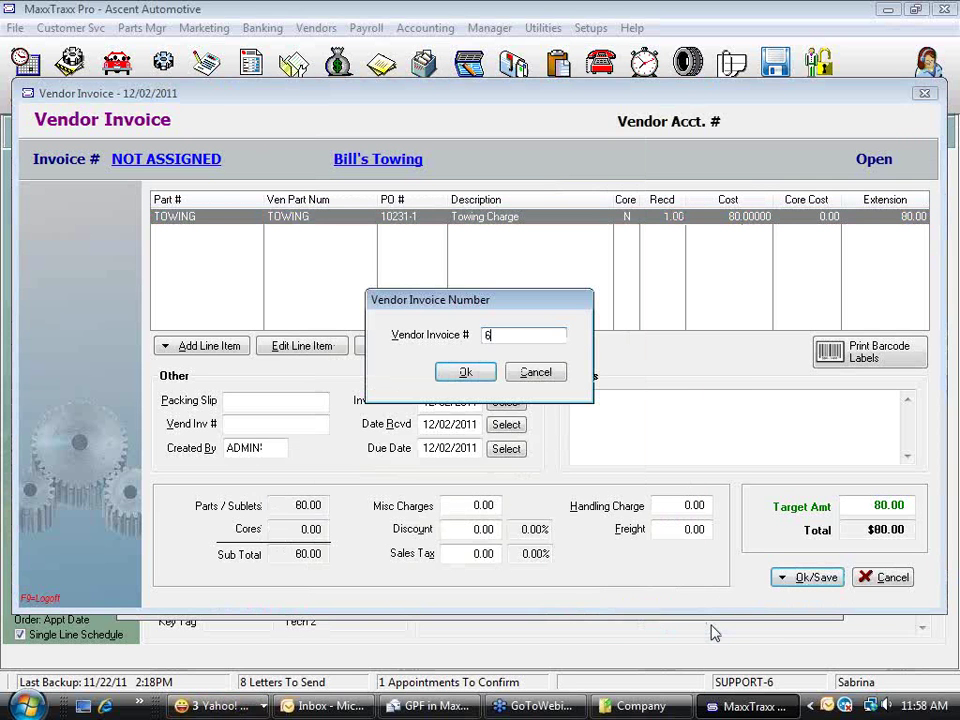
left_click(478, 374)
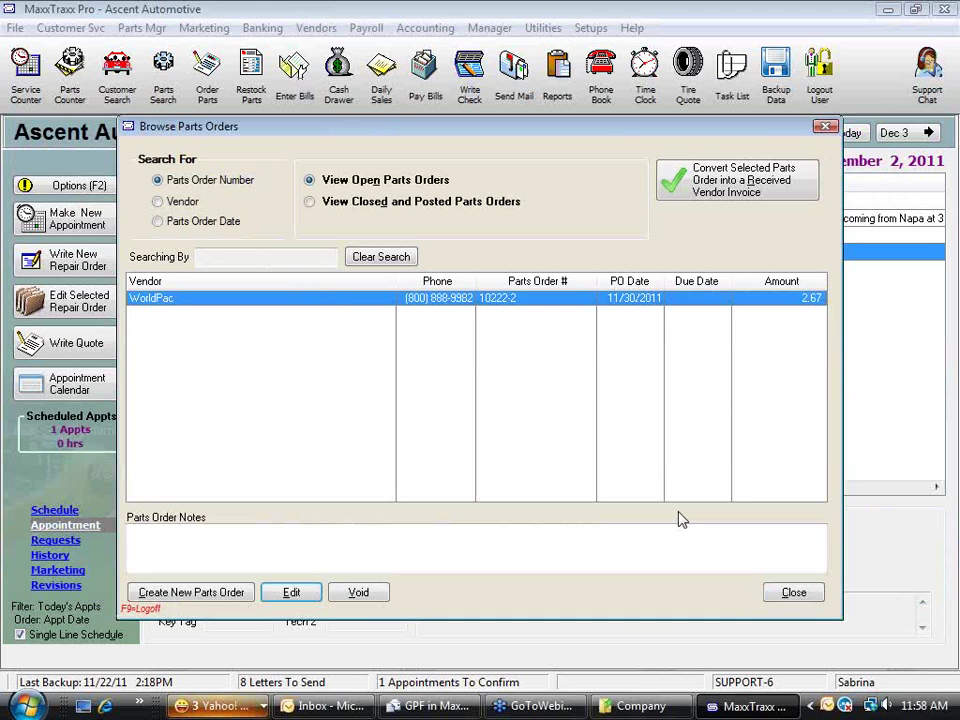
left_click(793, 592)
Step: Review the Towing Charge sublet's purchase details on the 2007 Cadillac STS repair order and save the order without changing its status
double_click(405, 262)
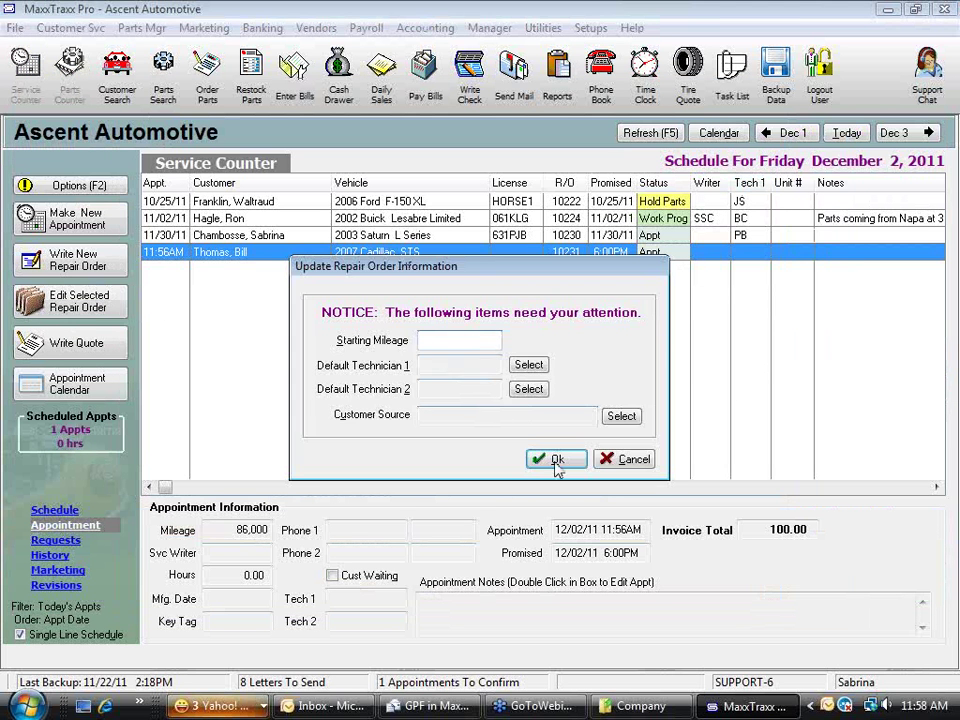
left_click(553, 459)
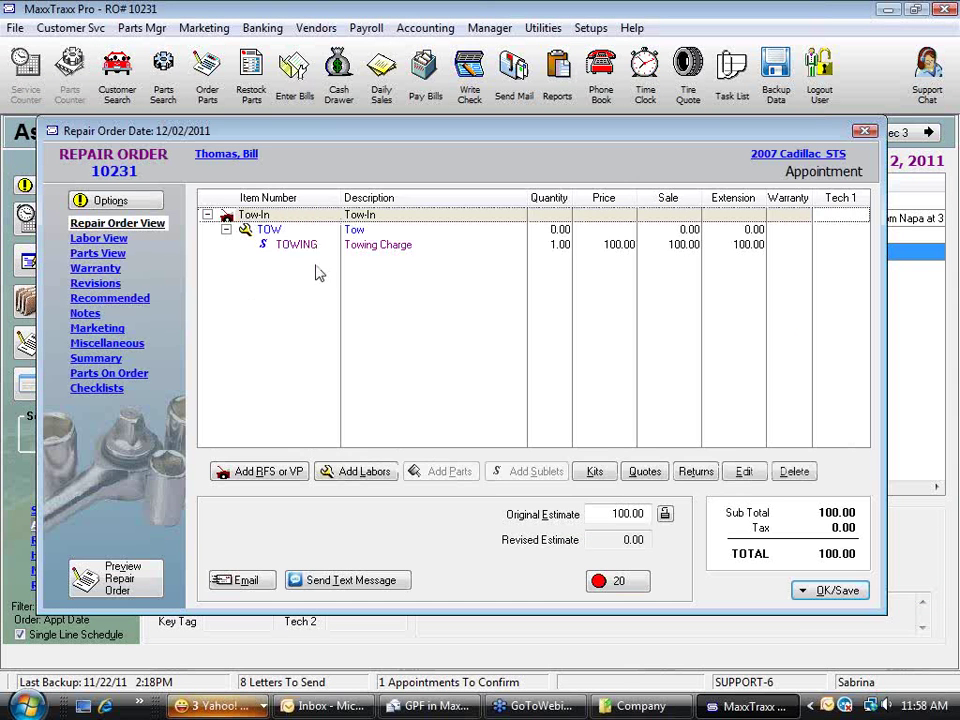
double_click(377, 248)
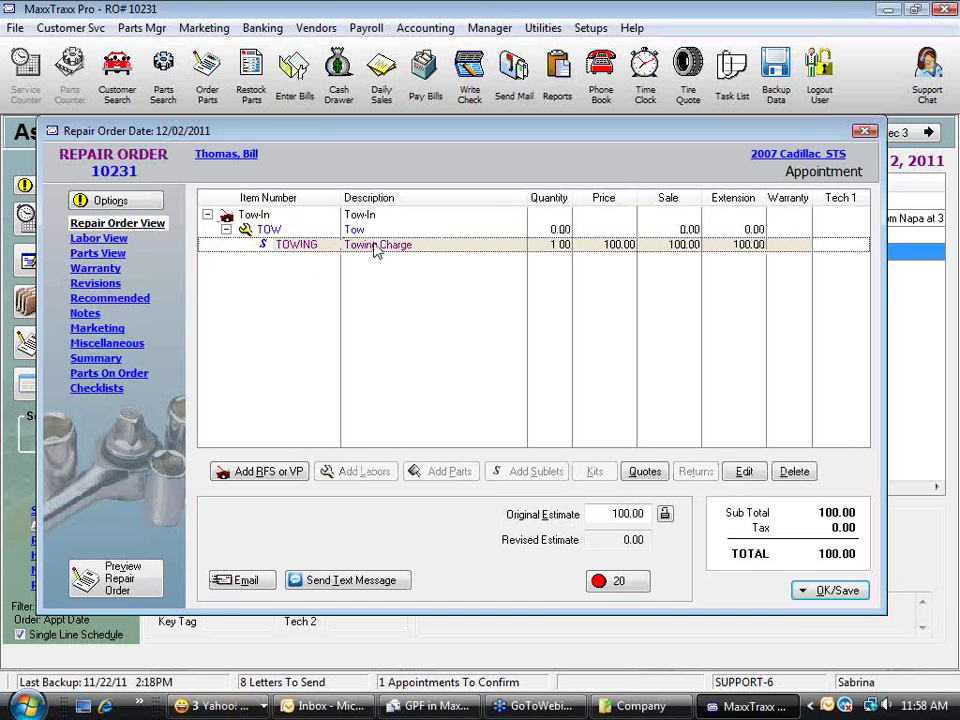
left_click(644, 364)
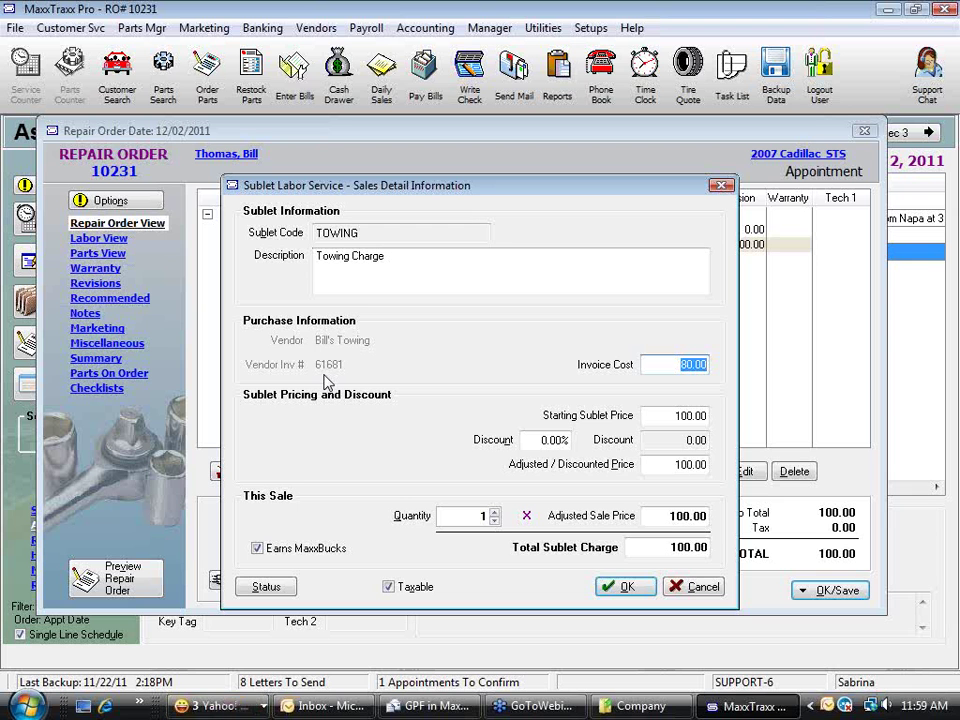
left_click(700, 587)
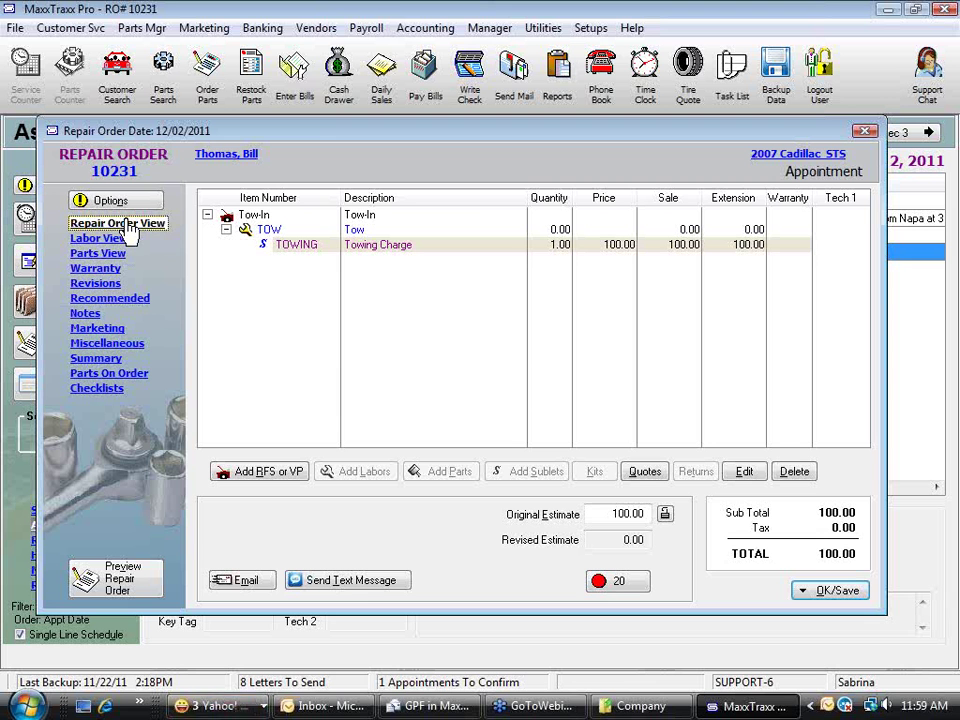
left_click(840, 594)
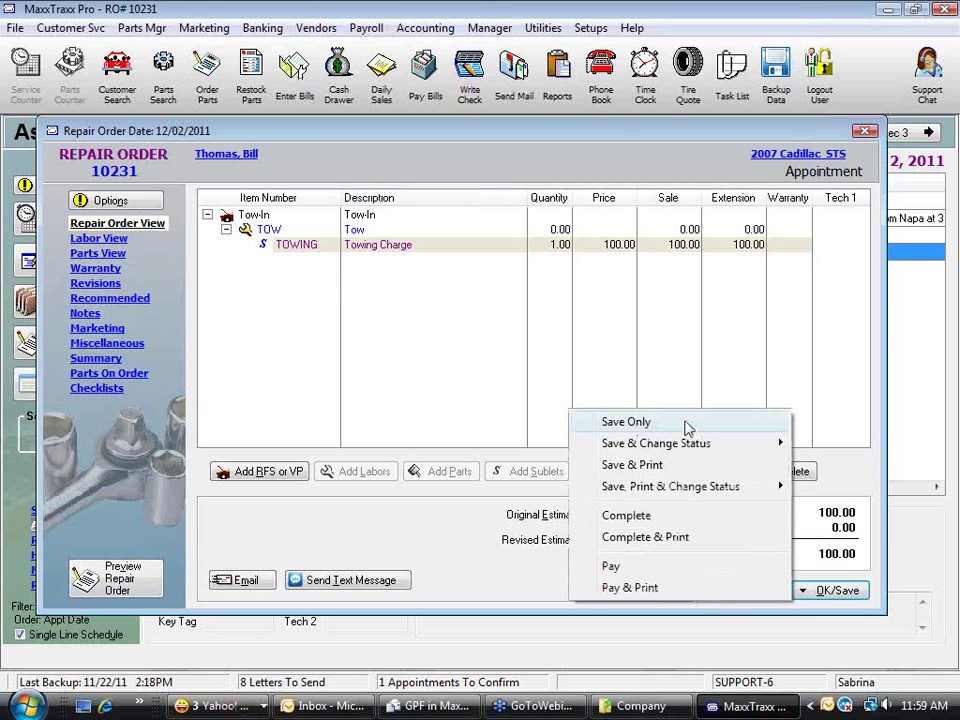
left_click(687, 423)
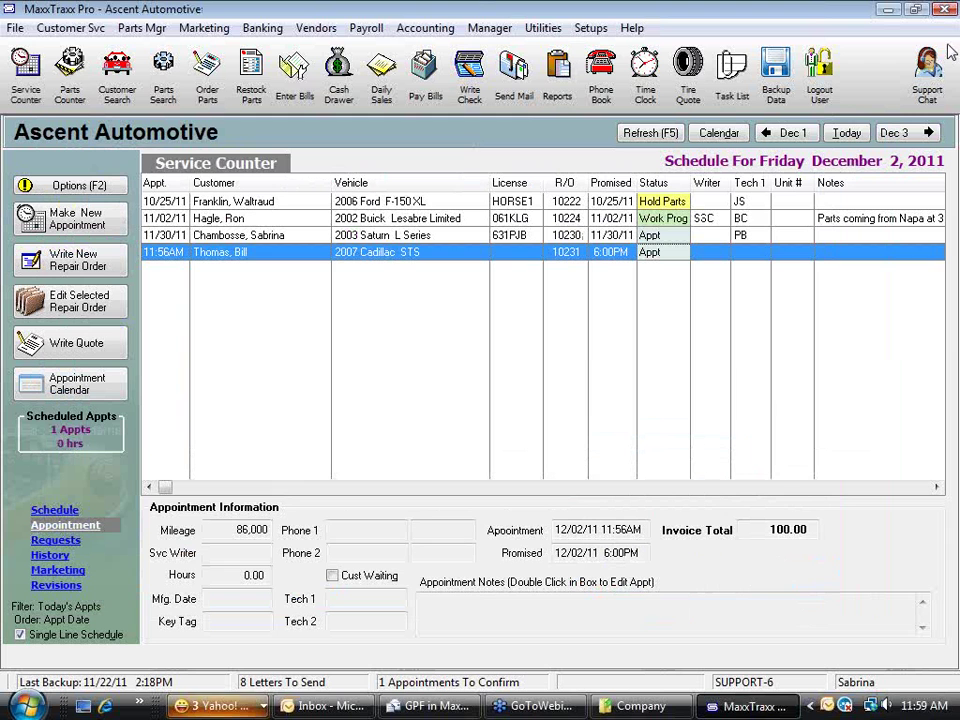
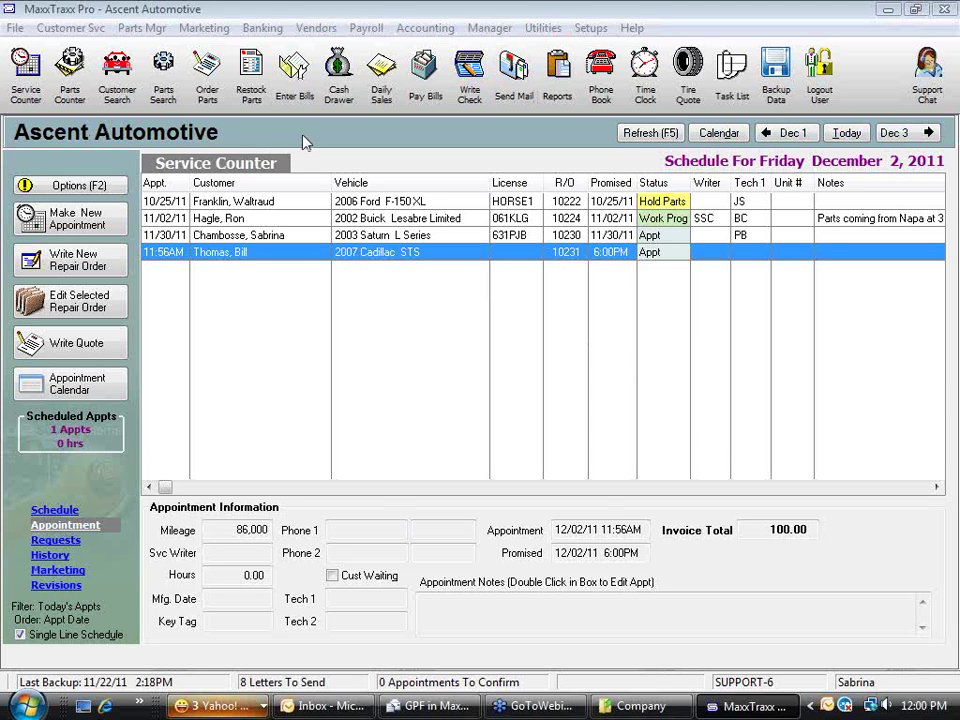
Step: Switch the program to Sample Company Data, agreeing to exit and restart, and dismiss the backup alert
left_click(557, 470)
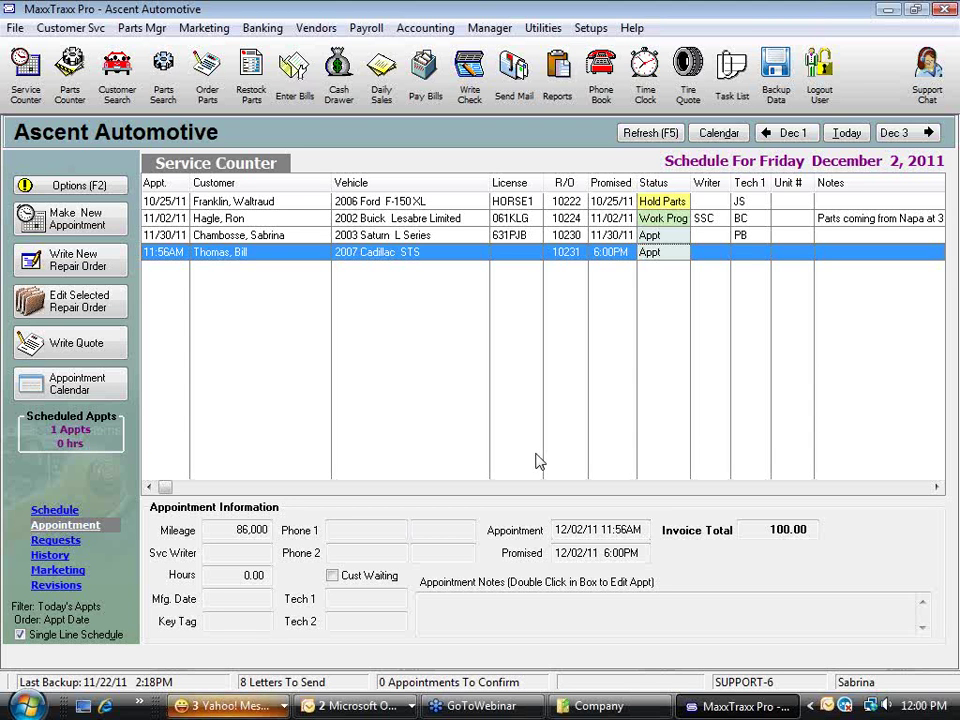
left_click(541, 28)
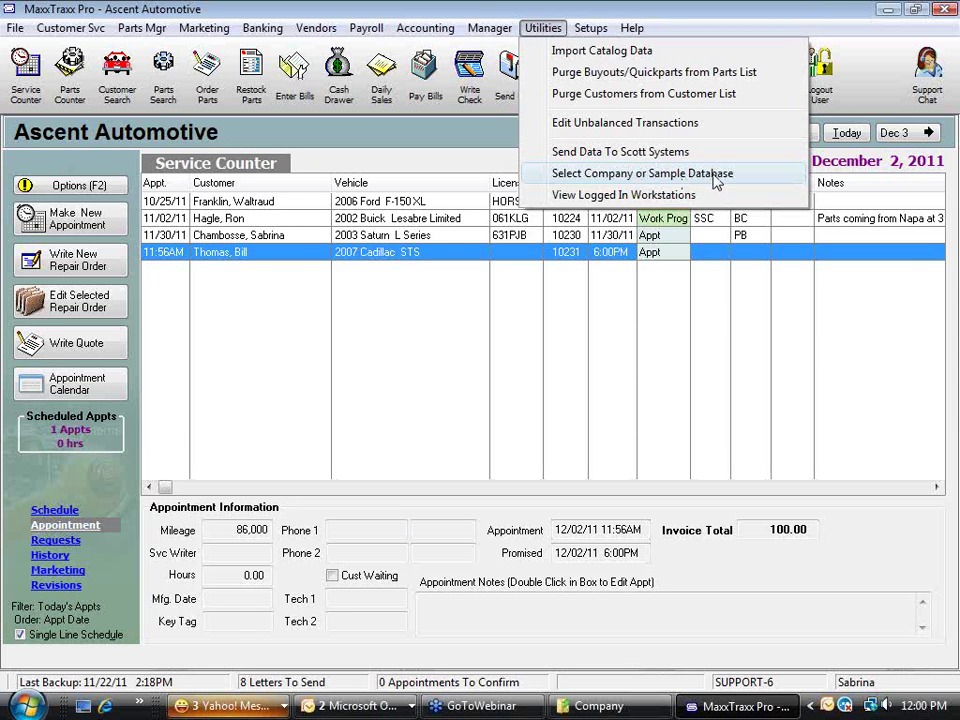
left_click(638, 183)
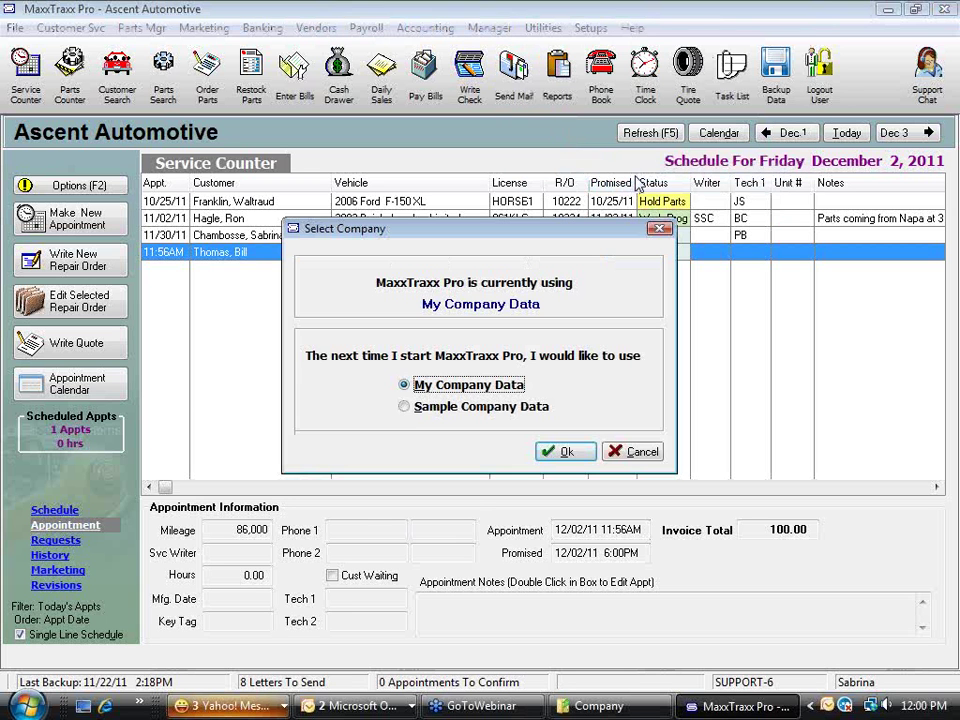
left_click(408, 411)
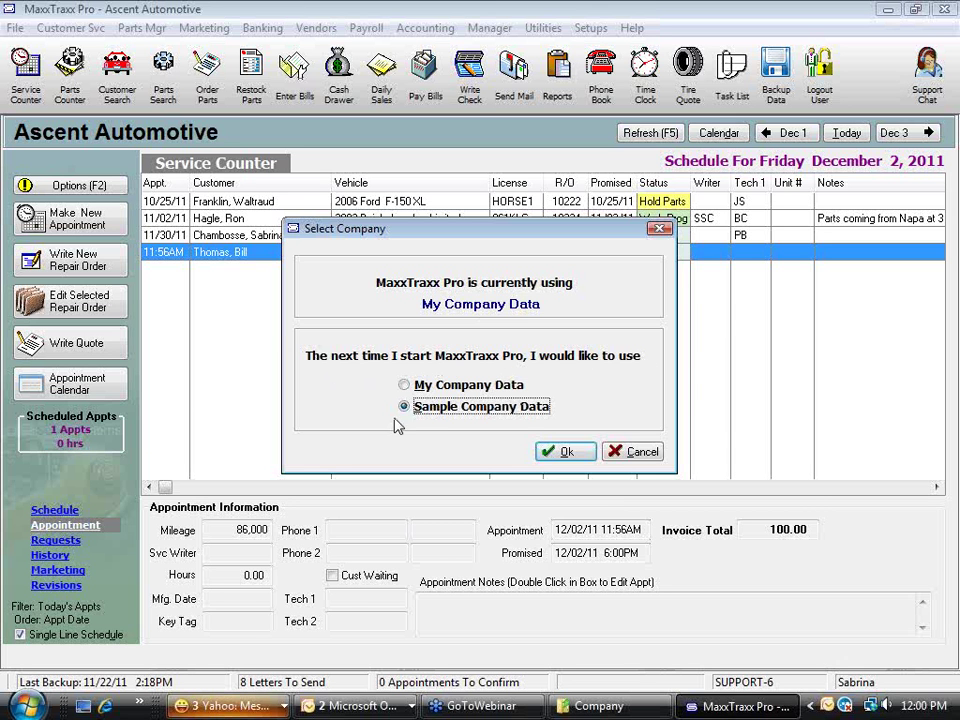
left_click(566, 452)
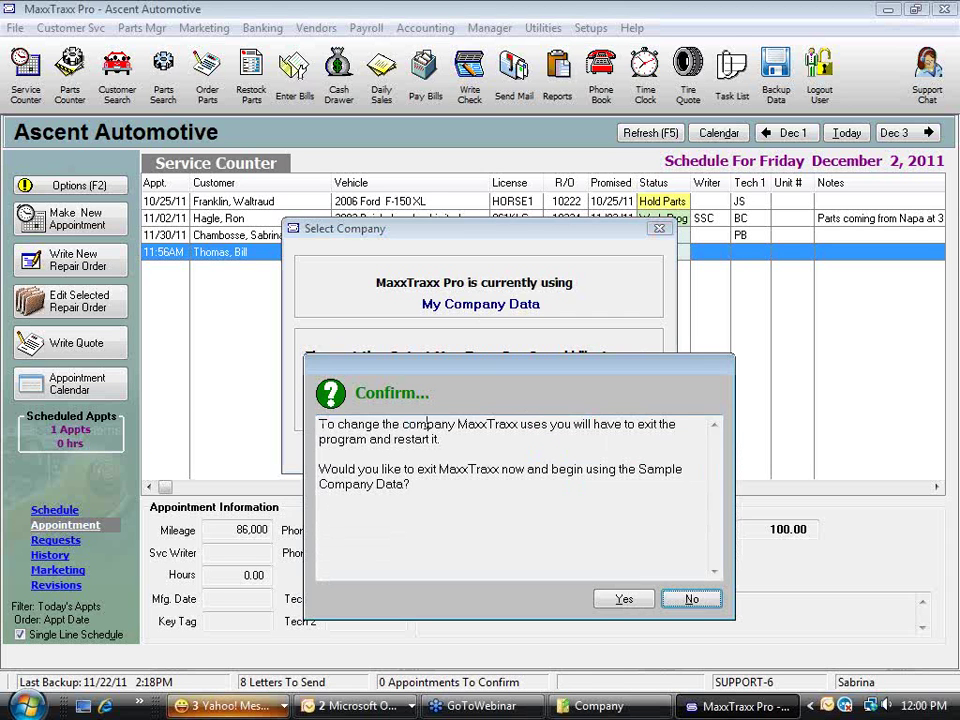
left_click_drag(402, 424, 478, 424)
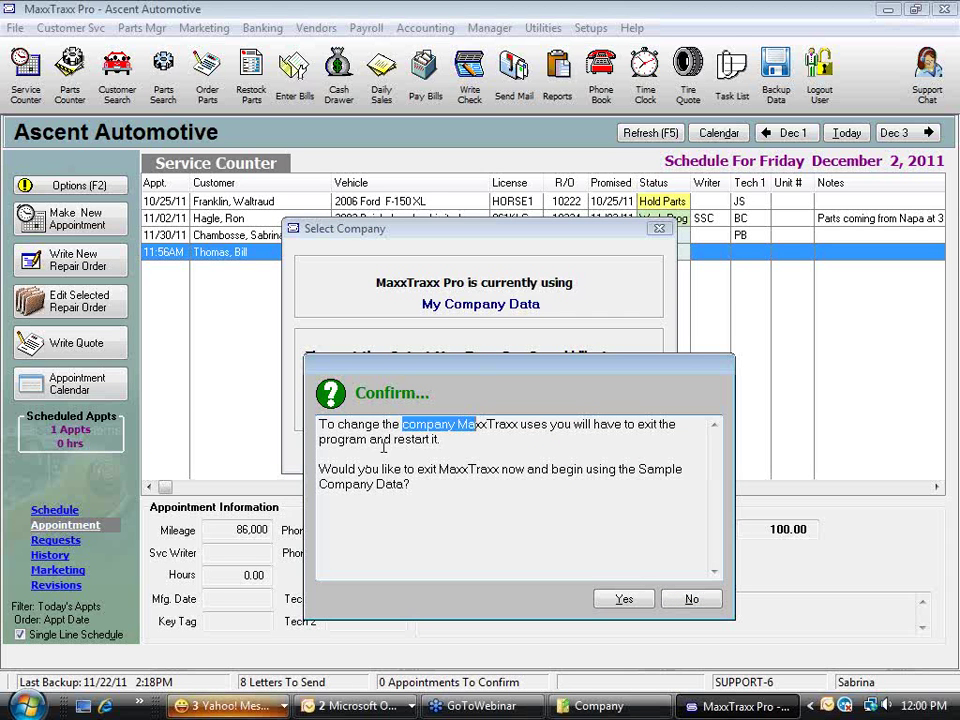
left_click_drag(393, 439, 440, 439)
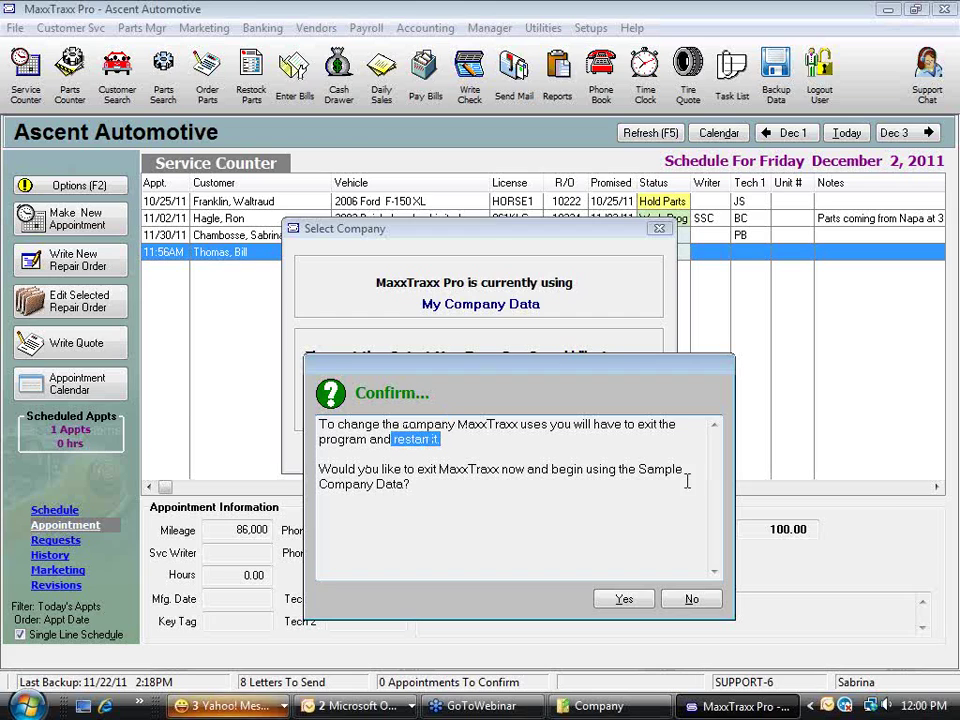
left_click(626, 600)
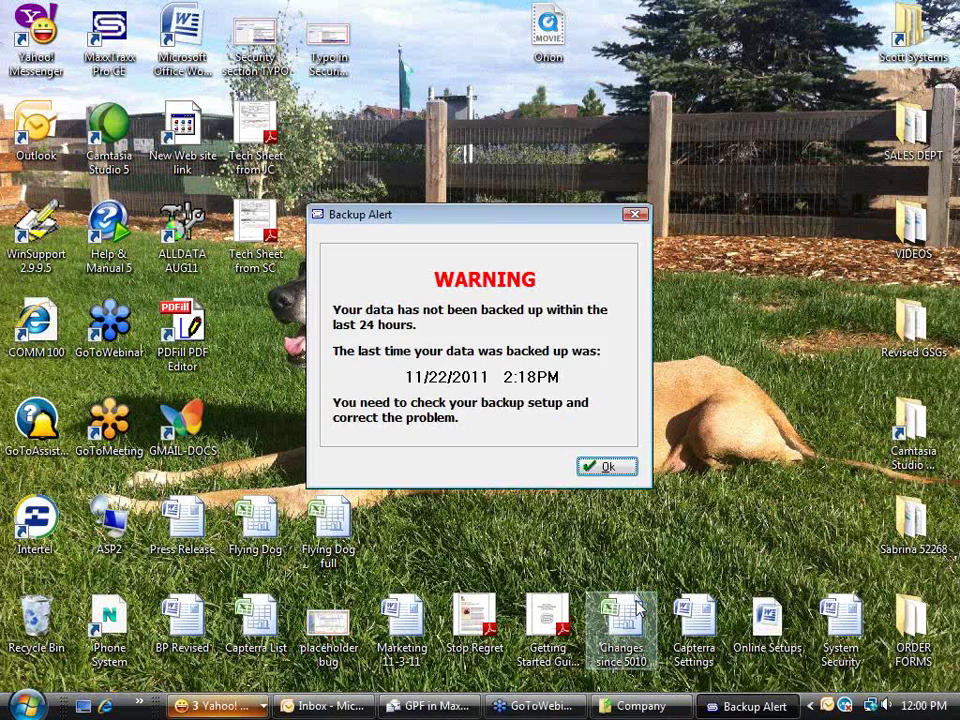
left_click(610, 468)
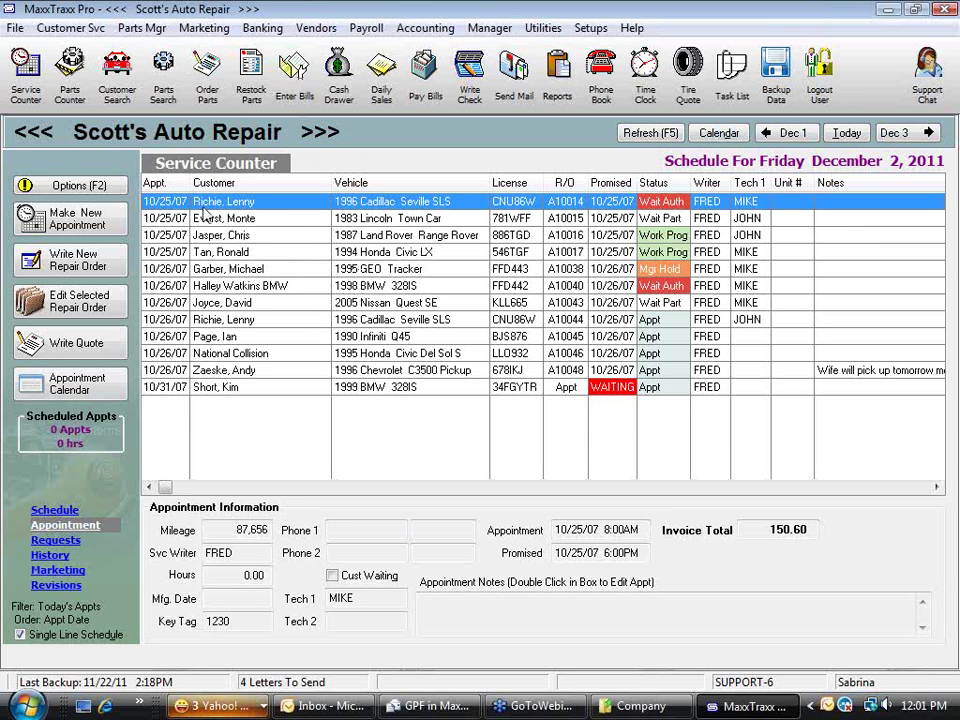
Step: Look through the sample appointments and open the 1990 Infiniti Q45 repair order, skipping the missing information fields
left_click(182, 390)
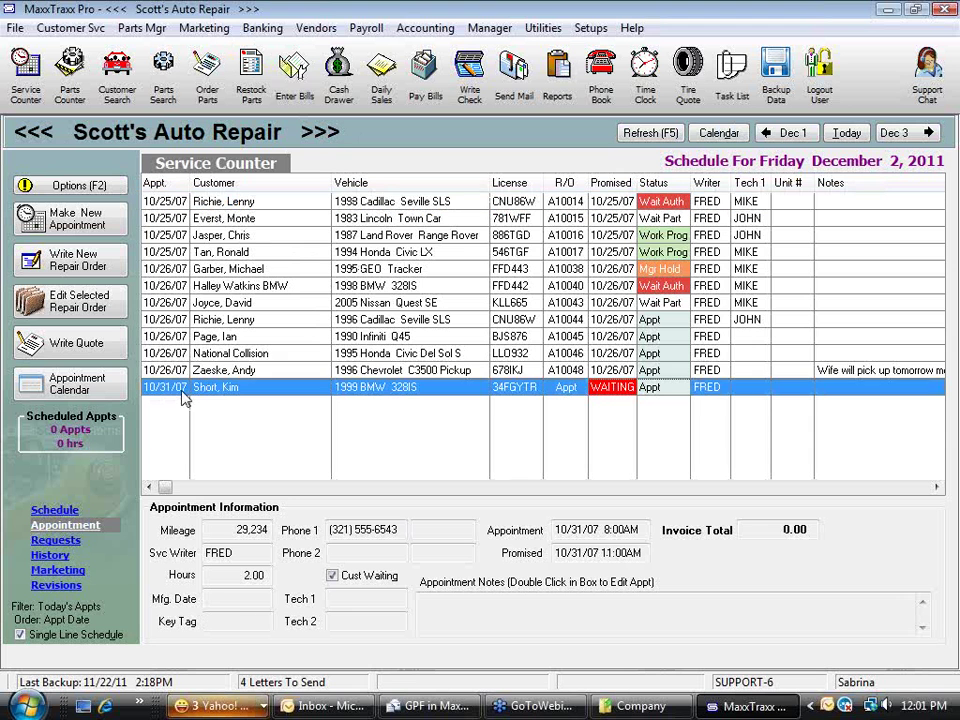
left_click(226, 372)
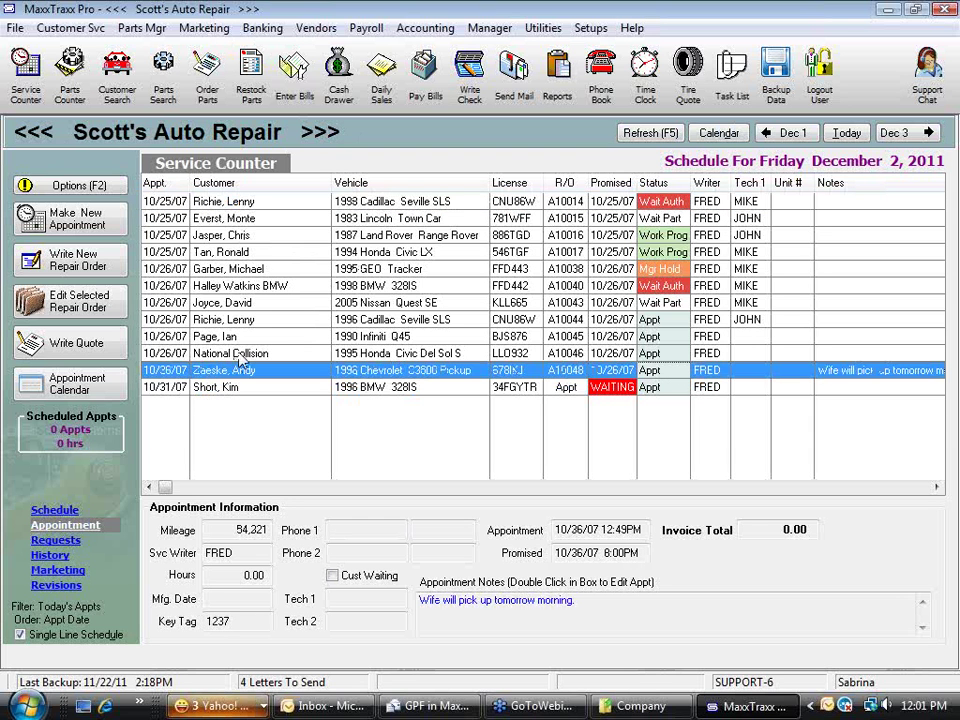
left_click(379, 340)
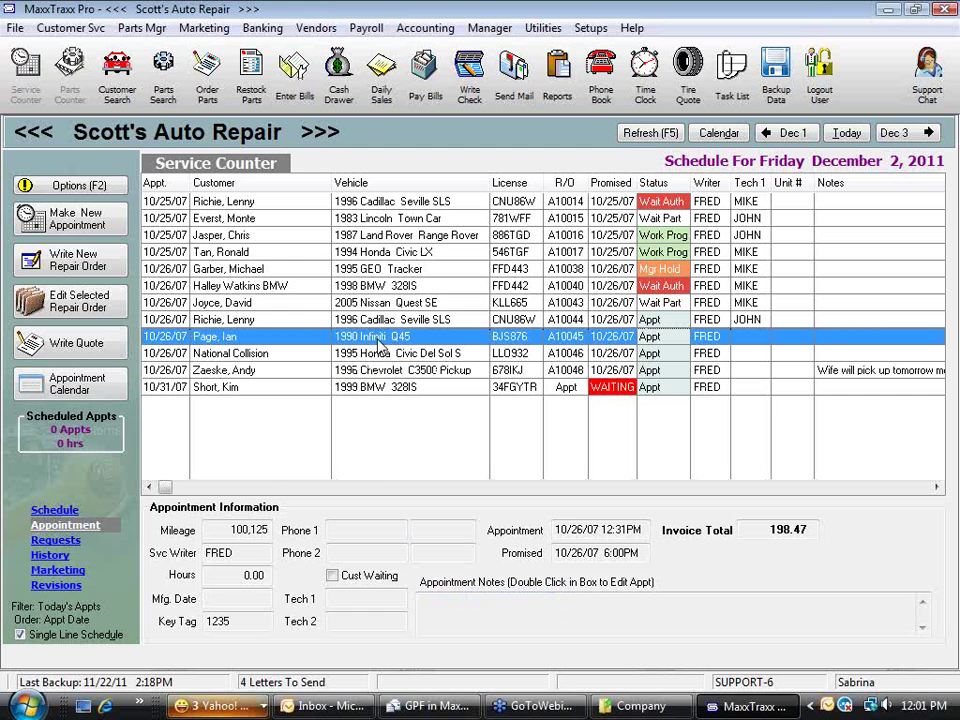
double_click(379, 340)
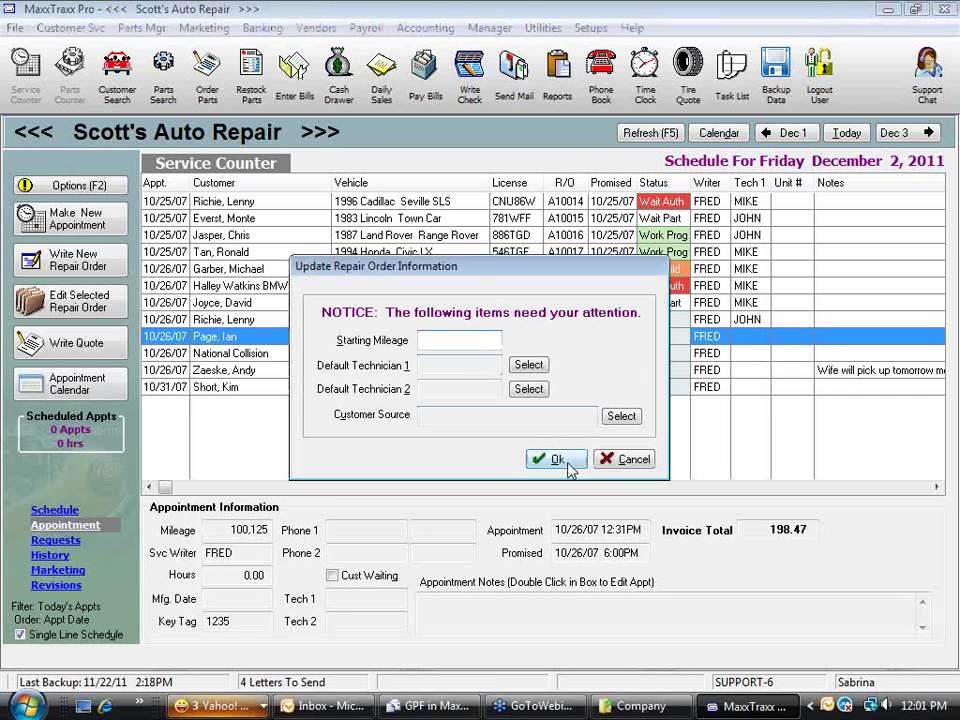
left_click(556, 461)
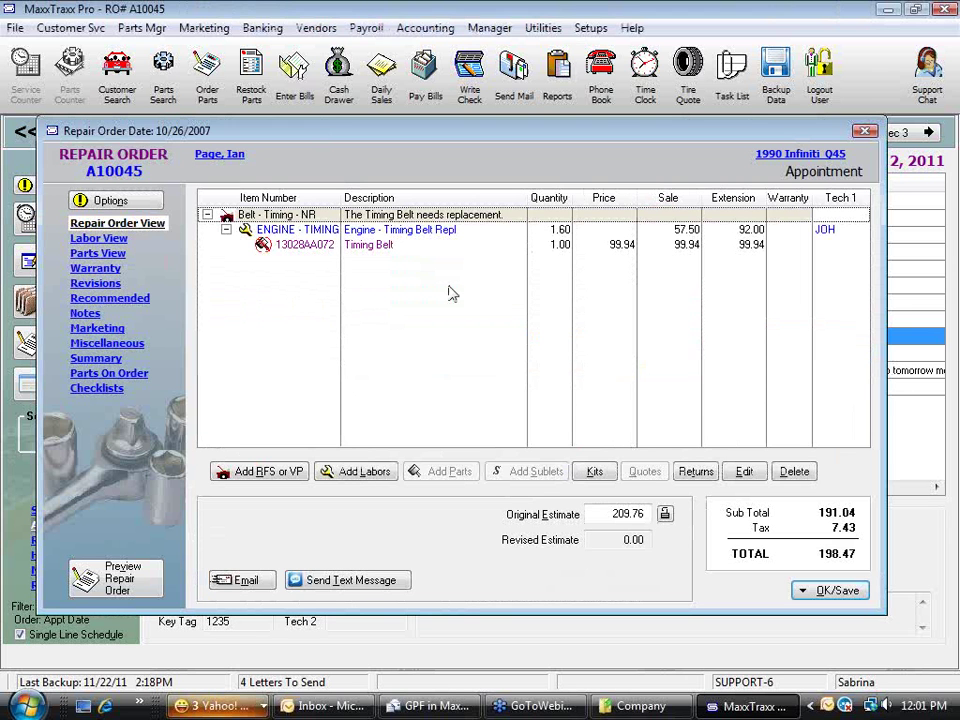
Step: Add the Brake Inspection labor service from the labor list to the 1990 Infiniti Q45 repair order and save it without changing its status
left_click(392, 476)
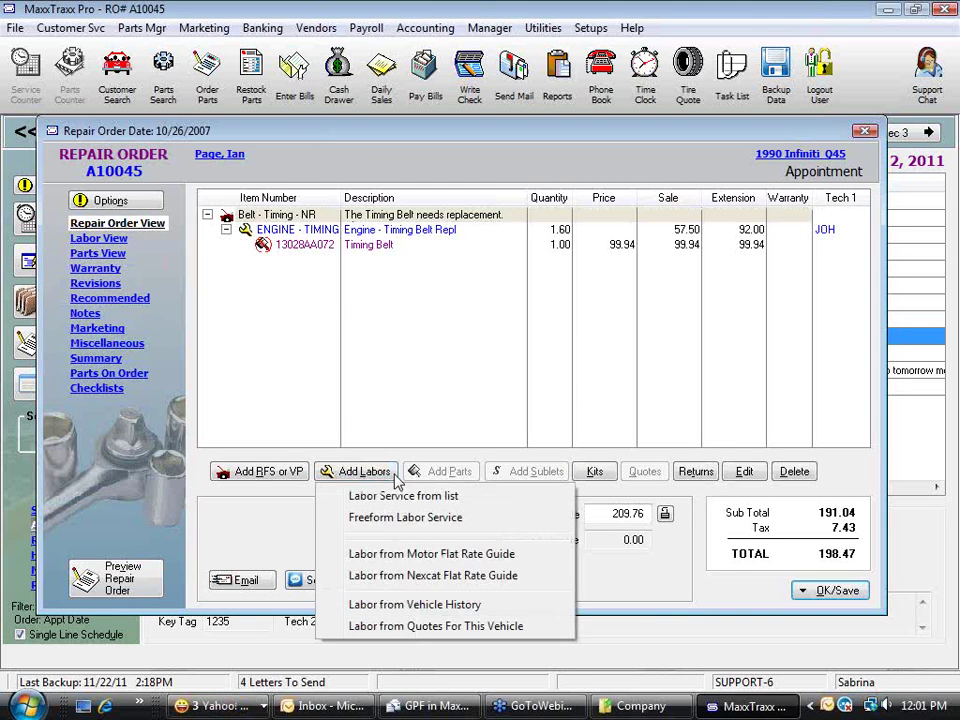
left_click(446, 497)
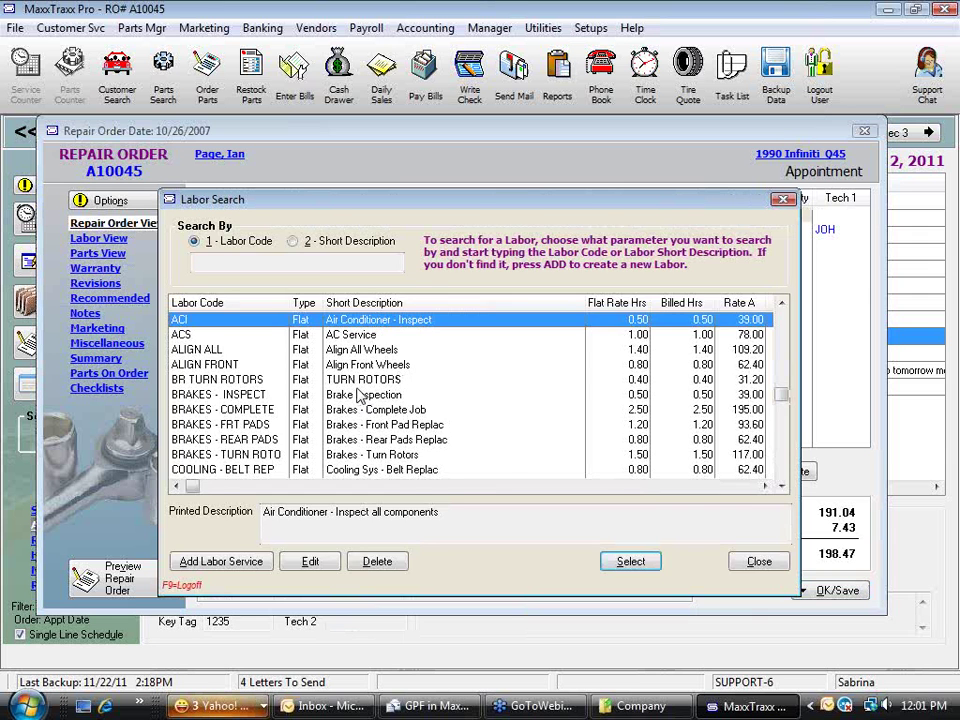
left_click(360, 395)
left_click(631, 561)
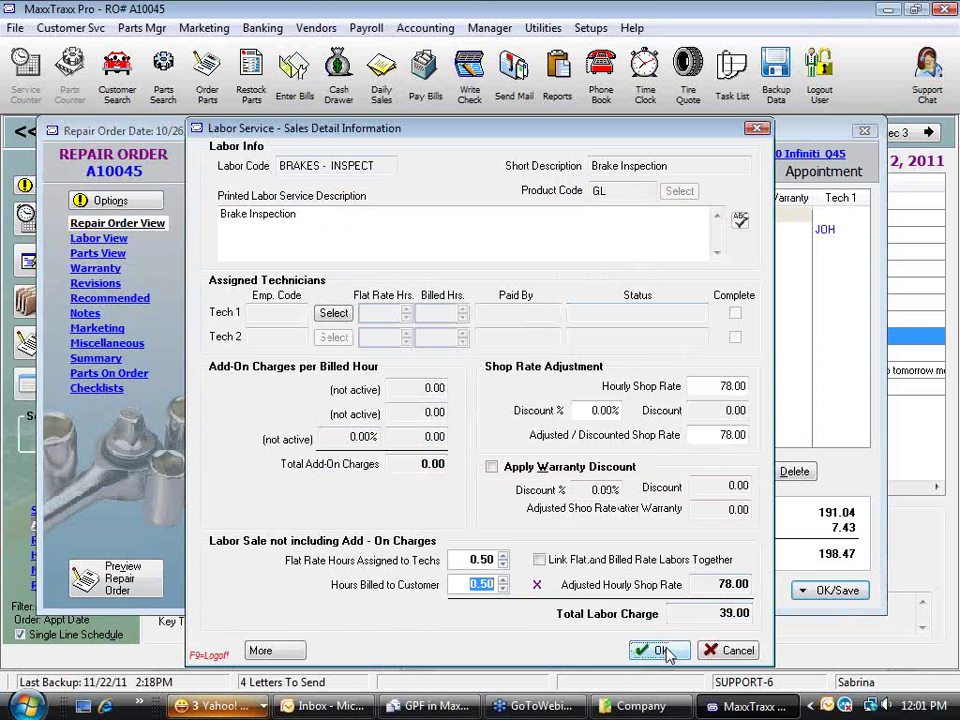
left_click(660, 650)
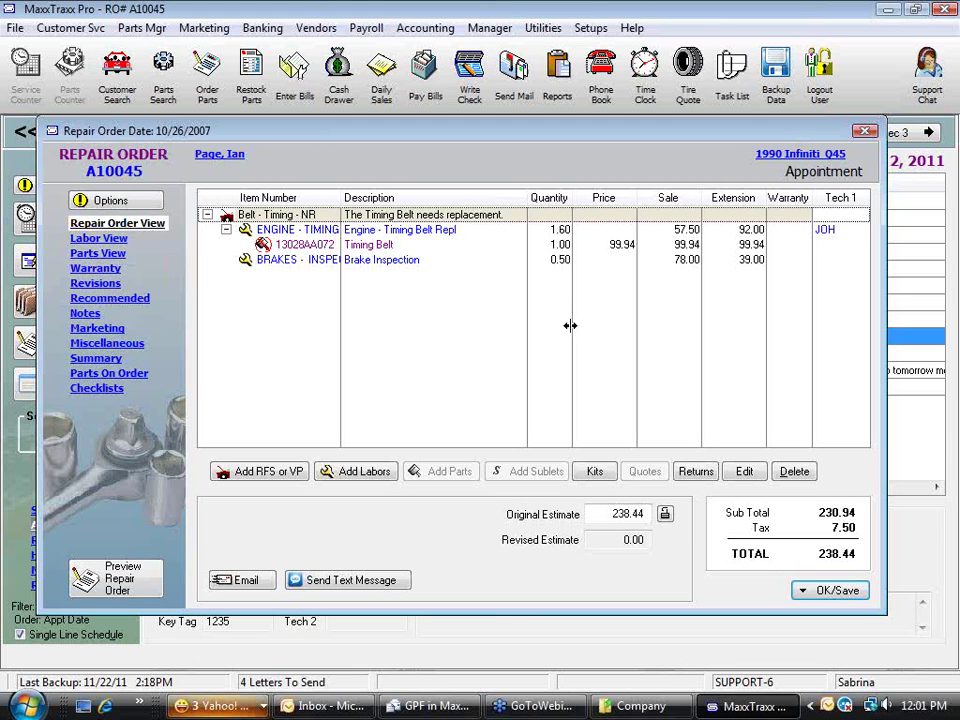
left_click(855, 592)
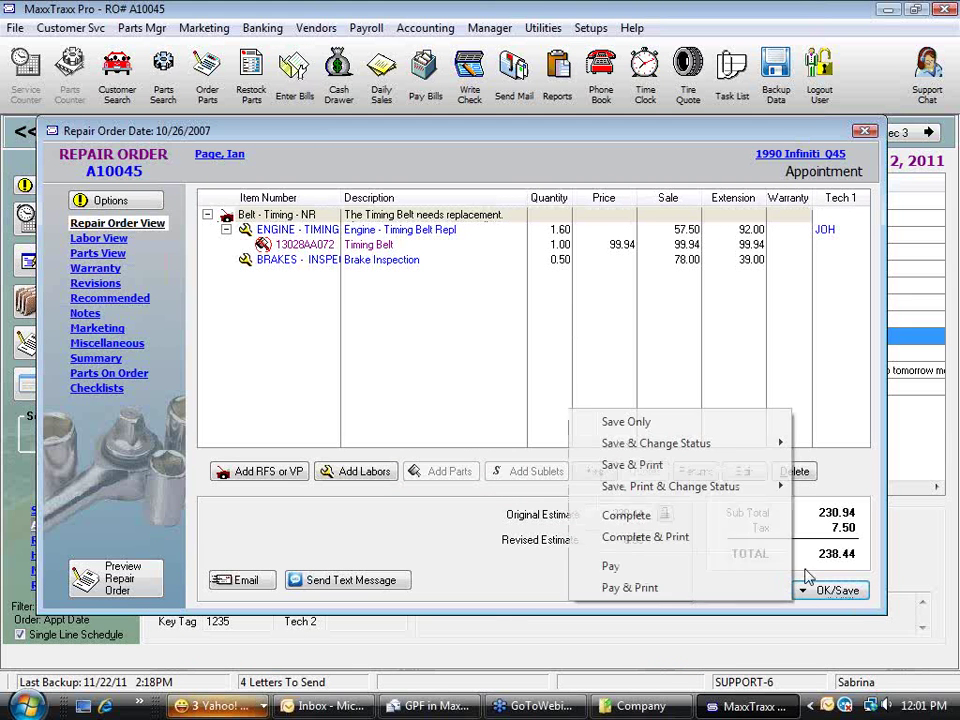
left_click(622, 424)
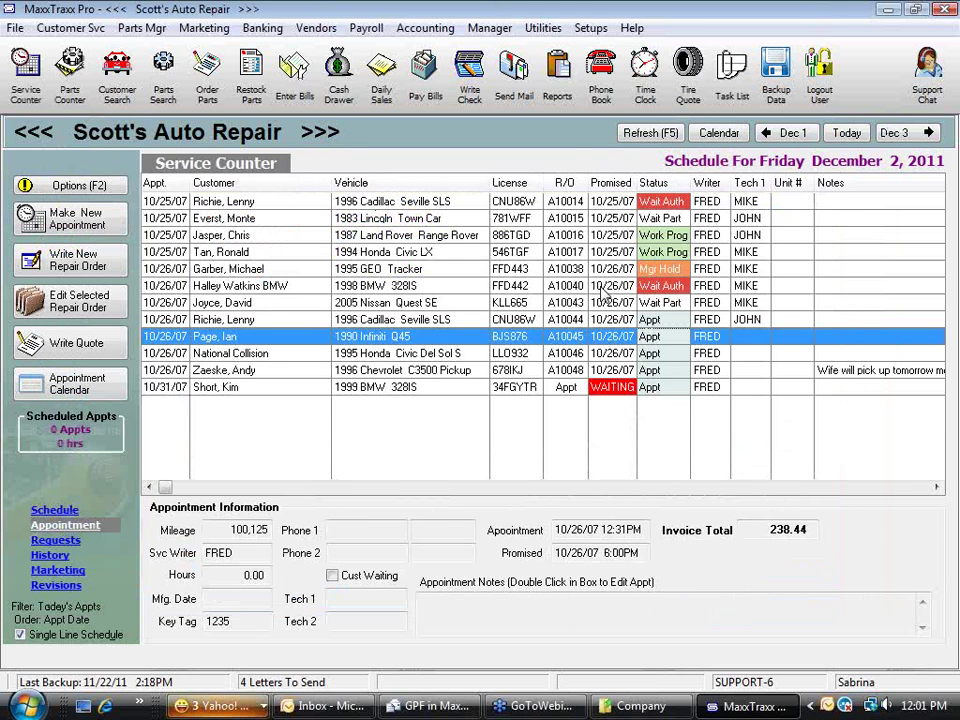
Step: Try to write a new repair order in the sample company data and dismiss the demo limit notice
left_click(545, 28)
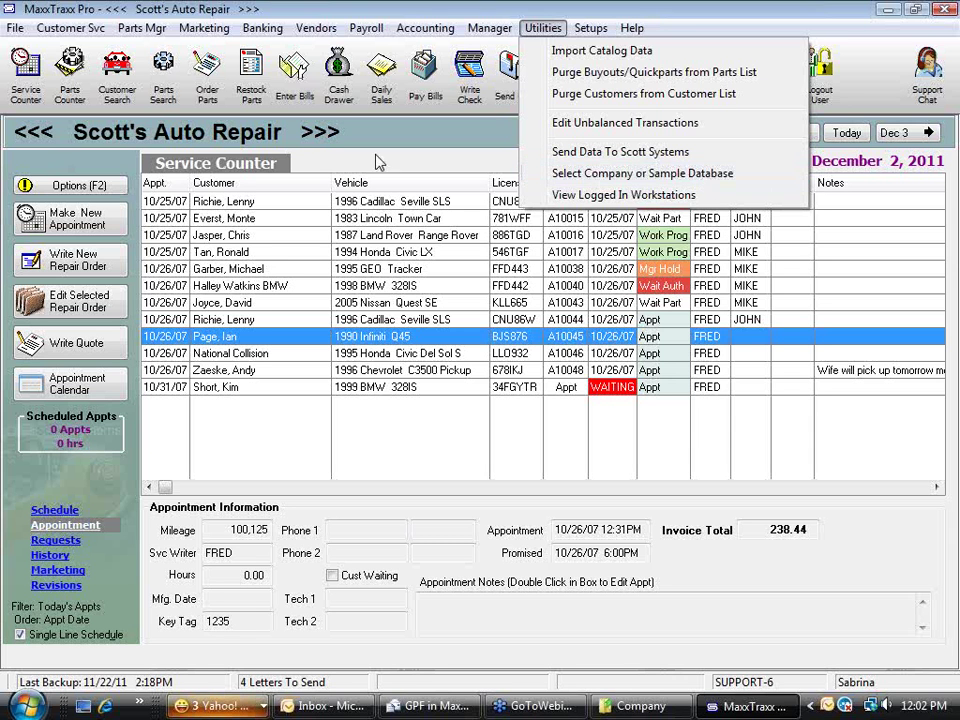
left_click(349, 170)
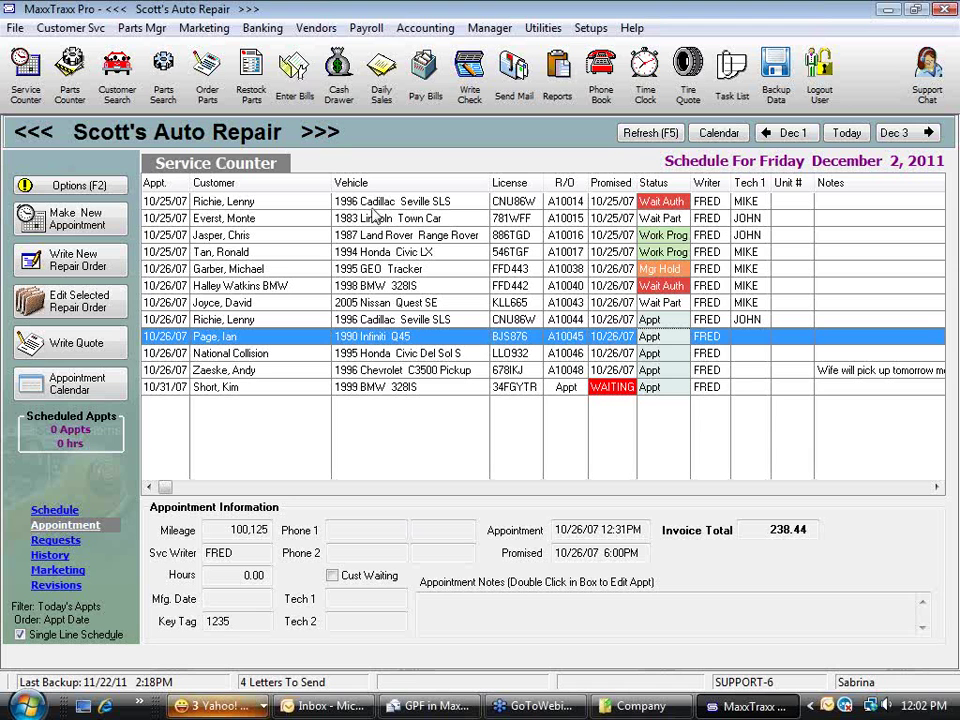
left_click_drag(385, 388, 434, 328)
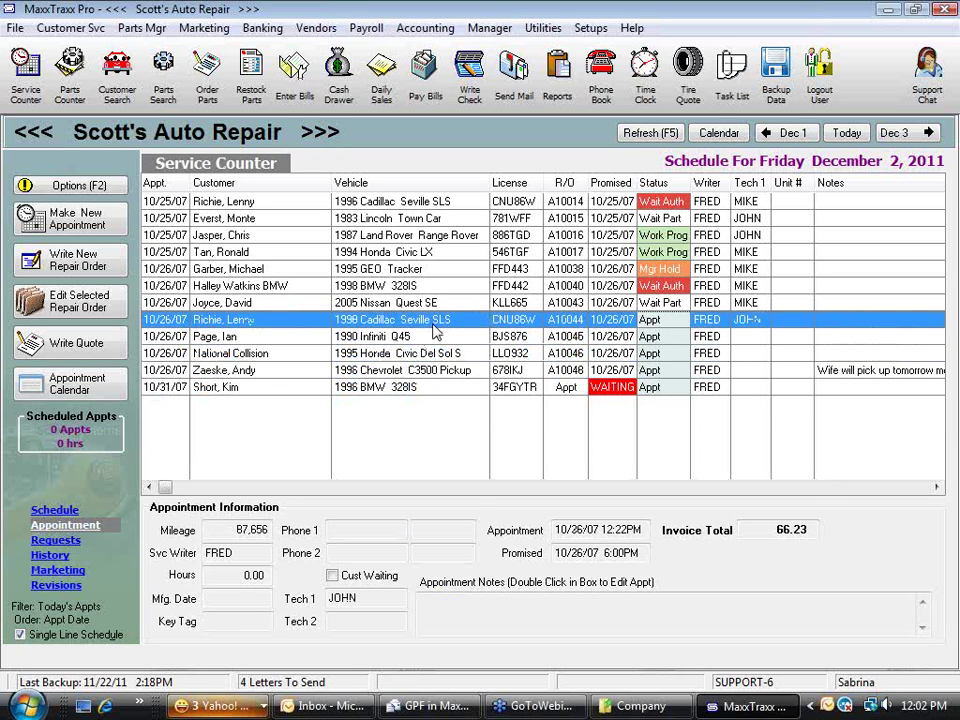
left_click(105, 278)
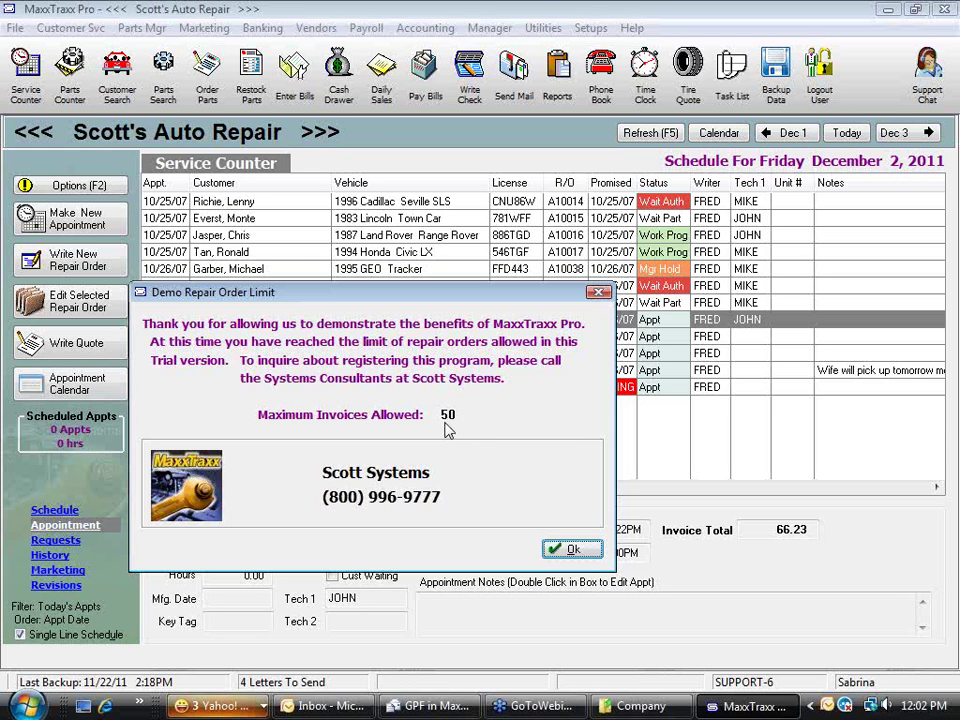
left_click(575, 549)
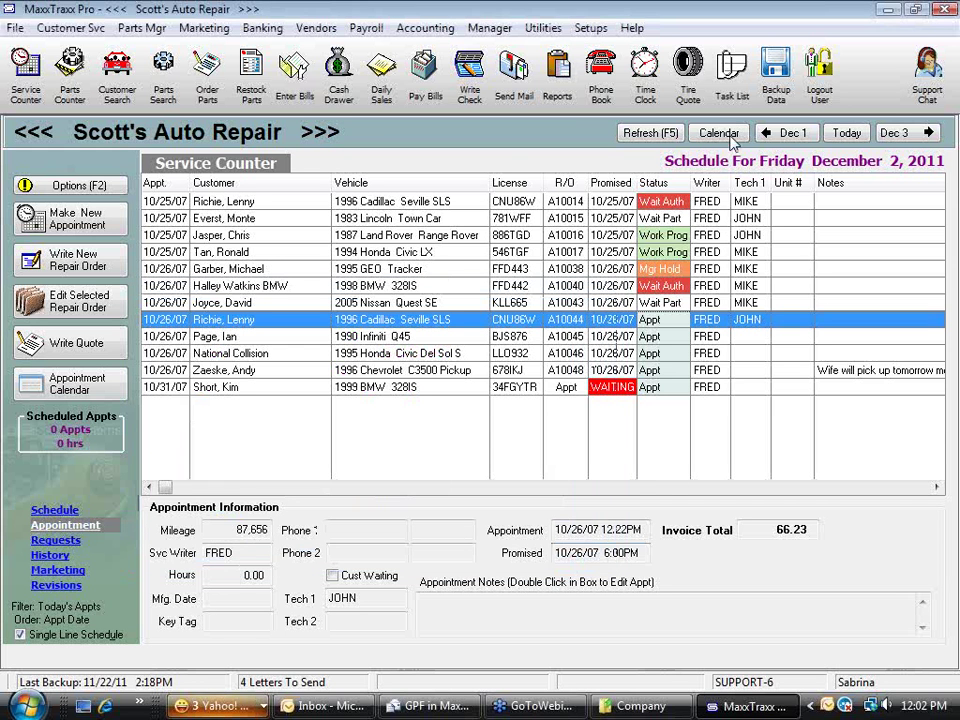
Step: Switch the program back to My Company Data, agreeing to exit and restart, and dismiss the backup alert
left_click(543, 28)
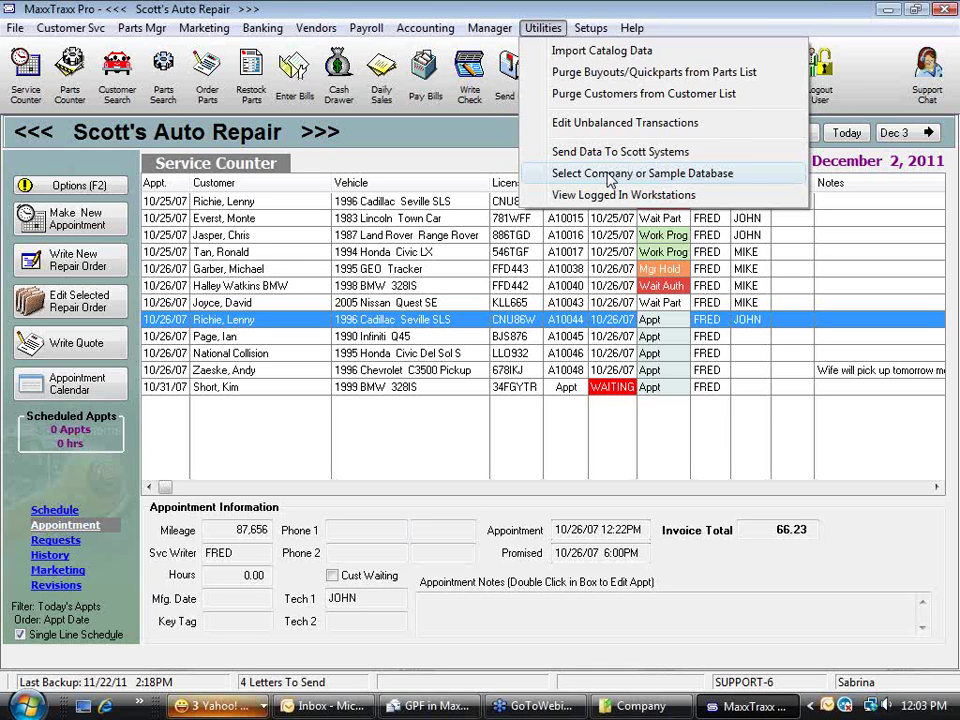
left_click(610, 176)
left_click(424, 386)
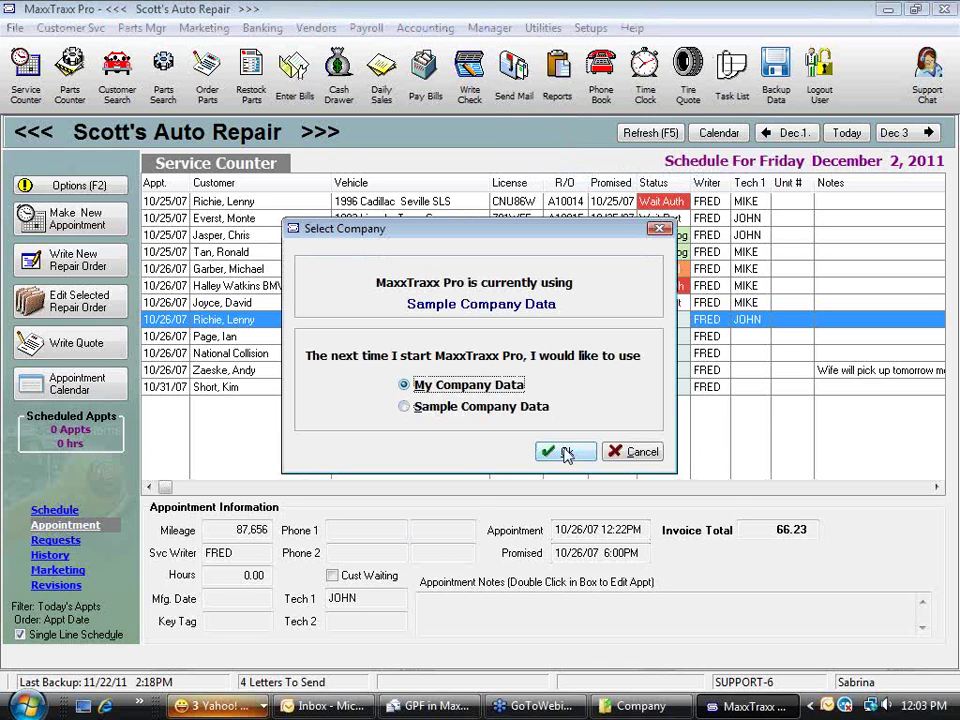
left_click(580, 456)
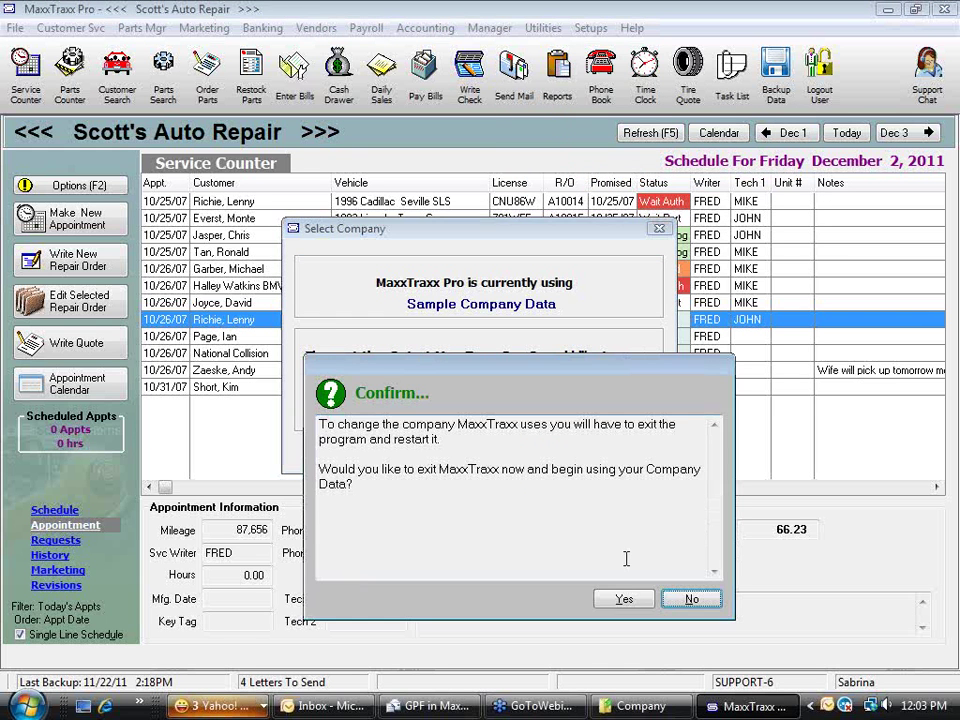
left_click(624, 599)
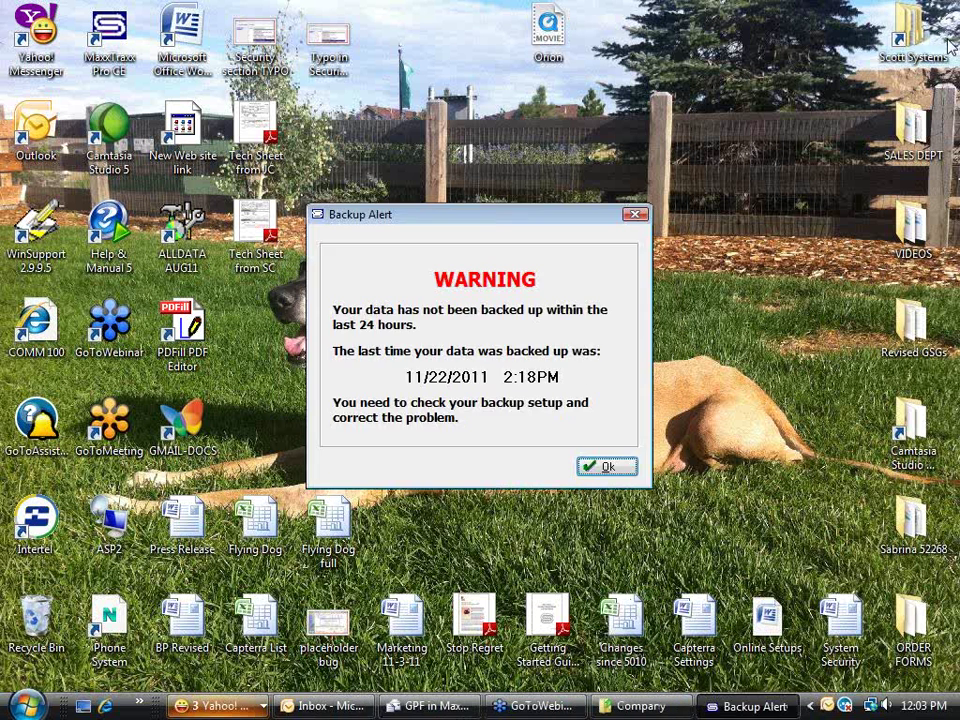
left_click(607, 469)
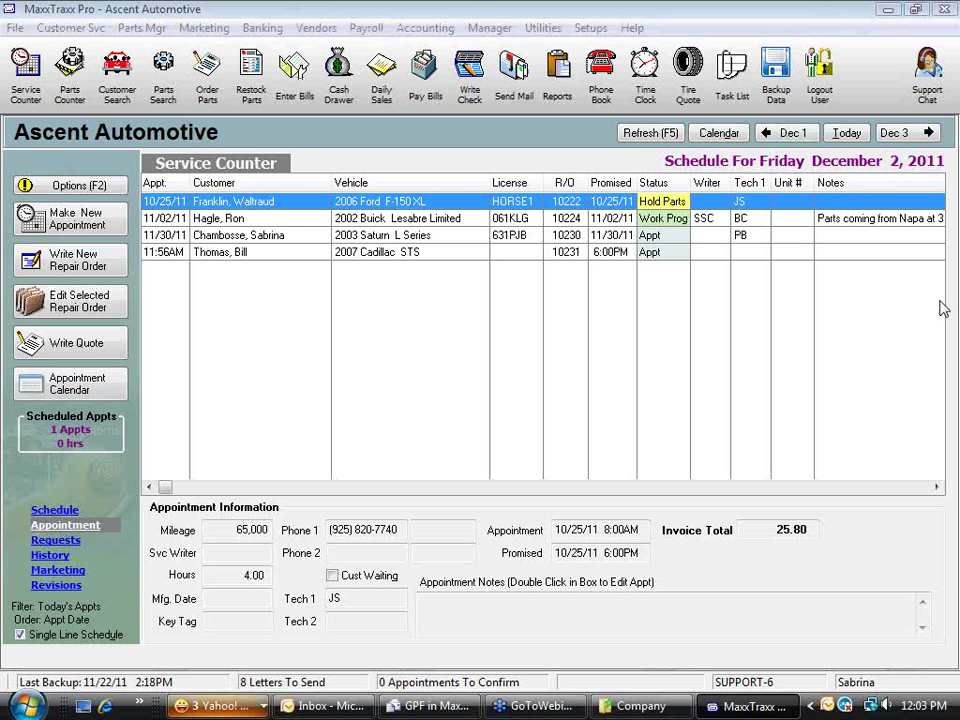
Step: Open the Scott Systems training manuals web page from the program's help and postpone the Internet Explorer 8 setup
left_click(630, 28)
left_click(632, 28)
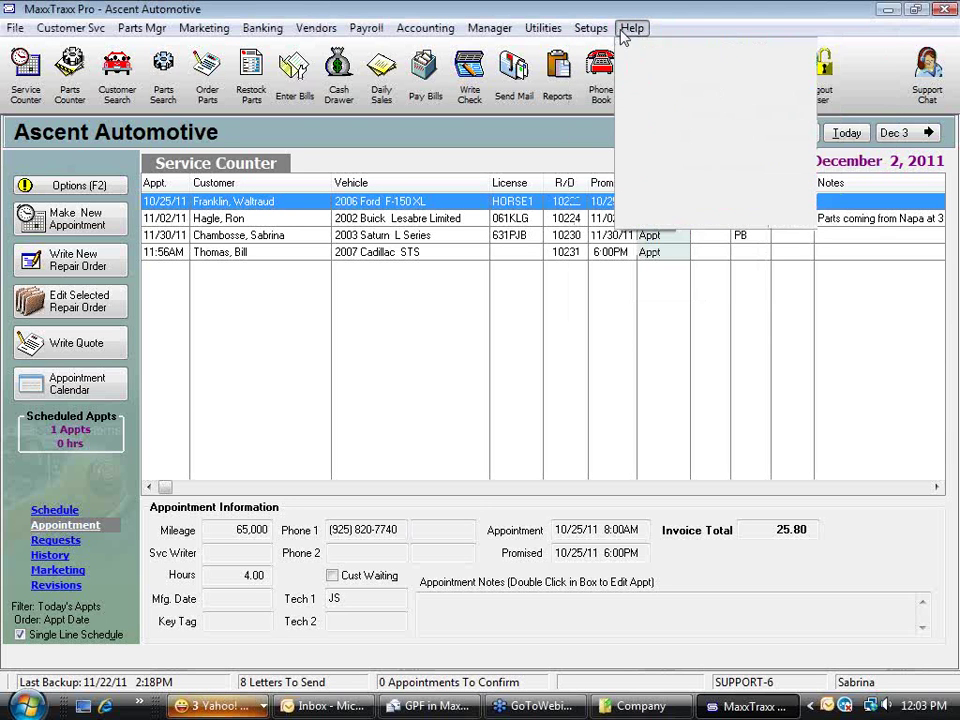
left_click(630, 30)
left_click(660, 72)
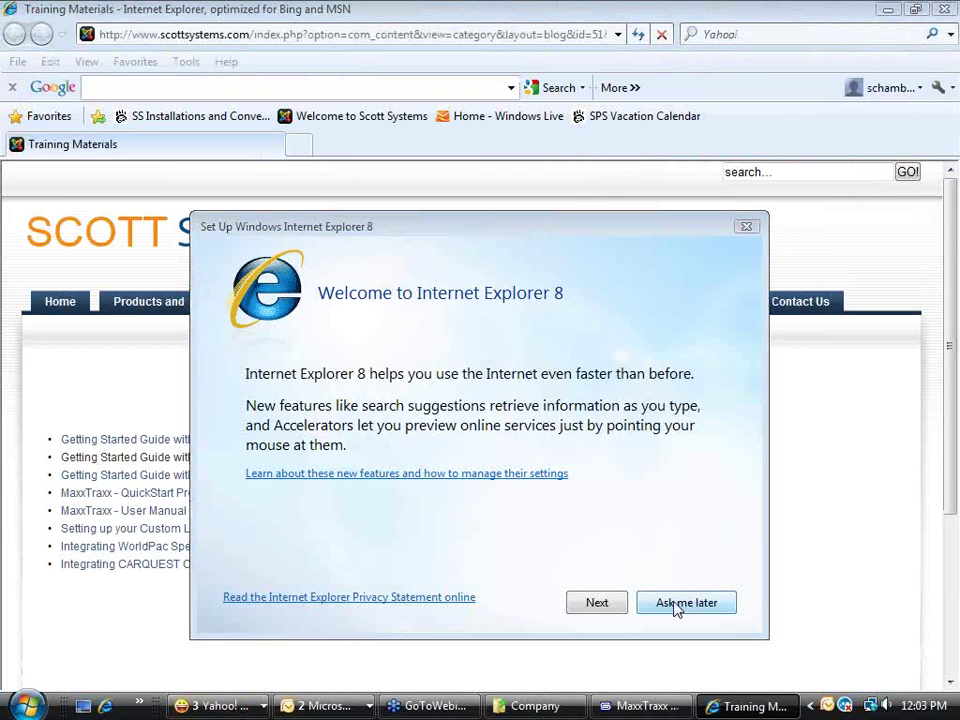
left_click(675, 606)
Step: Open the Archived Webinars page on the Scott Systems site and look through the recorded lessons listed by topic
mouse_move(437, 303)
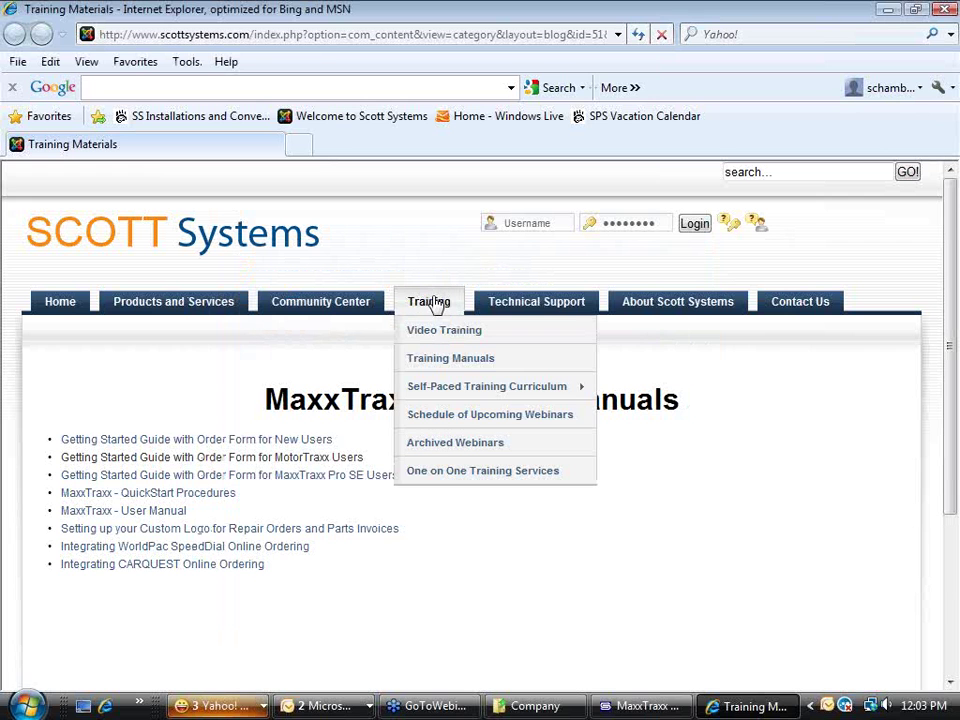
left_click(451, 450)
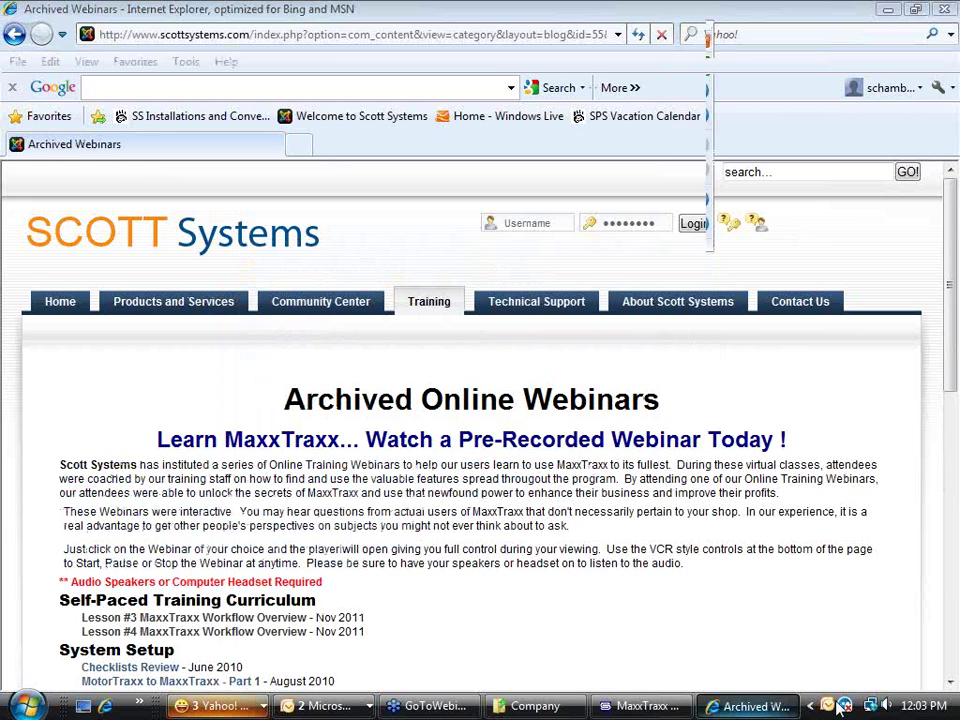
left_click(952, 688)
left_click(952, 688)
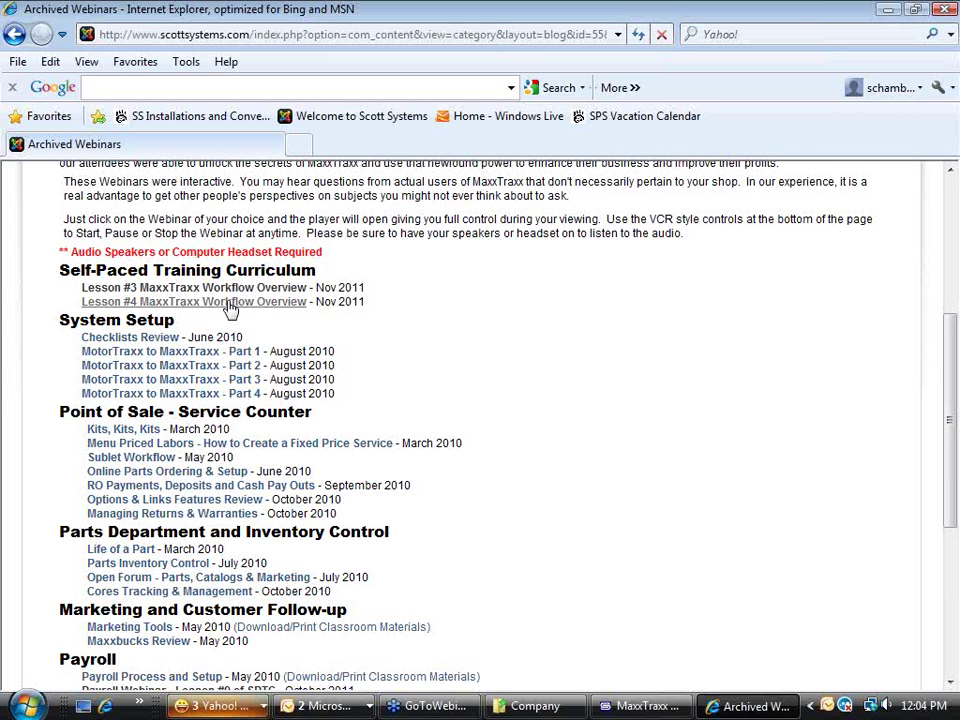
Step: Close the Archived Webinars browser window and open the support chat from MaxxTraxx Pro
left_click(943, 10)
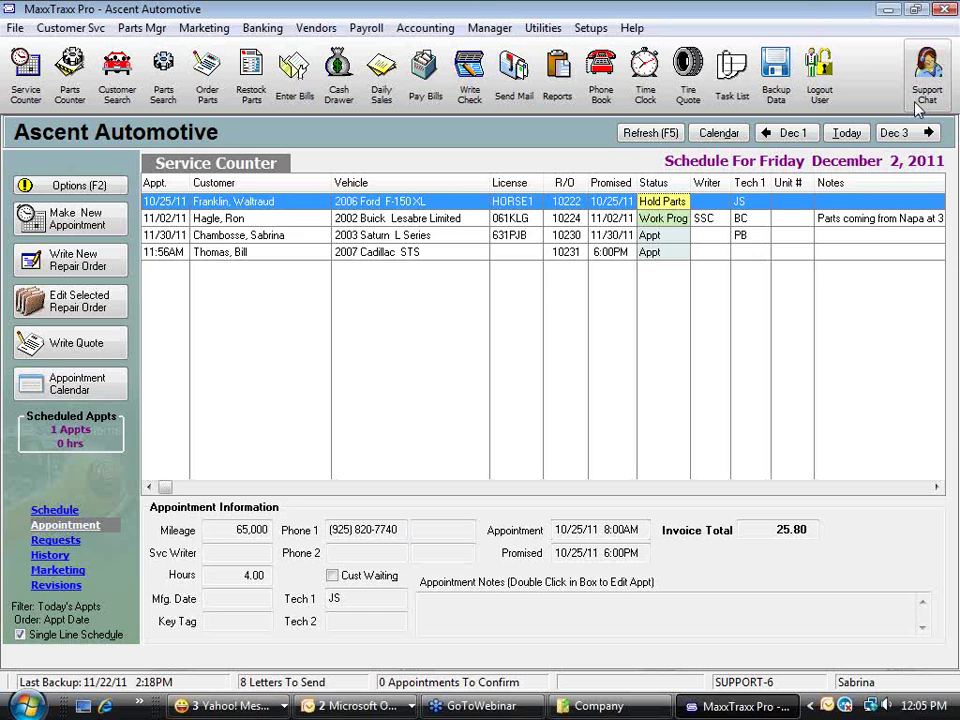
left_click(940, 55)
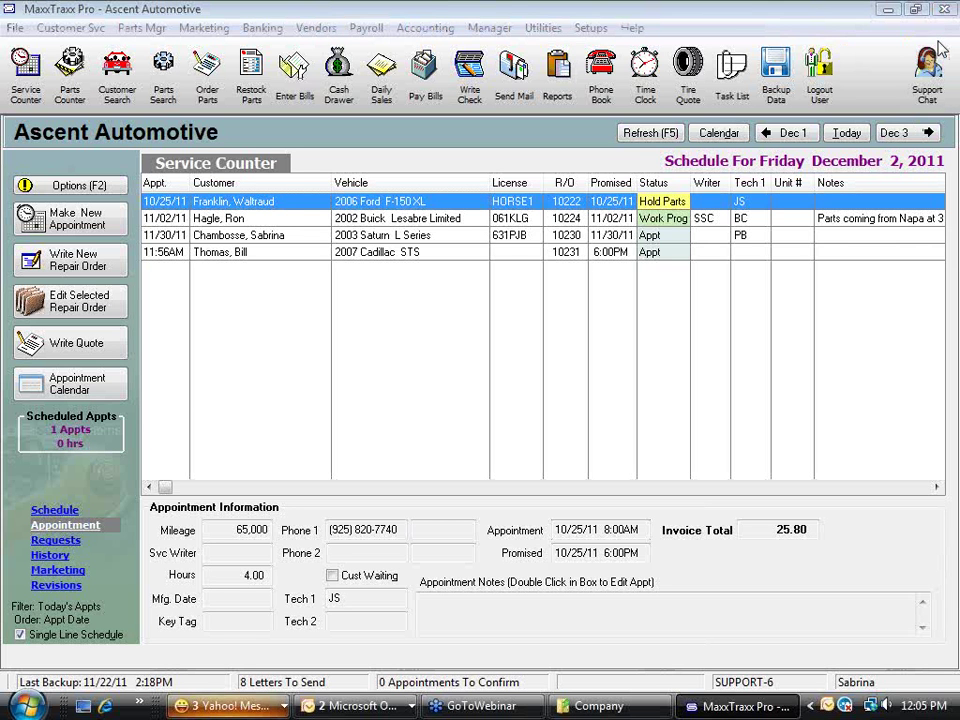